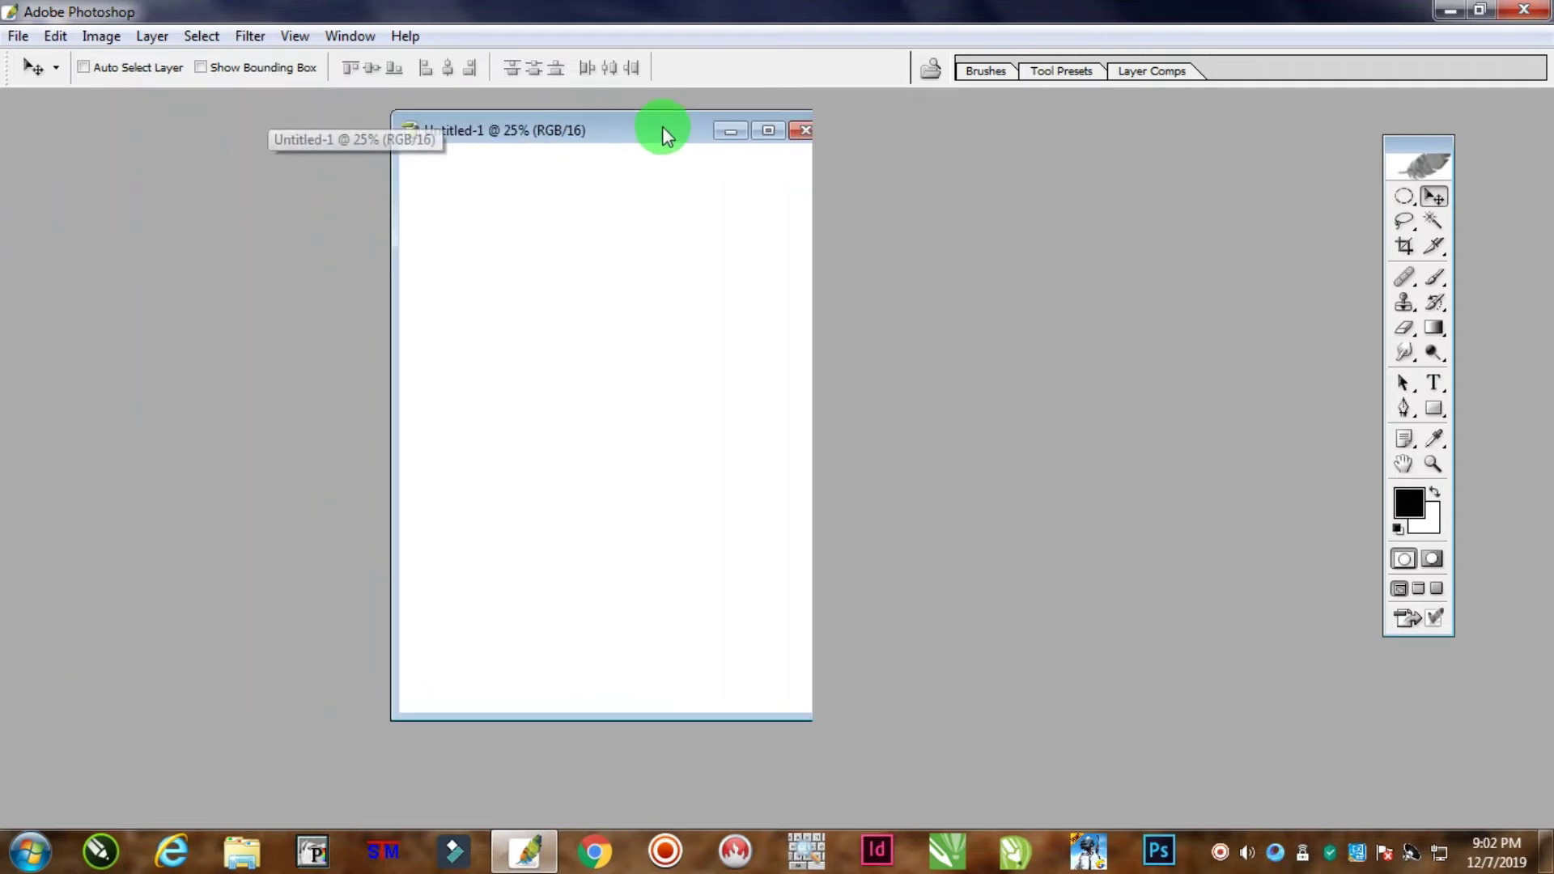
Maximize the blank Untitled-1 document and open all the images in the Desktop's NV folder
{"action": "double_click", "coordinate": [657, 129]}
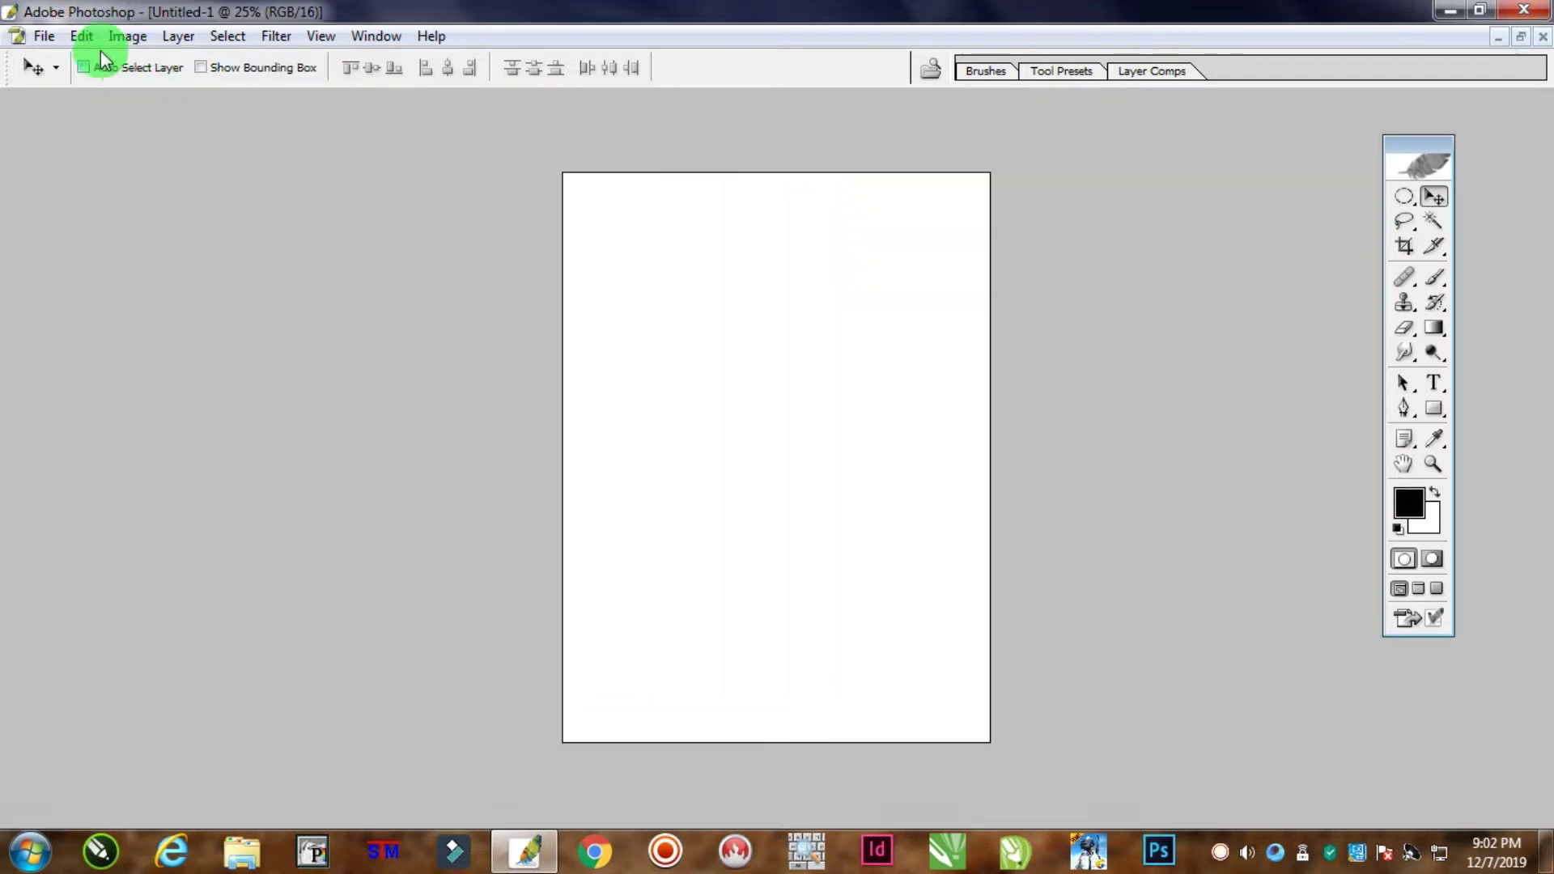
{"action": "left_click", "coordinate": [44, 36]}
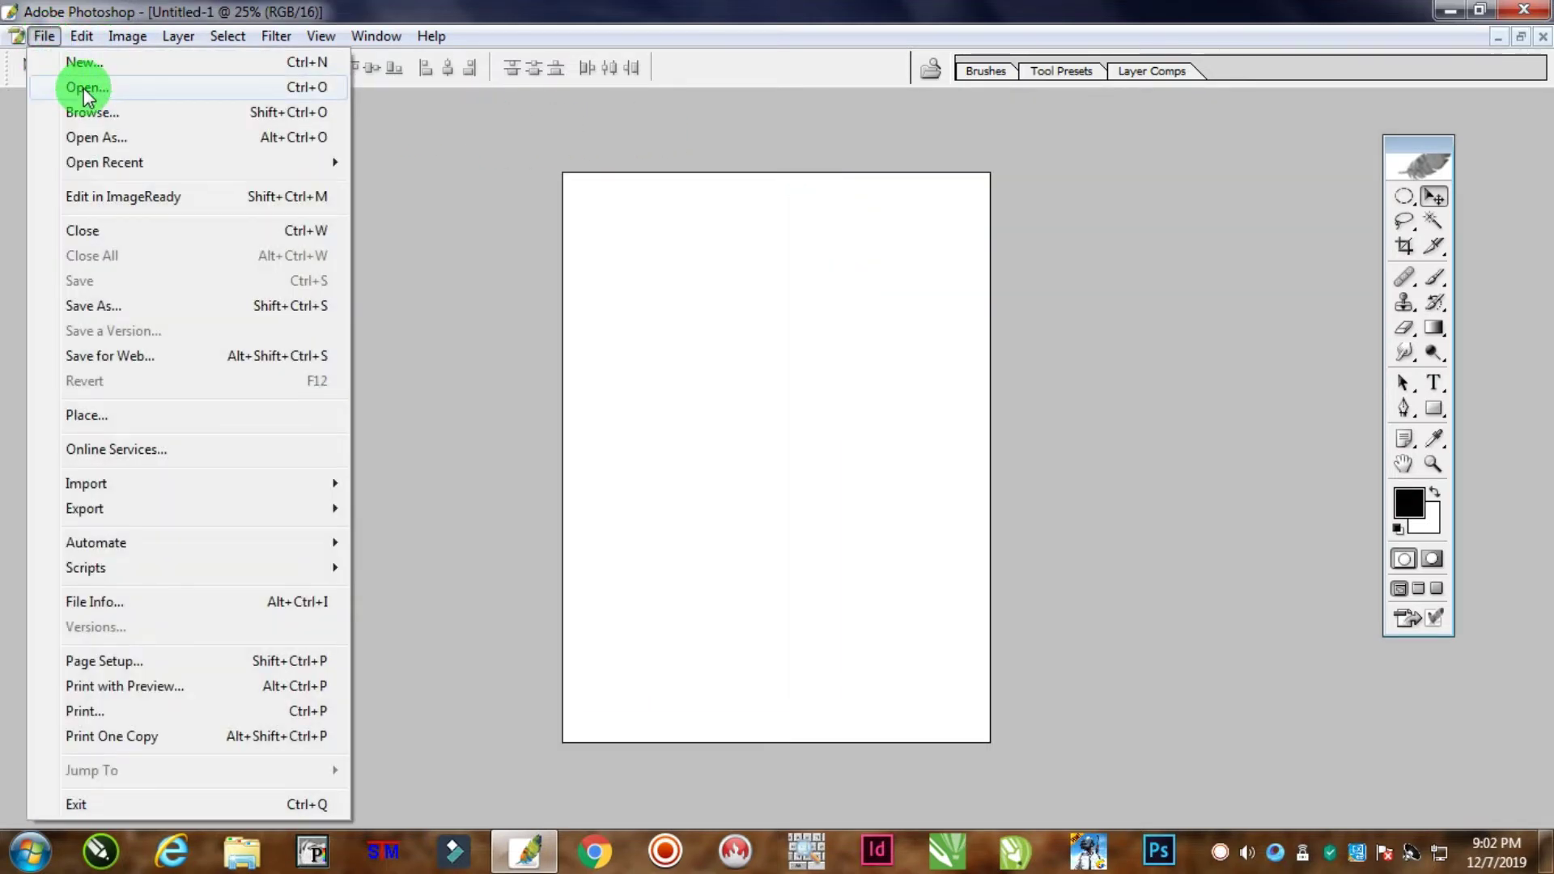
{"action": "left_click", "coordinate": [84, 88]}
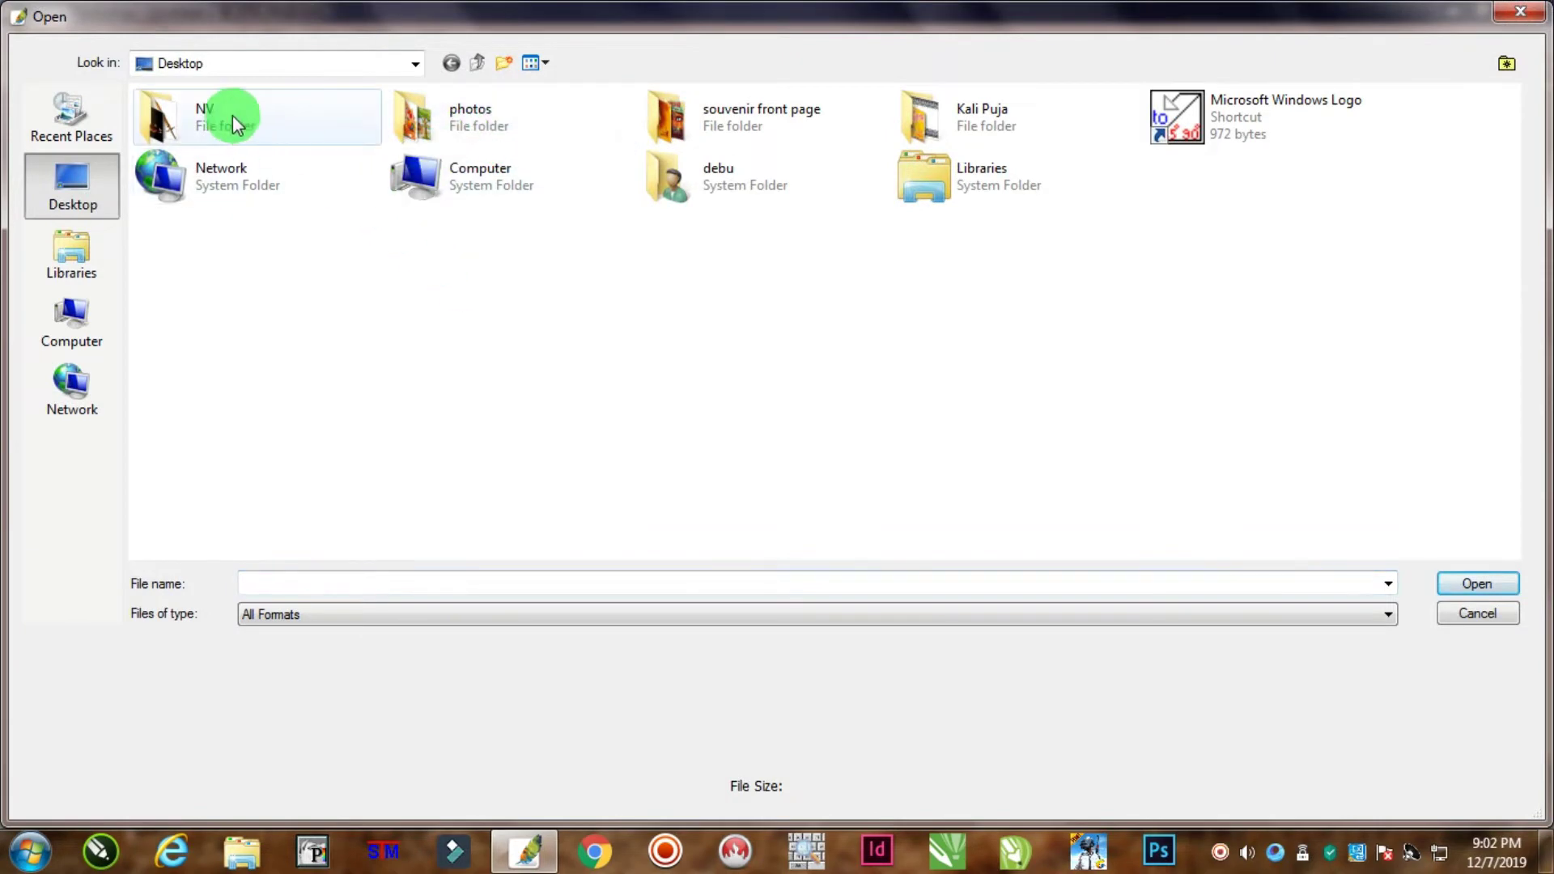
{"action": "double_click", "coordinate": [231, 115]}
{"action": "left_click_drag", "start_coordinate": [837, 273], "coordinate": [140, 111]}
{"action": "left_click", "coordinate": [1473, 583]}
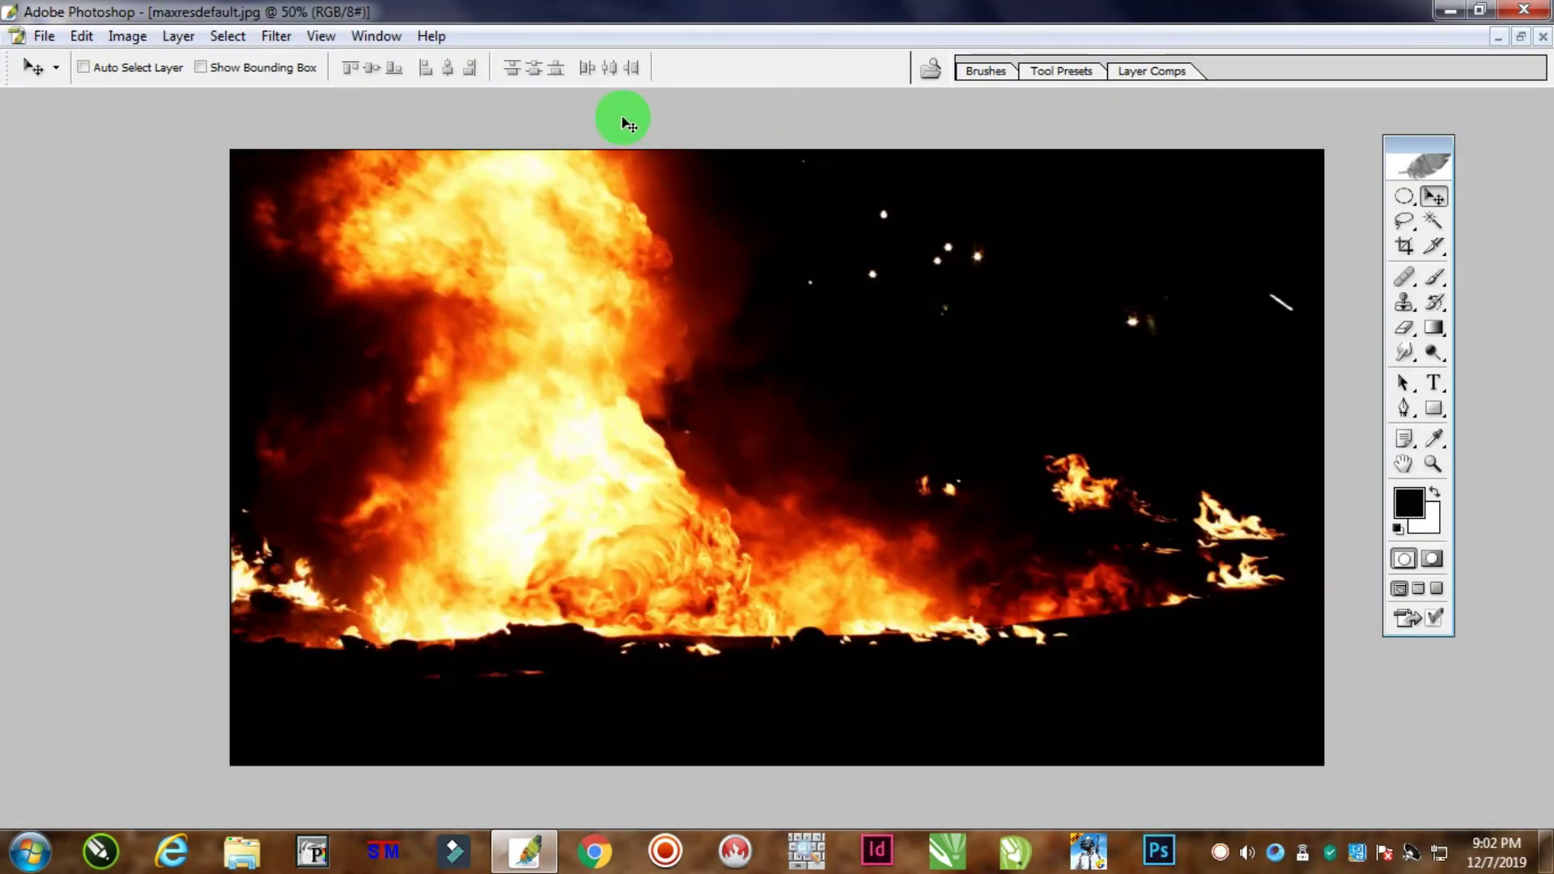
Look through the opened soldier and sword images, then bring up the sunset field photo 407224.jpg
{"action": "left_click", "coordinate": [377, 37]}
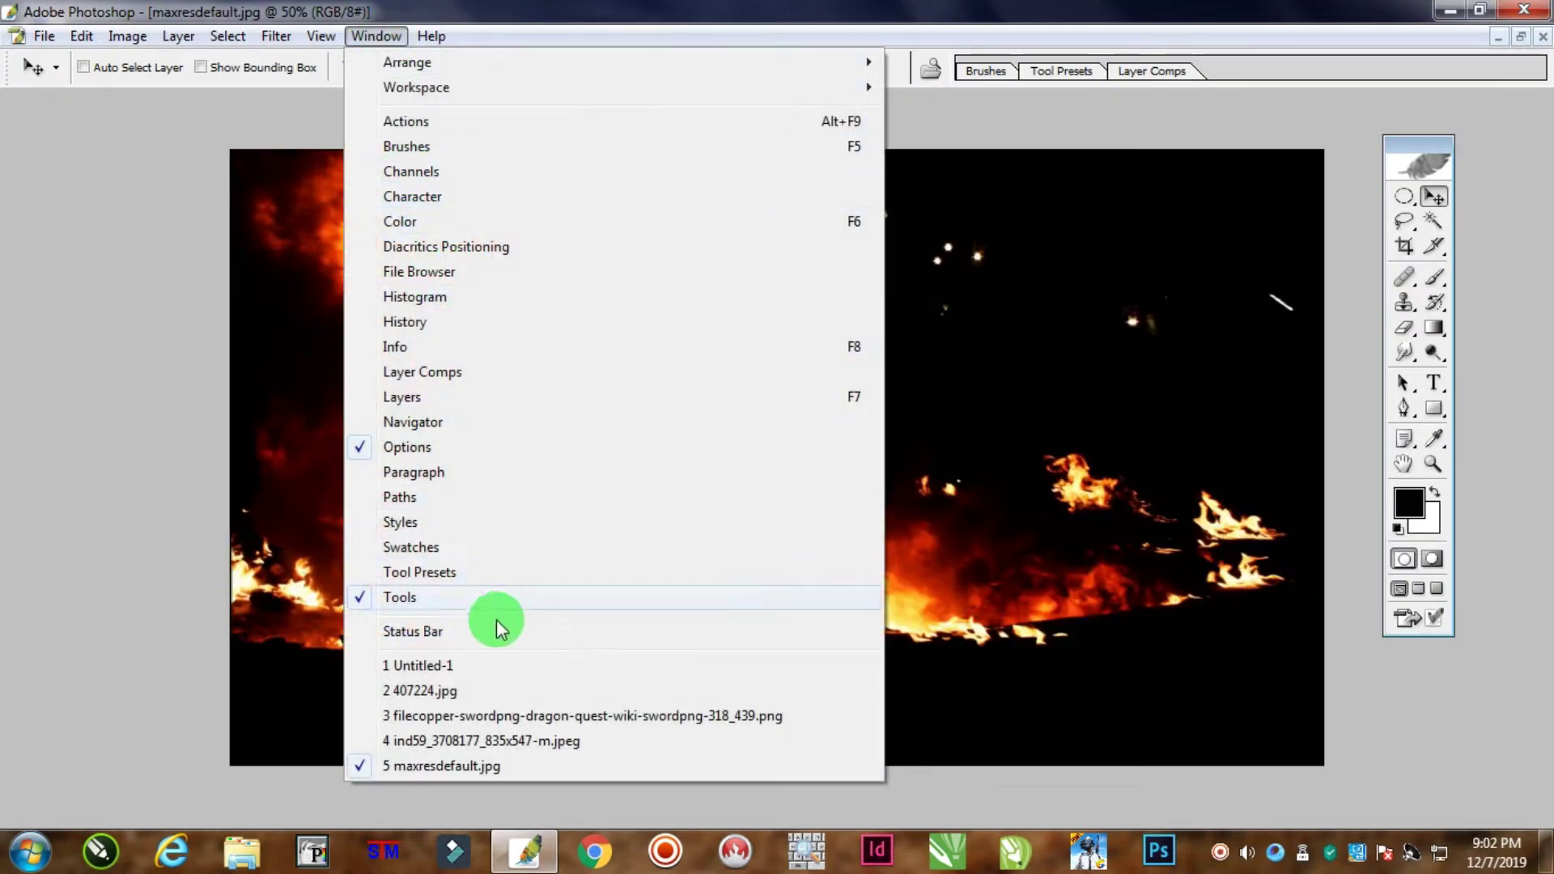
{"action": "left_click", "coordinate": [453, 741]}
{"action": "left_click", "coordinate": [374, 38]}
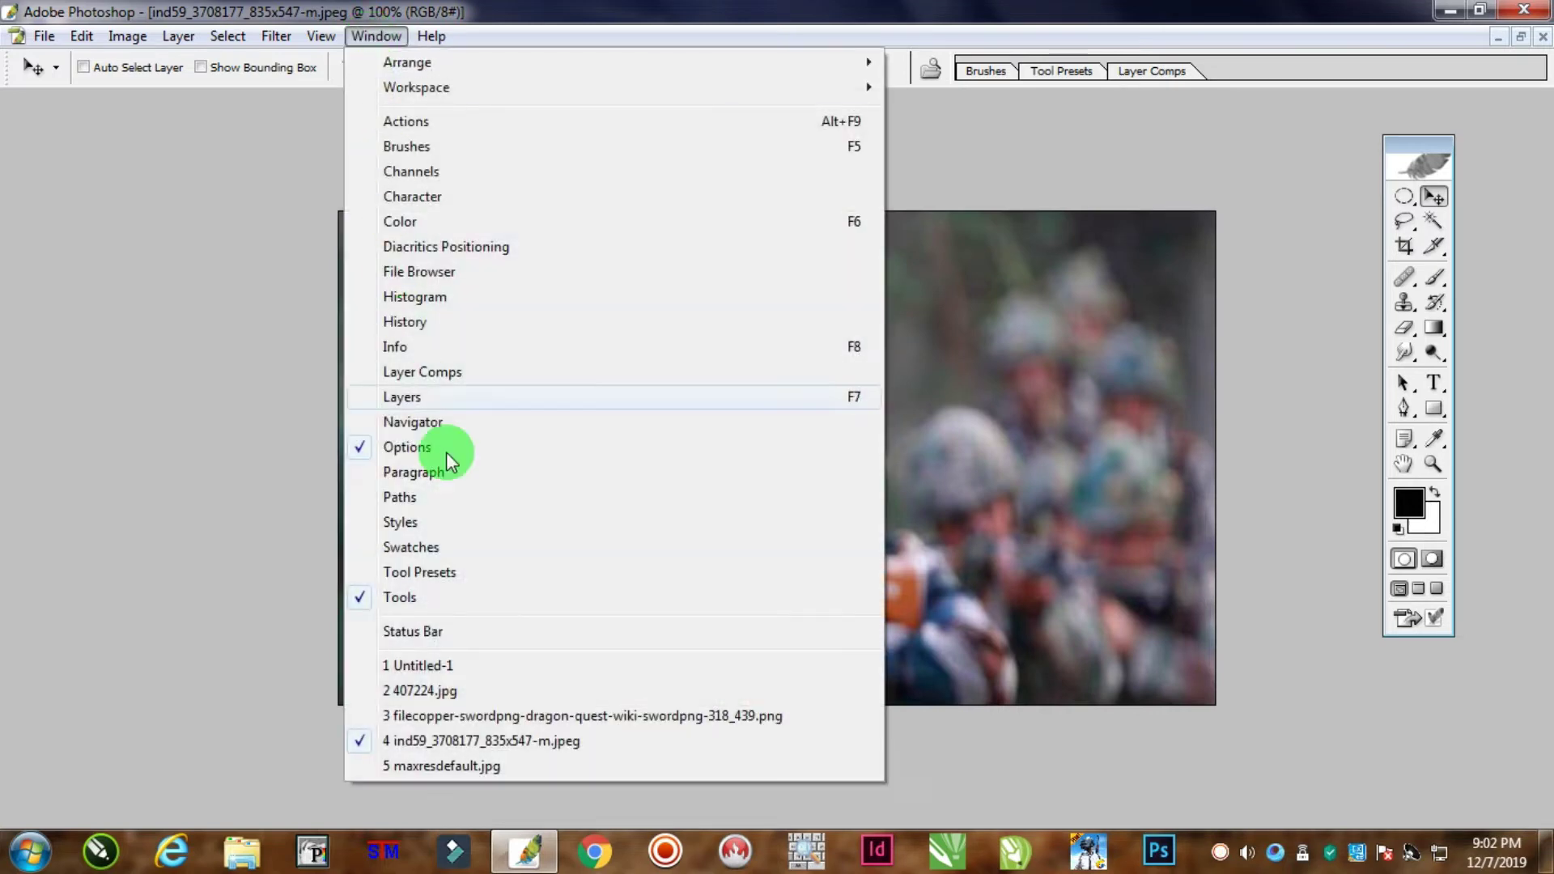
{"action": "left_click", "coordinate": [465, 710]}
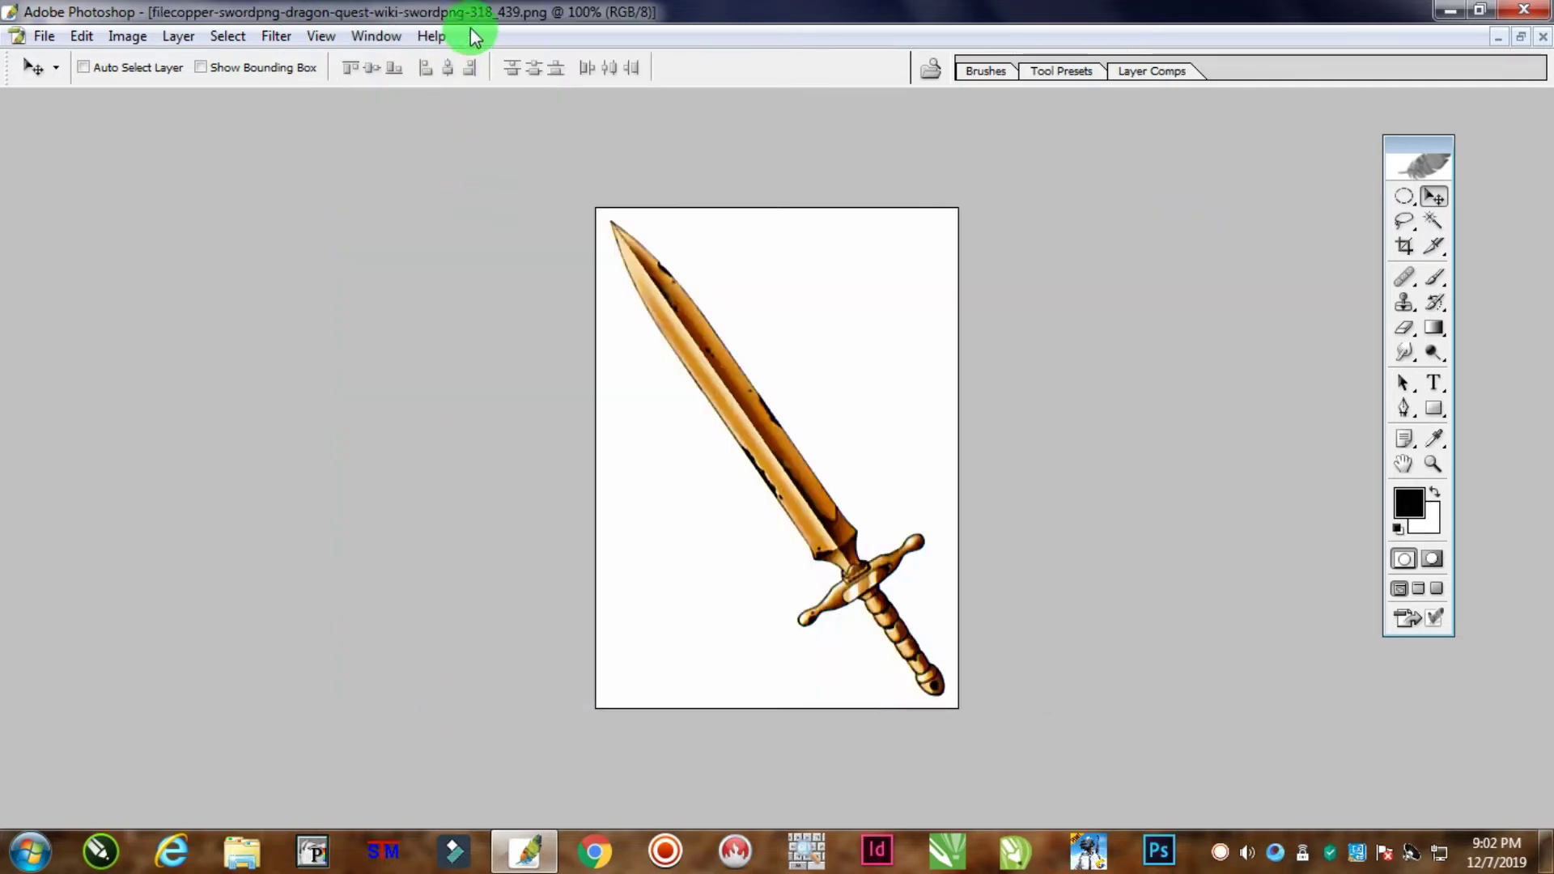
{"action": "left_click", "coordinate": [377, 37]}
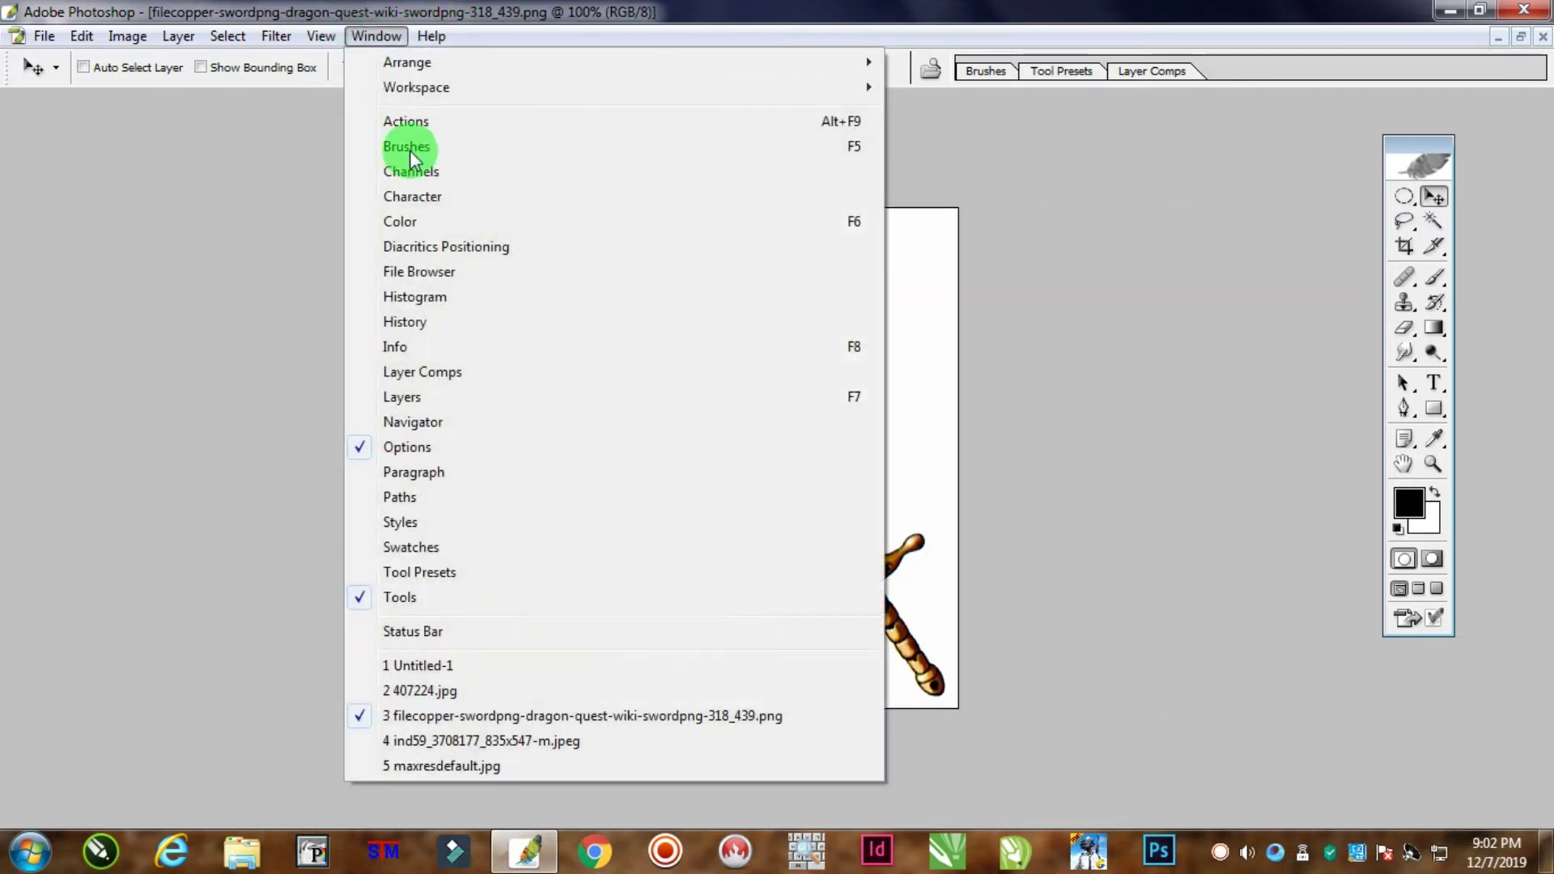
{"action": "left_click", "coordinate": [429, 689]}
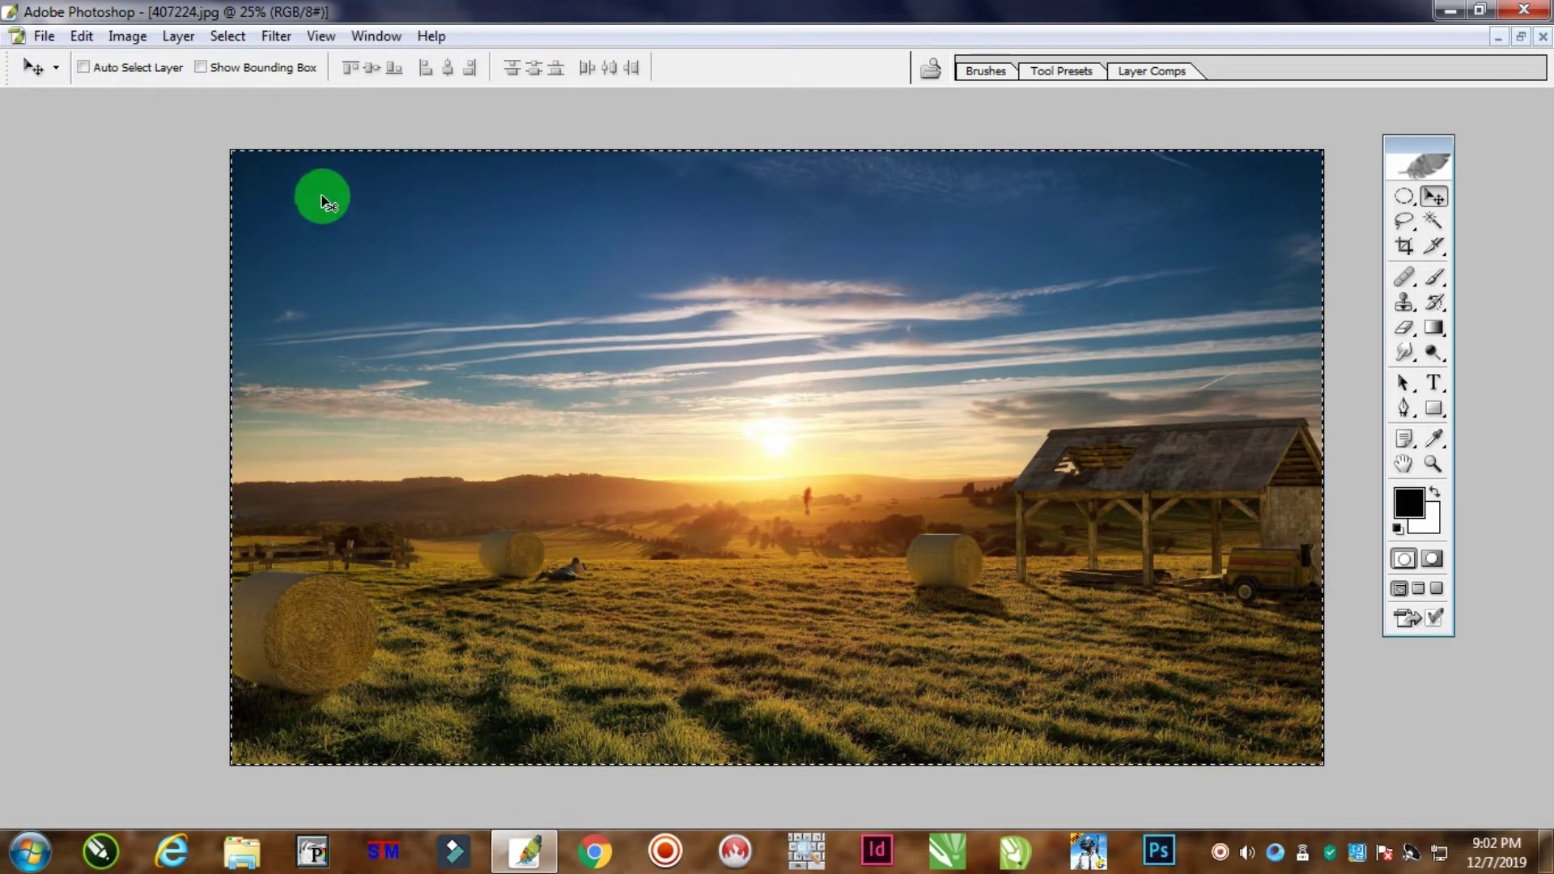
Copy the entire sunset field photo 407224.jpg and paste it into Untitled-1
{"action": "key", "text": "ctrl+d"}
{"action": "left_click", "coordinate": [81, 36]}
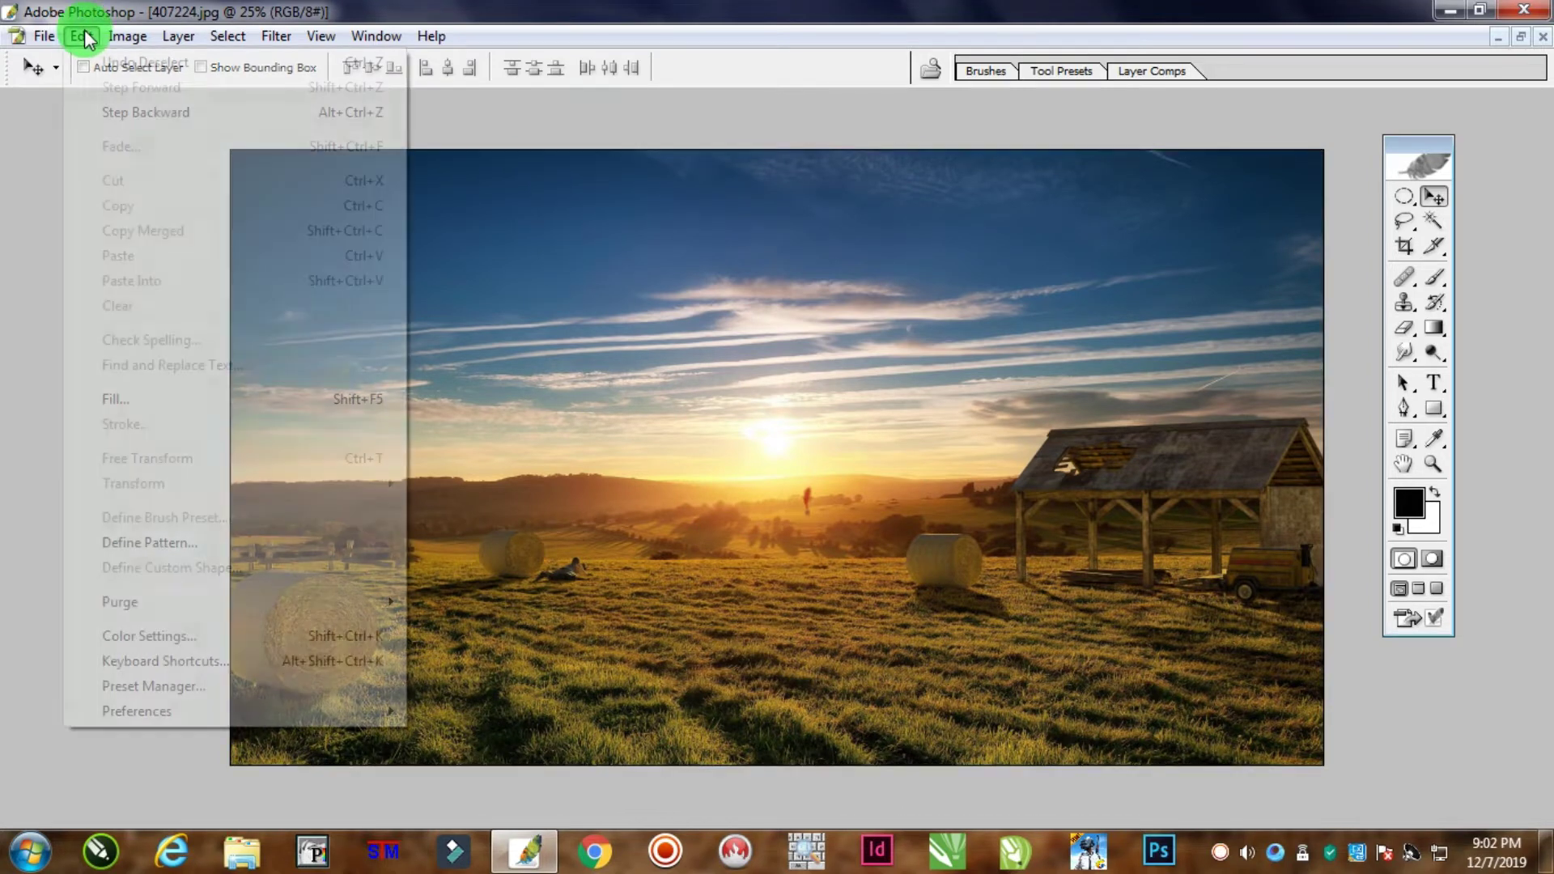
{"action": "left_click", "coordinate": [763, 349]}
{"action": "key", "text": "ctrl+a"}
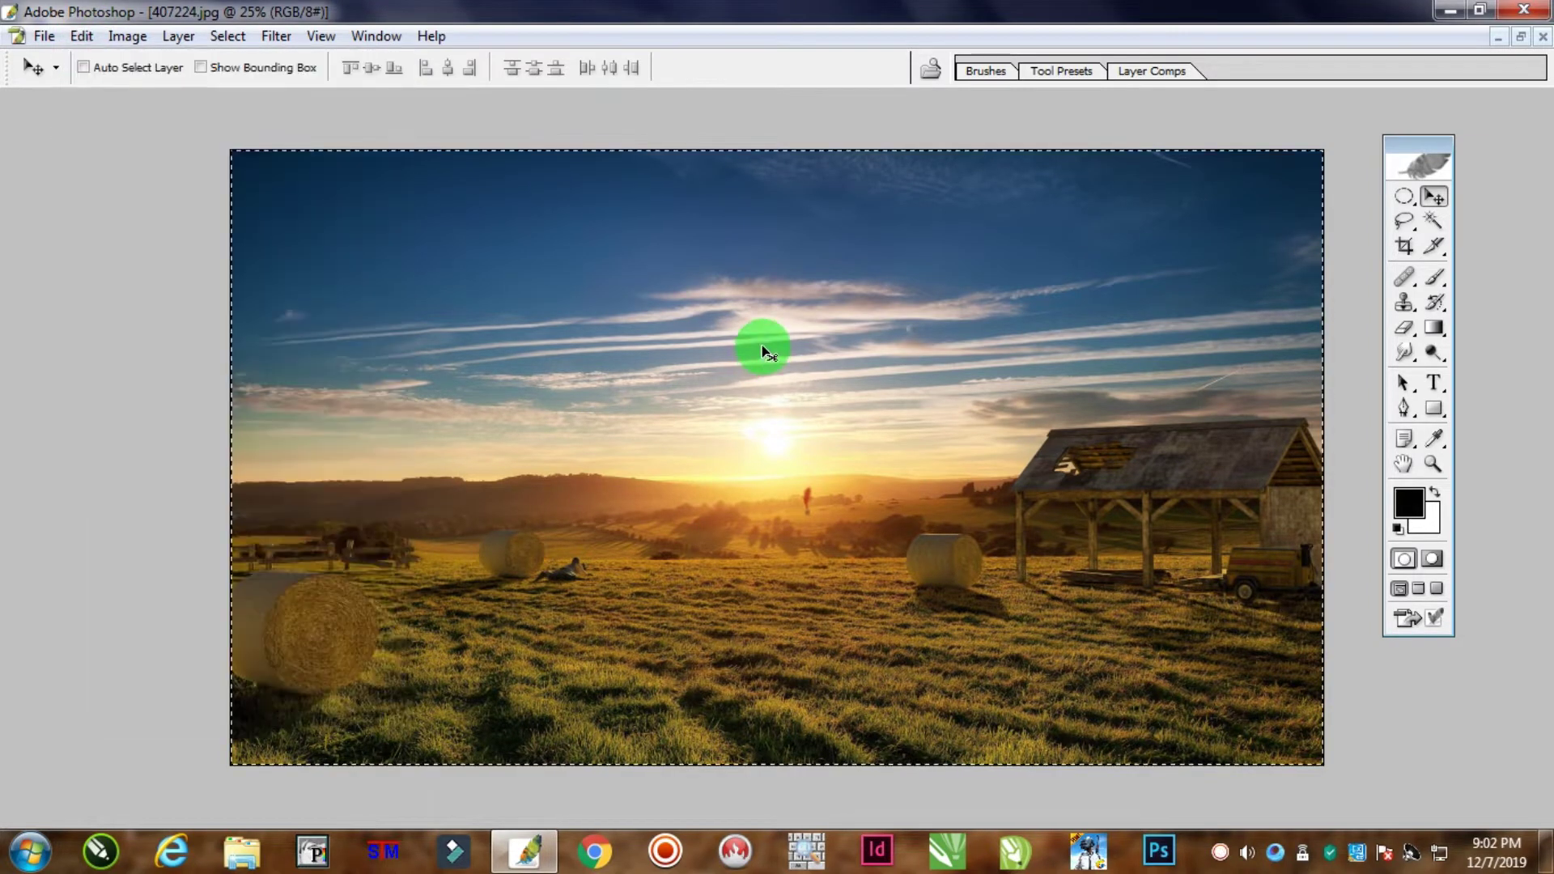
{"action": "key", "text": "alt+w"}
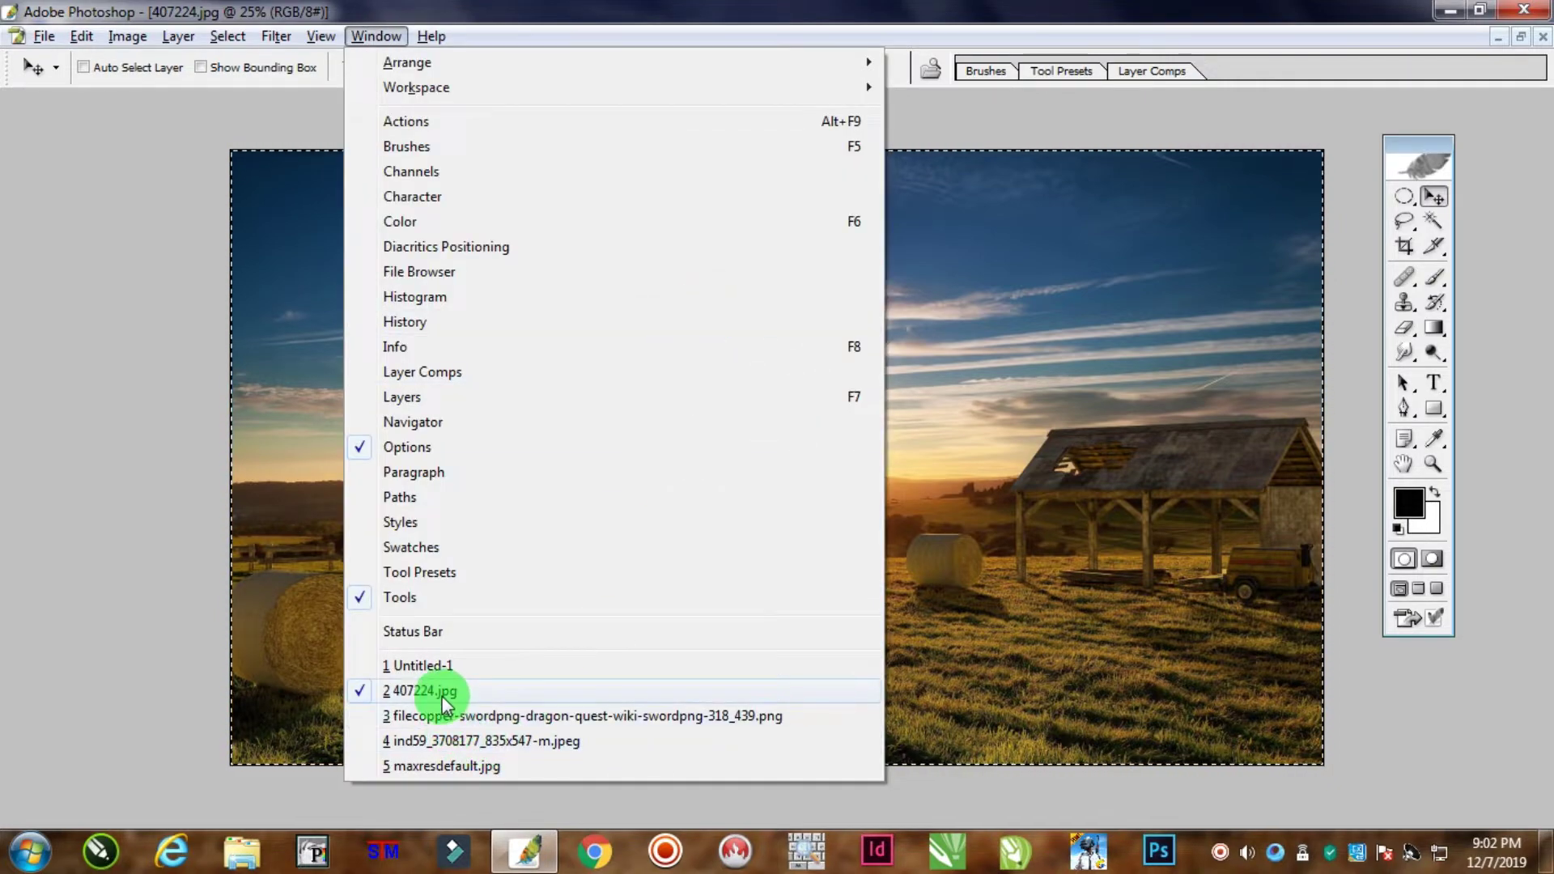
{"action": "left_click", "coordinate": [413, 664]}
{"action": "key", "text": "ctrl+v"}
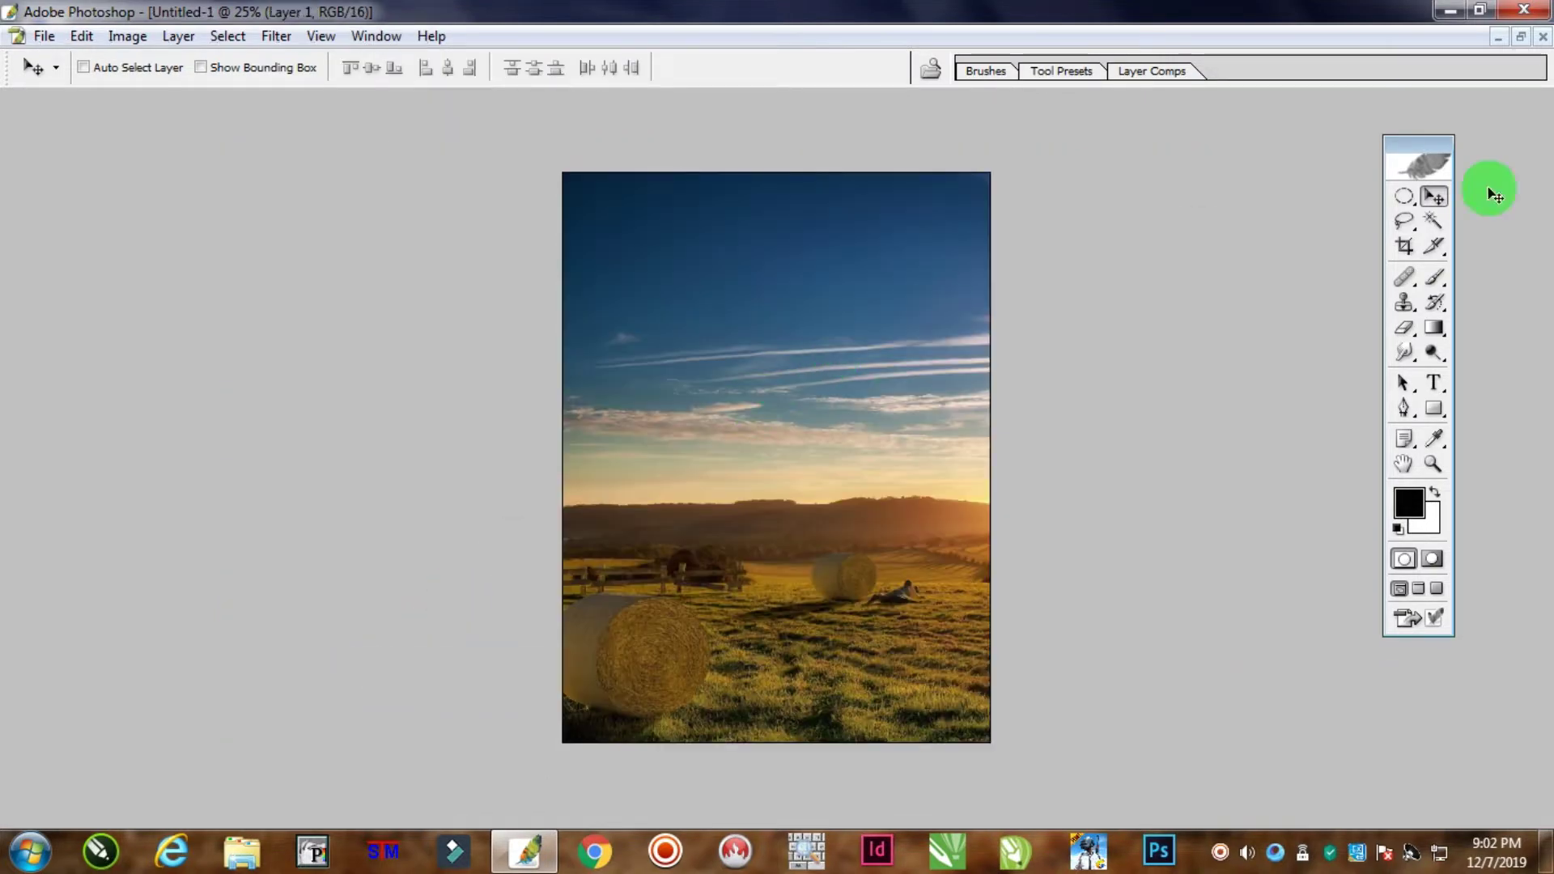
Shift the pasted landscape horizontally so the sun sits slightly right of the canvas centre and the image fills the canvas
{"action": "left_click_drag", "start_coordinate": [731, 391], "coordinate": [517, 386]}
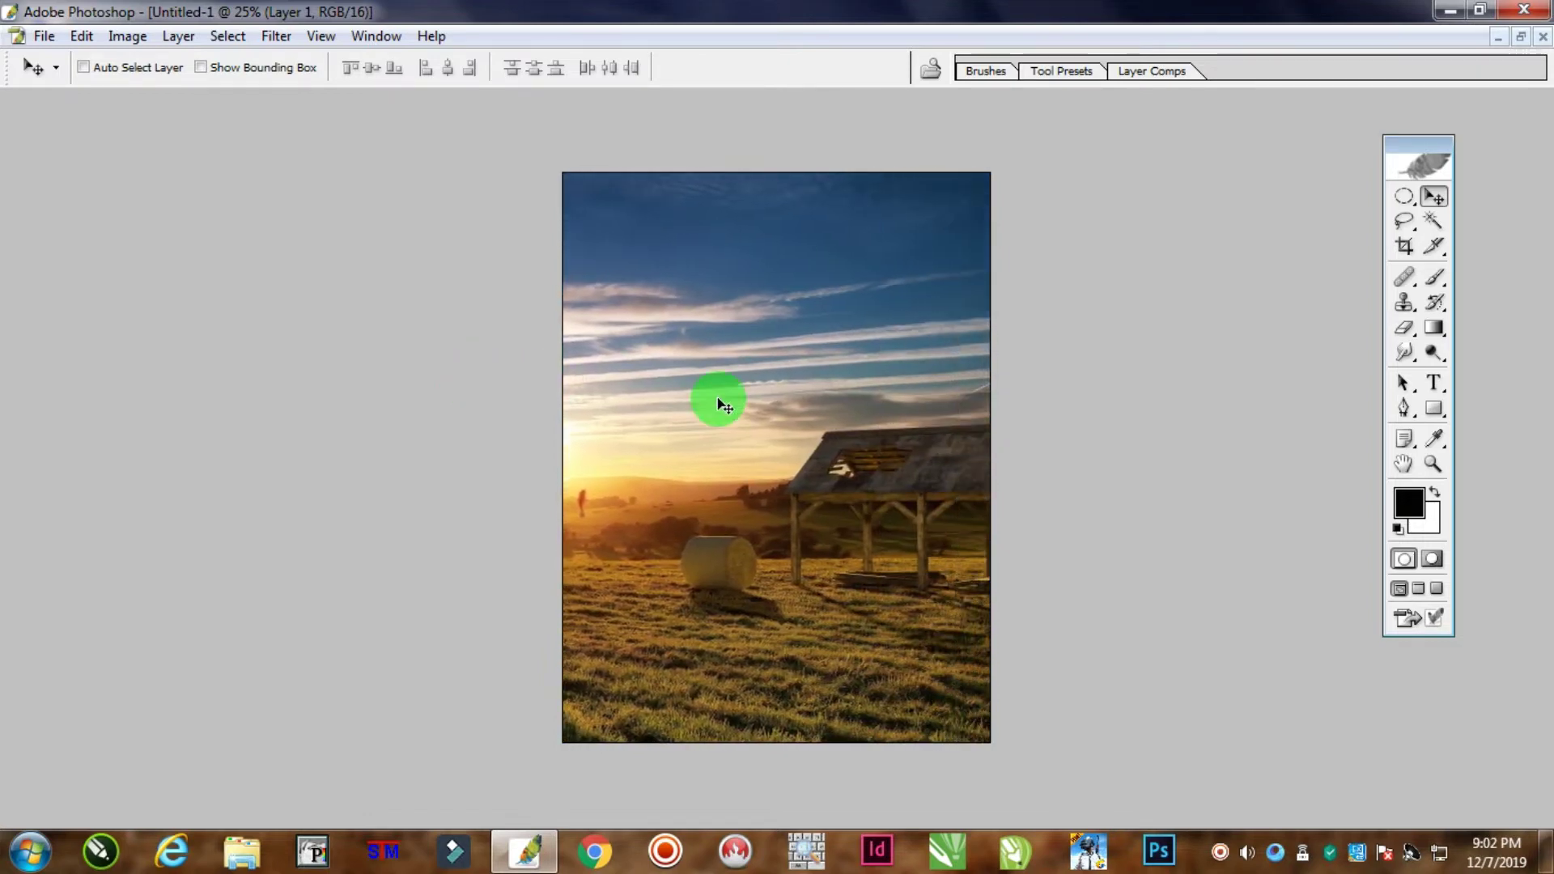
{"action": "left_click_drag", "start_coordinate": [850, 489], "coordinate": [989, 490]}
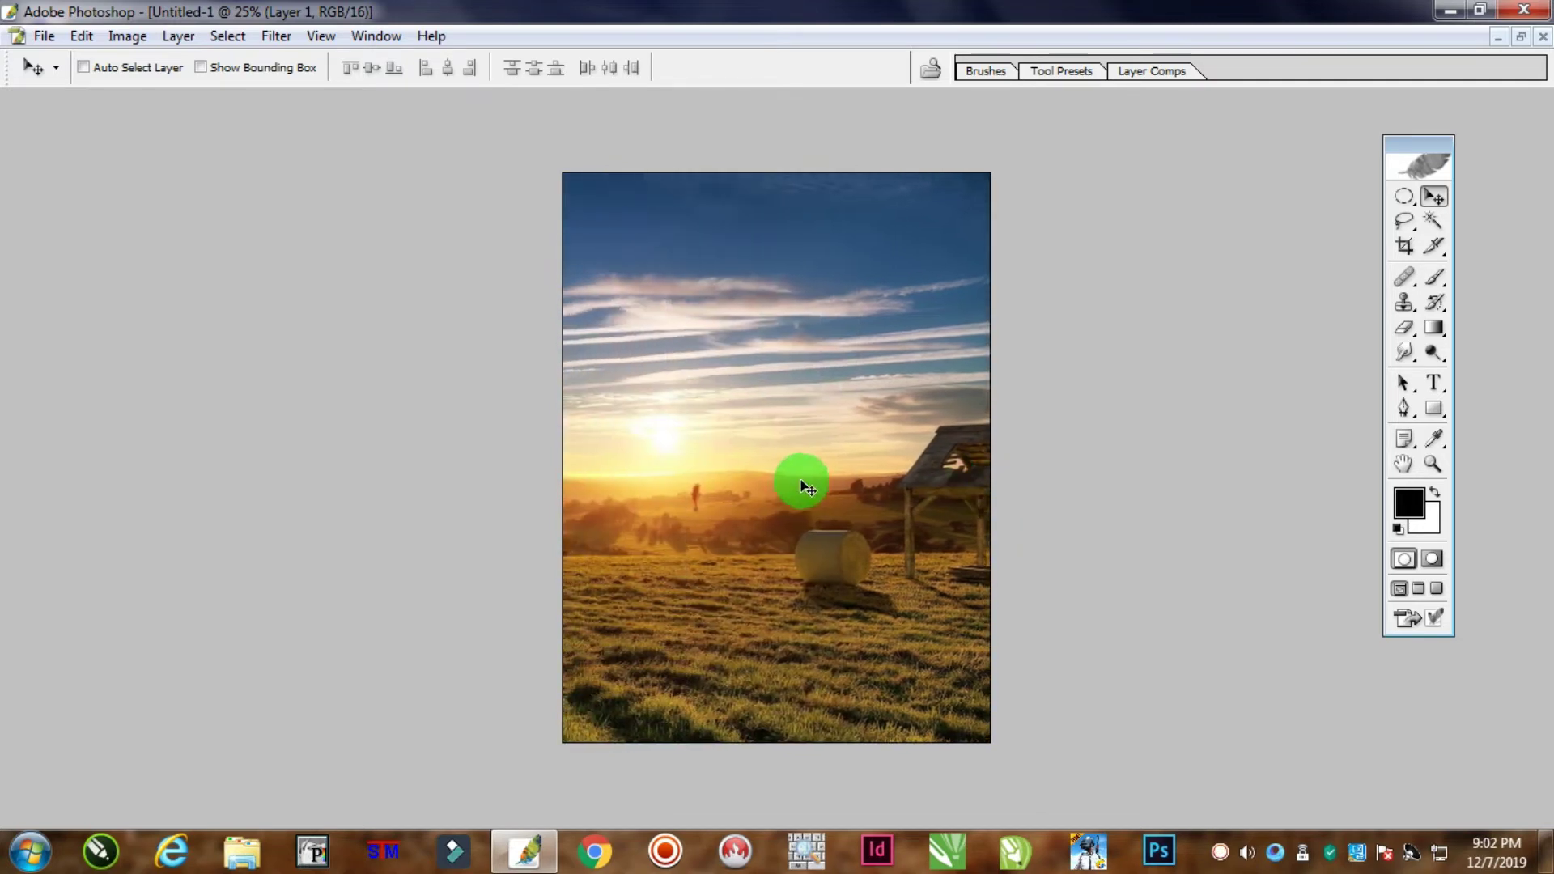
{"action": "left_click_drag", "start_coordinate": [801, 478], "coordinate": [979, 481]}
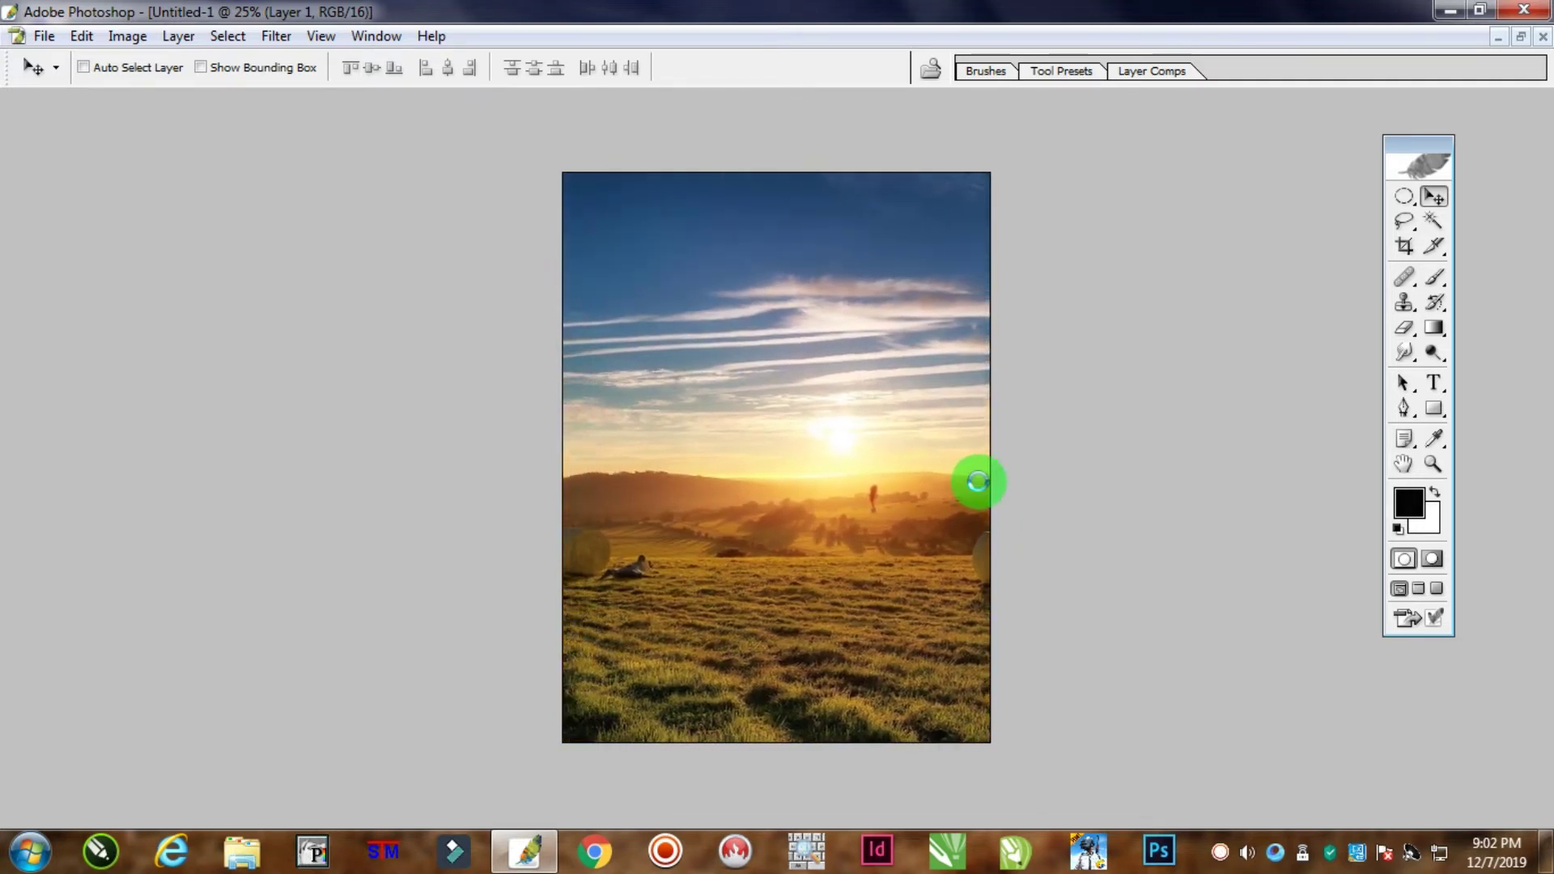
{"action": "left_click_drag", "start_coordinate": [823, 474], "coordinate": [817, 473]}
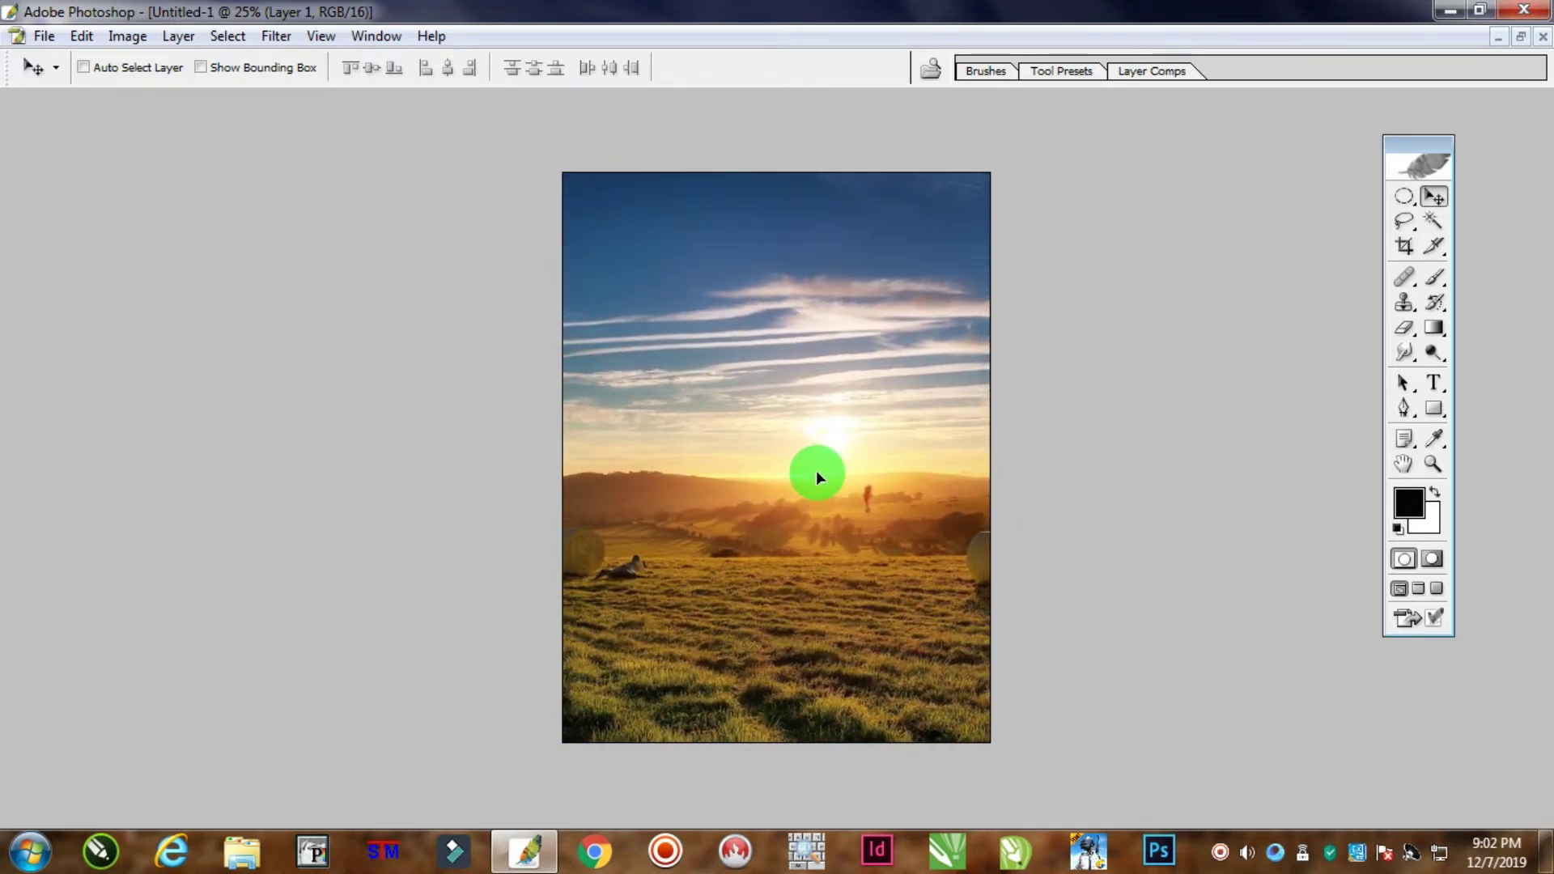
Crop Untitled-1 to the full canvas bounds to trim the landscape's overhang, and return to the Move tool
{"action": "left_click", "coordinate": [1404, 246]}
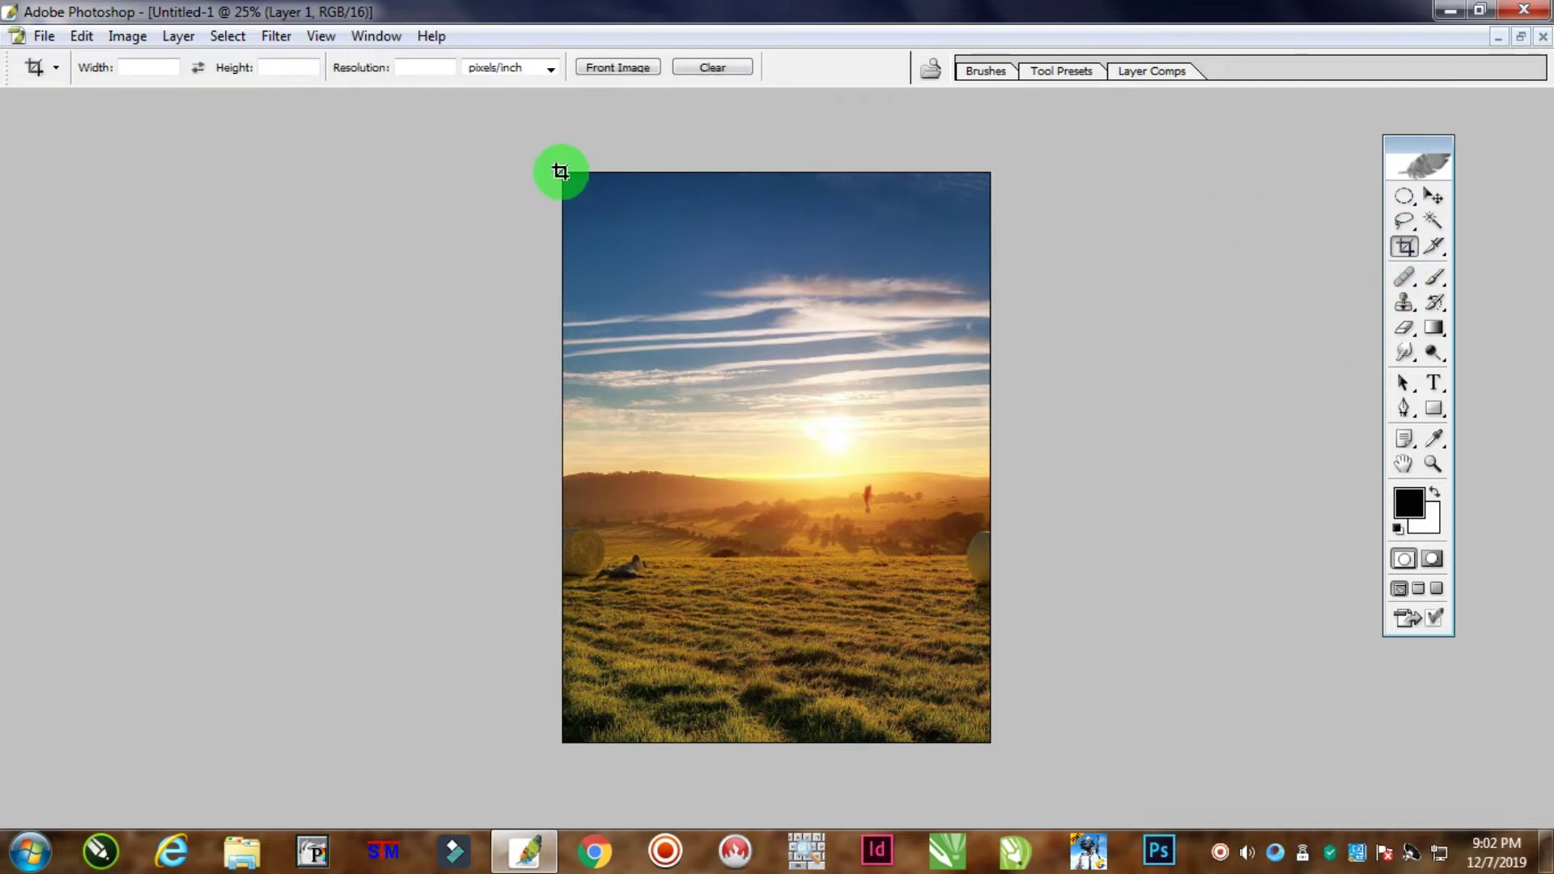
{"action": "left_click_drag", "start_coordinate": [561, 171], "coordinate": [1006, 739]}
{"action": "key", "text": "Return"}
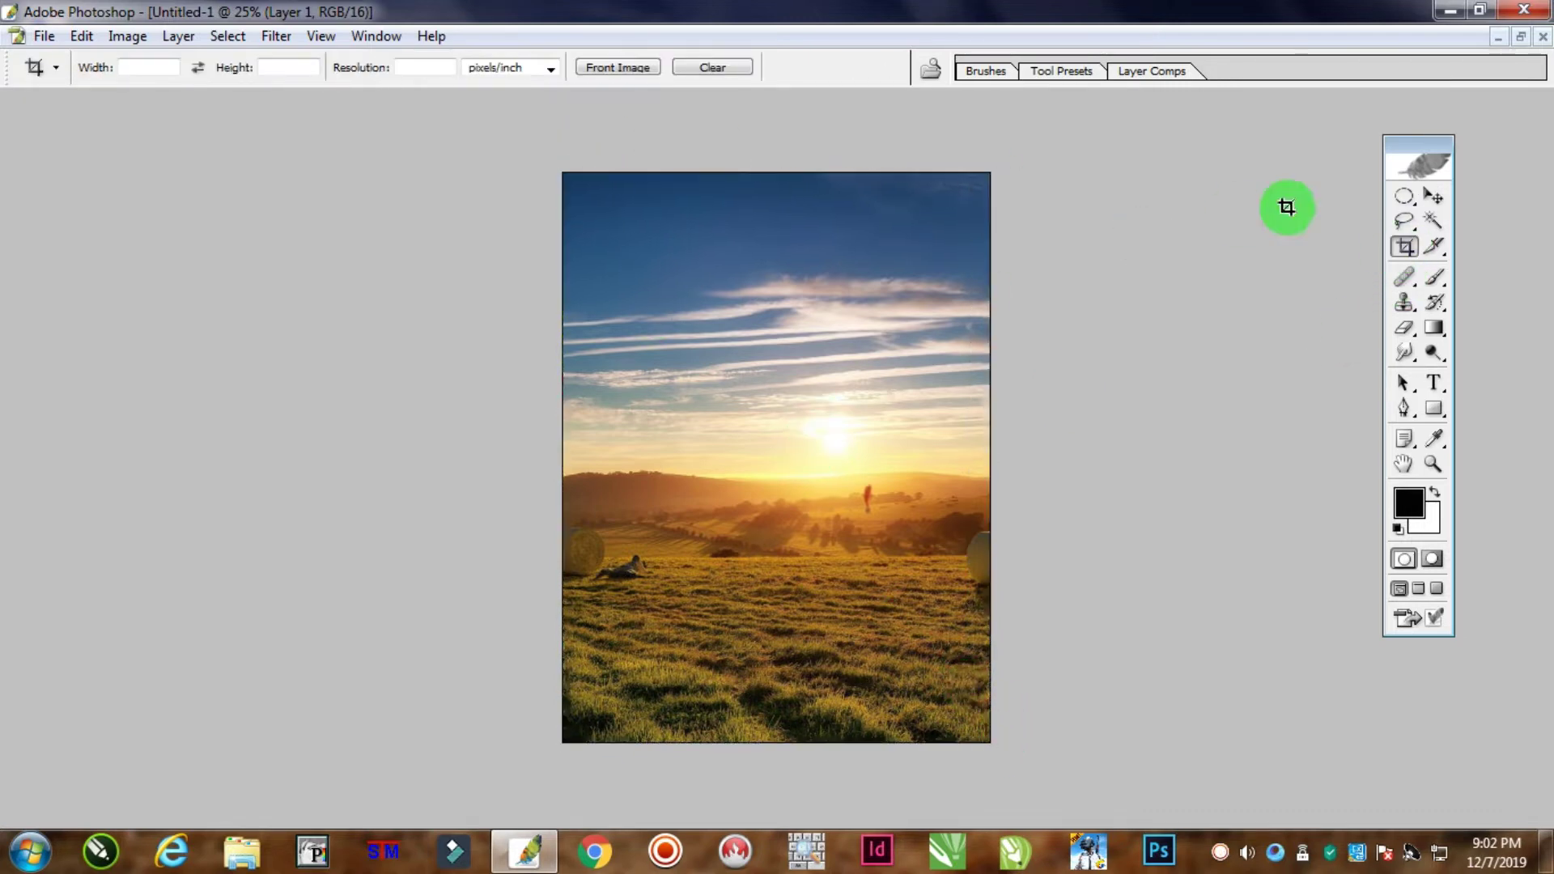
{"action": "left_click", "coordinate": [1433, 196]}
{"action": "mouse_move", "coordinate": [705, 376]}
{"action": "left_mouse_down"}
{"action": "mouse_move", "coordinate": [642, 375]}
{"action": "mouse_move", "coordinate": [725, 377]}
{"action": "mouse_move", "coordinate": [709, 370]}
{"action": "left_mouse_up"}
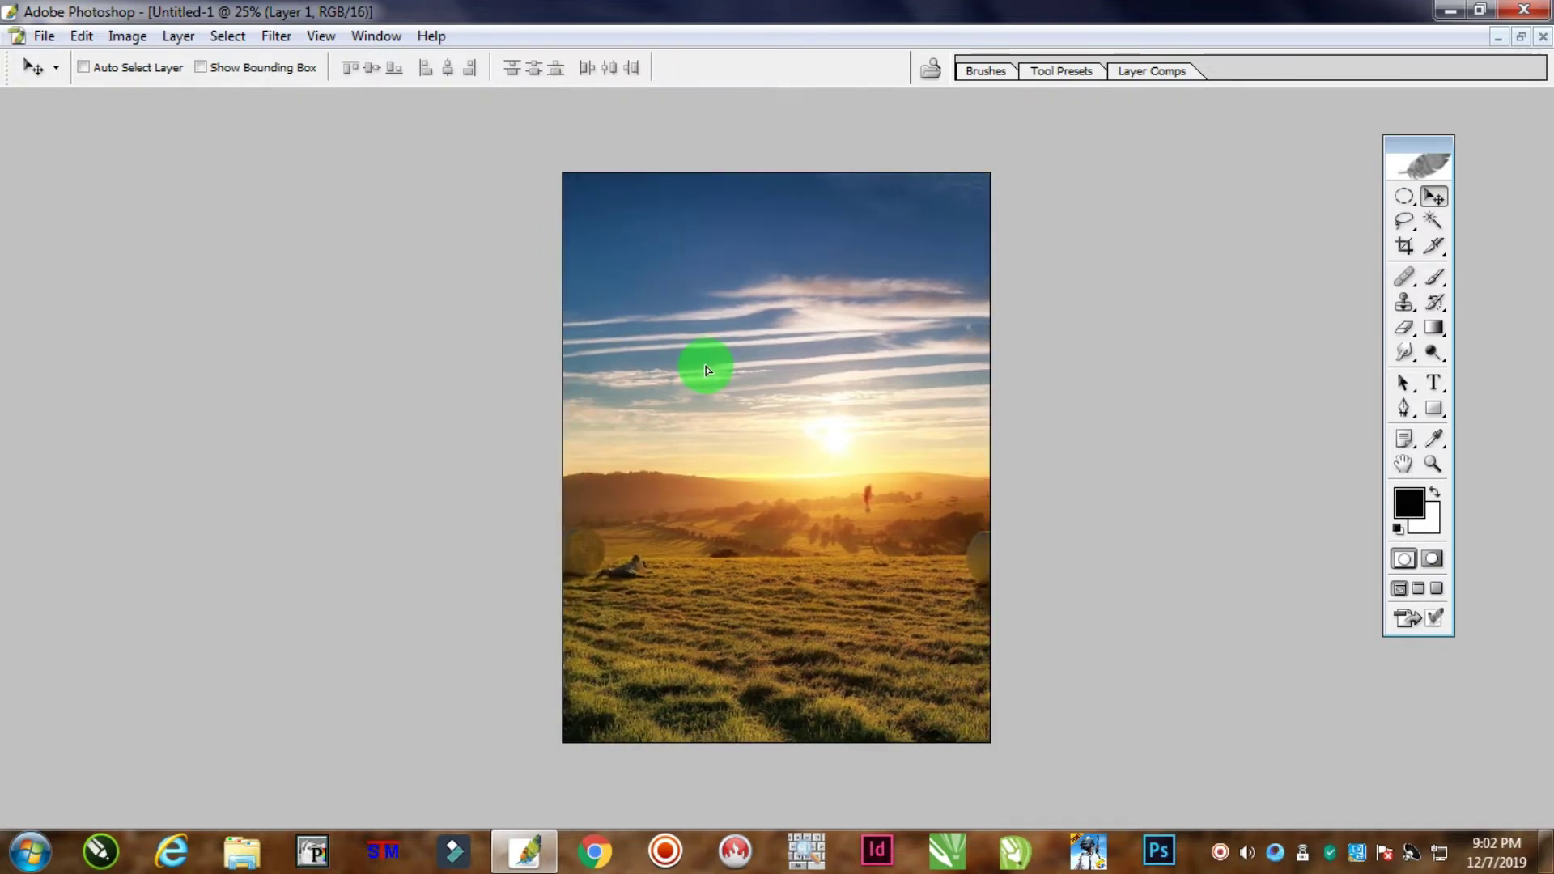
Close the source photo 407224.jpg
{"action": "left_click", "coordinate": [370, 36]}
{"action": "left_click", "coordinate": [431, 695]}
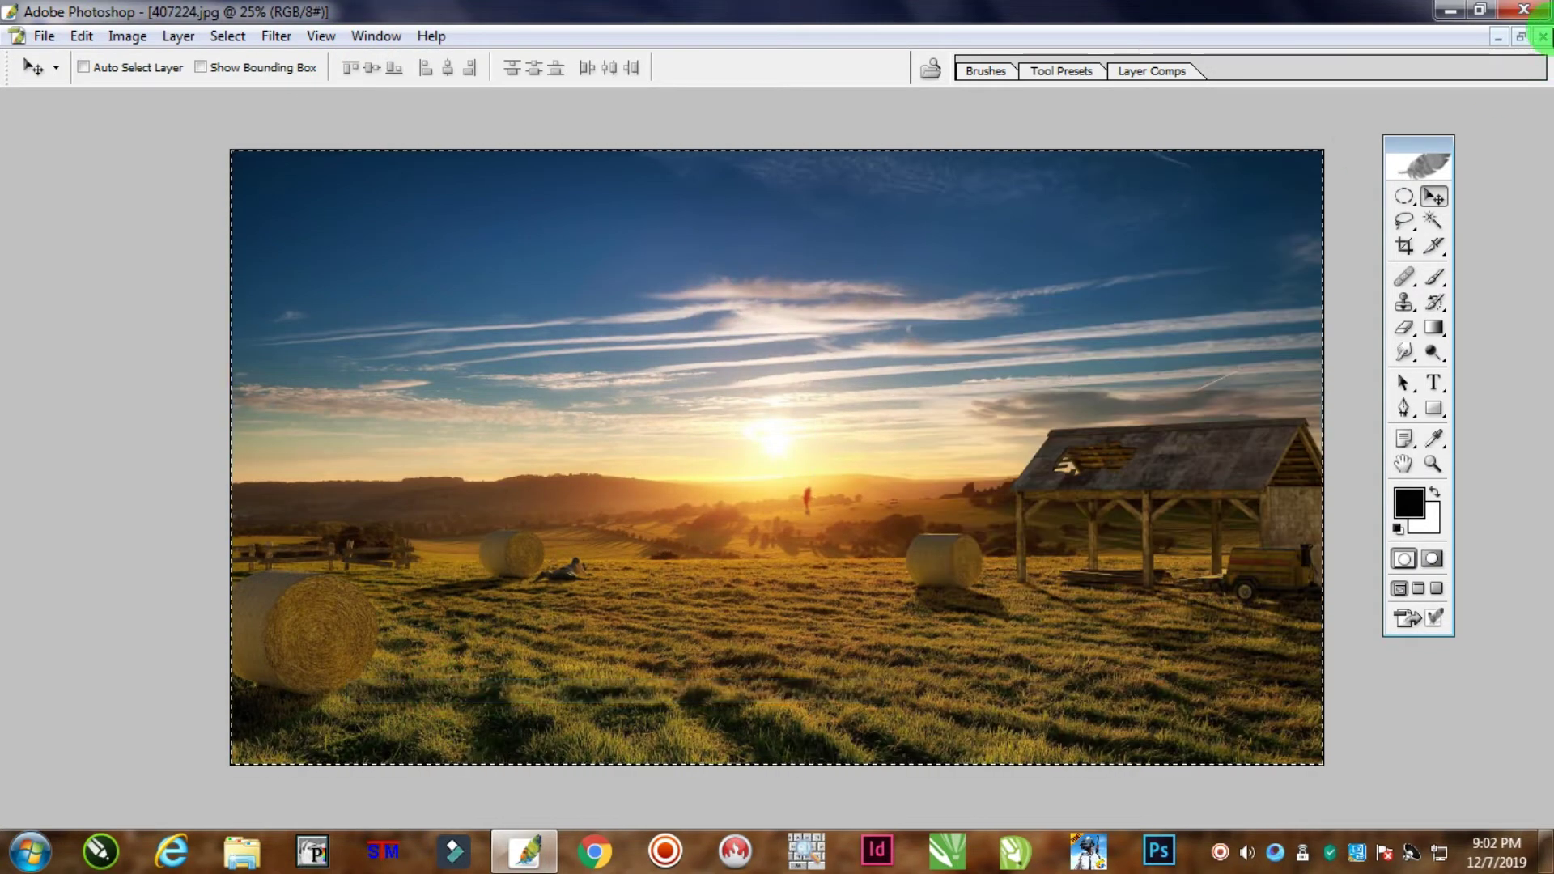
{"action": "left_click", "coordinate": [1542, 37]}
Select the entire soldier image ind59_3708177_835x547-m.jpeg and copy it
{"action": "left_click", "coordinate": [373, 35]}
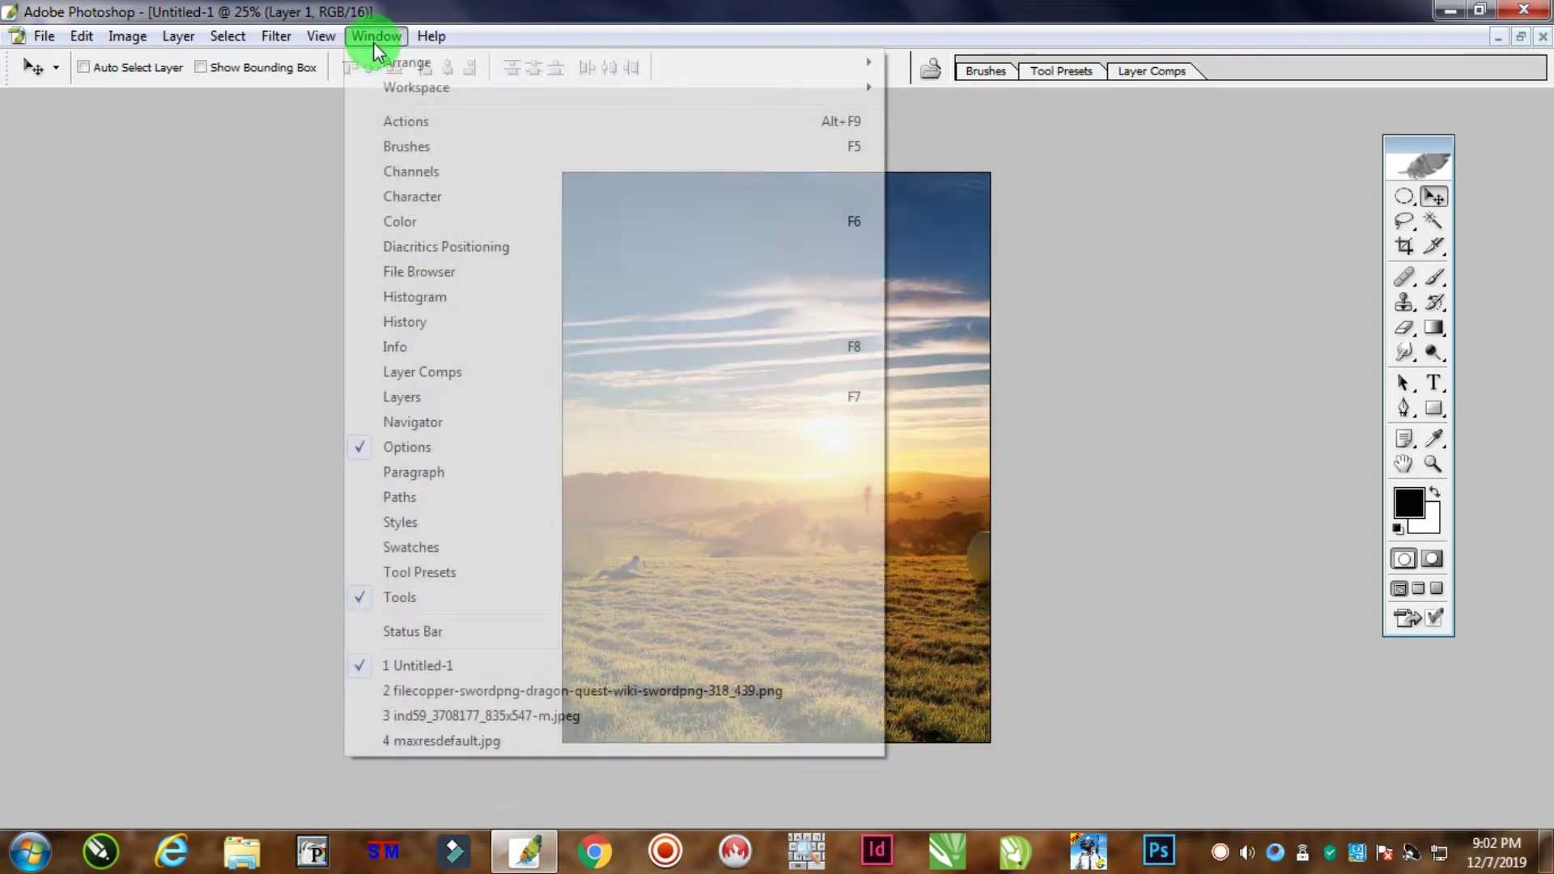
{"action": "left_click", "coordinate": [457, 716]}
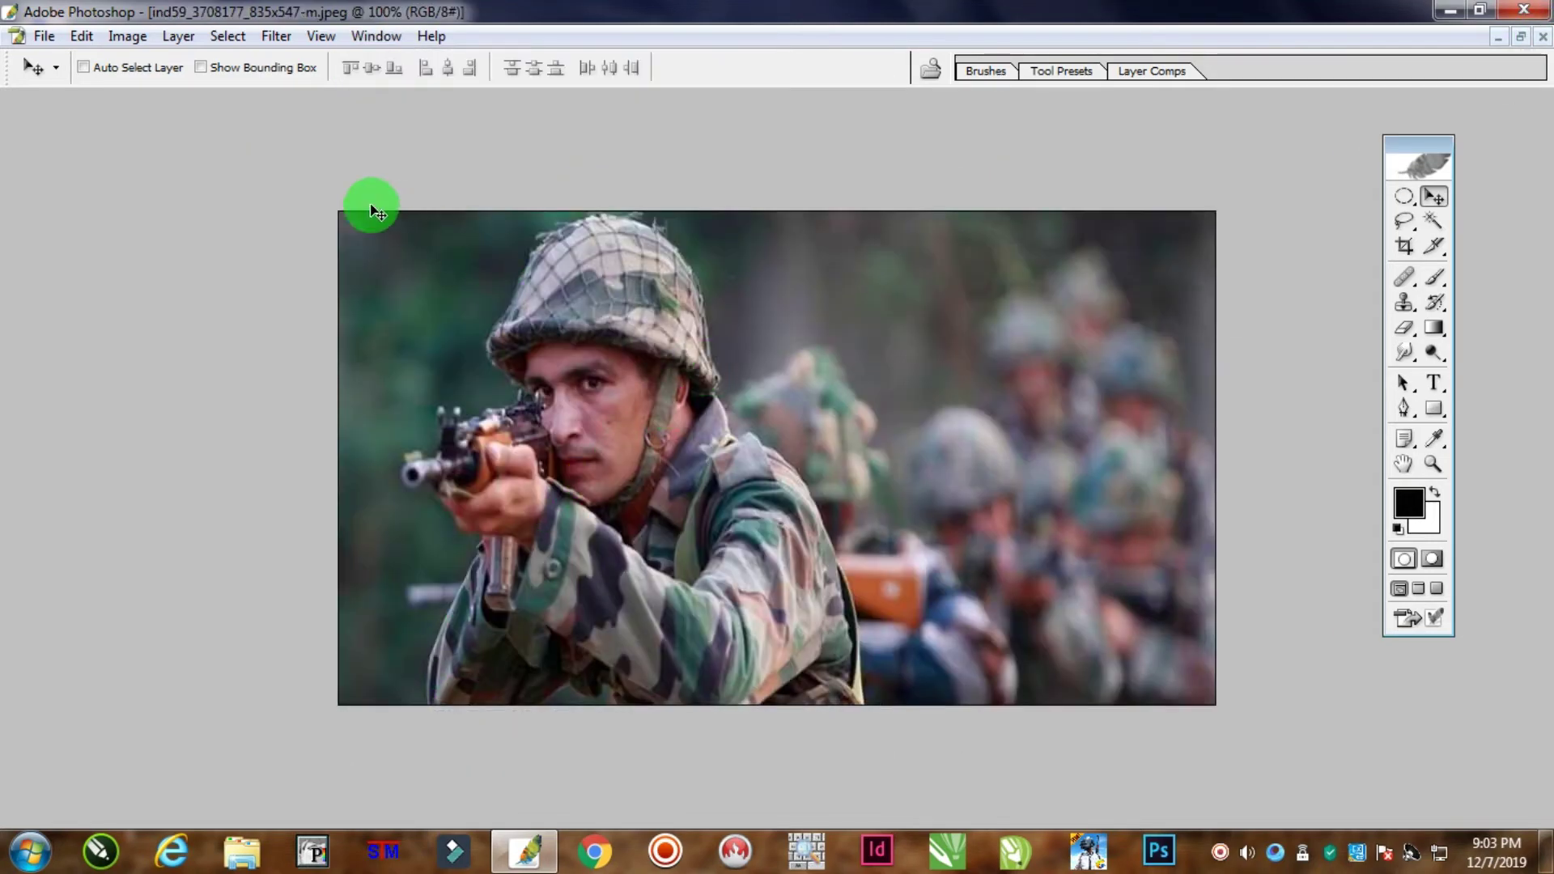
{"action": "left_click", "coordinate": [44, 35]}
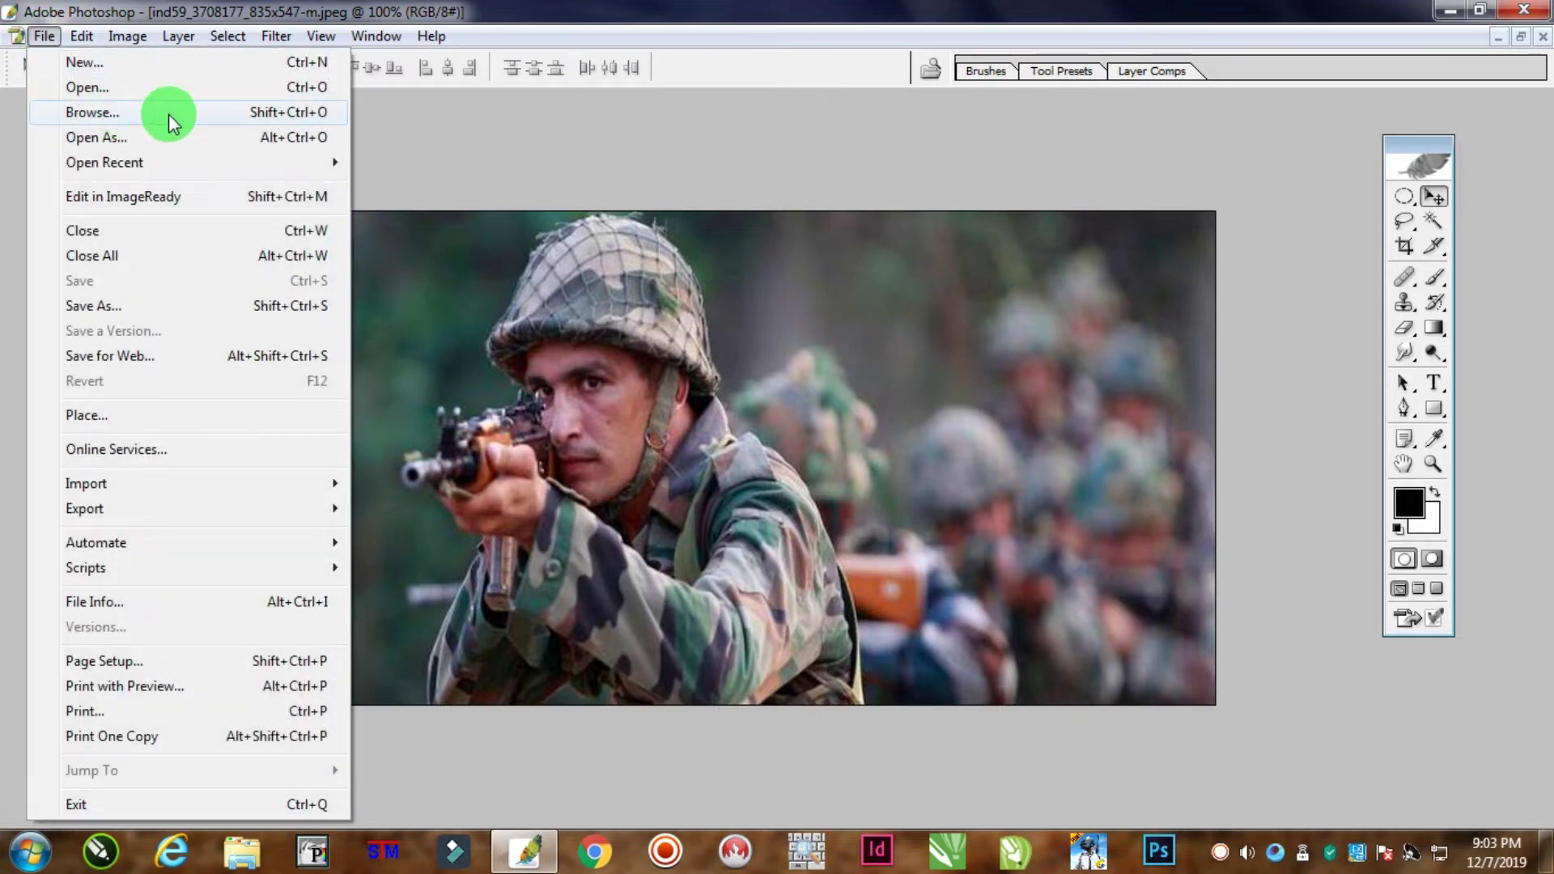
{"action": "left_click", "coordinate": [784, 222]}
{"action": "key", "text": "ctrl+a"}
{"action": "left_click", "coordinate": [81, 36]}
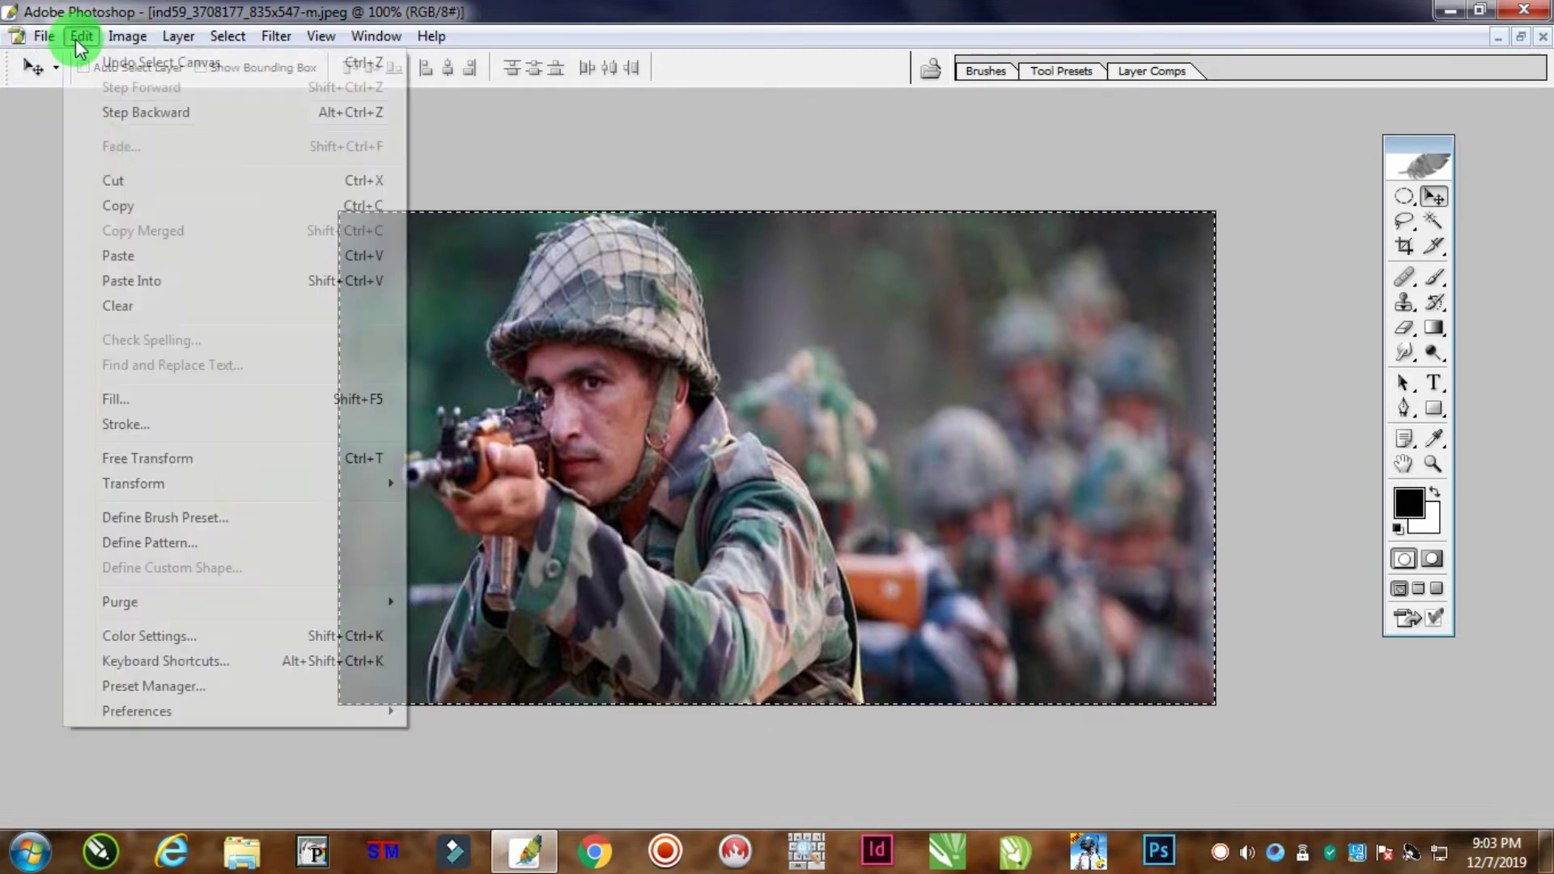
{"action": "left_click", "coordinate": [122, 206]}
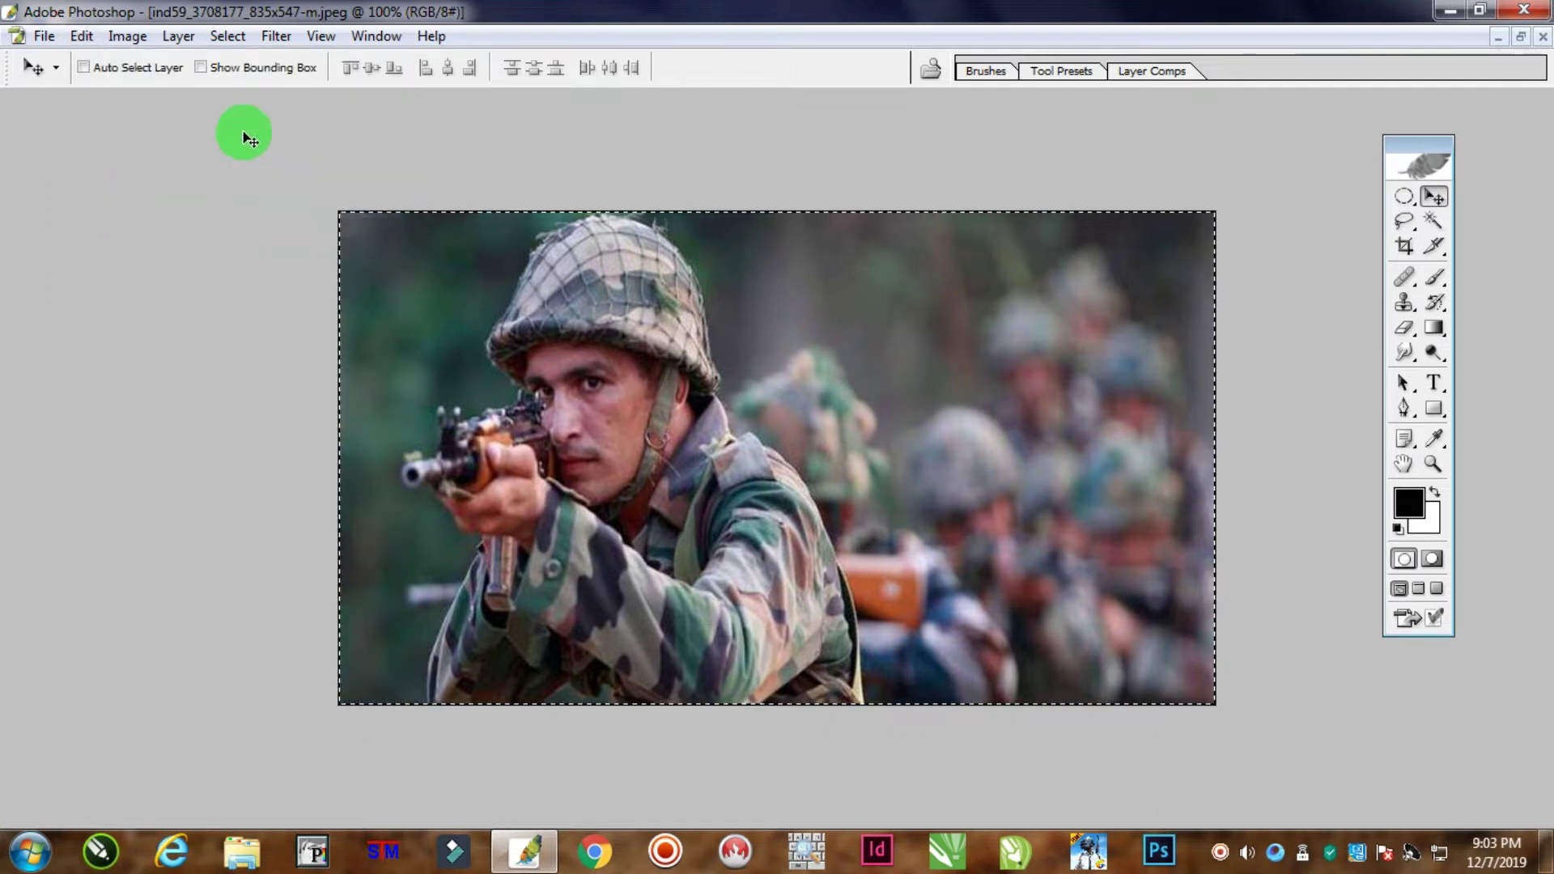
Paste the copied soldier image into Untitled-1 above the sunset landscape
{"action": "left_click", "coordinate": [376, 35]}
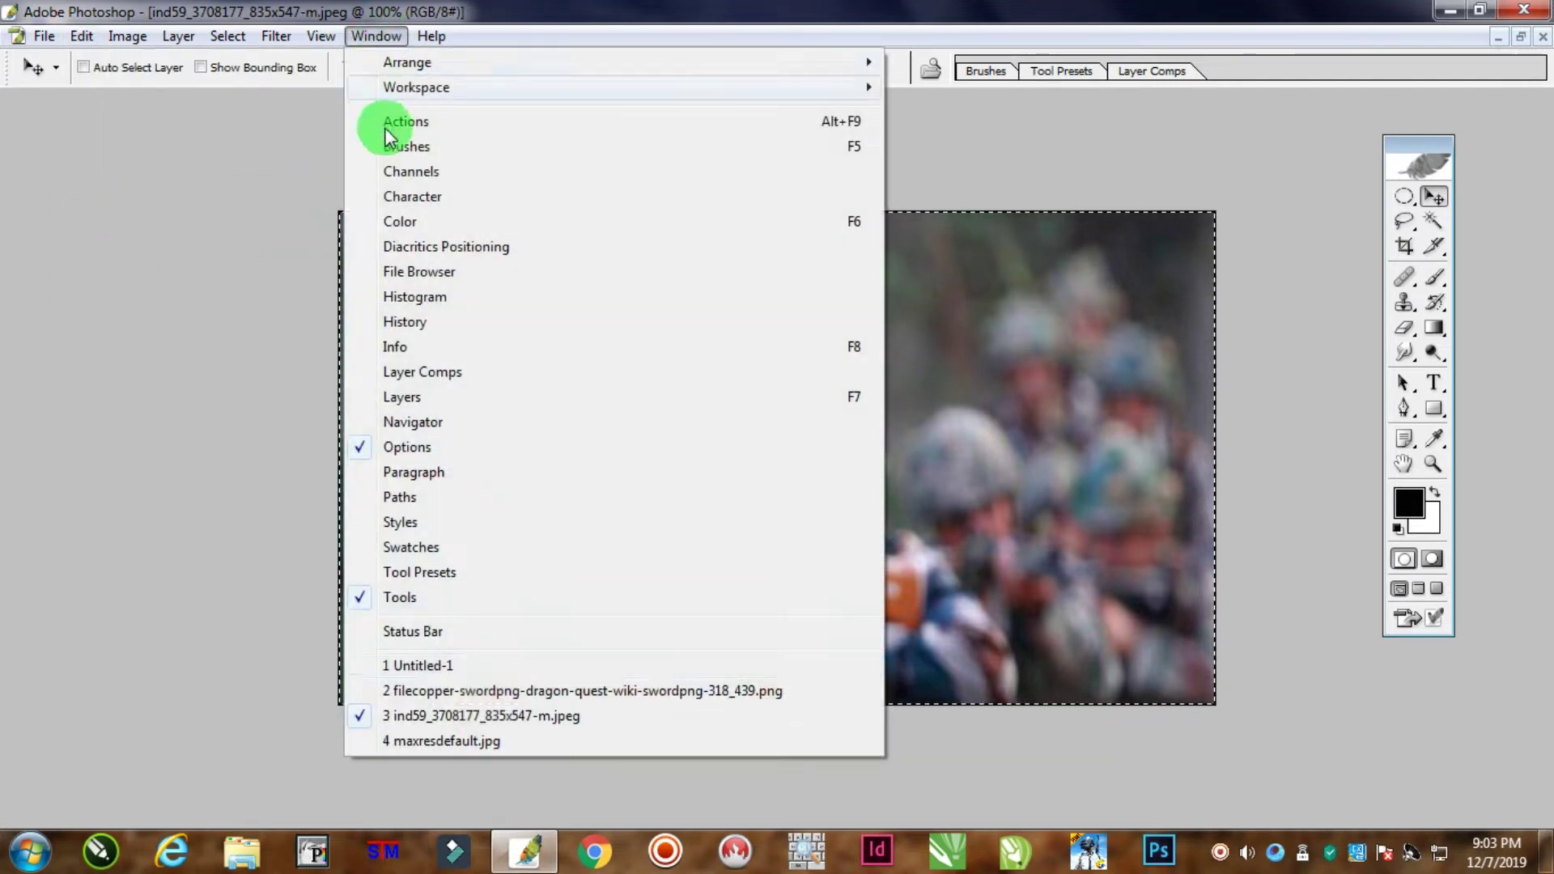
{"action": "left_click", "coordinate": [411, 668]}
{"action": "left_click", "coordinate": [81, 35]}
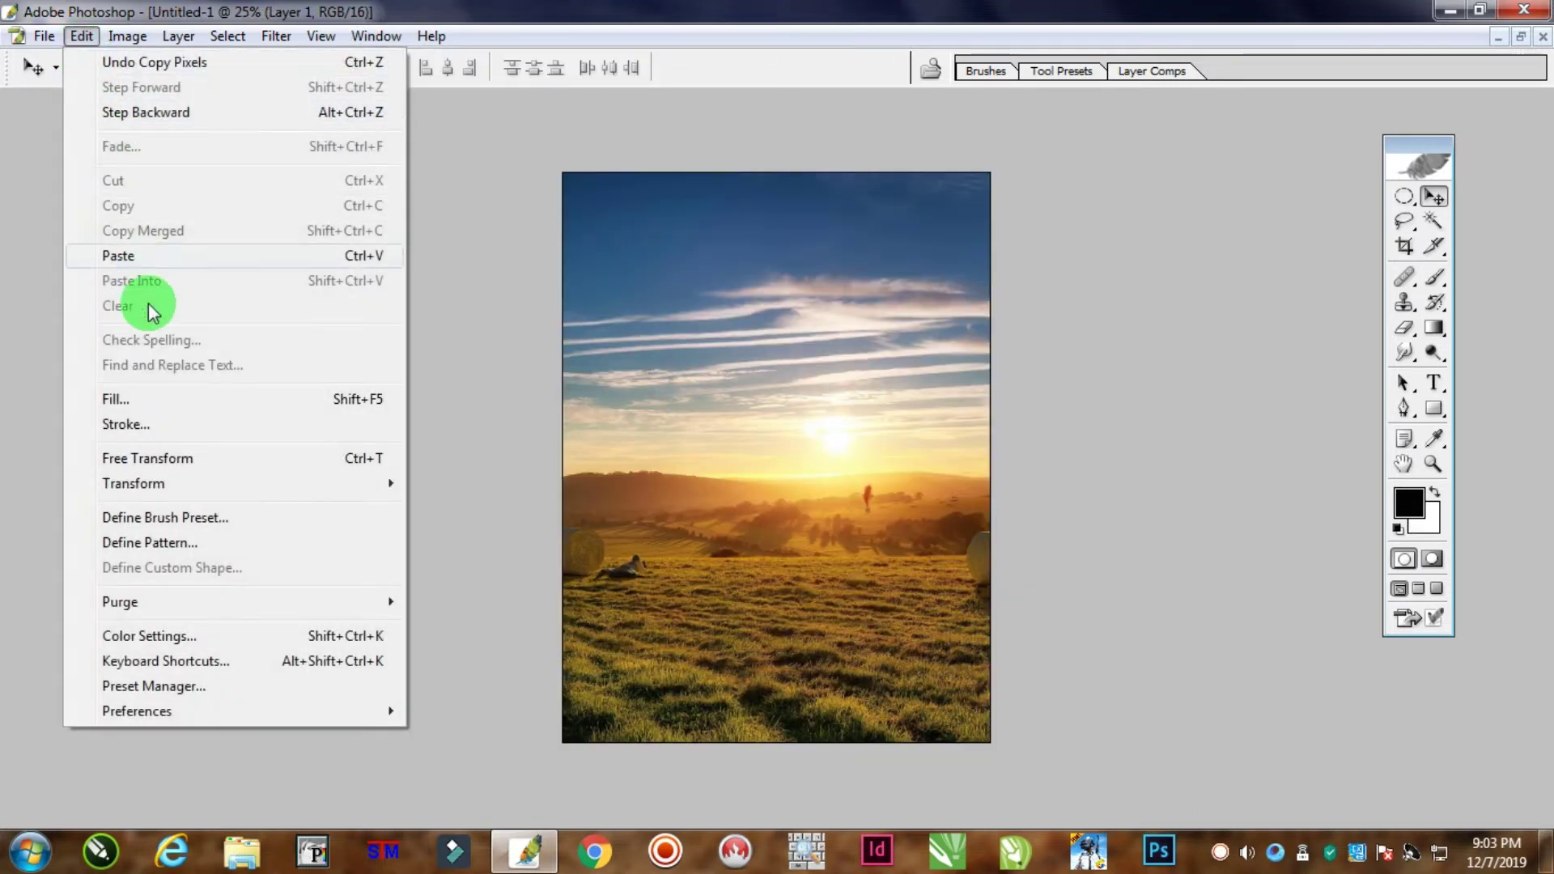
{"action": "left_click", "coordinate": [134, 258]}
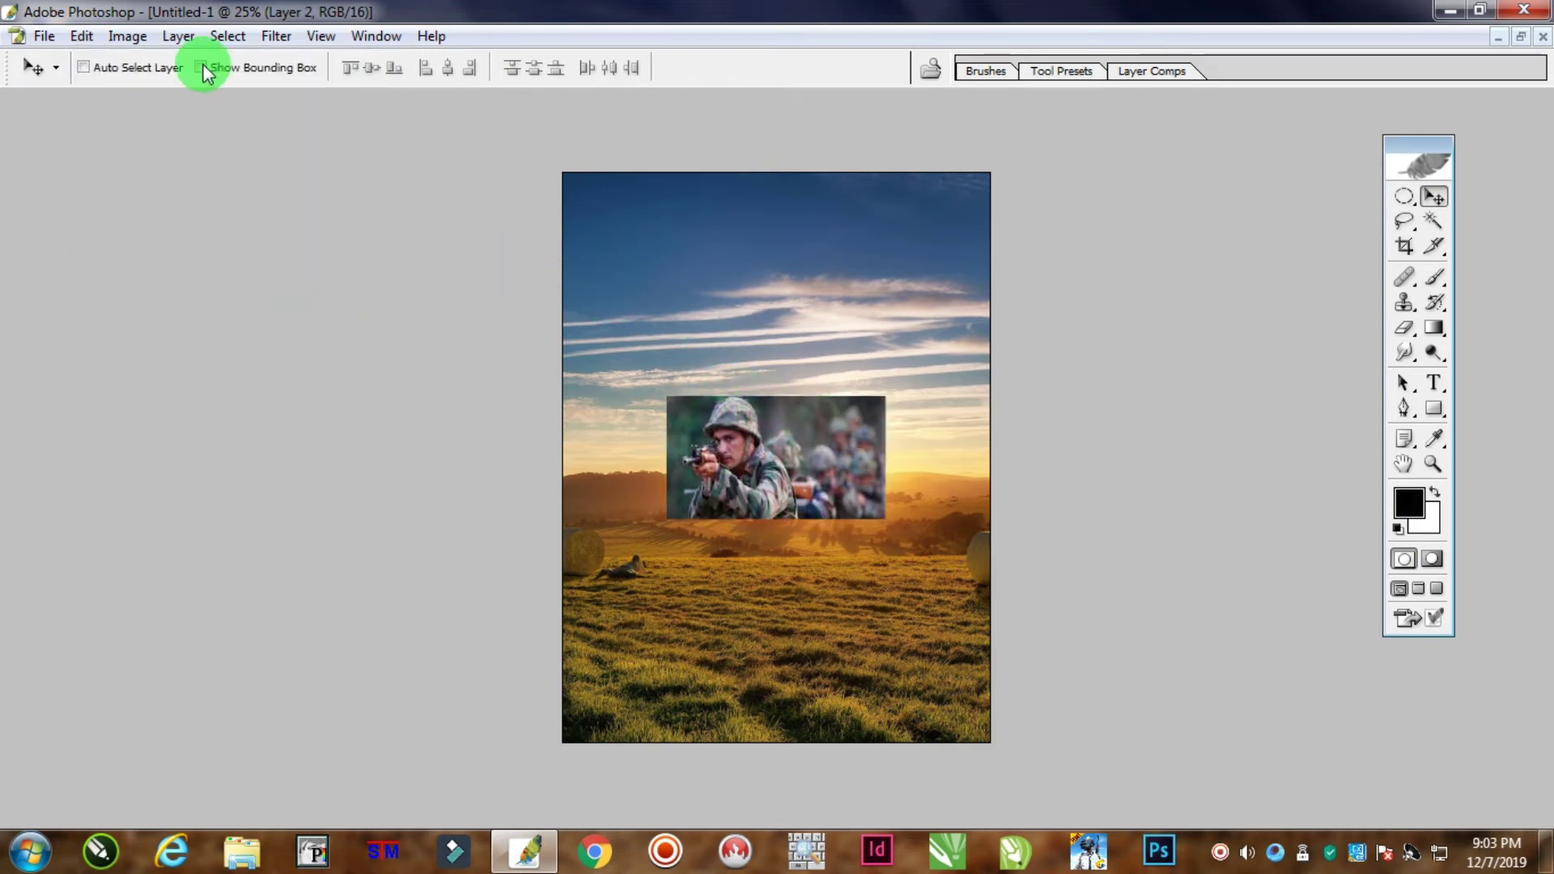
Free Transform the soldier layer proportionally to about 199.2% and move it to the canvas's left edge
{"action": "left_click", "coordinate": [82, 35]}
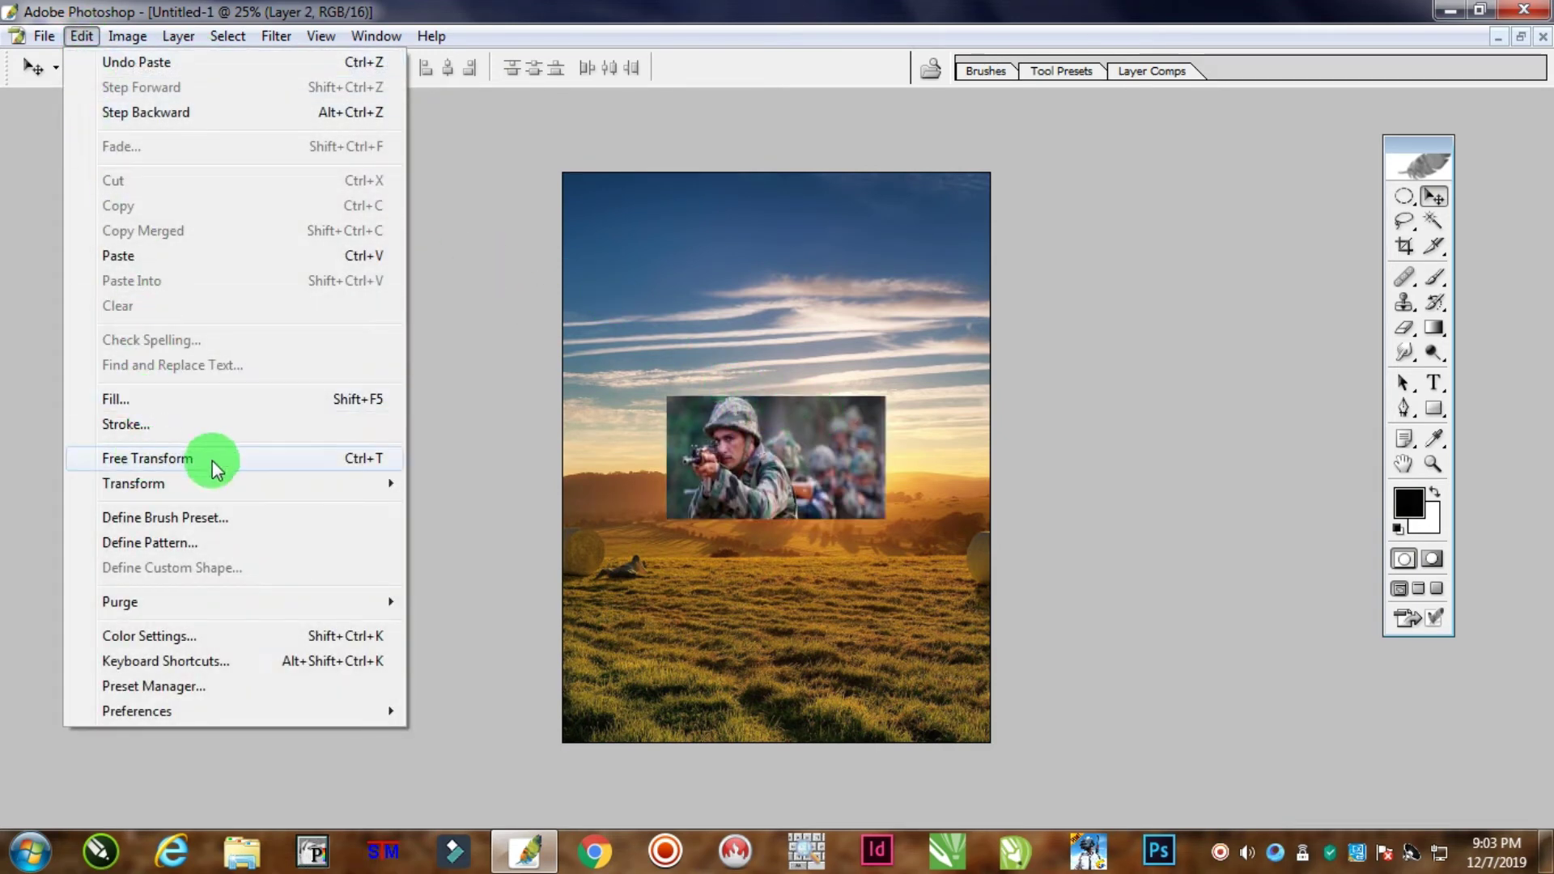
{"action": "left_click", "coordinate": [362, 458]}
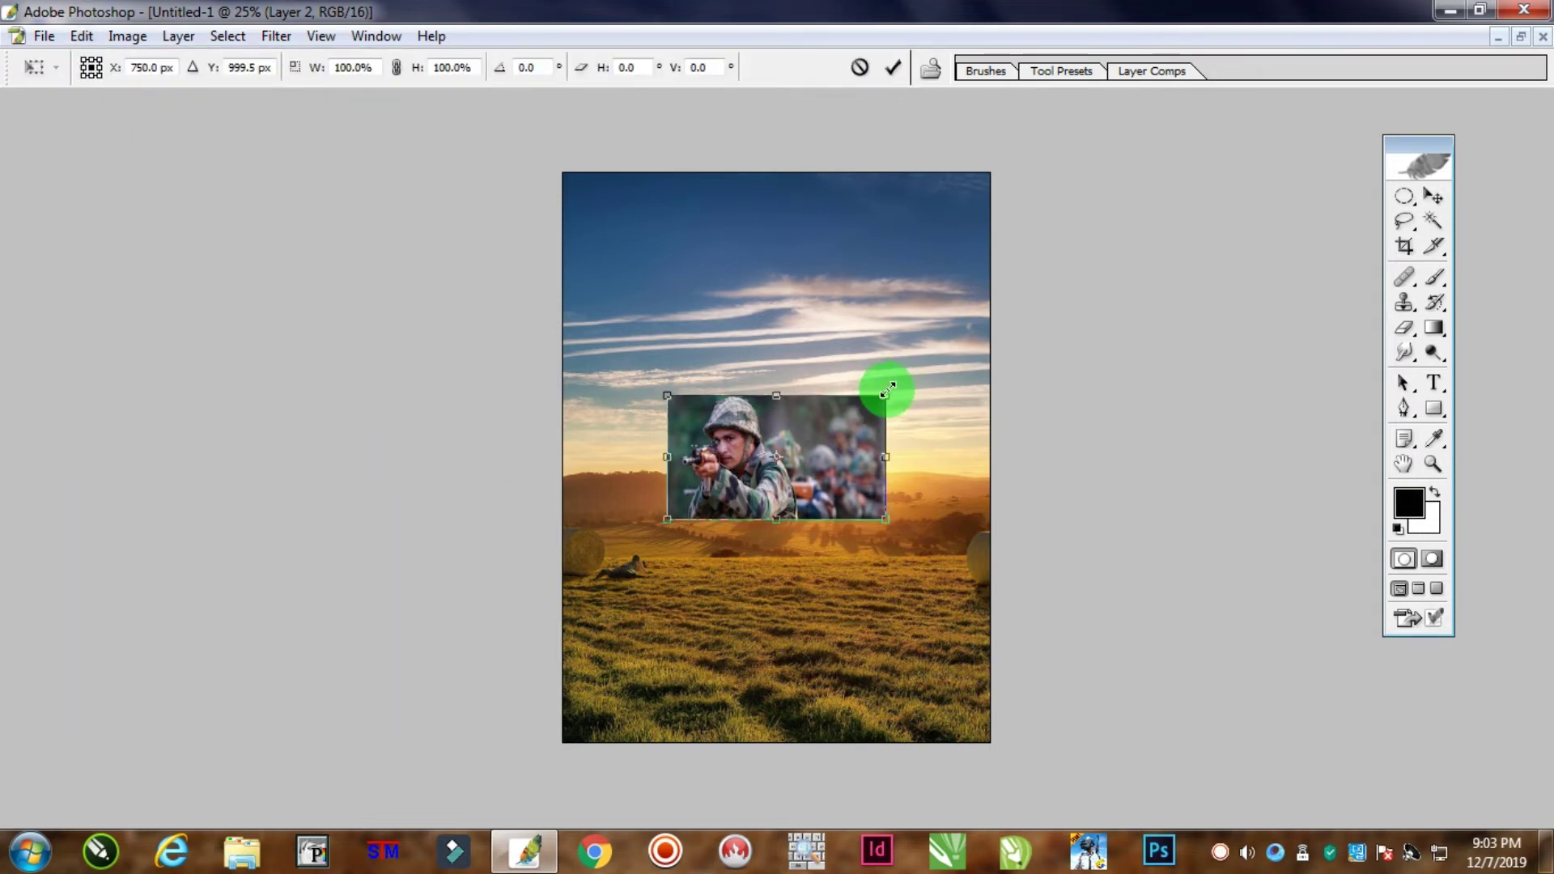
{"action": "left_click_drag", "start_coordinate": [887, 390], "coordinate": [1029, 312]}
{"action": "left_click_drag", "start_coordinate": [669, 520], "coordinate": [608, 569]}
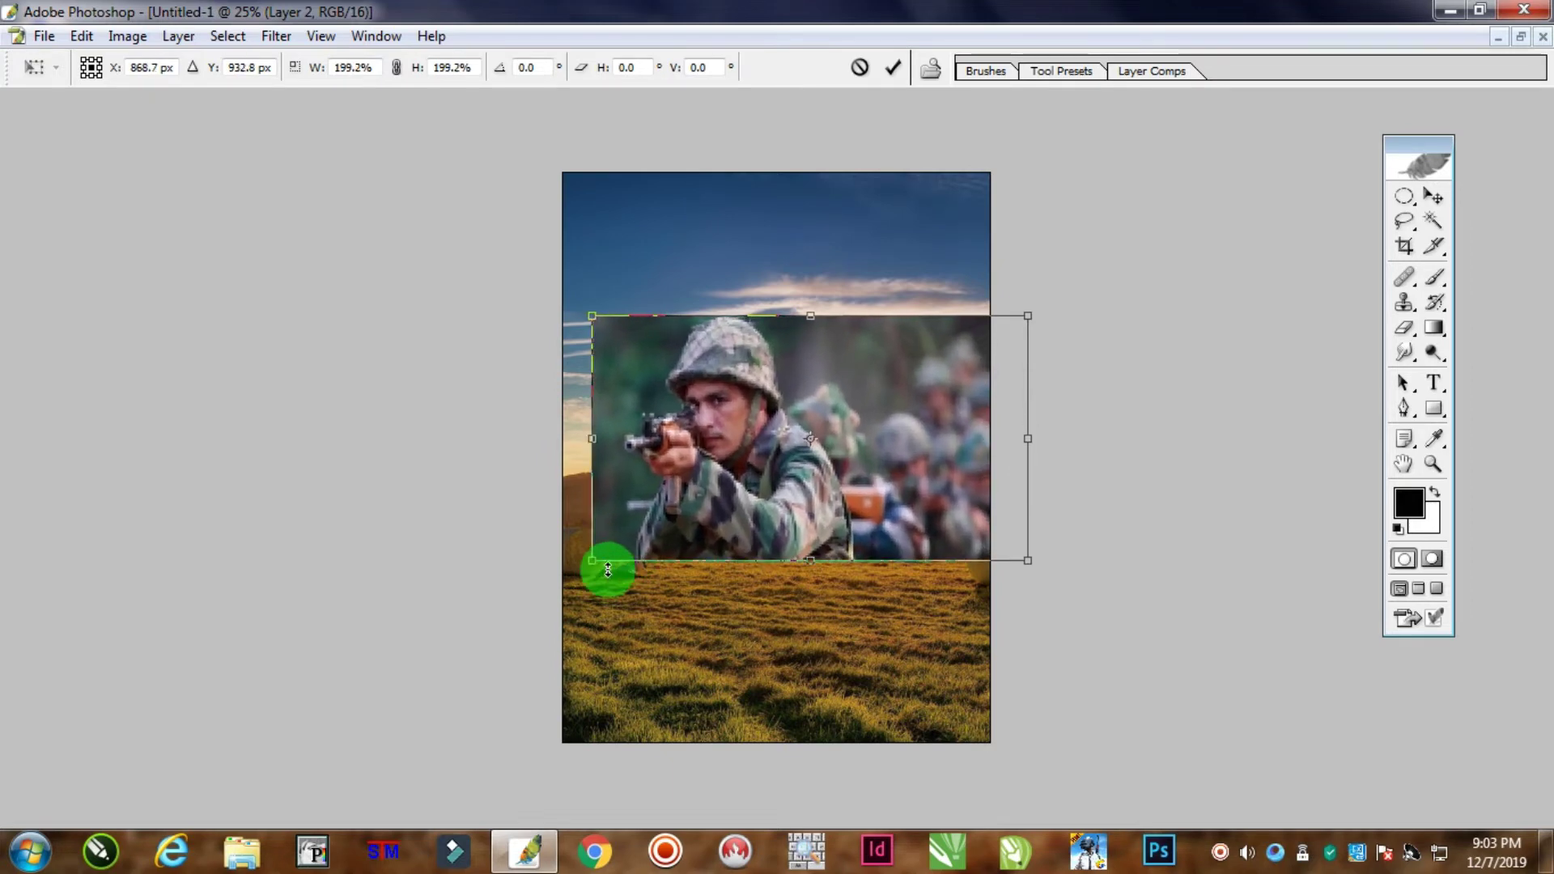
{"action": "key", "text": "Return"}
{"action": "left_click_drag", "start_coordinate": [856, 430], "coordinate": [810, 452]}
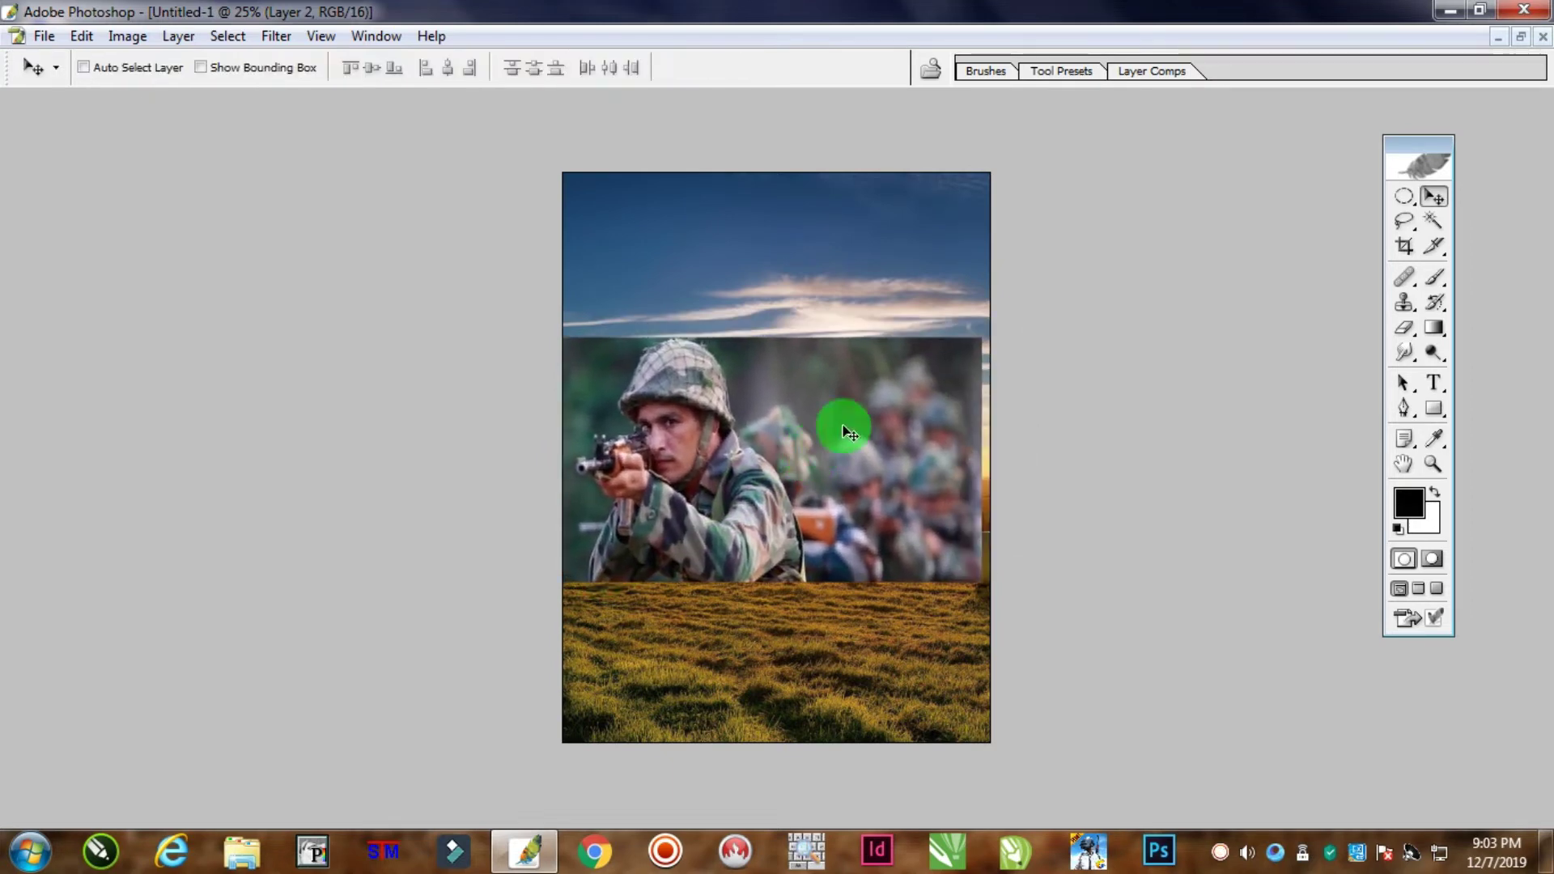
Scale the soldier layer down to about 92.4% and reposition it horizontally centred over the horizon
{"action": "key", "text": "ctrl+t"}
{"action": "left_click_drag", "start_coordinate": [980, 340], "coordinate": [947, 355]}
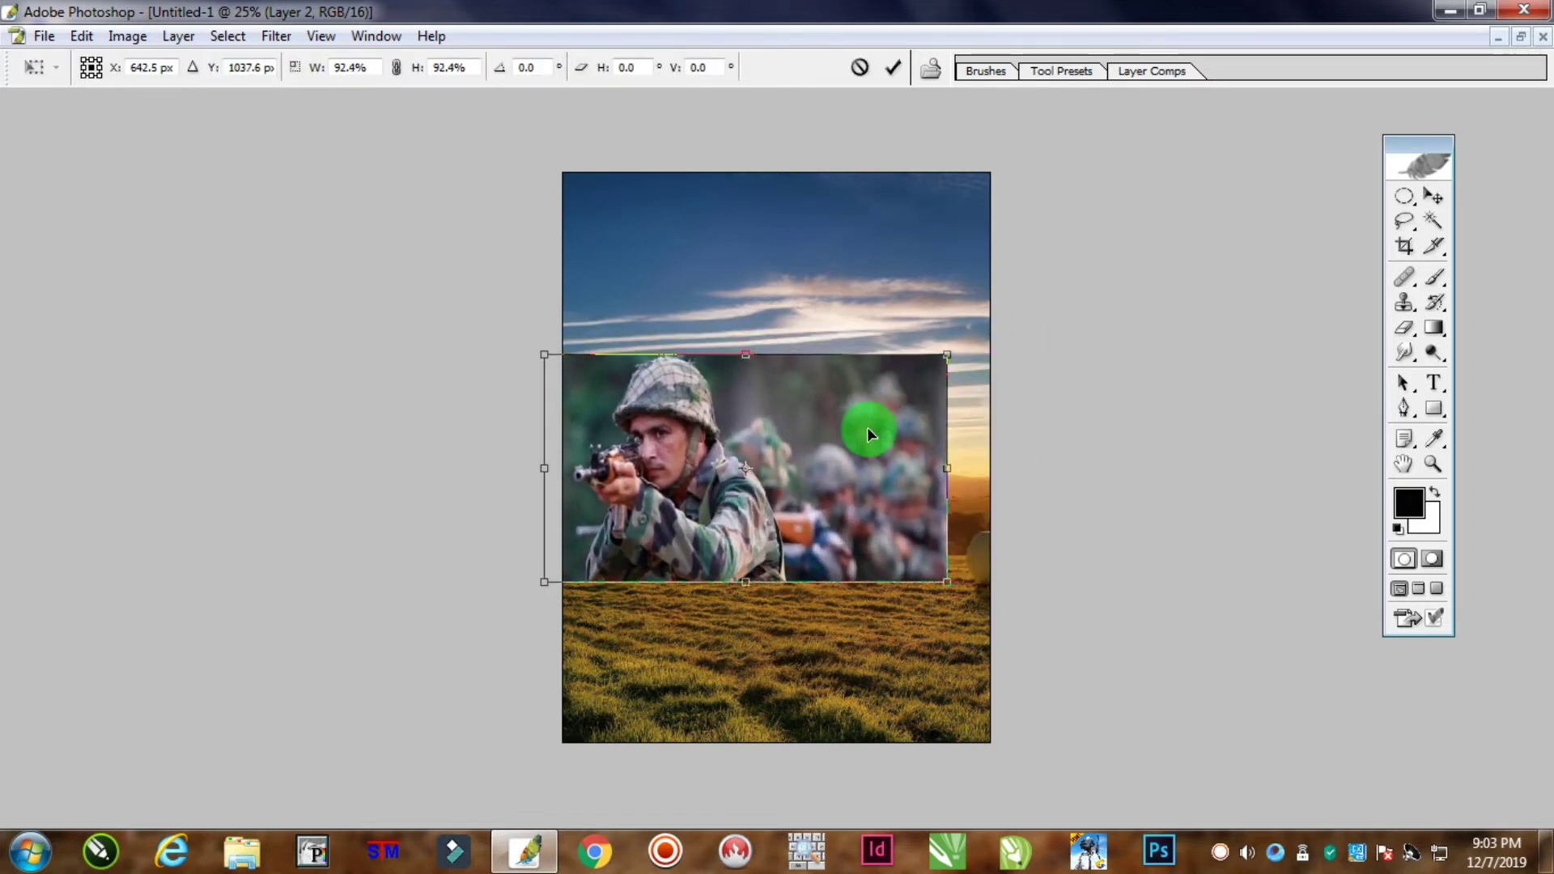
{"action": "key", "text": "Return"}
{"action": "left_click_drag", "start_coordinate": [828, 430], "coordinate": [878, 395]}
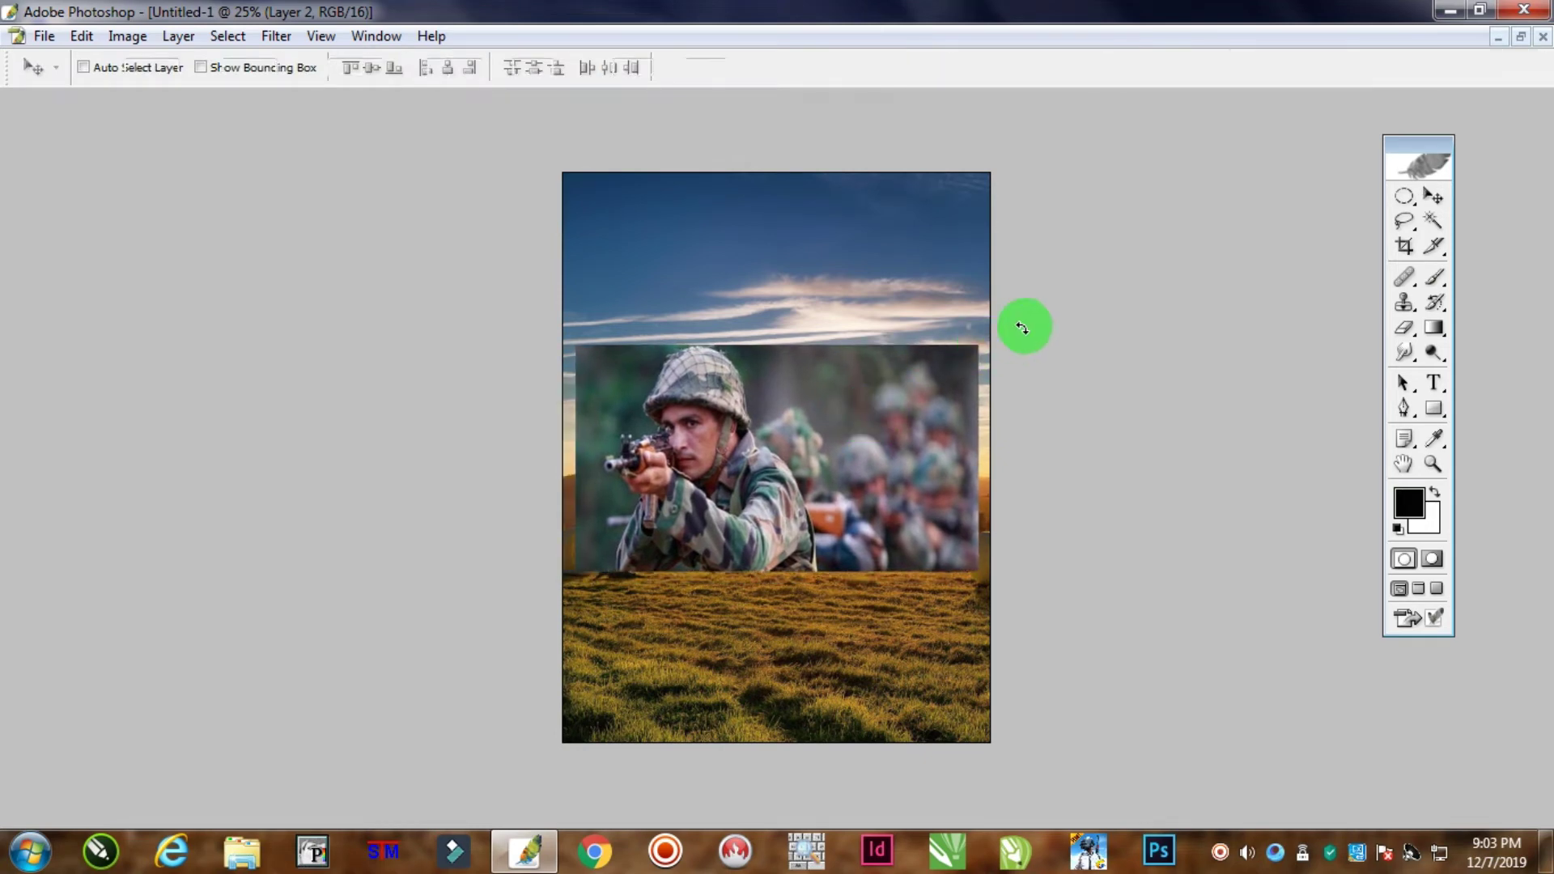
Scale the soldier layer down slightly with Free Transform, keeping its lower edge on the horizon
{"action": "key", "text": "ctrl+t"}
{"action": "left_click_drag", "start_coordinate": [979, 346], "coordinate": [962, 354]}
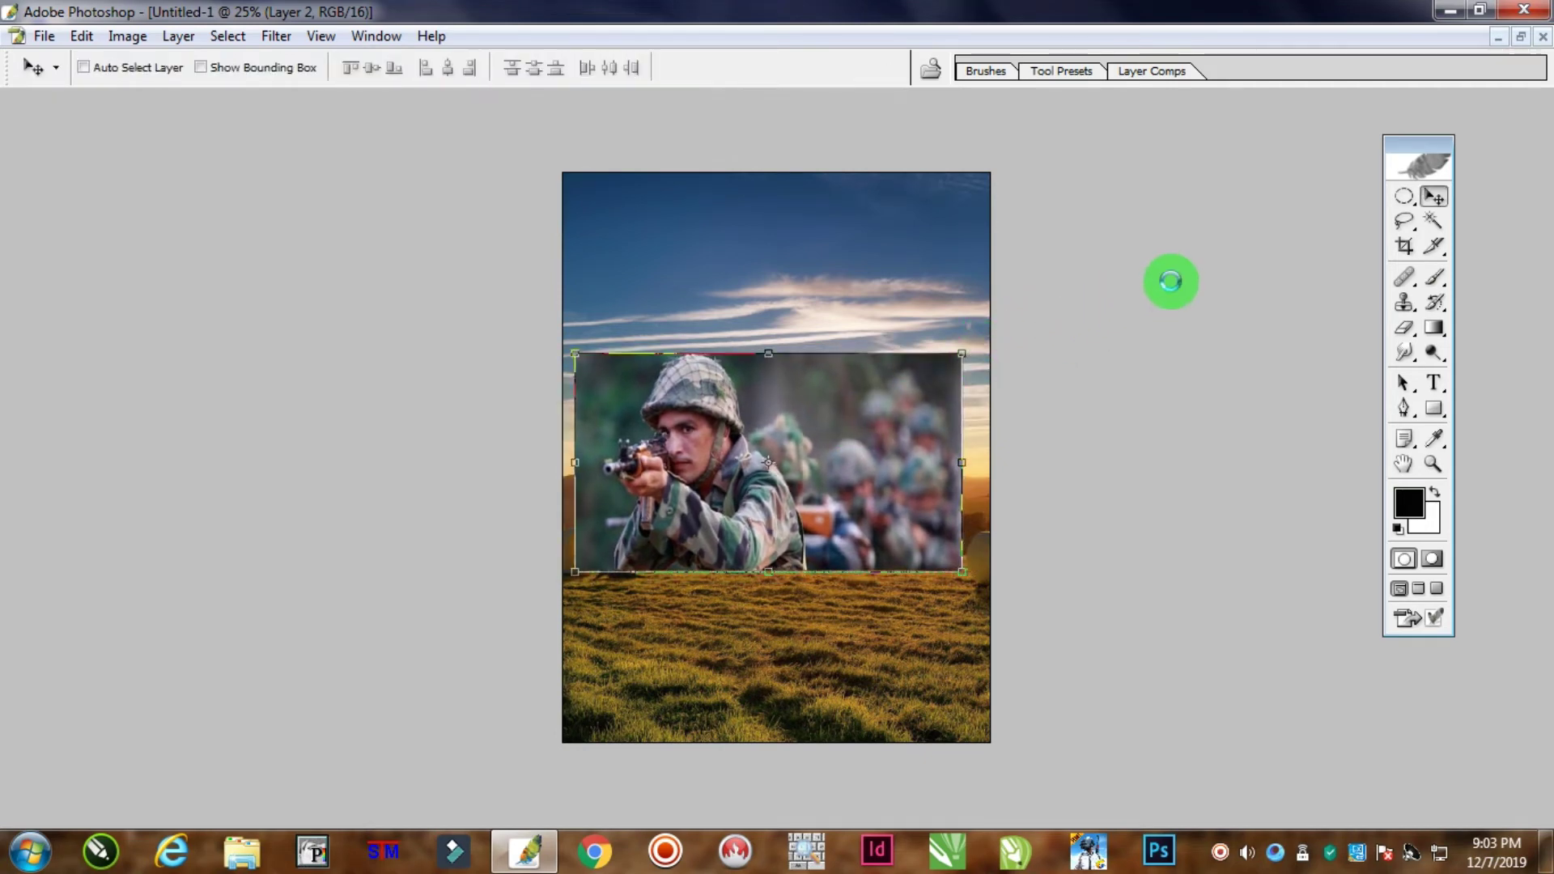
{"action": "key", "text": "Return"}
Trim the soldier layer to the front soldier by deleting everything outside a rectangular selection around him, and deselect
{"action": "left_click_drag", "start_coordinate": [1406, 198], "coordinate": [1326, 195]}
{"action": "left_click_drag", "start_coordinate": [567, 342], "coordinate": [830, 585]}
{"action": "key", "text": "ctrl+shift+i"}
{"action": "key", "text": "Delete"}
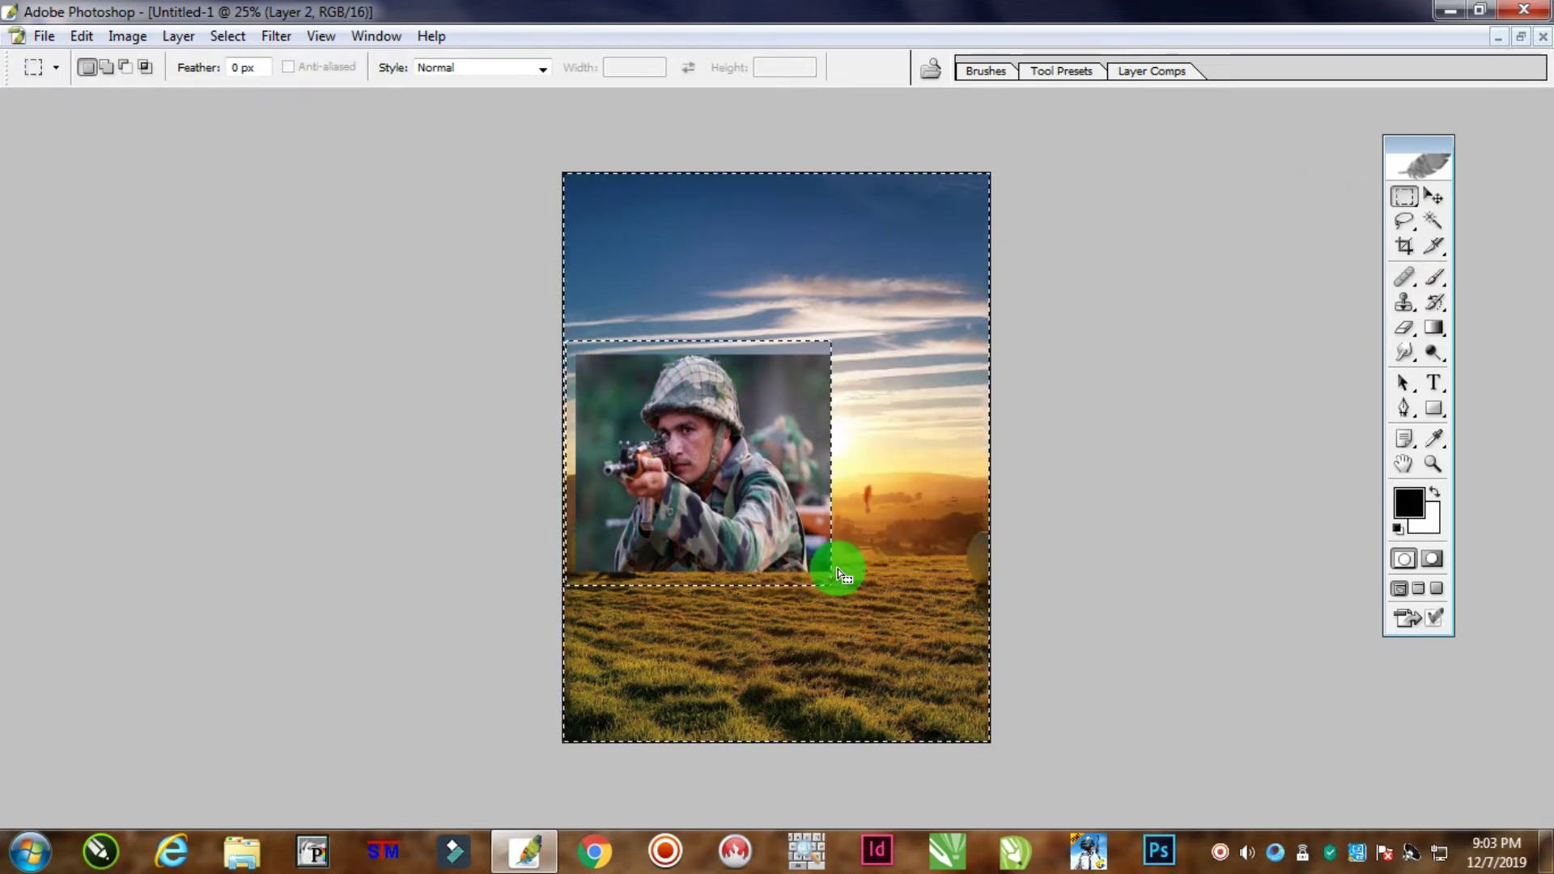
{"action": "key", "text": "ctrl+d"}
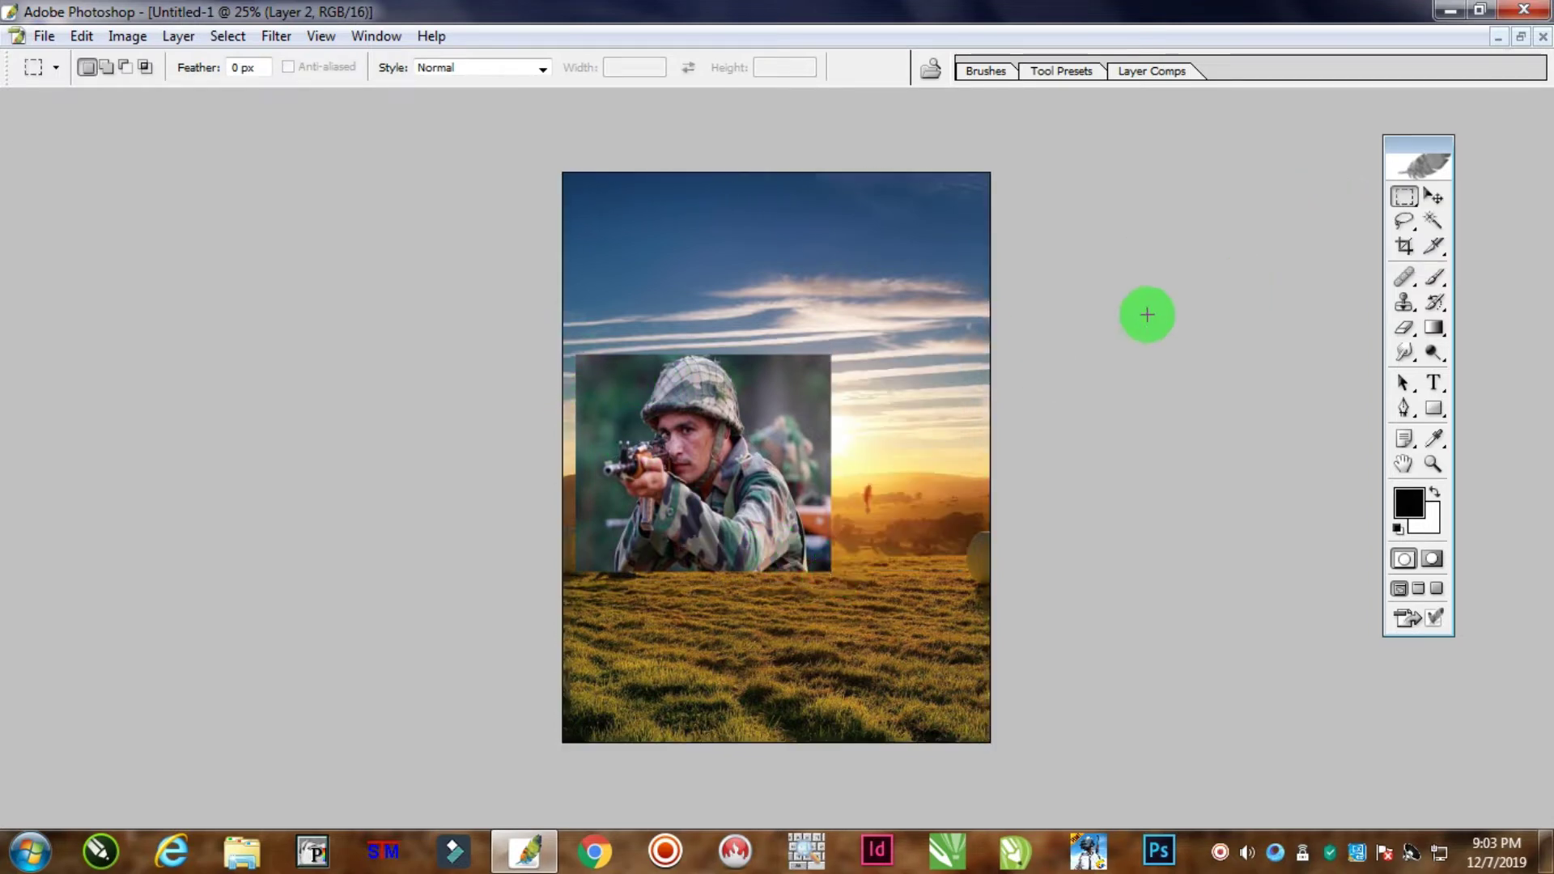
Move the trimmed soldier layer towards the middle of the canvas, with its lower edge just over the grass
{"action": "left_click", "coordinate": [1436, 199]}
{"action": "left_click_drag", "start_coordinate": [694, 448], "coordinate": [760, 420]}
{"action": "key", "text": "ctrl+plus"}
{"action": "key", "text": "ctrl+plus"}
{"action": "key", "text": "ctrl+plus"}
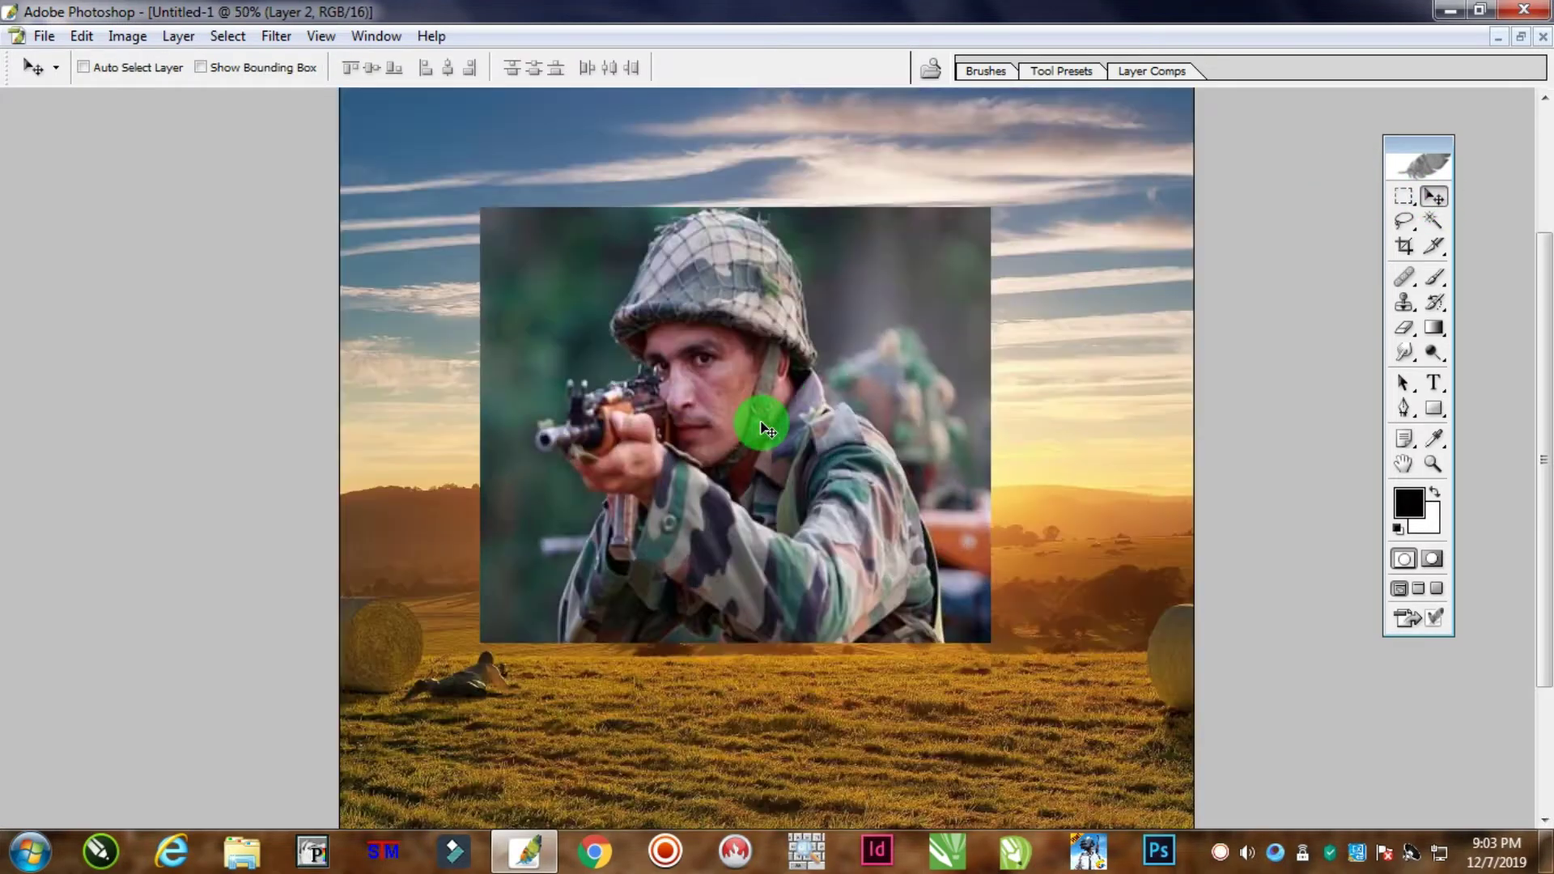
{"action": "left_click_drag", "start_coordinate": [792, 261], "coordinate": [774, 297]}
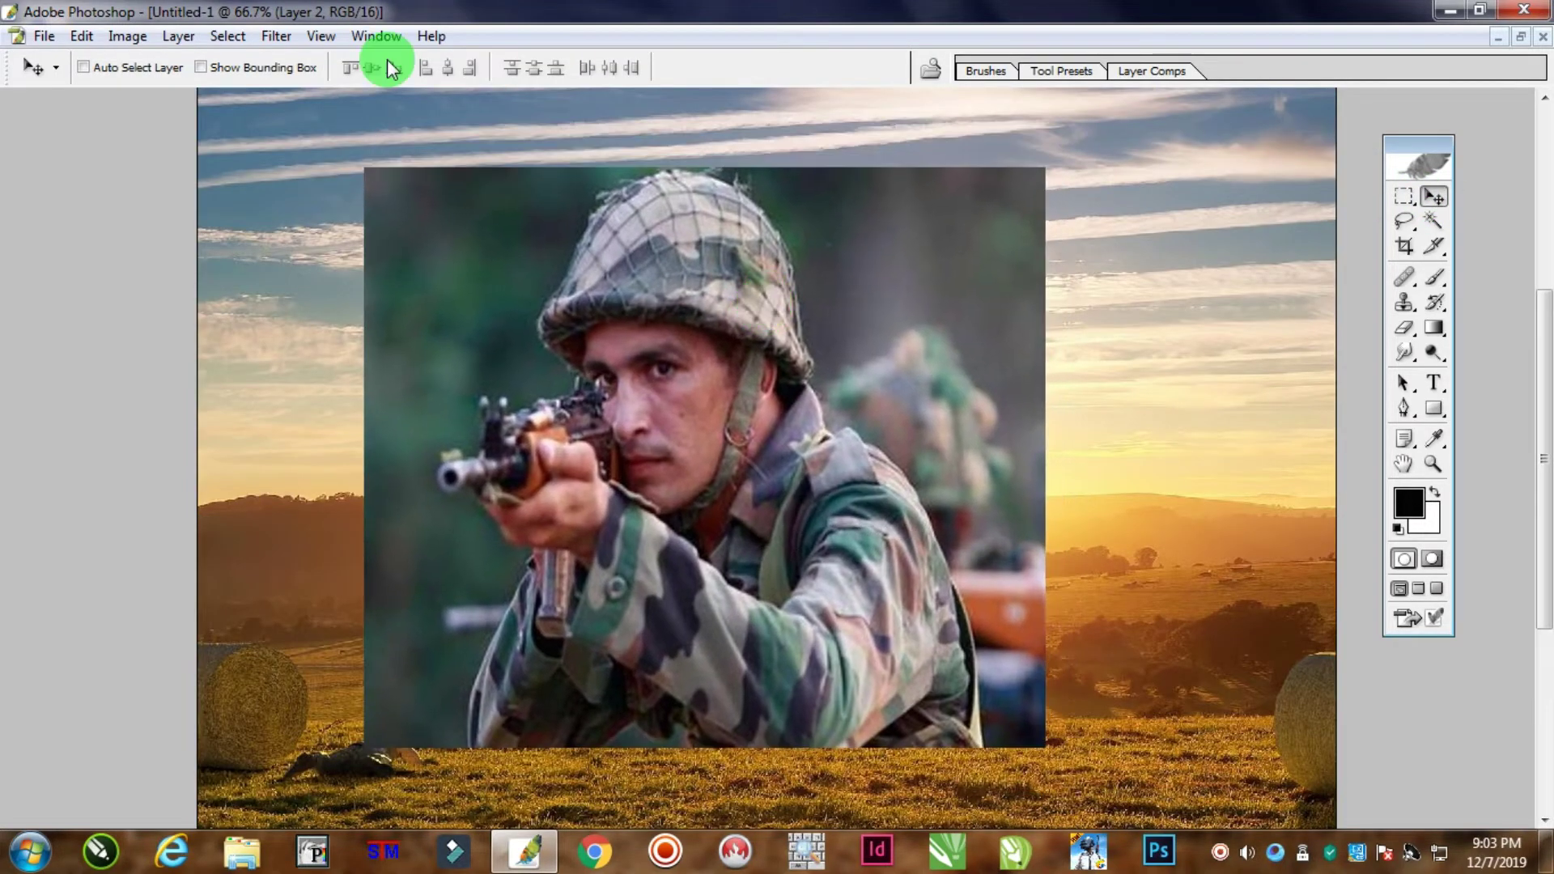
Show the Layers palette group and create a new empty path in Paths
{"action": "left_click", "coordinate": [356, 36]}
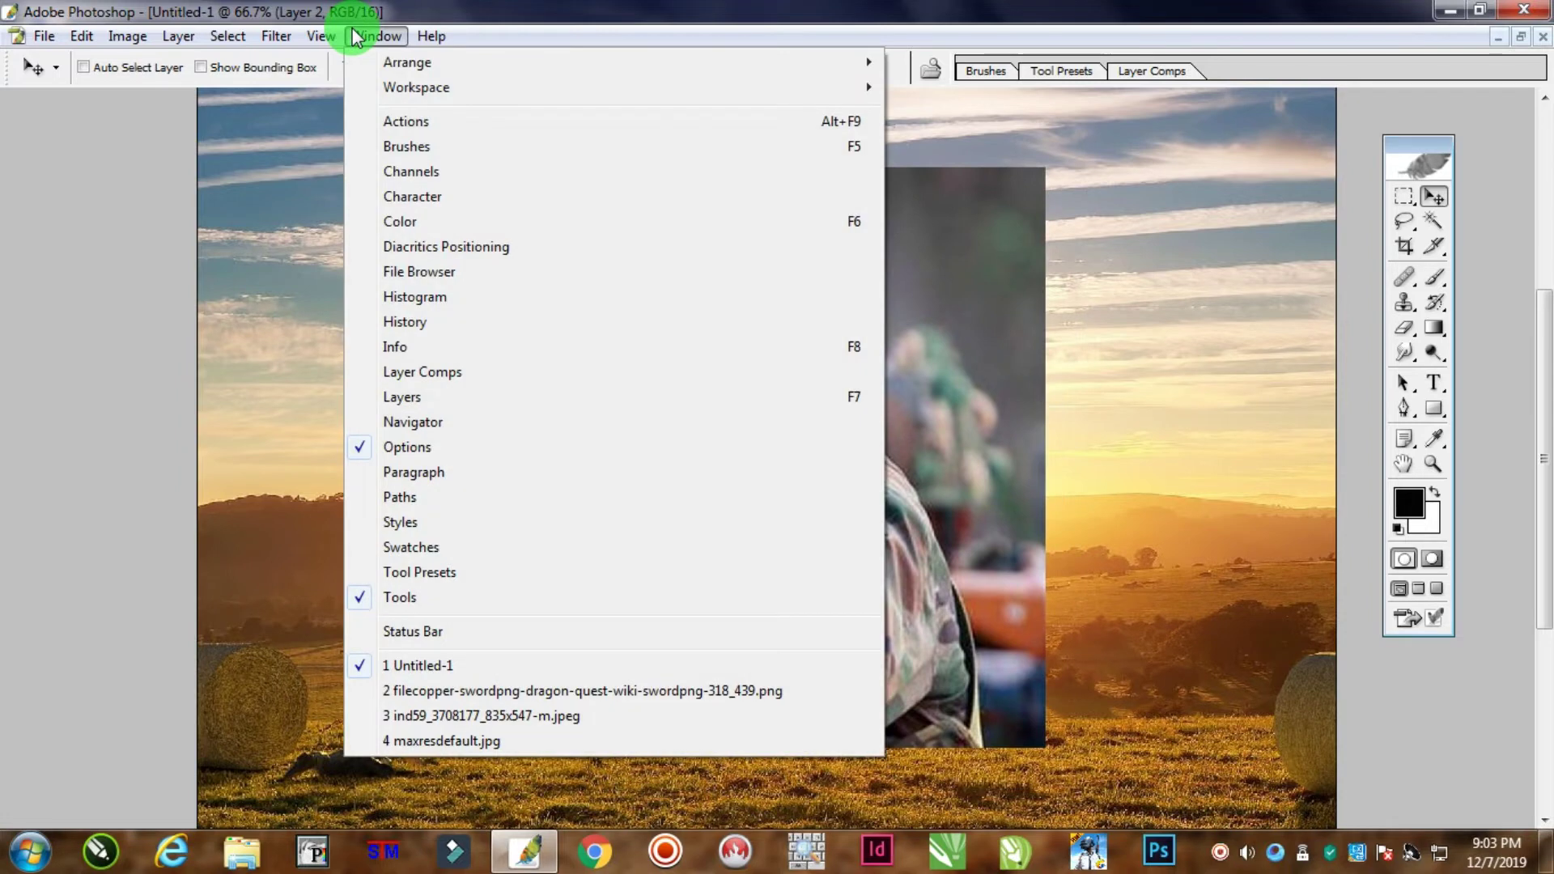
{"action": "left_click", "coordinate": [415, 398]}
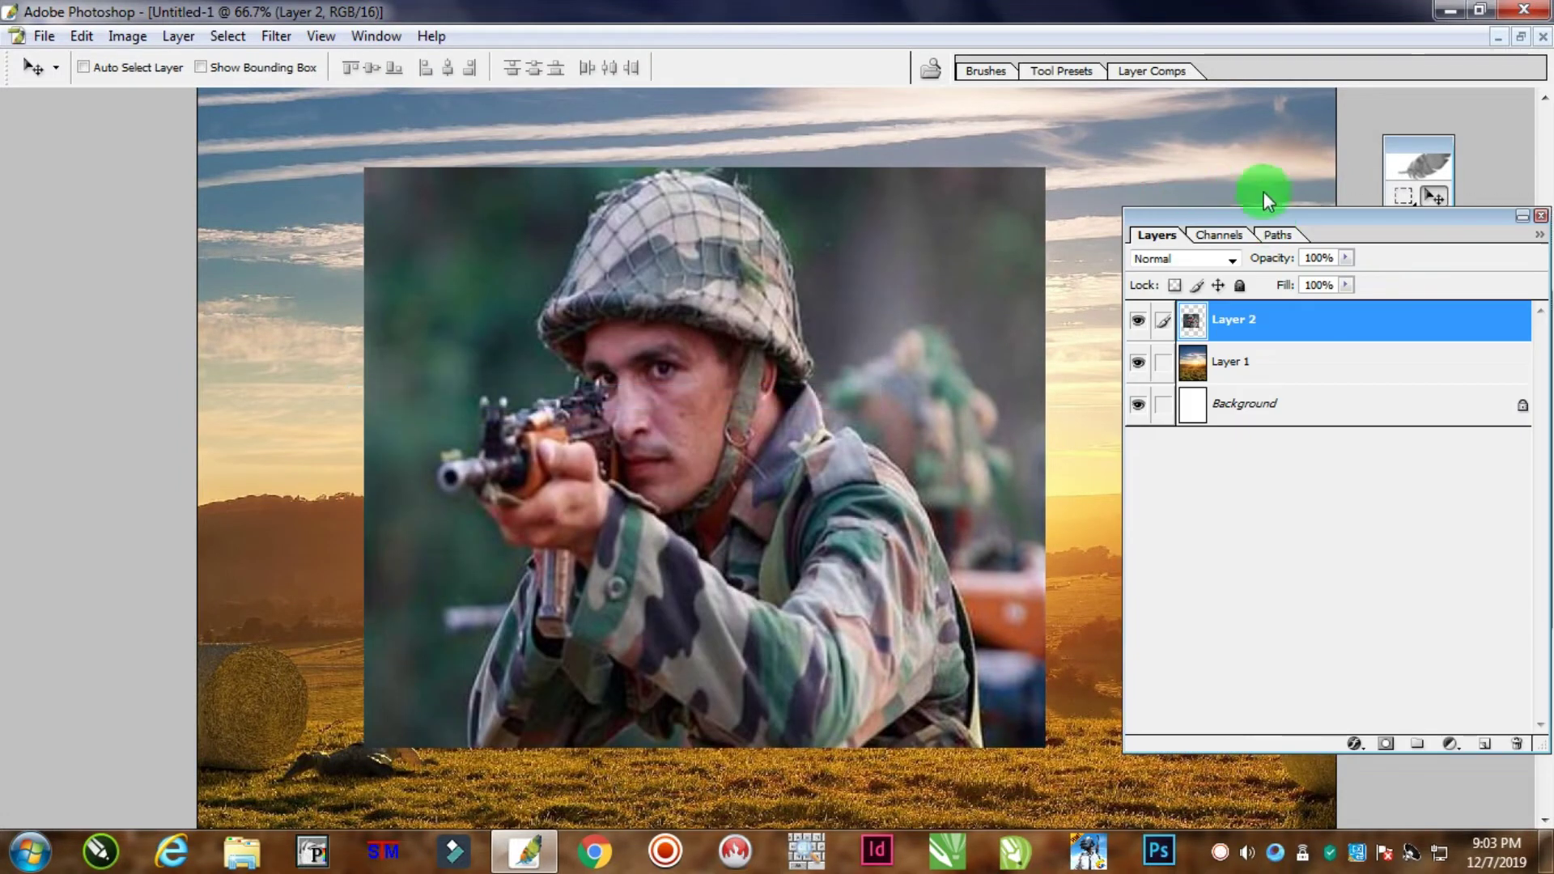
{"action": "left_click", "coordinate": [1284, 150]}
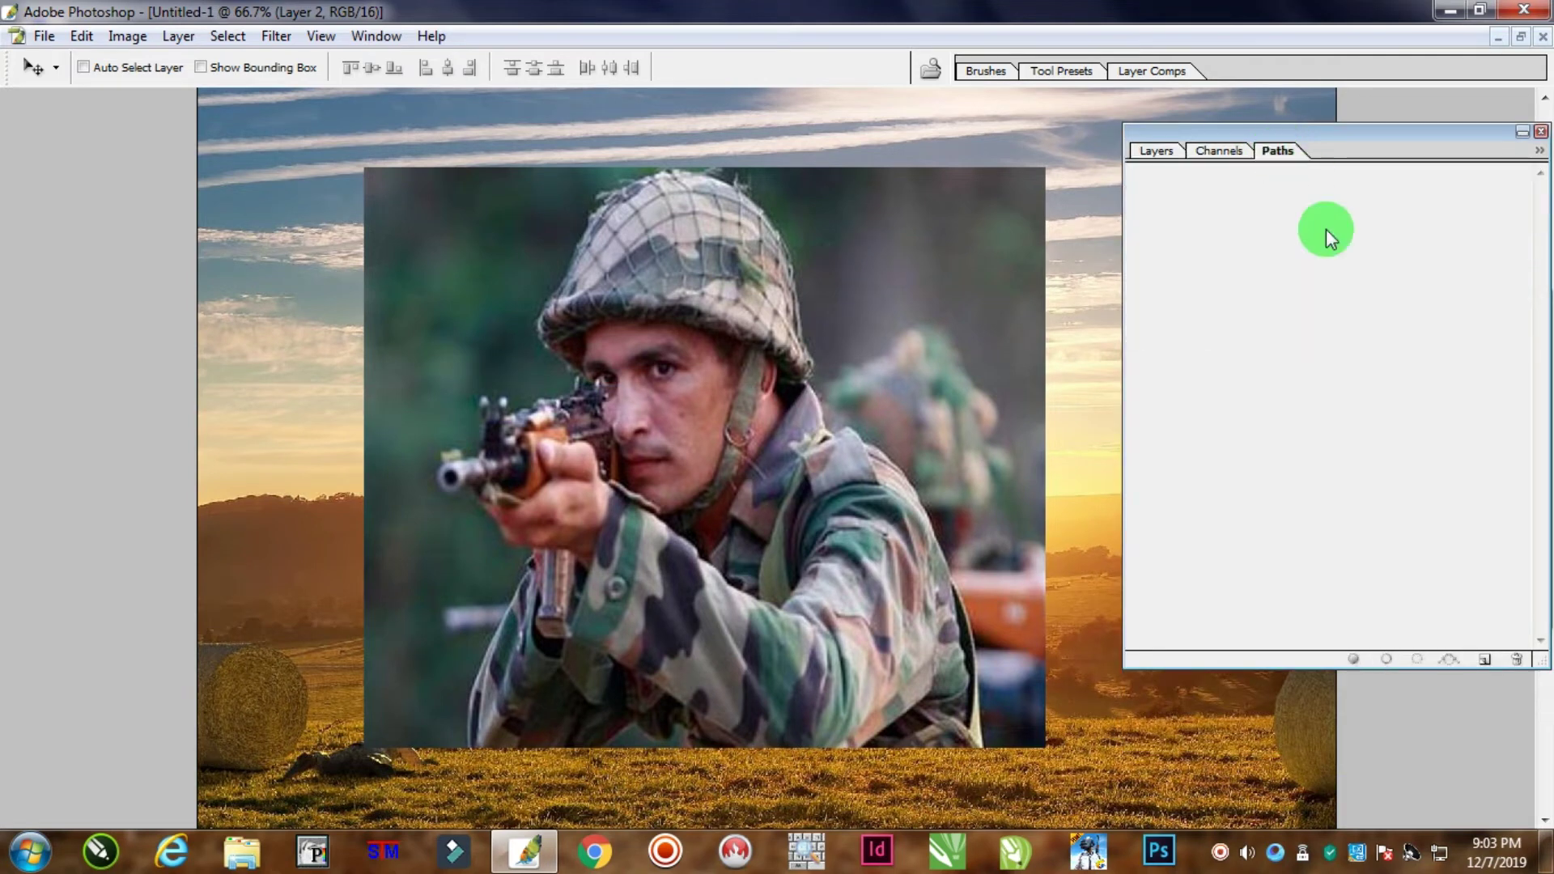
{"action": "left_click", "coordinate": [1484, 665]}
{"action": "key", "text": "Tab"}
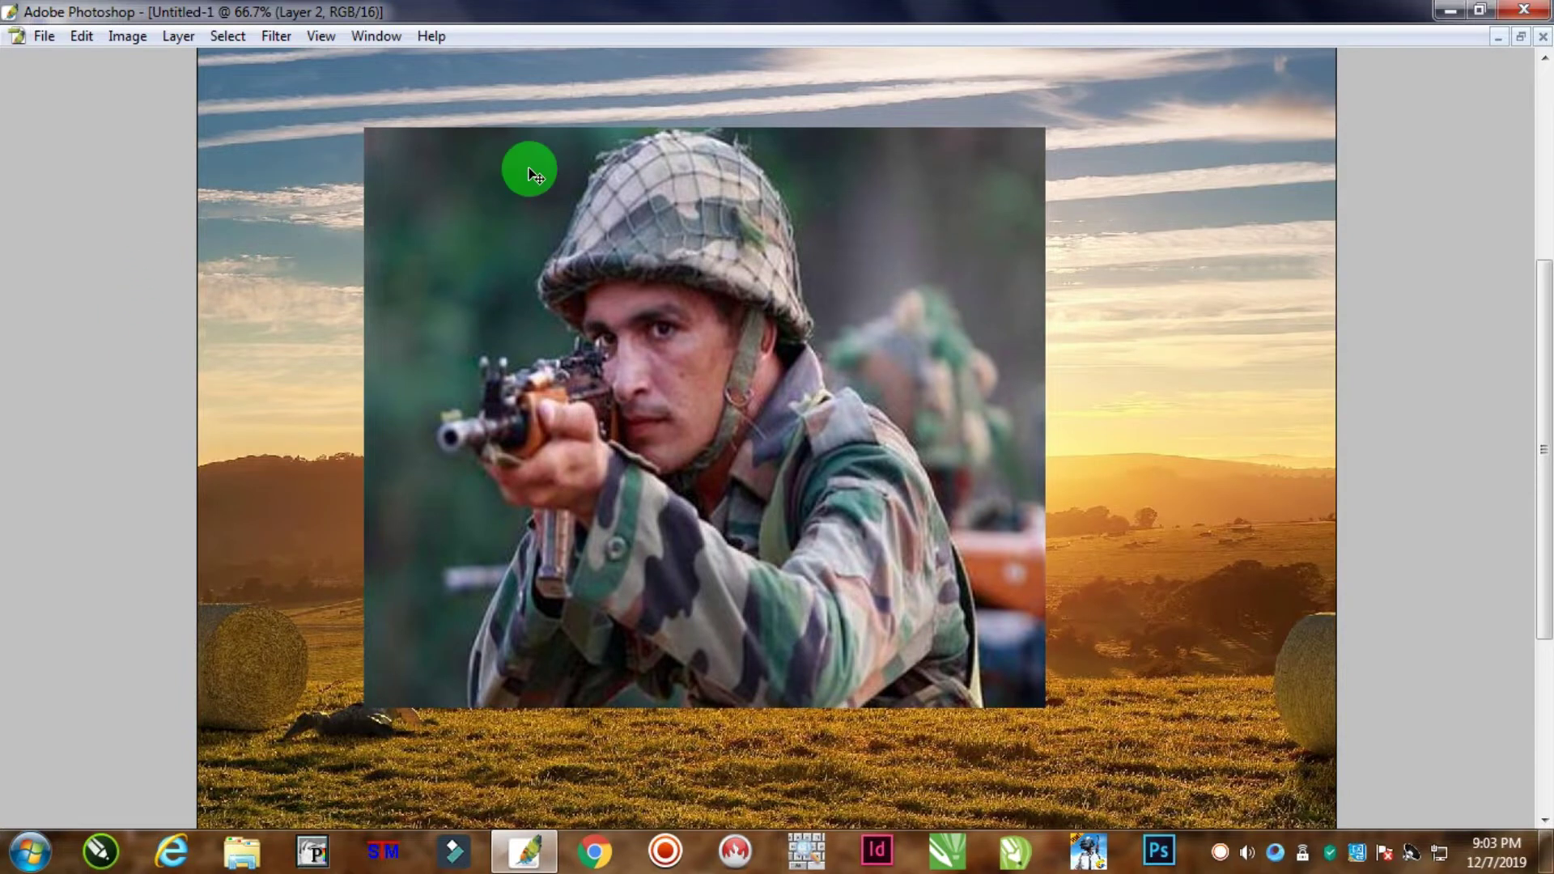
{"action": "key", "text": "Tab"}
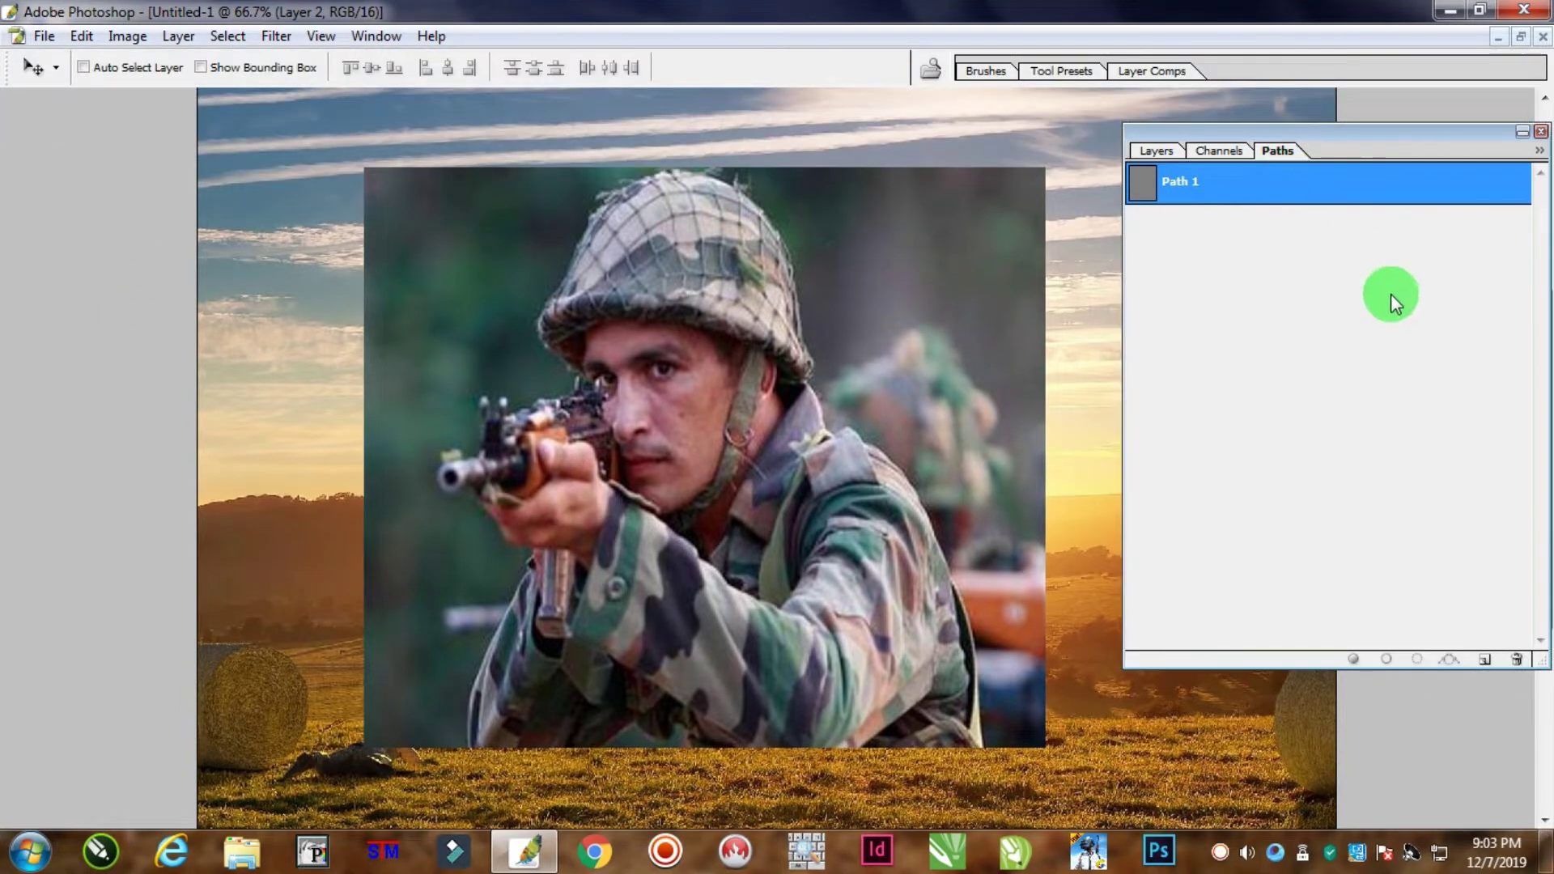
Reposition the toolbox and the Paths palette on opposite sides, clear of the soldier image
{"action": "left_click_drag", "start_coordinate": [1299, 137], "coordinate": [1391, 293]}
{"action": "left_click_drag", "start_coordinate": [1429, 143], "coordinate": [183, 157]}
{"action": "left_click_drag", "start_coordinate": [1309, 293], "coordinate": [1247, 184]}
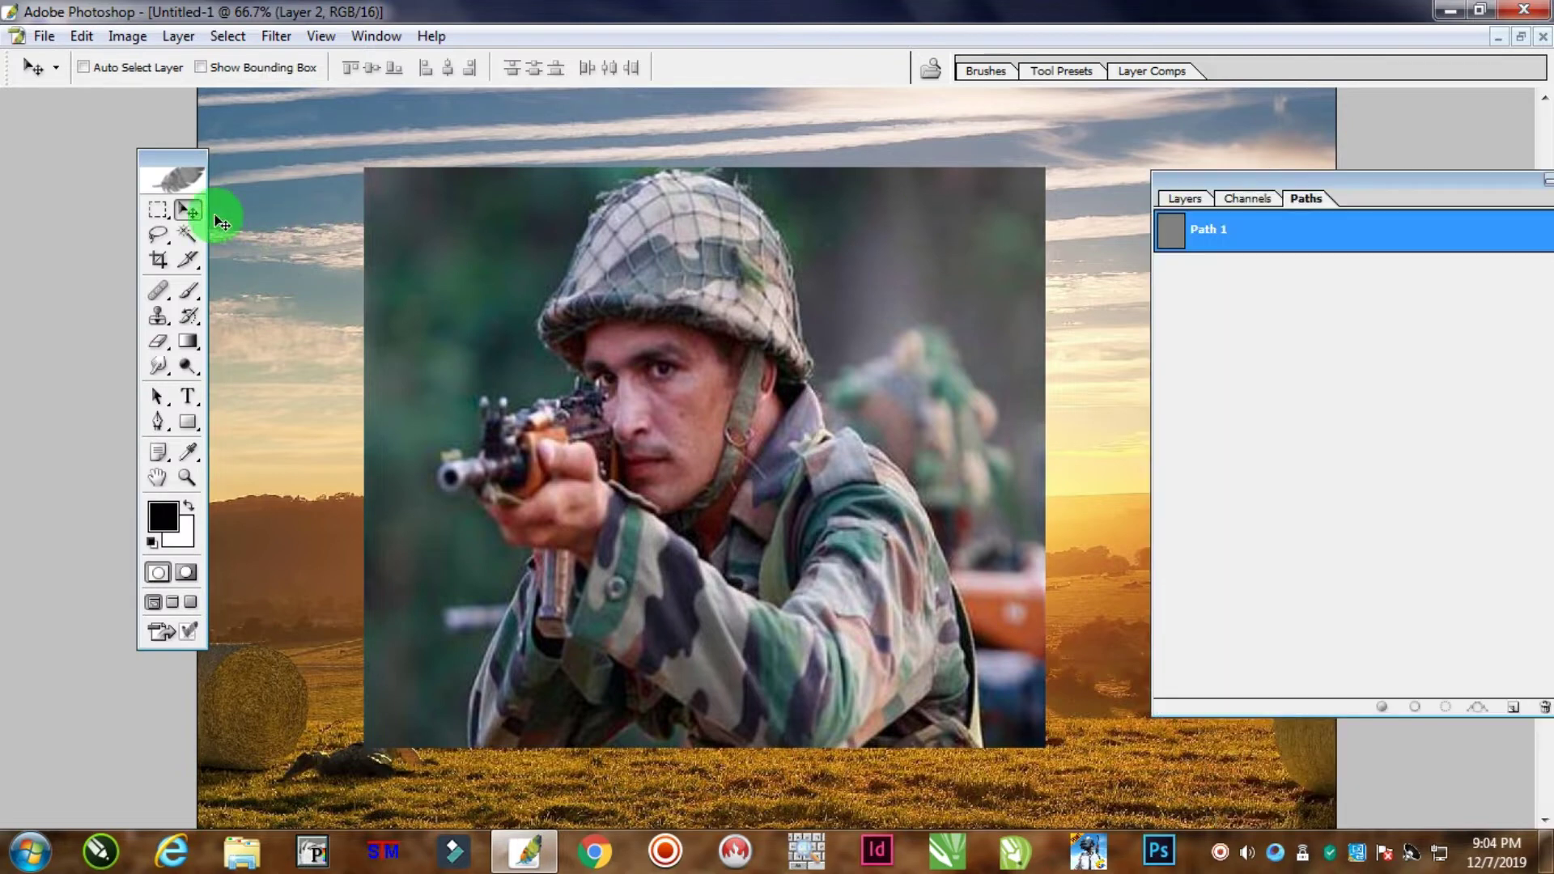
{"action": "left_click_drag", "start_coordinate": [169, 171], "coordinate": [146, 167]}
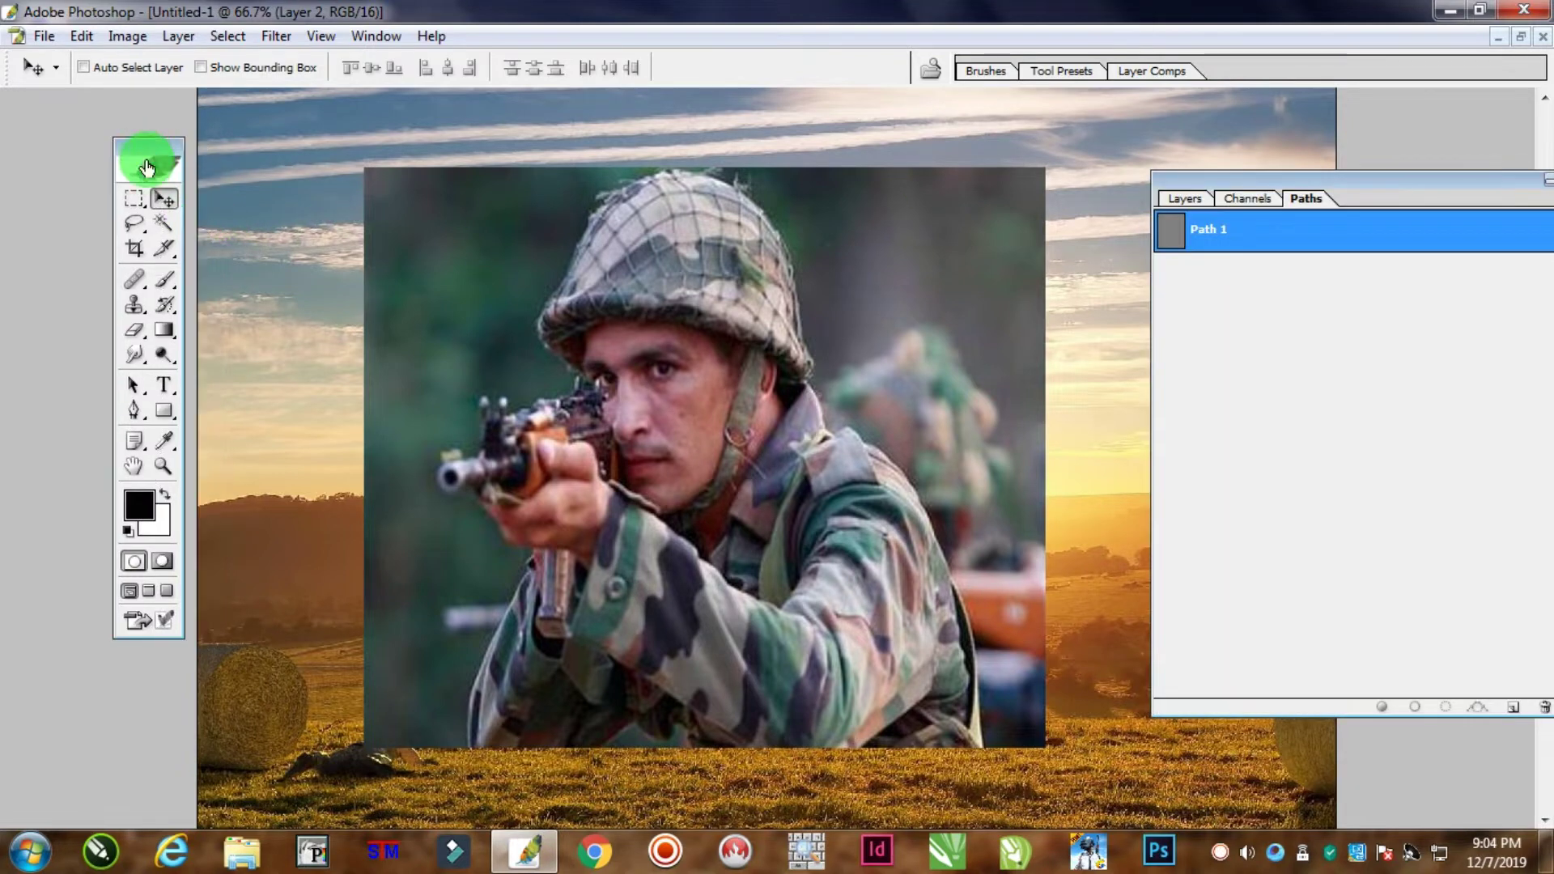
With the Pen tool, start the outline where helmet meets collar and trace the collar edge down to the shoulder strap
{"action": "left_click", "coordinate": [134, 230]}
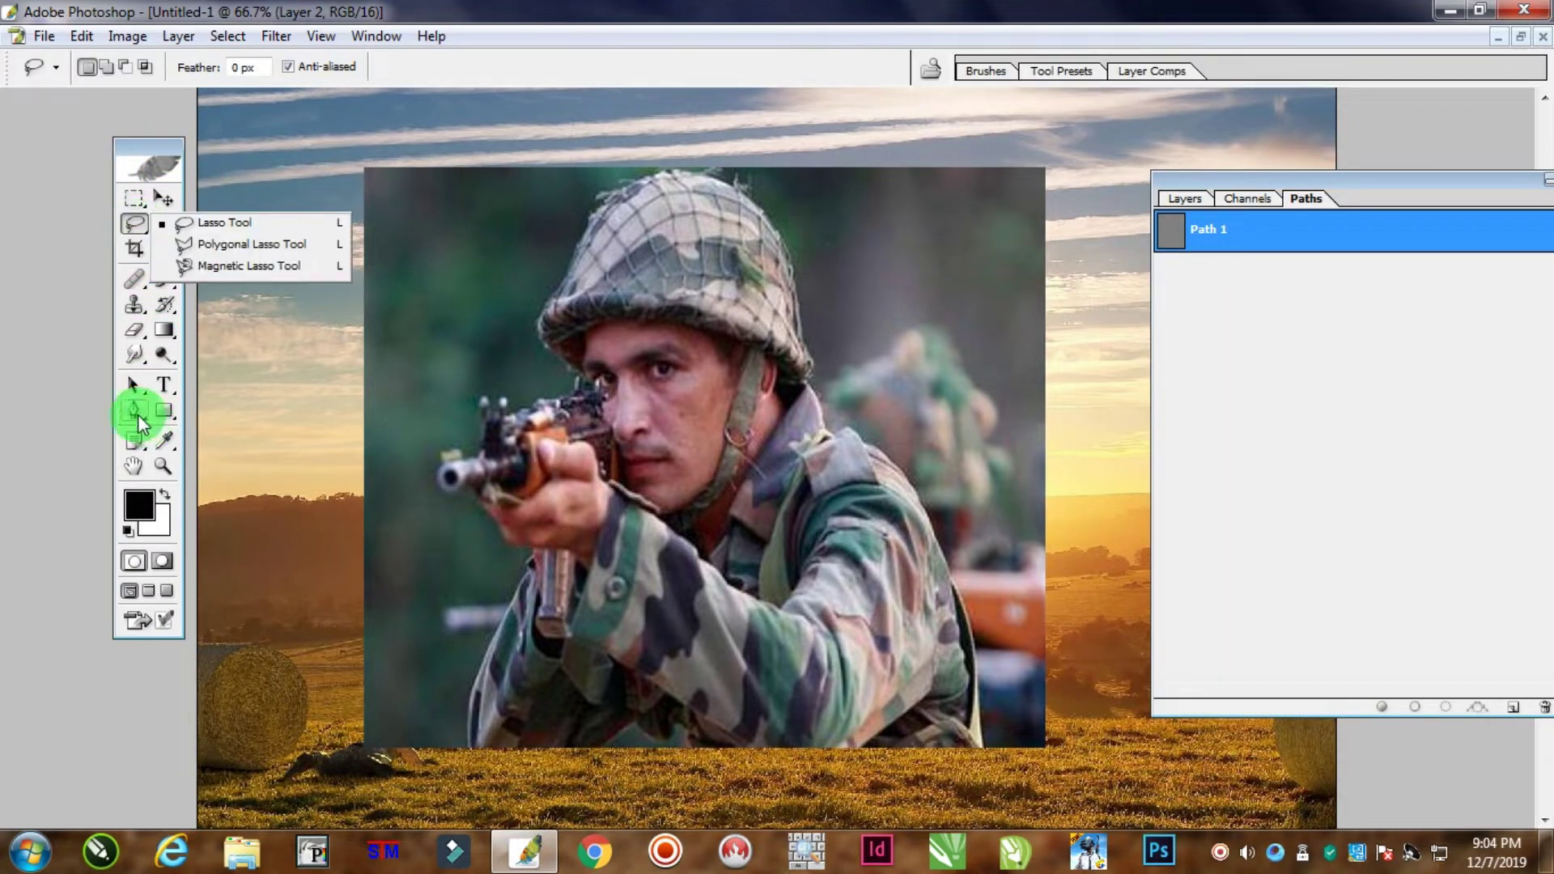
{"action": "left_click", "coordinate": [135, 412]}
{"action": "key", "text": "ctrl+plus"}
{"action": "key", "text": "ctrl+plus"}
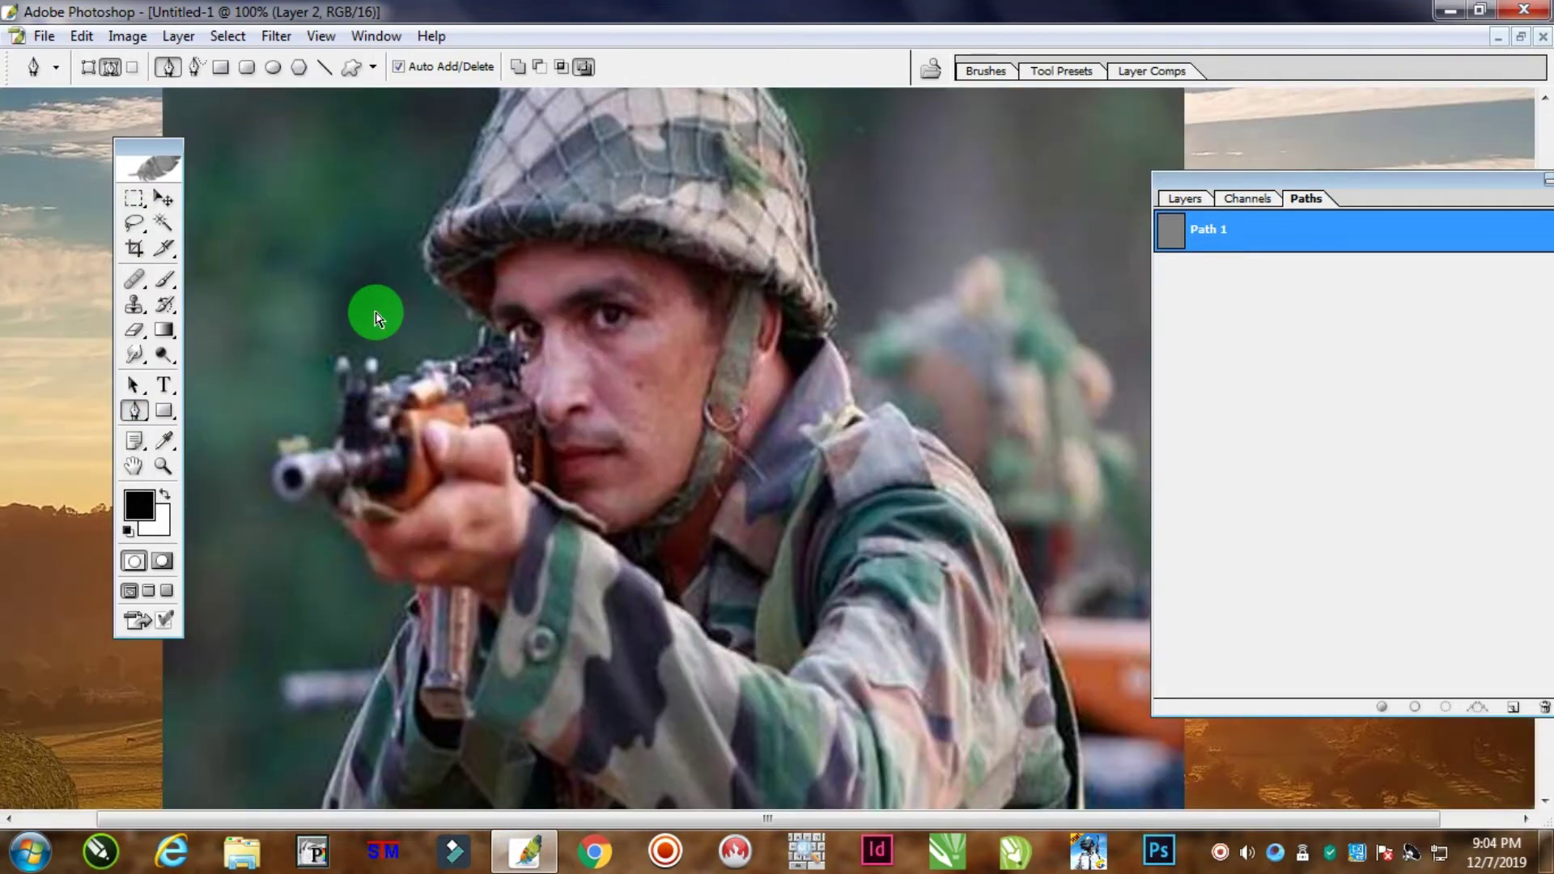
{"action": "key", "text": "Tab"}
{"action": "key", "text": "ctrl+minus"}
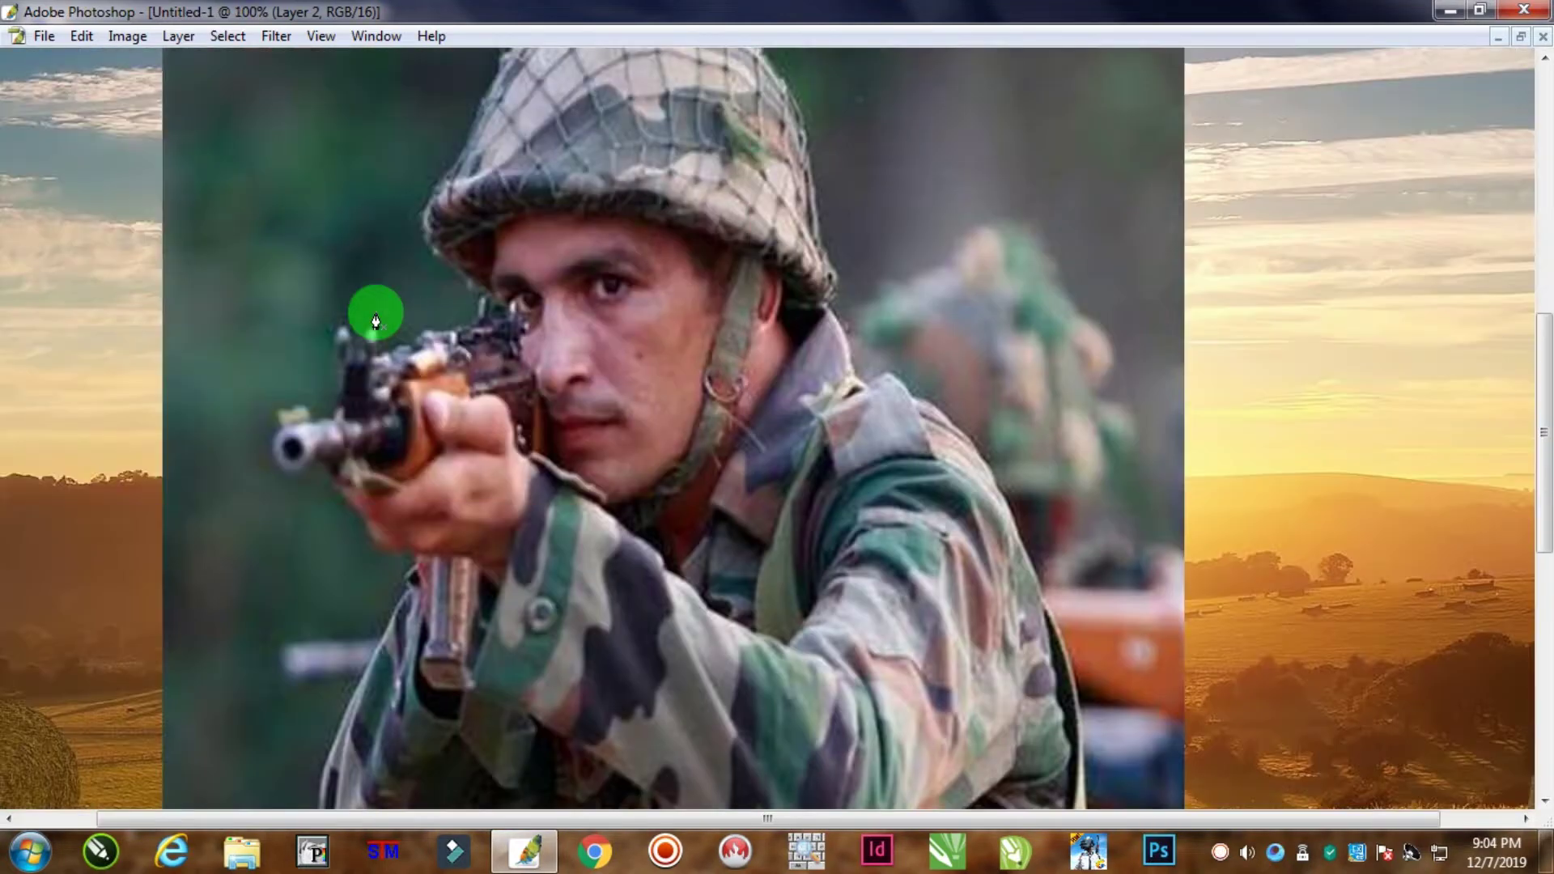
{"action": "left_click_drag", "start_coordinate": [711, 298], "coordinate": [660, 471]}
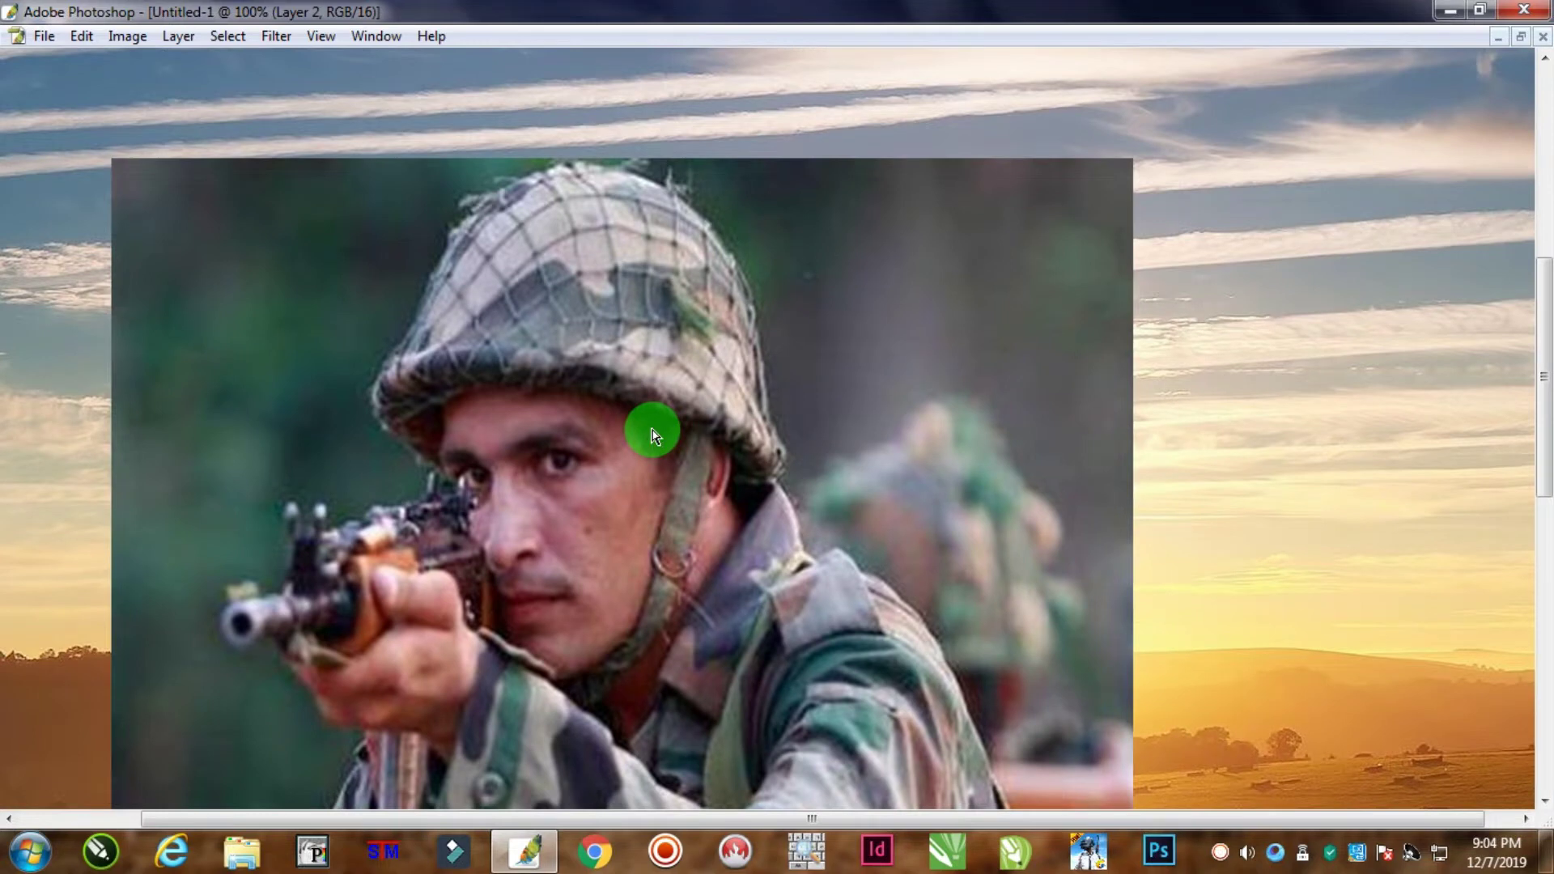
{"action": "key", "text": "ctrl+plus"}
{"action": "left_click_drag", "start_coordinate": [905, 496], "coordinate": [857, 371]}
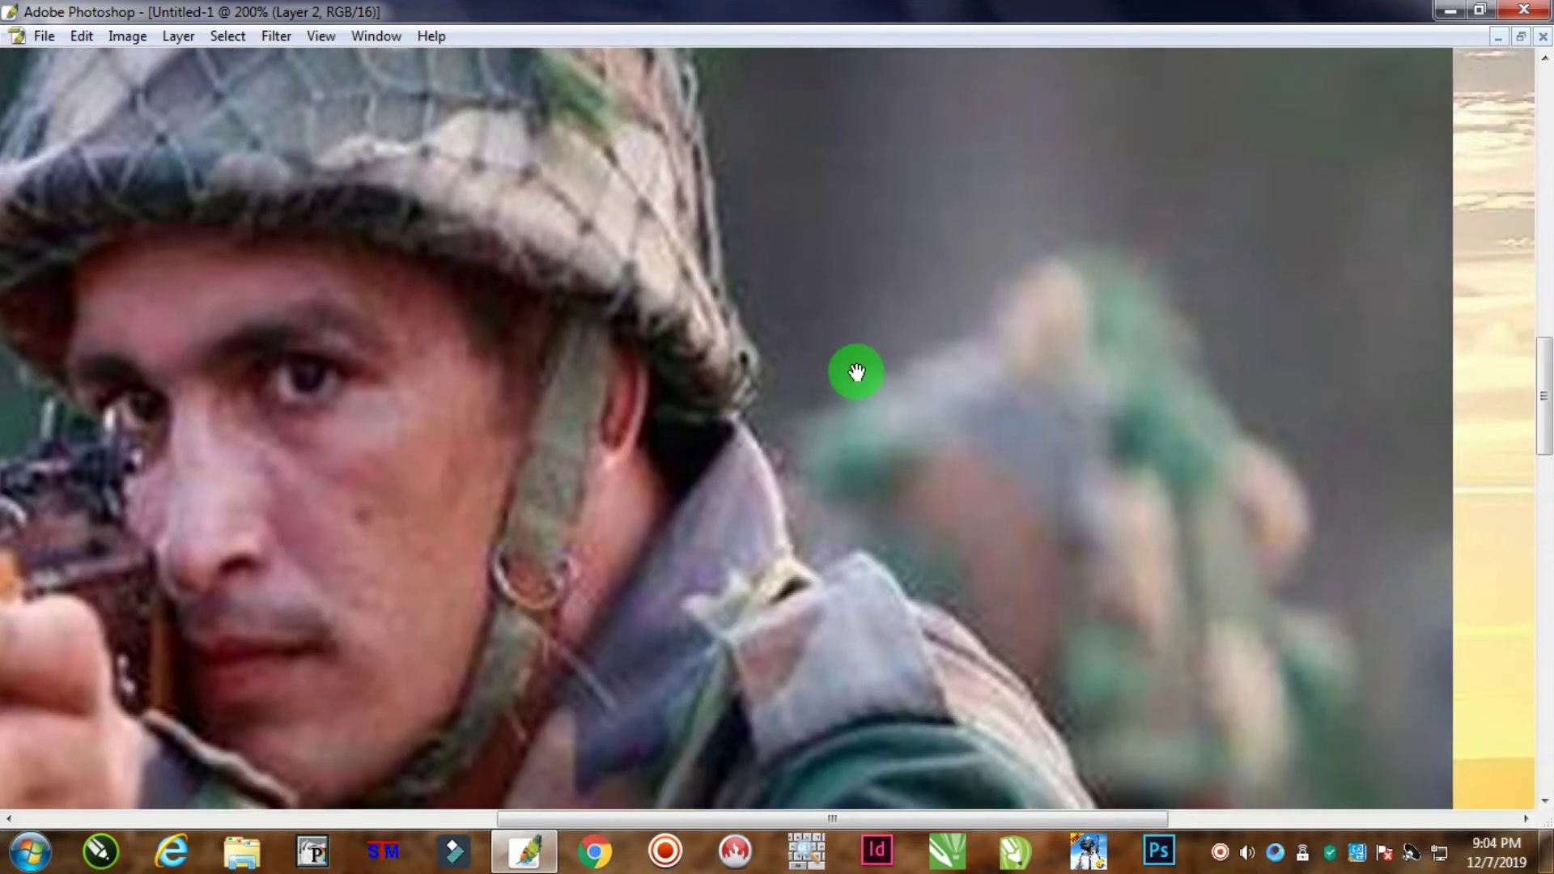
{"action": "left_click", "coordinate": [744, 426]}
{"action": "left_click_drag", "start_coordinate": [790, 595], "coordinate": [784, 629]}
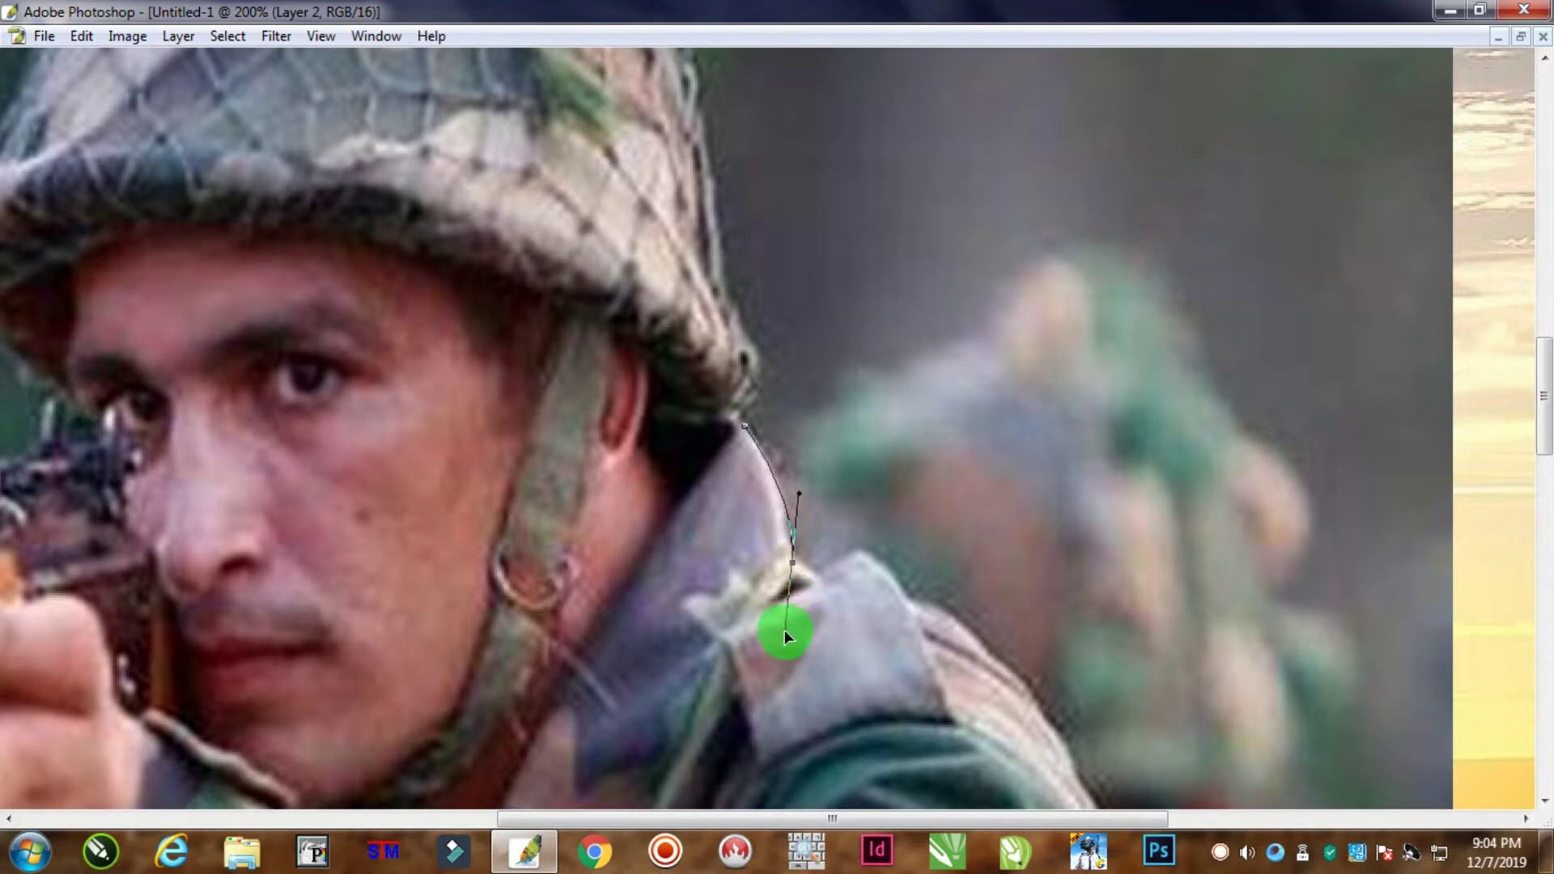
{"action": "left_click", "coordinate": [792, 564], "text": "alt"}
{"action": "left_click", "coordinate": [819, 580]}
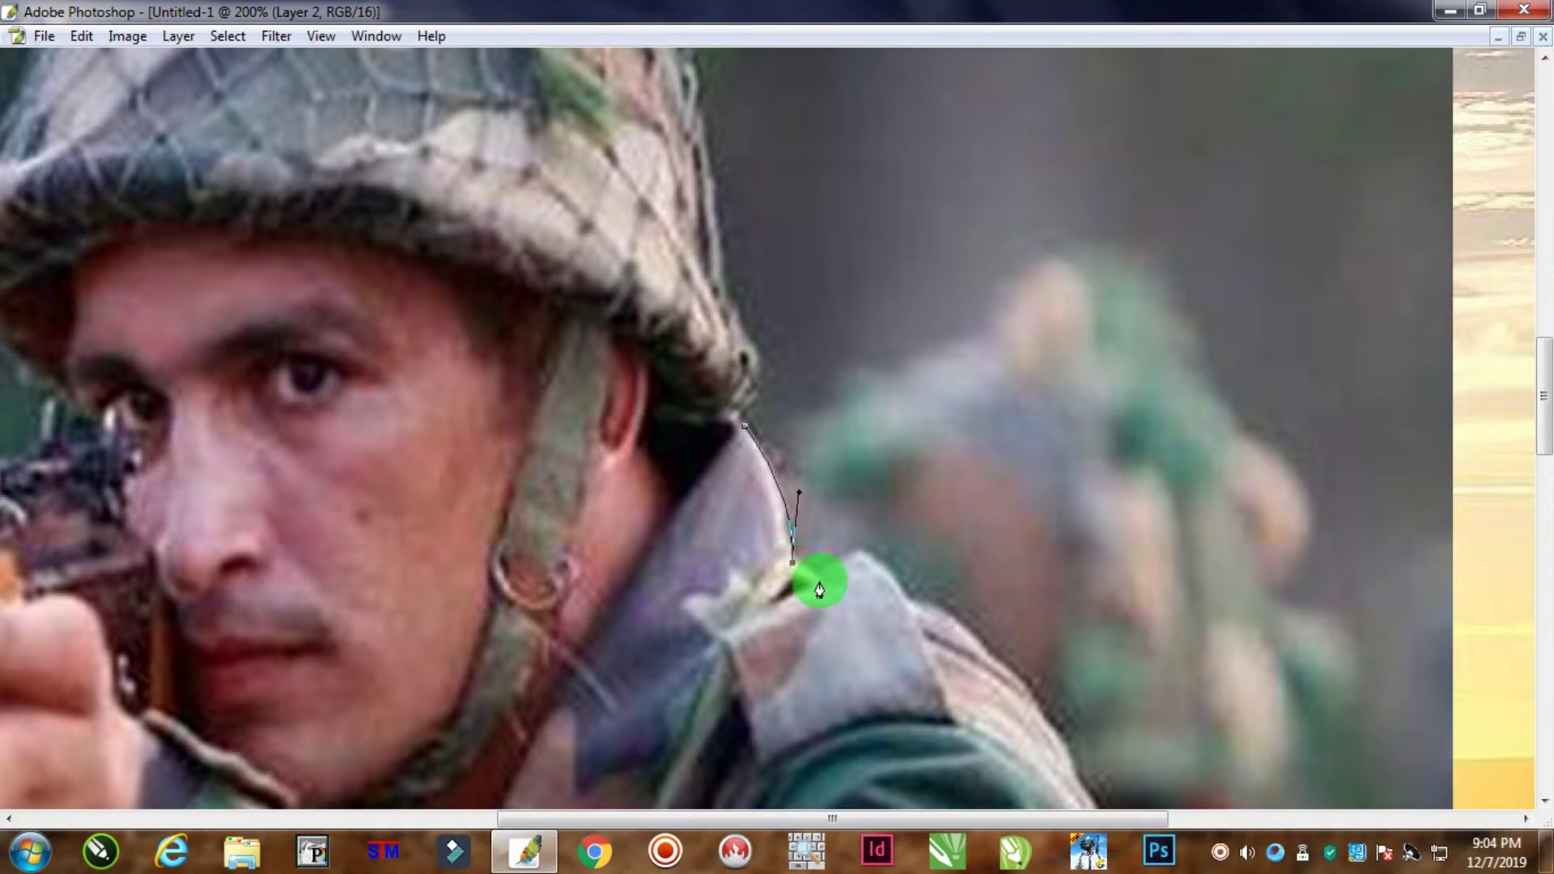
Continue the pen path over the shoulder strap and down the soldier's back to the photo's lower edge
{"action": "left_click", "coordinate": [854, 549]}
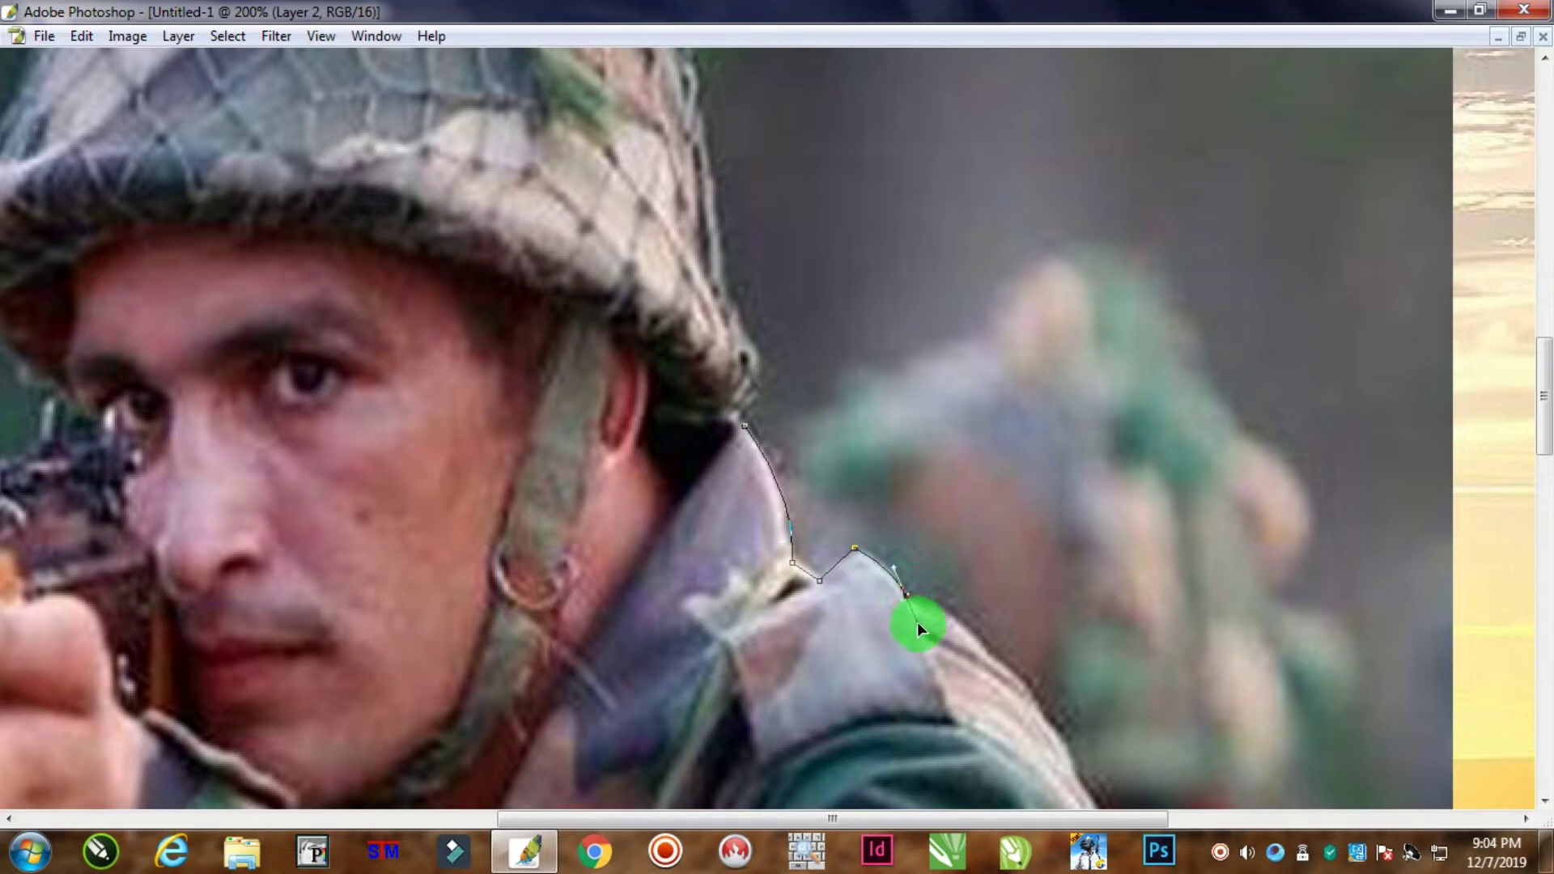
{"action": "left_click_drag", "start_coordinate": [901, 588], "coordinate": [836, 444]}
{"action": "key", "text": "ctrl+minus"}
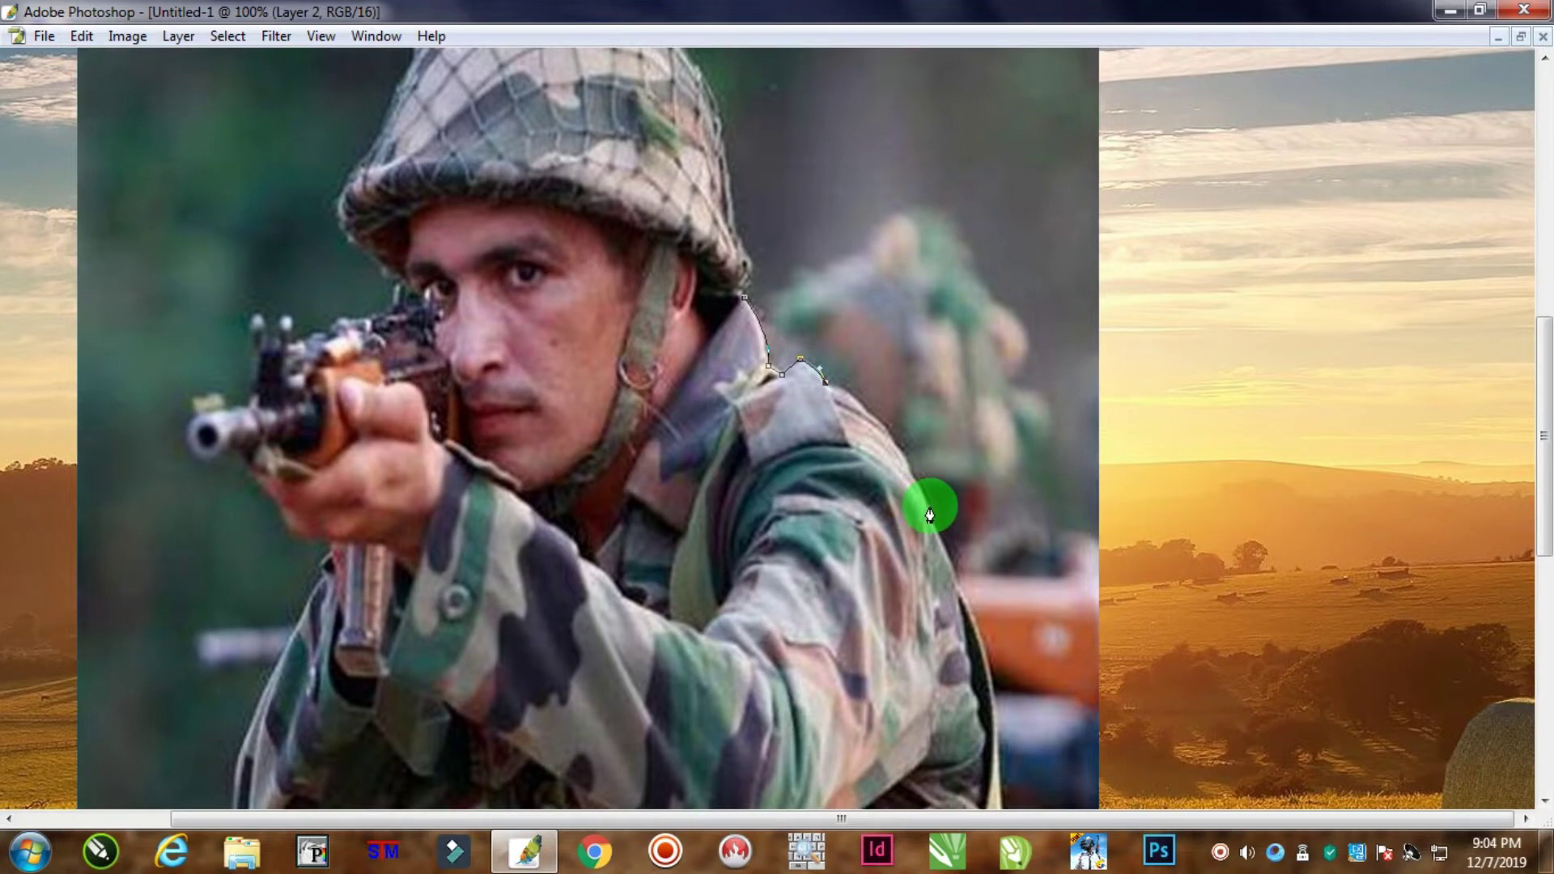
{"action": "left_click_drag", "start_coordinate": [953, 570], "coordinate": [963, 437]}
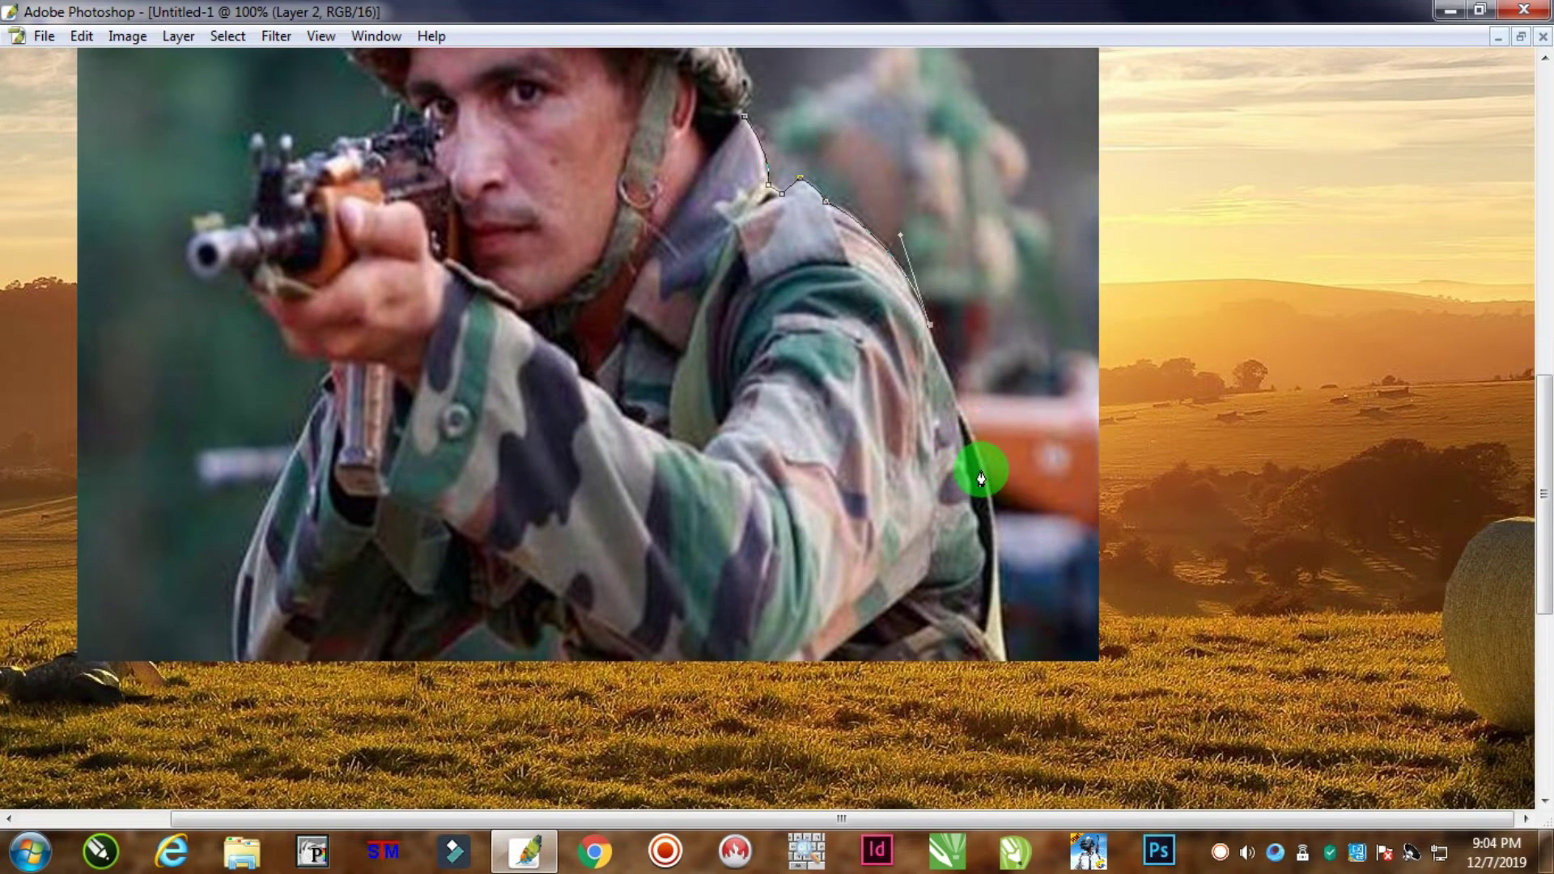
{"action": "left_click_drag", "start_coordinate": [999, 510], "coordinate": [1014, 535]}
{"action": "left_click", "coordinate": [1005, 664]}
Run the path along the photo's lower edge and up the outer sleeve to just below the gun hand
{"action": "left_click", "coordinate": [238, 669]}
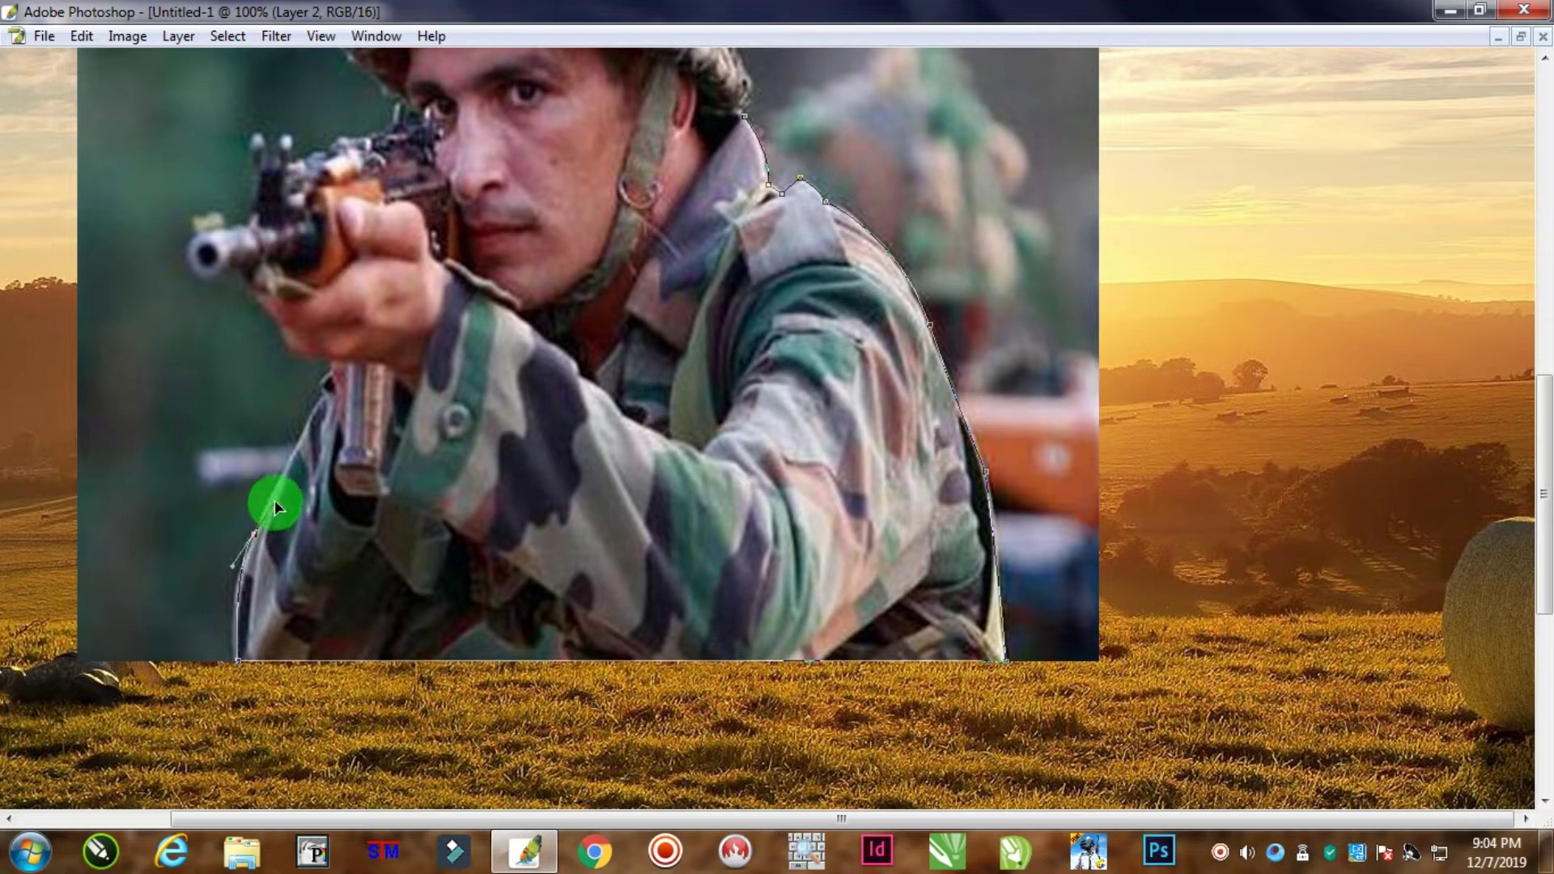
{"action": "left_click_drag", "start_coordinate": [274, 500], "coordinate": [360, 641]}
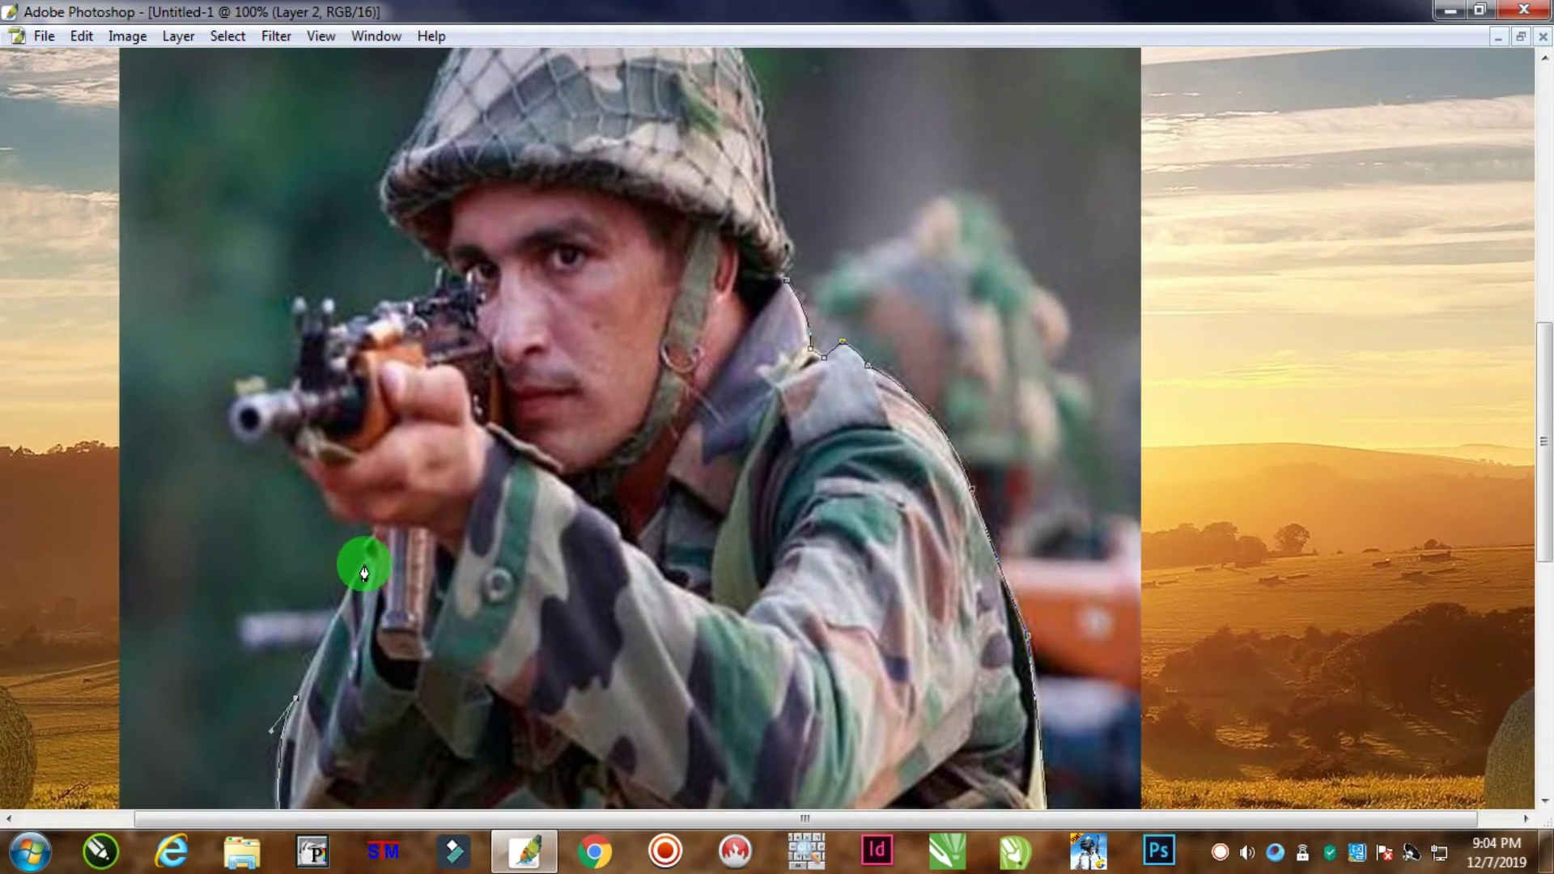
{"action": "left_click_drag", "start_coordinate": [392, 532], "coordinate": [392, 524]}
{"action": "key", "text": "ctrl+plus"}
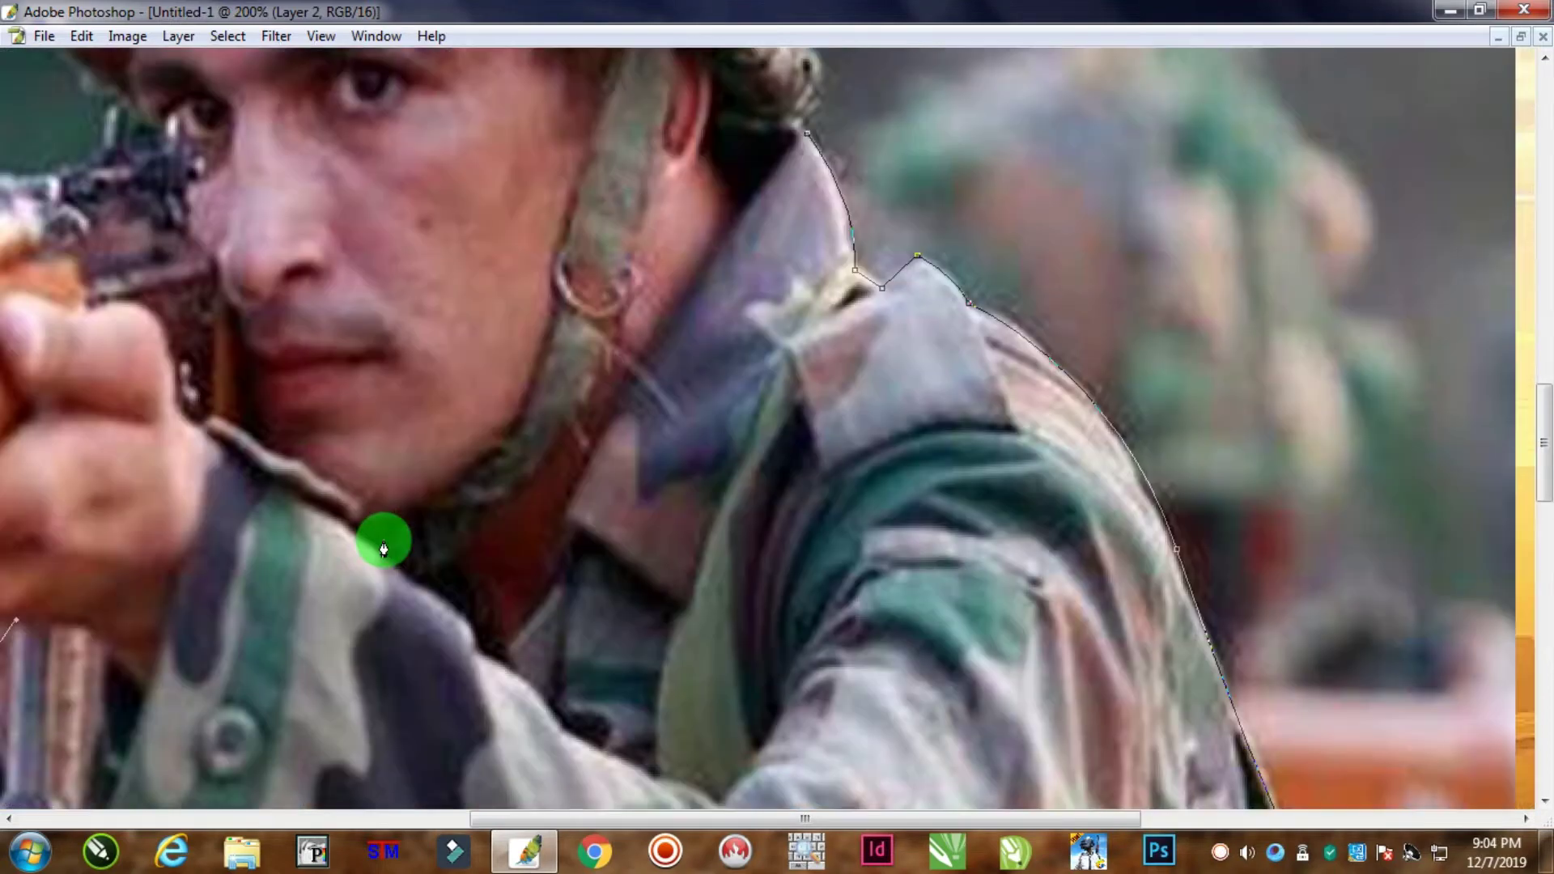
{"action": "left_click_drag", "start_coordinate": [411, 500], "coordinate": [864, 248]}
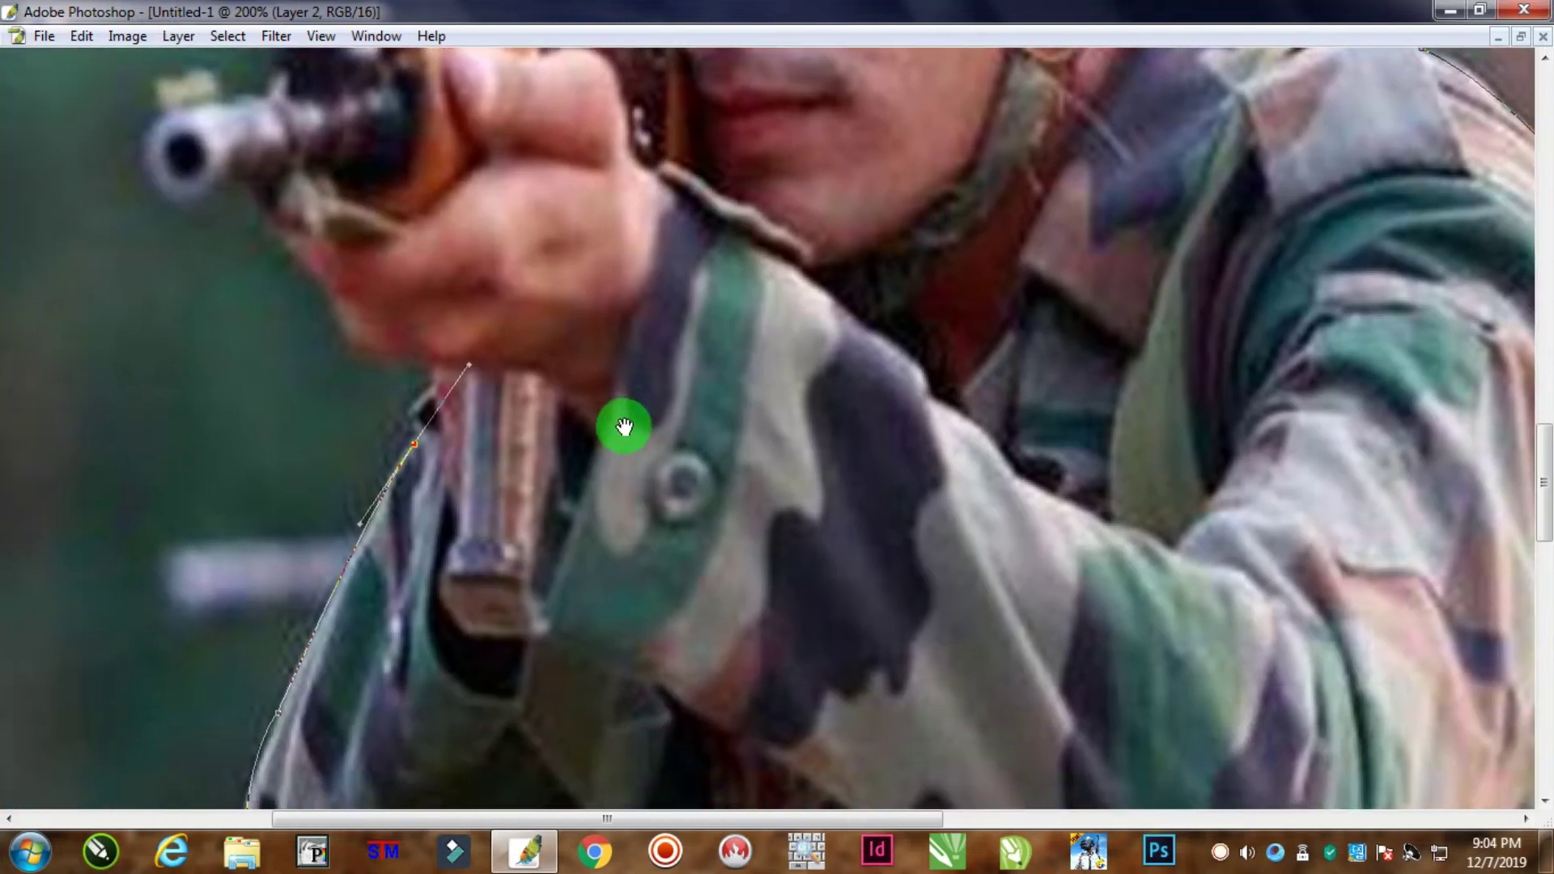
{"action": "left_click", "coordinate": [416, 447], "text": "alt"}
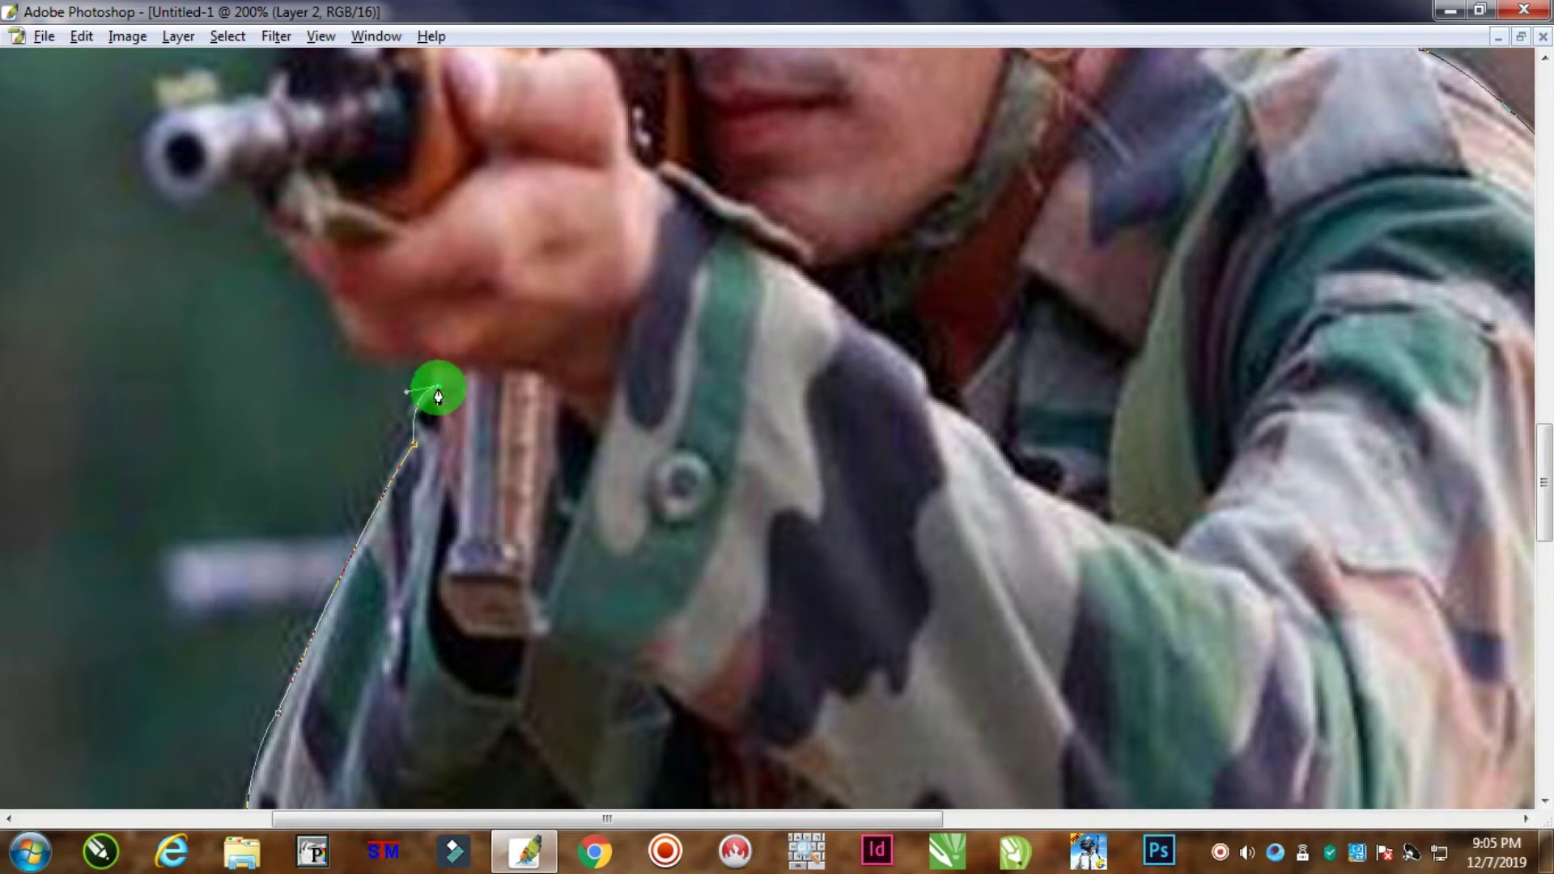
Trace the path around the top of the sleeve beside the magazine and along the underside of the gun hand
{"action": "left_click", "coordinate": [434, 363]}
{"action": "left_click_drag", "start_coordinate": [374, 359], "coordinate": [562, 502]}
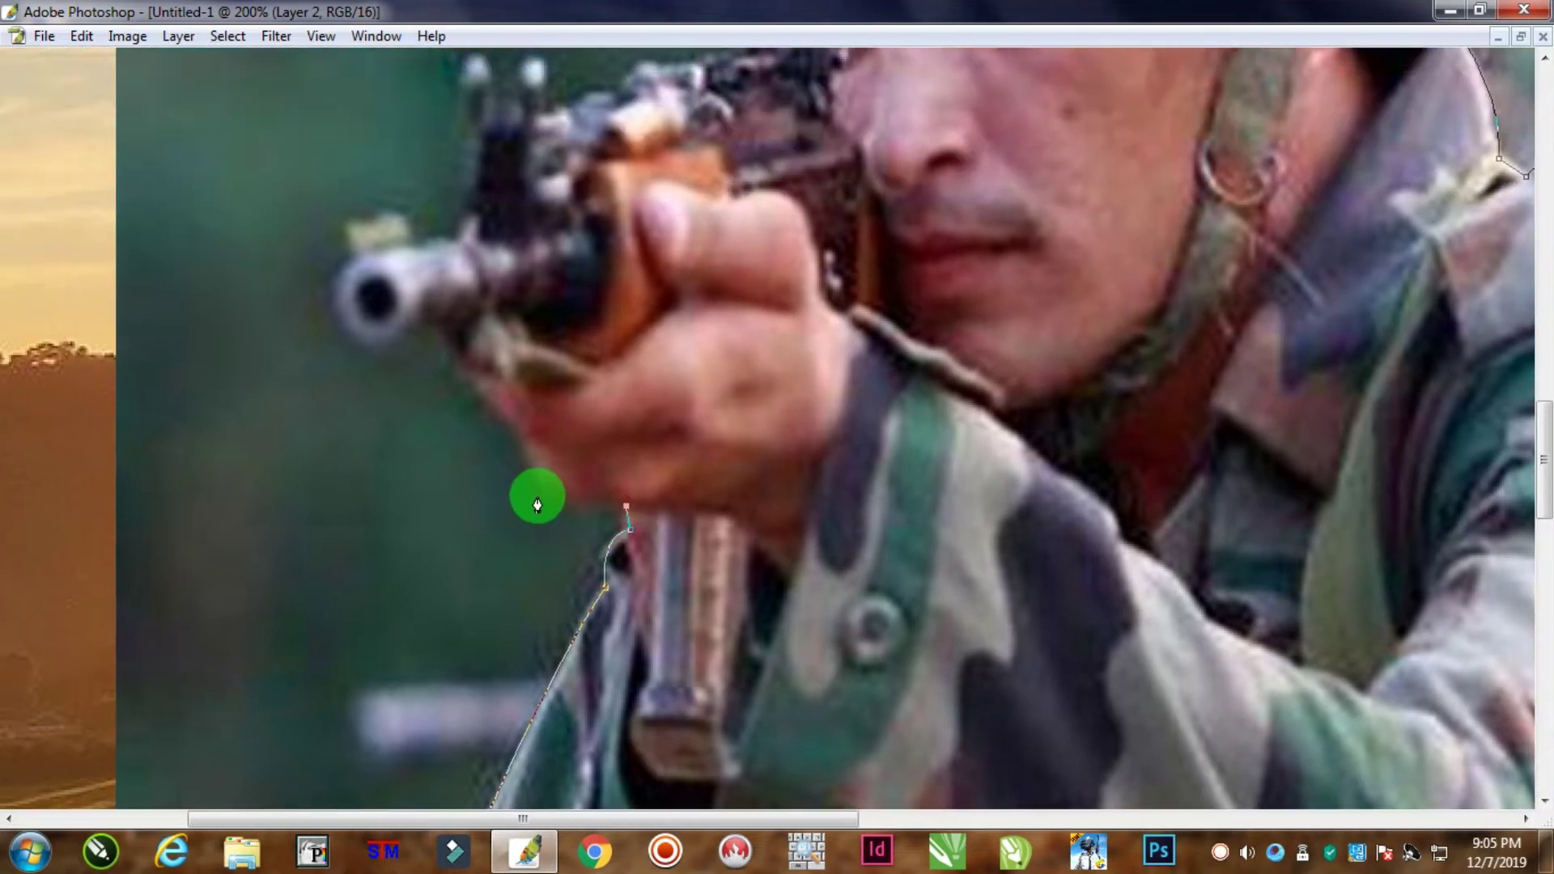
{"action": "key", "text": "ctrl+minus"}
{"action": "key", "text": "ctrl+plus"}
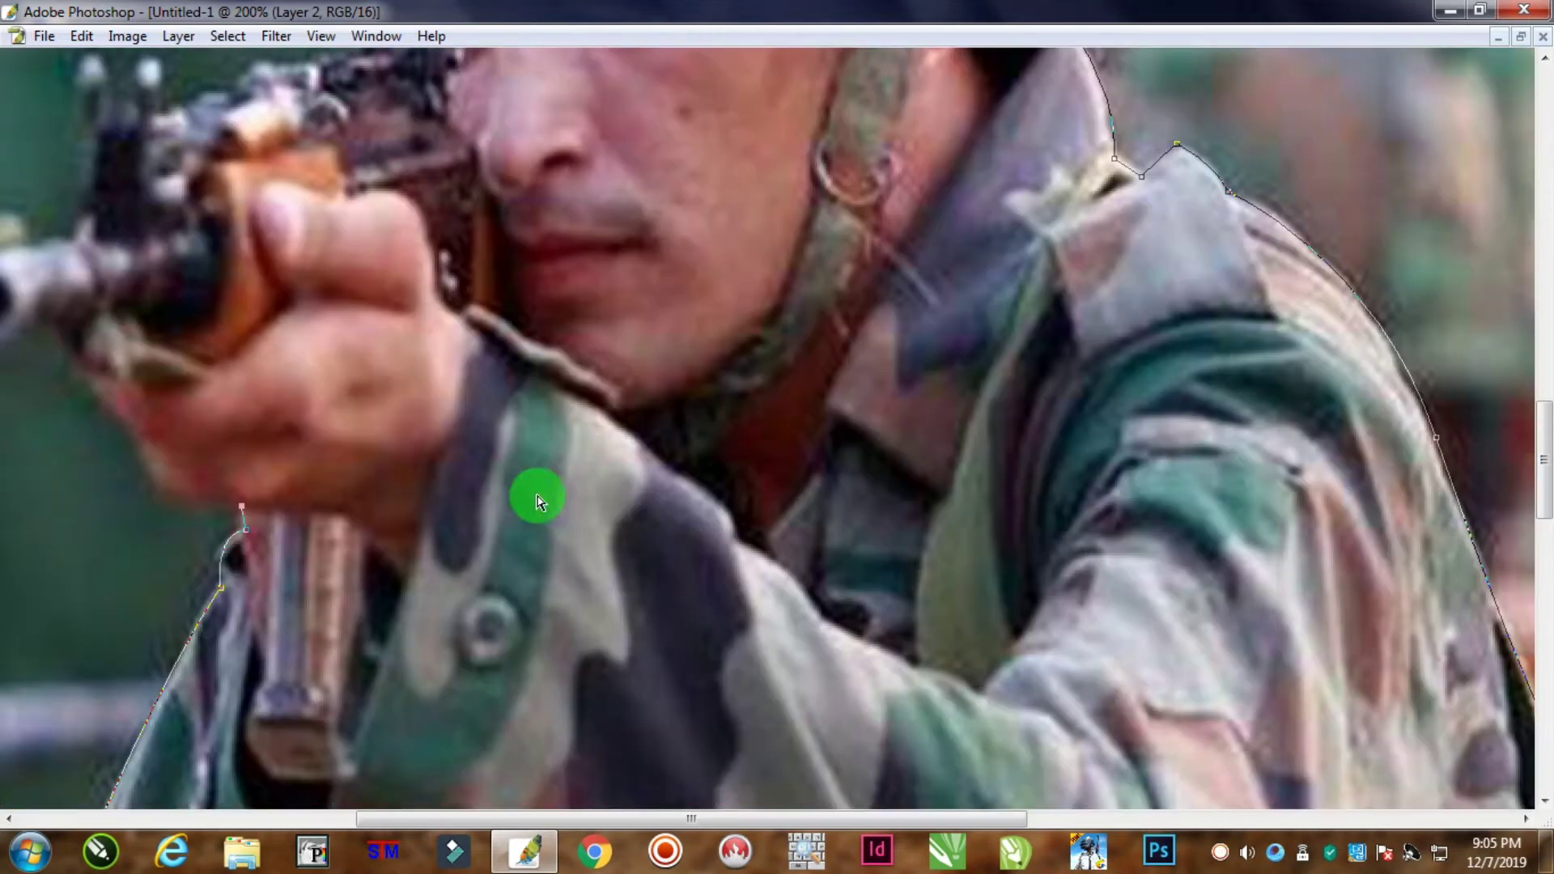
{"action": "scroll", "coordinate": [736, 444], "scroll_direction": "left", "scroll_amount": 3}
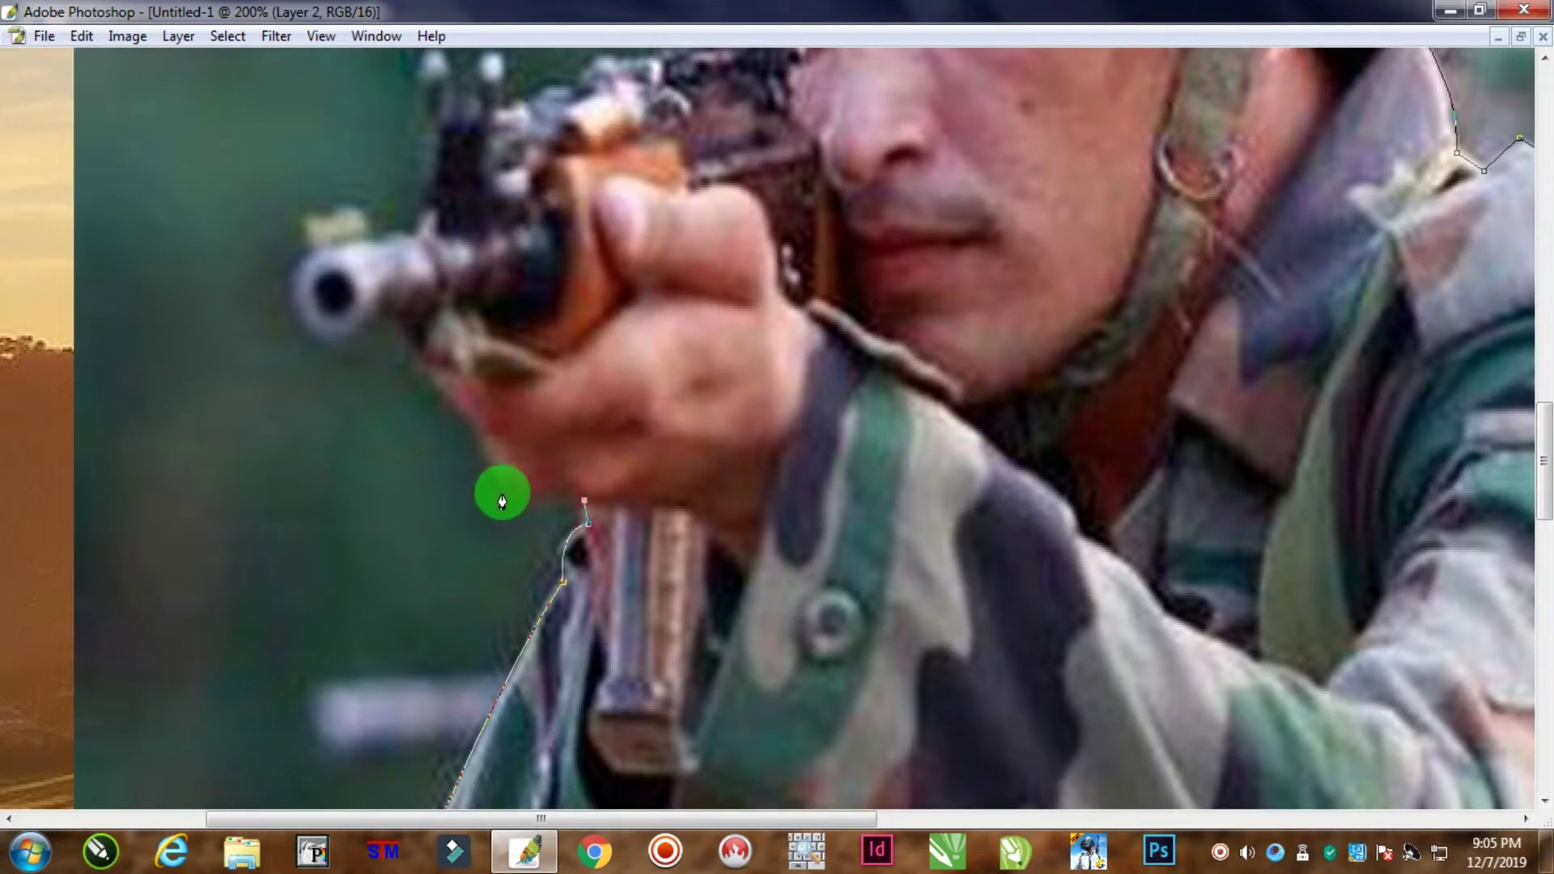
{"action": "left_click", "coordinate": [498, 492], "text": "alt"}
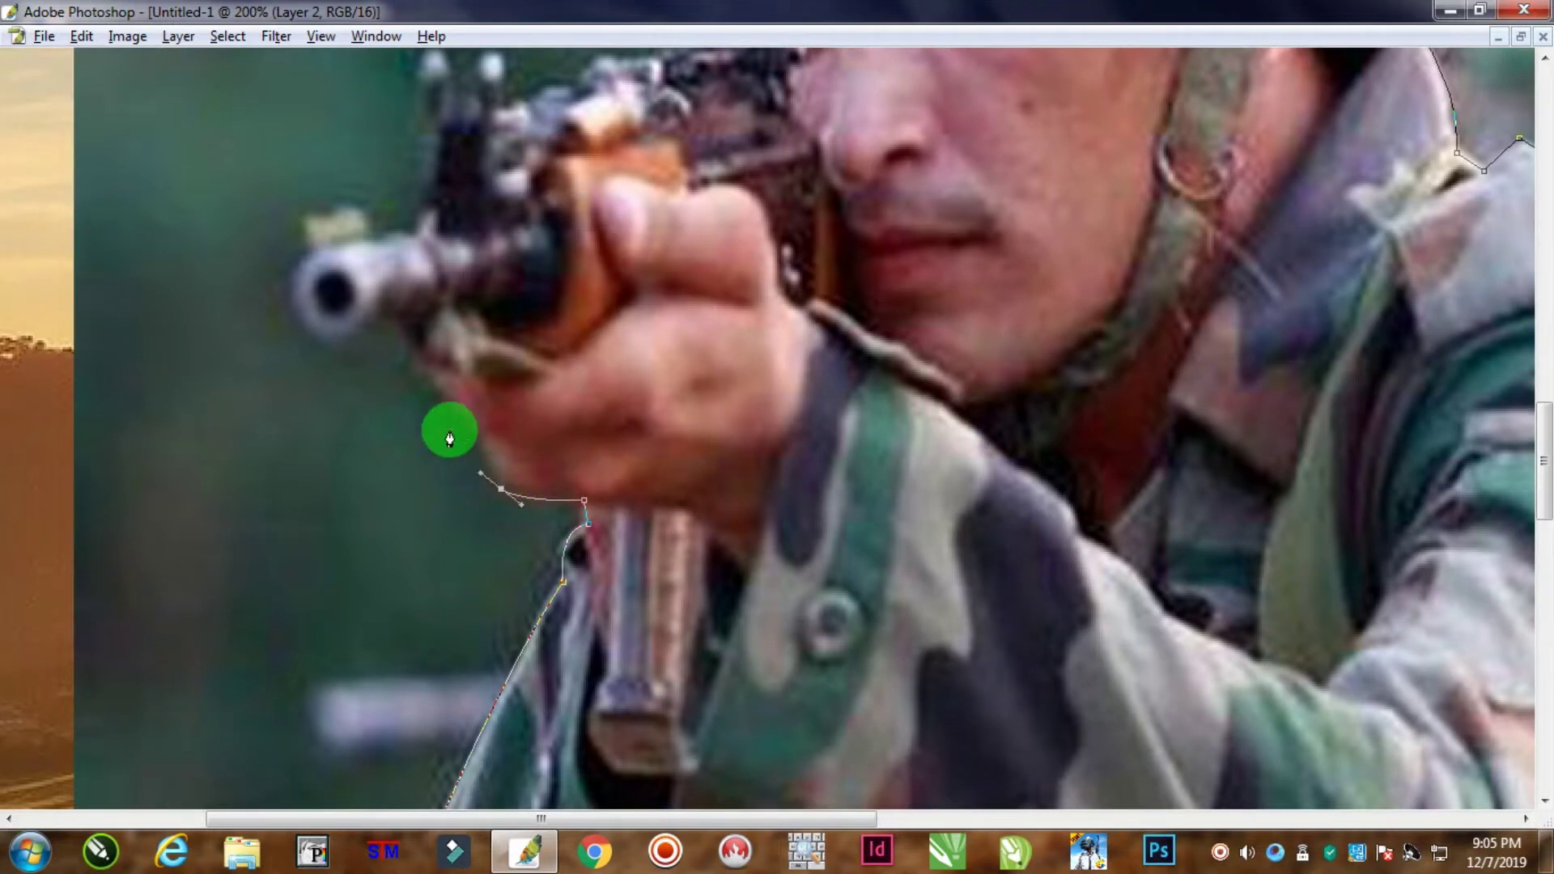
Continue the pen path up the front of the gun hand, under the barrel and around the rifle's muzzle
{"action": "left_click_drag", "start_coordinate": [430, 381], "coordinate": [402, 375]}
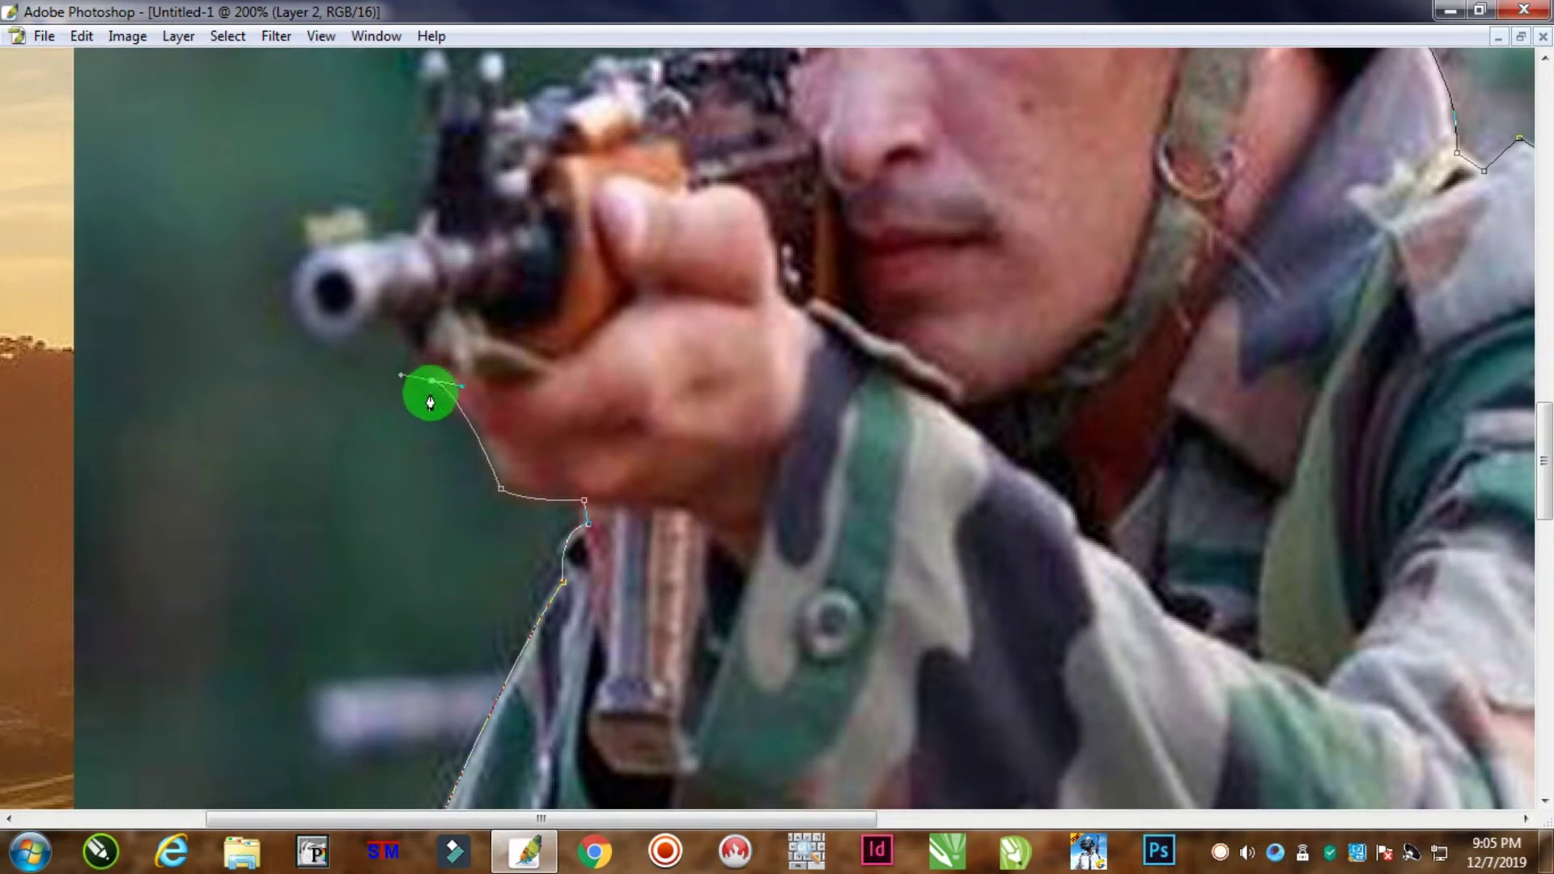
{"action": "left_click", "coordinate": [432, 381], "text": "alt"}
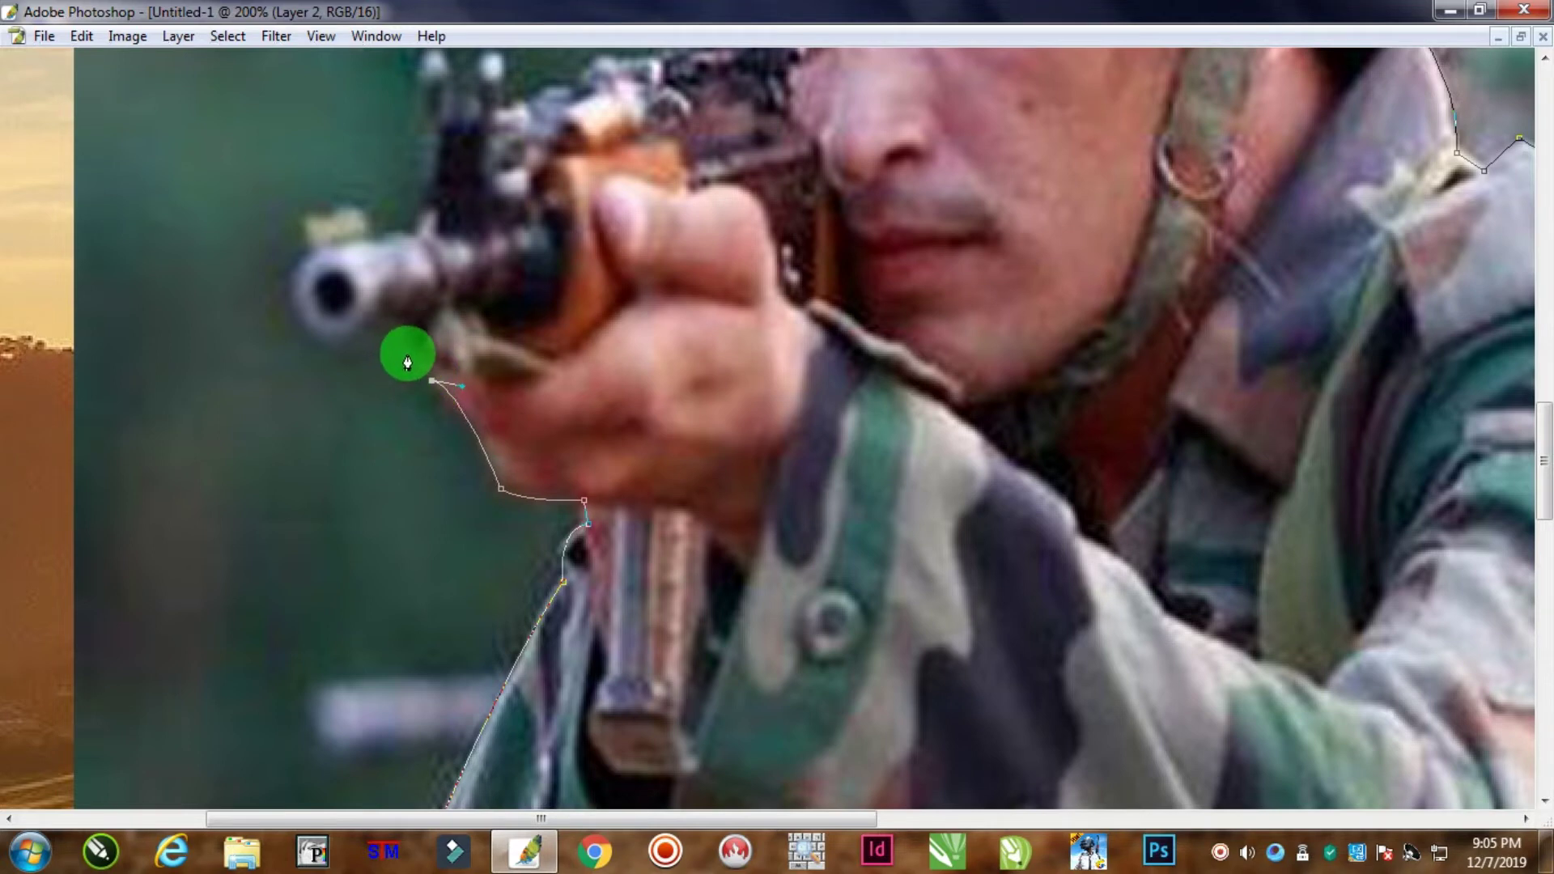
{"action": "left_click", "coordinate": [408, 353]}
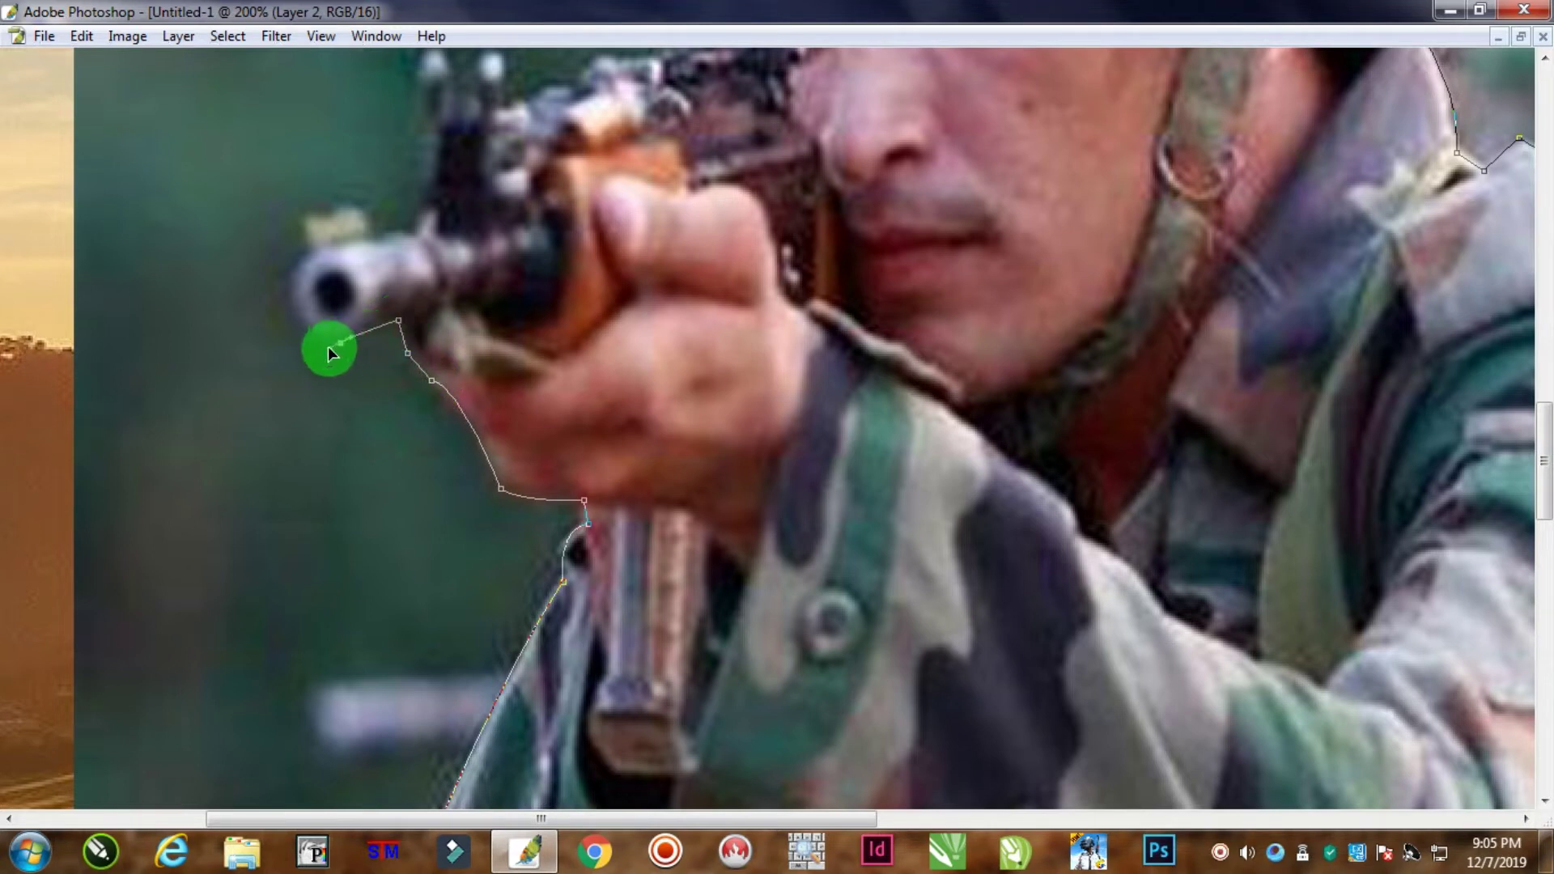
{"action": "left_click_drag", "start_coordinate": [337, 343], "coordinate": [391, 523]}
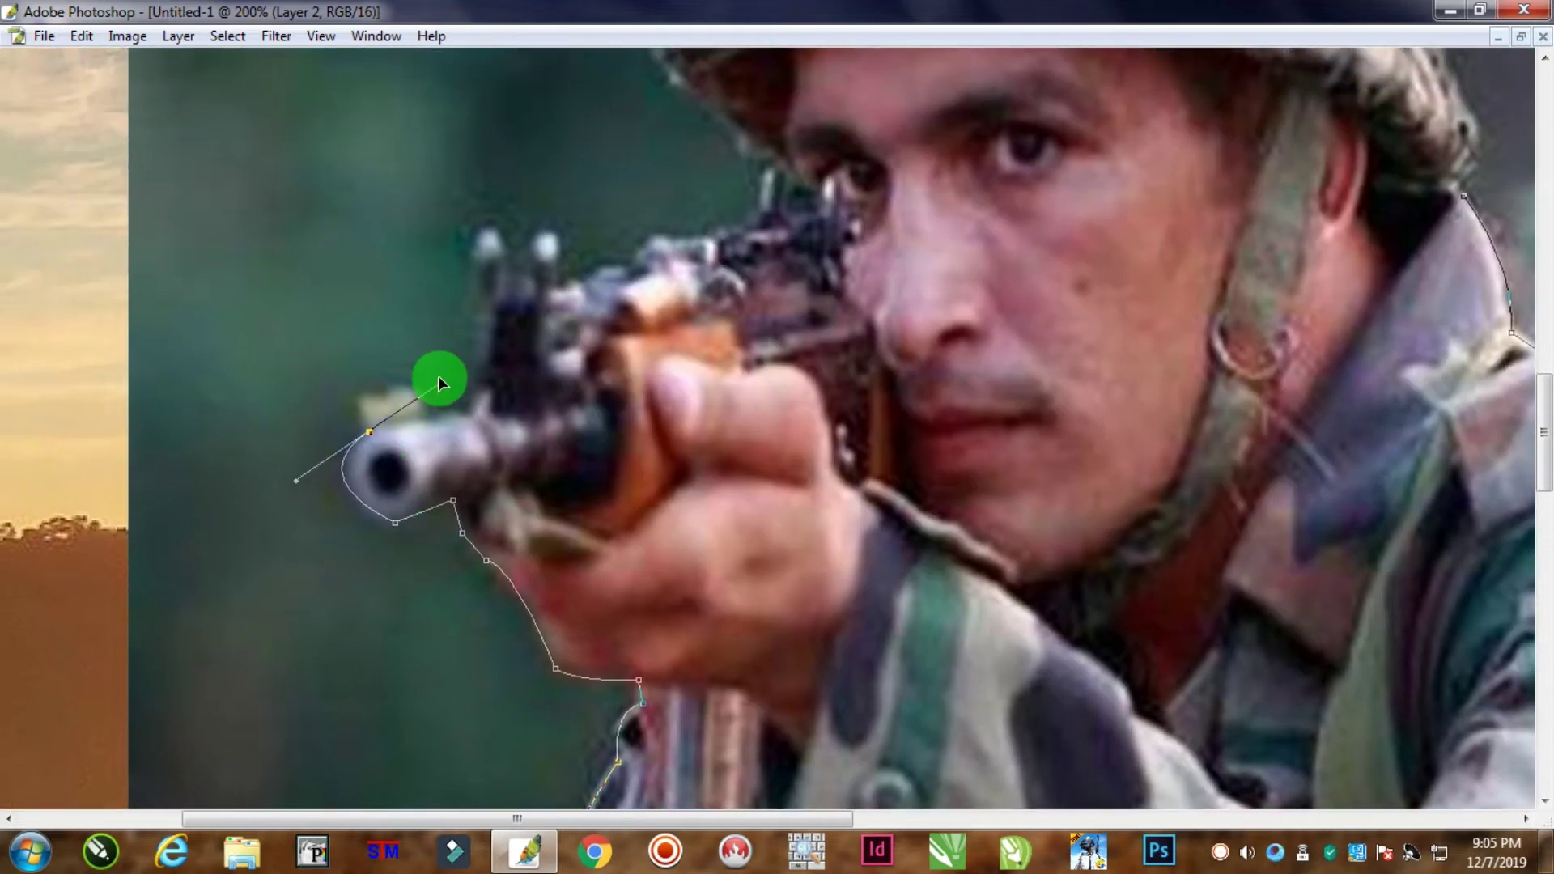
{"action": "left_click", "coordinate": [369, 435], "text": "alt"}
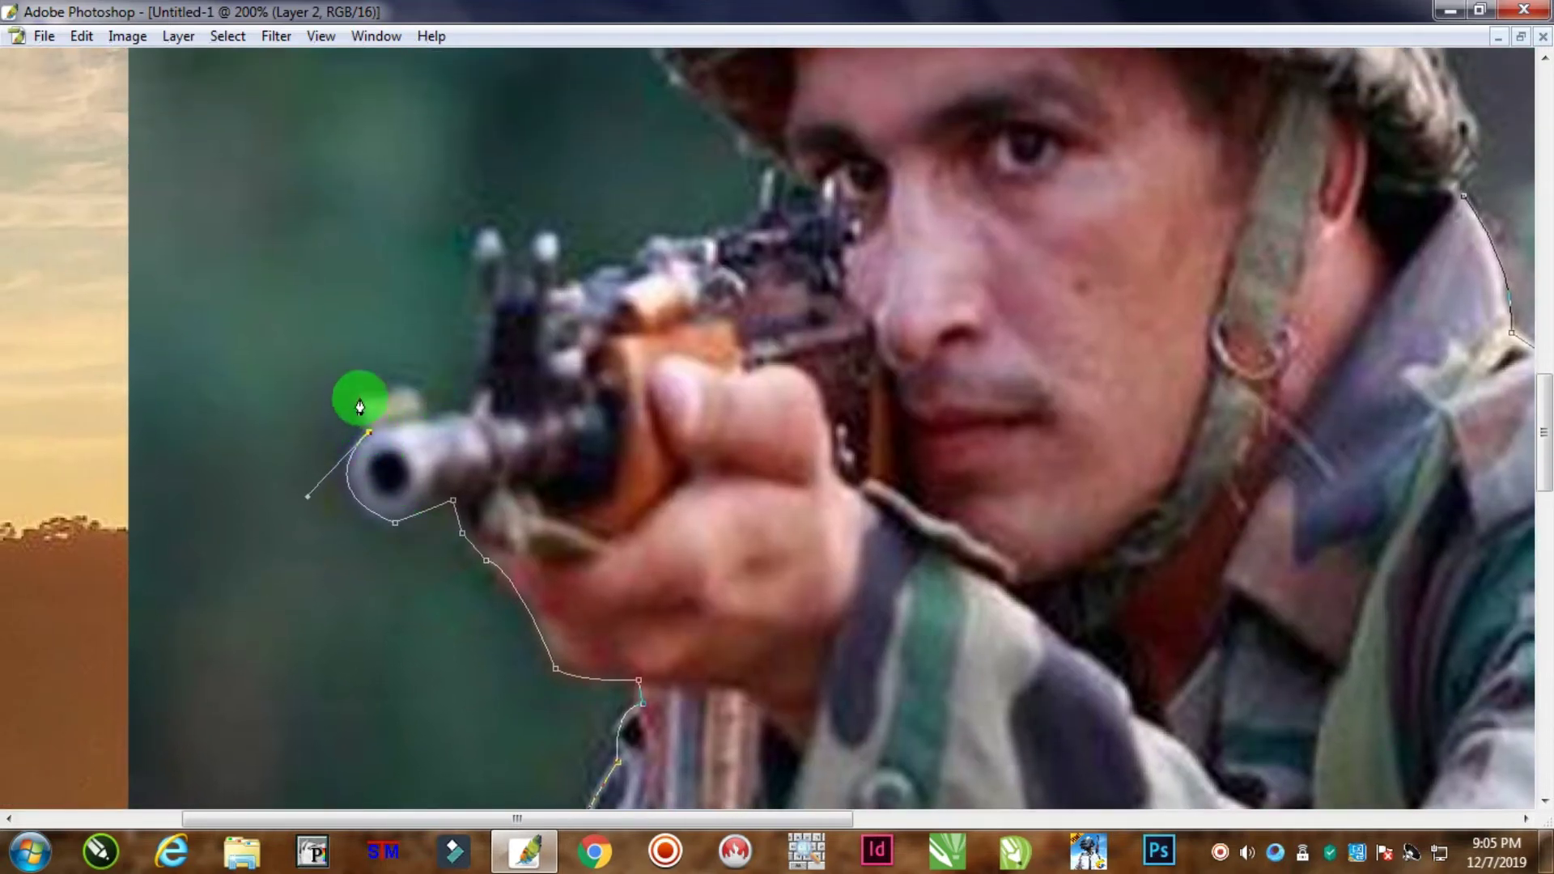
Trace the path around the small tab above the muzzle and along the barrel's top to the front sight's base
{"action": "left_click", "coordinate": [360, 397]}
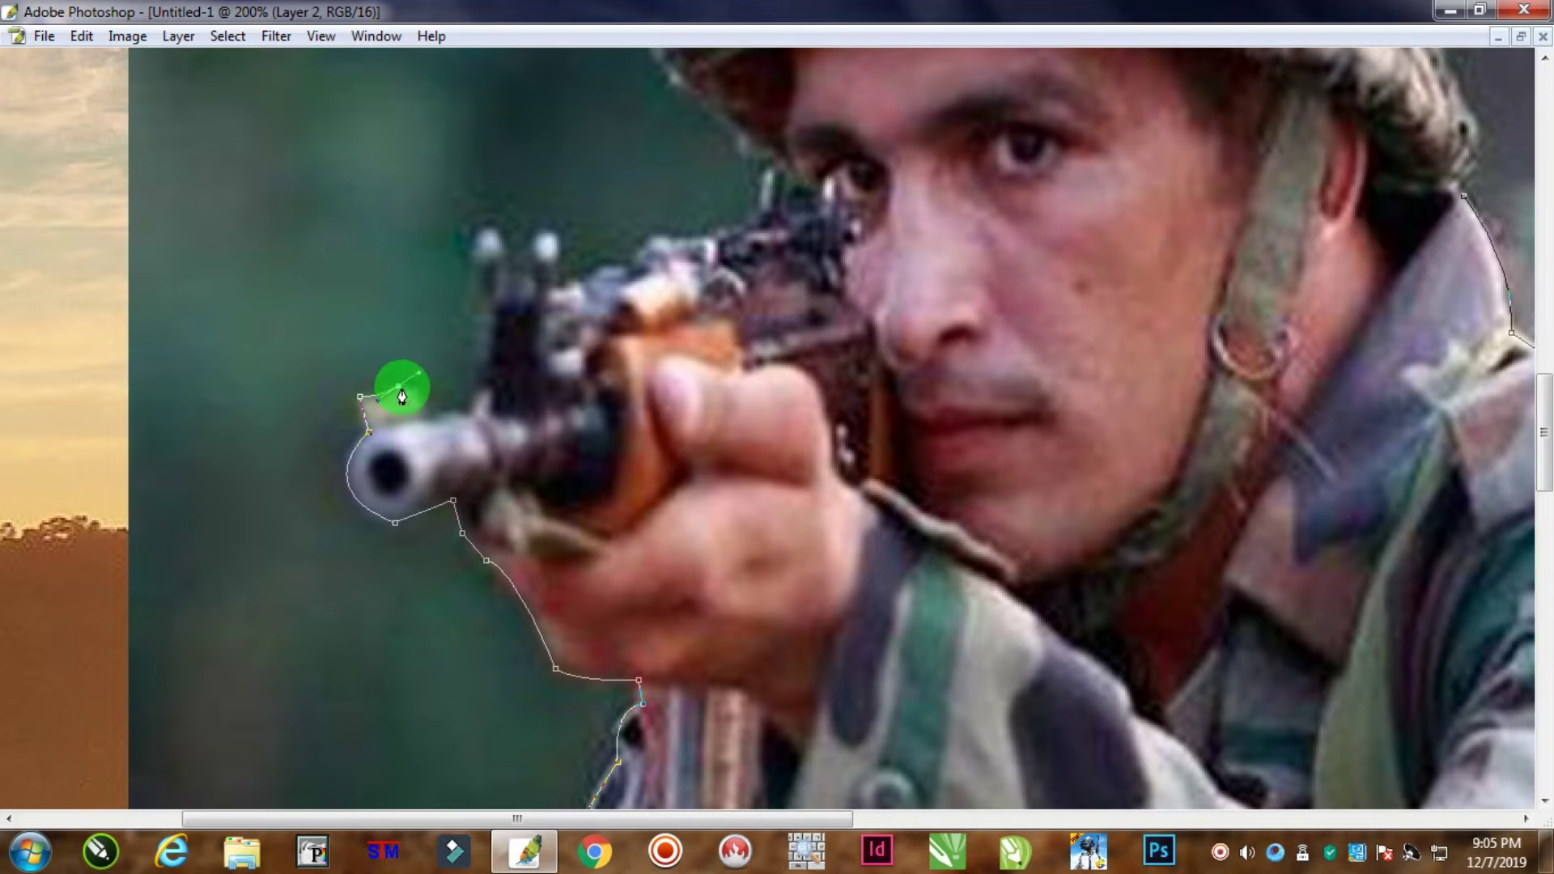
{"action": "left_click_drag", "start_coordinate": [400, 397], "coordinate": [424, 420]}
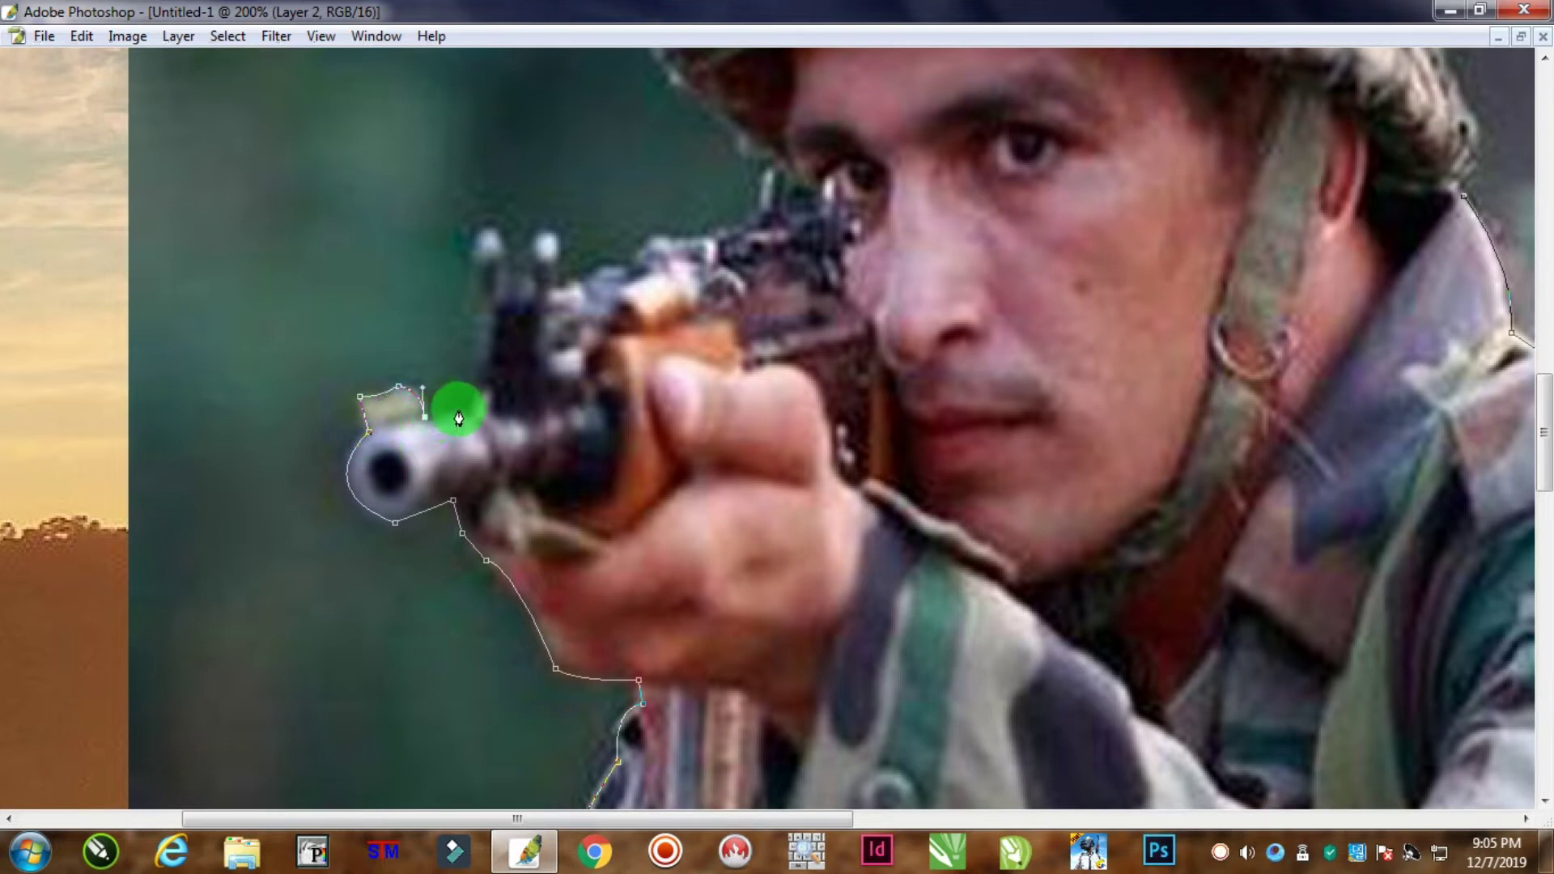
{"action": "scroll", "coordinate": [503, 380], "scroll_direction": "up", "scroll_amount": 3}
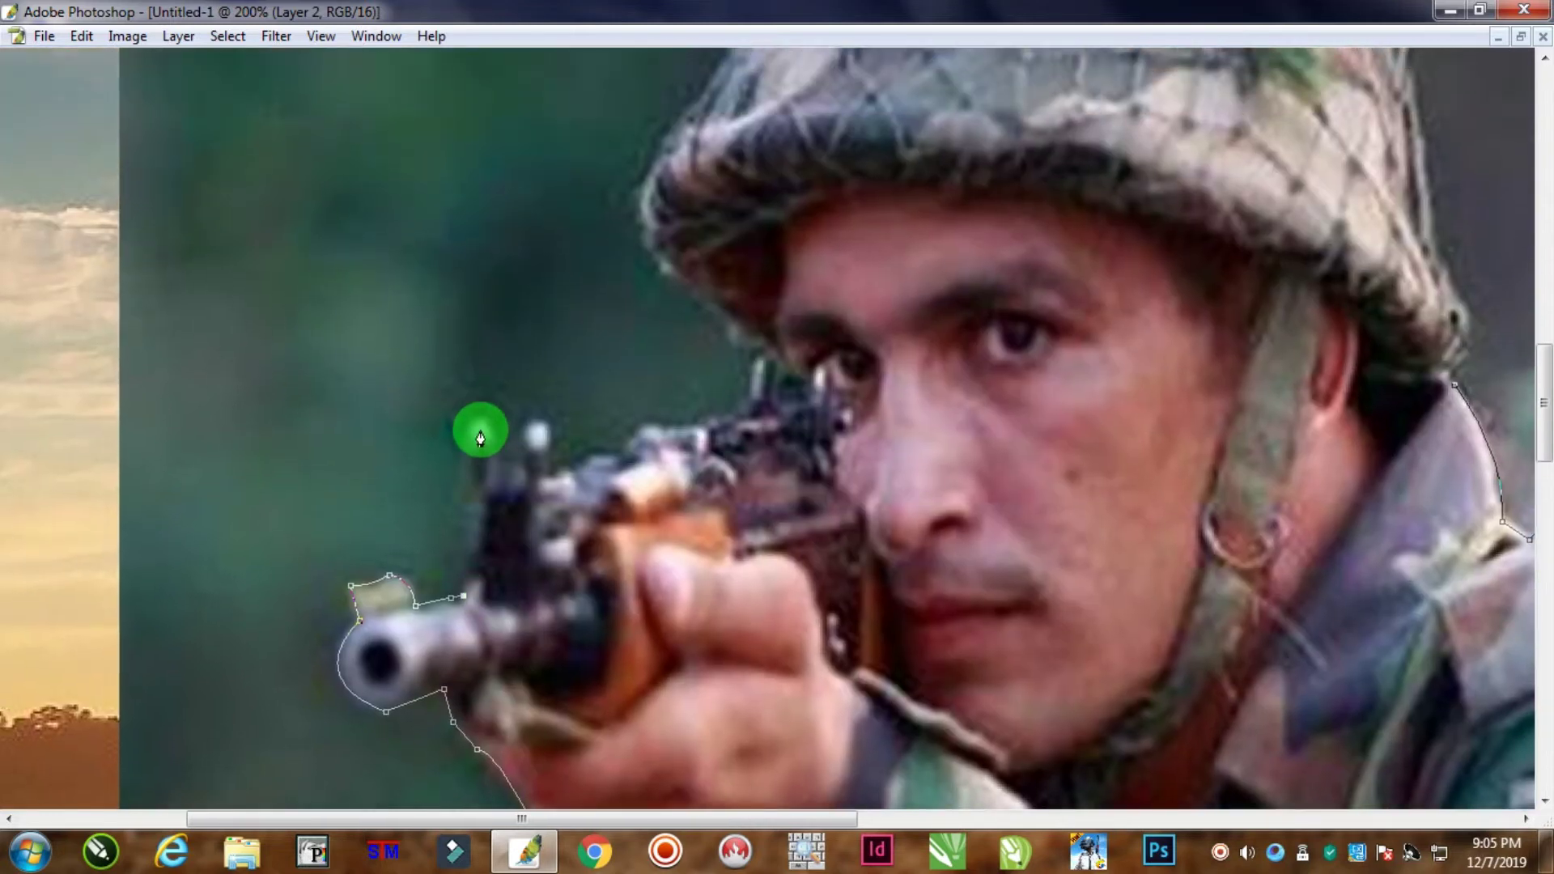
Outline the two upright posts of the rifle's front sight with the pen path
{"action": "left_click_drag", "start_coordinate": [476, 422], "coordinate": [499, 396]}
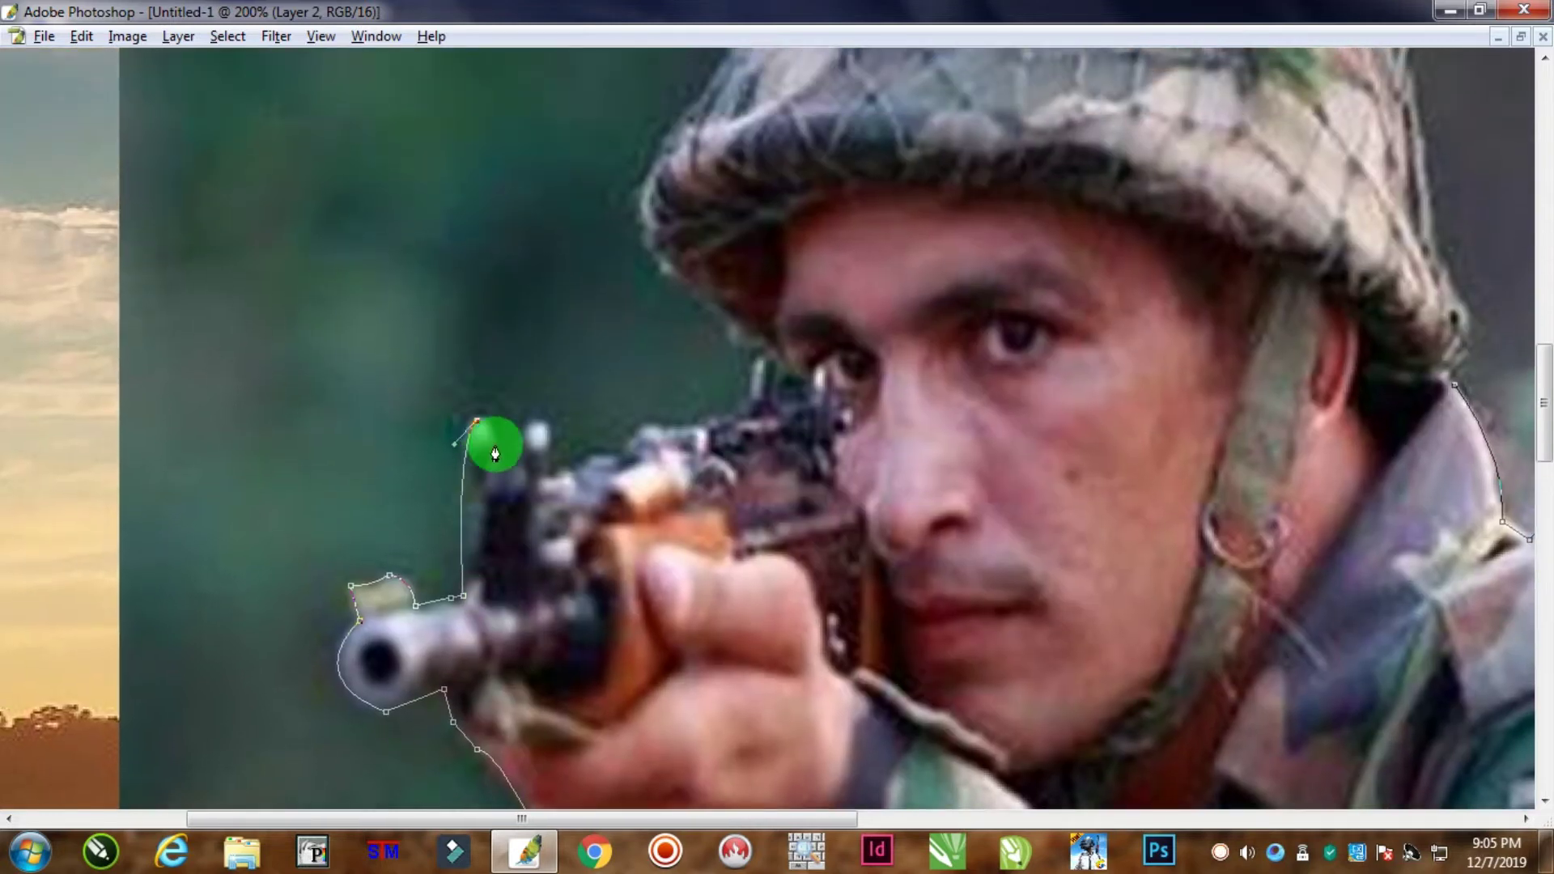
{"action": "left_click_drag", "start_coordinate": [502, 522], "coordinate": [507, 534]}
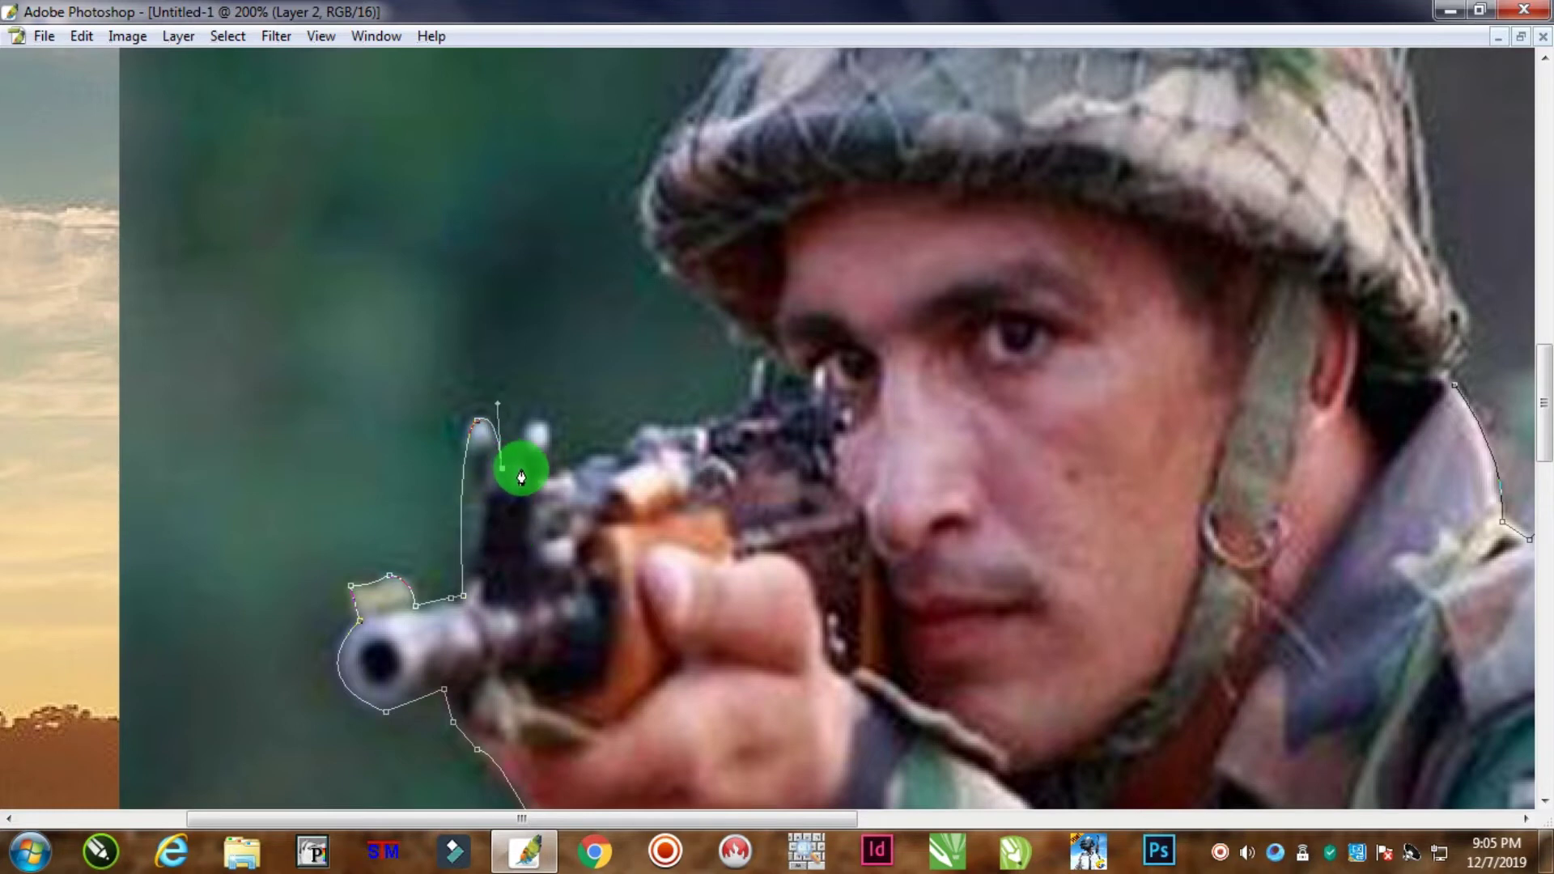
{"action": "left_click", "coordinate": [520, 468]}
{"action": "left_click", "coordinate": [524, 427]}
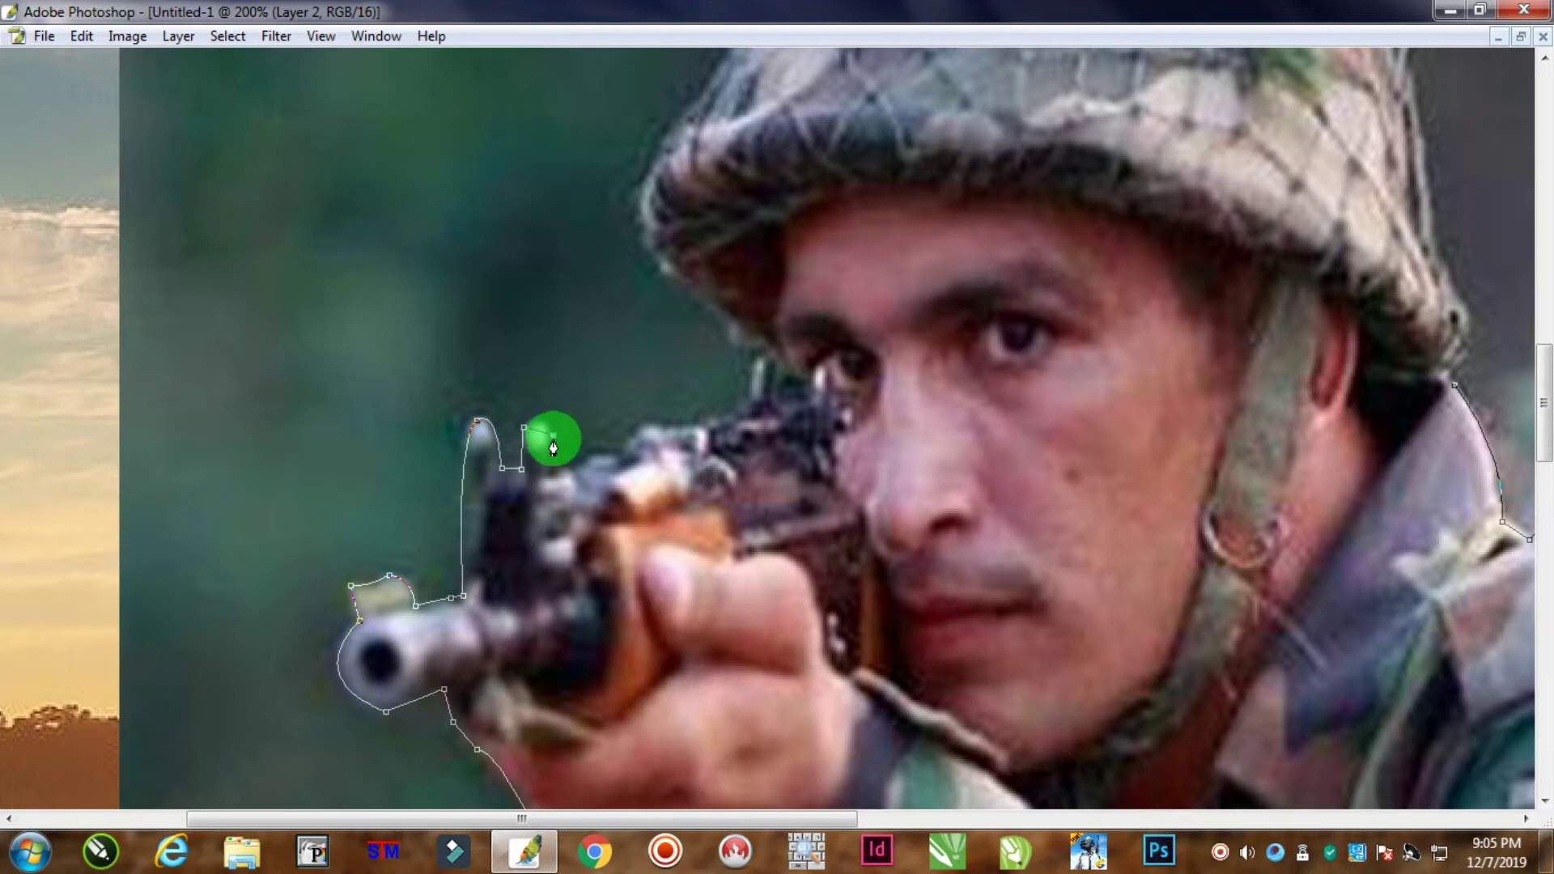
{"action": "left_click_drag", "start_coordinate": [558, 459], "coordinate": [561, 464]}
{"action": "left_click", "coordinate": [554, 435], "text": "alt"}
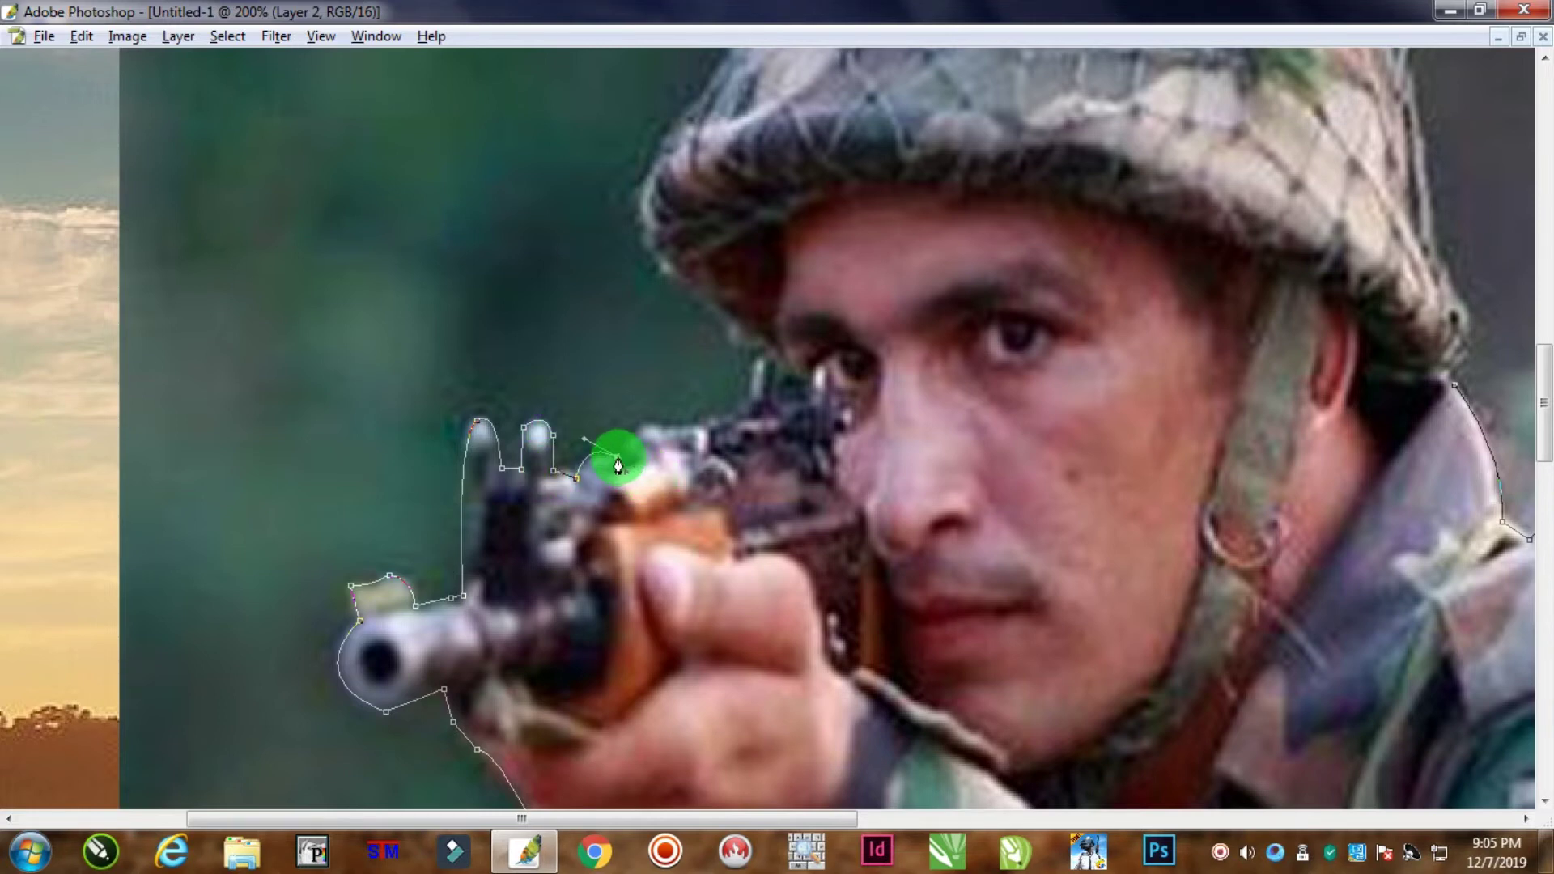
Run the path along the rifle's upper edge and up the rear sight to just below the helmet brim
{"action": "left_click", "coordinate": [633, 451]}
{"action": "left_click_drag", "start_coordinate": [670, 430], "coordinate": [691, 444]}
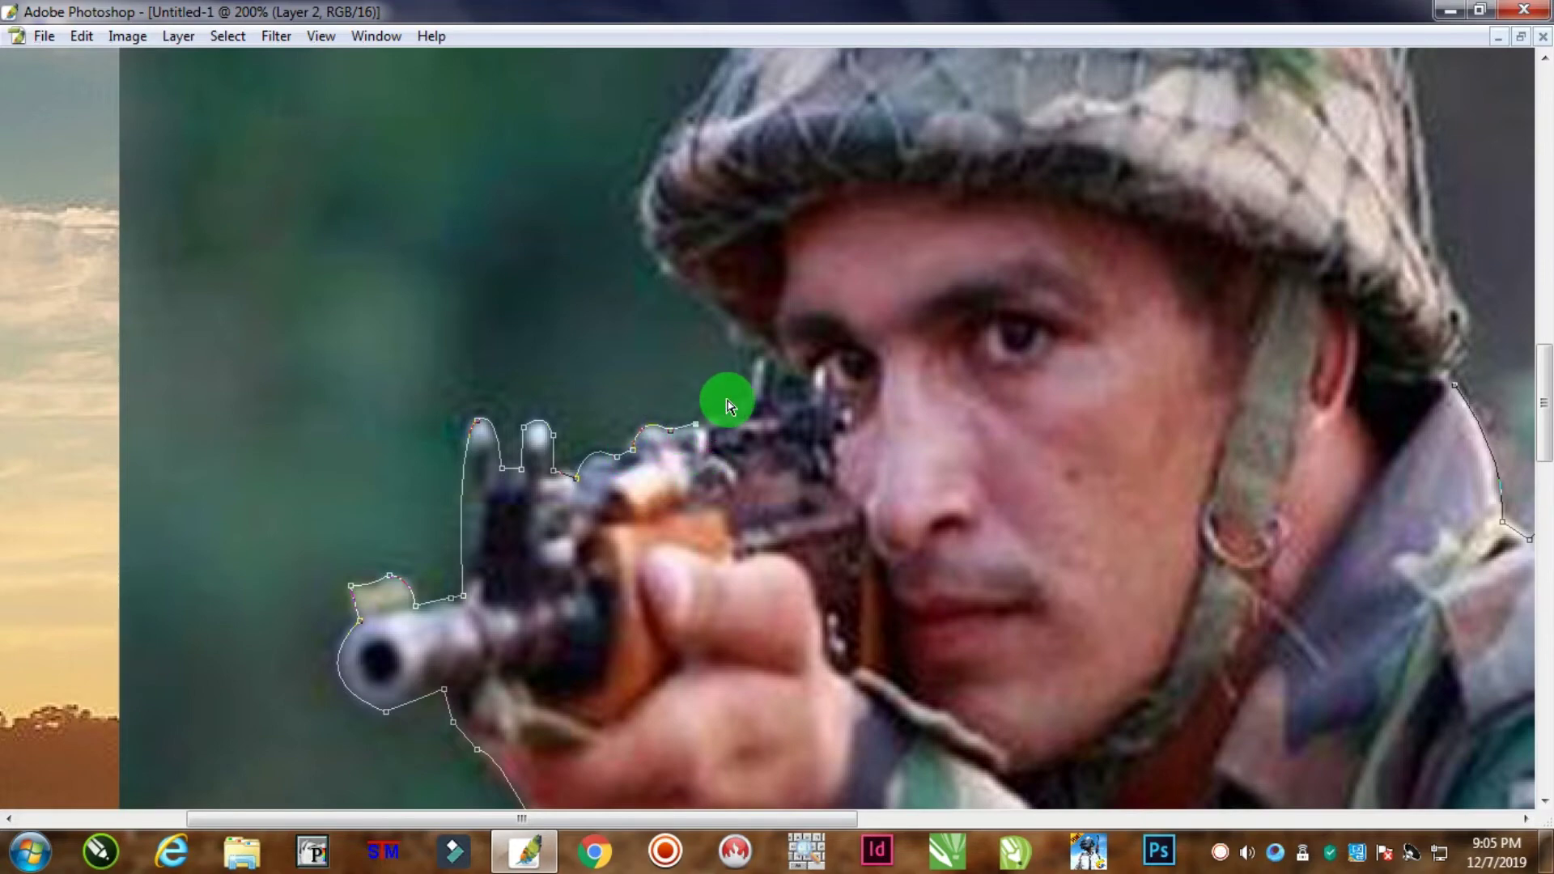
{"action": "key", "text": "ctrl+minus"}
{"action": "left_click_drag", "start_coordinate": [724, 389], "coordinate": [660, 536]}
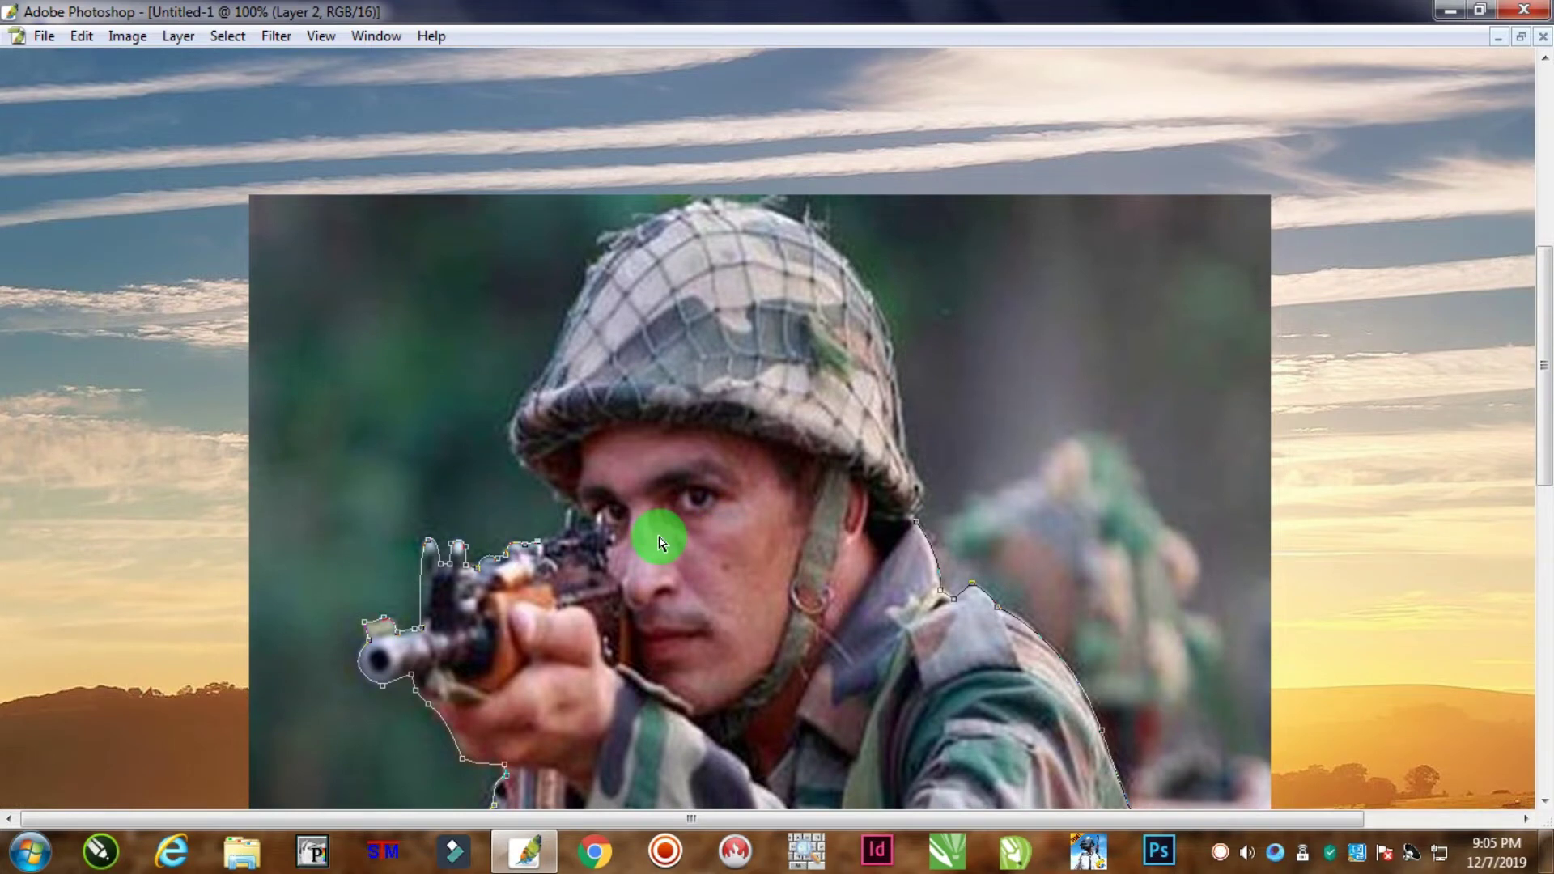
{"action": "key", "text": "ctrl+plus"}
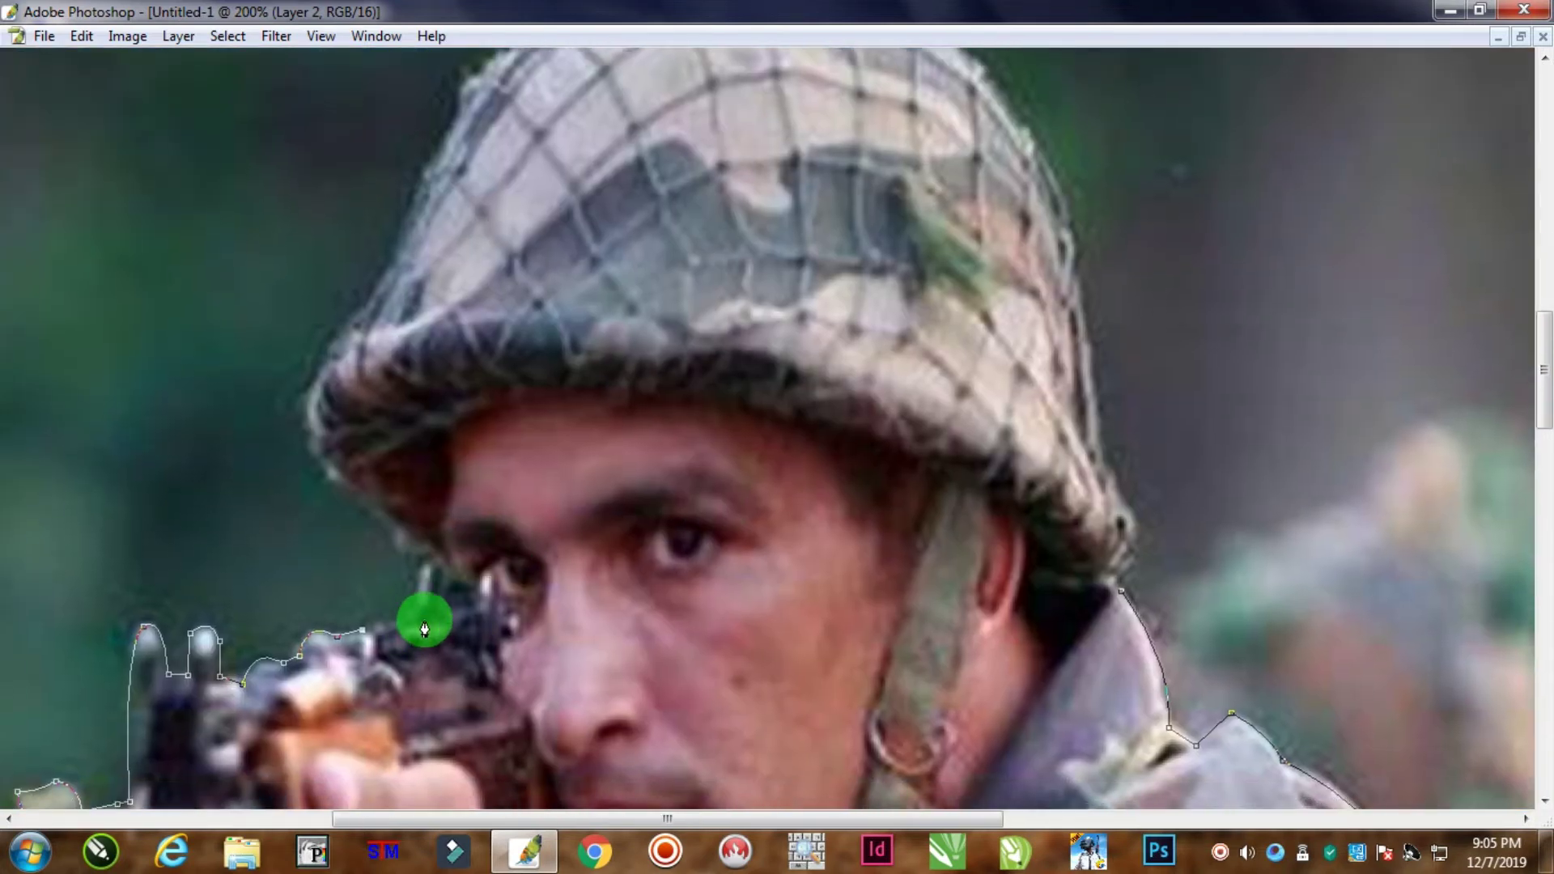
{"action": "left_click", "coordinate": [424, 555]}
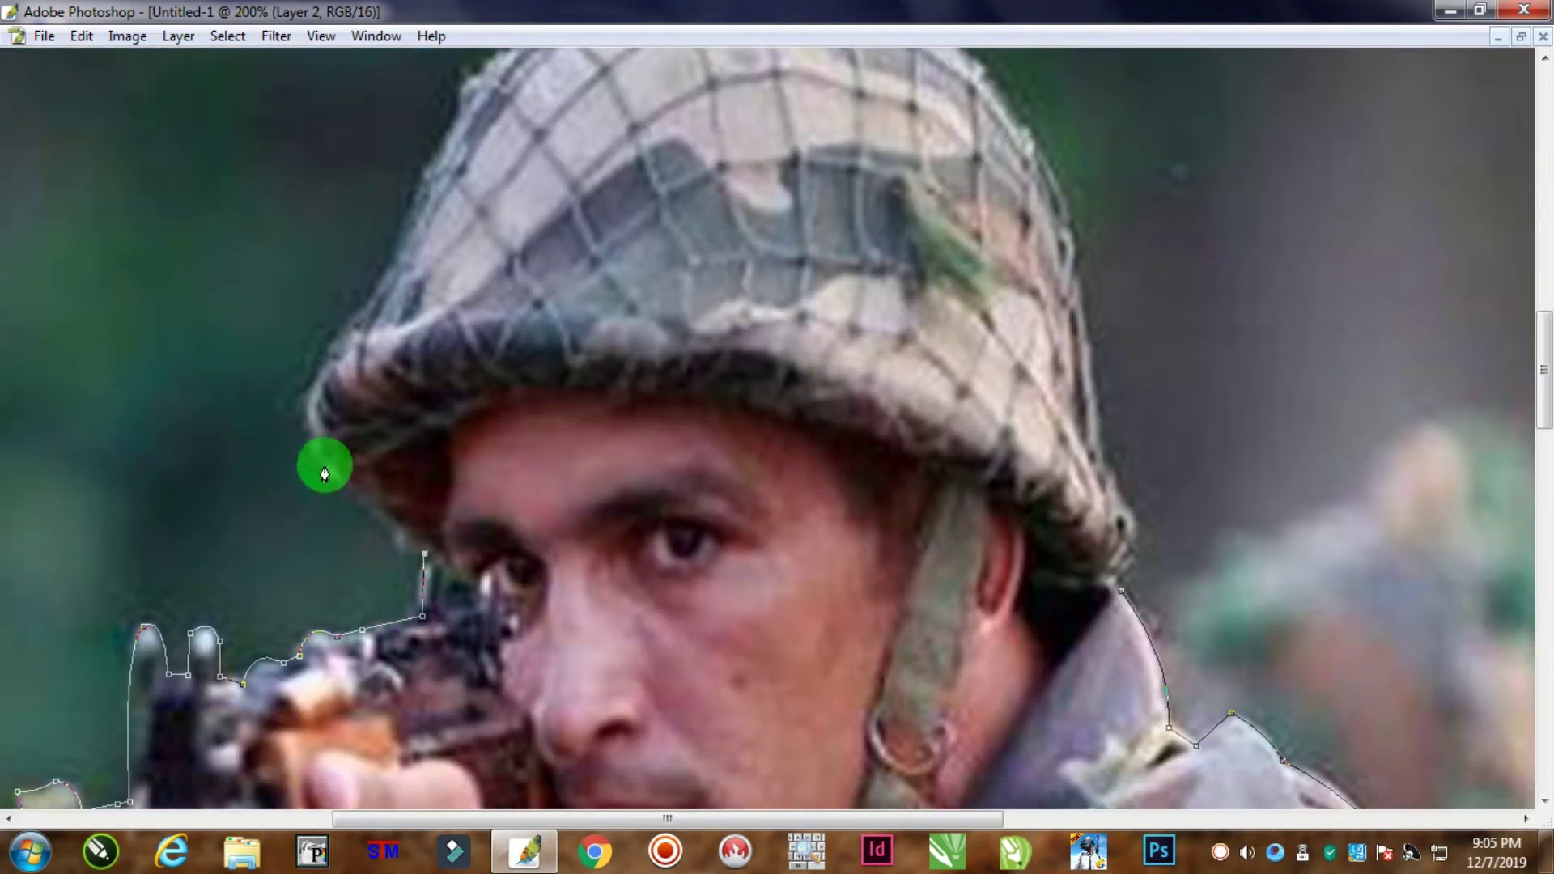
Trace the path from the rear sight around the front end of the helmet brim to the start of the dome
{"action": "mouse_move", "coordinate": [311, 445]}
{"action": "left_mouse_down"}
{"action": "mouse_move", "coordinate": [306, 406]}
{"action": "mouse_move", "coordinate": [288, 405]}
{"action": "mouse_move", "coordinate": [304, 422]}
{"action": "left_mouse_up"}
{"action": "key", "text": "ctrl+z"}
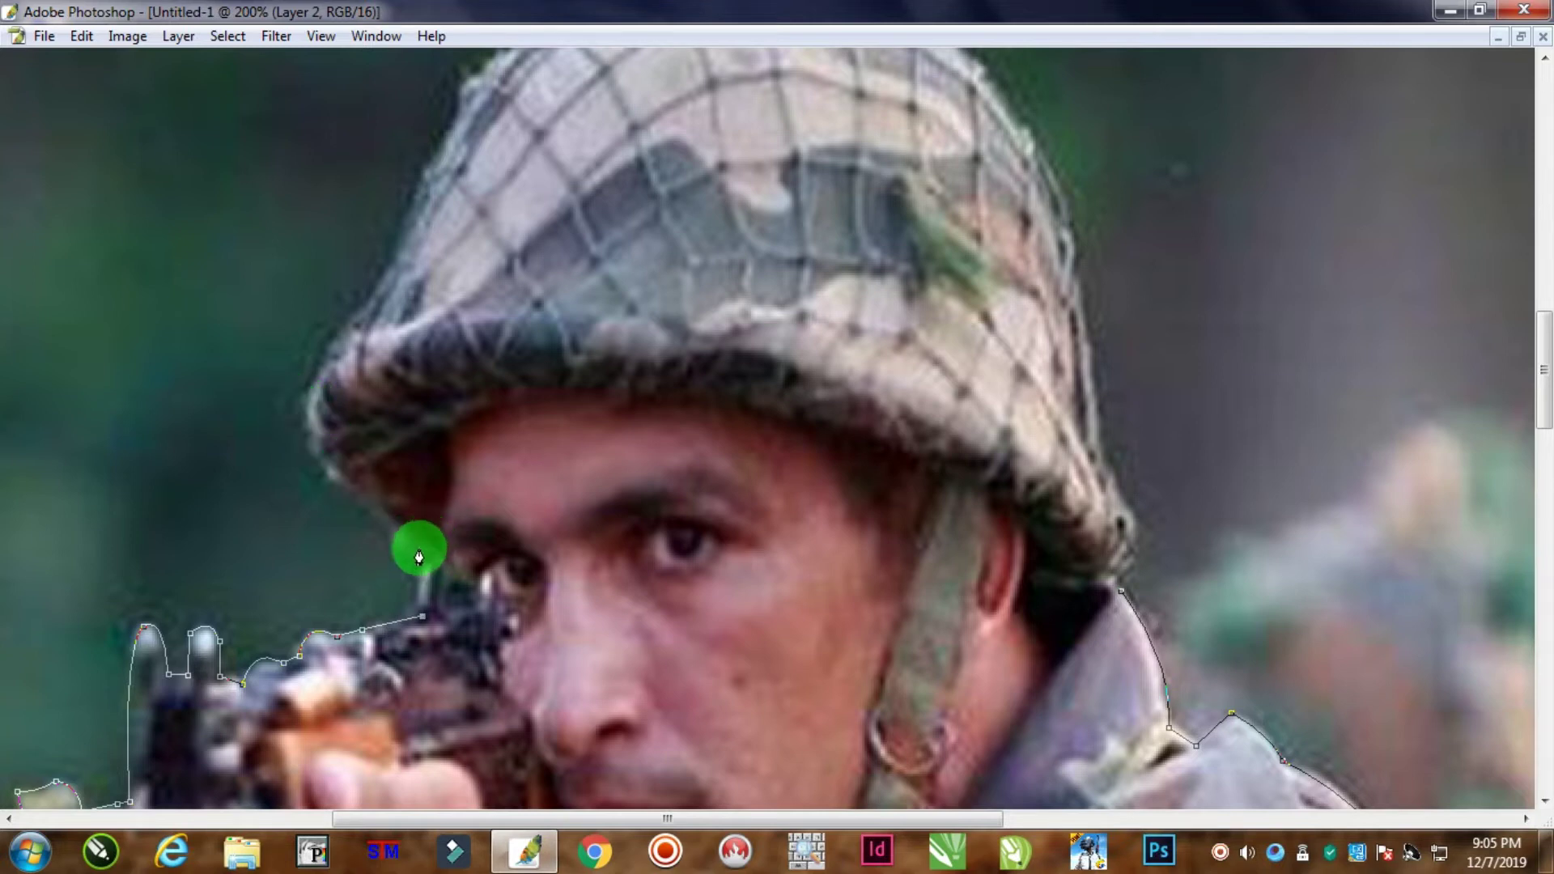
{"action": "left_click_drag", "start_coordinate": [314, 439], "coordinate": [295, 387]}
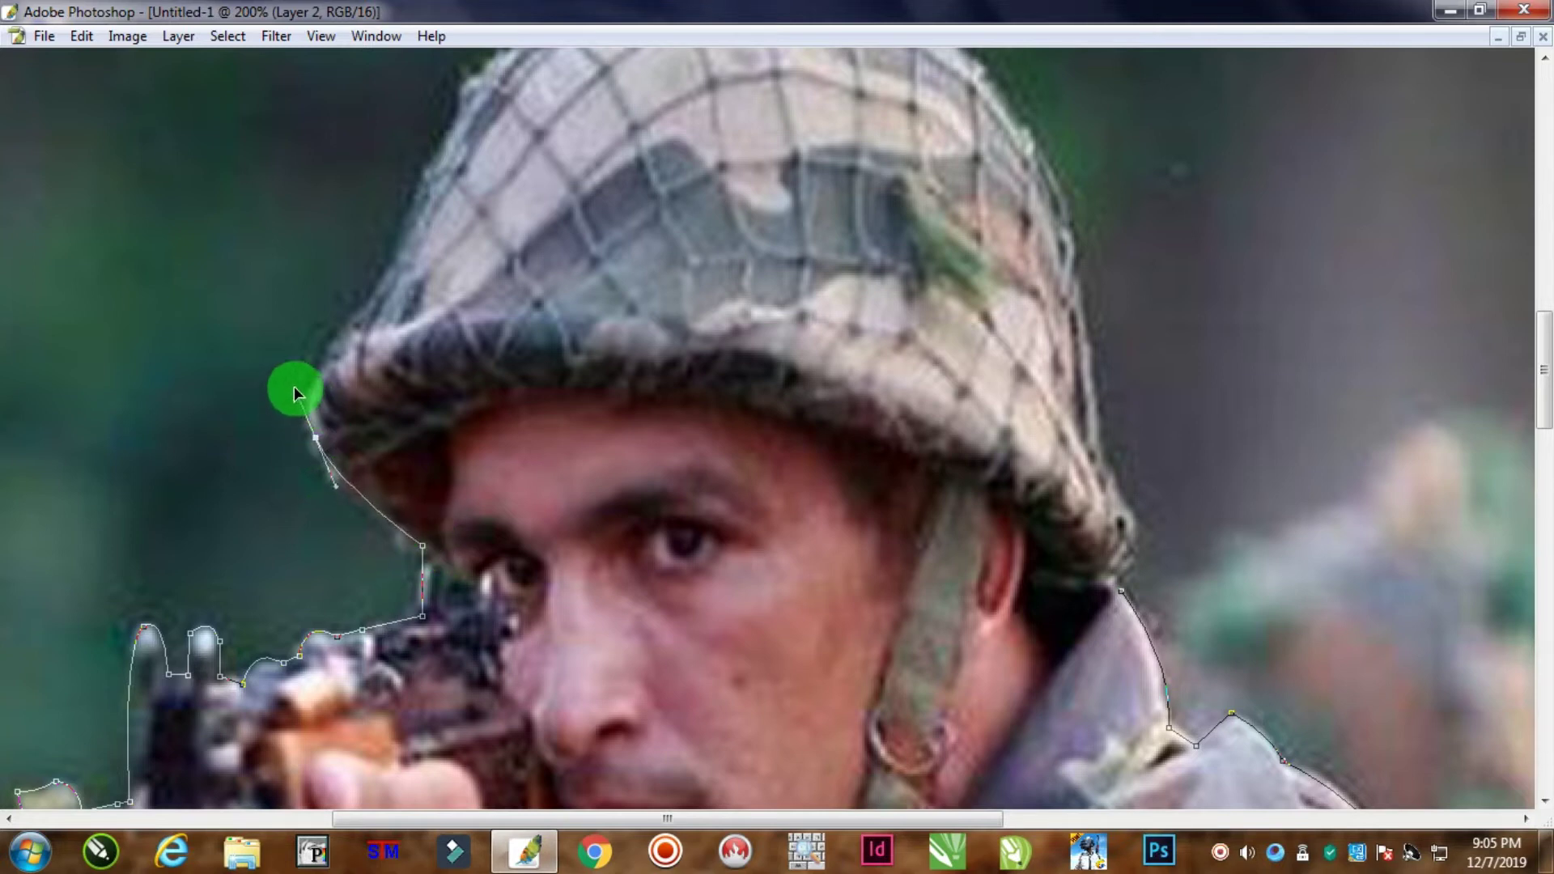
{"action": "scroll", "coordinate": [416, 350], "scroll_direction": "up", "scroll_amount": 3}
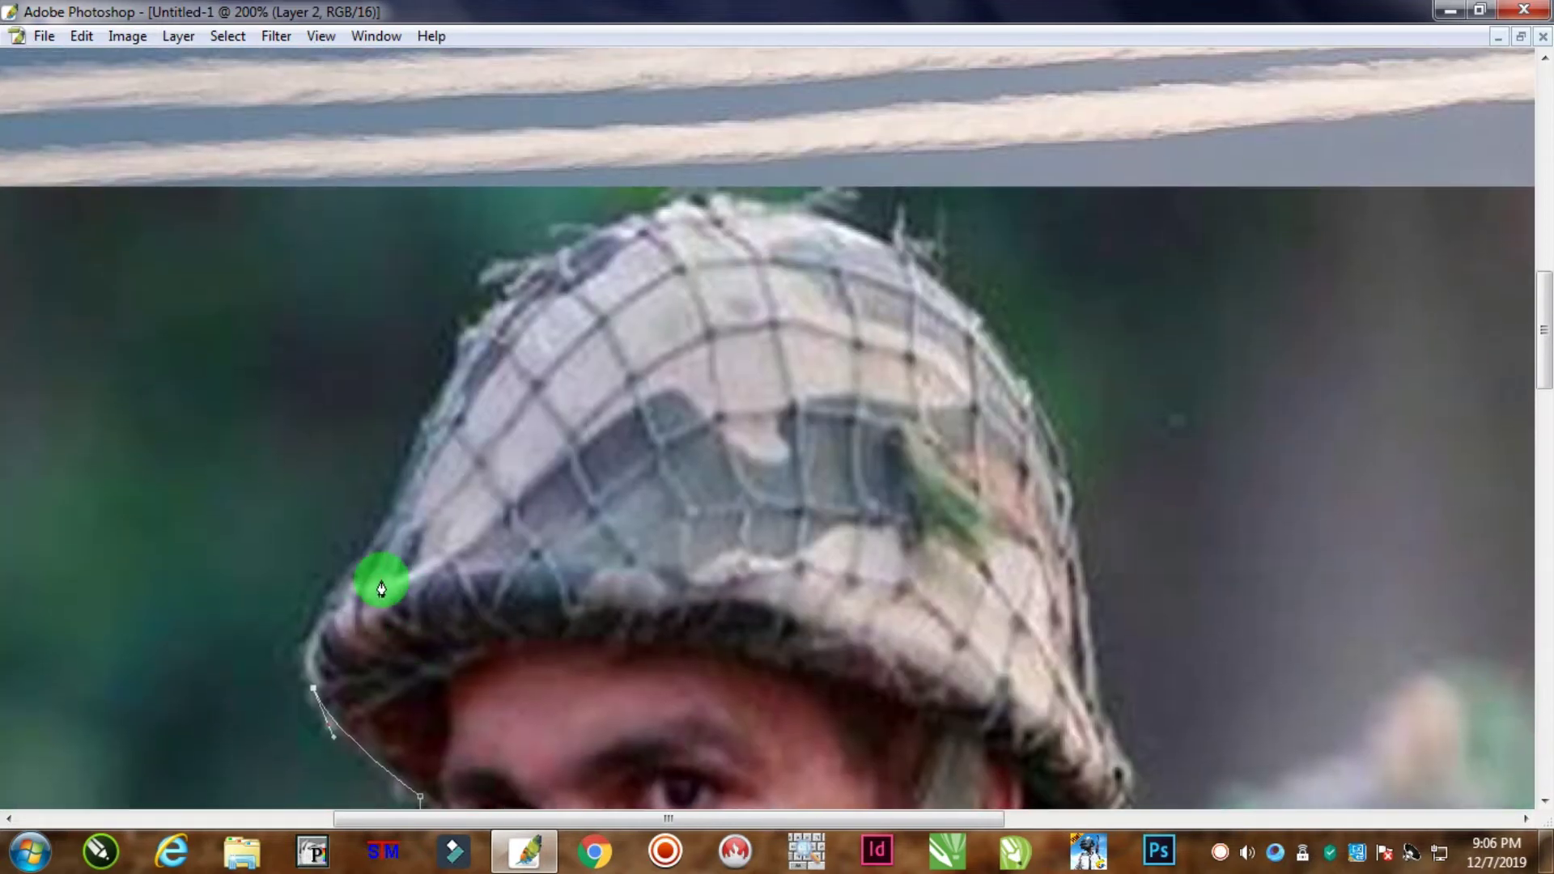
{"action": "left_click_drag", "start_coordinate": [410, 495], "coordinate": [415, 486]}
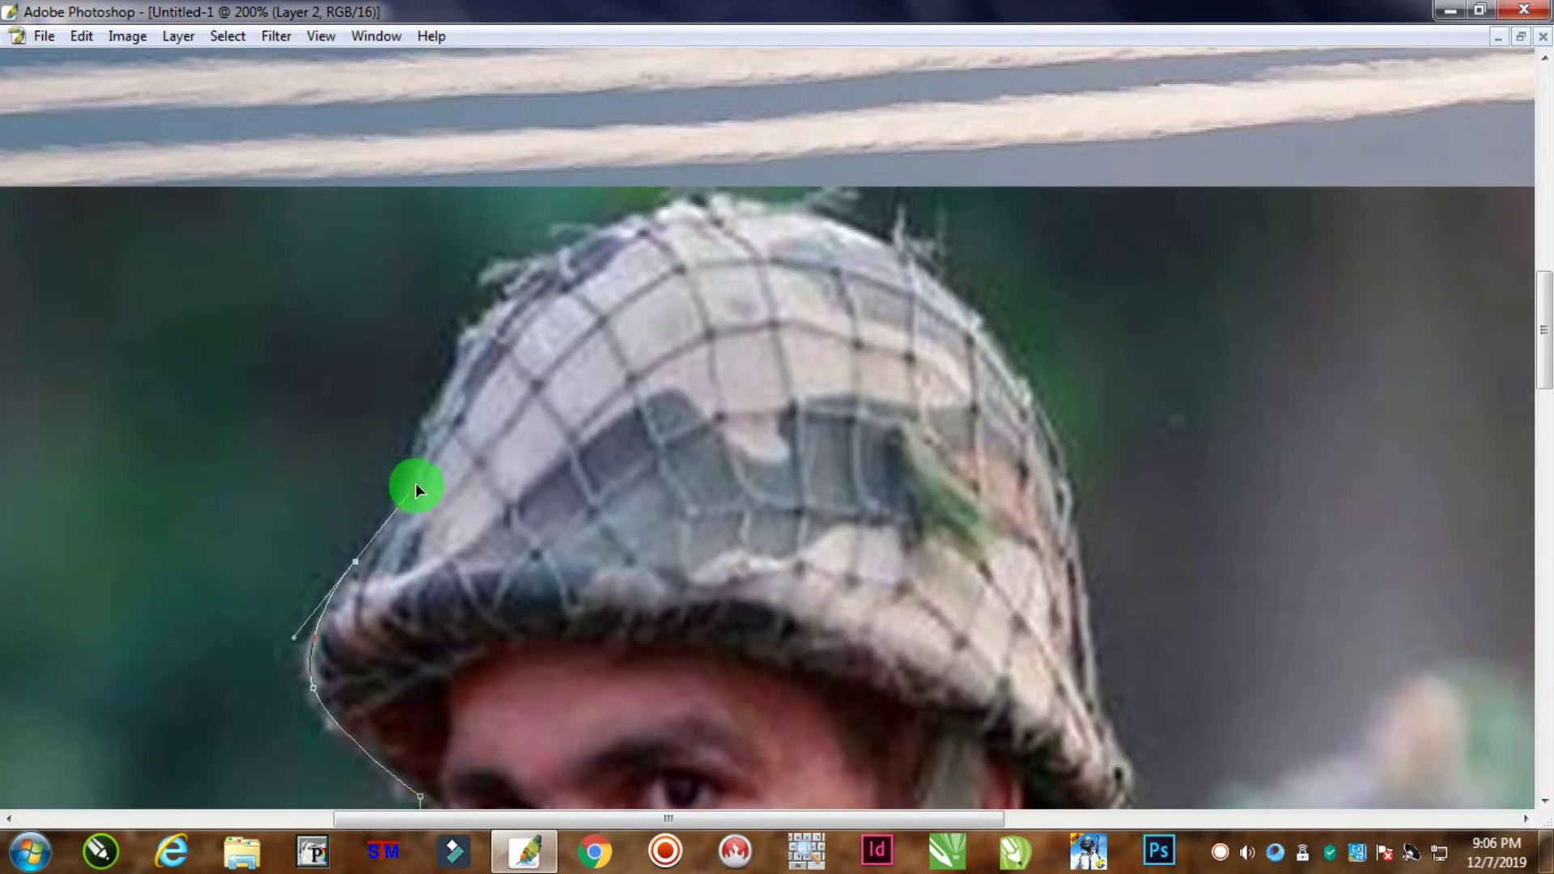
{"action": "left_click", "coordinate": [355, 561], "text": "alt"}
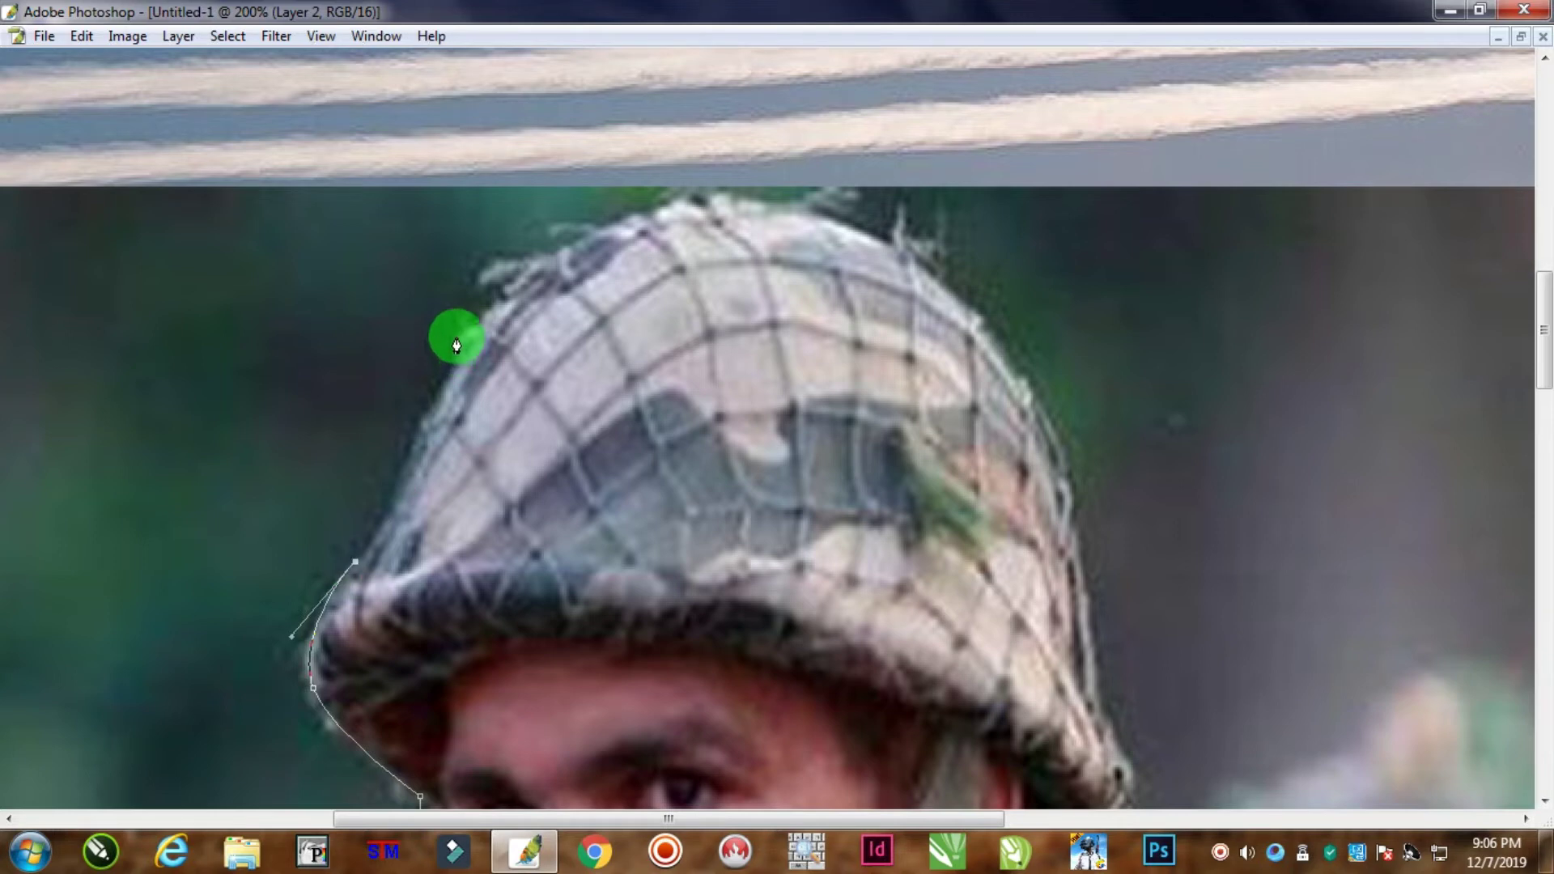
Continue the path up the front slope of the helmet and over to its crown
{"action": "left_click_drag", "start_coordinate": [456, 337], "coordinate": [458, 310]}
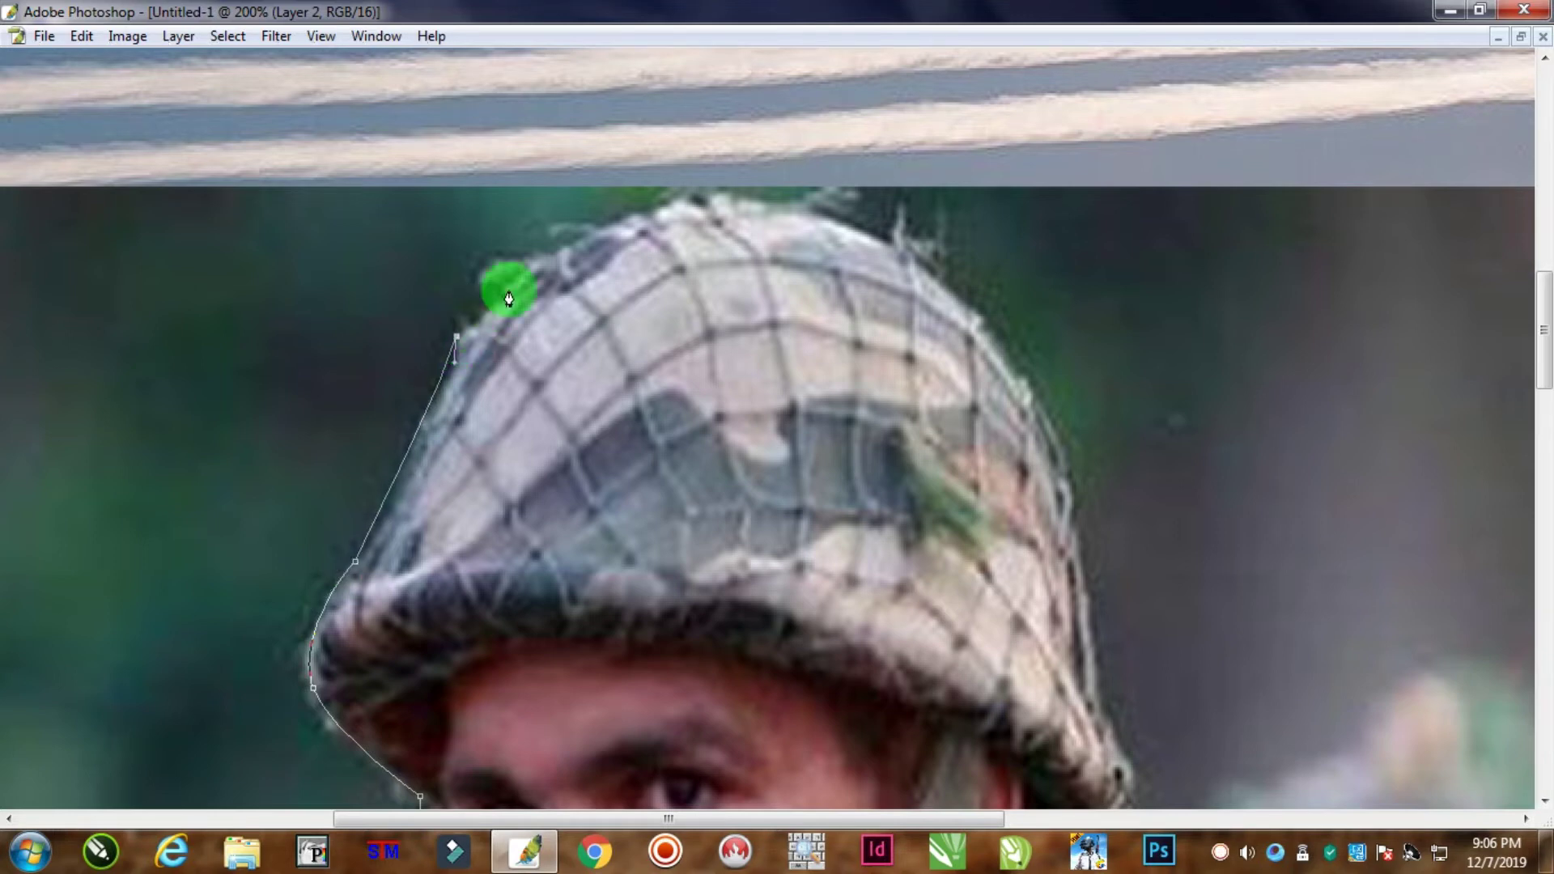
{"action": "left_click_drag", "start_coordinate": [529, 272], "coordinate": [552, 256]}
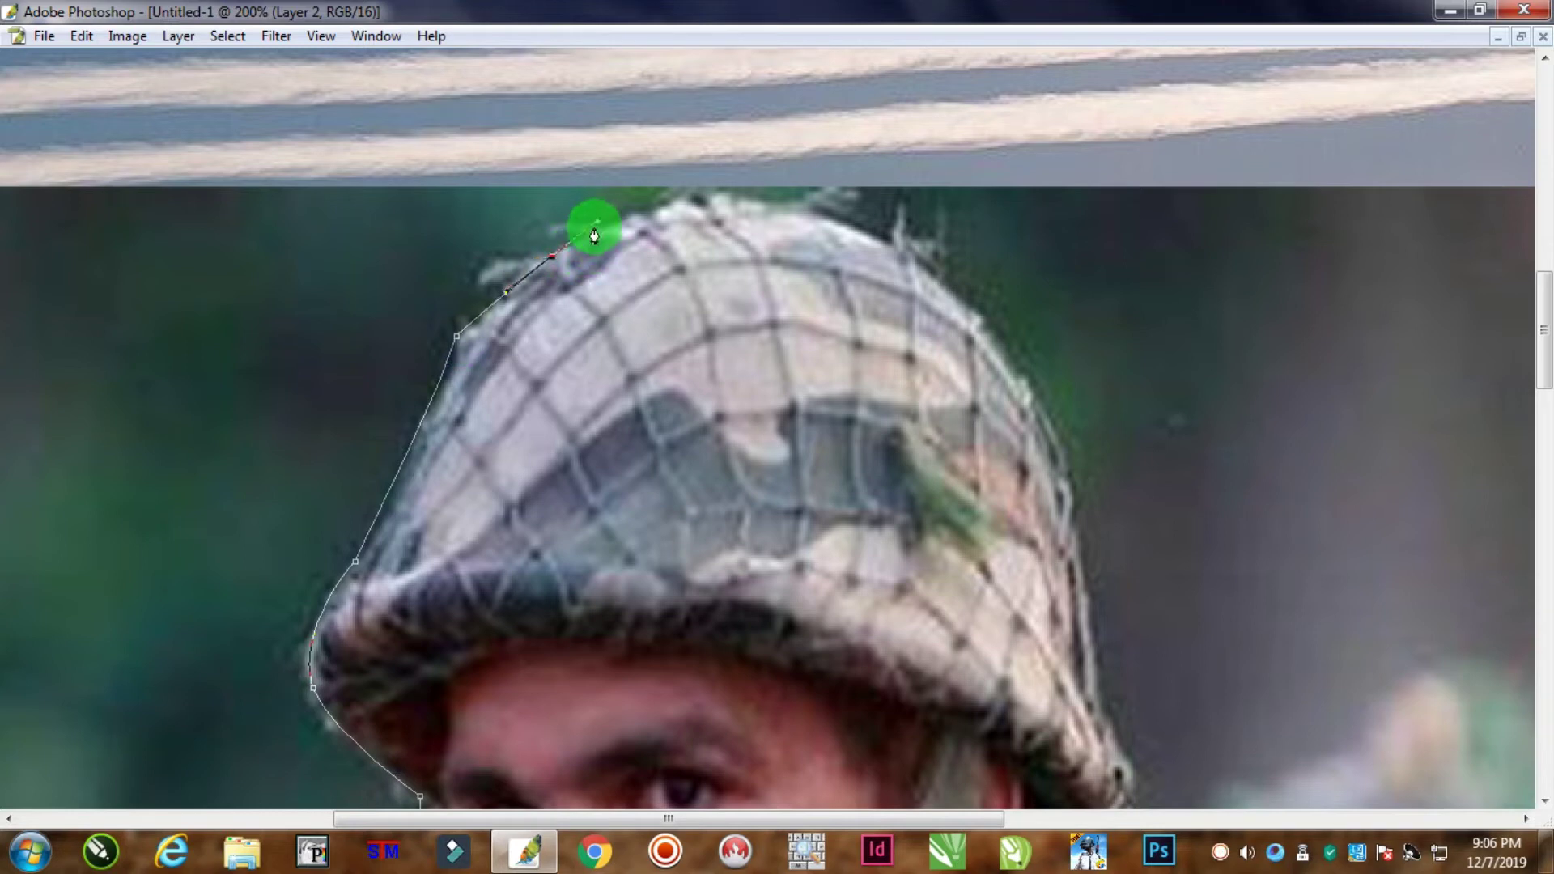
{"action": "left_click", "coordinate": [552, 257], "text": "alt"}
{"action": "left_click_drag", "start_coordinate": [749, 215], "coordinate": [790, 292]}
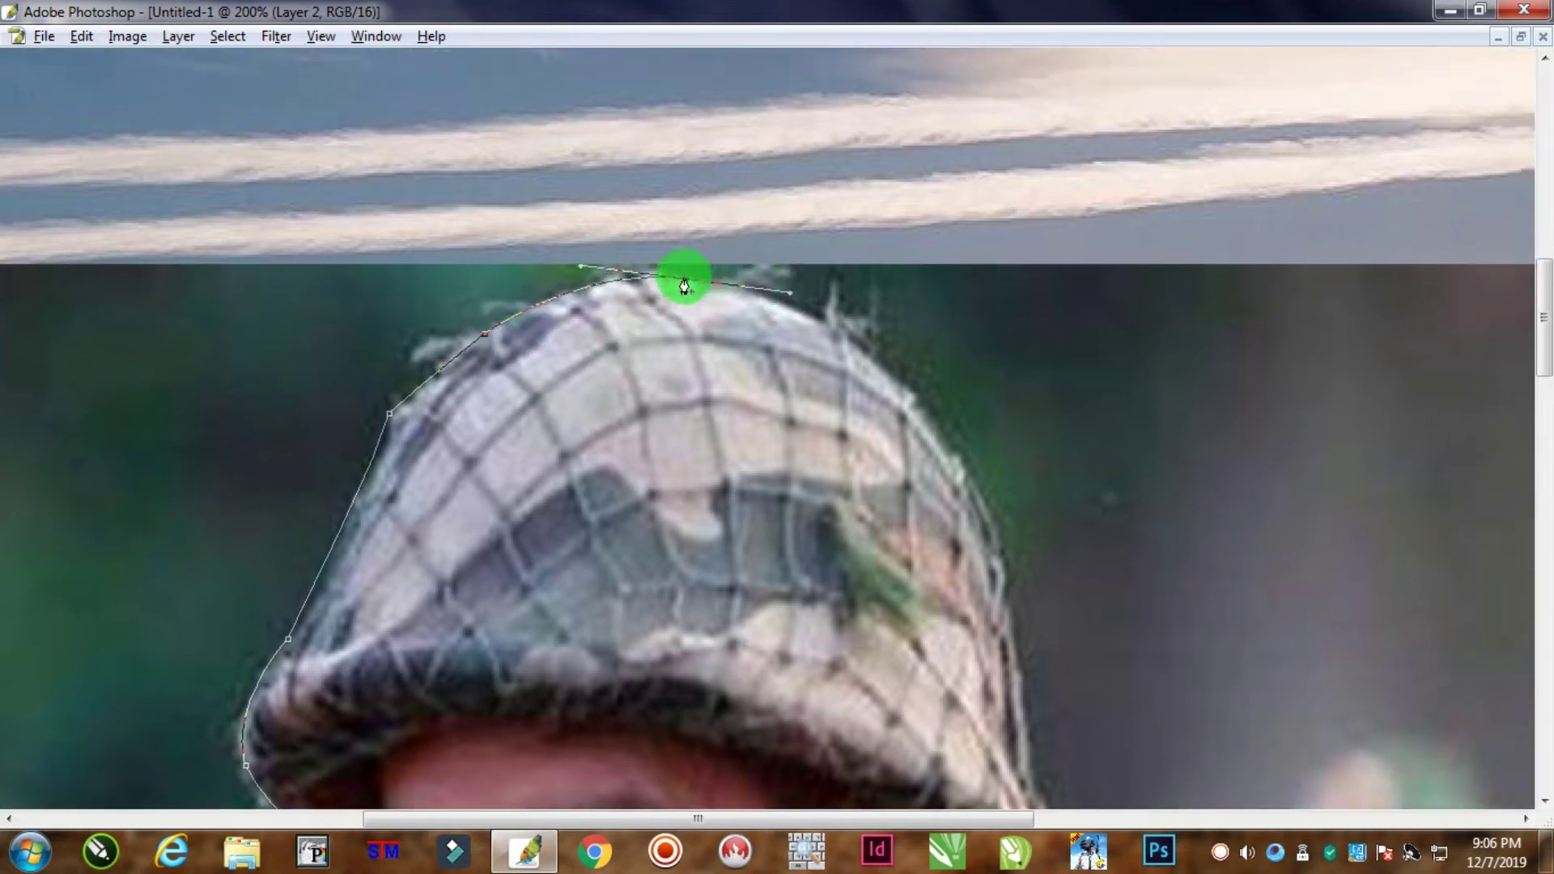
{"action": "left_click", "coordinate": [685, 283], "text": "alt"}
Trace the path down the back of the helmet and close it at the starting point on the collar
{"action": "left_click_drag", "start_coordinate": [939, 427], "coordinate": [1042, 582]}
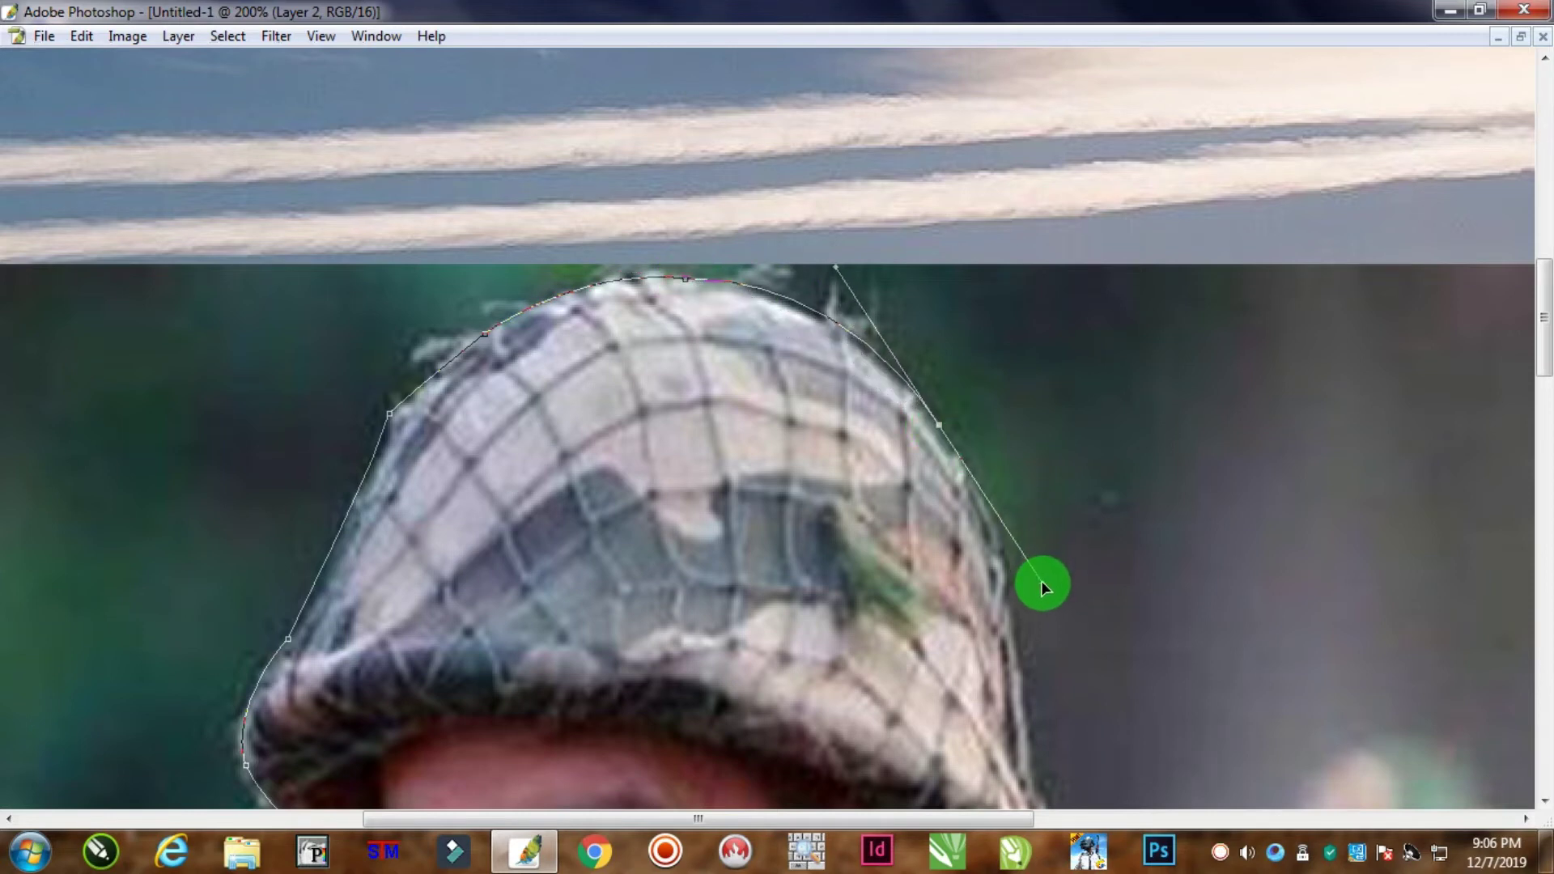
{"action": "left_click", "coordinate": [939, 427], "text": "alt"}
{"action": "left_click_drag", "start_coordinate": [1045, 641], "coordinate": [834, 405]}
{"action": "left_click", "coordinate": [840, 469], "text": "alt"}
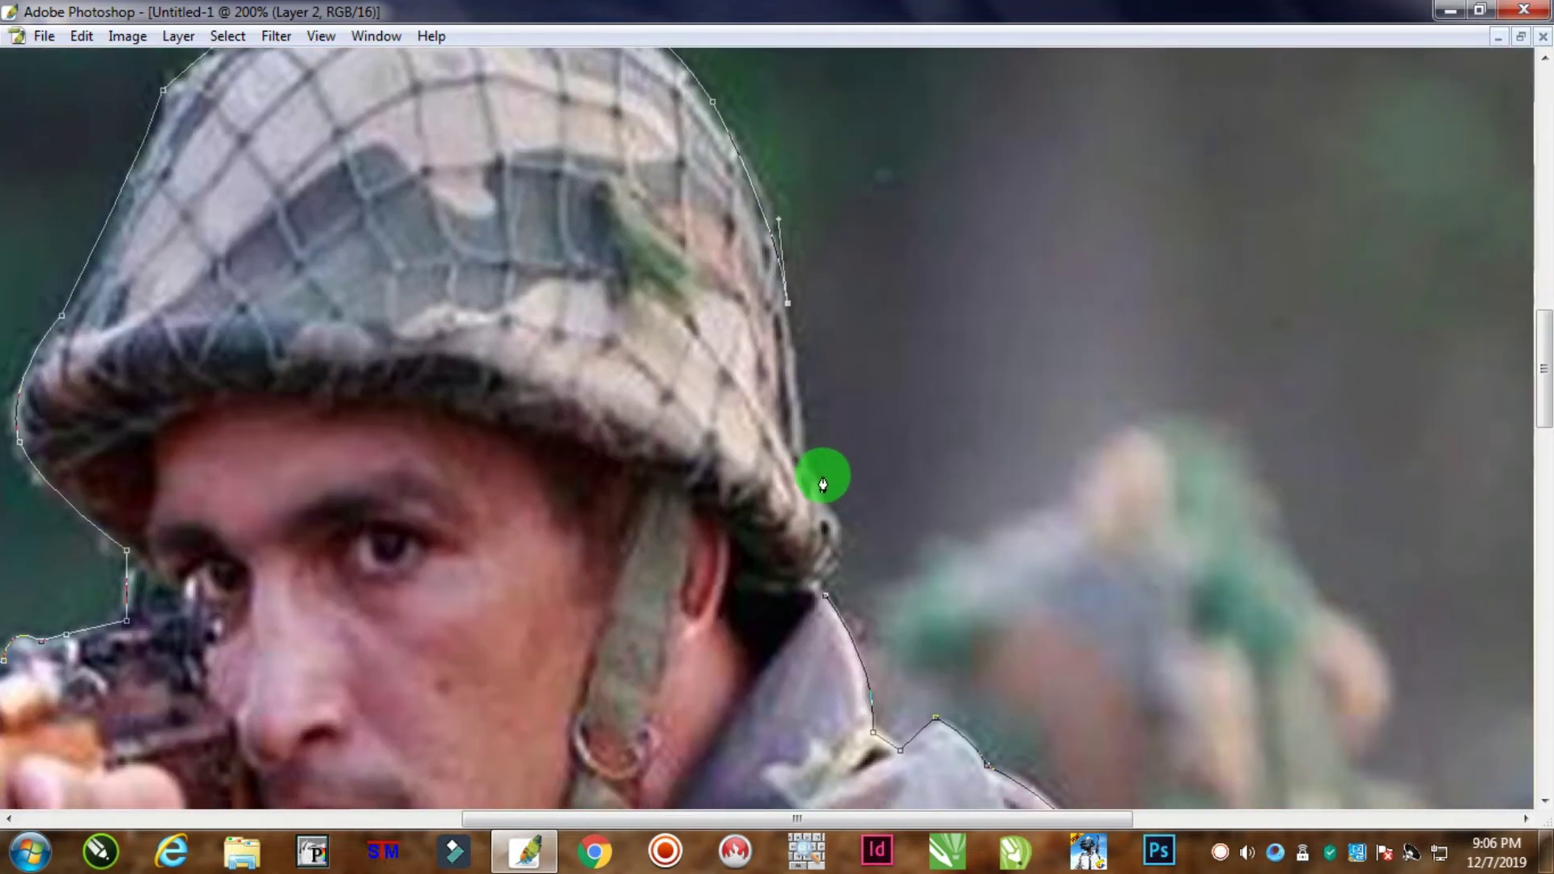
{"action": "left_click_drag", "start_coordinate": [816, 479], "coordinate": [826, 505]}
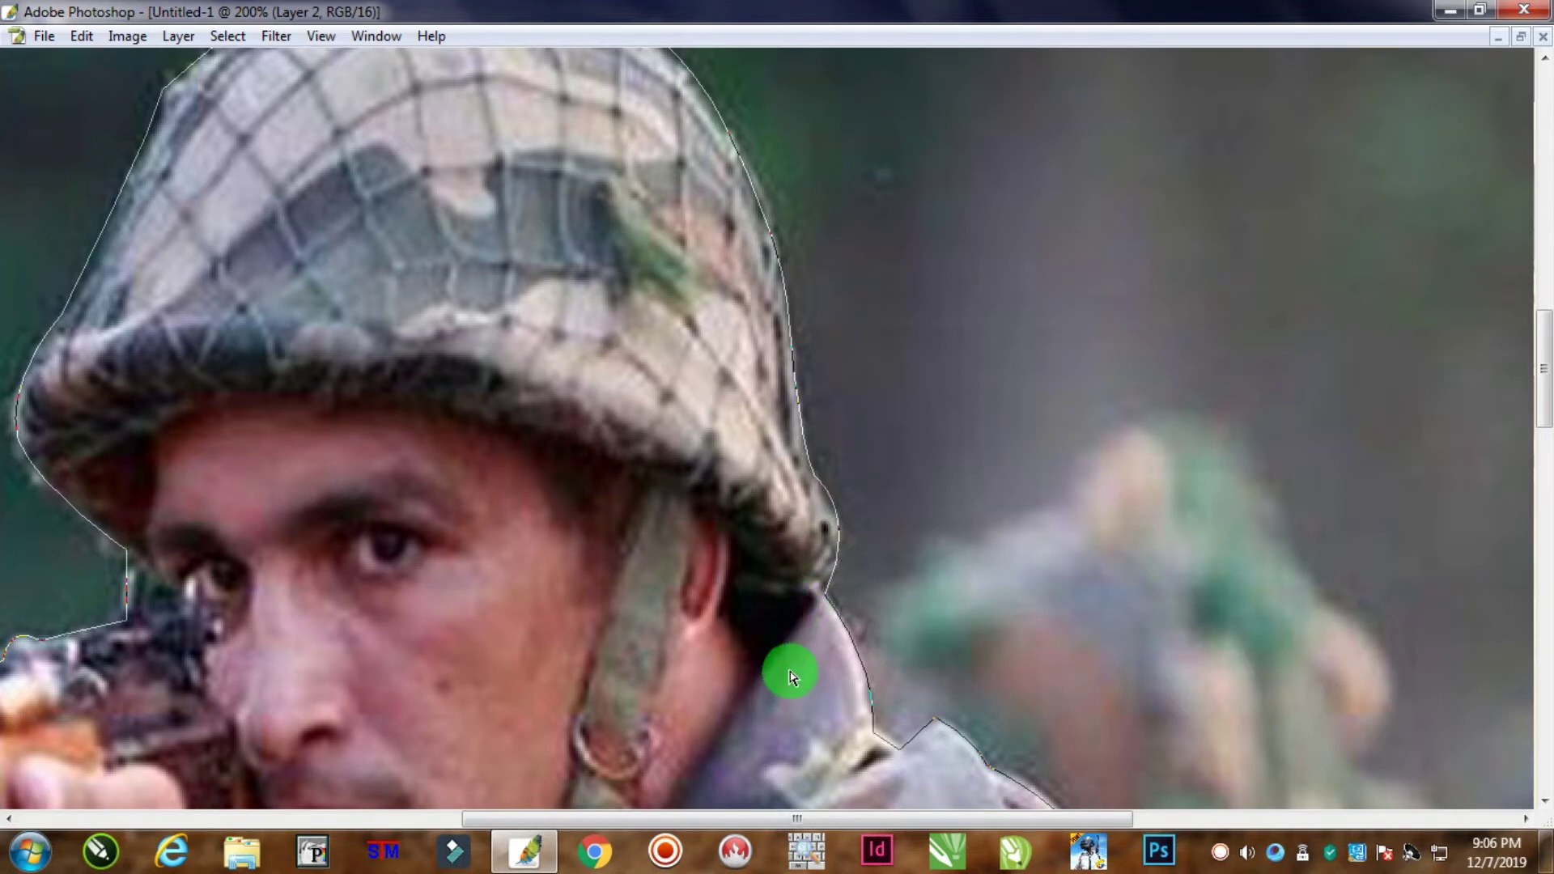
Turn the closed path around the soldier into a selection
{"action": "key", "text": "ctrl+minus"}
{"action": "key", "text": "ctrl+minus"}
{"action": "key", "text": "ctrl+minus"}
{"action": "key", "text": "ctrl+minus"}
{"action": "key", "text": "Tab"}
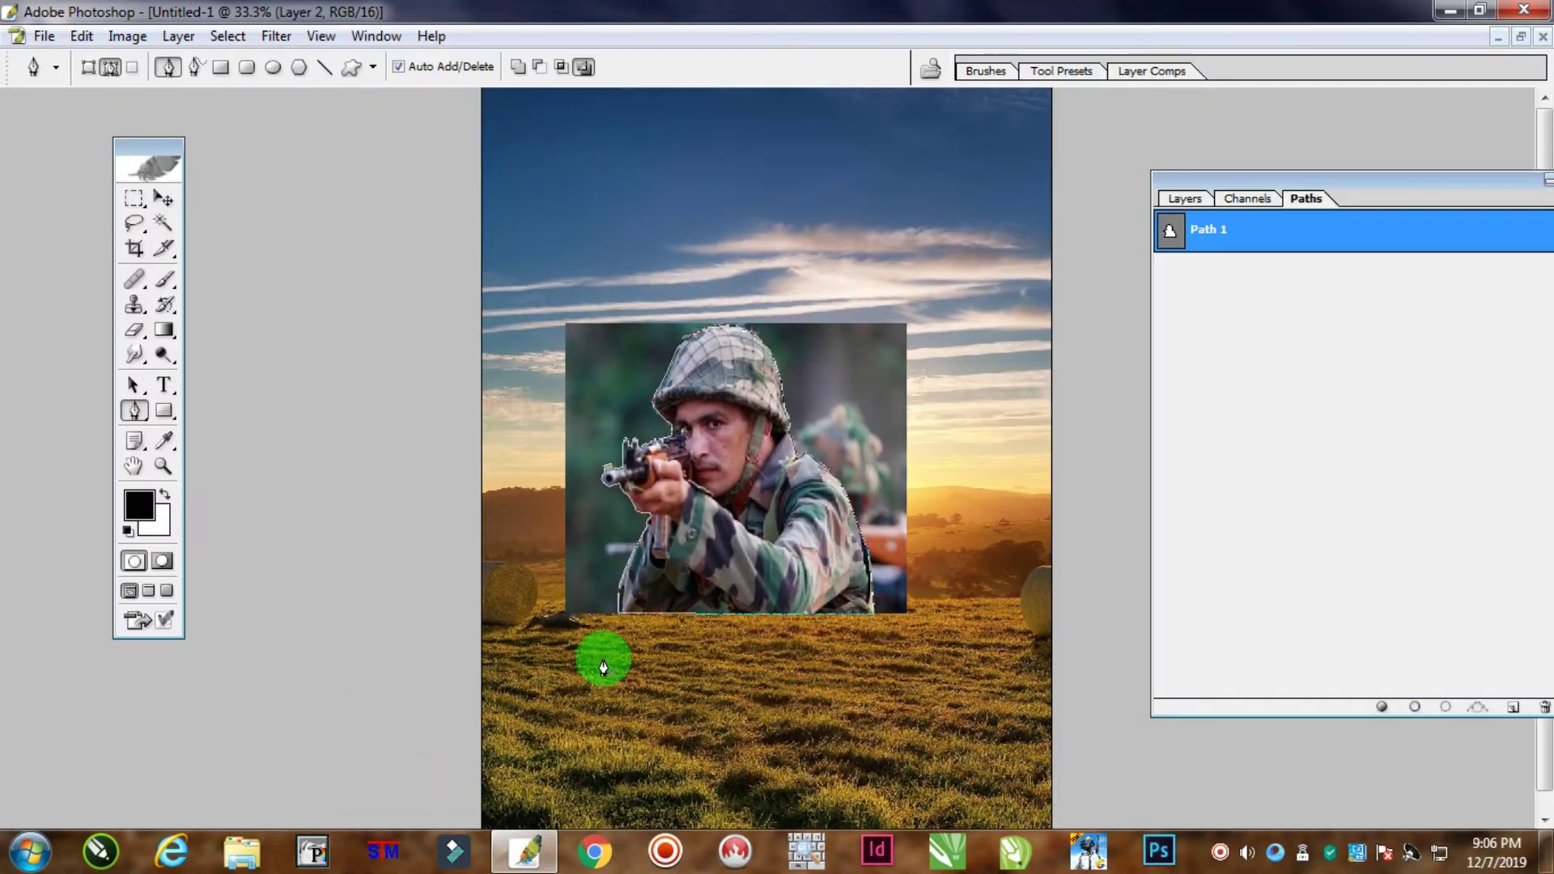
{"action": "key", "text": "ctrl+Return"}
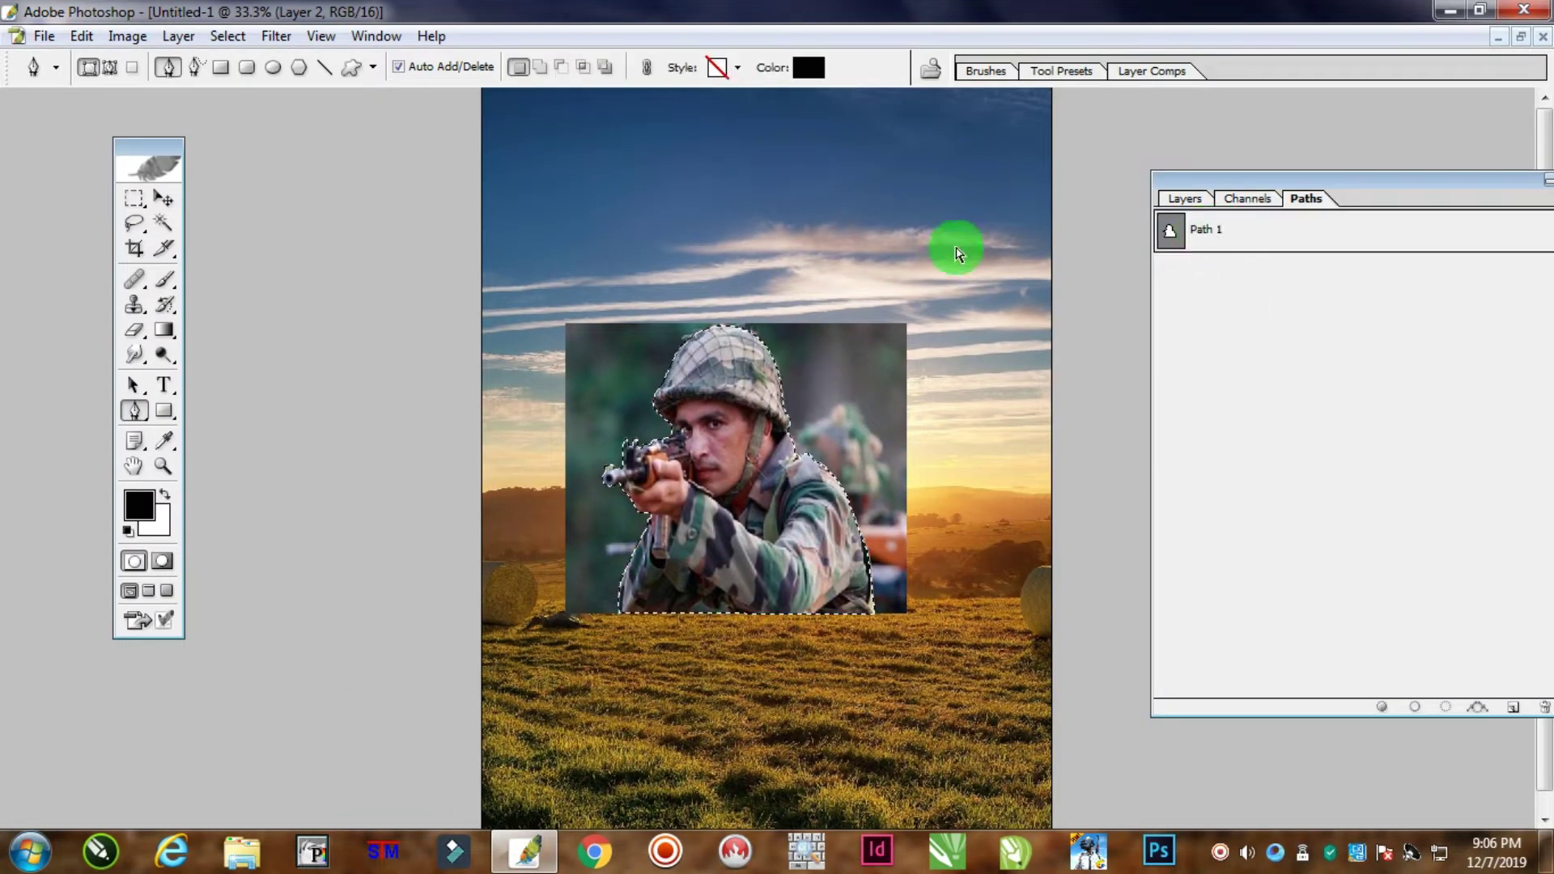
Feather the soldier selection with a radius of 2 pixels
{"action": "key", "text": "ctrl+plus"}
{"action": "key", "text": "ctrl+plus"}
{"action": "key", "text": "ctrl+plus"}
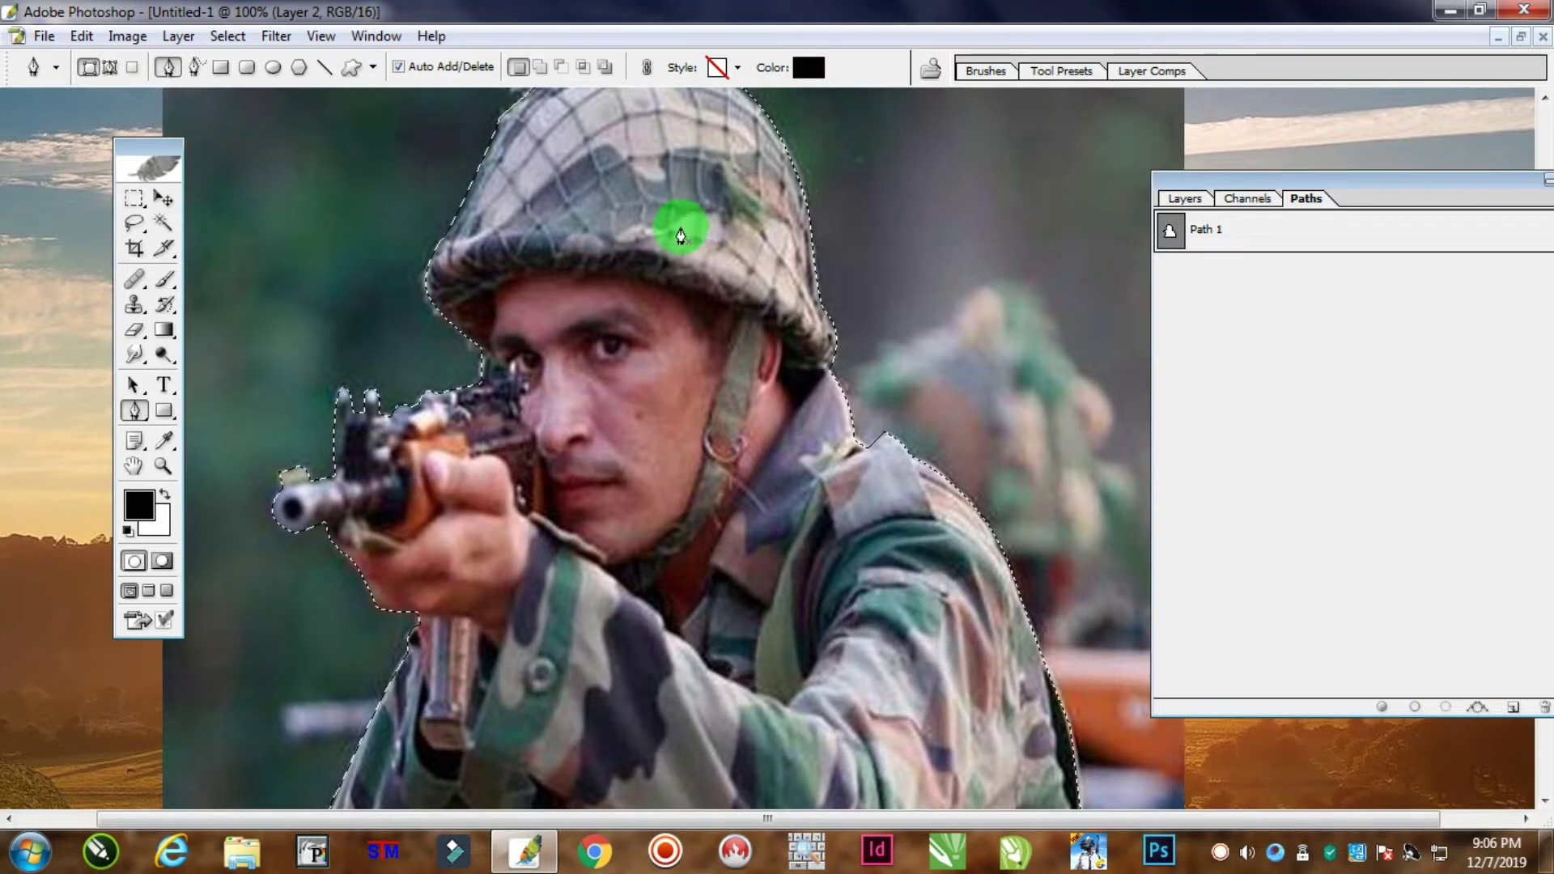
{"action": "left_click", "coordinate": [226, 37]}
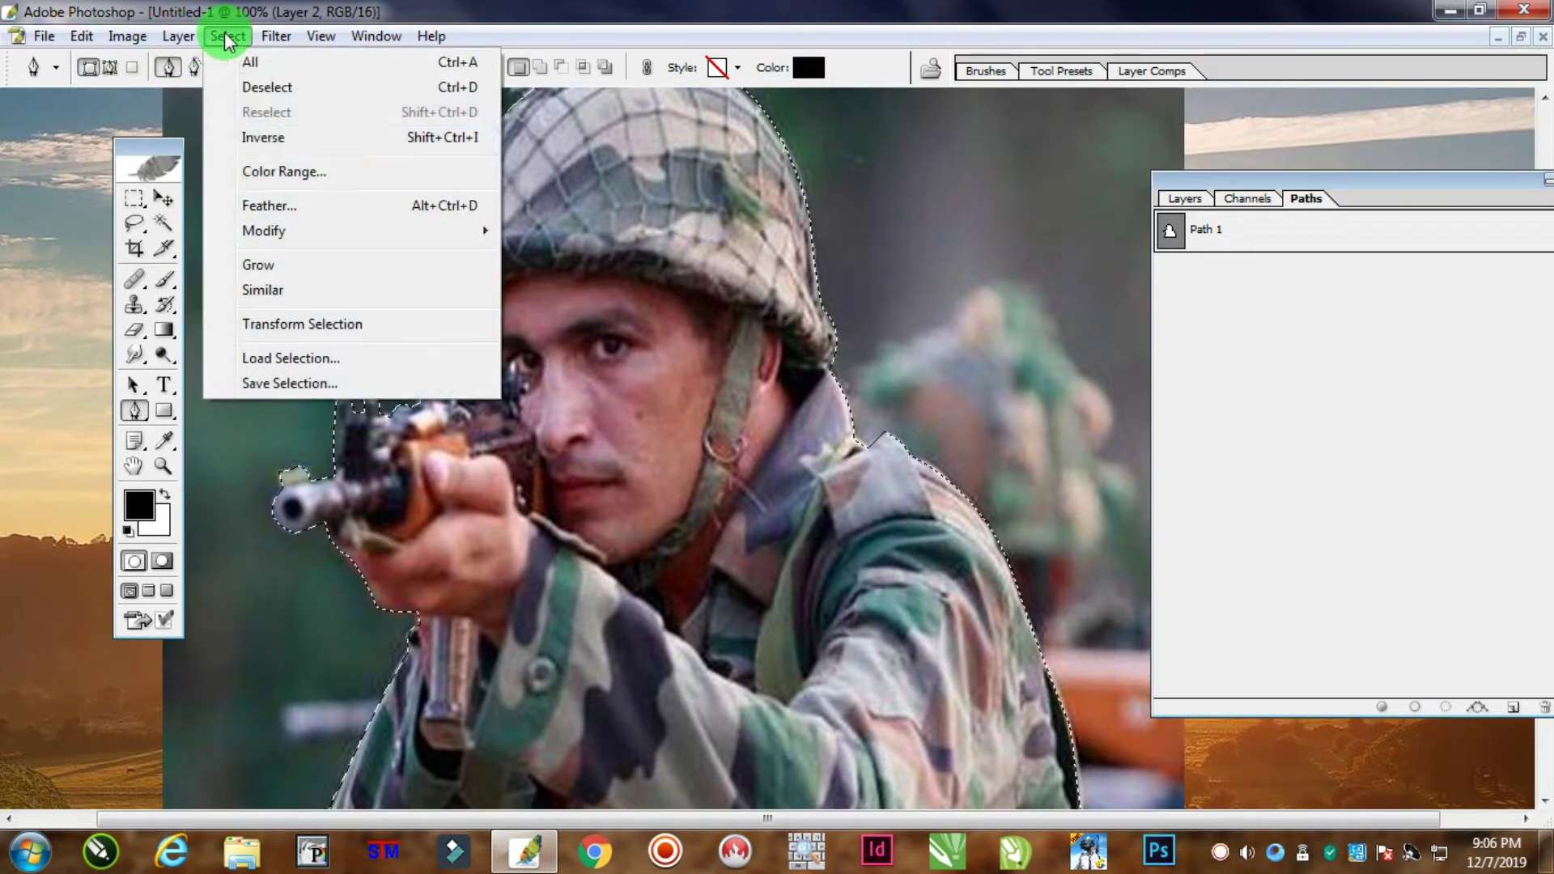
{"action": "left_click", "coordinate": [267, 209]}
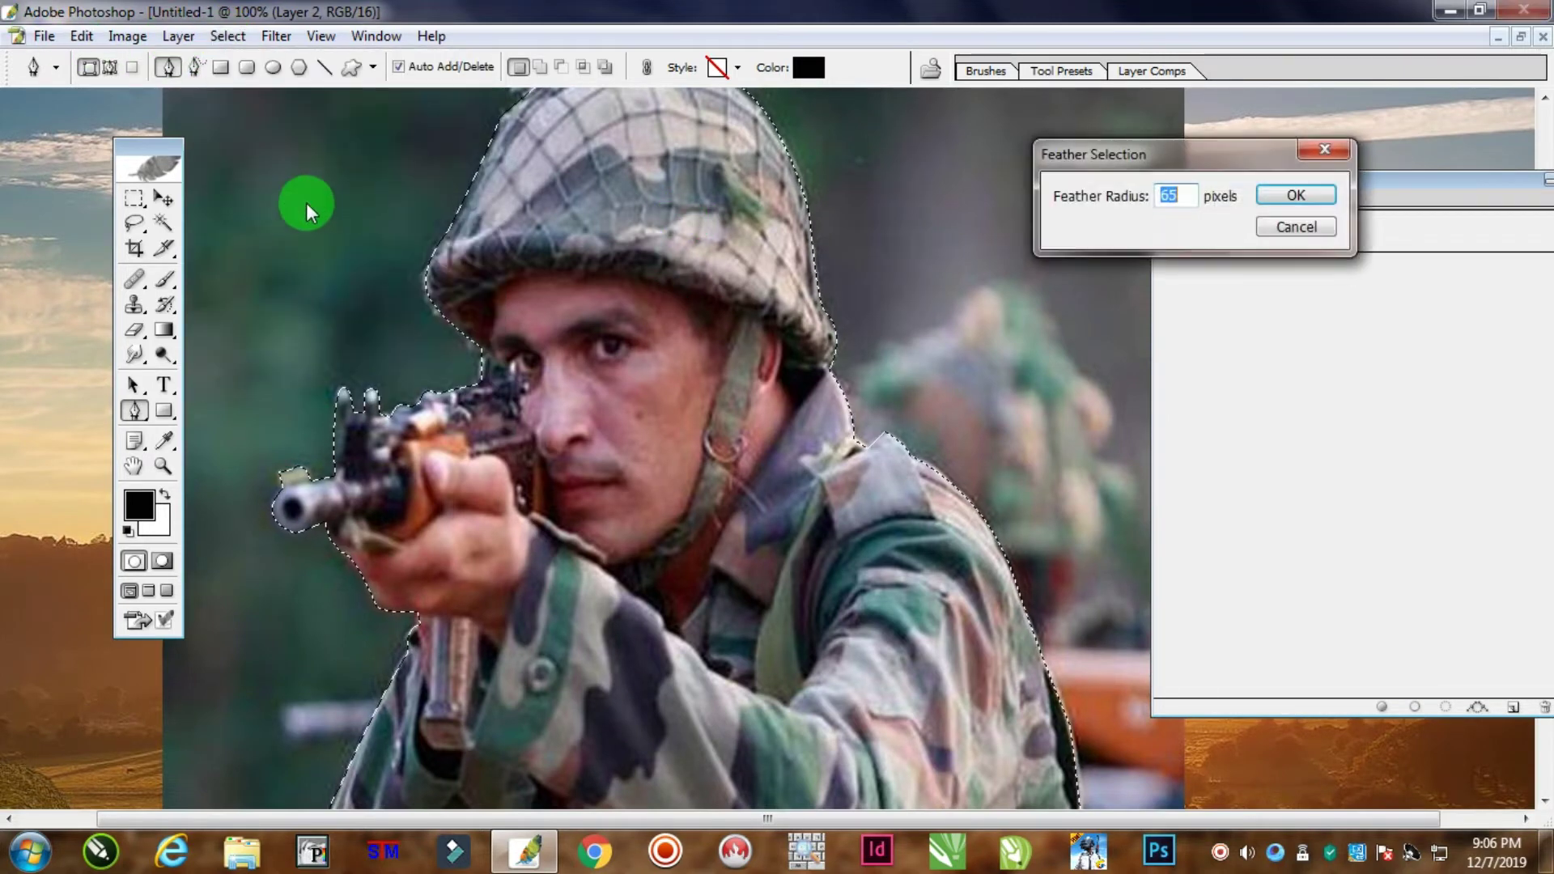
{"action": "type", "text": "8"}
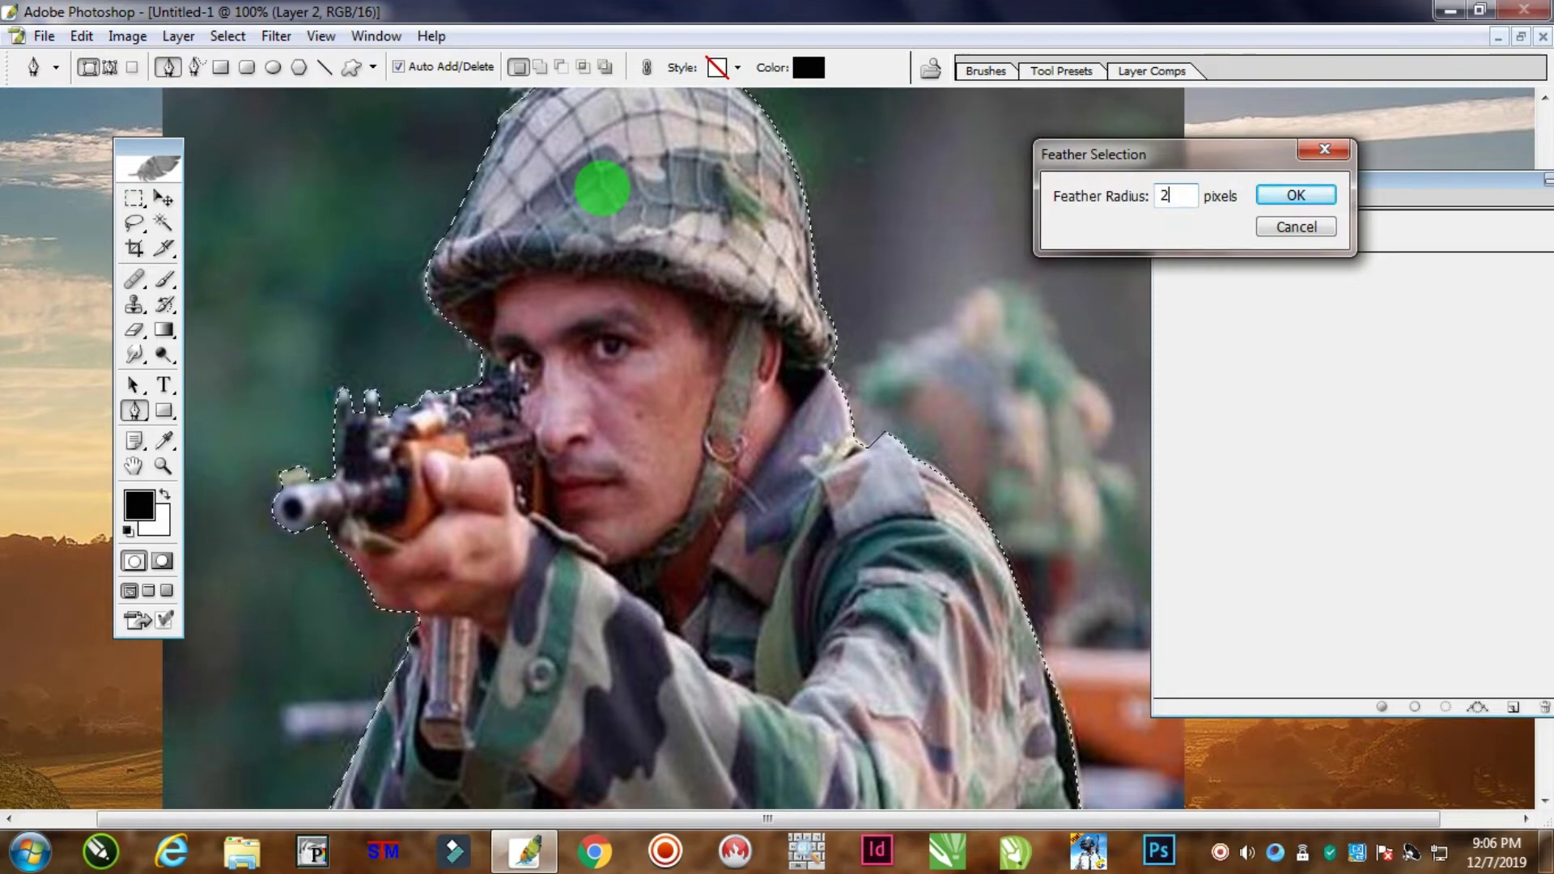
{"action": "key", "text": "Return"}
Invert the feathered selection, delete the photo background around the soldier, and deselect
{"action": "key", "text": "ctrl+minus"}
{"action": "key", "text": "ctrl+minus"}
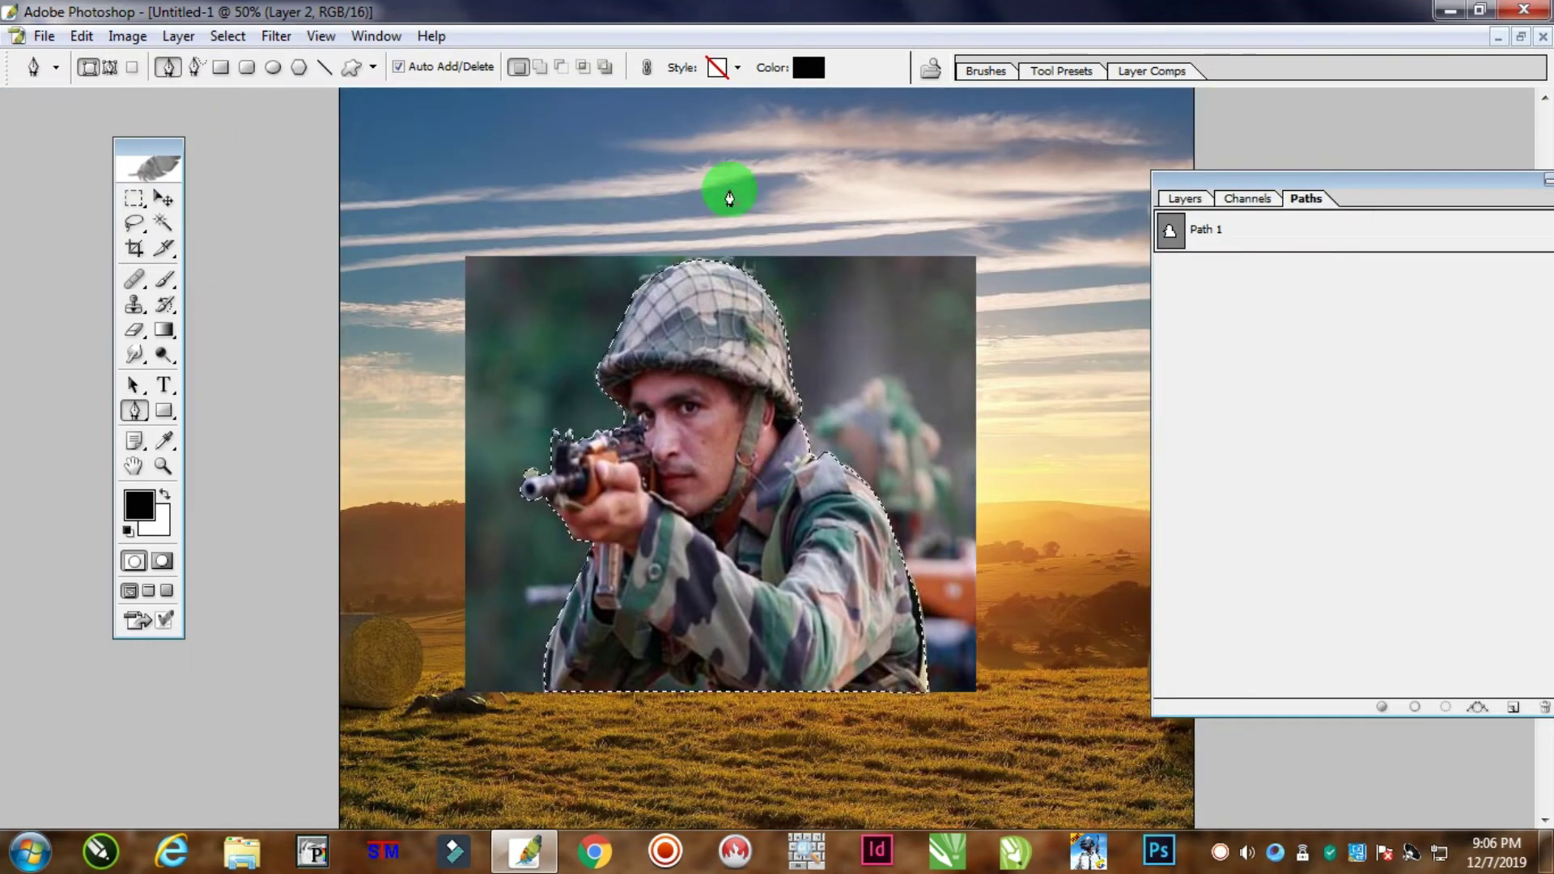
{"action": "left_click", "coordinate": [227, 36]}
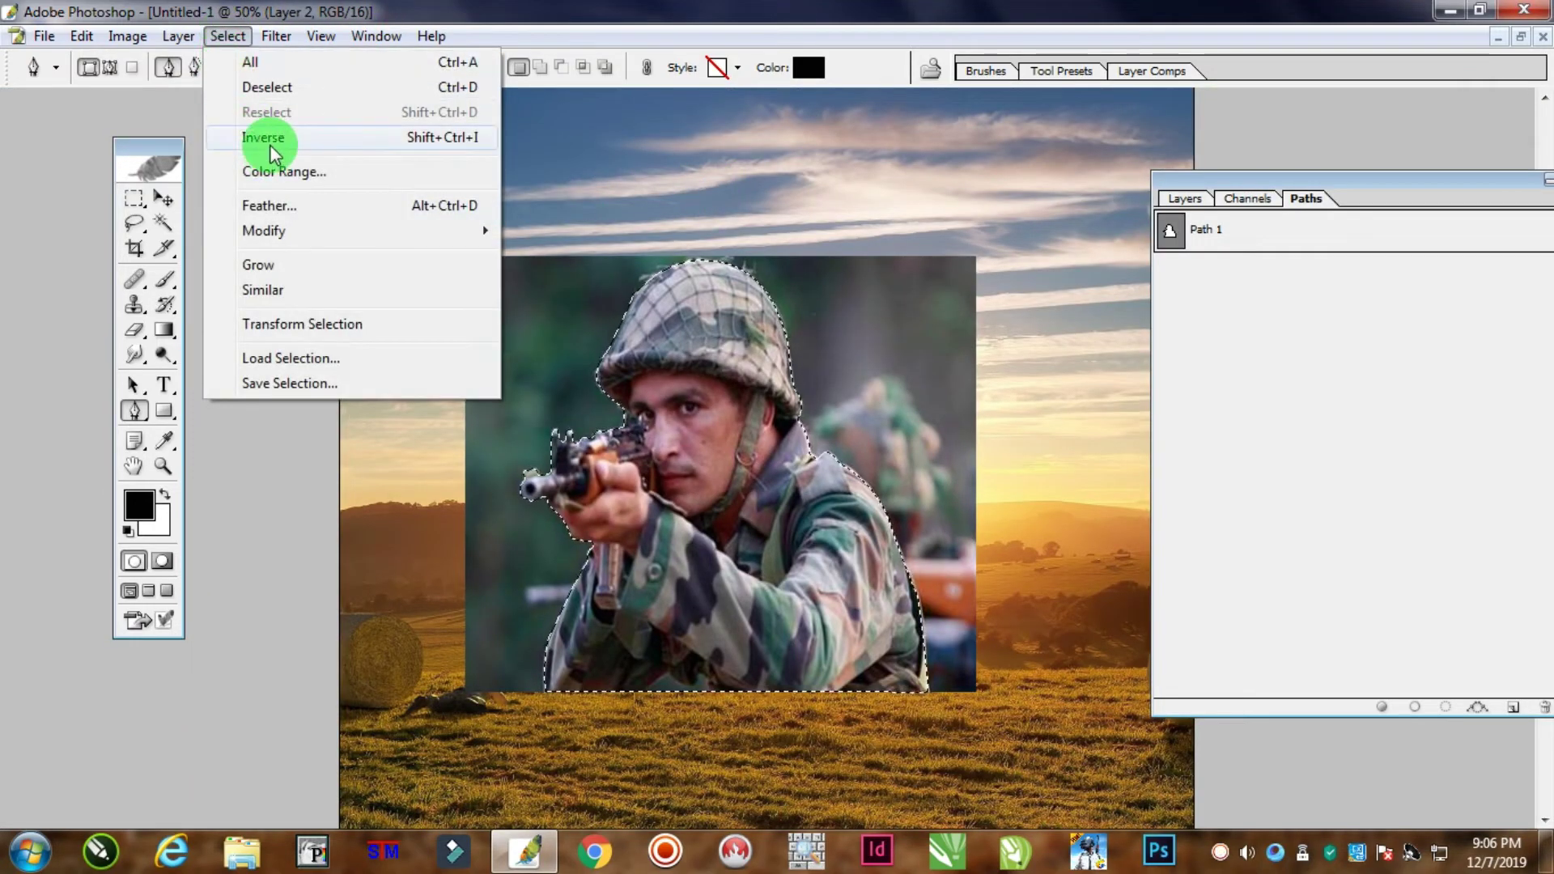
{"action": "left_click", "coordinate": [390, 139]}
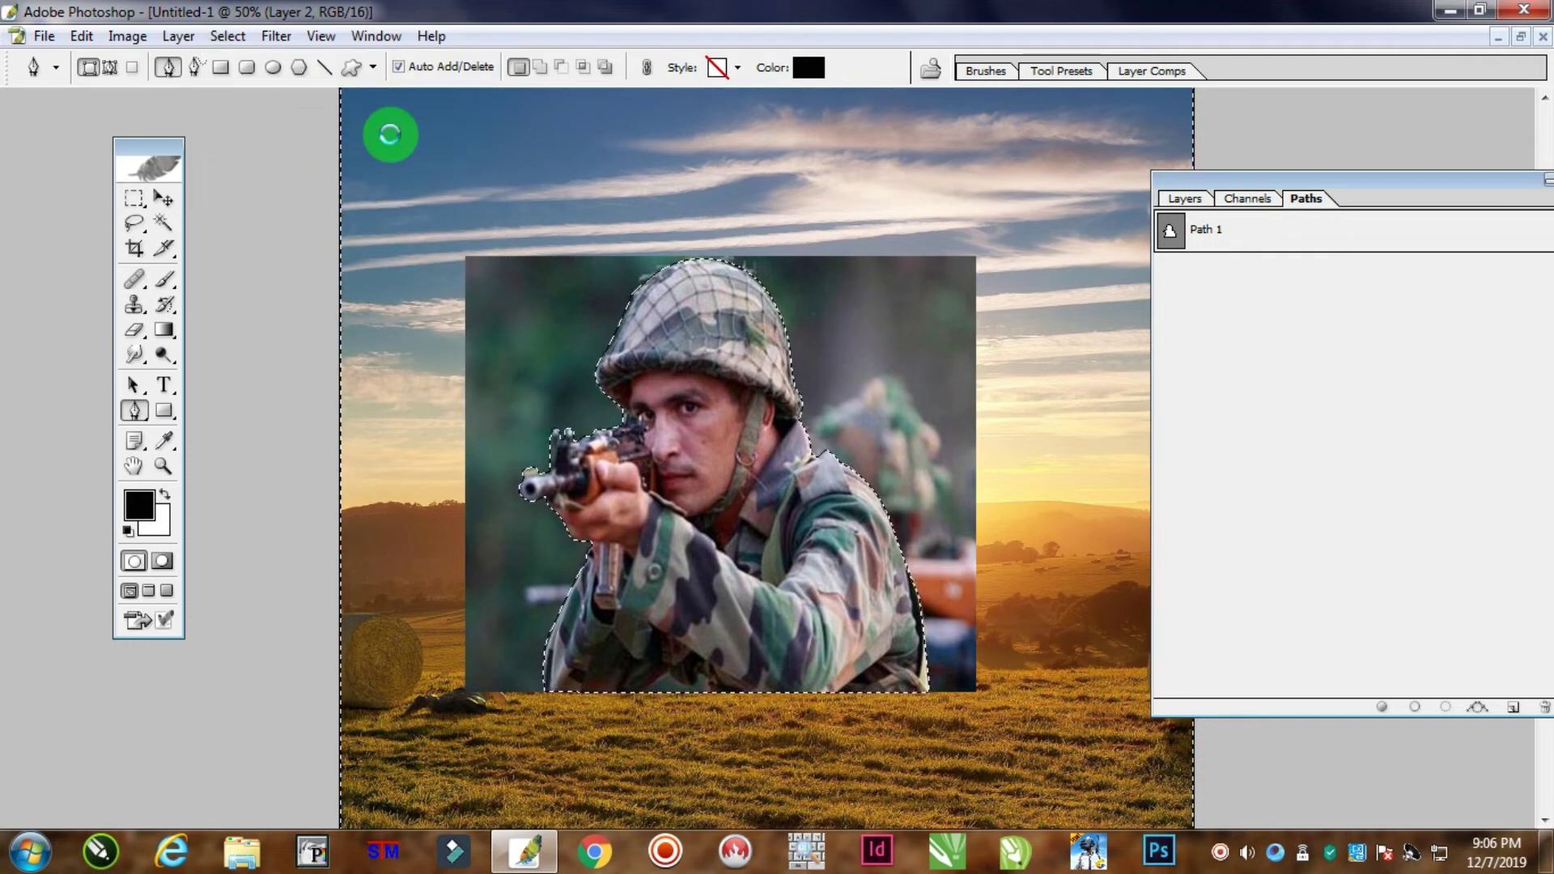
{"action": "key", "text": "Delete"}
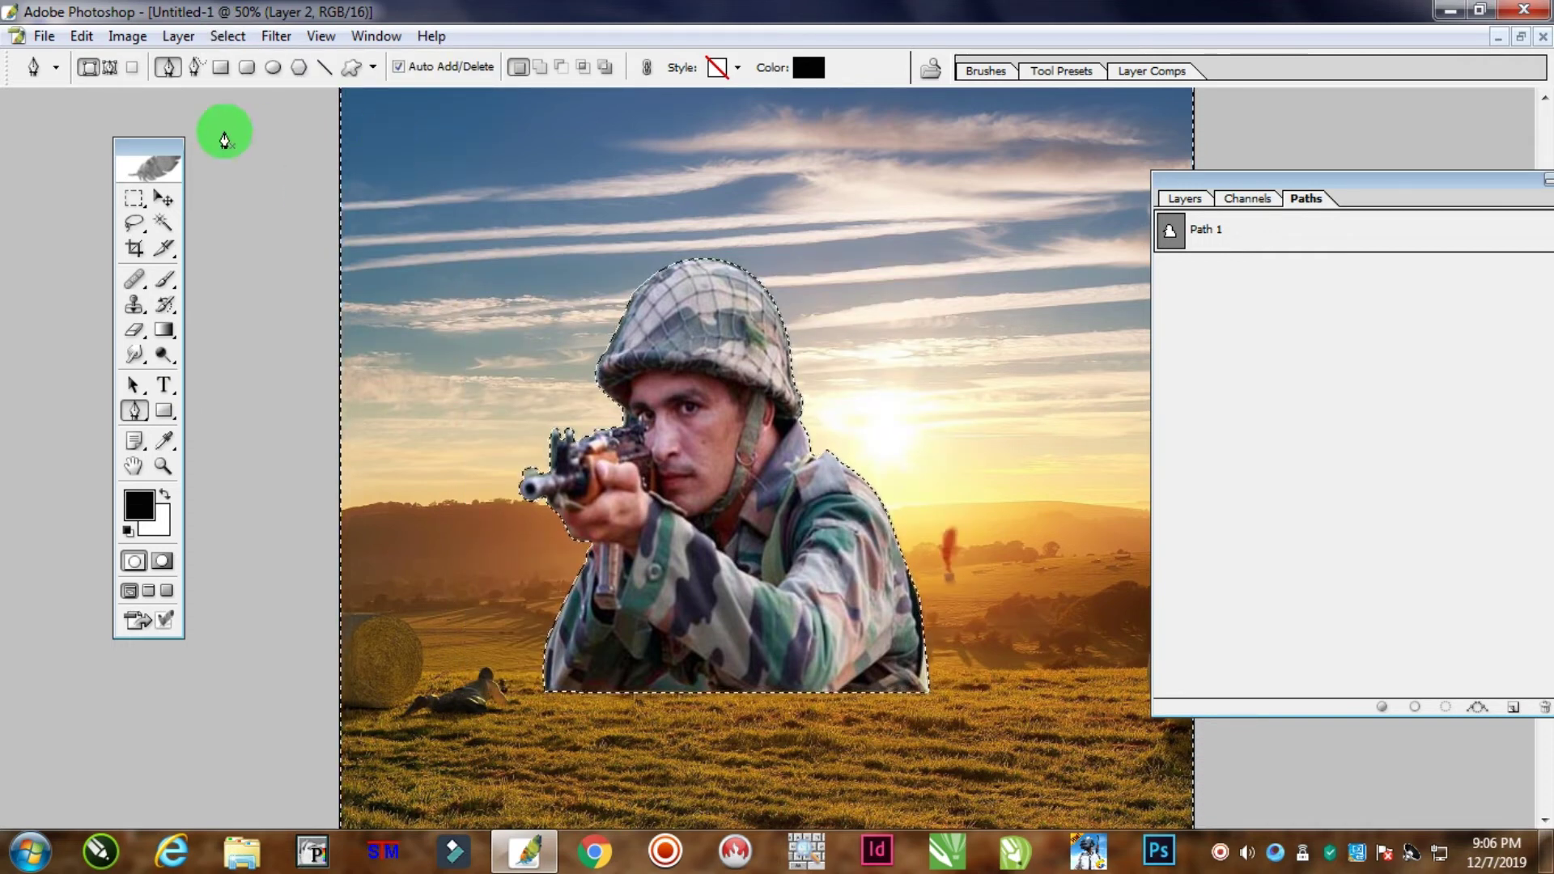
{"action": "key", "text": "ctrl+d"}
Shift the cut-out soldier slightly up and to the right, and bring the layer list into view beside the canvas
{"action": "left_click", "coordinate": [163, 198]}
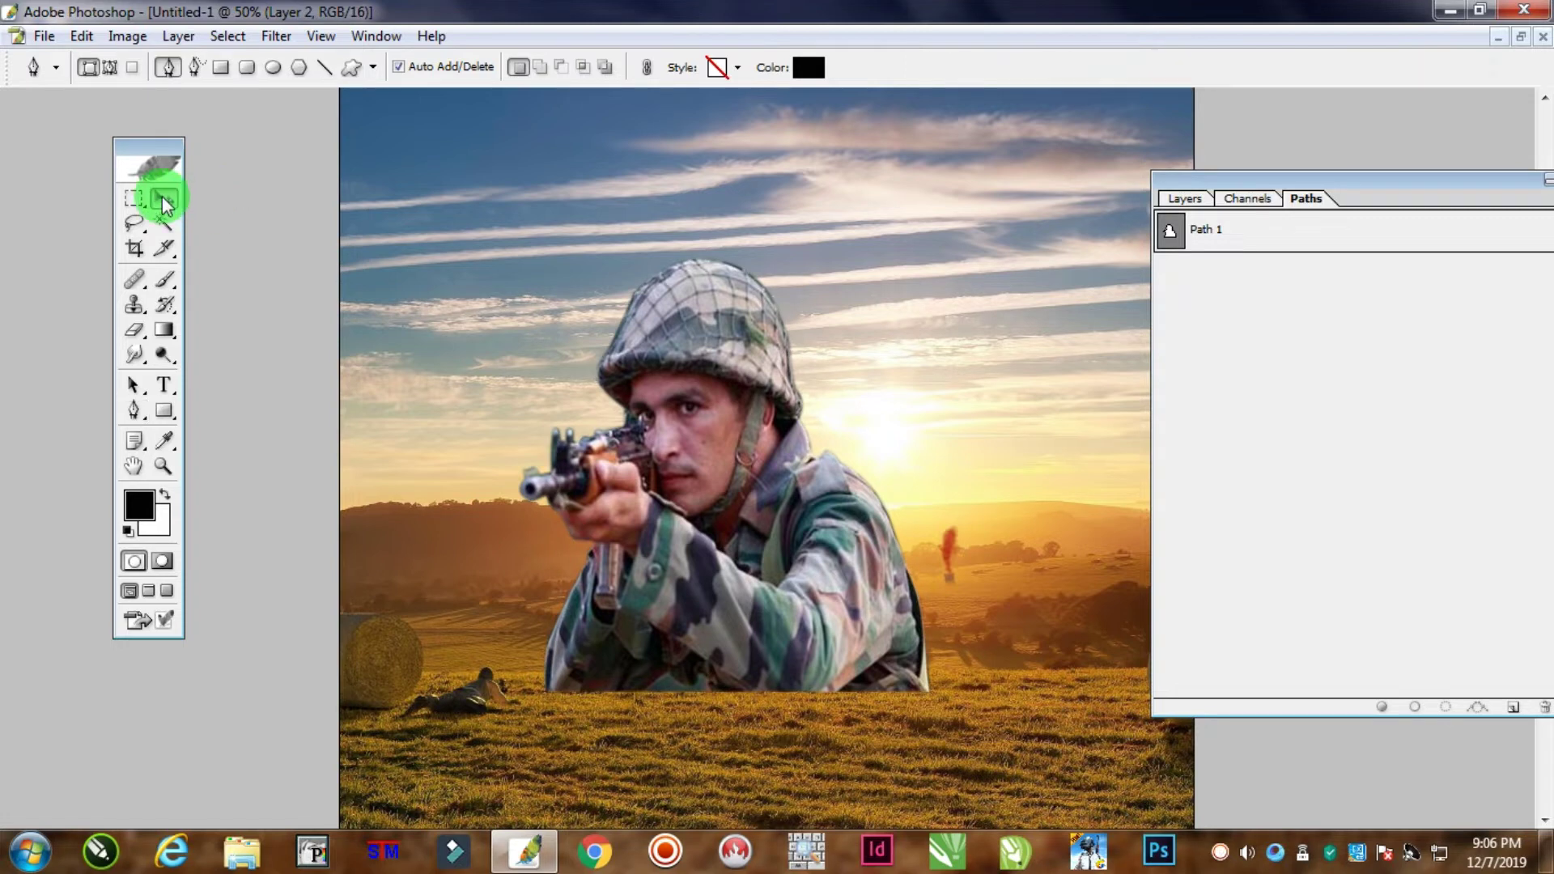
{"action": "mouse_move", "coordinate": [647, 344]}
{"action": "left_mouse_down"}
{"action": "mouse_move", "coordinate": [715, 341]}
{"action": "mouse_move", "coordinate": [735, 322]}
{"action": "mouse_move", "coordinate": [661, 324]}
{"action": "left_mouse_up"}
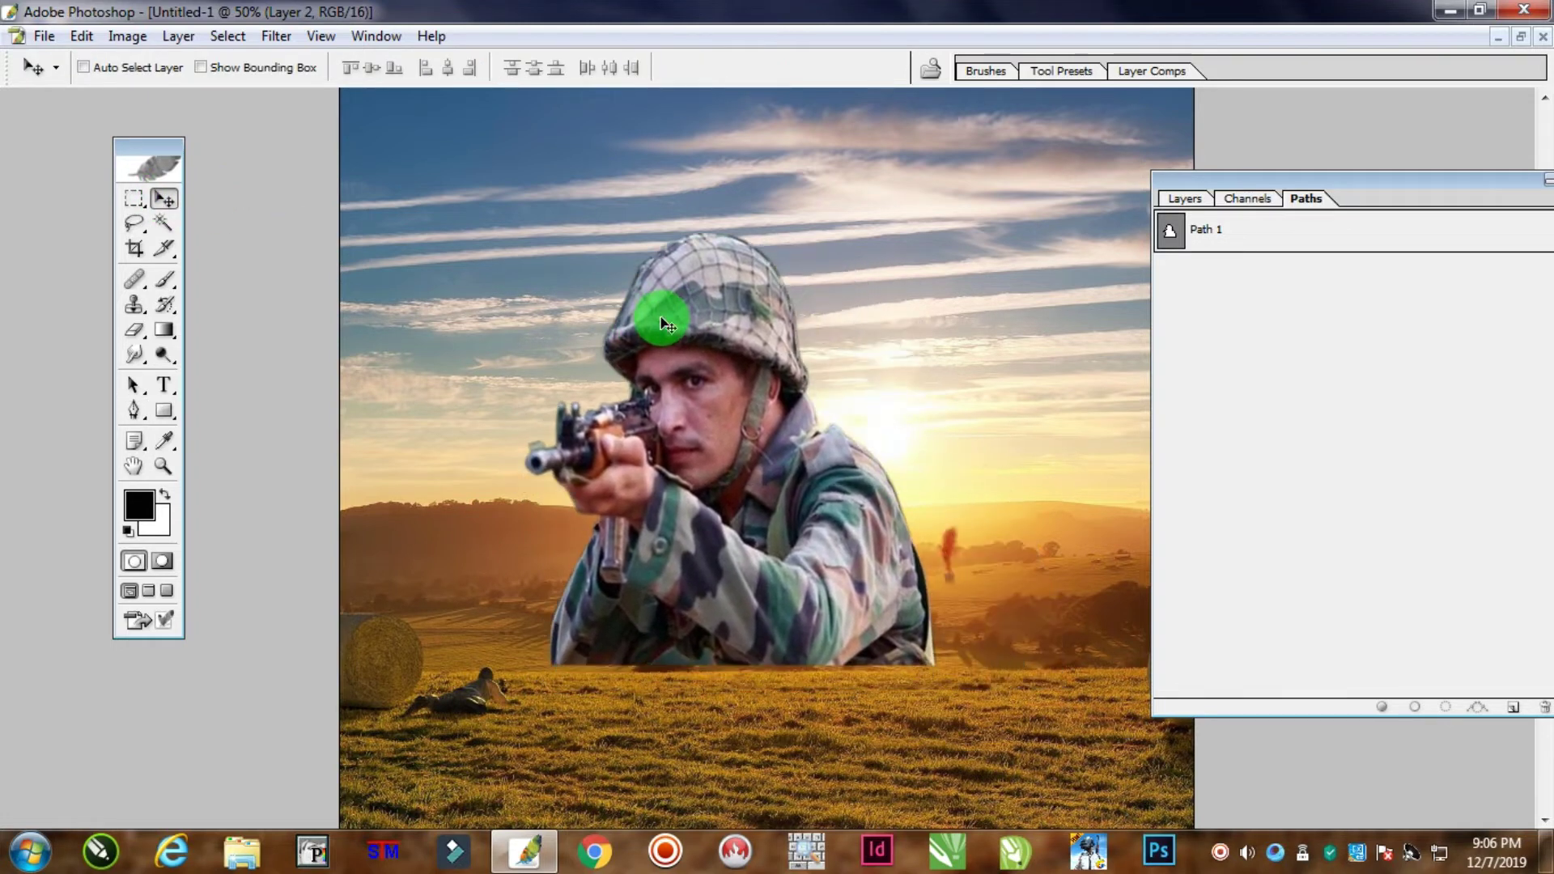
{"action": "left_click", "coordinate": [1183, 198]}
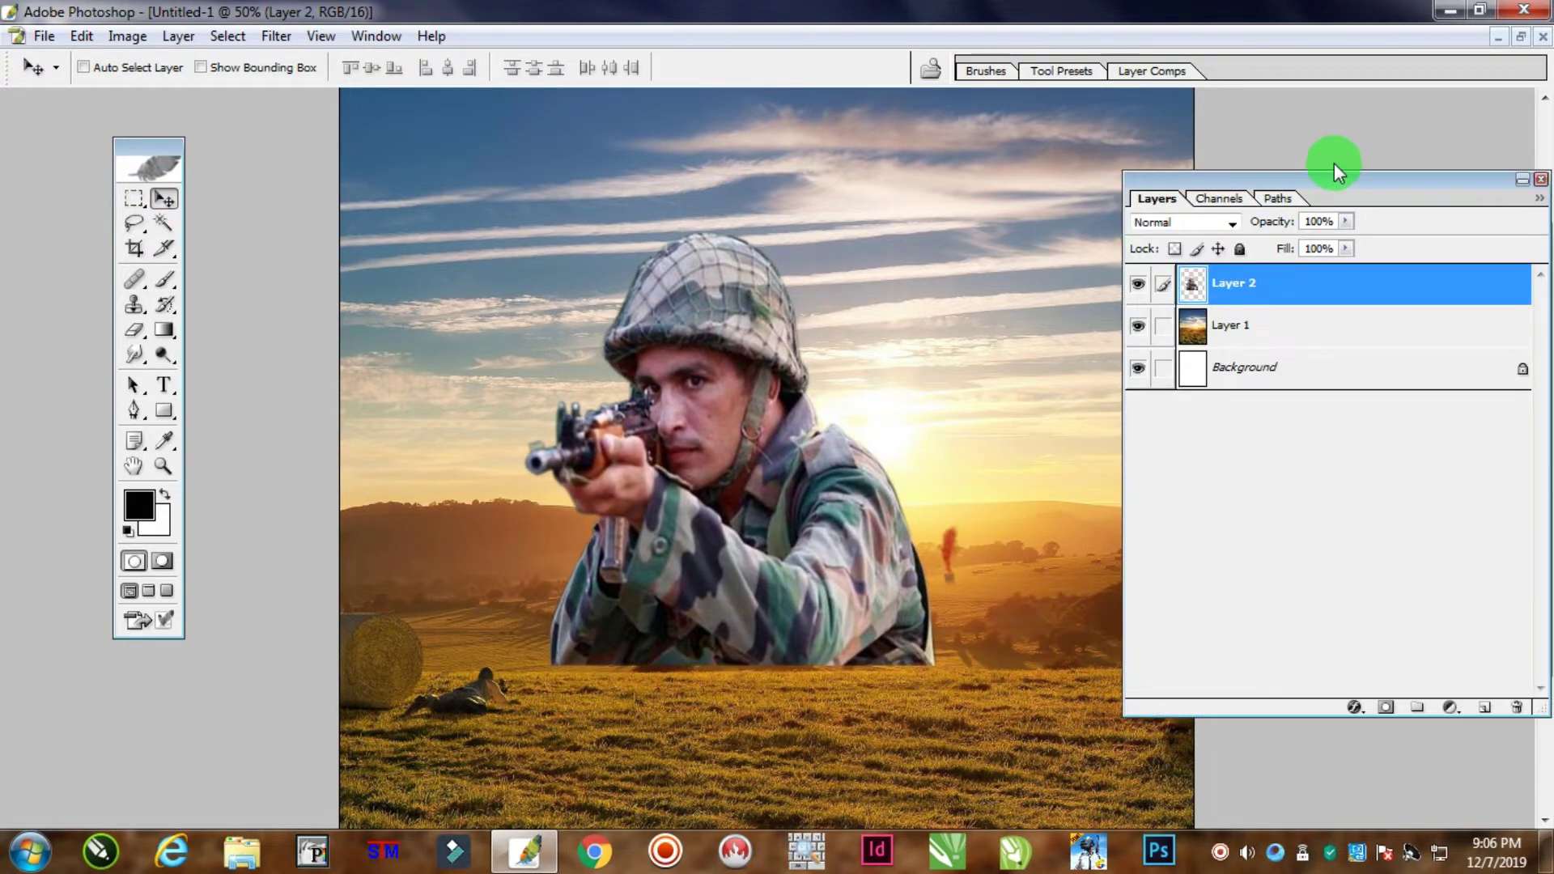
{"action": "left_click_drag", "start_coordinate": [1333, 164], "coordinate": [1365, 153]}
Enlarge the soldier layer proportionally with Free Transform and move it up so that it ends just below the horizon
{"action": "key", "text": "ctrl+minus"}
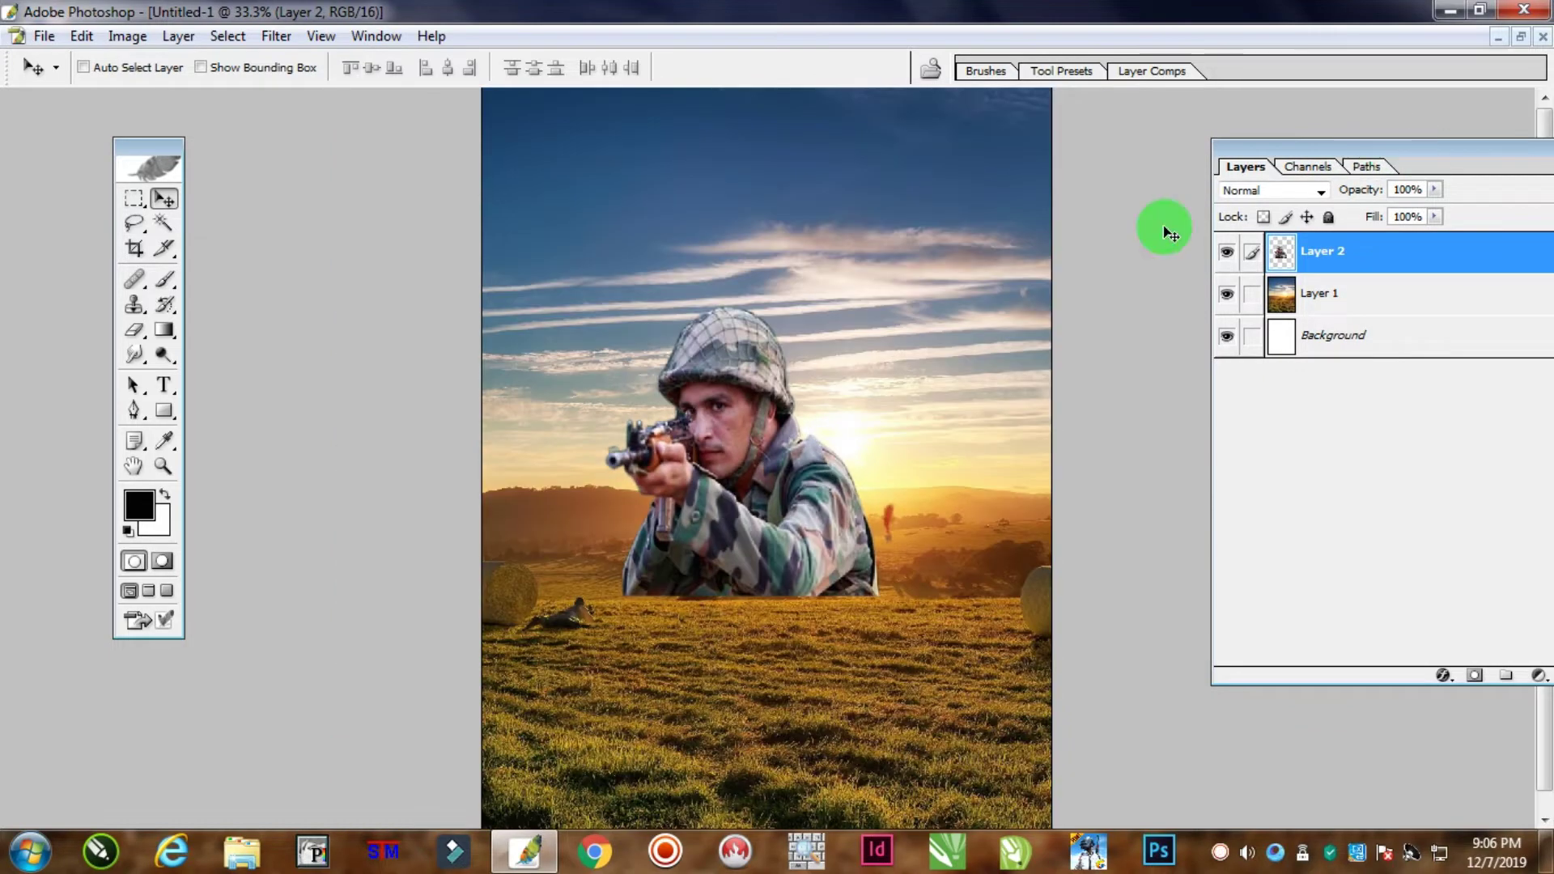
{"action": "key", "text": "ctrl+t"}
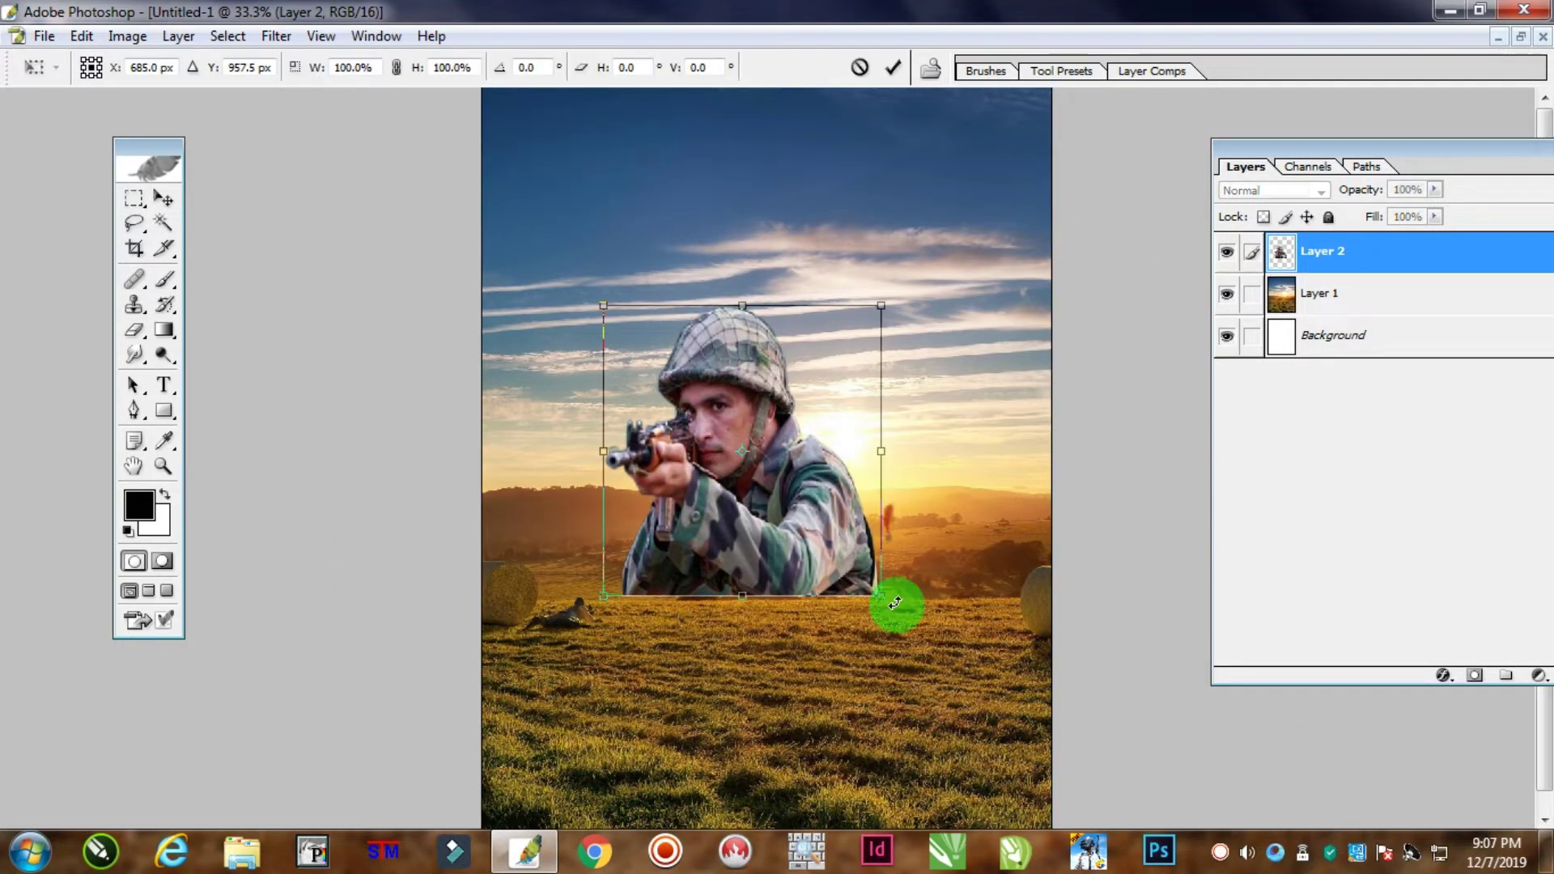
{"action": "left_click_drag", "start_coordinate": [882, 599], "coordinate": [975, 687]}
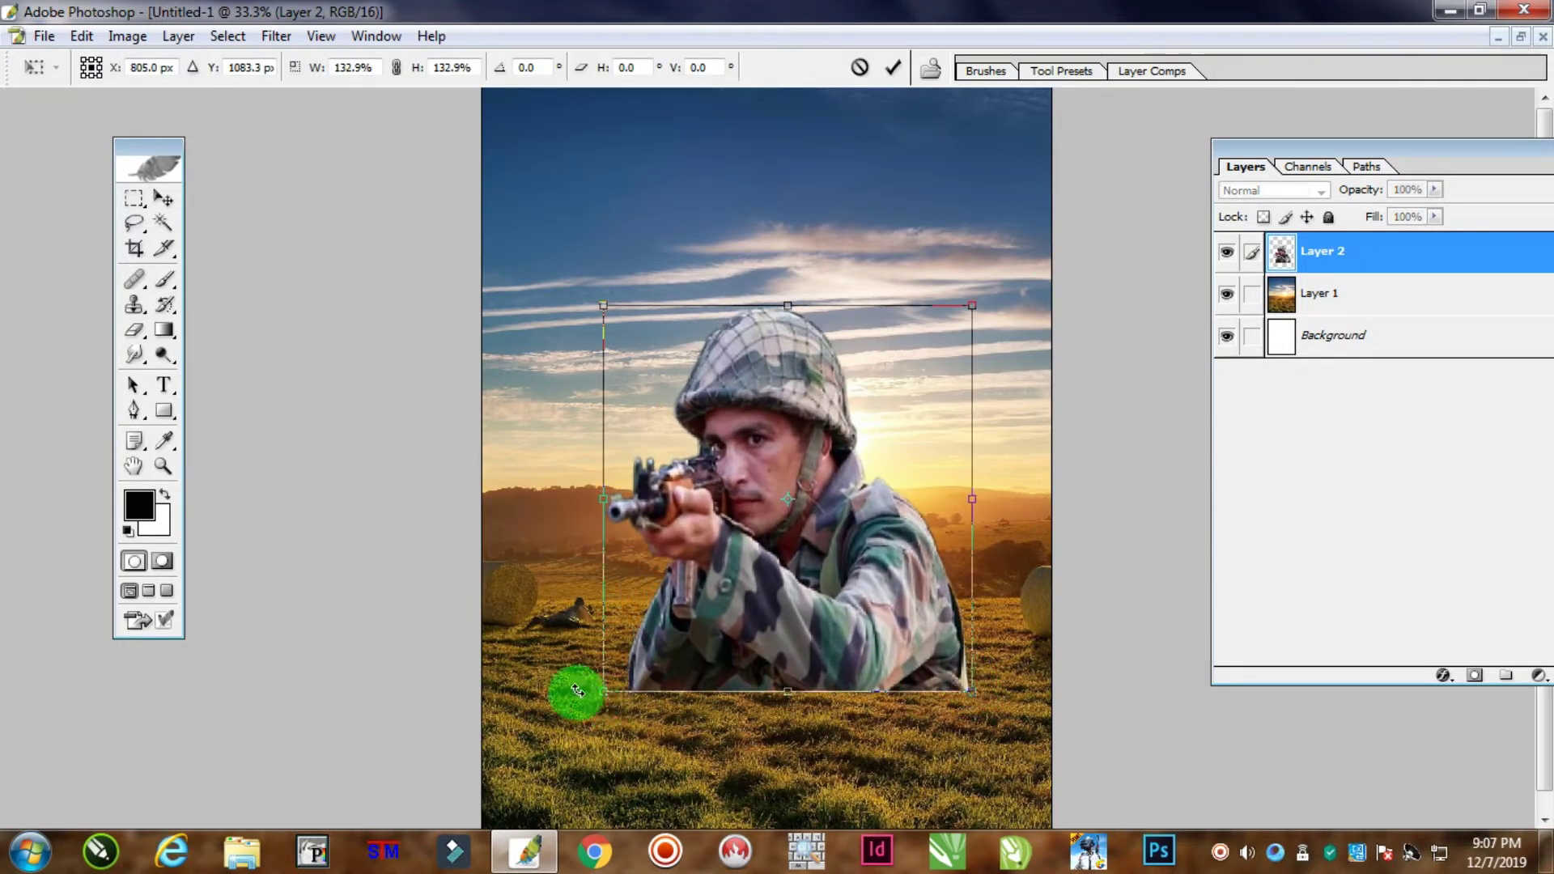
{"action": "left_click_drag", "start_coordinate": [597, 693], "coordinate": [555, 721]}
{"action": "key", "text": "Return"}
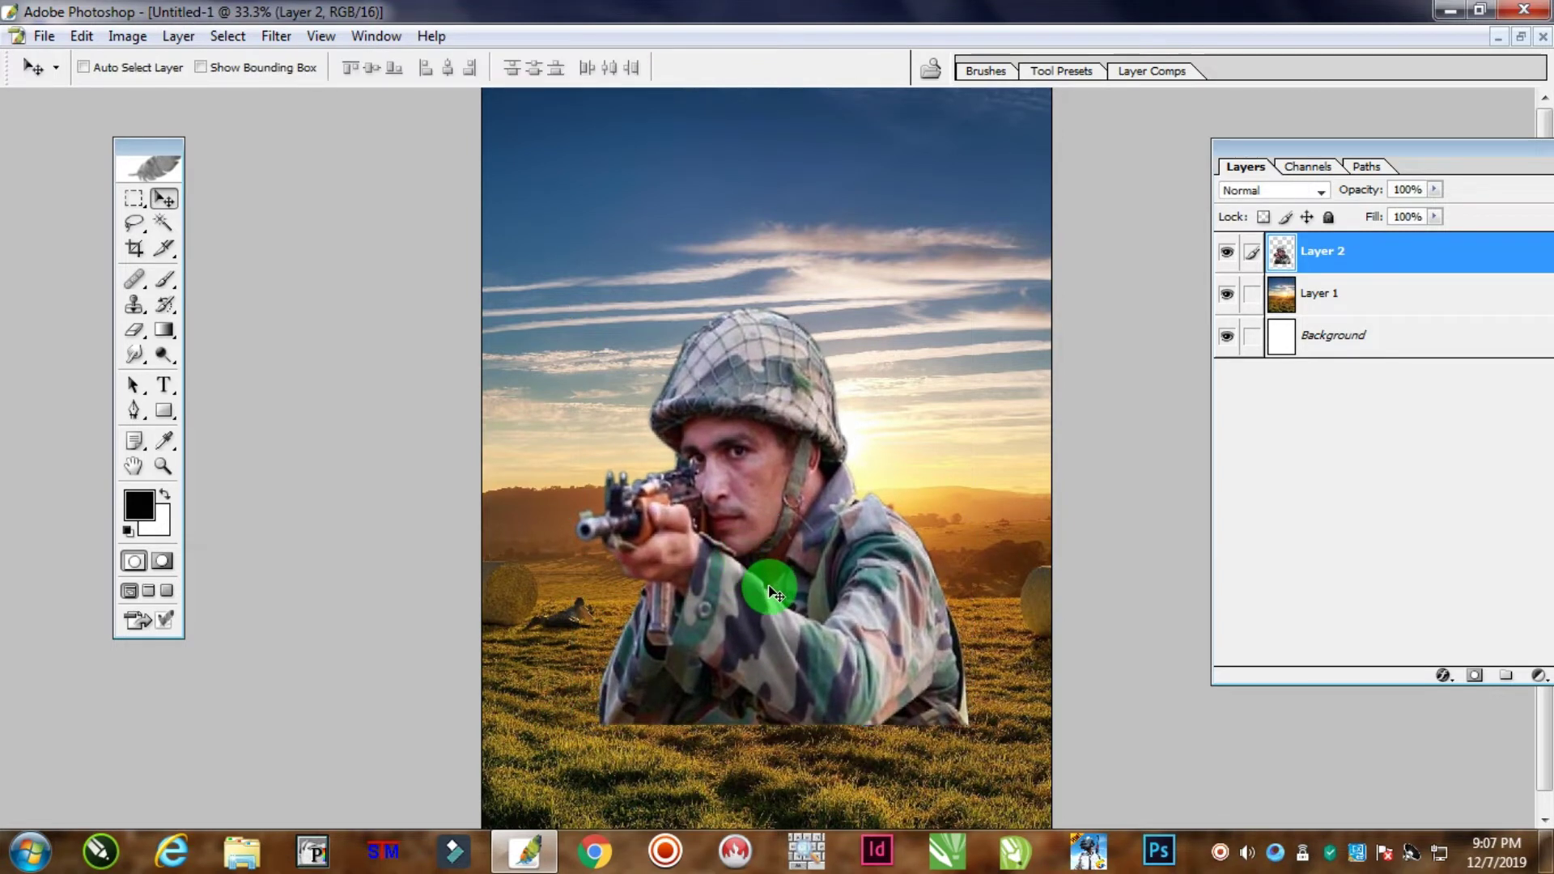
{"action": "left_click_drag", "start_coordinate": [771, 573], "coordinate": [769, 497]}
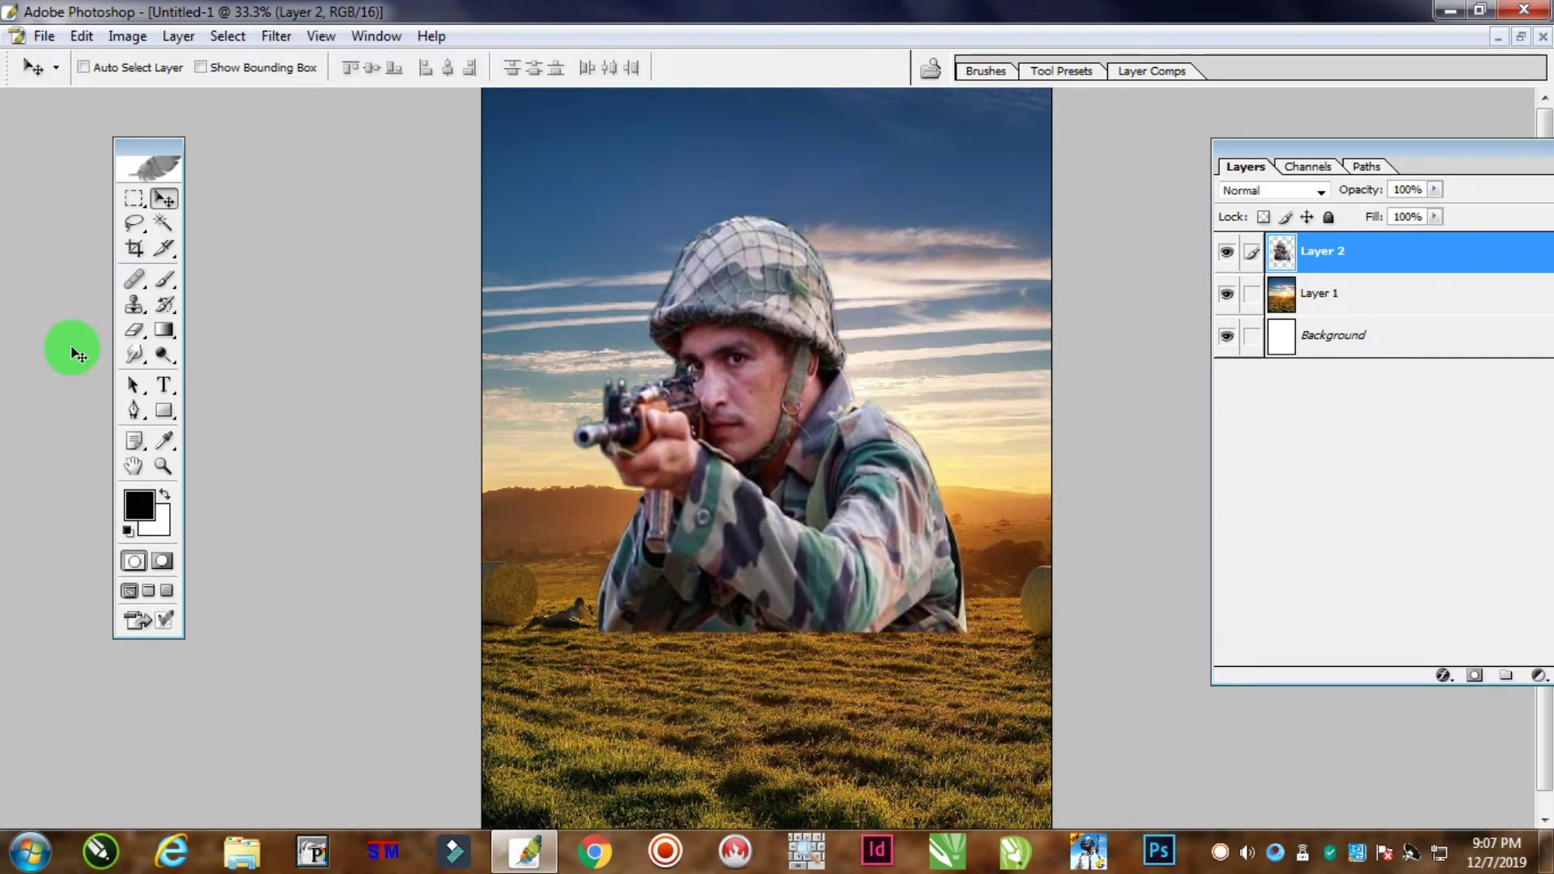
Draw a large elliptical selection around the soldier that cuts through his lower edge, and feather it by 65 pixels
{"action": "left_click_drag", "start_coordinate": [129, 199], "coordinate": [193, 225]}
{"action": "left_click_drag", "start_coordinate": [424, 114], "coordinate": [1014, 592]}
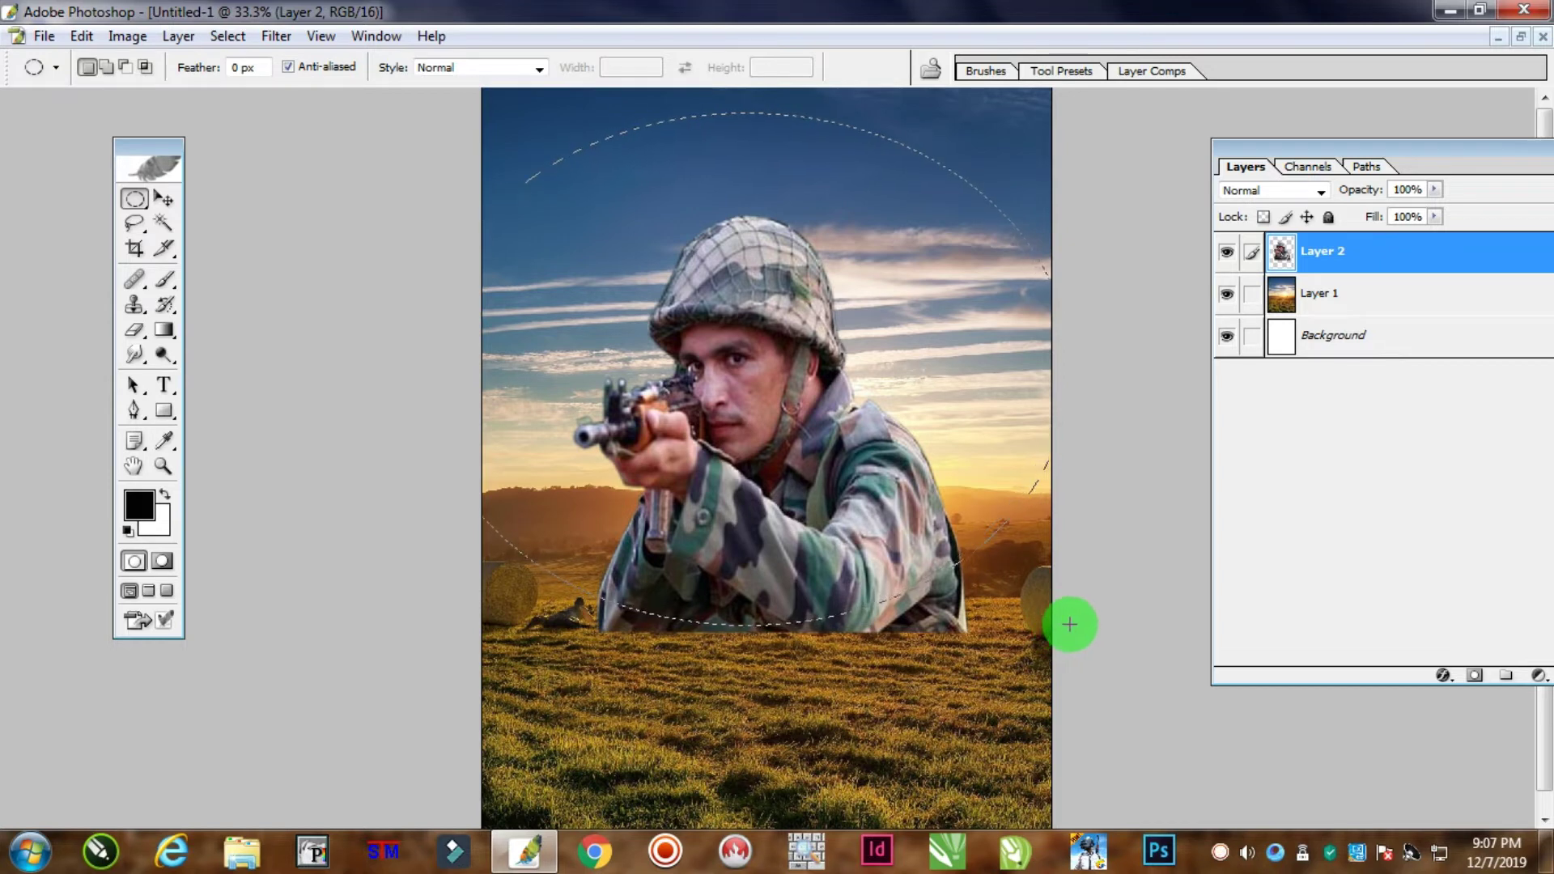
{"action": "left_click_drag", "start_coordinate": [1078, 624], "coordinate": [1078, 624]}
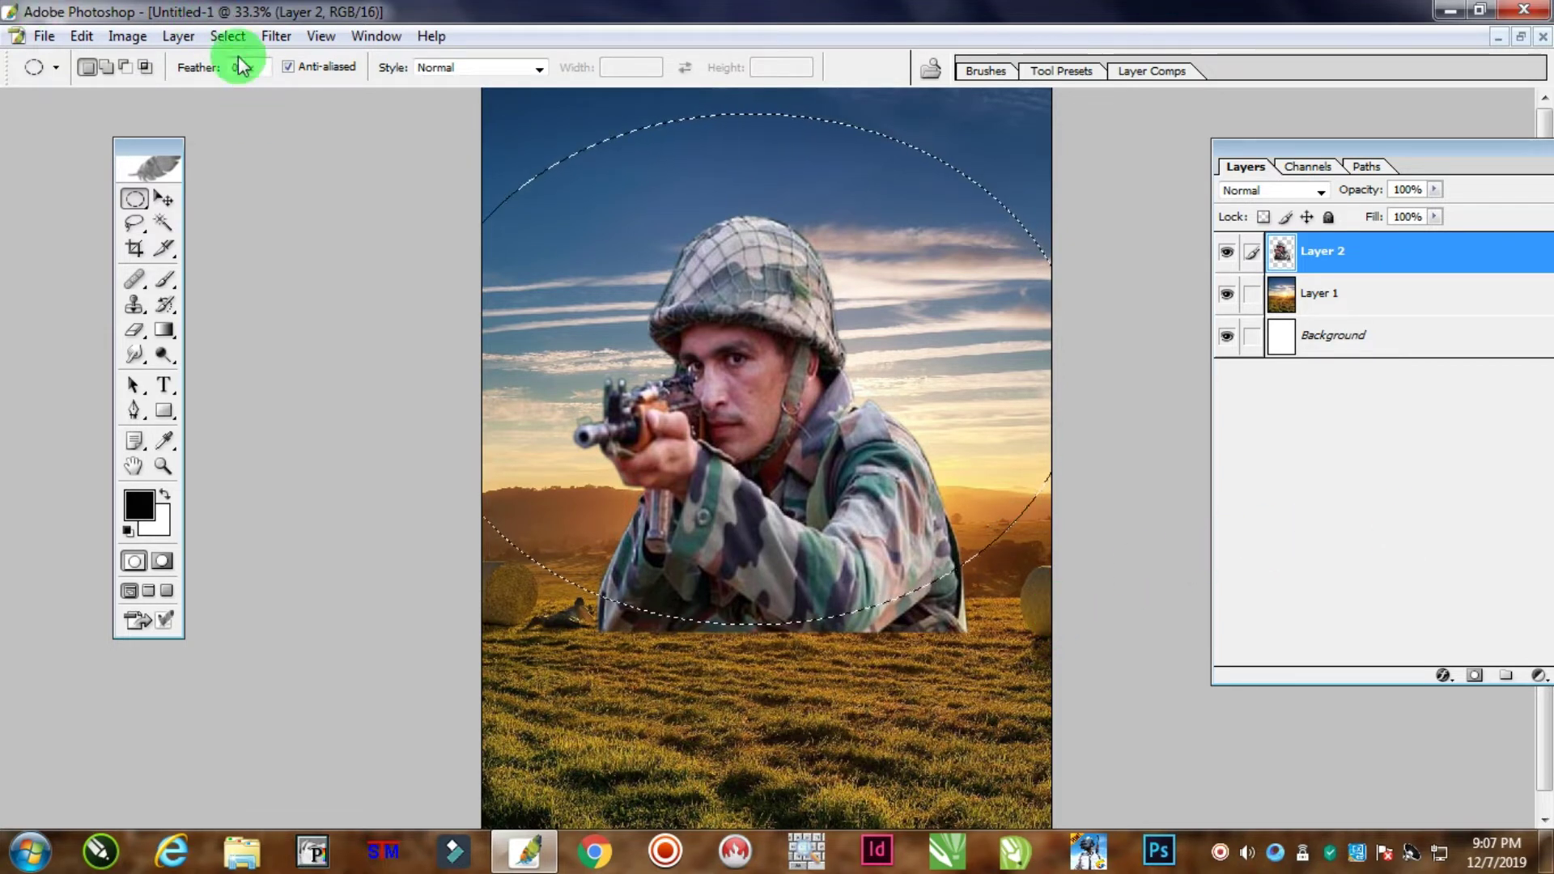
{"action": "left_click", "coordinate": [227, 36]}
{"action": "left_click", "coordinate": [260, 205]}
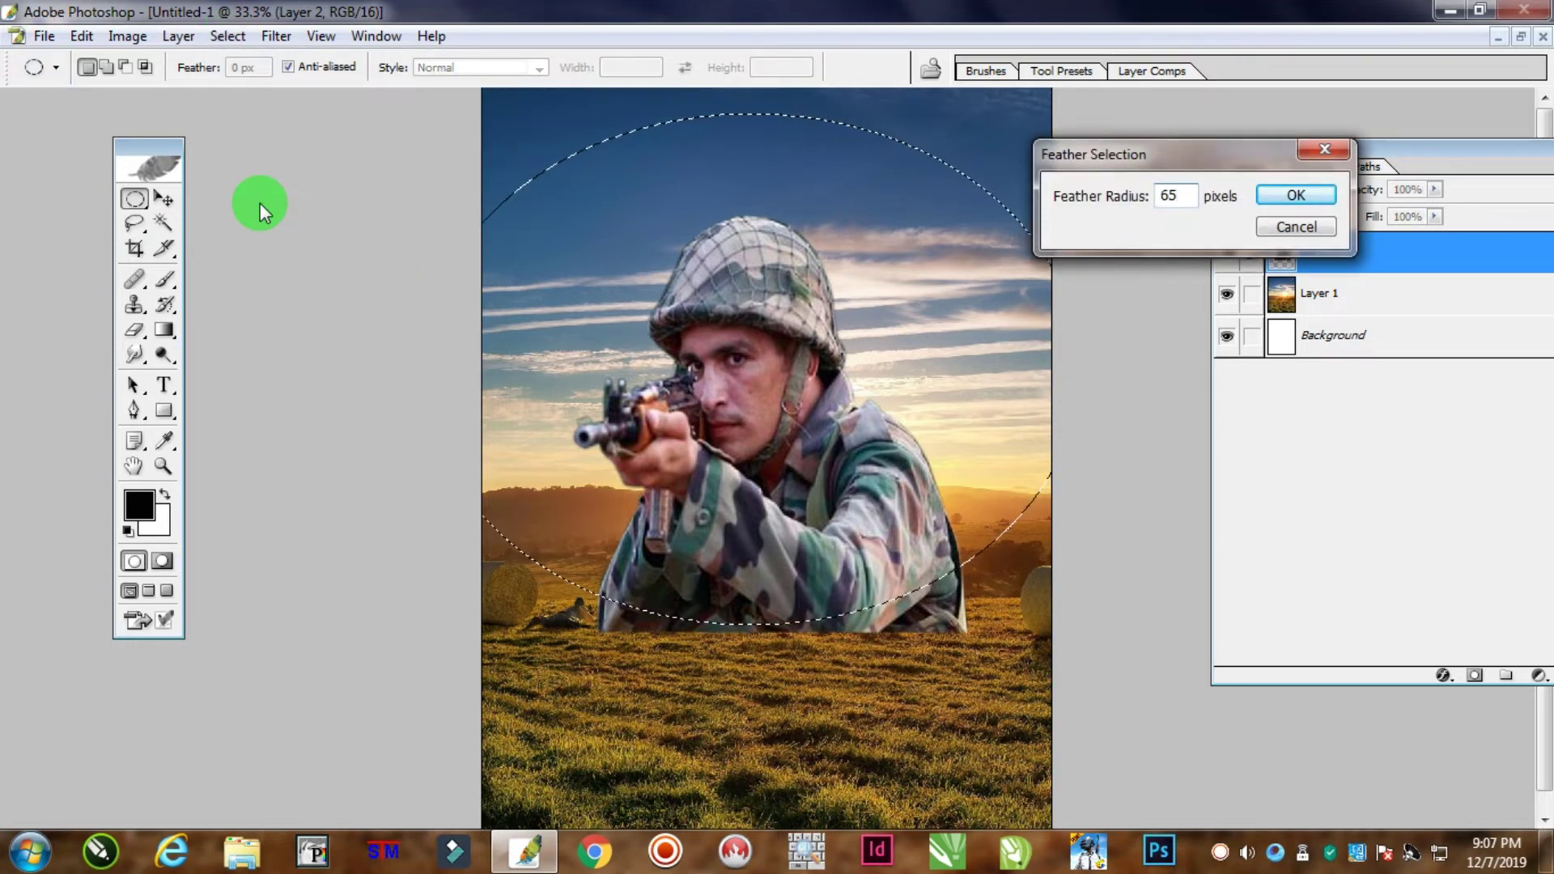
{"action": "key", "text": "Return"}
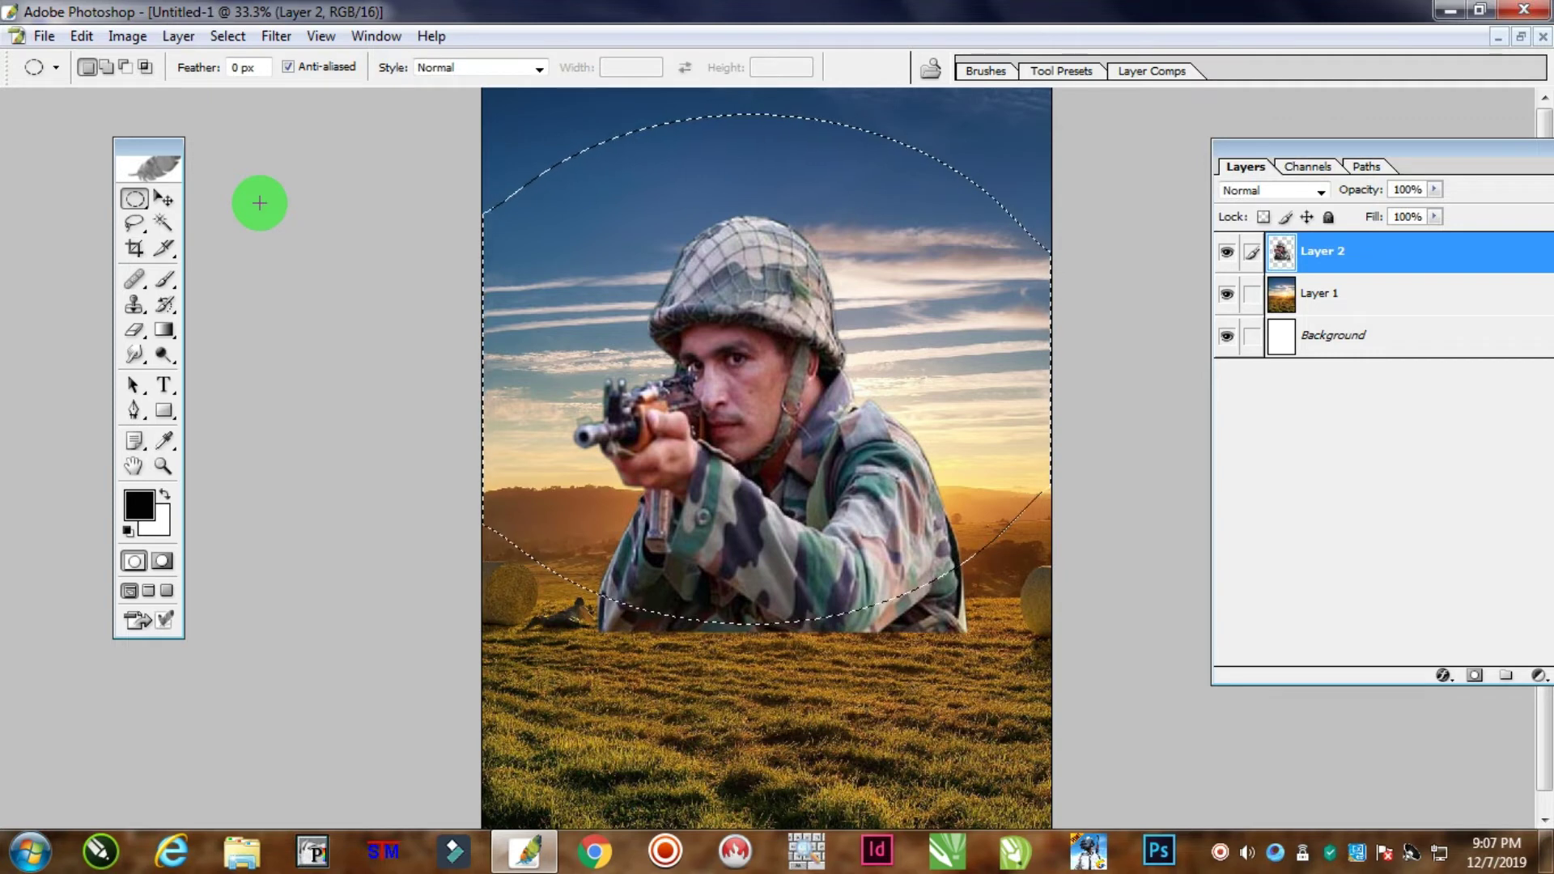
Fade the soldier's lower edge by deleting everything outside the feathered ellipse, deselect, and move him slightly down into the grass
{"action": "left_click", "coordinate": [227, 36]}
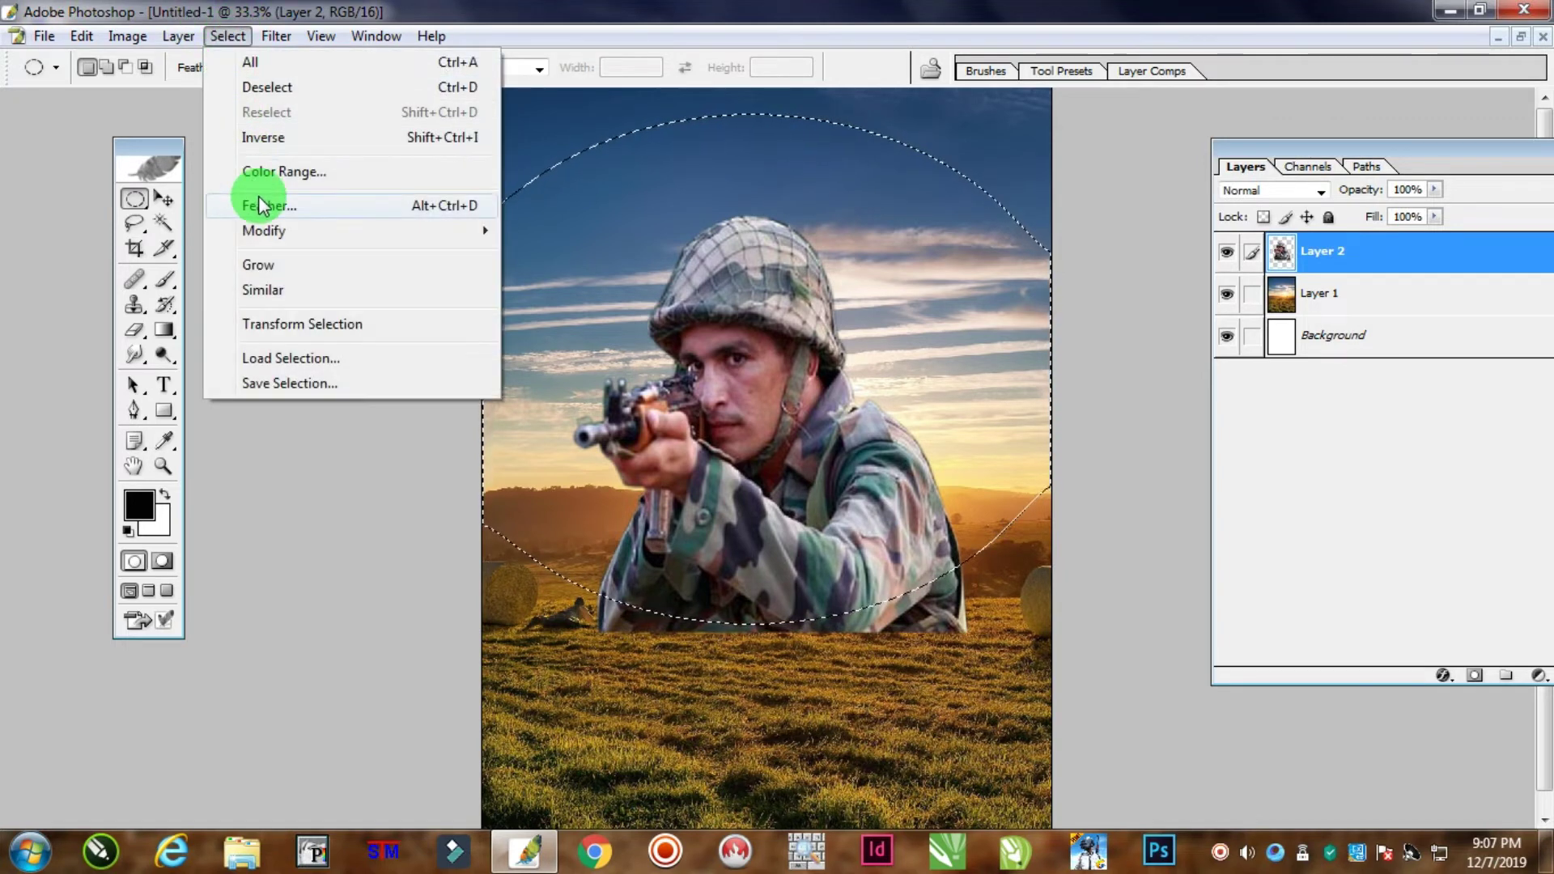
{"action": "left_click", "coordinate": [264, 137]}
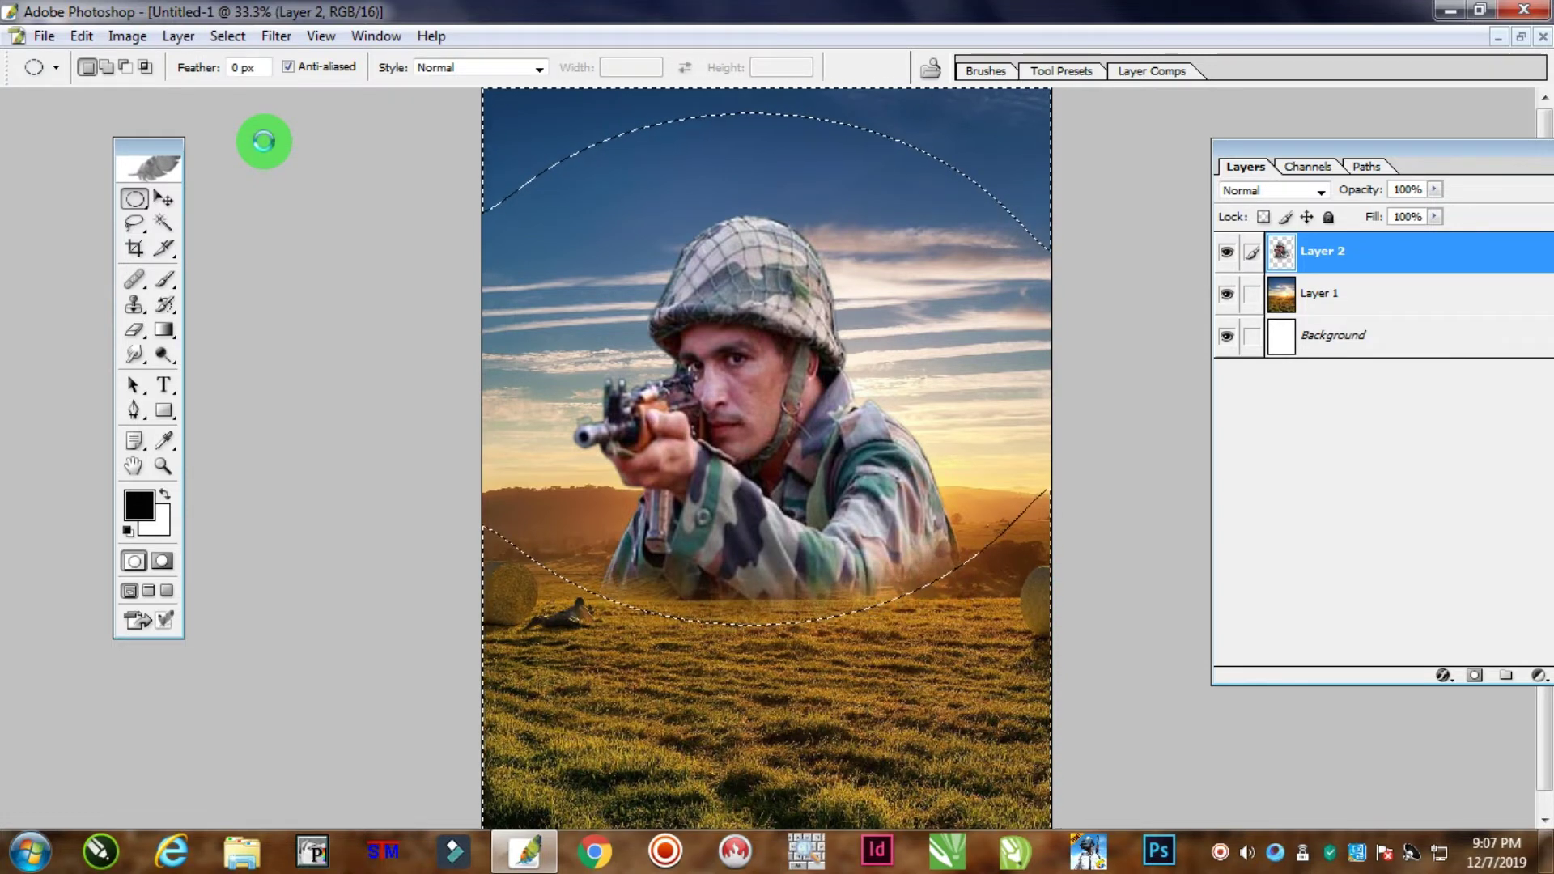
{"action": "key", "text": "Delete"}
{"action": "key", "text": "ctrl+d"}
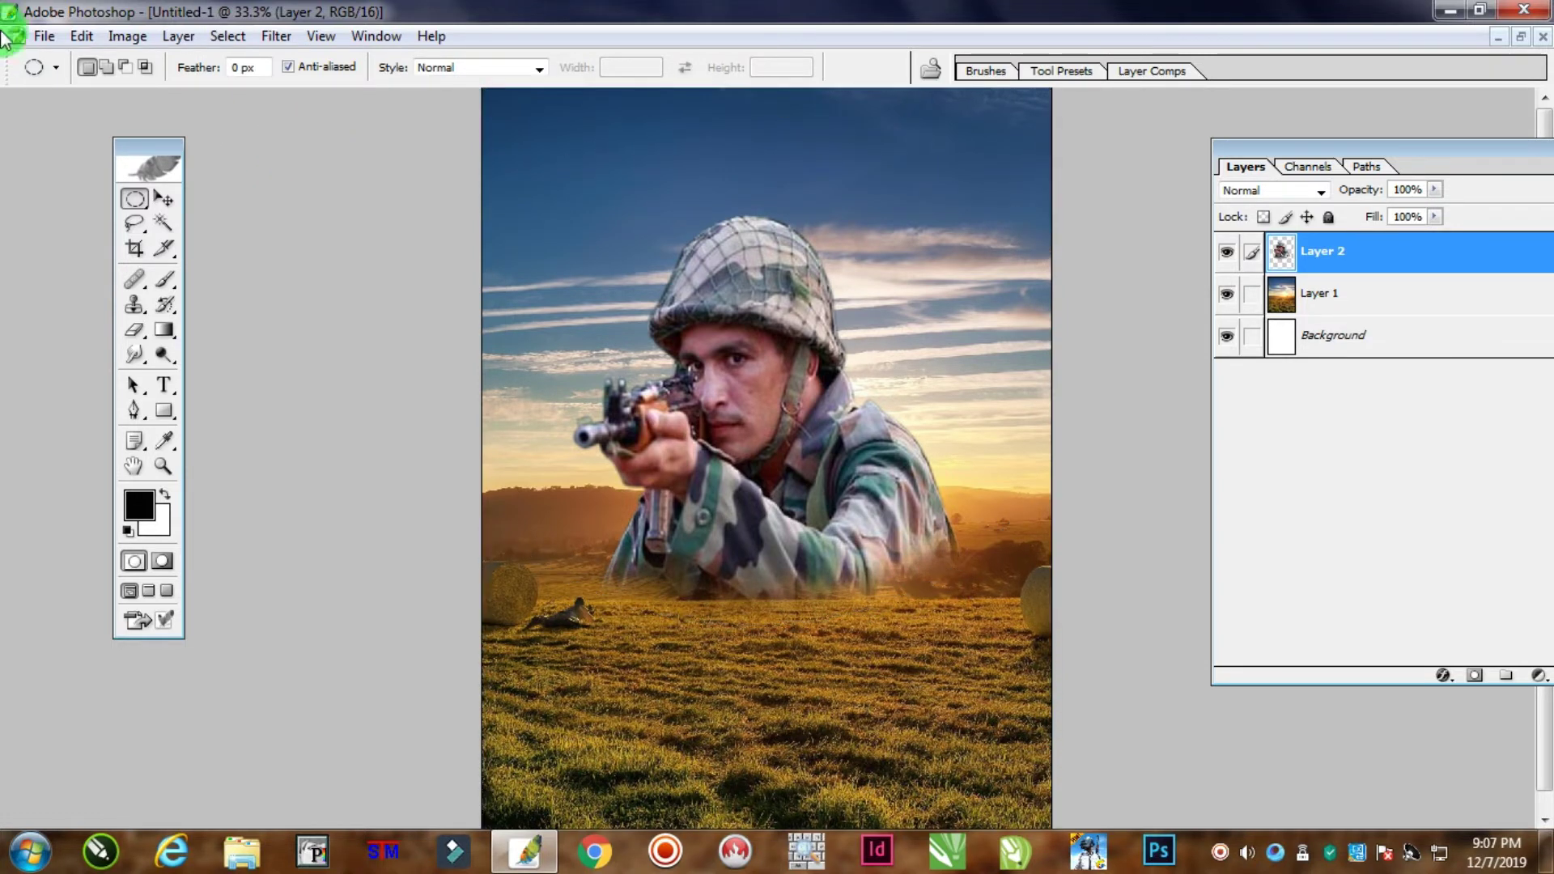
{"action": "left_click", "coordinate": [163, 198]}
{"action": "left_click_drag", "start_coordinate": [768, 366], "coordinate": [770, 396]}
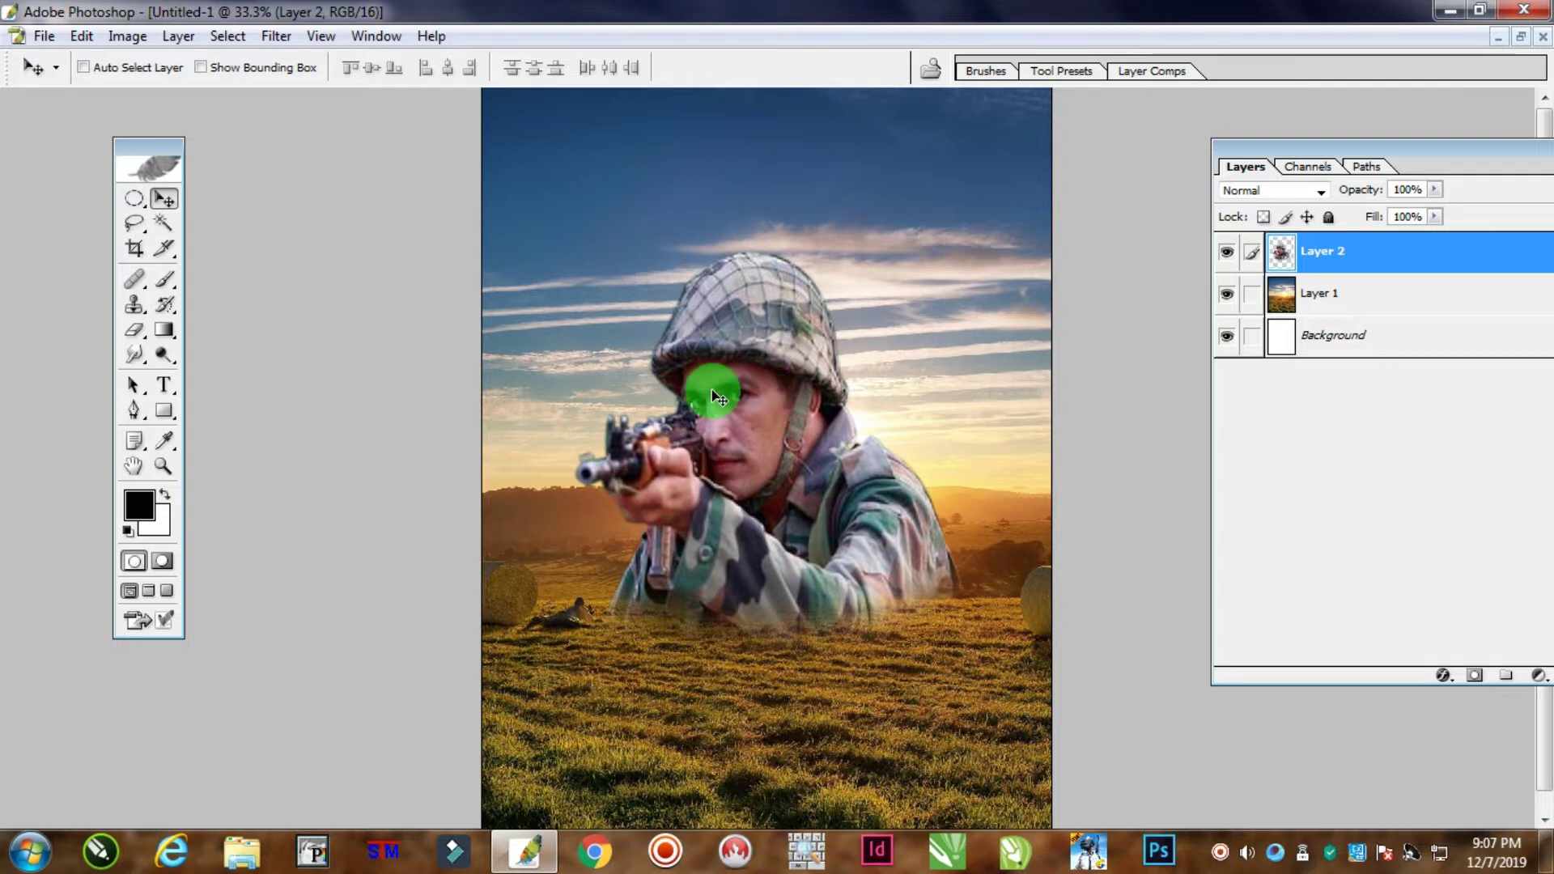
Close the source soldier photo ind59_3708177_835x547-m.jpeg
{"action": "key", "text": "ctrl+minus"}
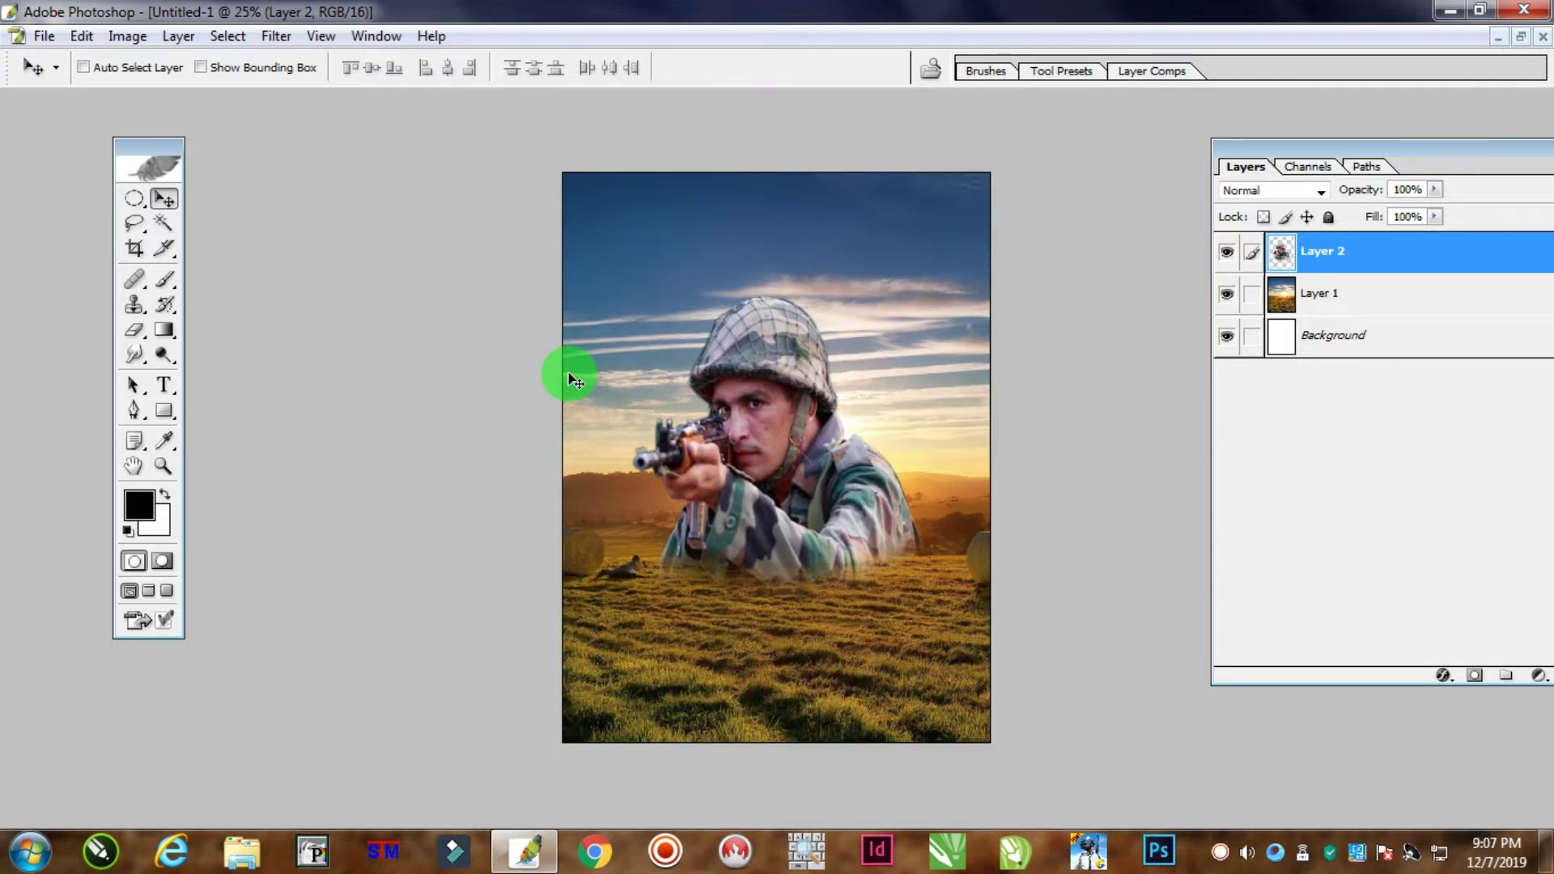
{"action": "left_click", "coordinate": [368, 35]}
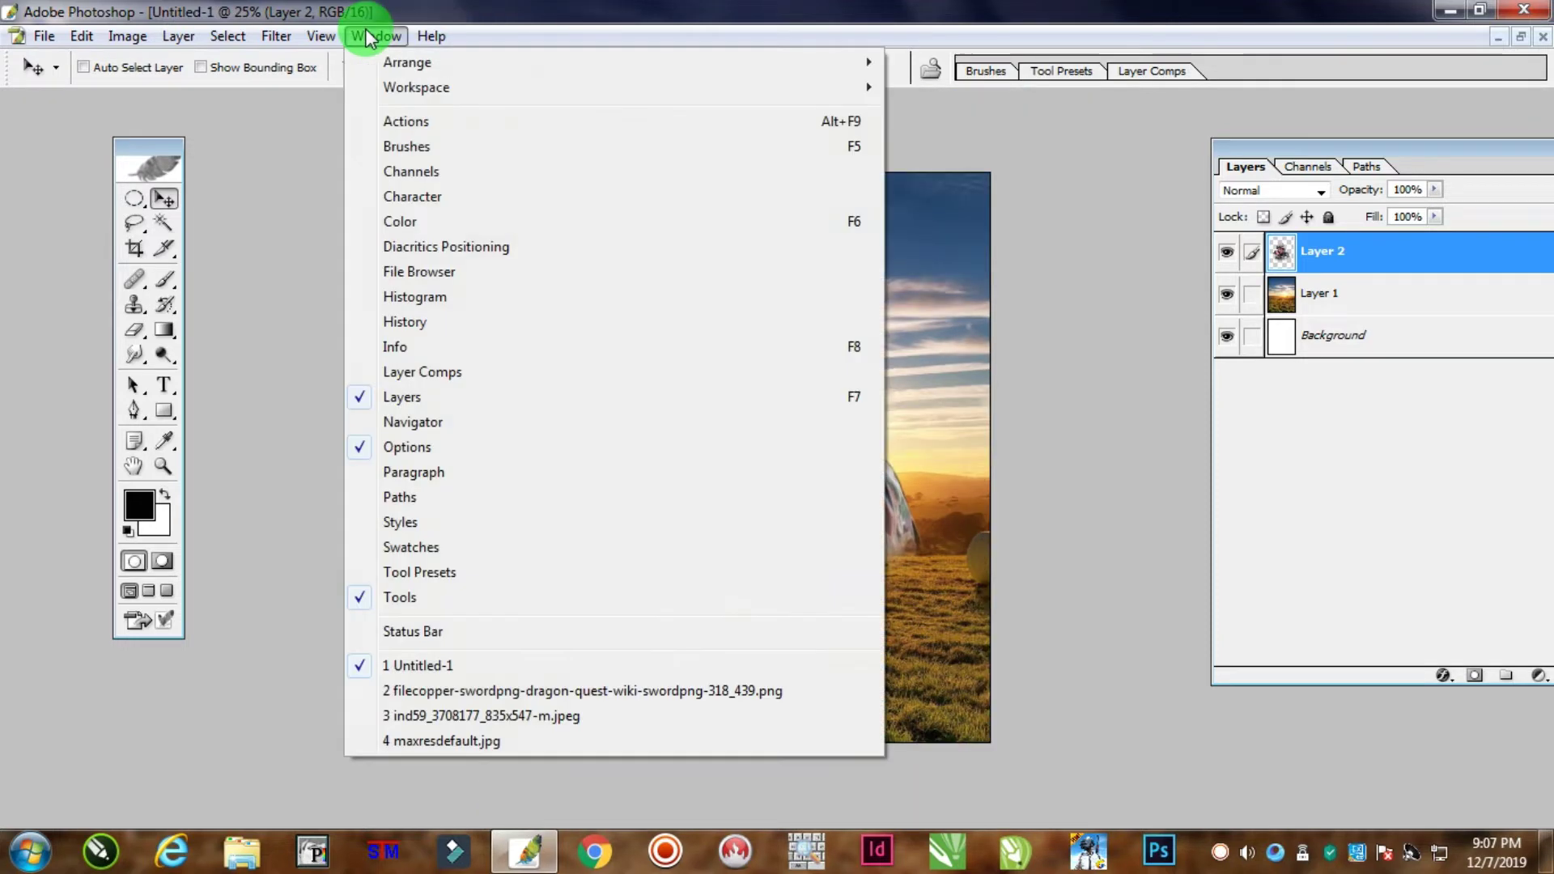
{"action": "left_click", "coordinate": [468, 714]}
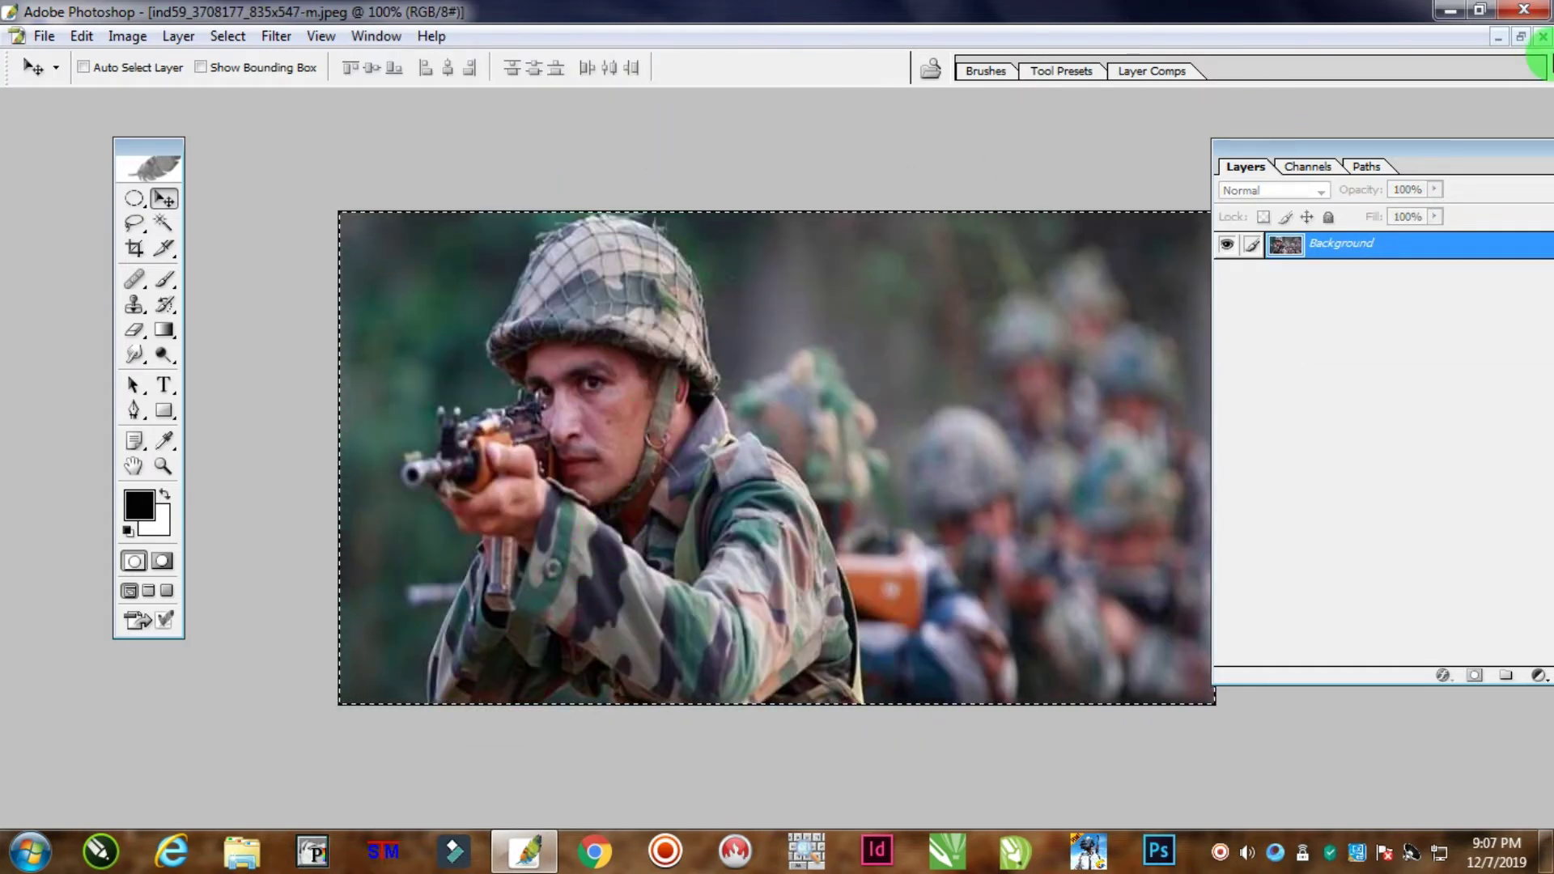
{"action": "left_click", "coordinate": [1540, 38]}
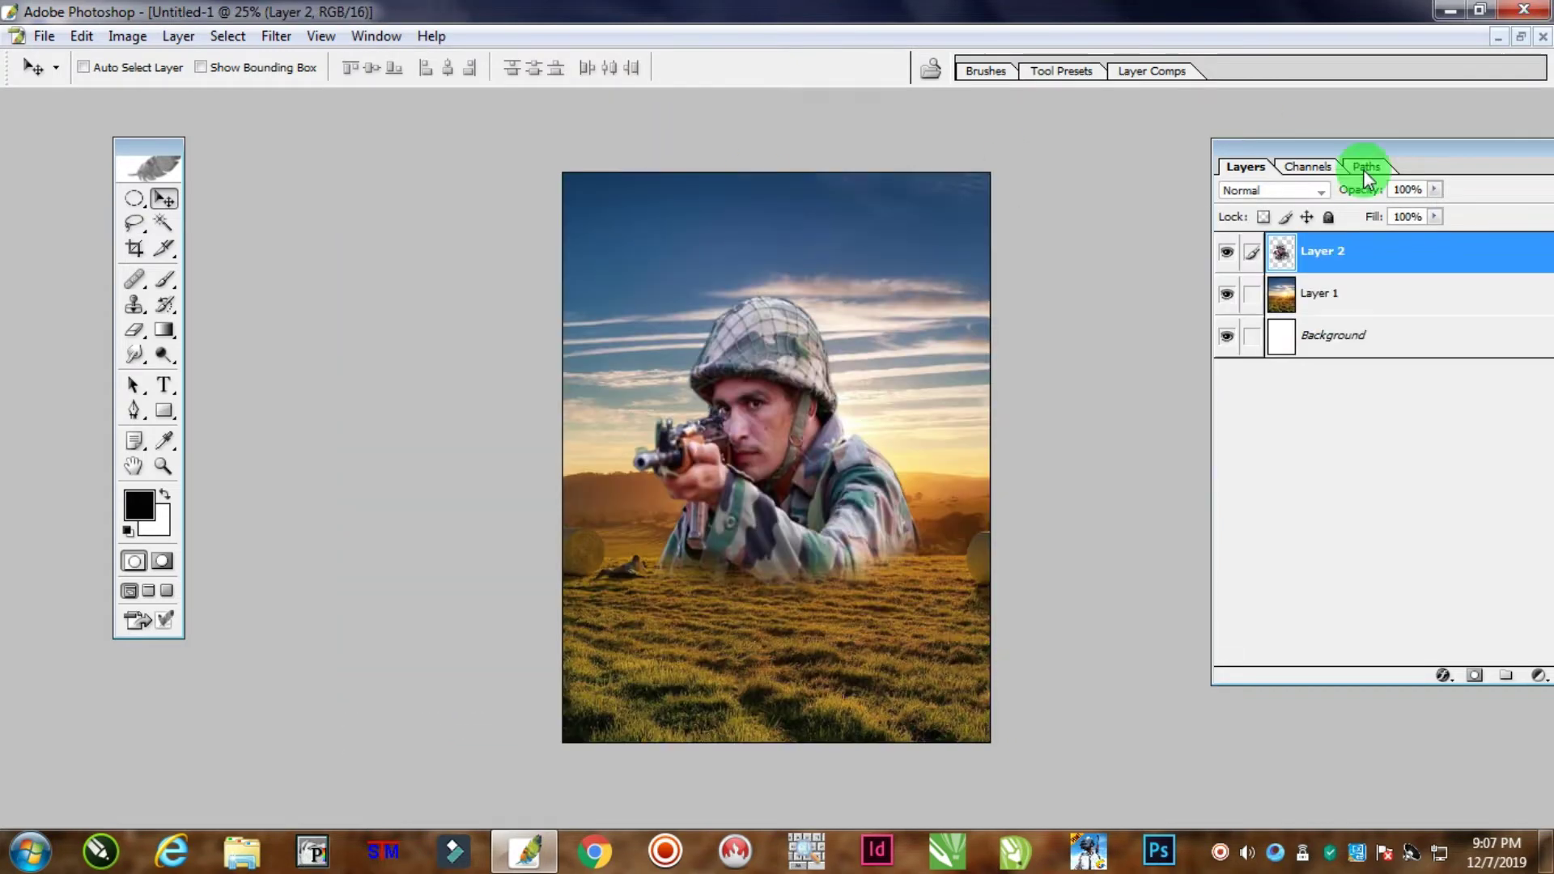
Copy the entire fire image maxresdefault.jpg and paste it into Untitled-1 as a new layer above the soldier
{"action": "left_click", "coordinate": [371, 36]}
{"action": "left_click", "coordinate": [451, 711]}
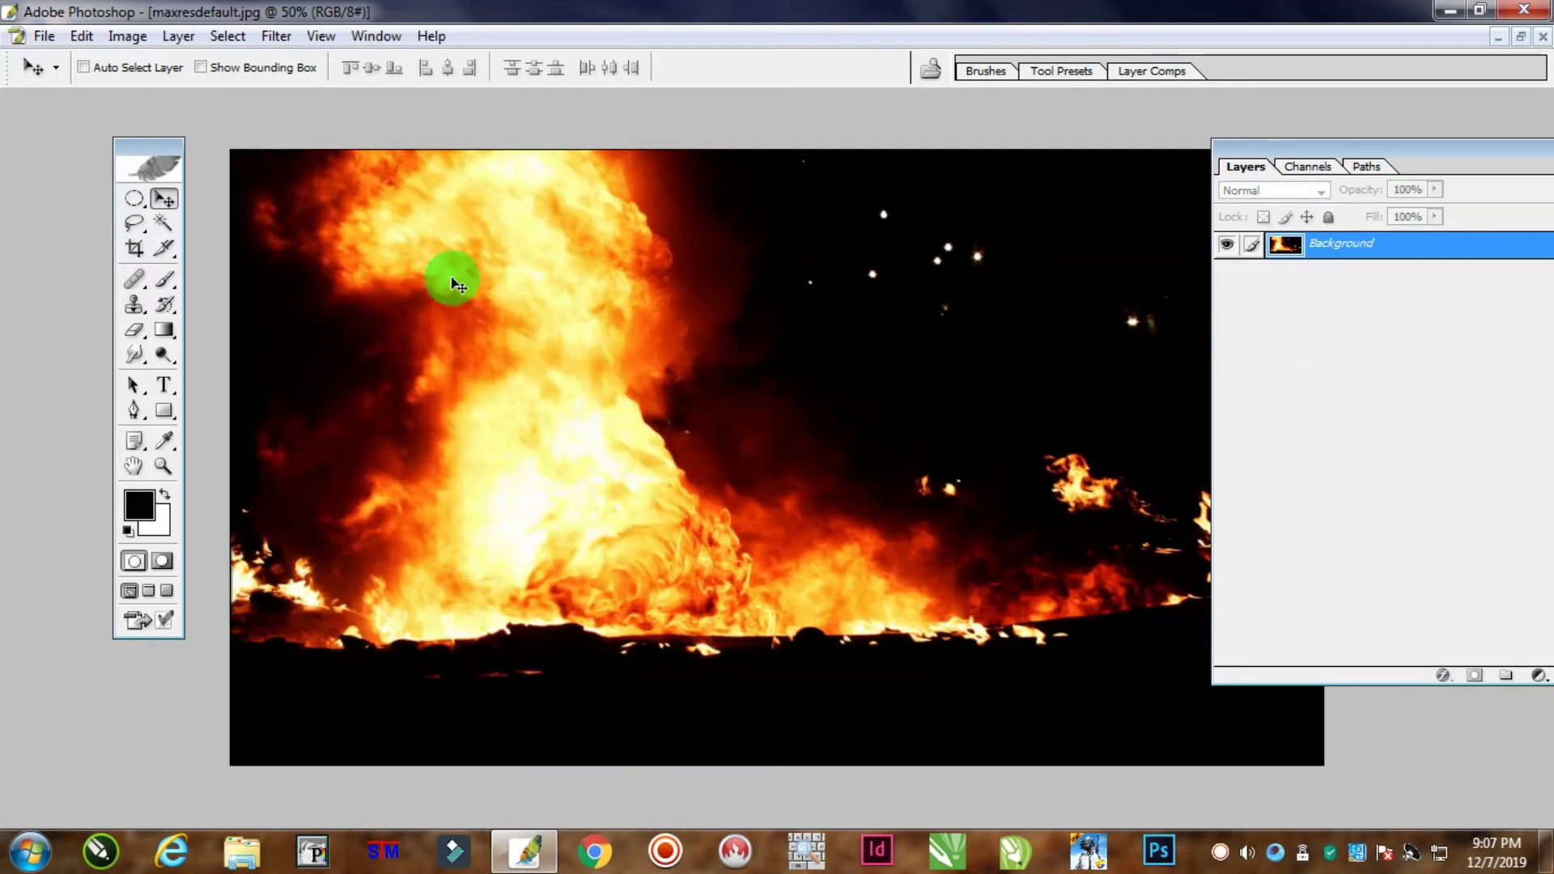
{"action": "left_click", "coordinate": [81, 36]}
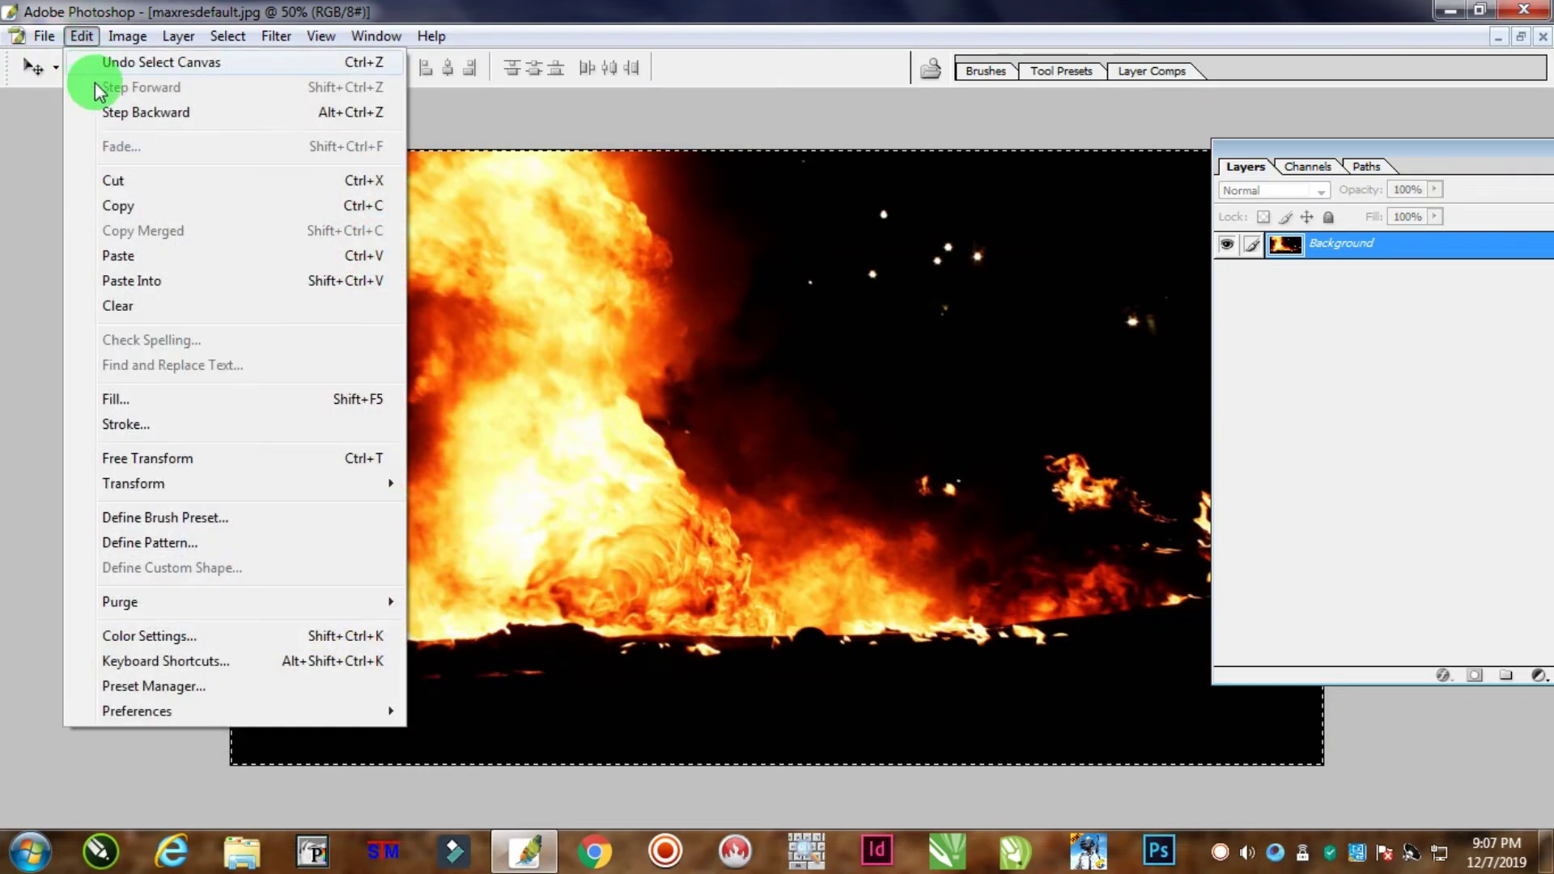
{"action": "left_click", "coordinate": [118, 207]}
{"action": "left_click", "coordinate": [371, 36]}
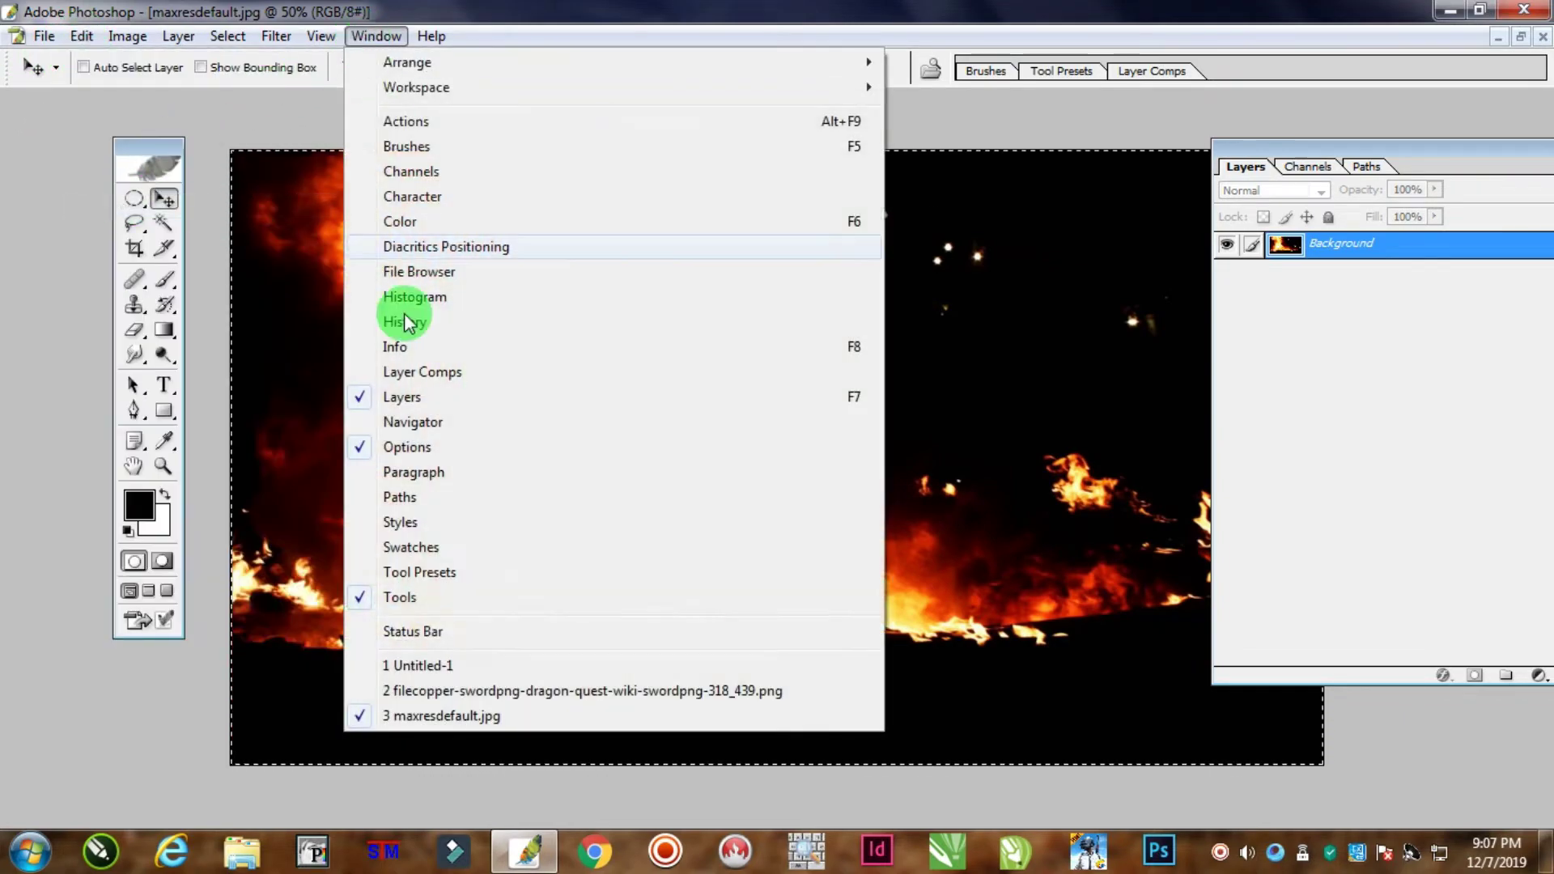
{"action": "left_click", "coordinate": [416, 665]}
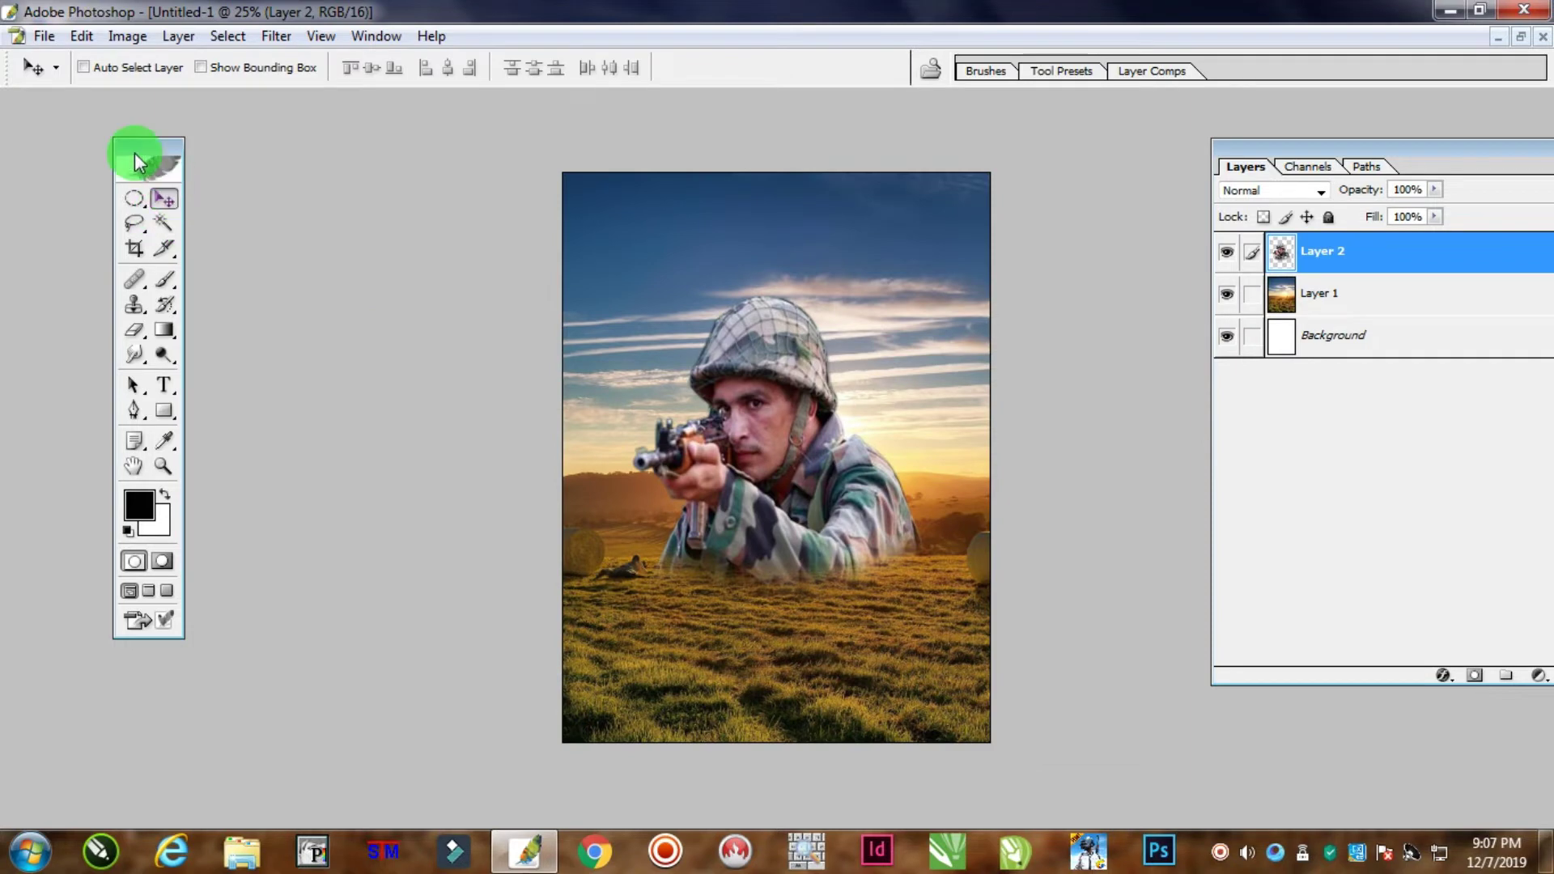
{"action": "left_click", "coordinate": [81, 35]}
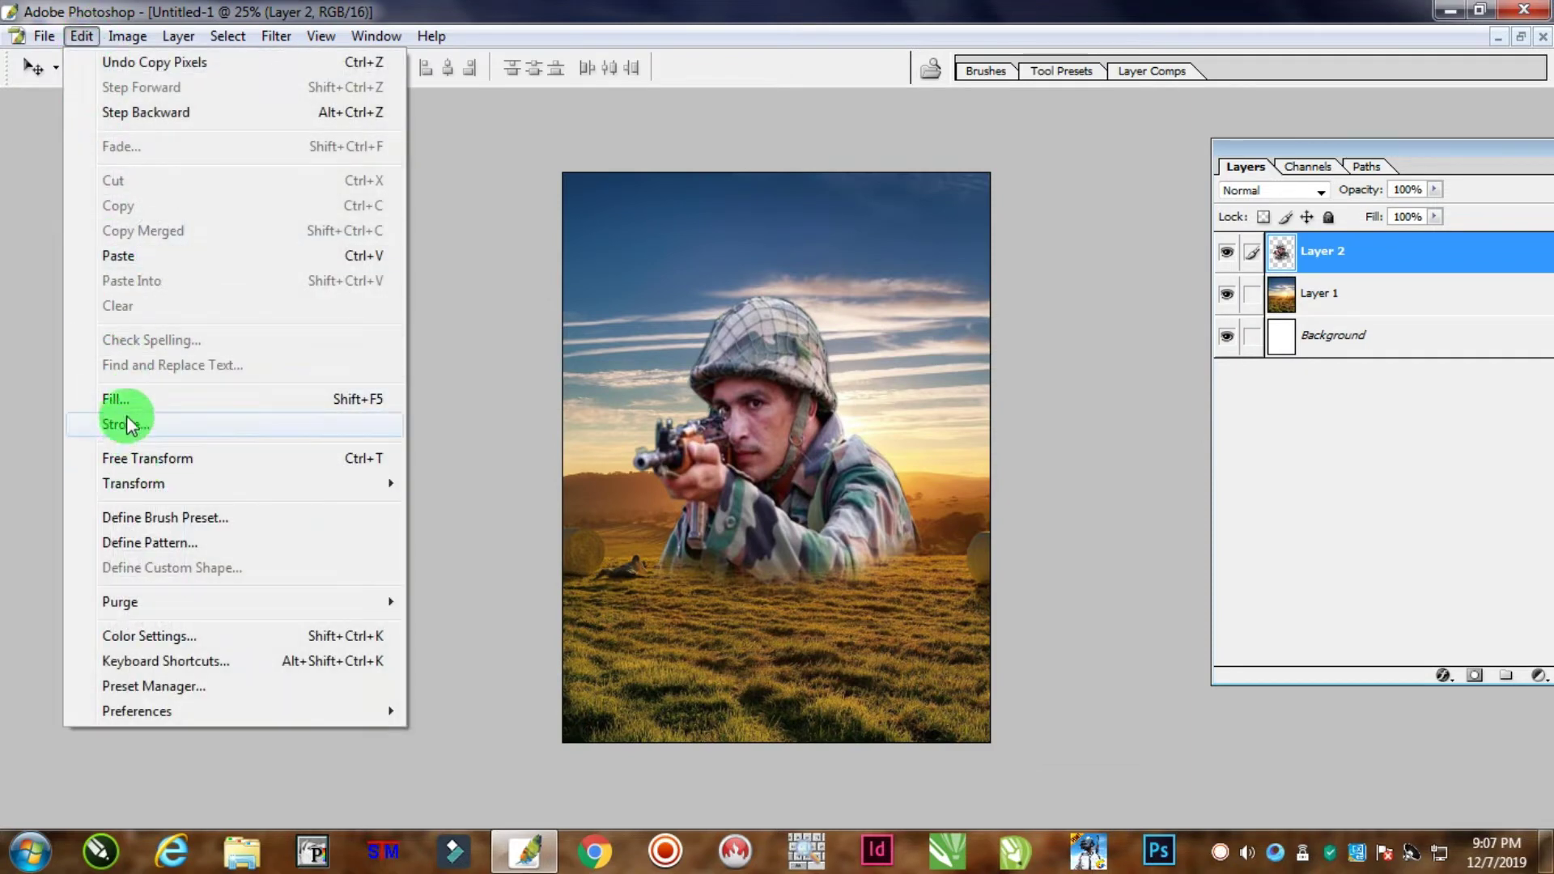
{"action": "left_click", "coordinate": [215, 255]}
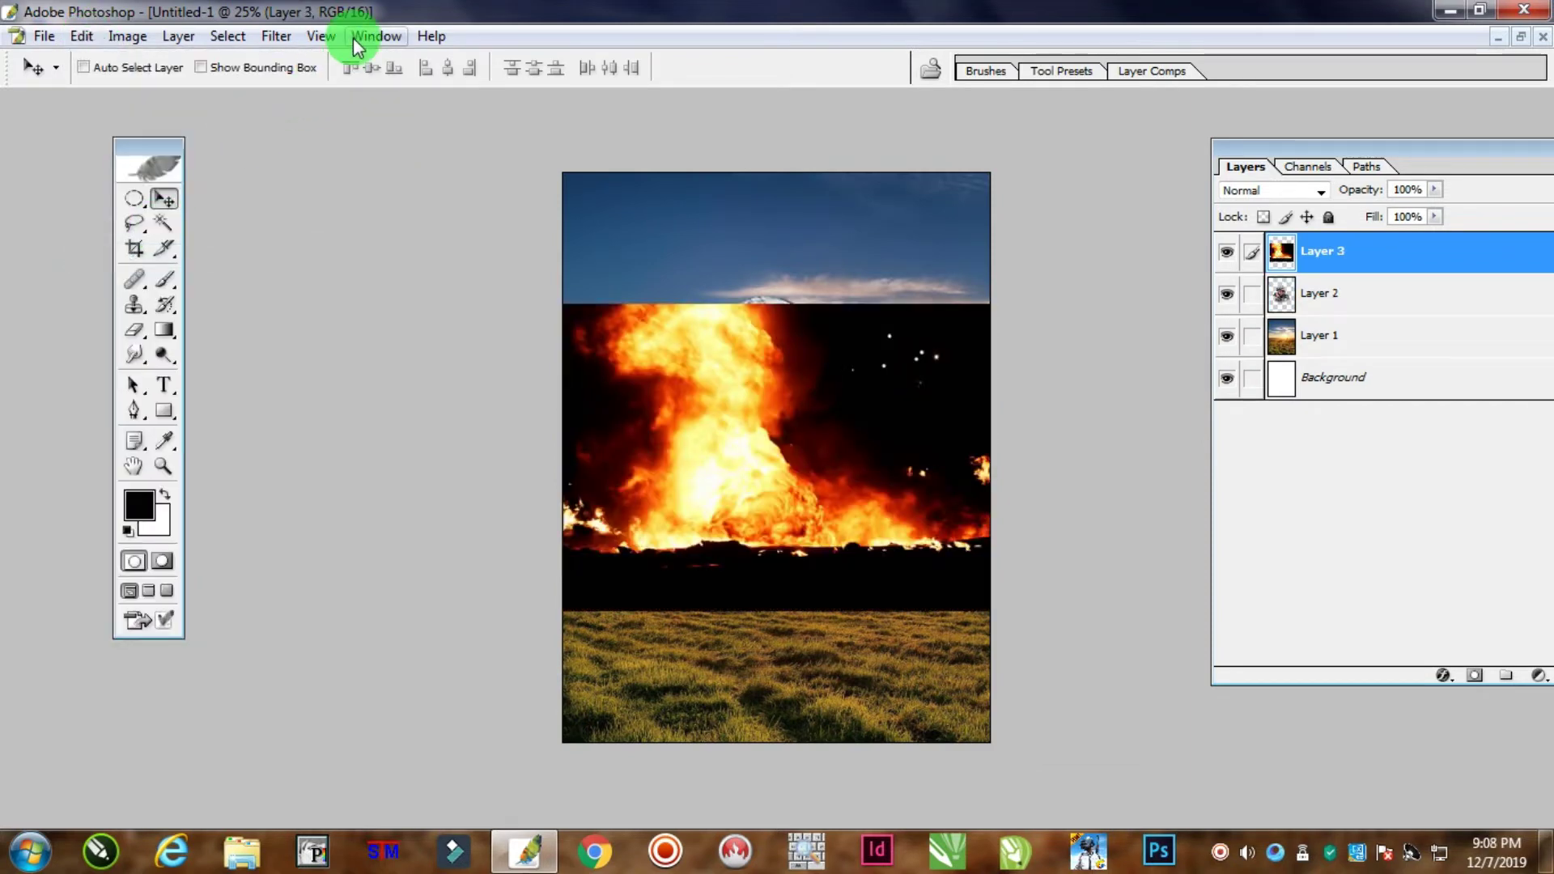
Close the source fire image maxresdefault.jpg
{"action": "left_click", "coordinate": [364, 35]}
{"action": "left_click", "coordinate": [429, 715]}
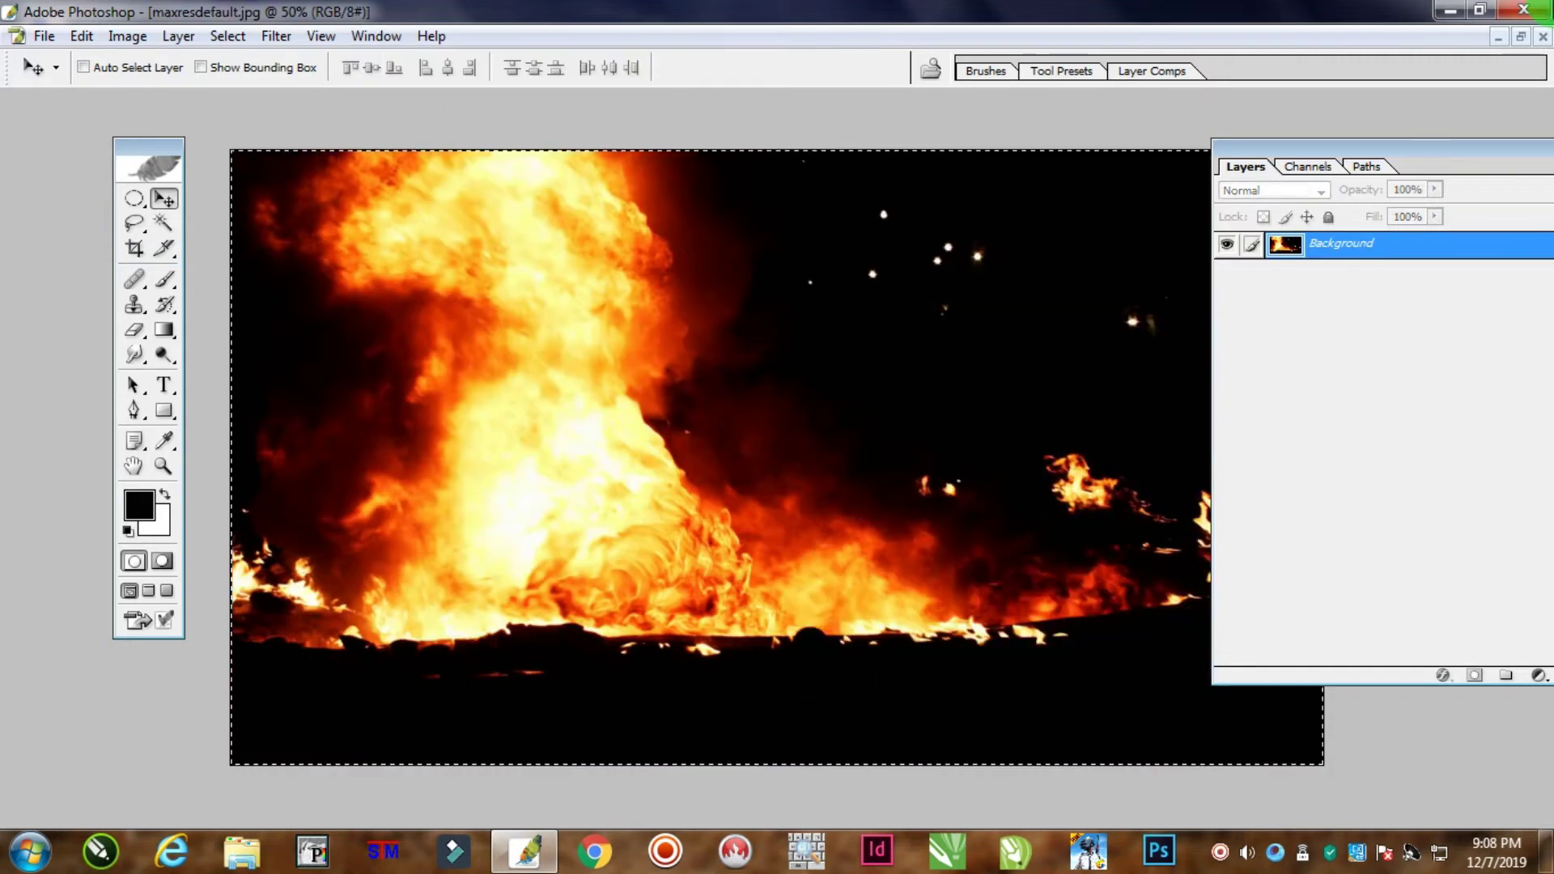
{"action": "left_click", "coordinate": [1543, 35]}
Move the fire layer up over the sky and shrink it with Free Transform so that it fits inside the canvas
{"action": "left_click_drag", "start_coordinate": [809, 733], "coordinate": [839, 444]}
{"action": "left_click", "coordinate": [738, 360]}
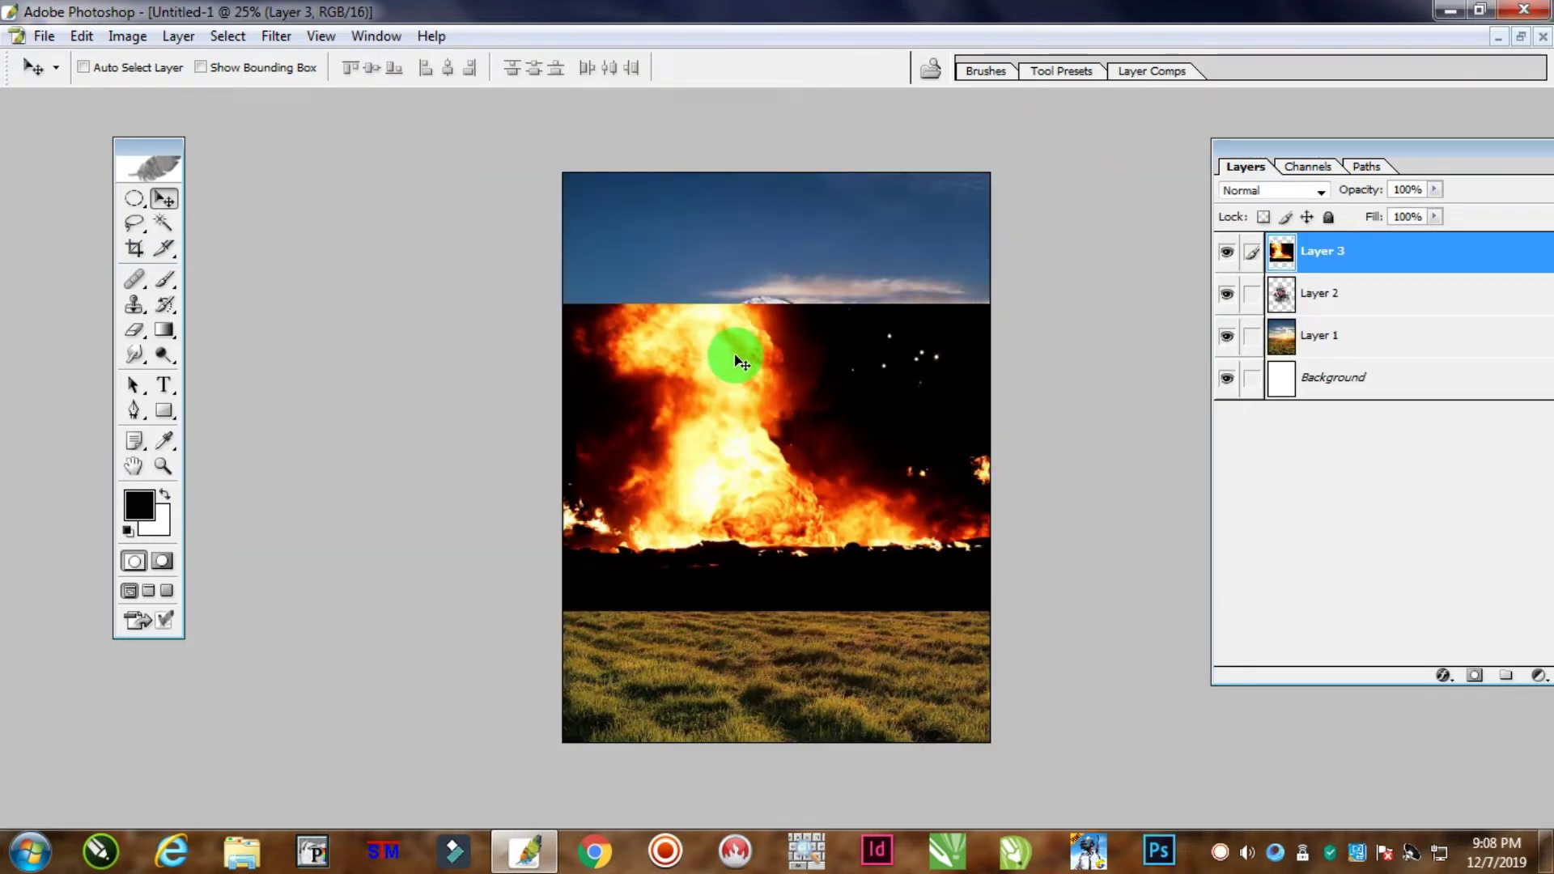
{"action": "left_click_drag", "start_coordinate": [734, 361], "coordinate": [723, 240]}
{"action": "key", "text": "ctrl+t"}
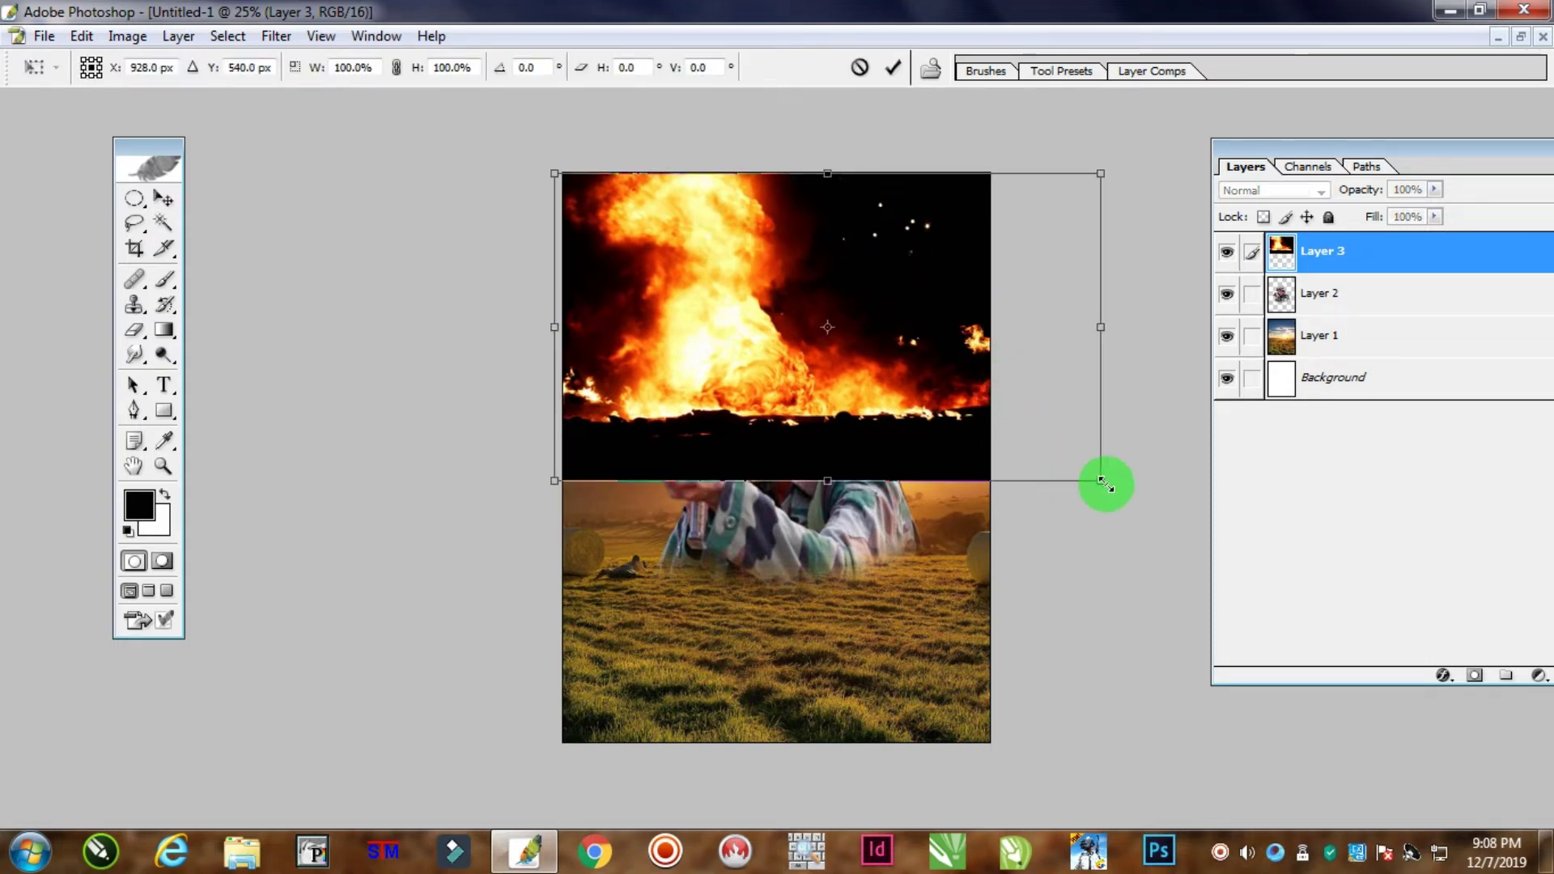
{"action": "left_click_drag", "start_coordinate": [1100, 481], "coordinate": [876, 420]}
{"action": "mouse_move", "coordinate": [693, 270]}
{"action": "left_mouse_down"}
{"action": "mouse_move", "coordinate": [738, 320]}
{"action": "mouse_move", "coordinate": [717, 289]}
{"action": "left_mouse_up"}
{"action": "key", "text": "Return"}
Trim the right-hand strip off the fire layer by deleting everything outside a rectangular selection around the flames
{"action": "left_click", "coordinate": [133, 198]}
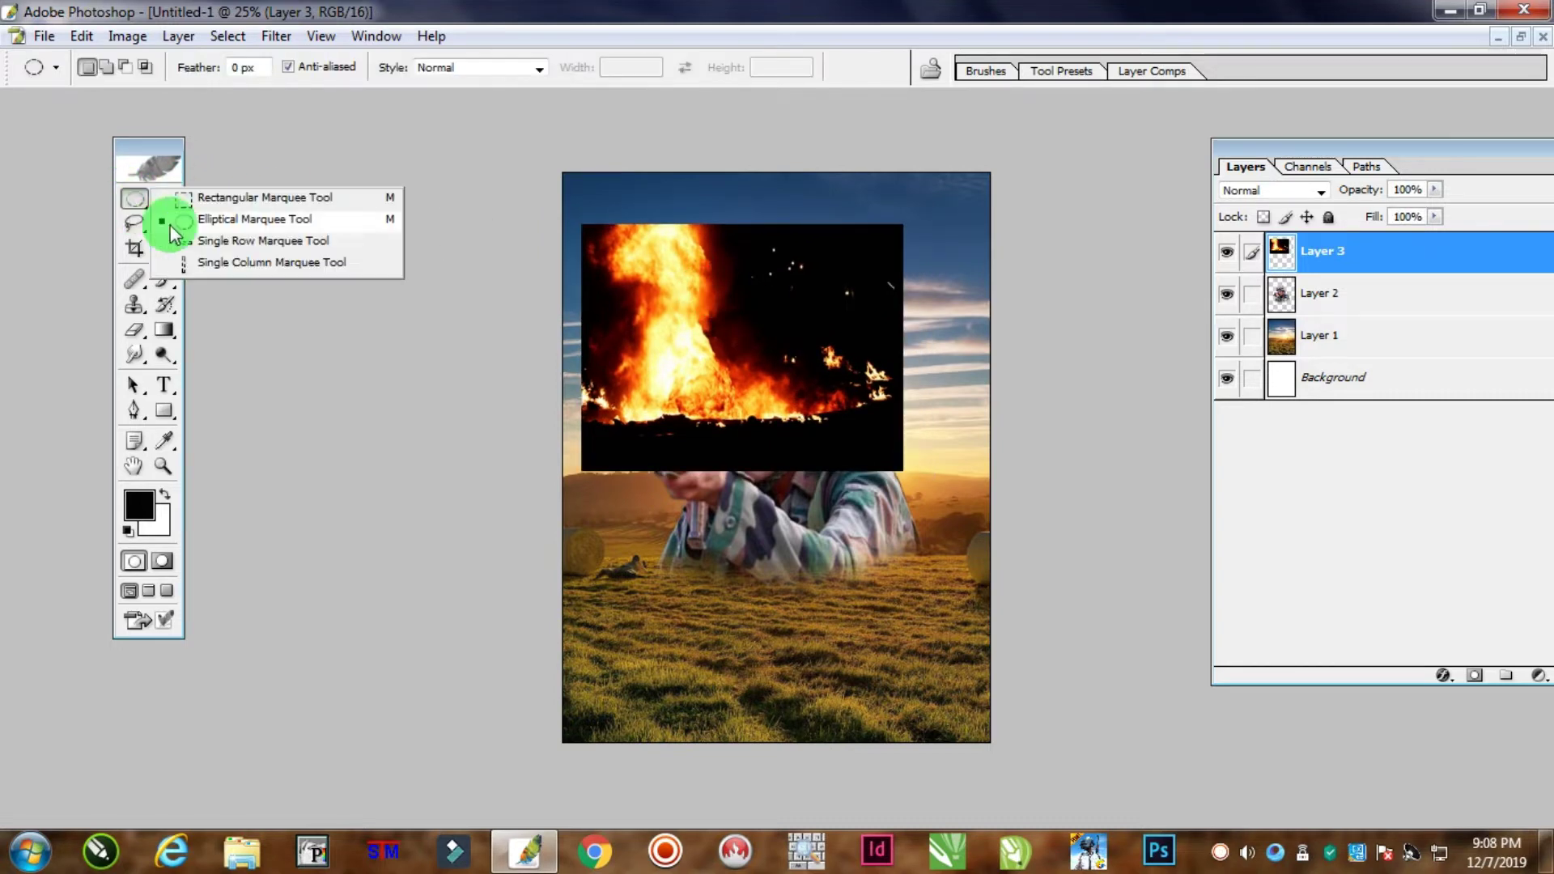
{"action": "left_click", "coordinate": [194, 197]}
{"action": "left_click_drag", "start_coordinate": [564, 195], "coordinate": [842, 469]}
{"action": "key", "text": "ctrl+shift+i"}
{"action": "key", "text": "Delete"}
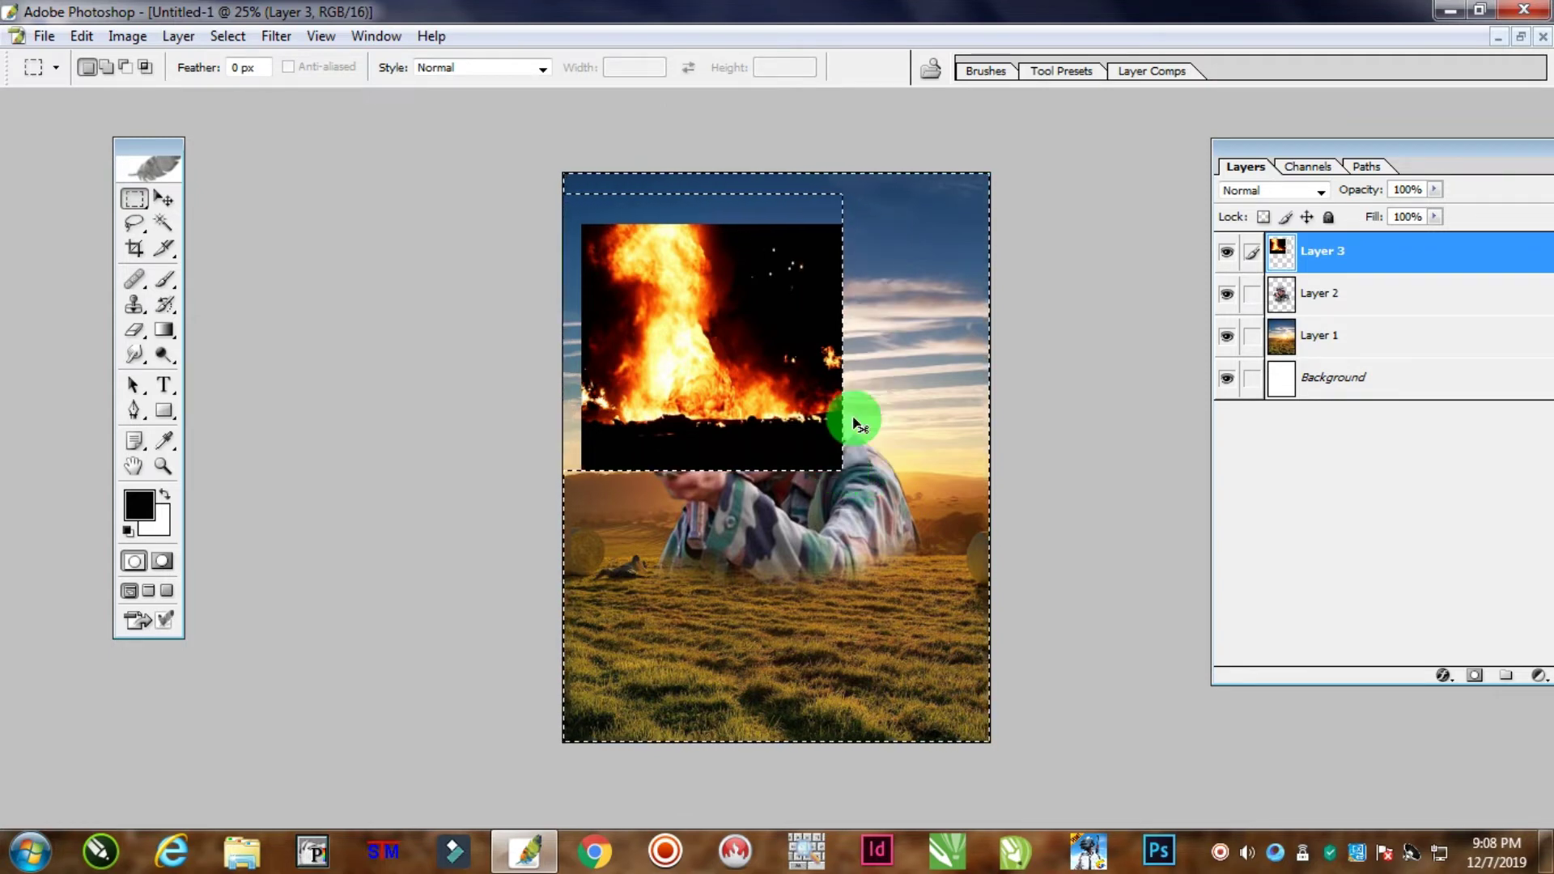
Move the fire layer into the canvas's upper-left corner and scale it to about 164% so that it spans the full canvas width
{"action": "left_click", "coordinate": [138, 197]}
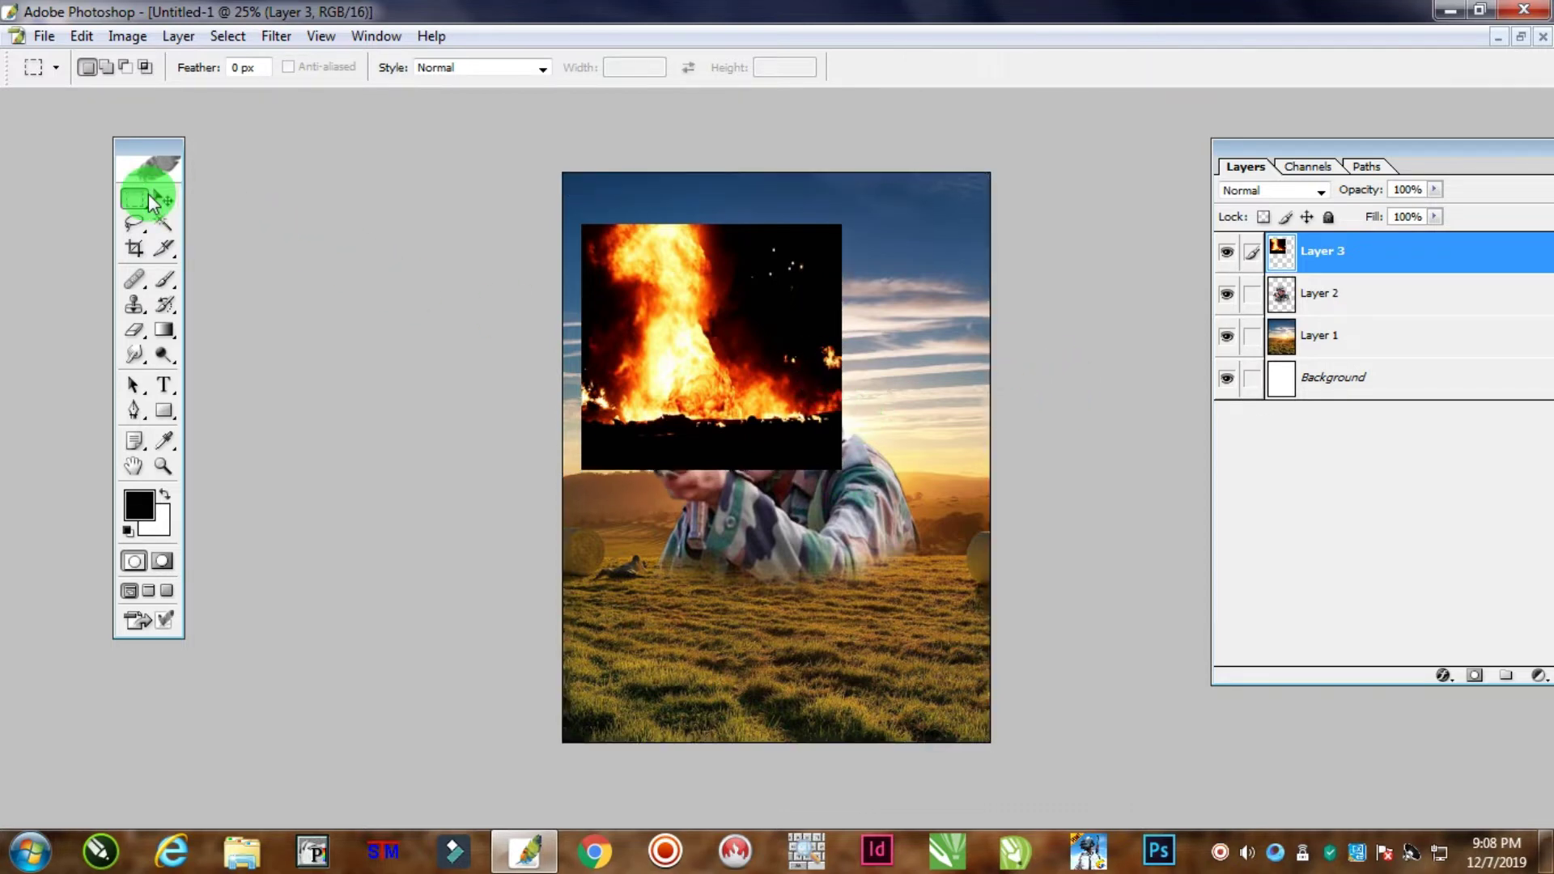
{"action": "left_click", "coordinate": [573, 252]}
{"action": "left_click", "coordinate": [163, 198]}
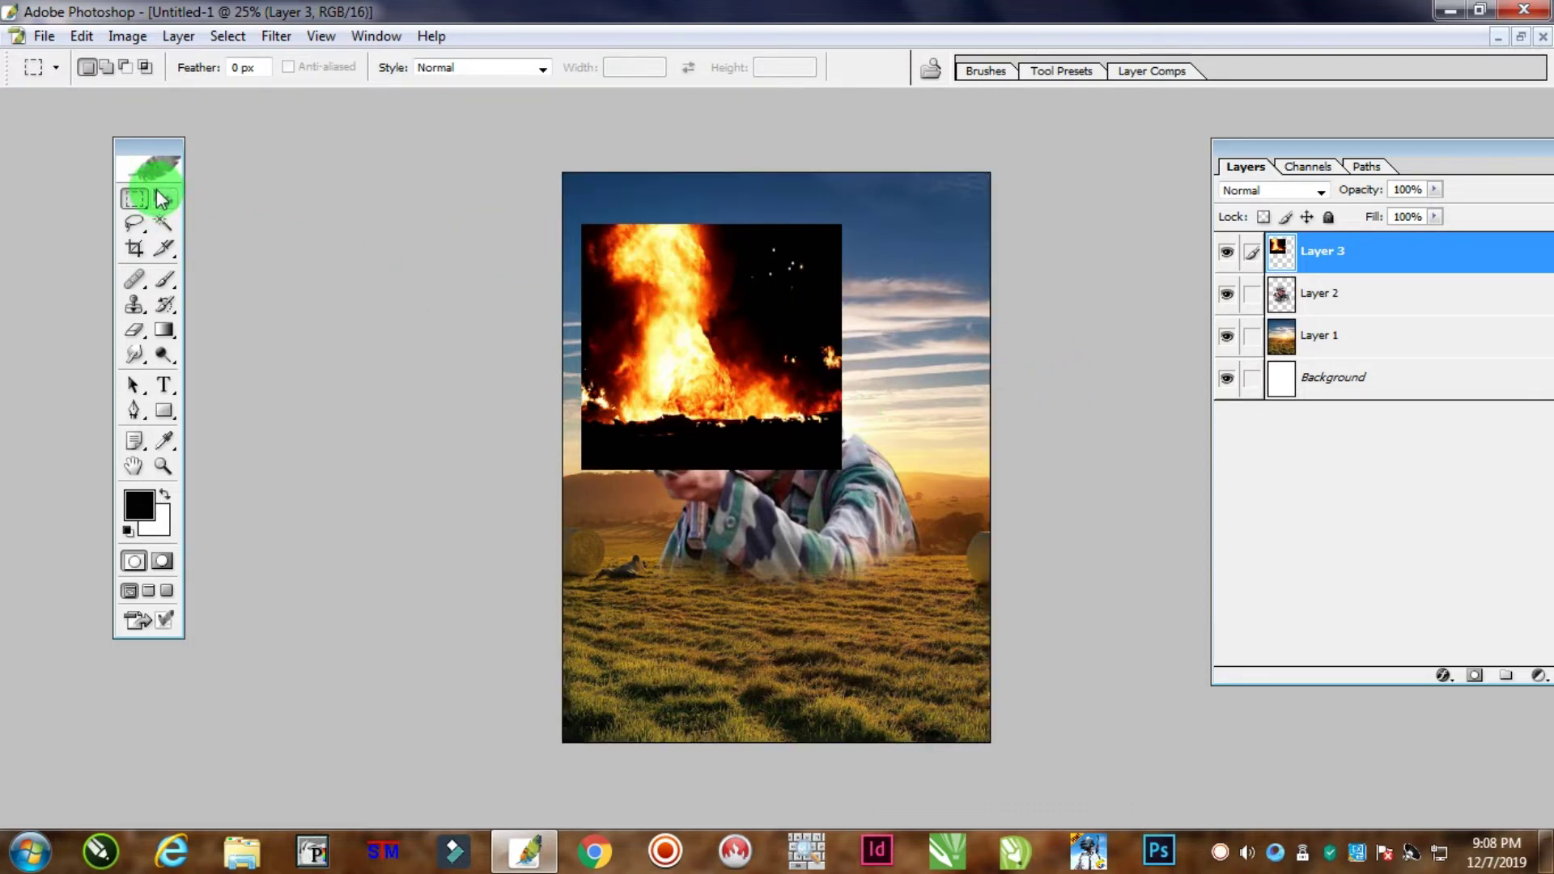
{"action": "left_click_drag", "start_coordinate": [639, 325], "coordinate": [627, 271]}
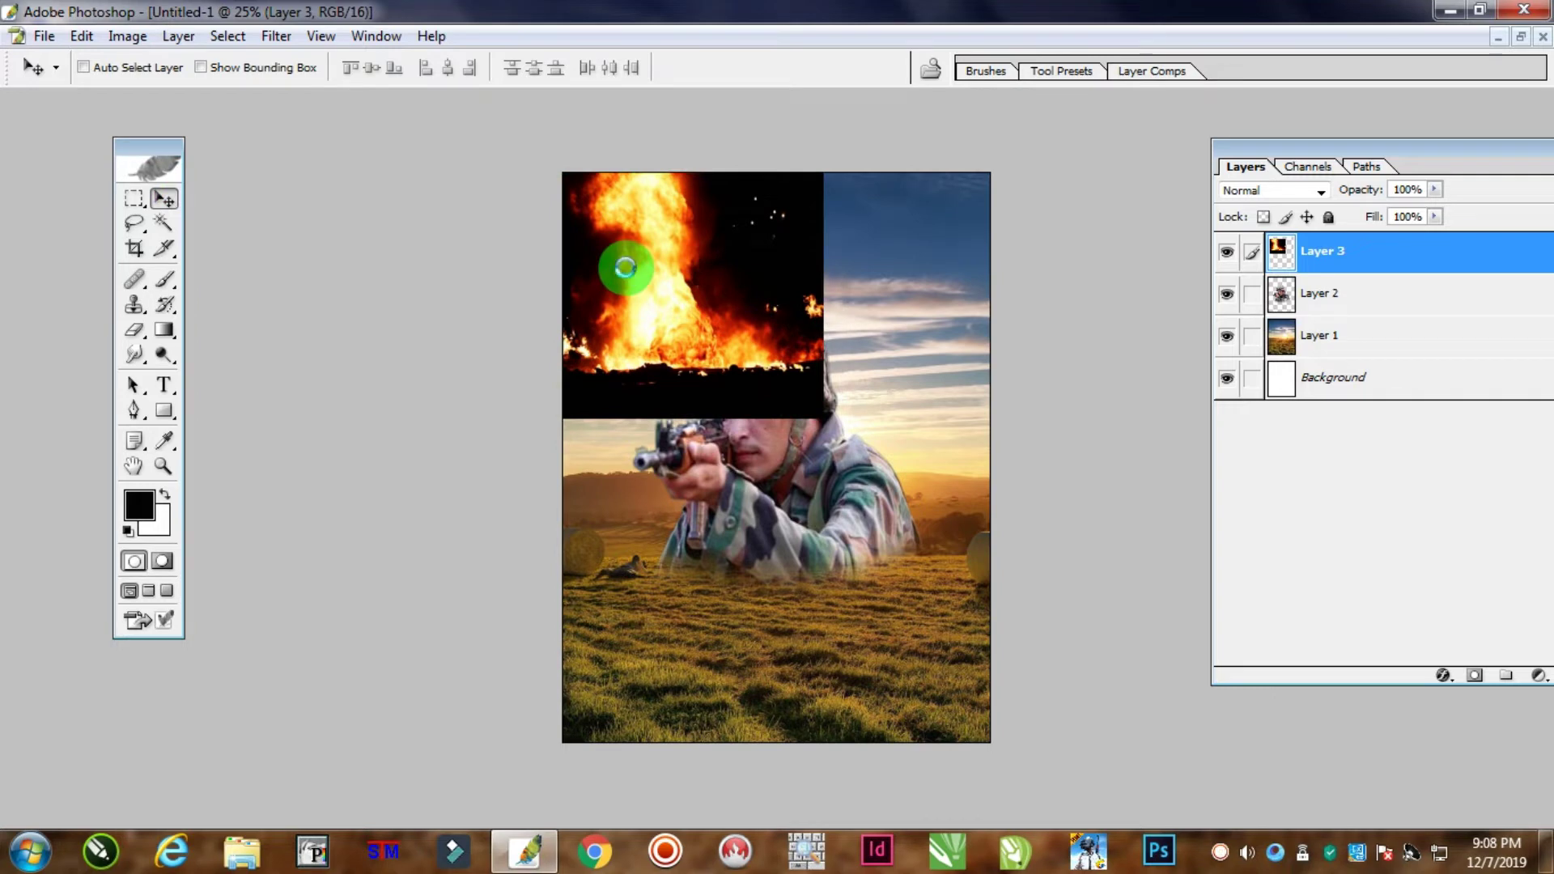
{"action": "key", "text": "ctrl+t"}
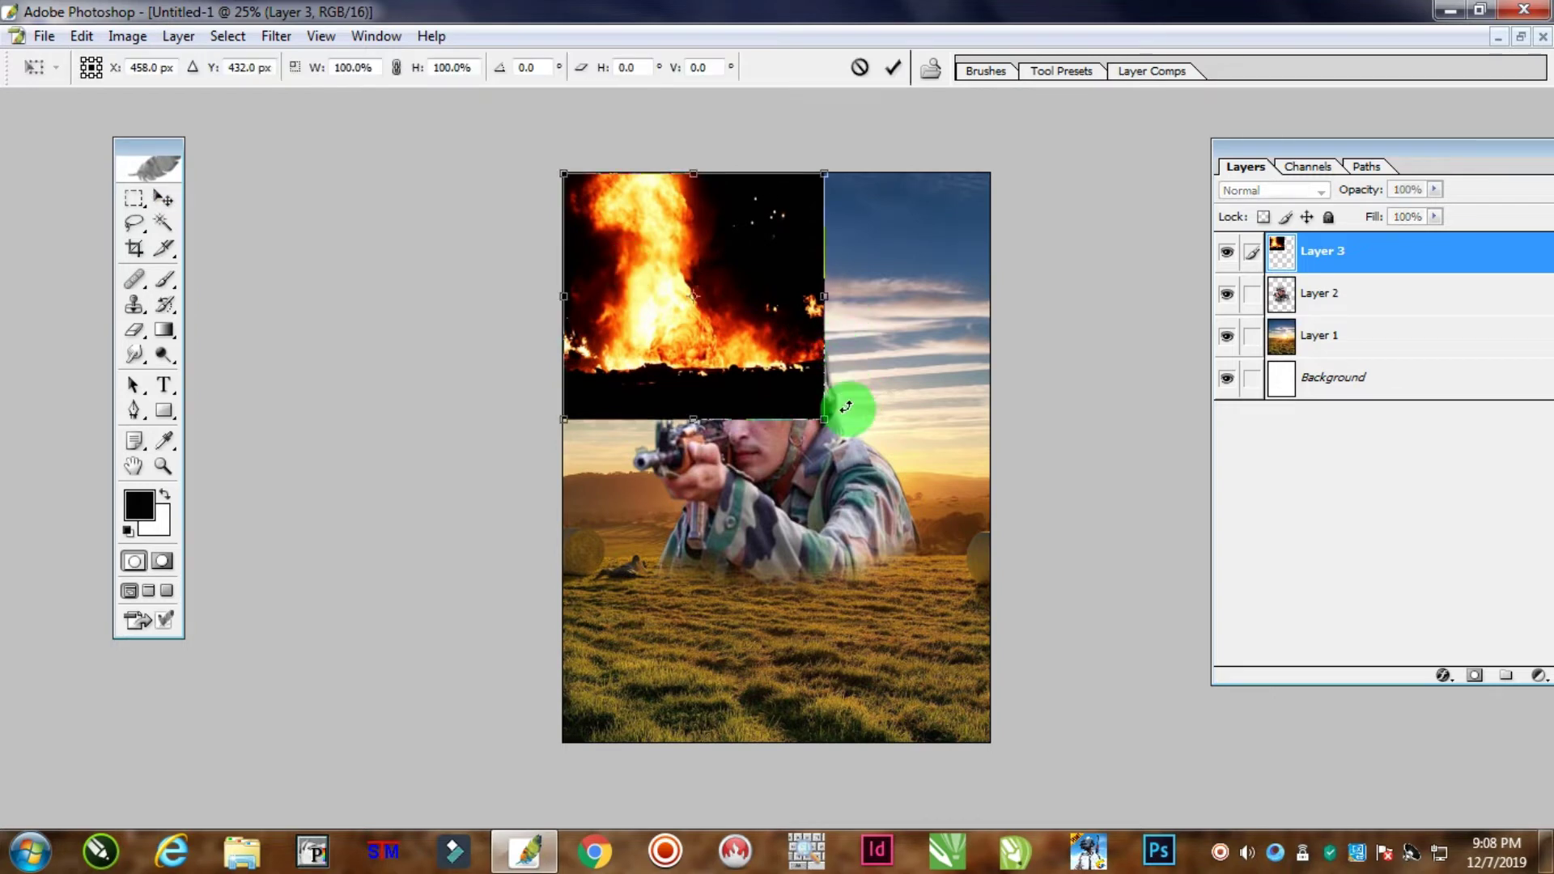
{"action": "left_click_drag", "start_coordinate": [823, 420], "coordinate": [990, 576]}
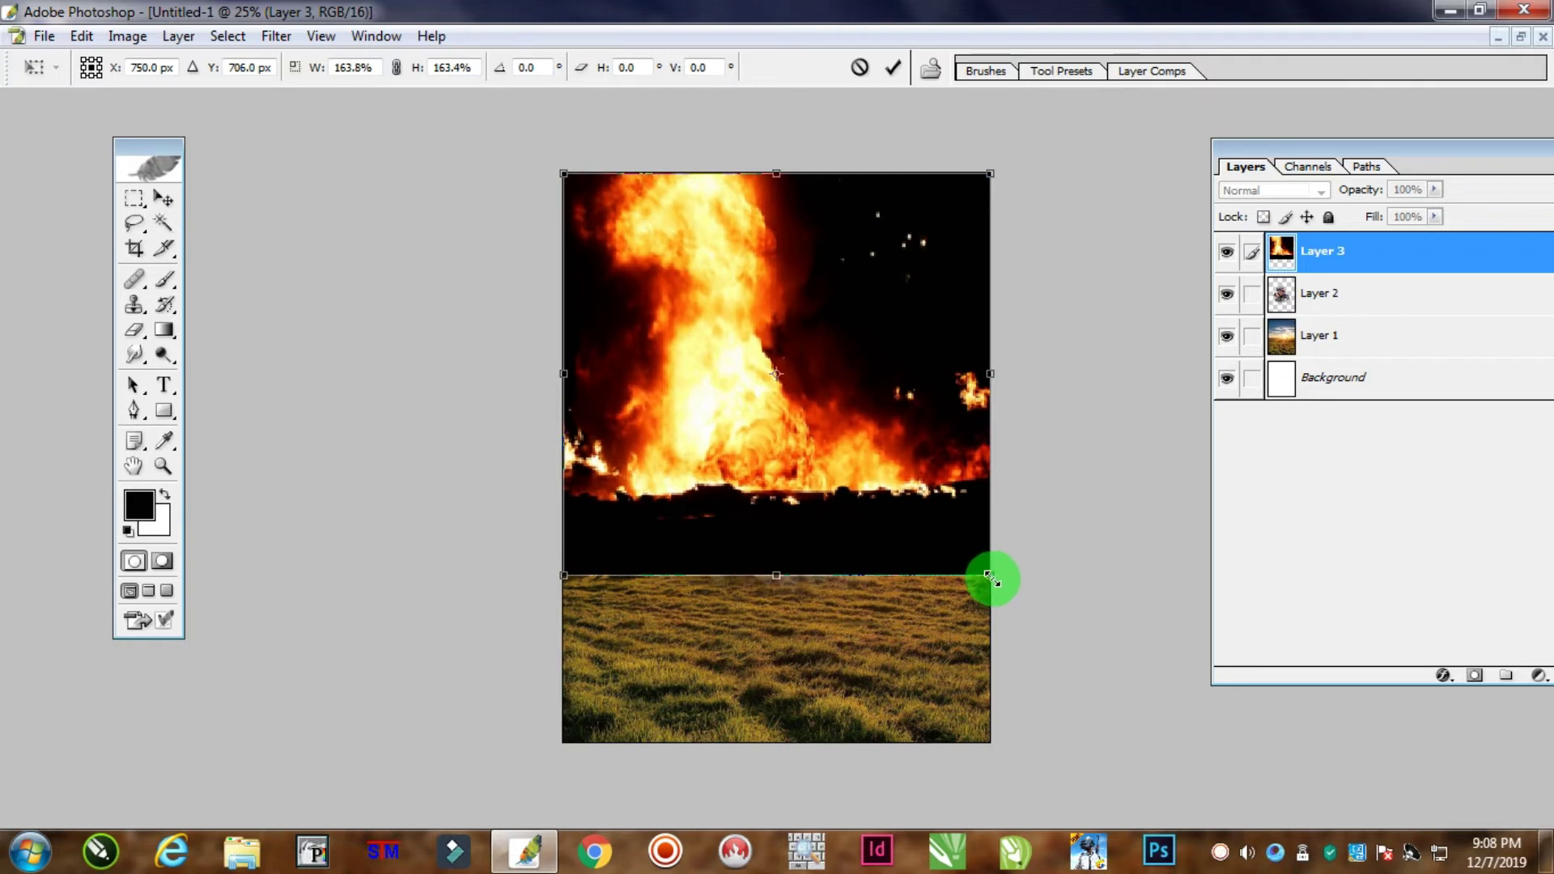
{"action": "key", "text": "Return"}
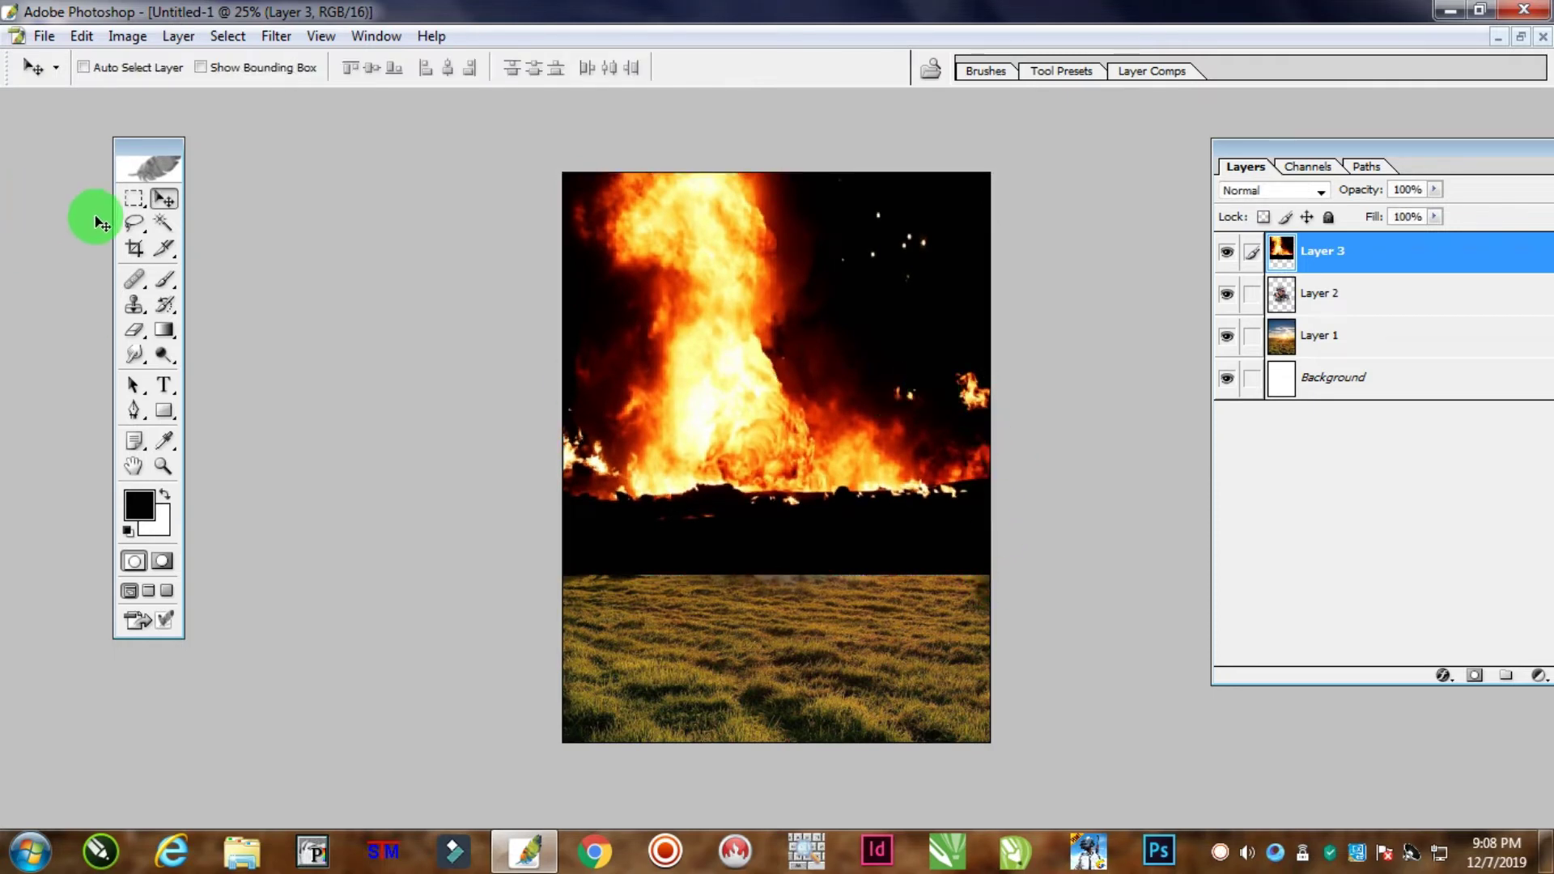
Soften the fire layer's lower edge by repeatedly deleting everything outside a large feathered elliptical selection around the flames
{"action": "left_click_drag", "start_coordinate": [135, 199], "coordinate": [203, 222]}
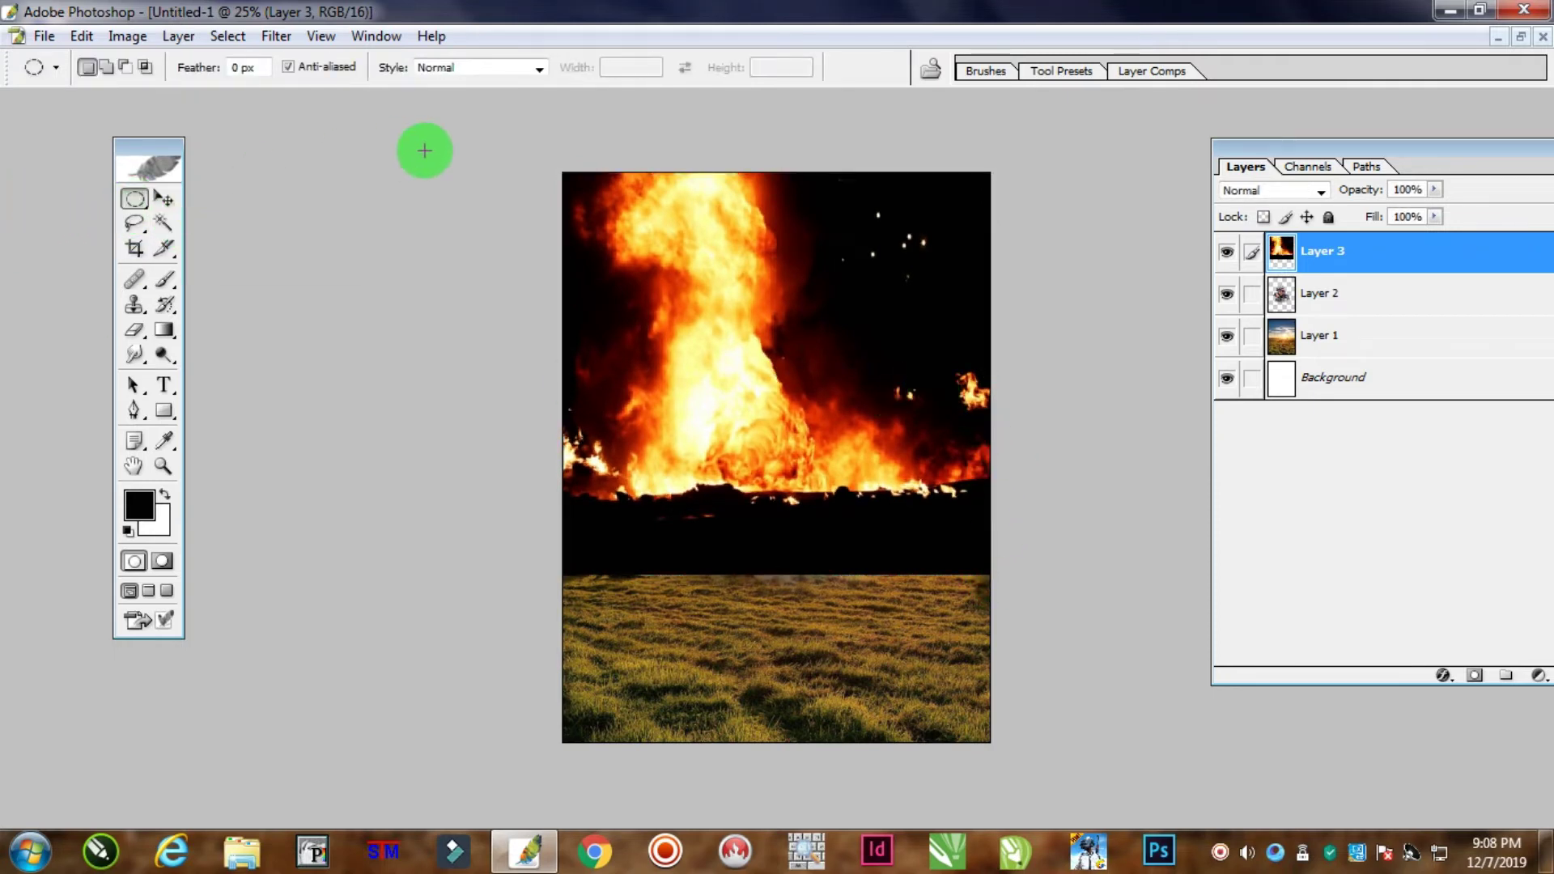
{"action": "left_click_drag", "start_coordinate": [410, 139], "coordinate": [1085, 487]}
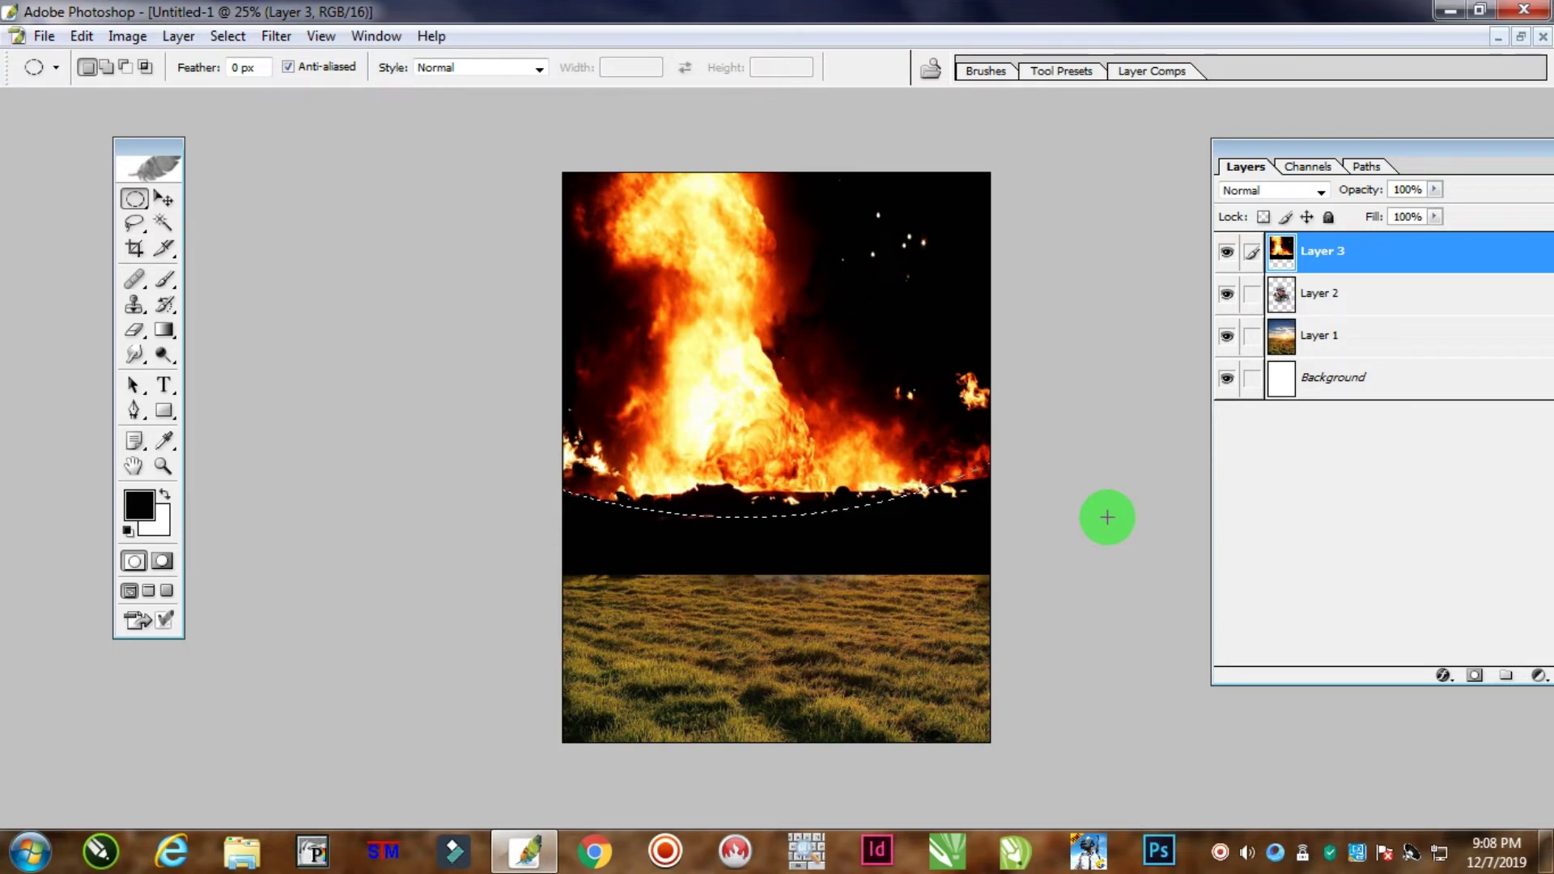
{"action": "left_click", "coordinate": [227, 36]}
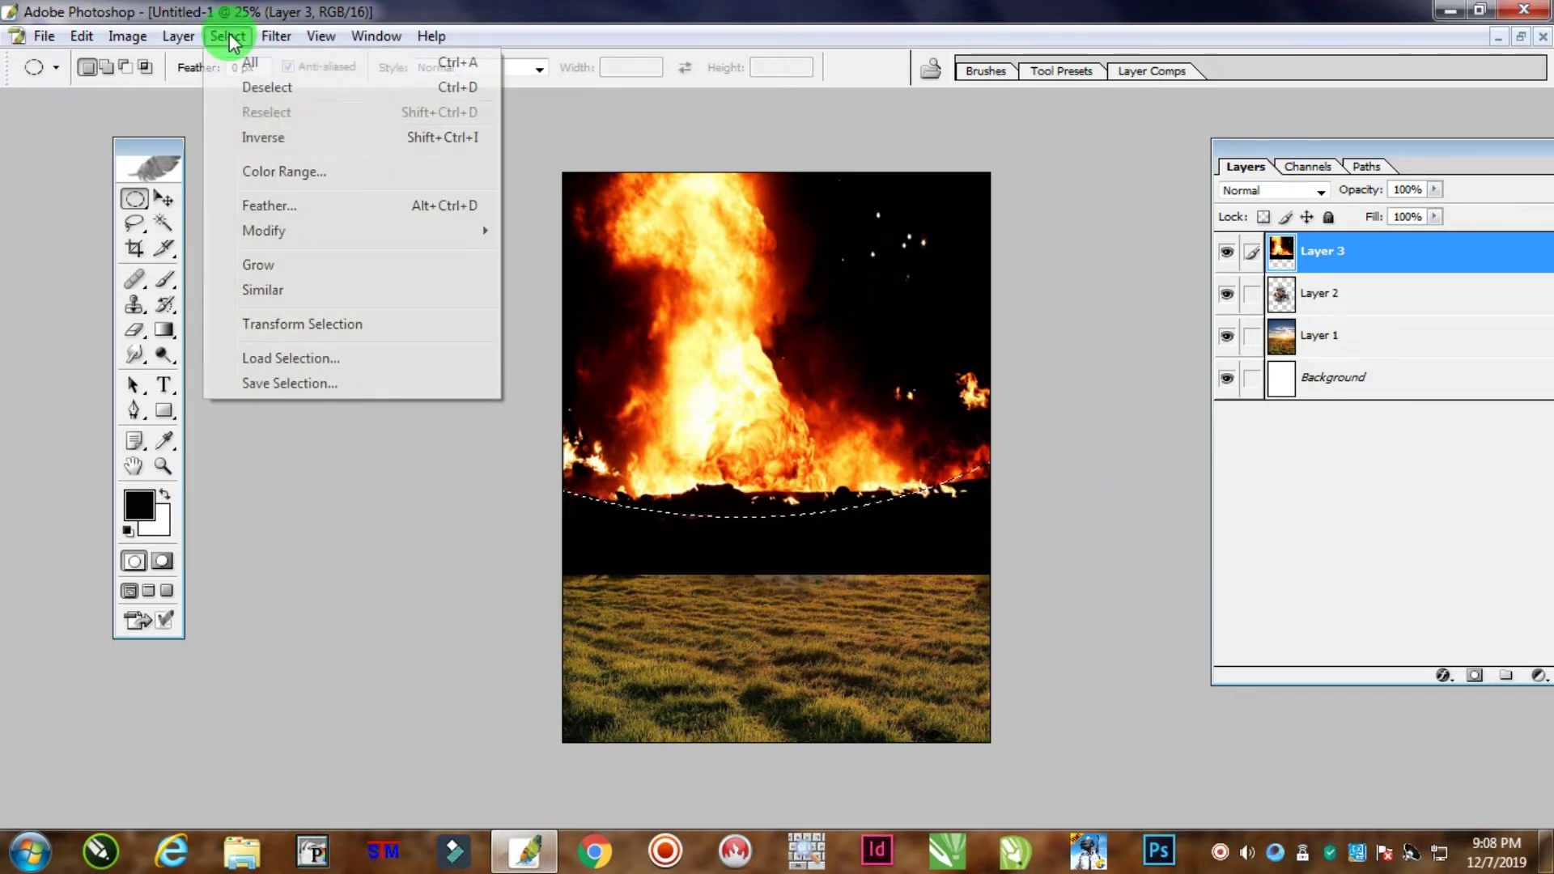
{"action": "left_click", "coordinate": [279, 207]}
{"action": "left_click", "coordinate": [1294, 195]}
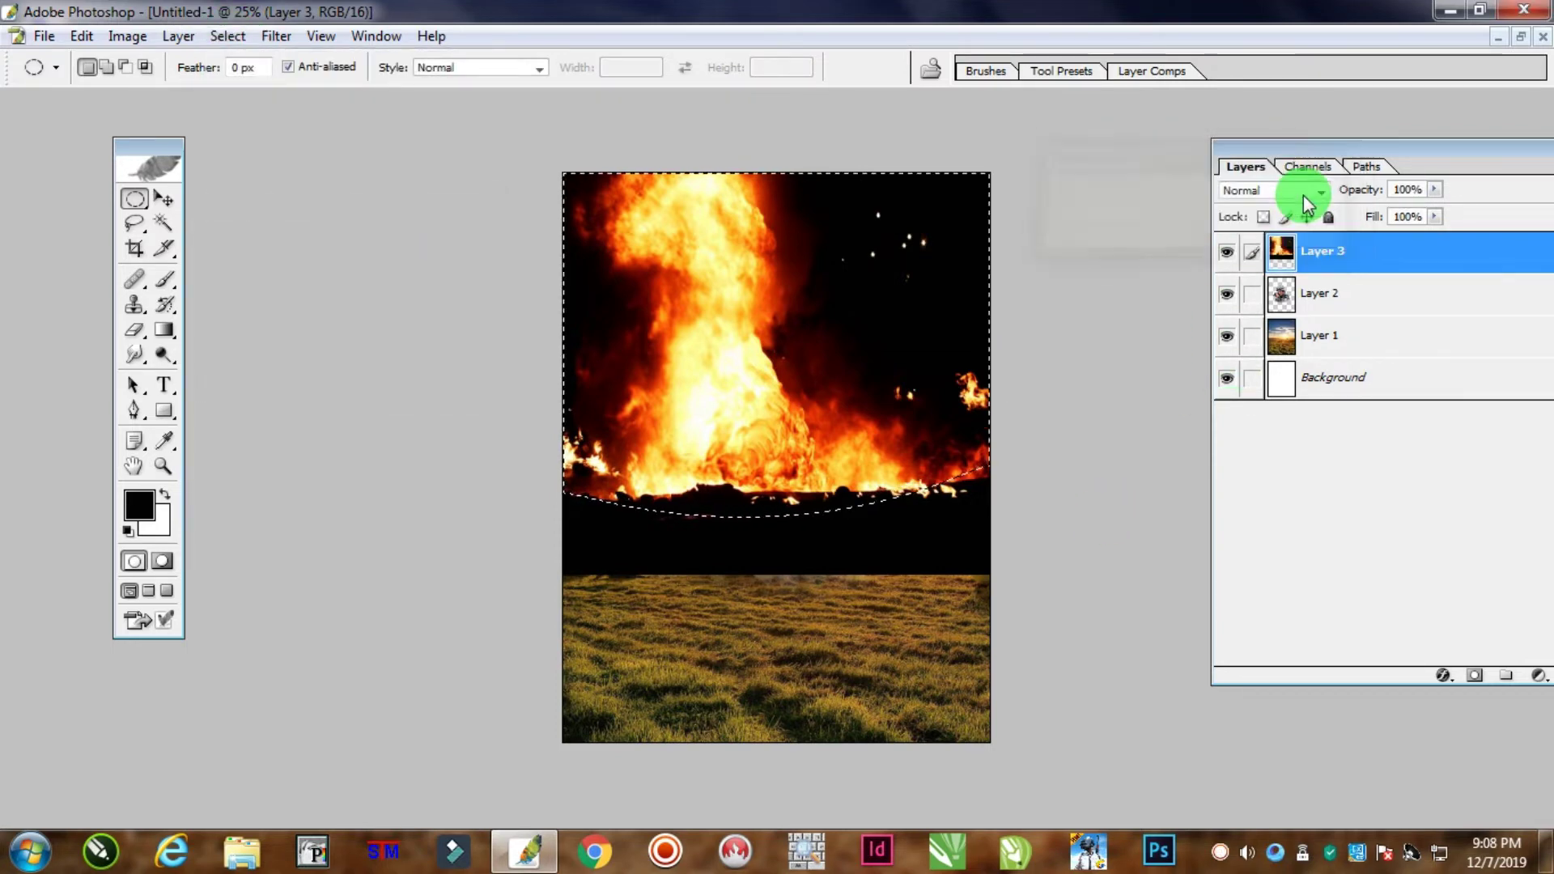
{"action": "left_click", "coordinate": [228, 38]}
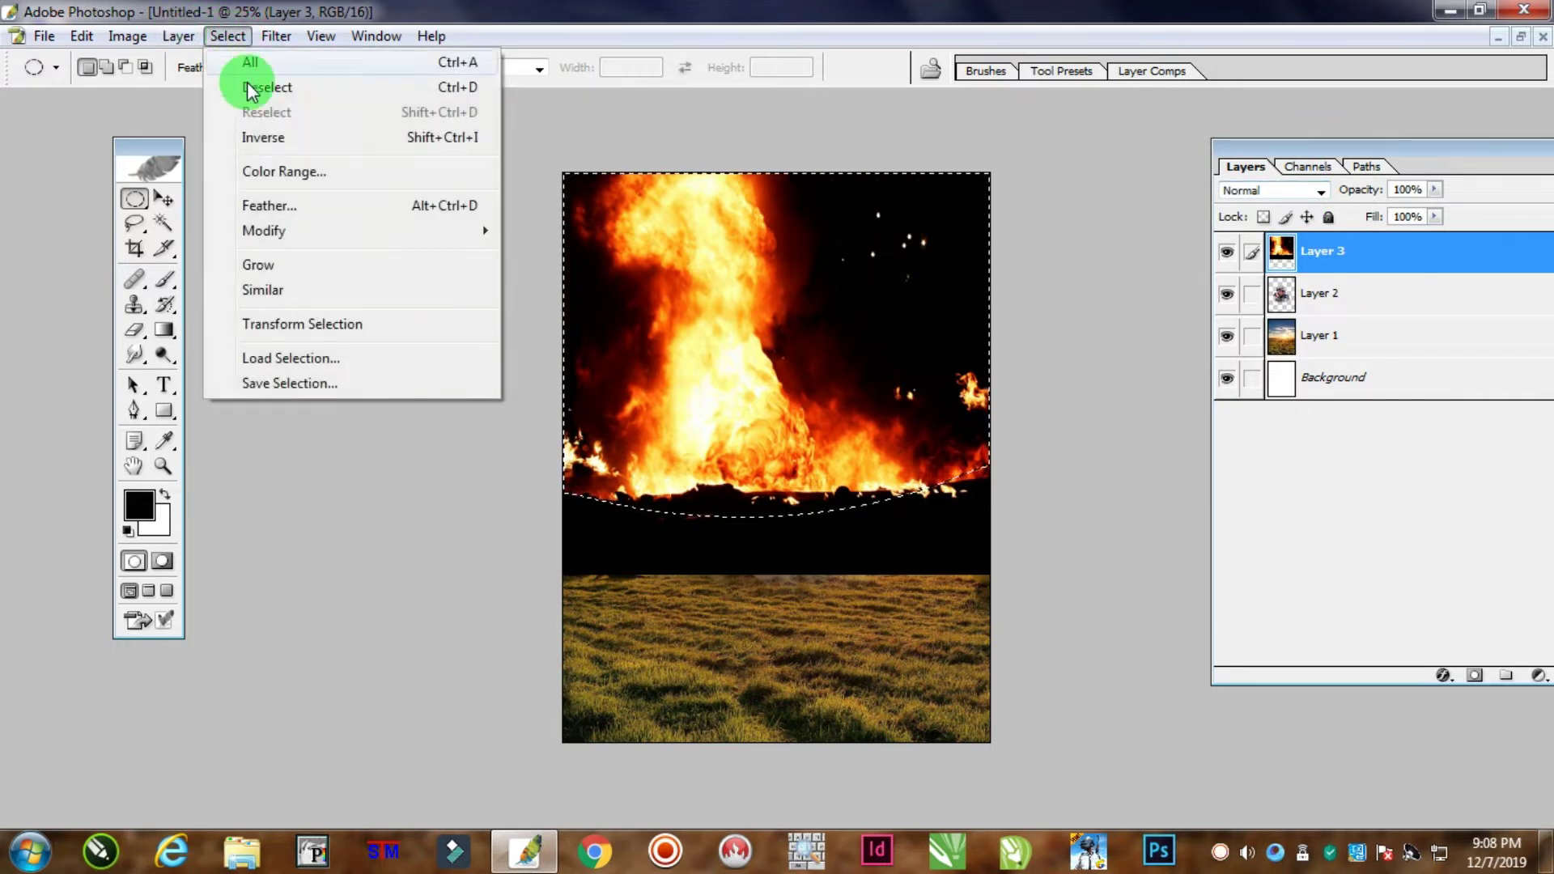
{"action": "left_click", "coordinate": [273, 138]}
{"action": "key", "text": "Delete"}
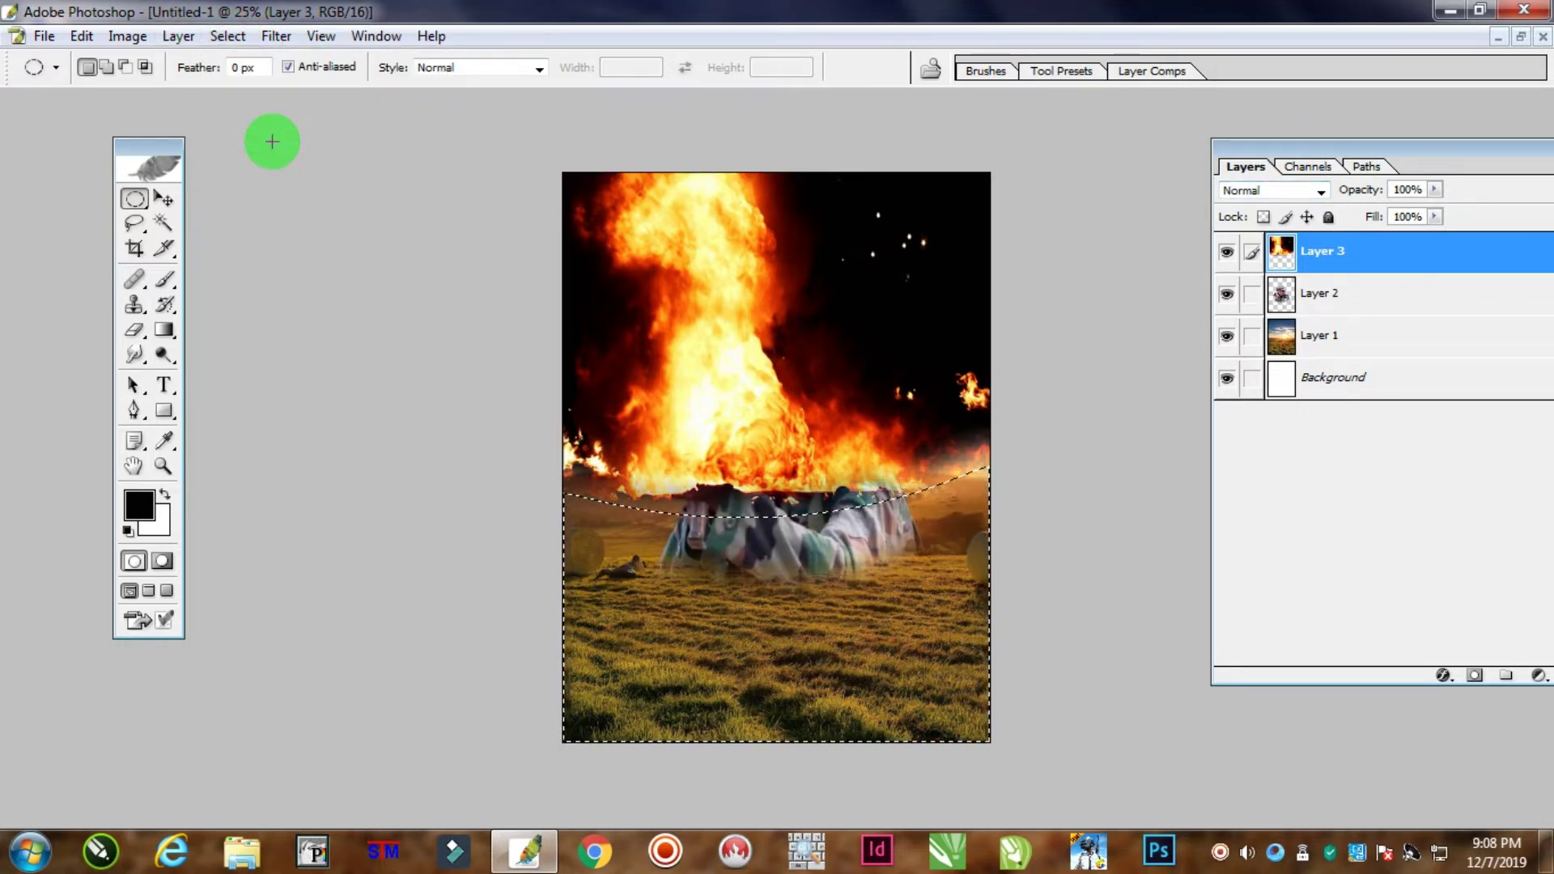
{"action": "key", "text": "Delete"}
{"action": "key", "text": "Delete"}
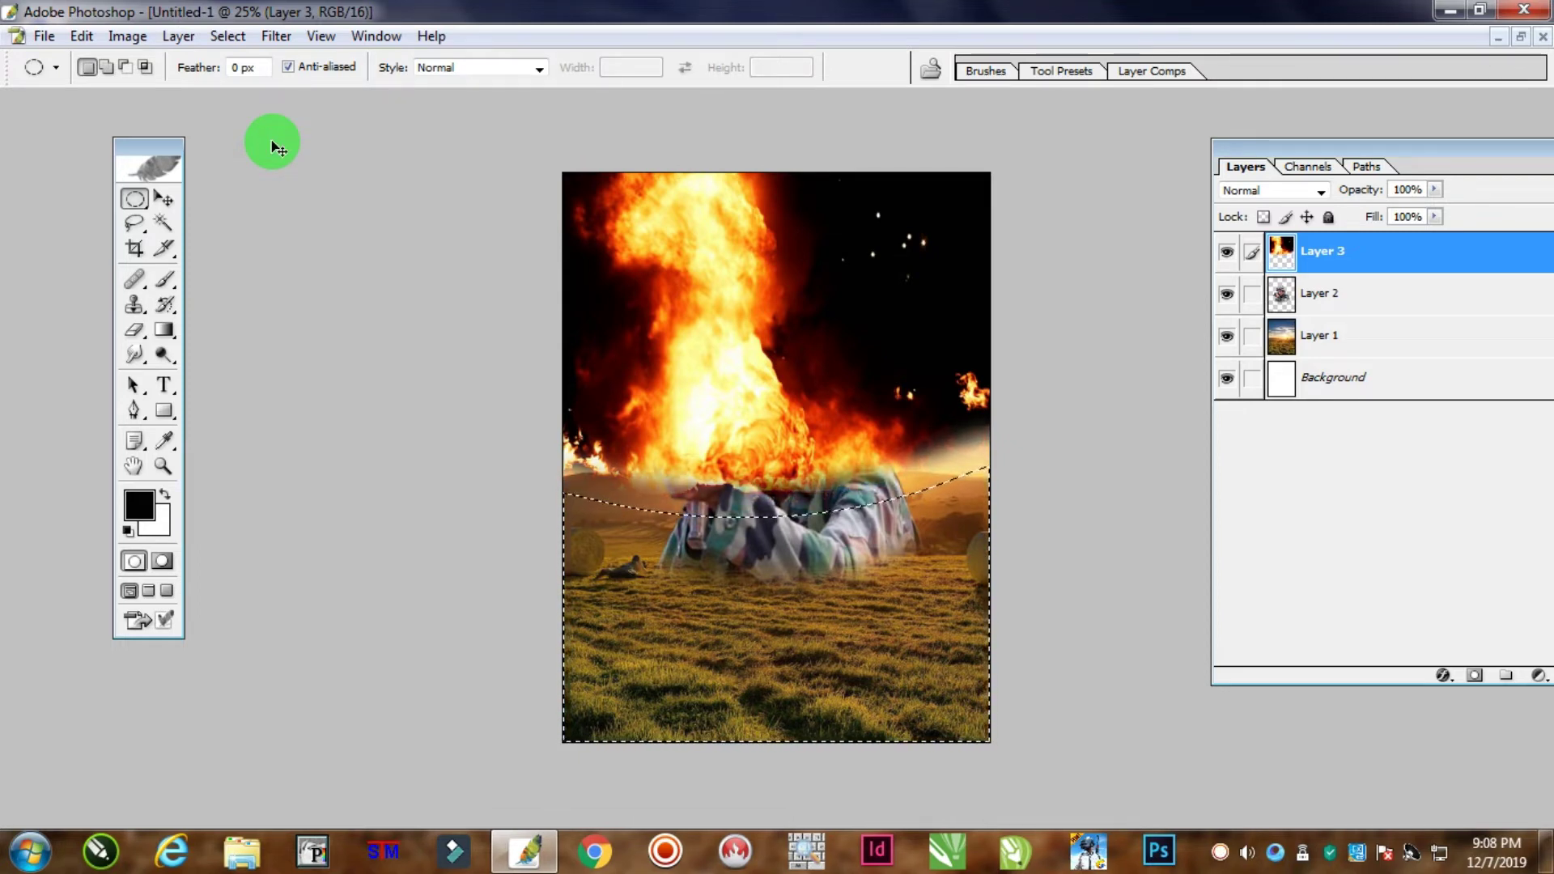
{"action": "key", "text": "ctrl+d"}
Reorder the layers so that the fire layer lies directly beneath the soldier layer
{"action": "left_click", "coordinate": [163, 198]}
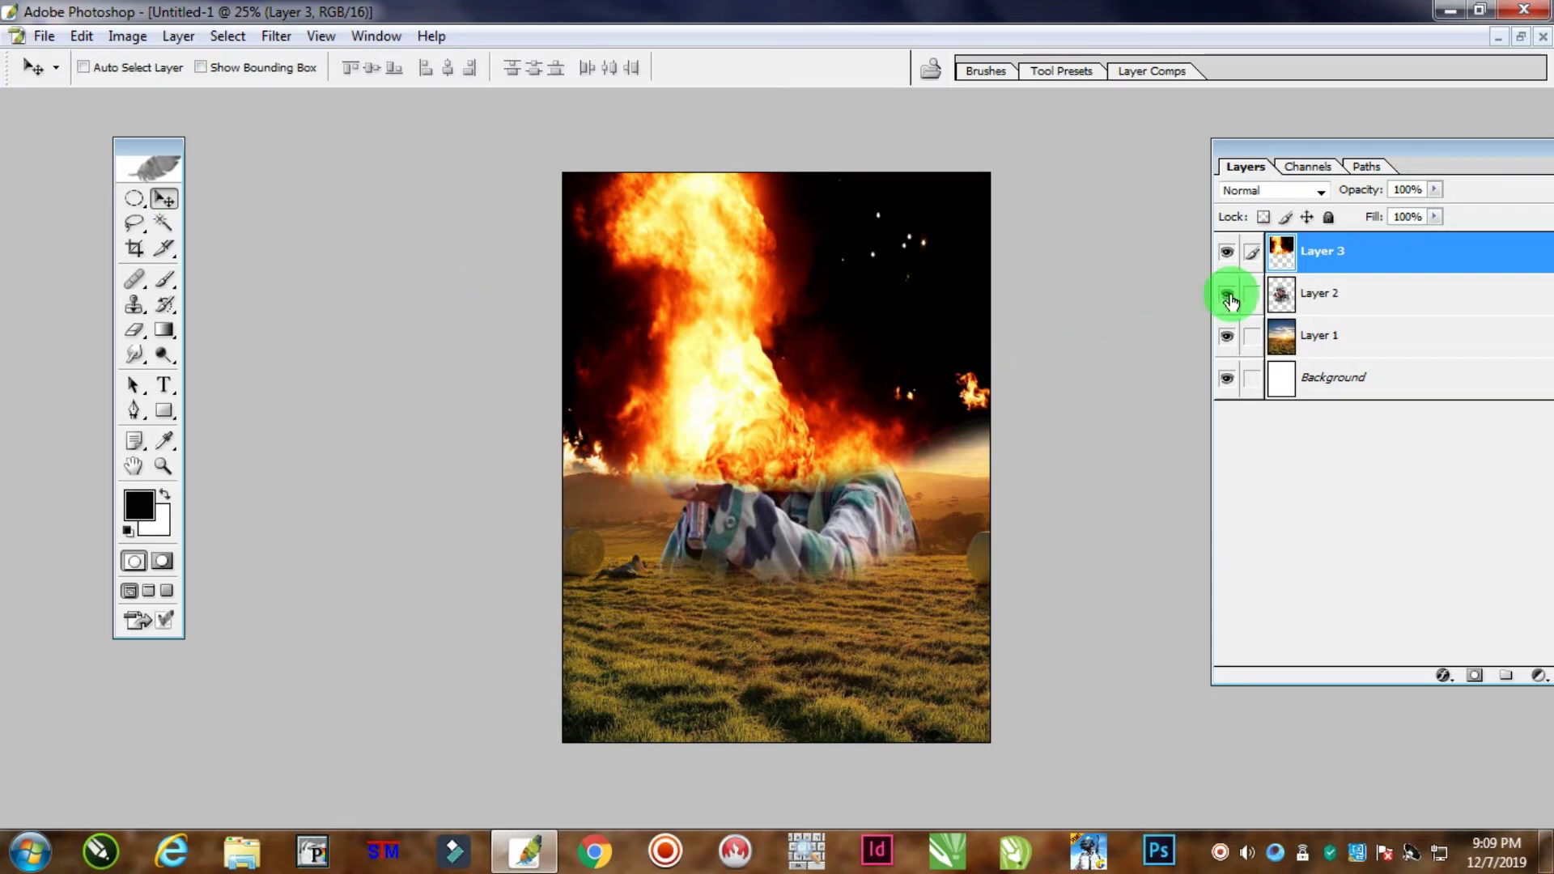
{"action": "left_click_drag", "start_coordinate": [1330, 254], "coordinate": [1346, 341]}
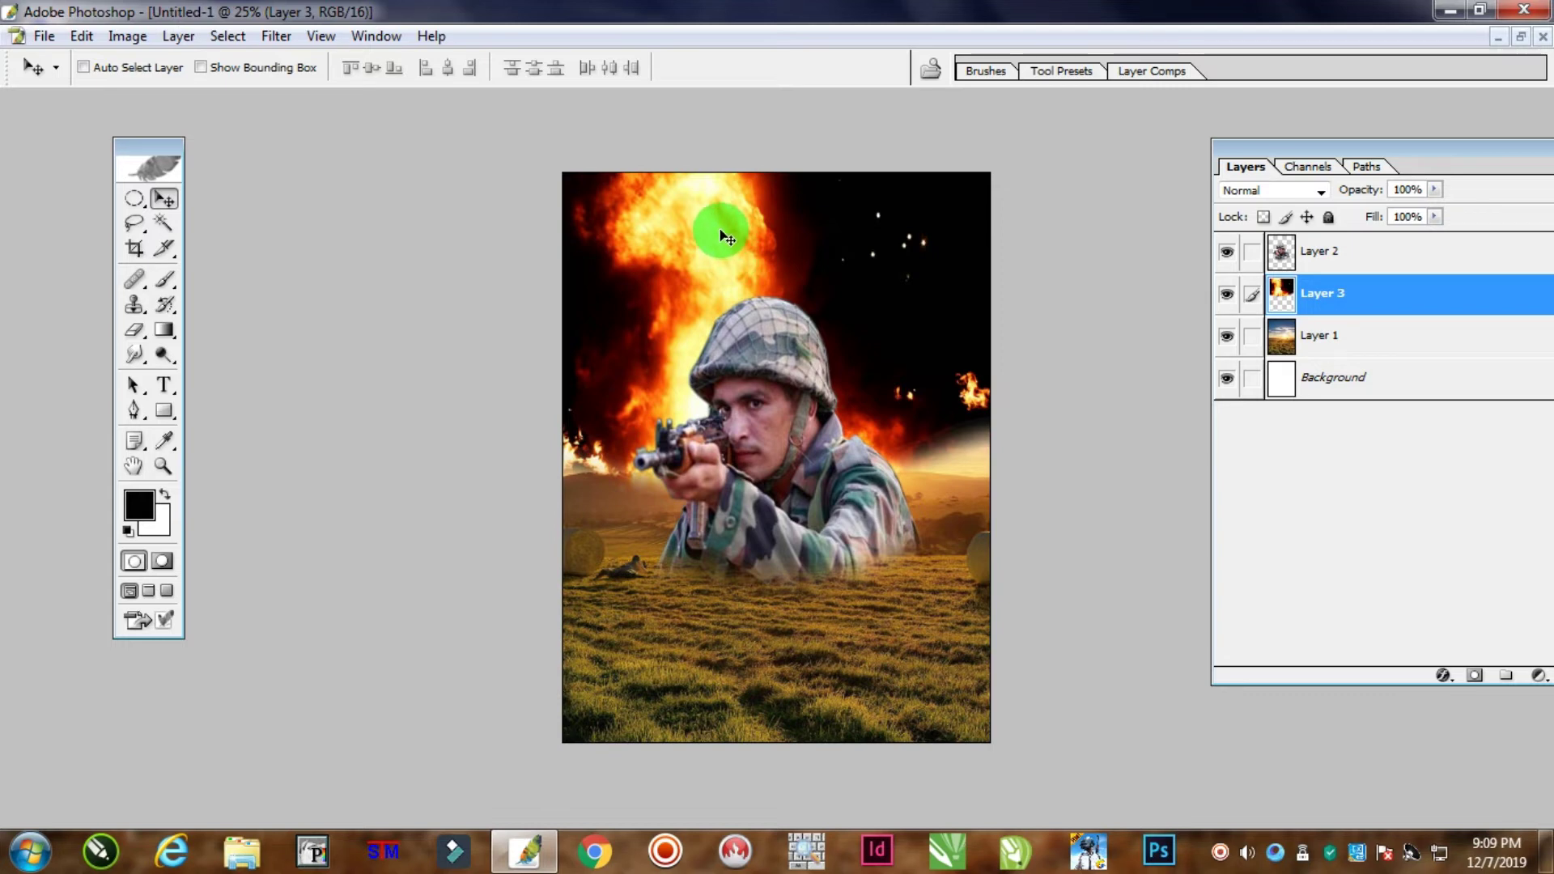
Try to stretch the fire layer downward to the grass and out past the canvas's right edge with Free Transform
{"action": "key", "text": "ctrl+t"}
{"action": "left_click_drag", "start_coordinate": [784, 526], "coordinate": [783, 566]}
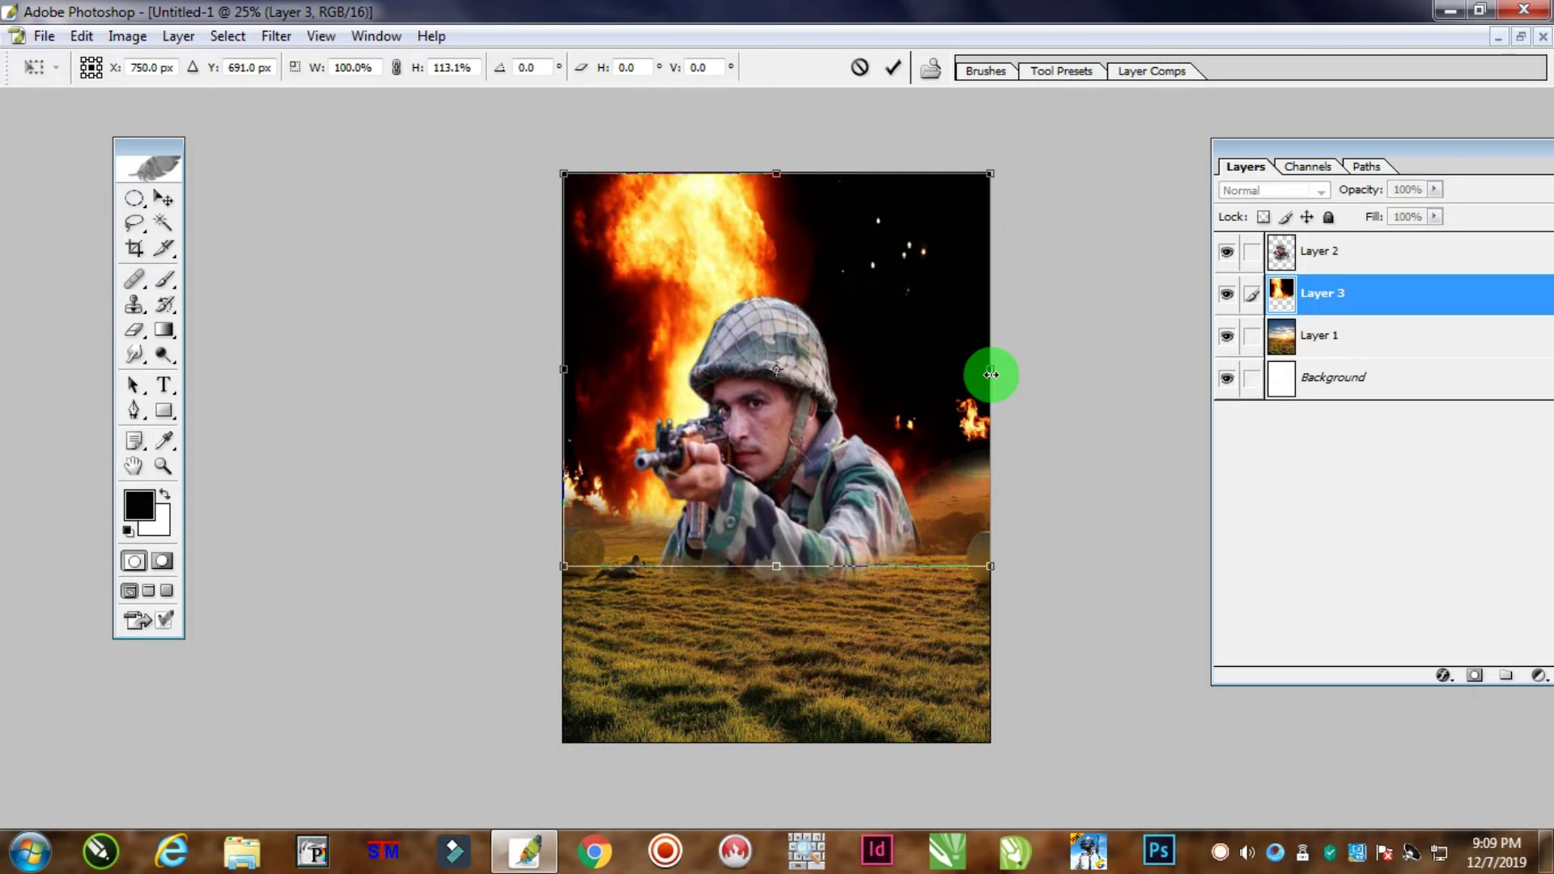
{"action": "left_click_drag", "start_coordinate": [991, 375], "coordinate": [1083, 394]}
{"action": "key", "text": "Return"}
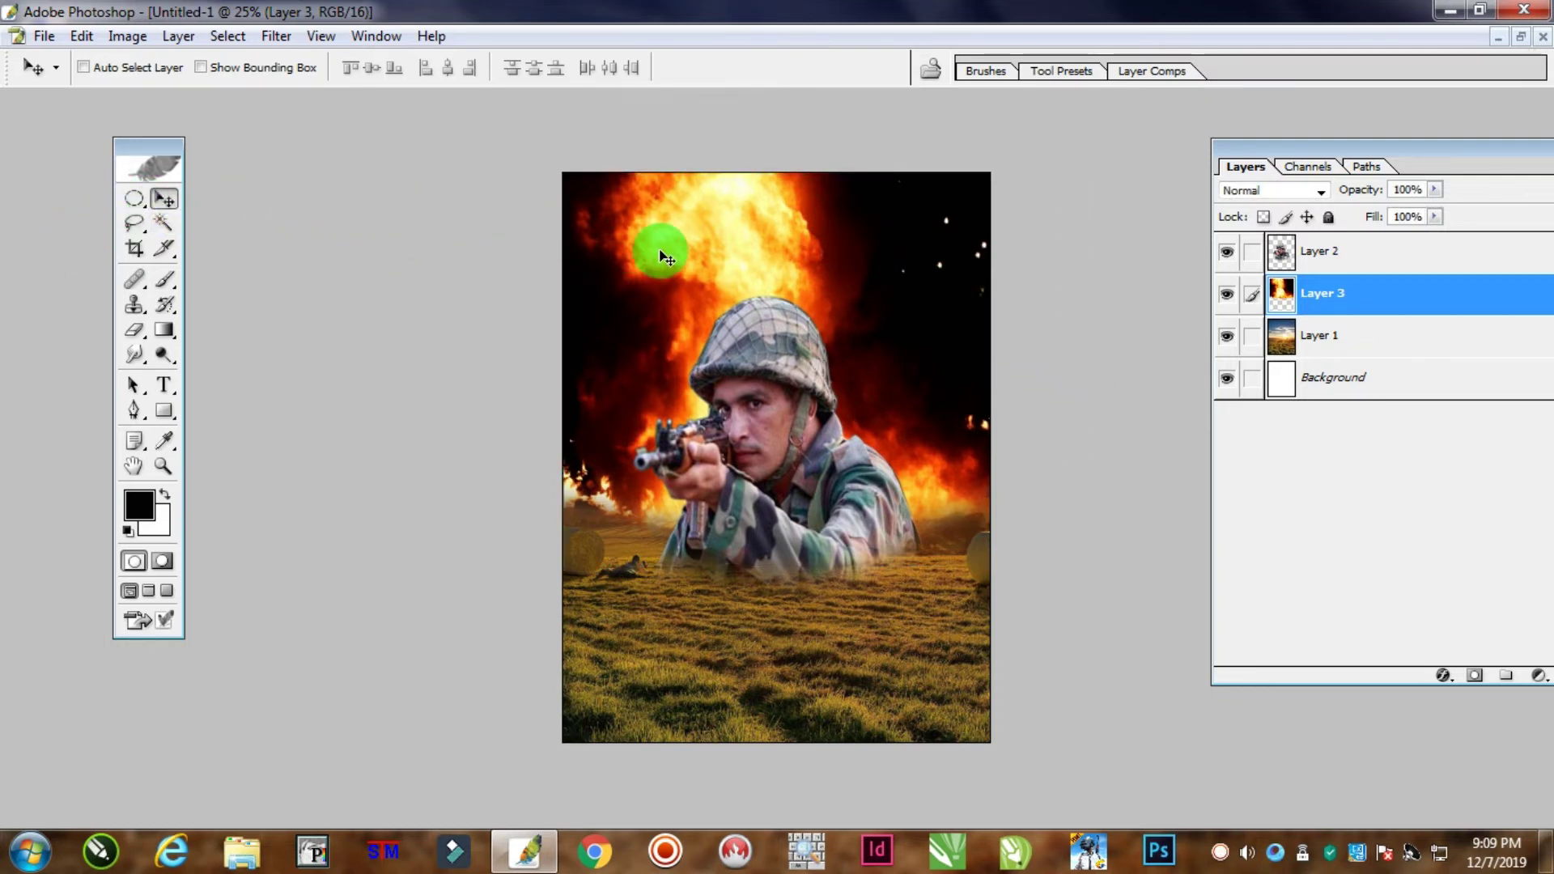
{"action": "key", "text": "ctrl+z"}
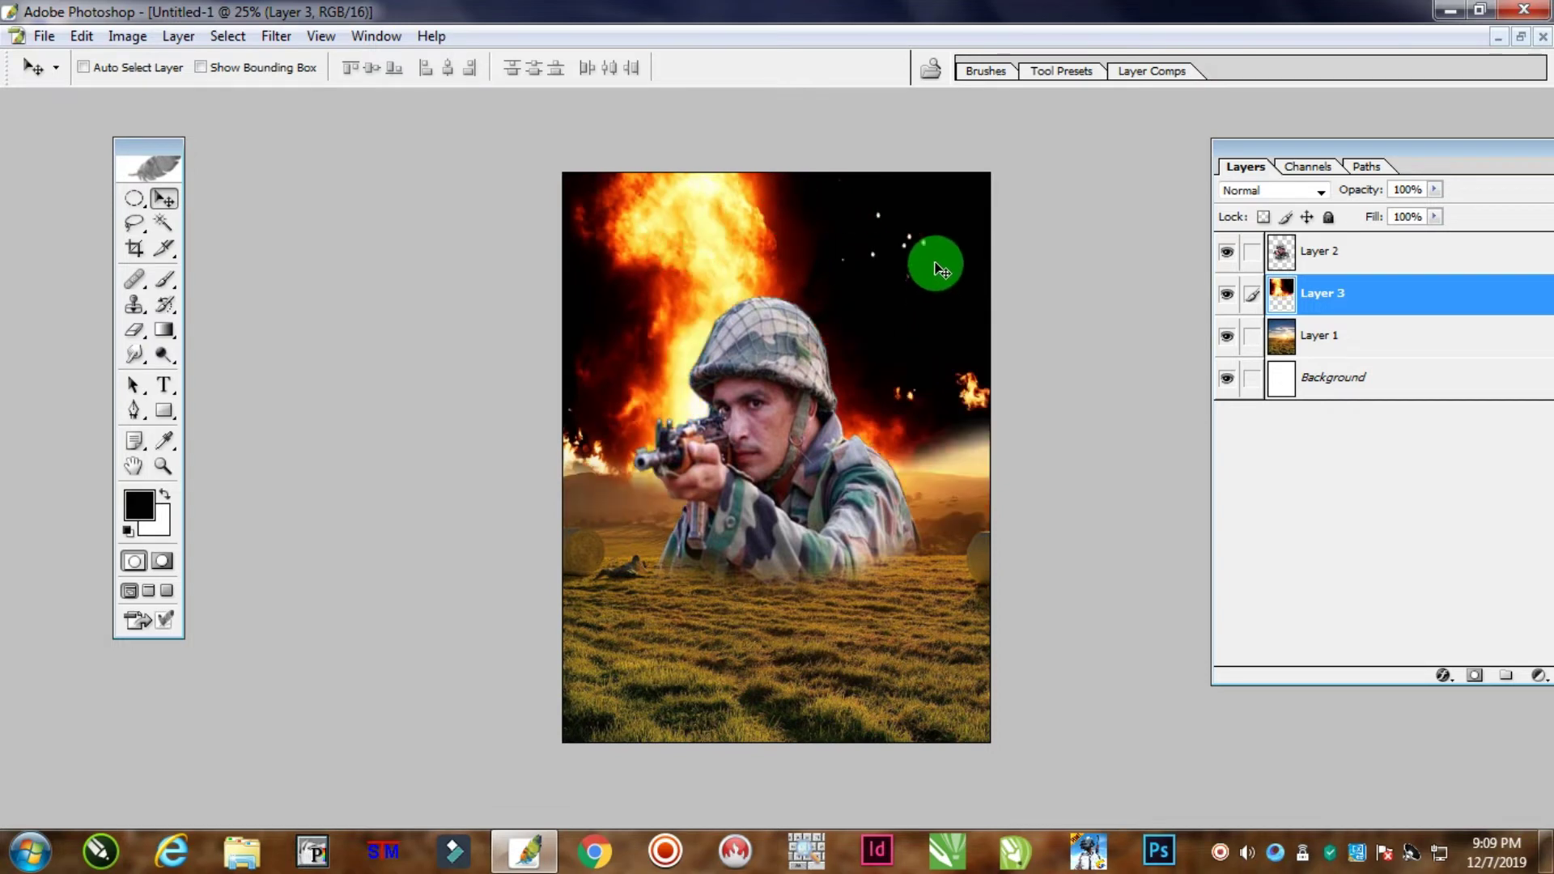
Narrow the fire layer slightly and delete its dark right-hand part with a rectangular selection reaching in to the soldier's shoulder
{"action": "key", "text": "ctrl+t"}
{"action": "left_click_drag", "start_coordinate": [993, 348], "coordinate": [971, 348]}
{"action": "key", "text": "Return"}
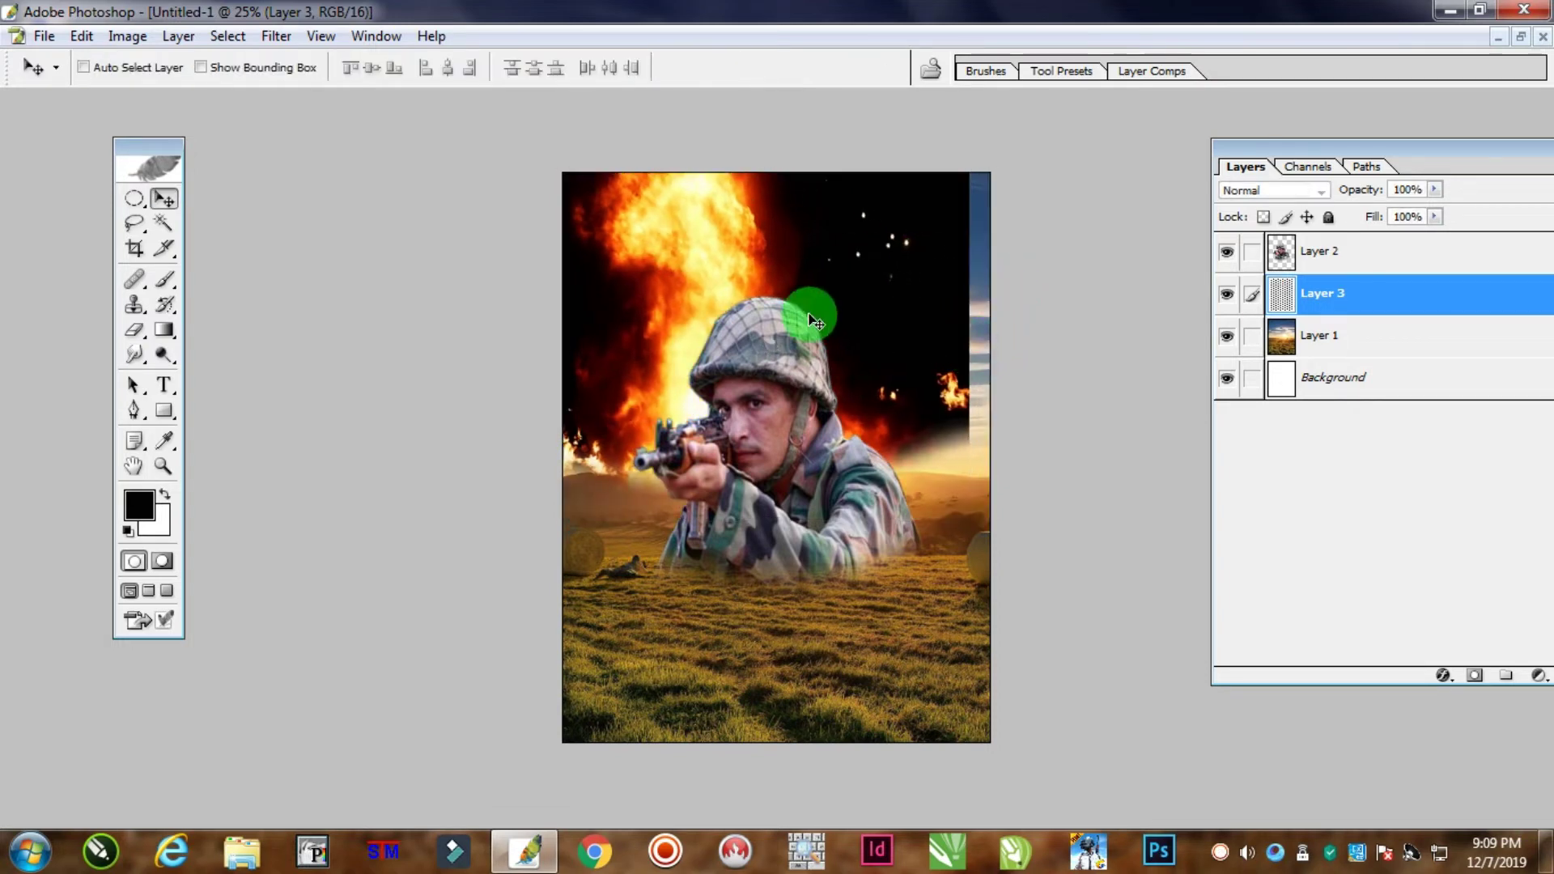
{"action": "left_click_drag", "start_coordinate": [134, 196], "coordinate": [191, 195]}
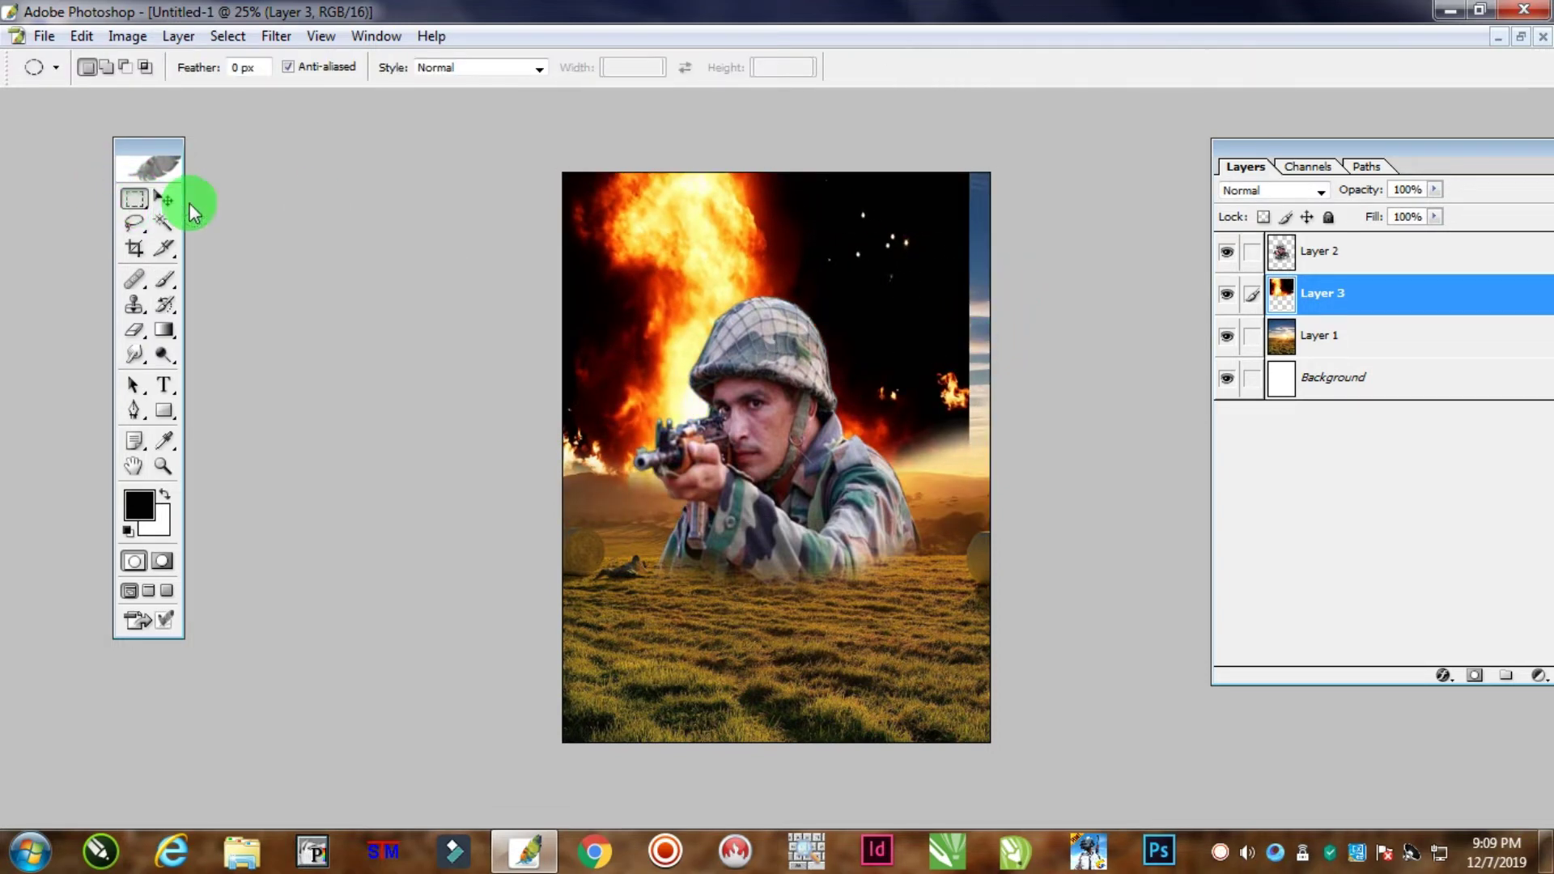
{"action": "left_click_drag", "start_coordinate": [1081, 127], "coordinate": [840, 526]}
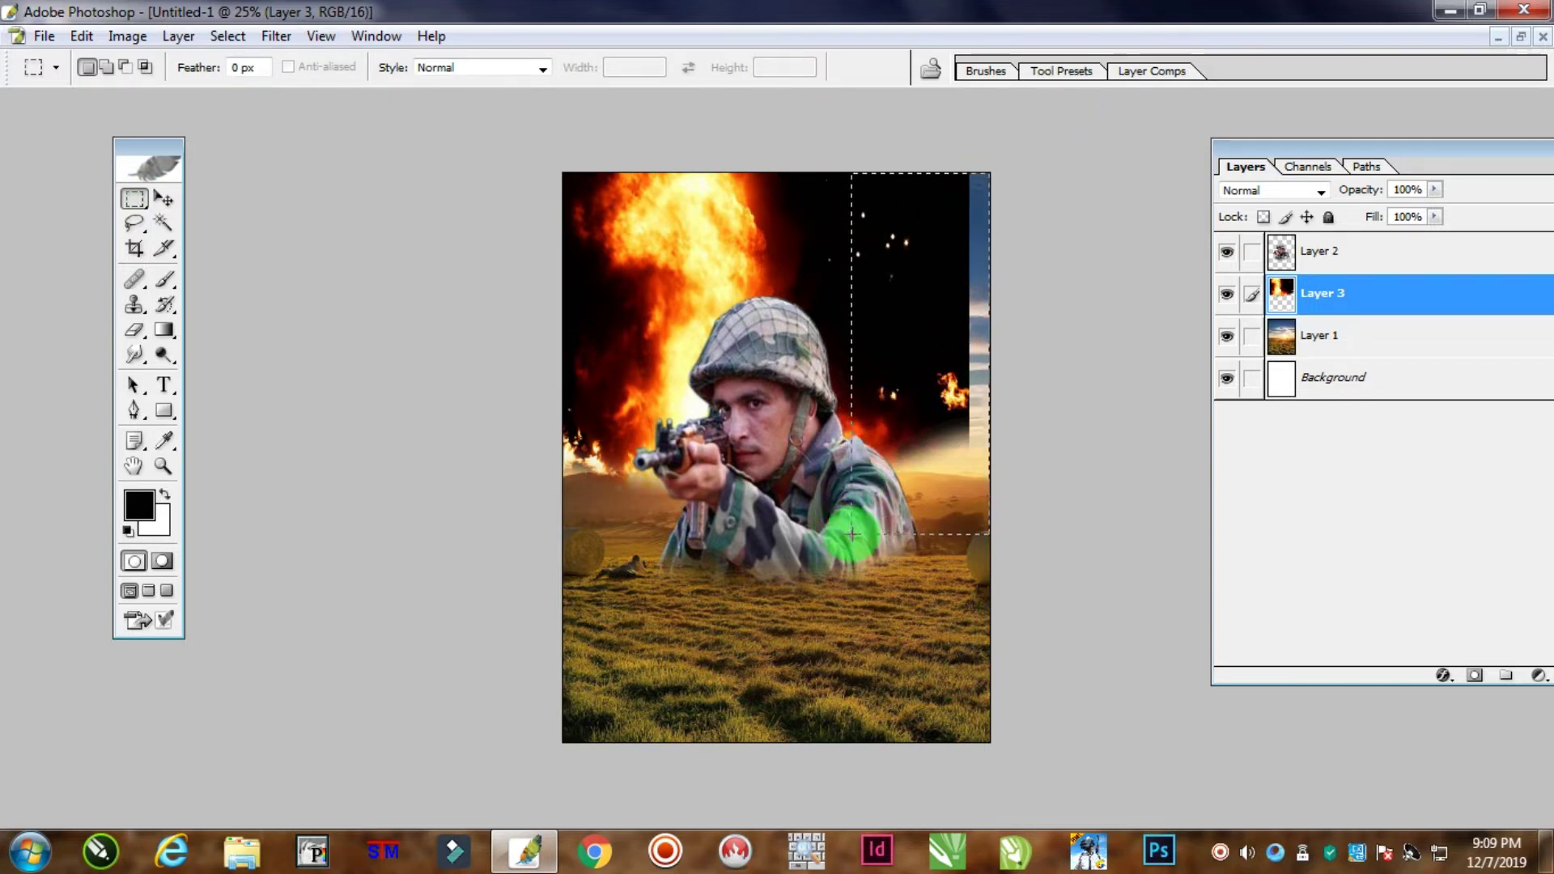
{"action": "key", "text": "Delete"}
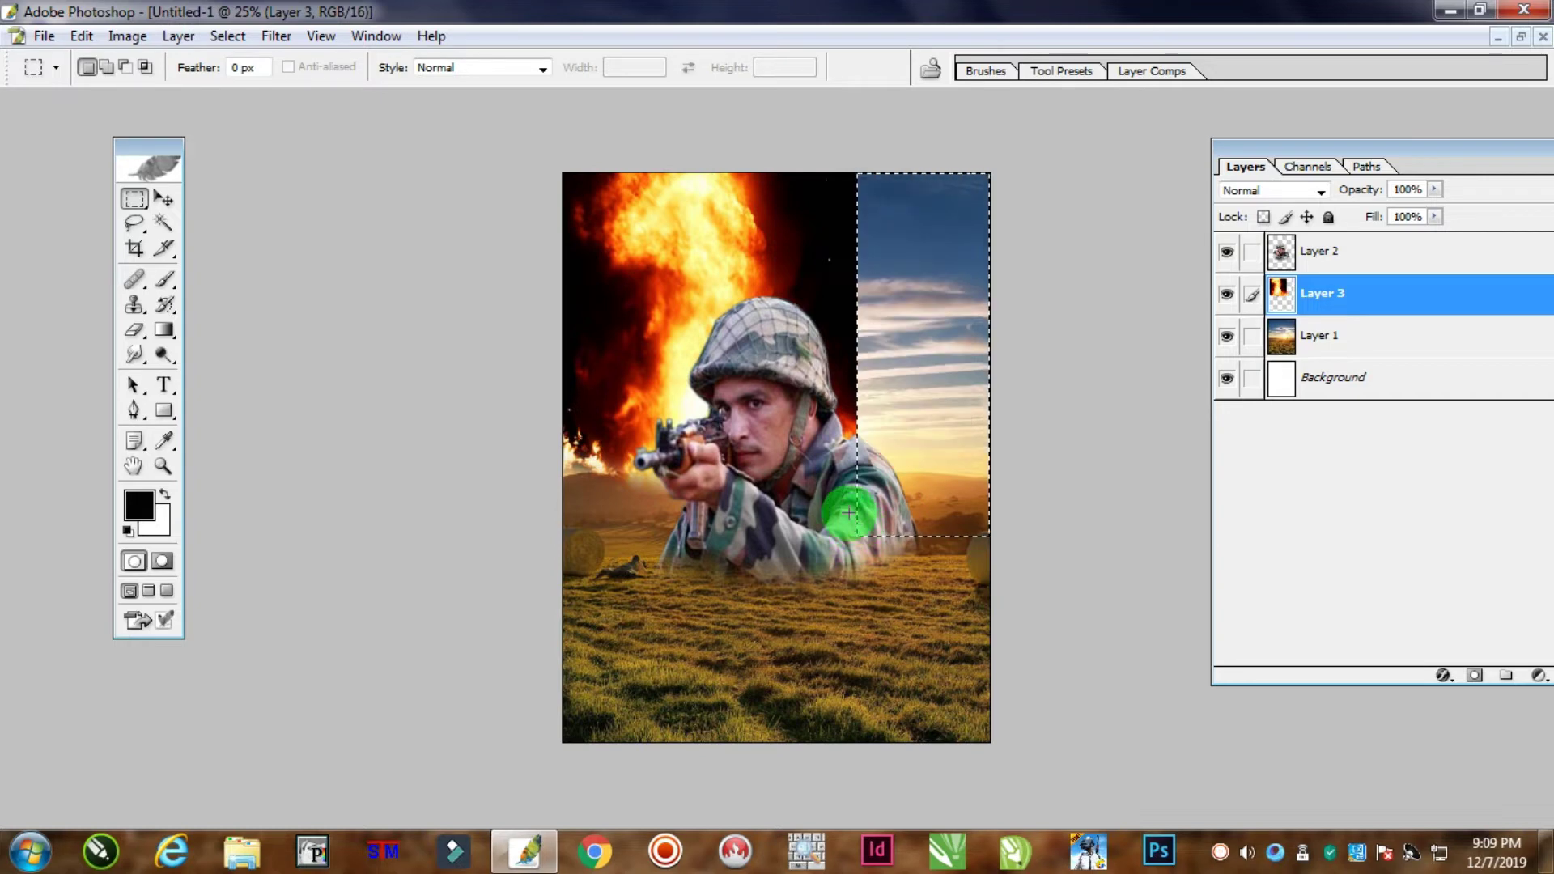
{"action": "key", "text": "ctrl+d"}
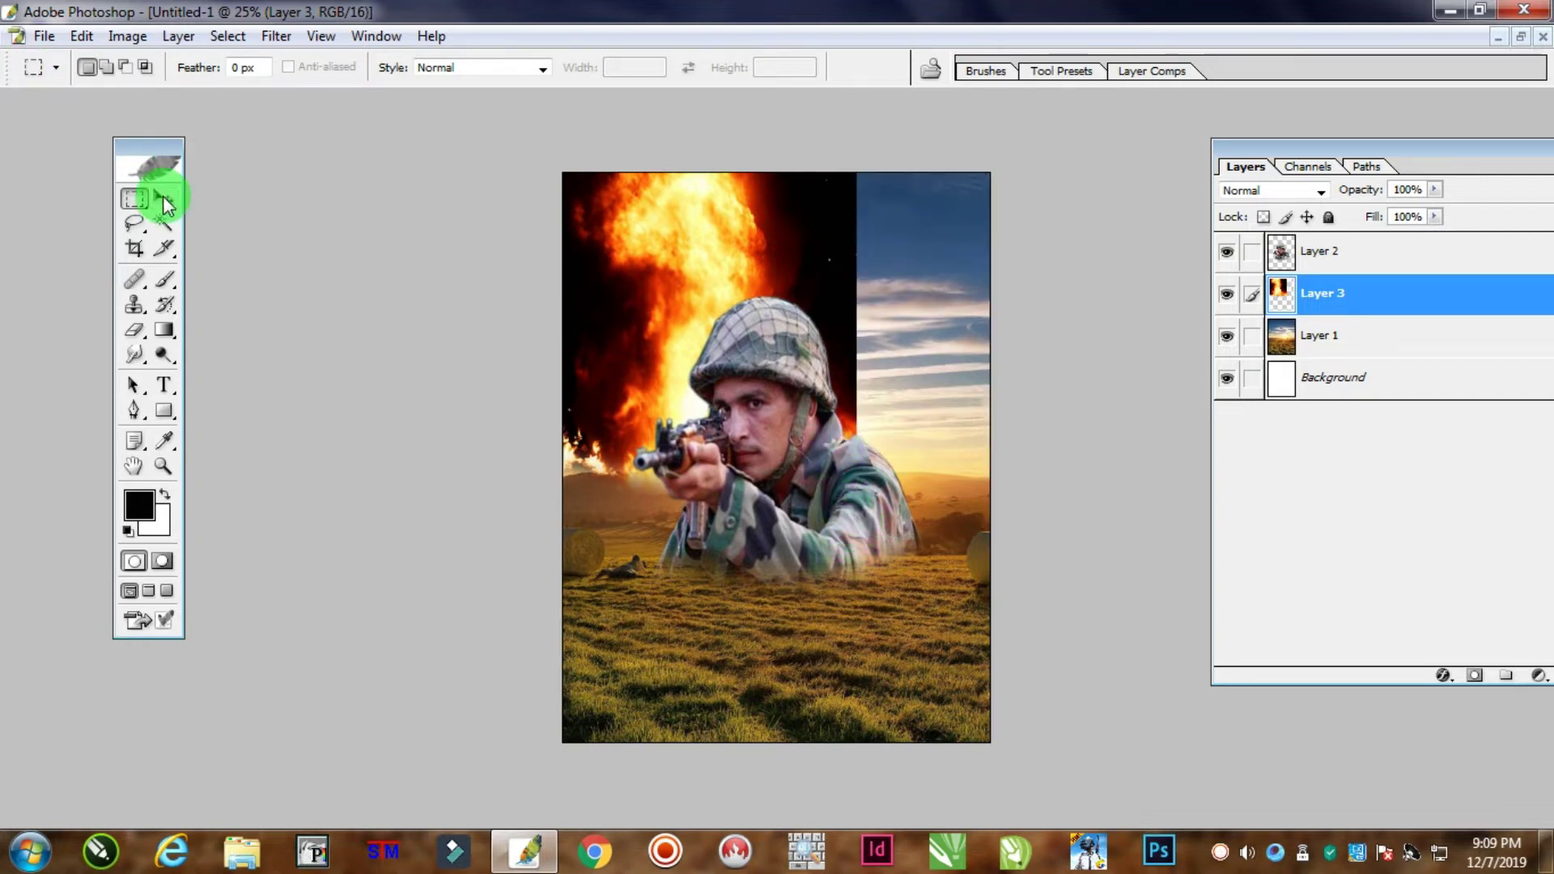
Stretch the remaining fire layer to about 145% width with Free Transform so that it spans the whole canvas behind the soldier
{"action": "left_click", "coordinate": [163, 198]}
{"action": "key", "text": "ctrl+t"}
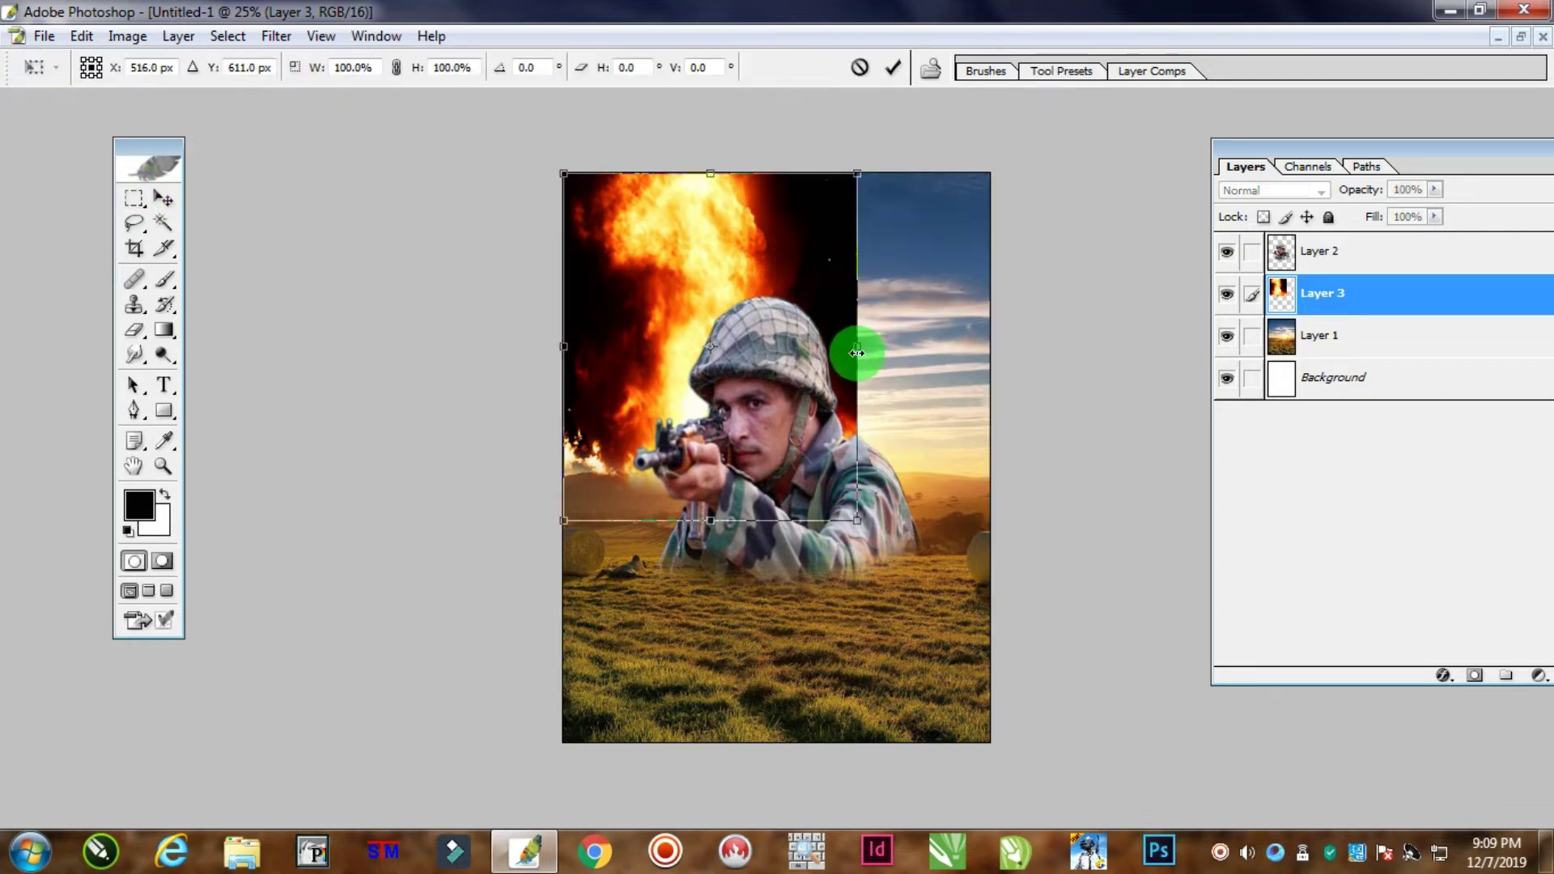
{"action": "left_click_drag", "start_coordinate": [856, 346], "coordinate": [992, 366]}
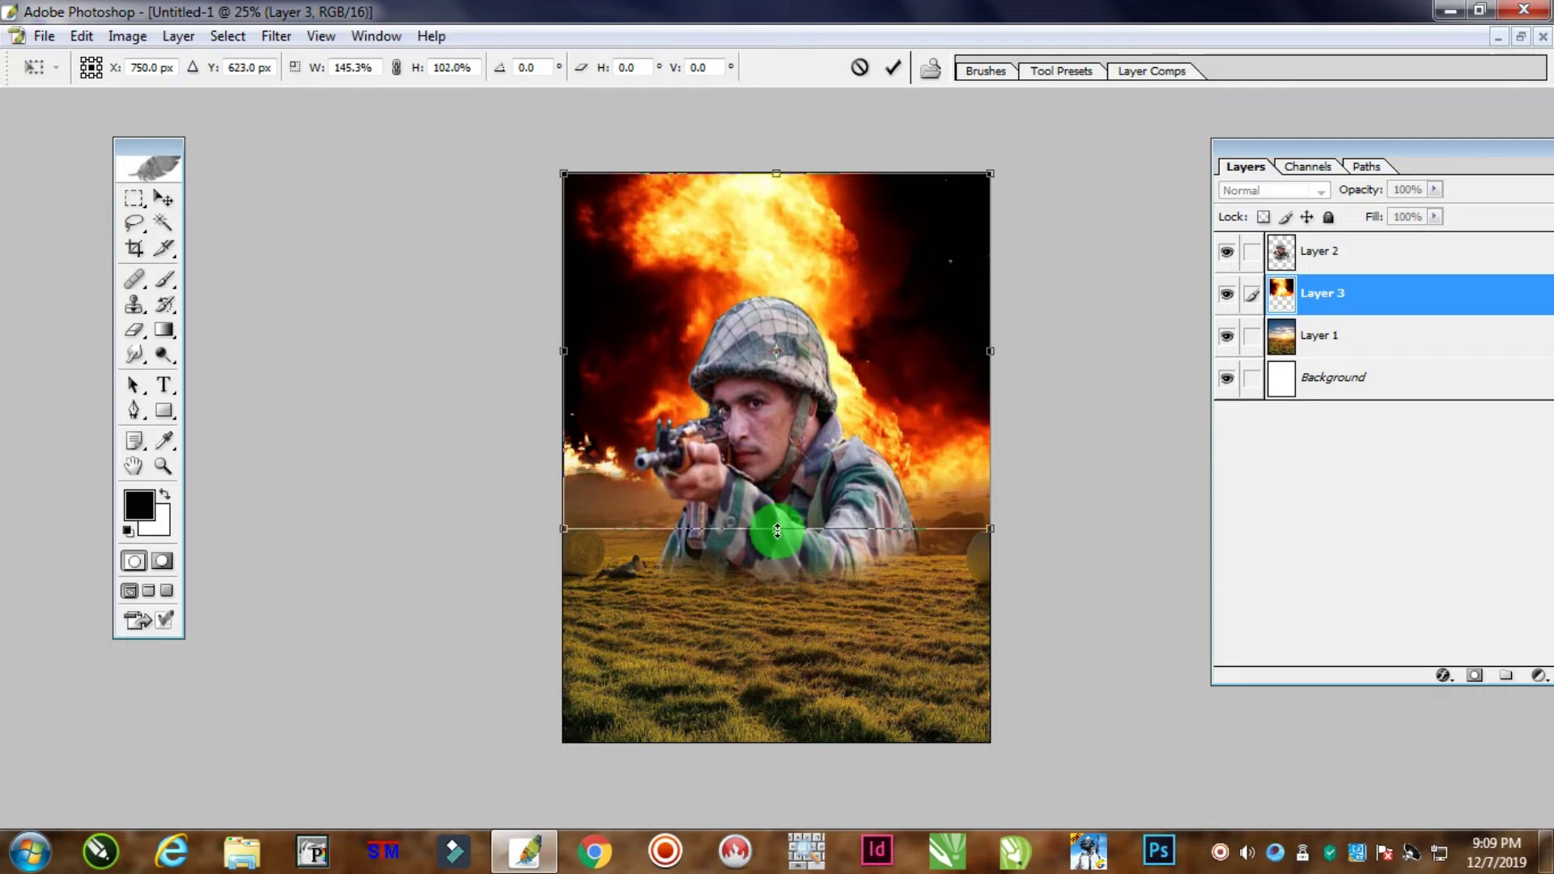
{"action": "key", "text": "Return"}
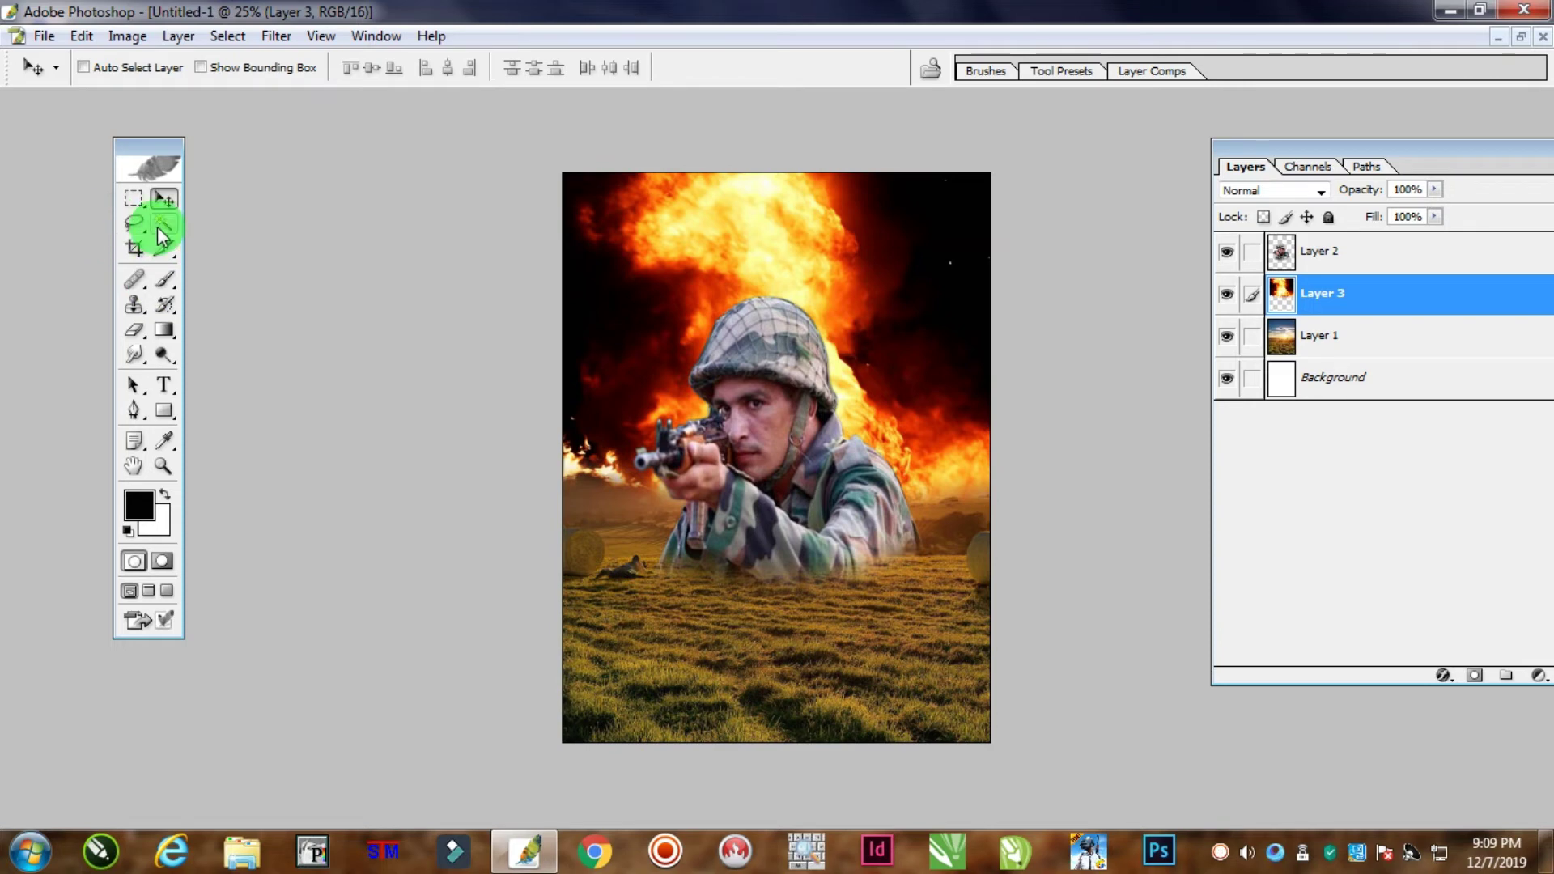
{"action": "left_click", "coordinate": [165, 386]}
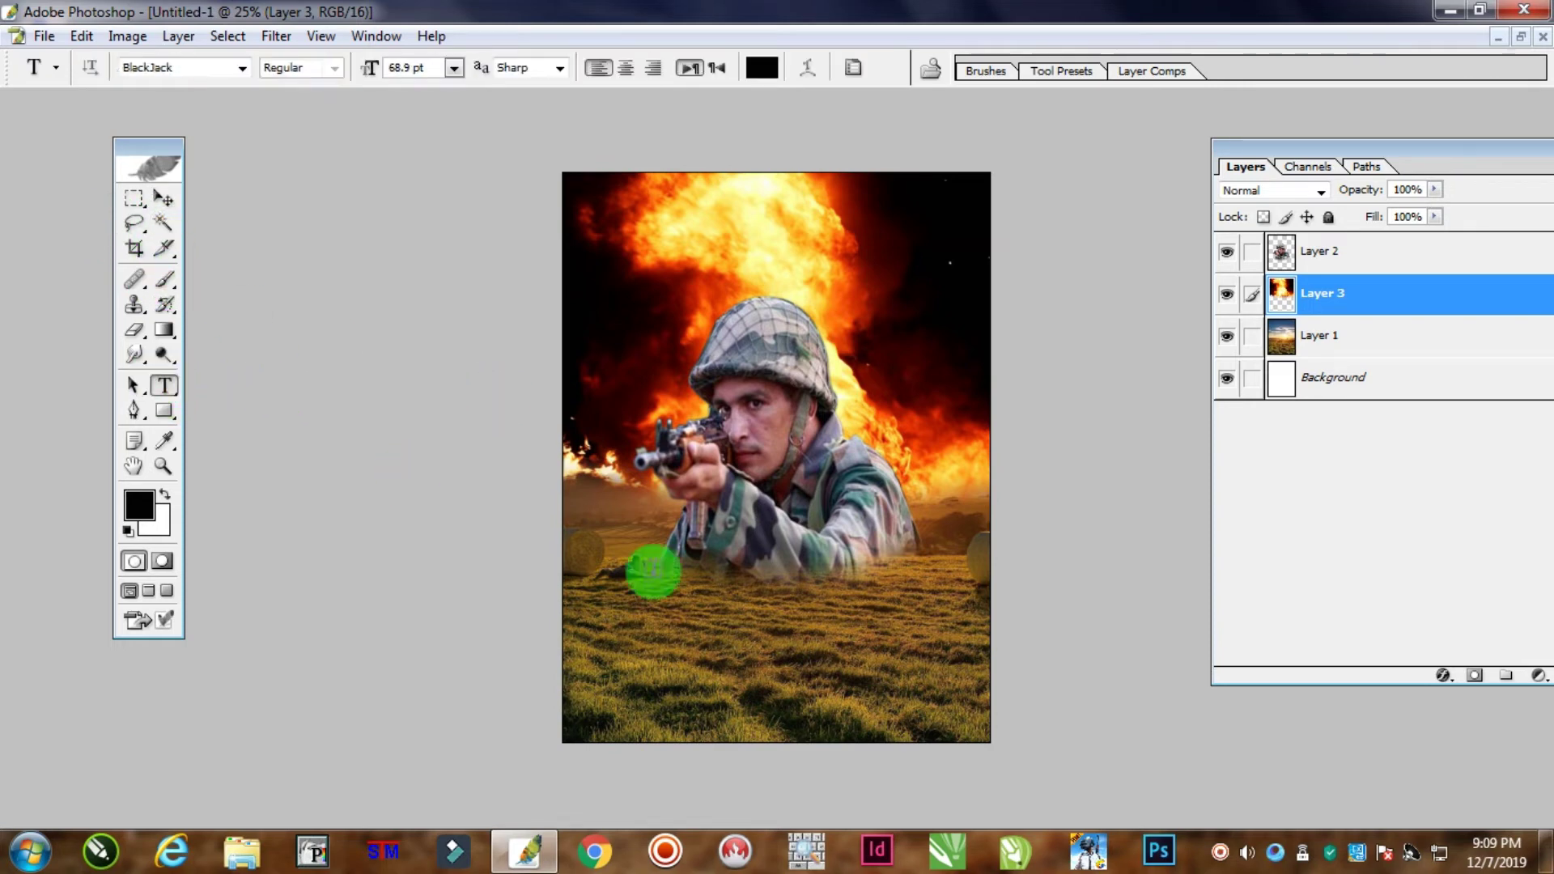
{"action": "left_click", "coordinate": [674, 629]}
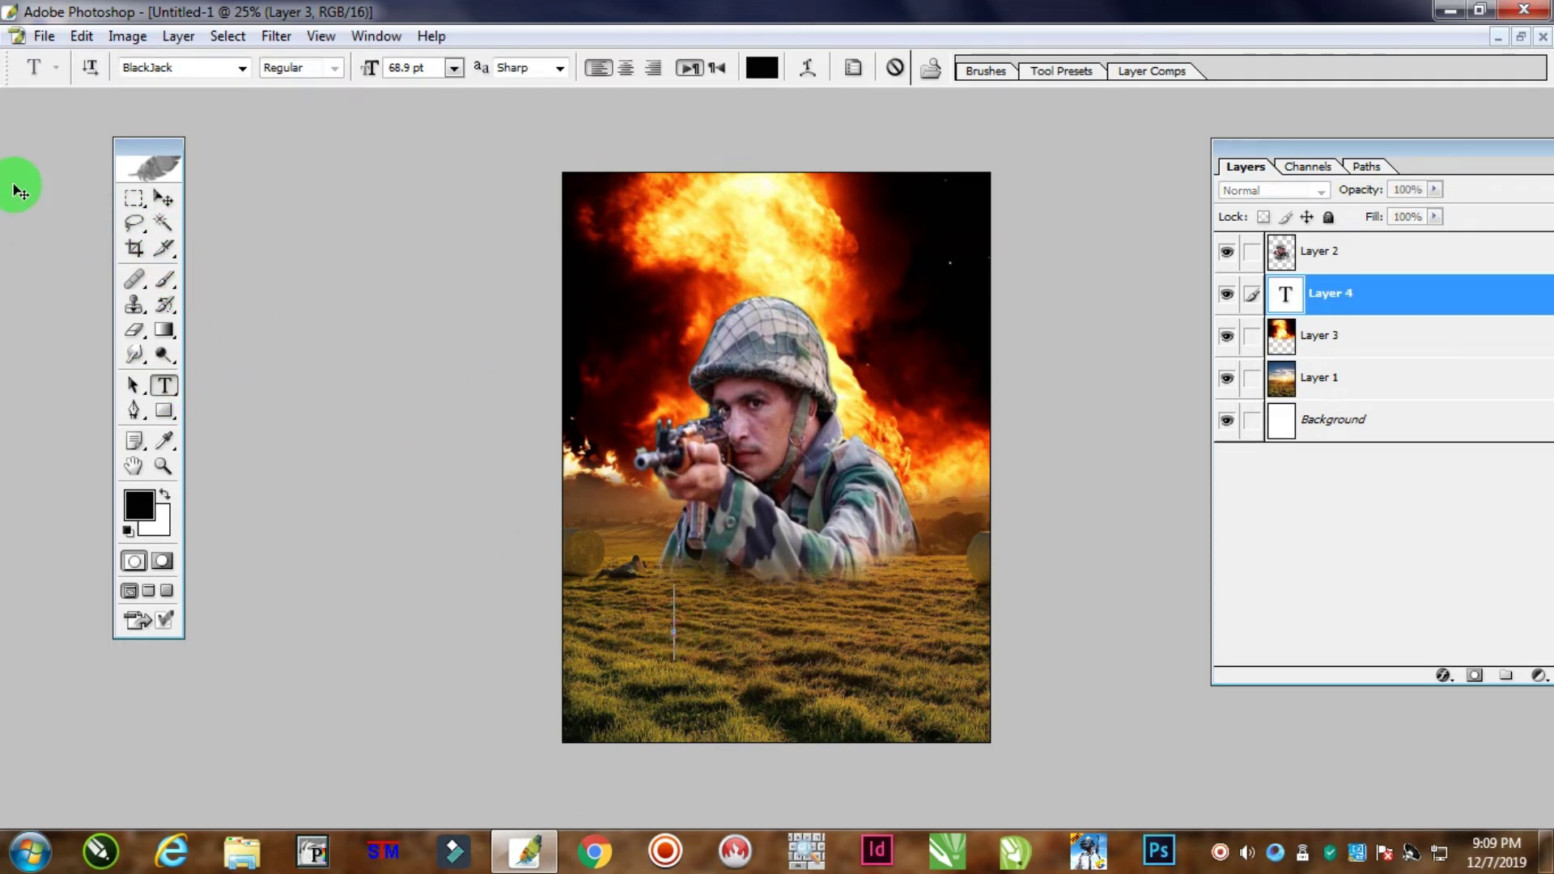
{"action": "left_click", "coordinate": [134, 199]}
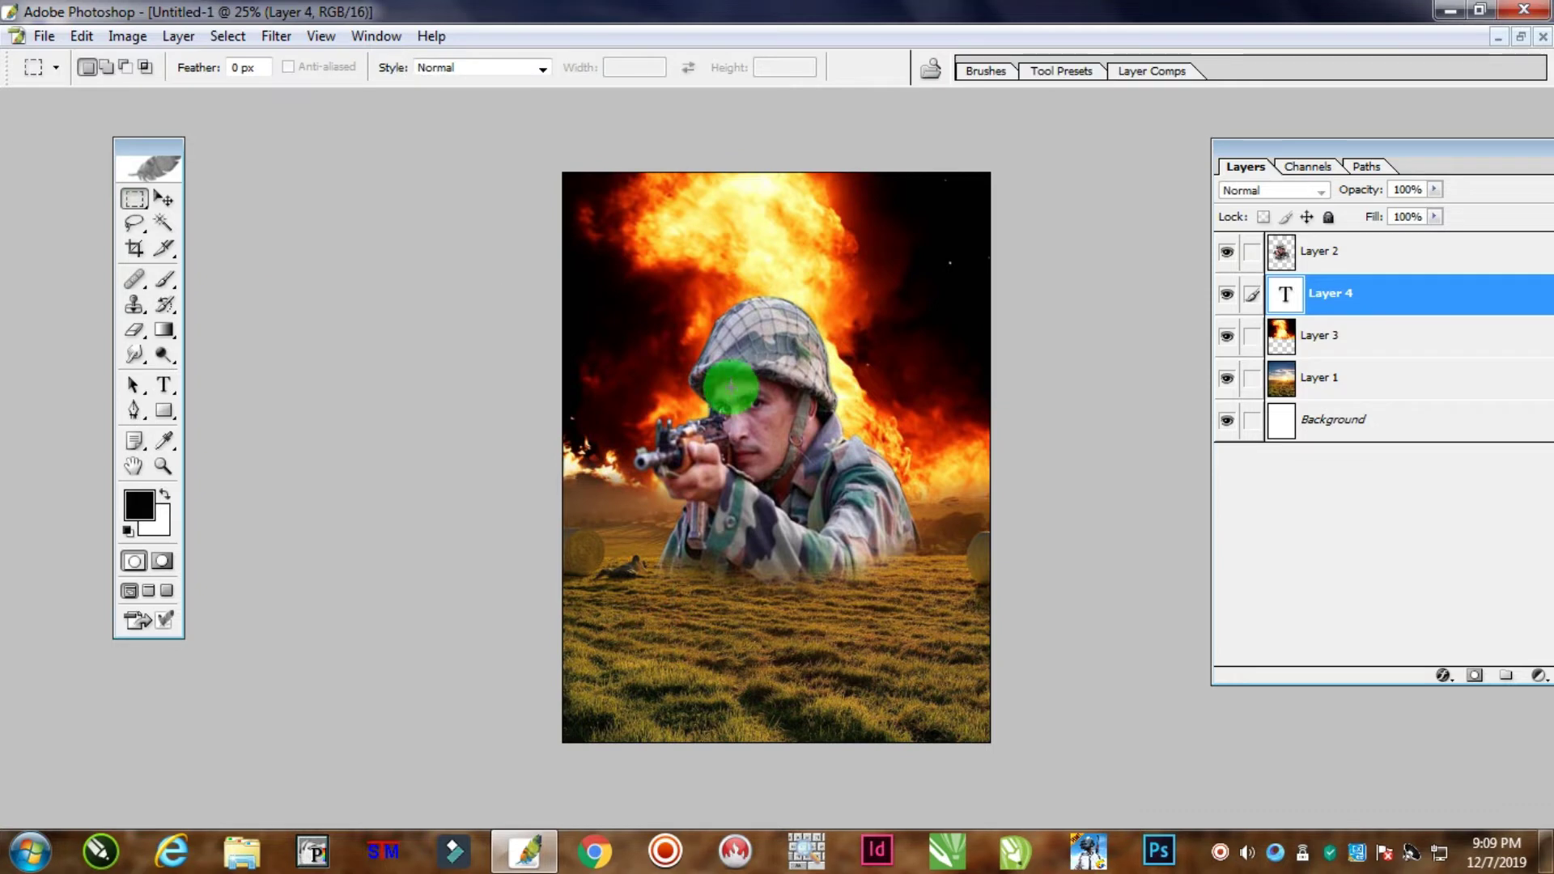
Enlarge the soldier layer proportionally to about 126% with Free Transform and reposition it centrally in front of the flames
{"action": "left_click", "coordinate": [165, 199]}
{"action": "right_click", "coordinate": [765, 389]}
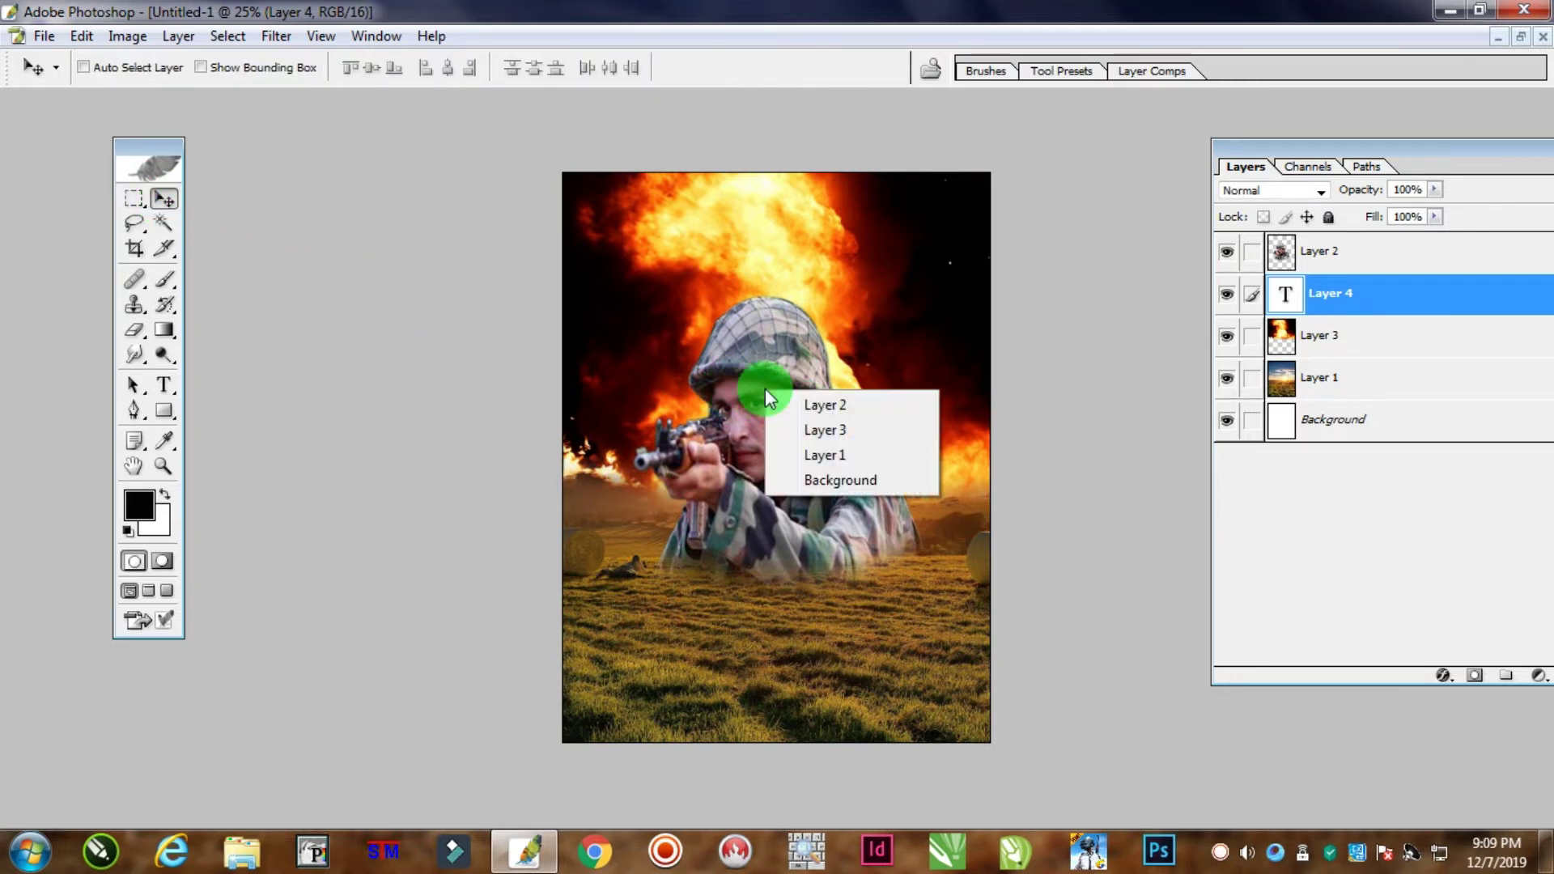
{"action": "left_click", "coordinate": [824, 404]}
{"action": "left_click_drag", "start_coordinate": [771, 449], "coordinate": [775, 459]}
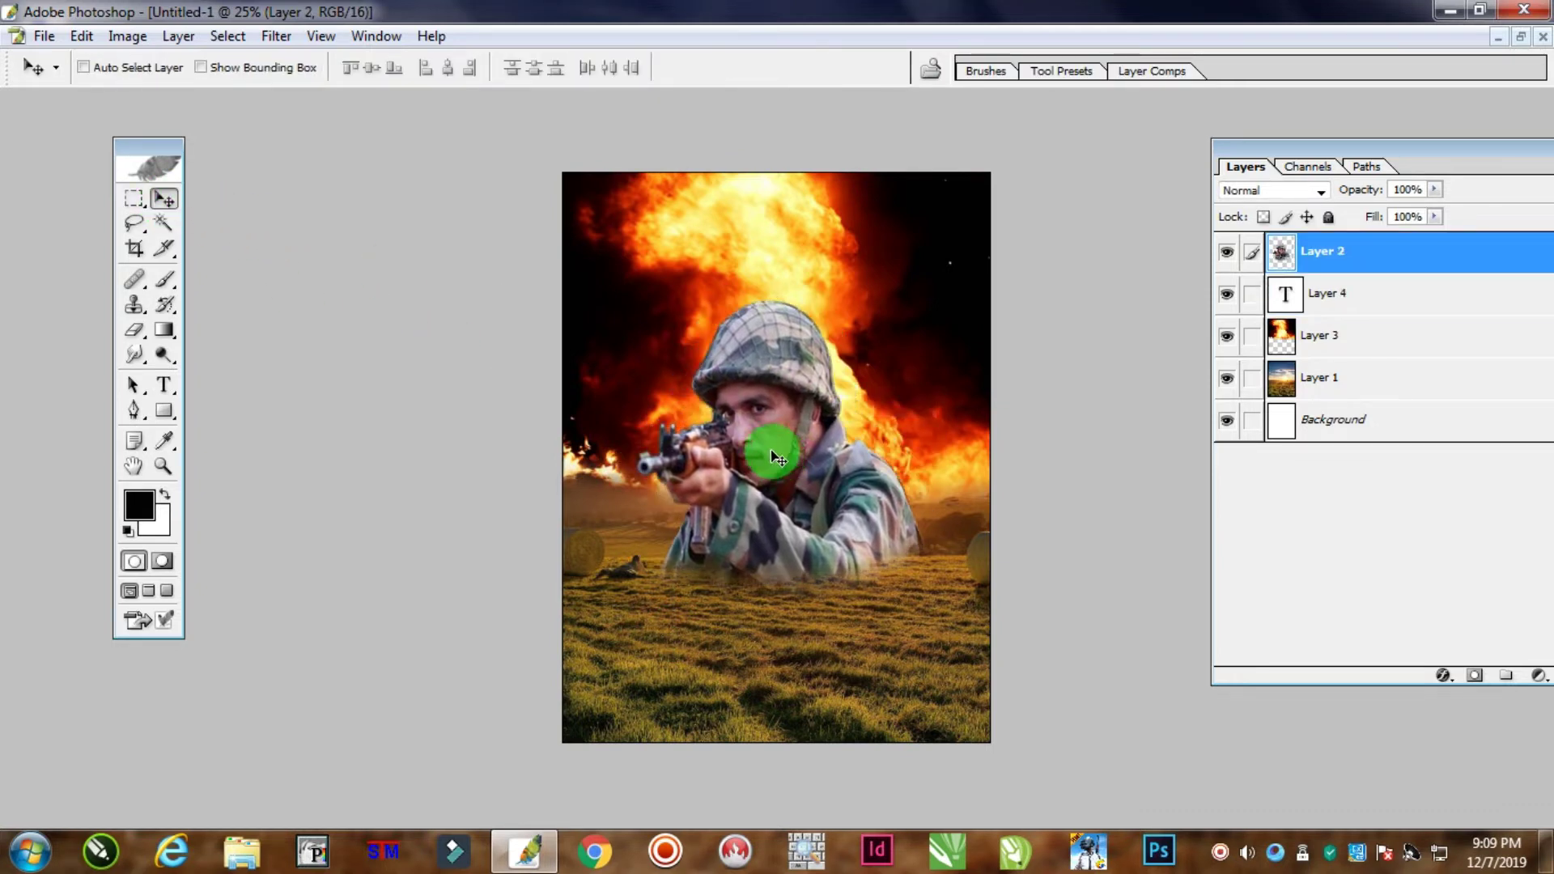
{"action": "key", "text": "ctrl+t"}
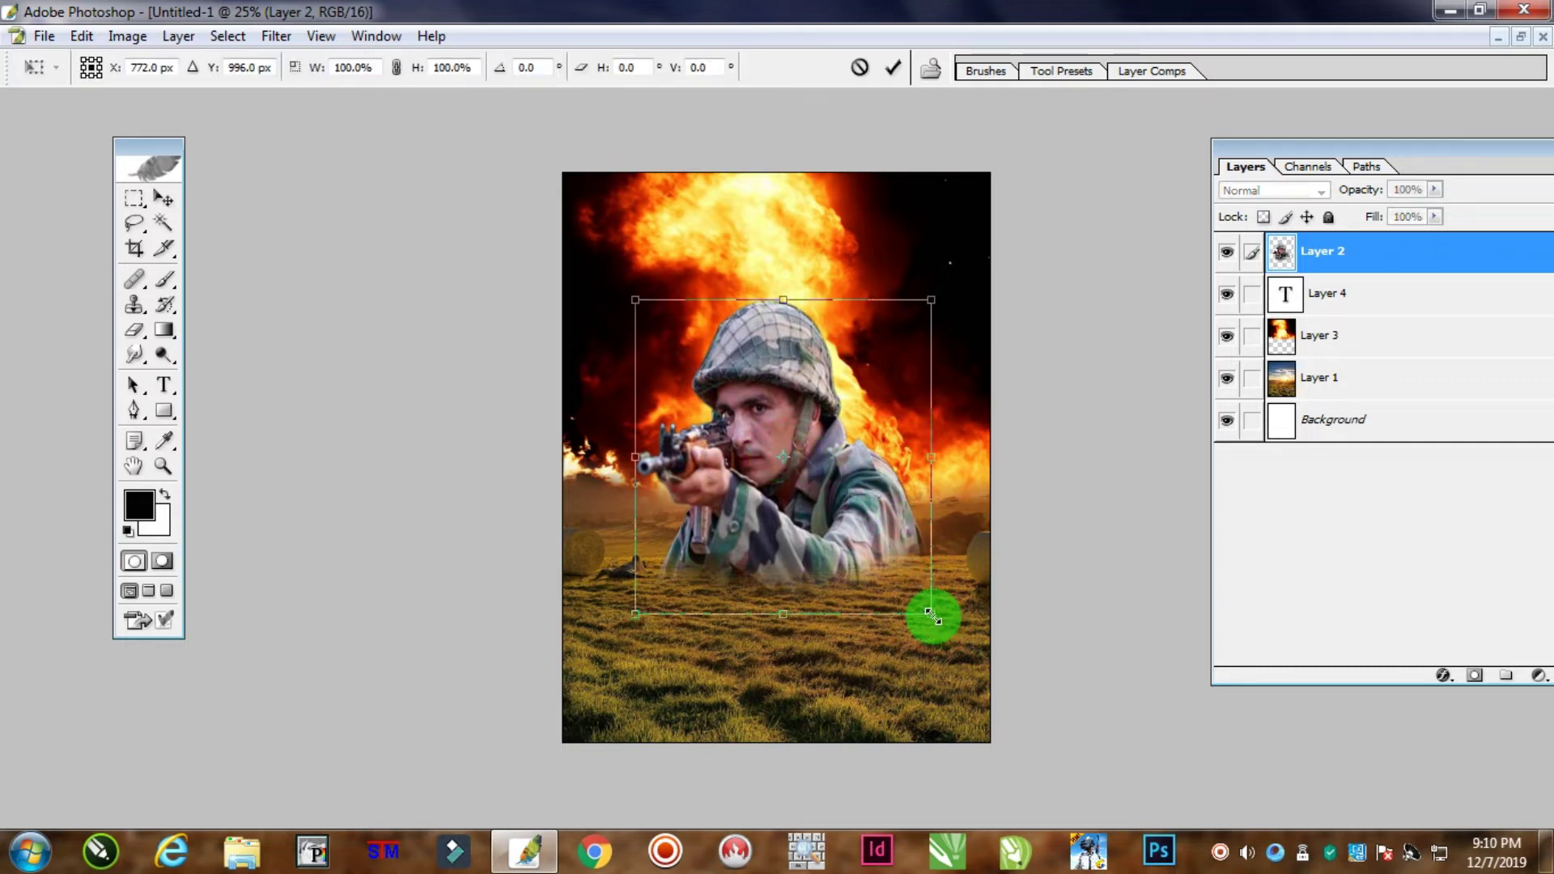
{"action": "left_click_drag", "start_coordinate": [931, 617], "coordinate": [967, 654]}
{"action": "left_click_drag", "start_coordinate": [637, 655], "coordinate": [595, 695]}
{"action": "left_click_drag", "start_coordinate": [756, 537], "coordinate": [773, 510]}
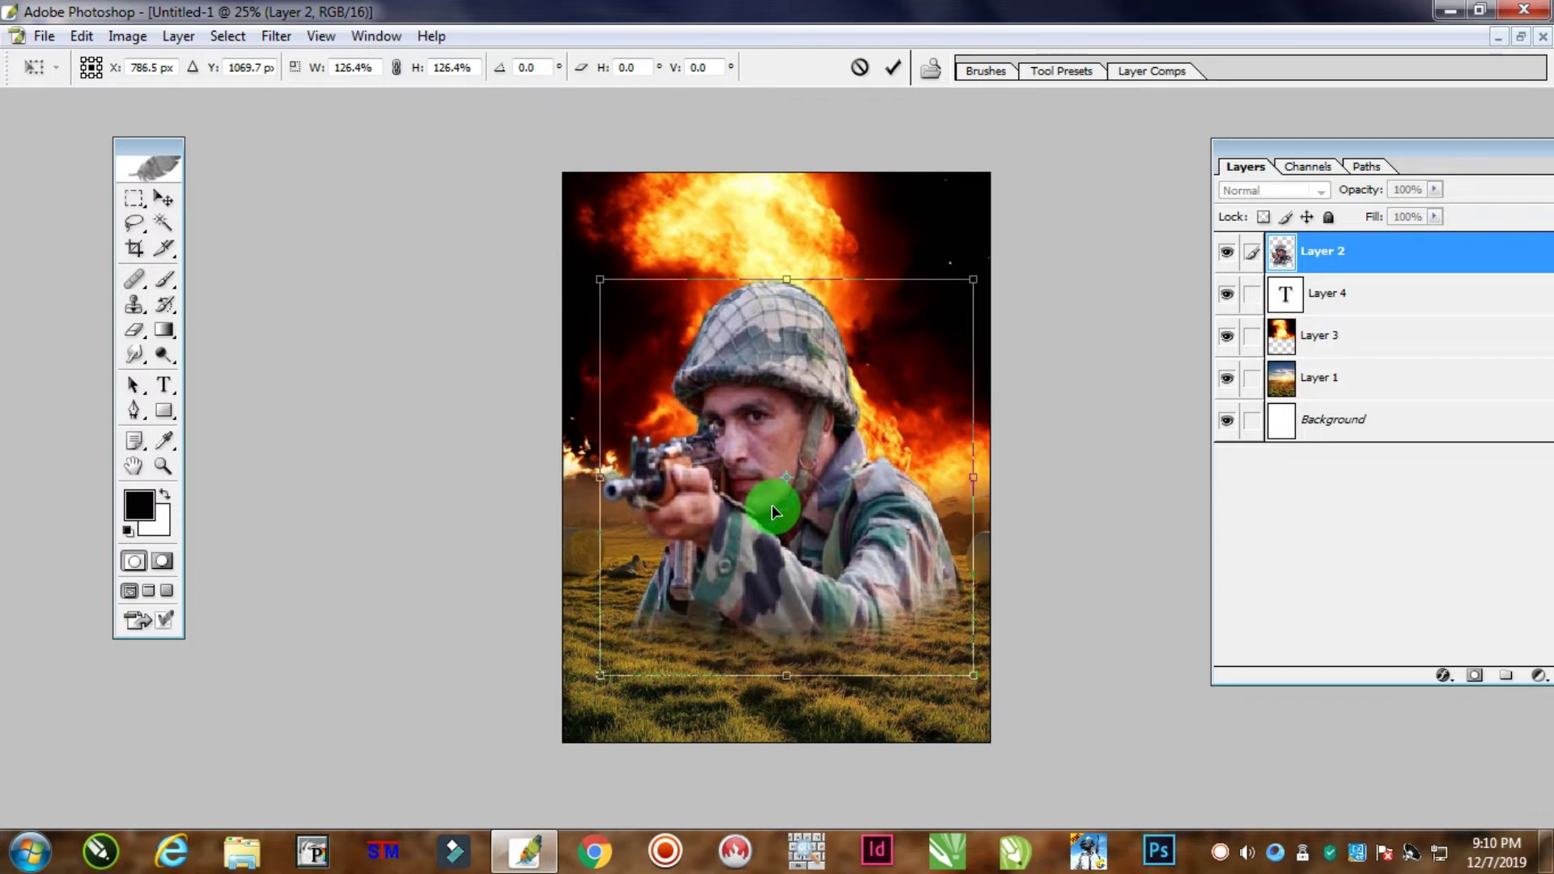
{"action": "double_click", "coordinate": [771, 506]}
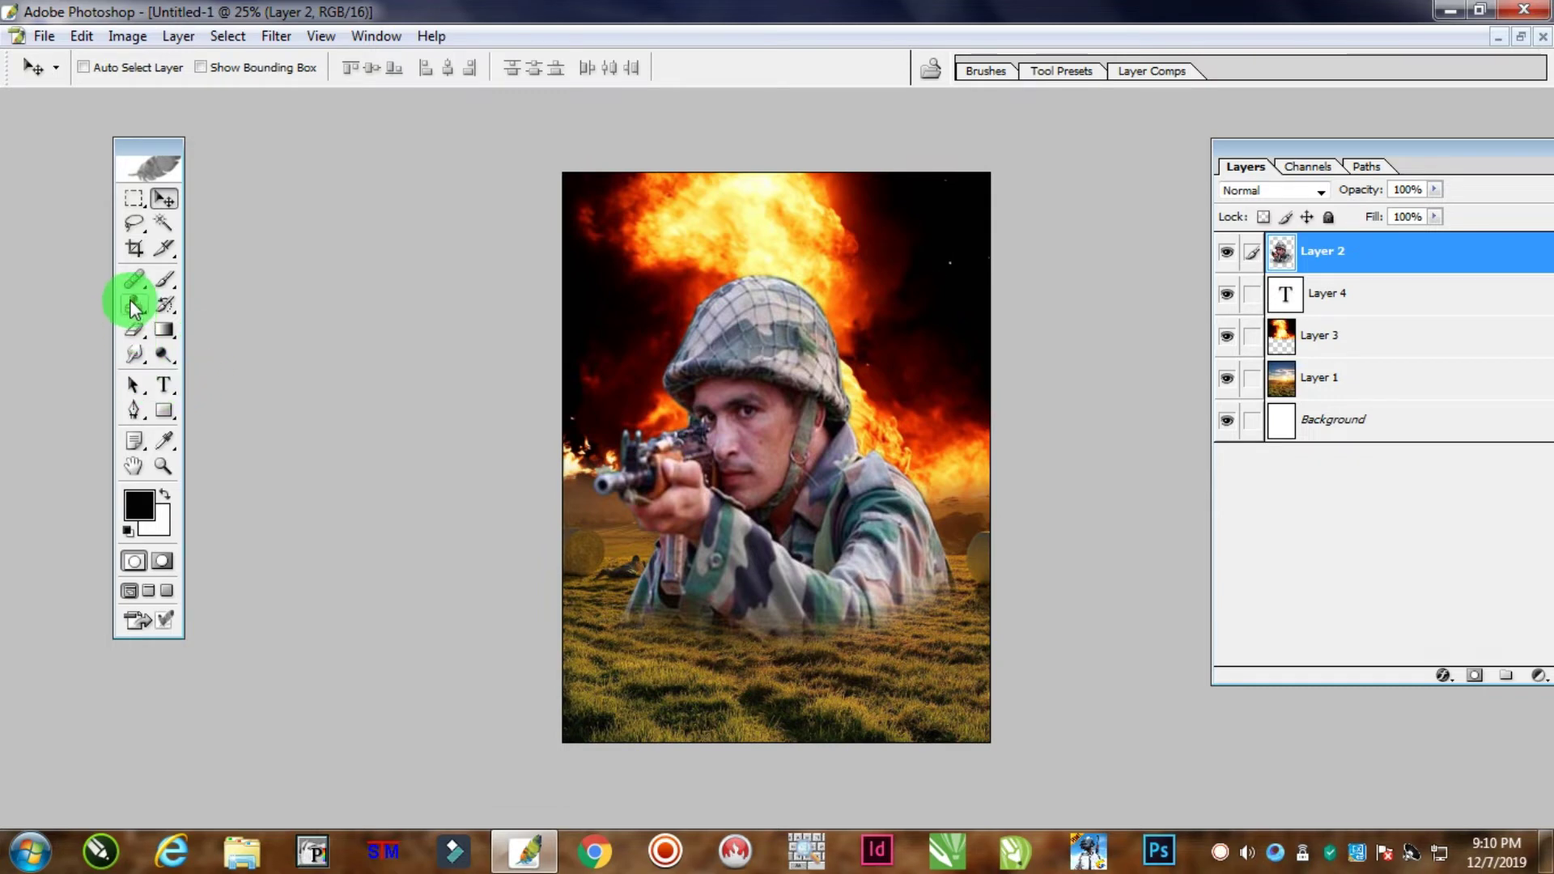
Add the text SHARP on the grass just below the soldier
{"action": "left_click", "coordinate": [163, 385]}
{"action": "left_click", "coordinate": [634, 666]}
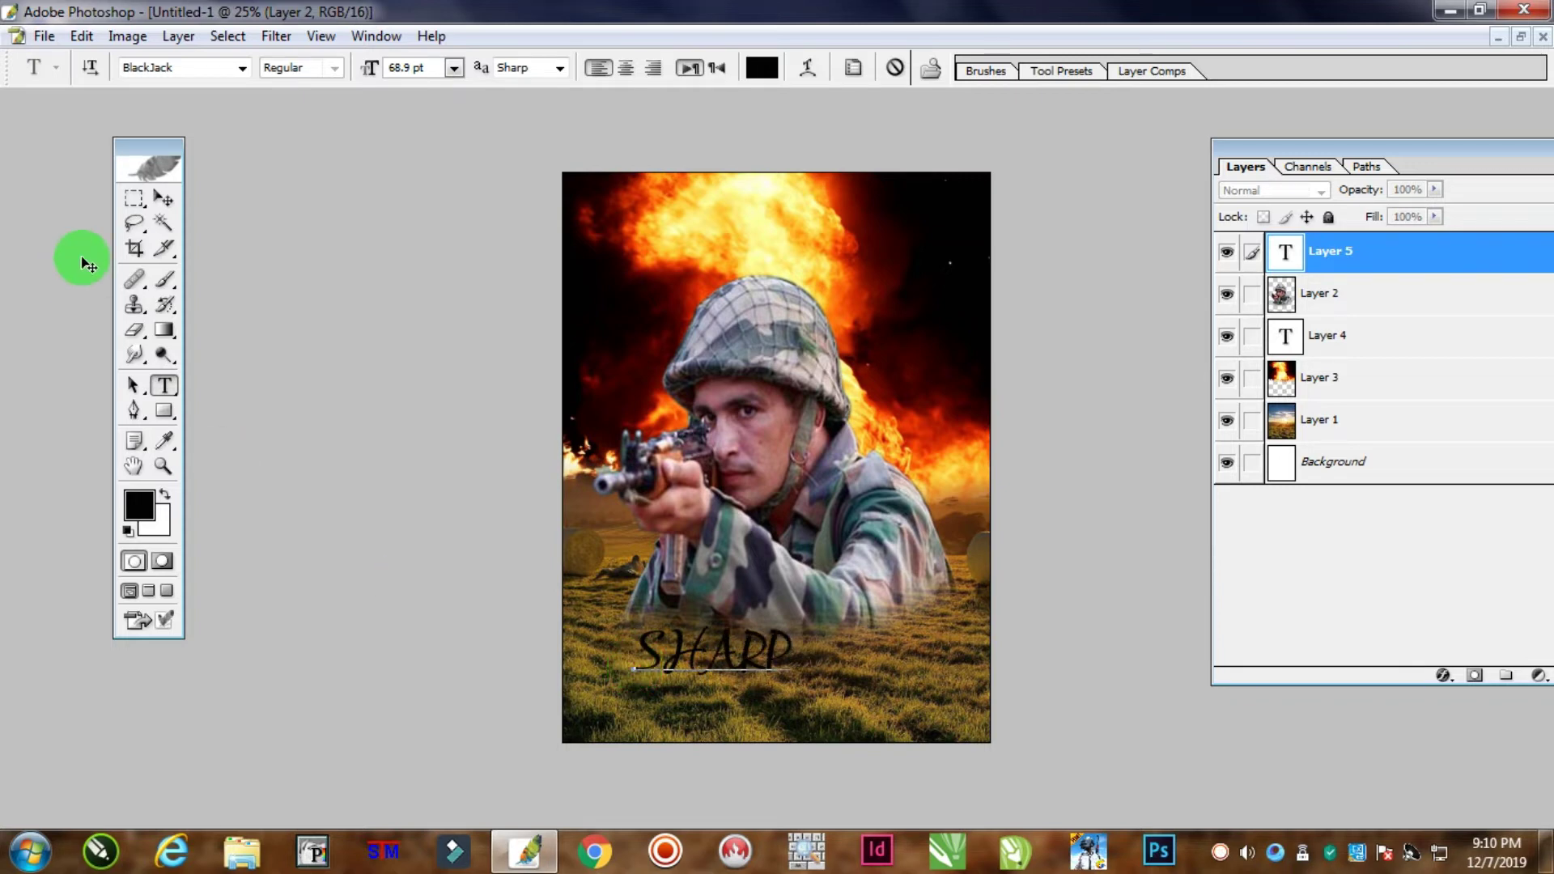
{"action": "left_click", "coordinate": [161, 198]}
Set the font of the SHARP text to Impact
{"action": "left_click", "coordinate": [164, 385]}
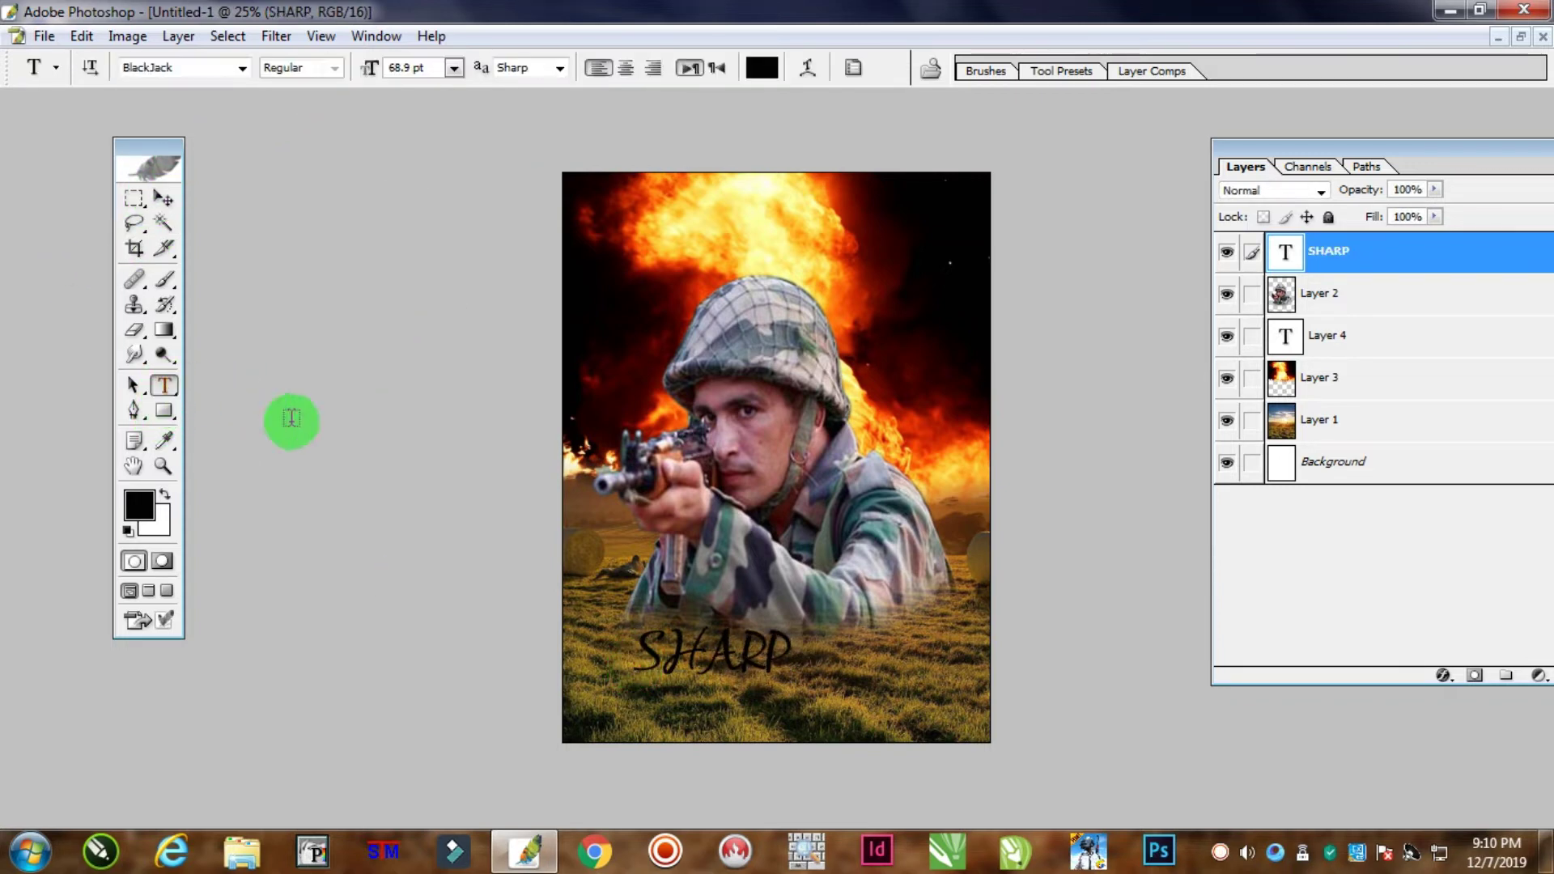
{"action": "double_click", "coordinate": [683, 637]}
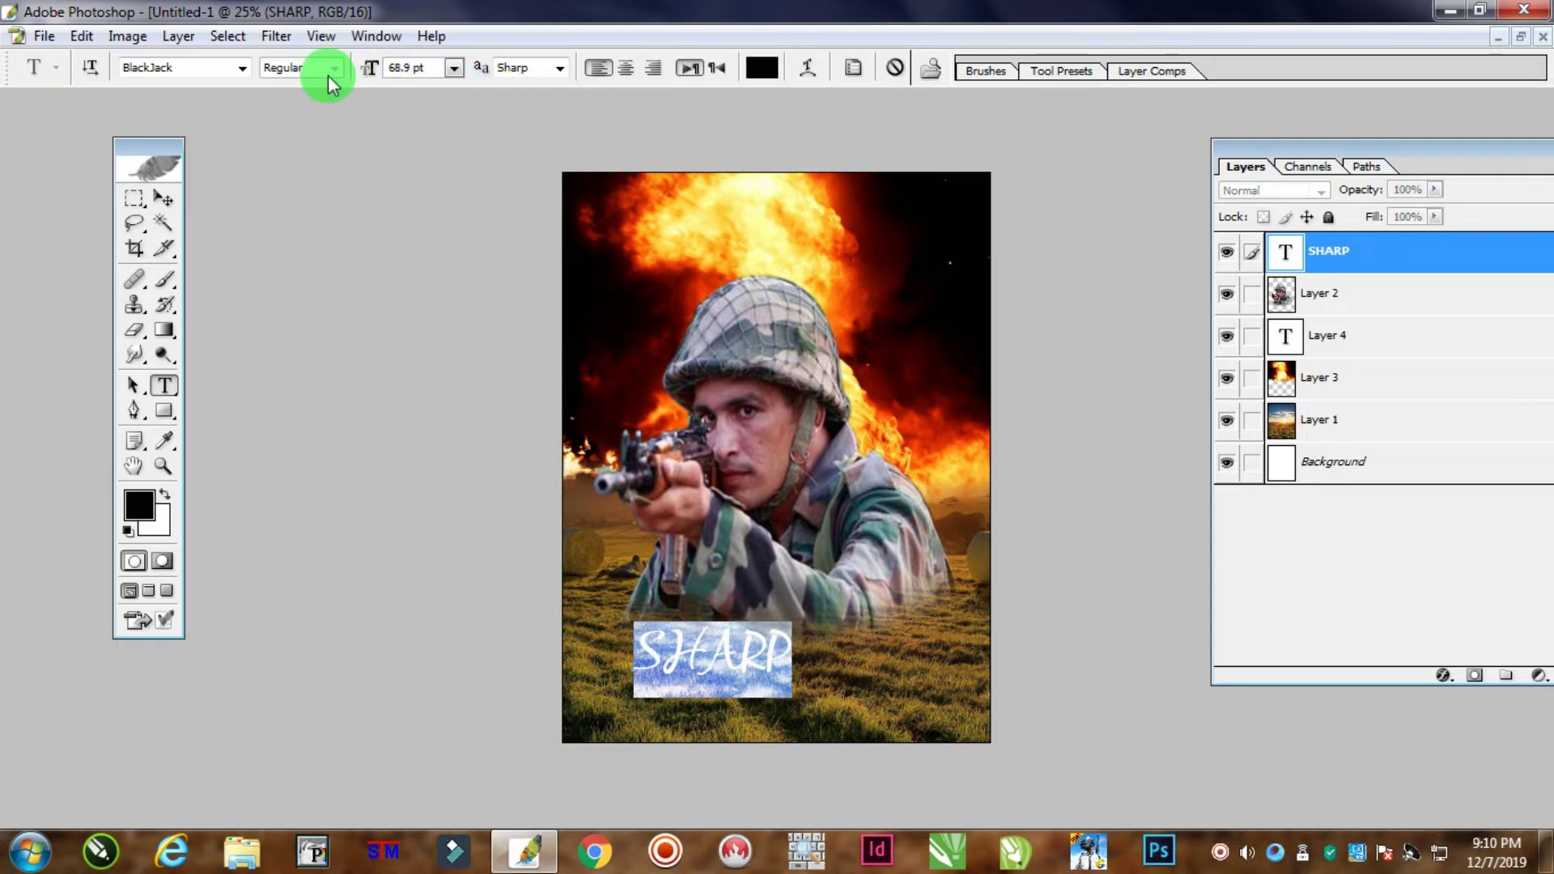
{"action": "left_click", "coordinate": [242, 68]}
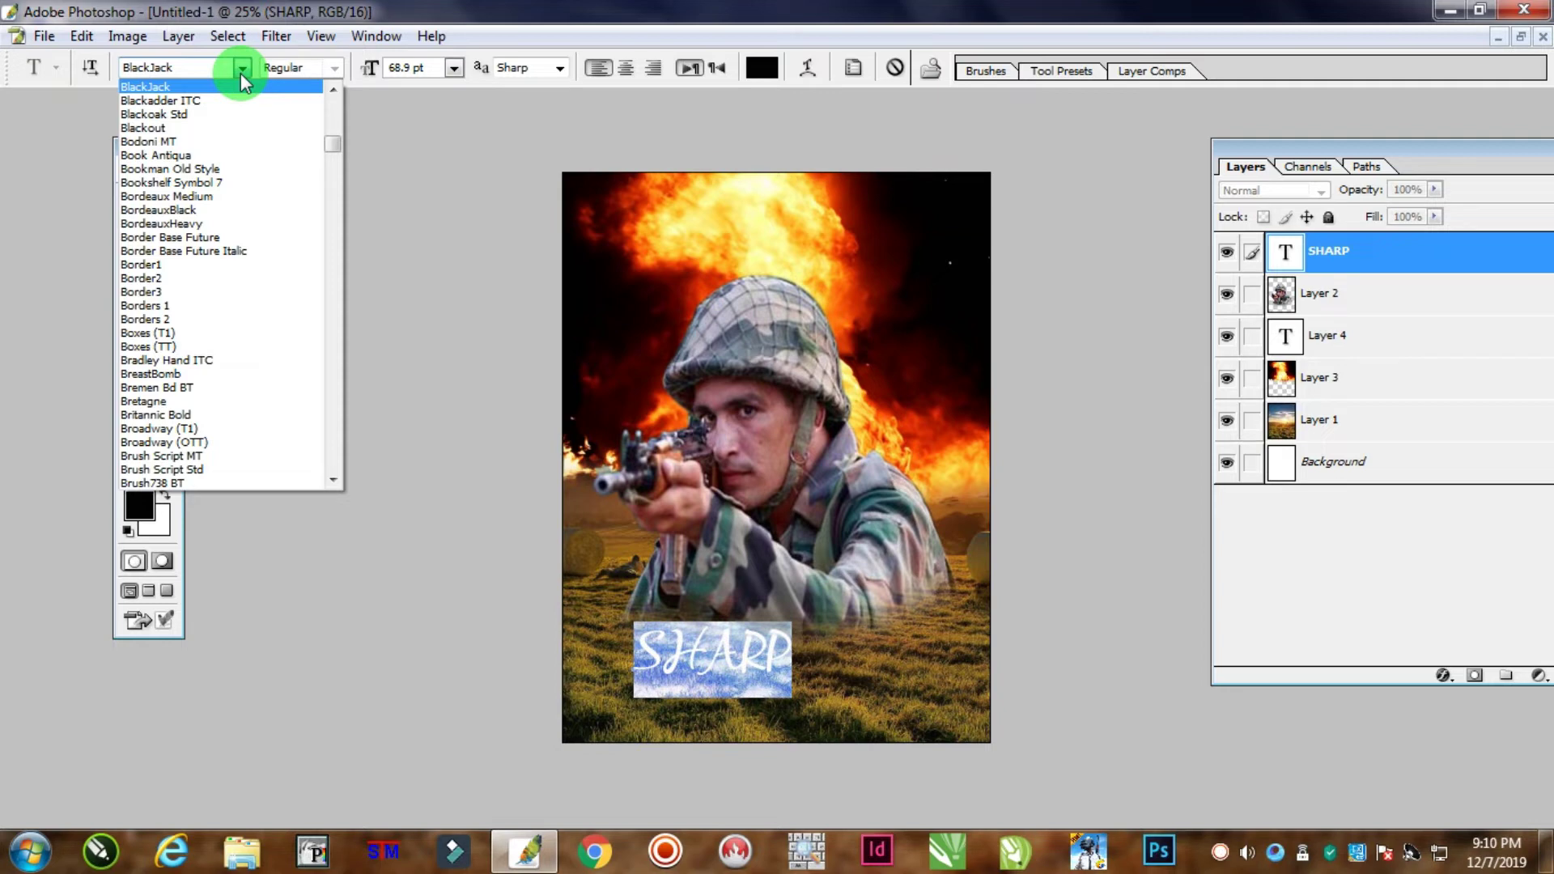
{"action": "left_click_drag", "start_coordinate": [240, 73], "coordinate": [317, 192]}
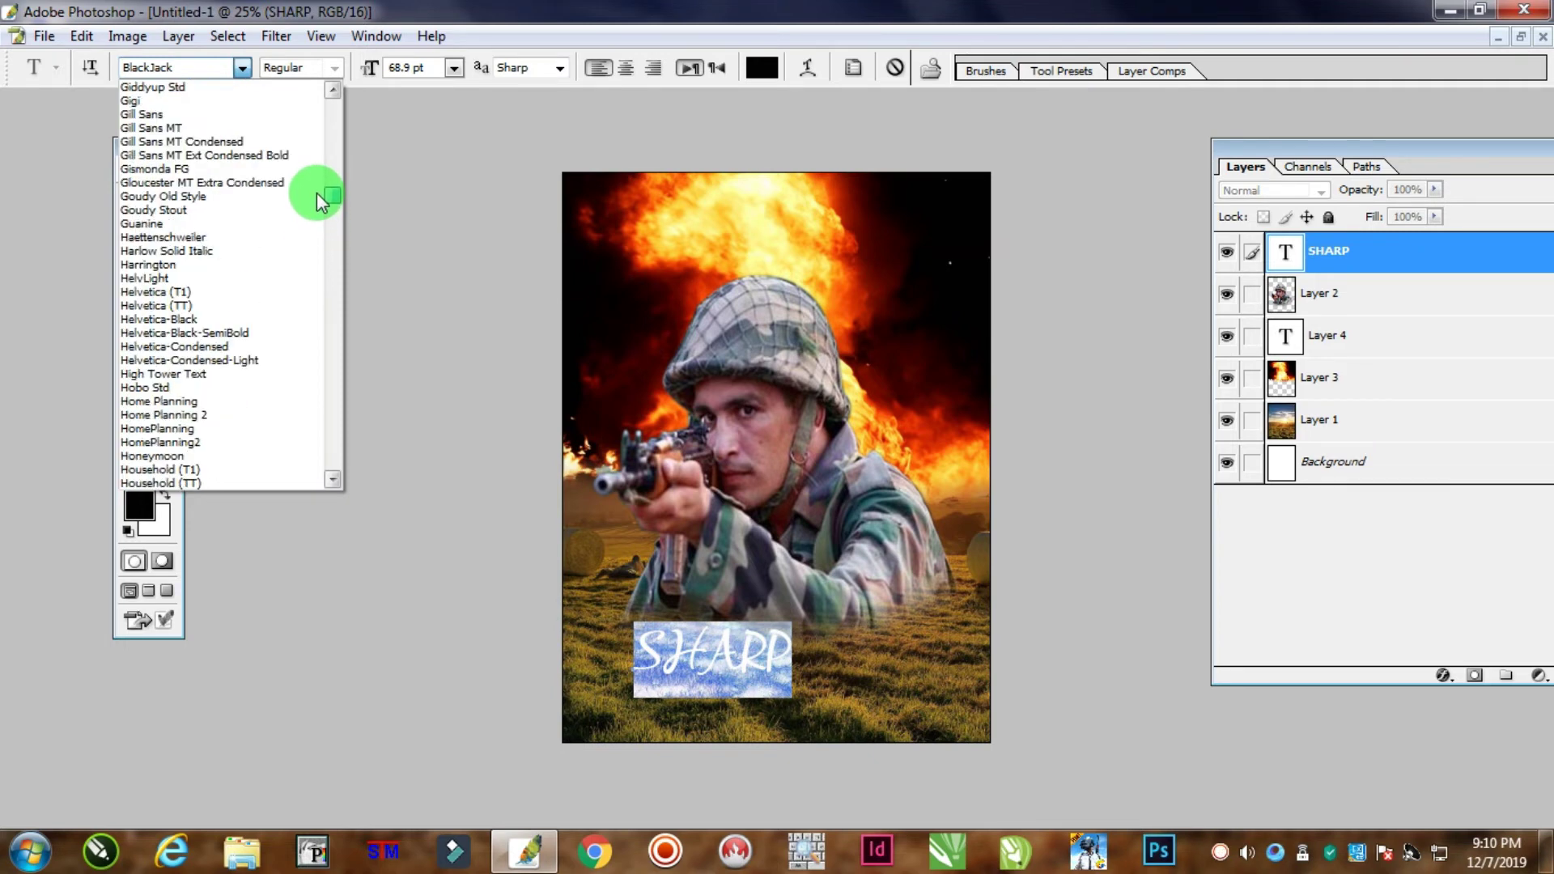
{"action": "left_click", "coordinate": [334, 475]}
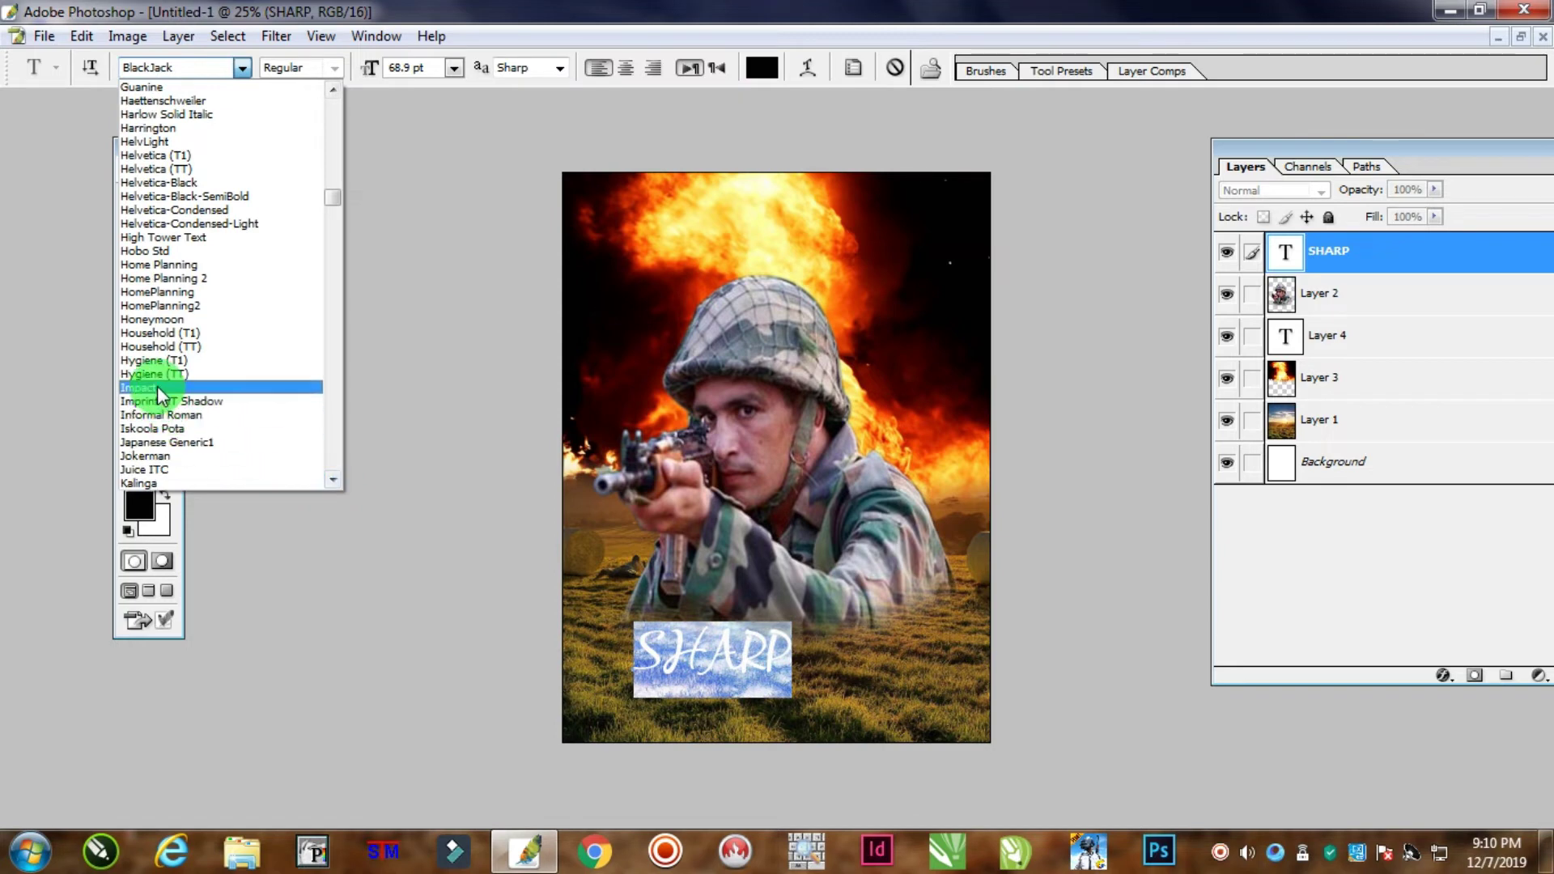
{"action": "left_click", "coordinate": [157, 386]}
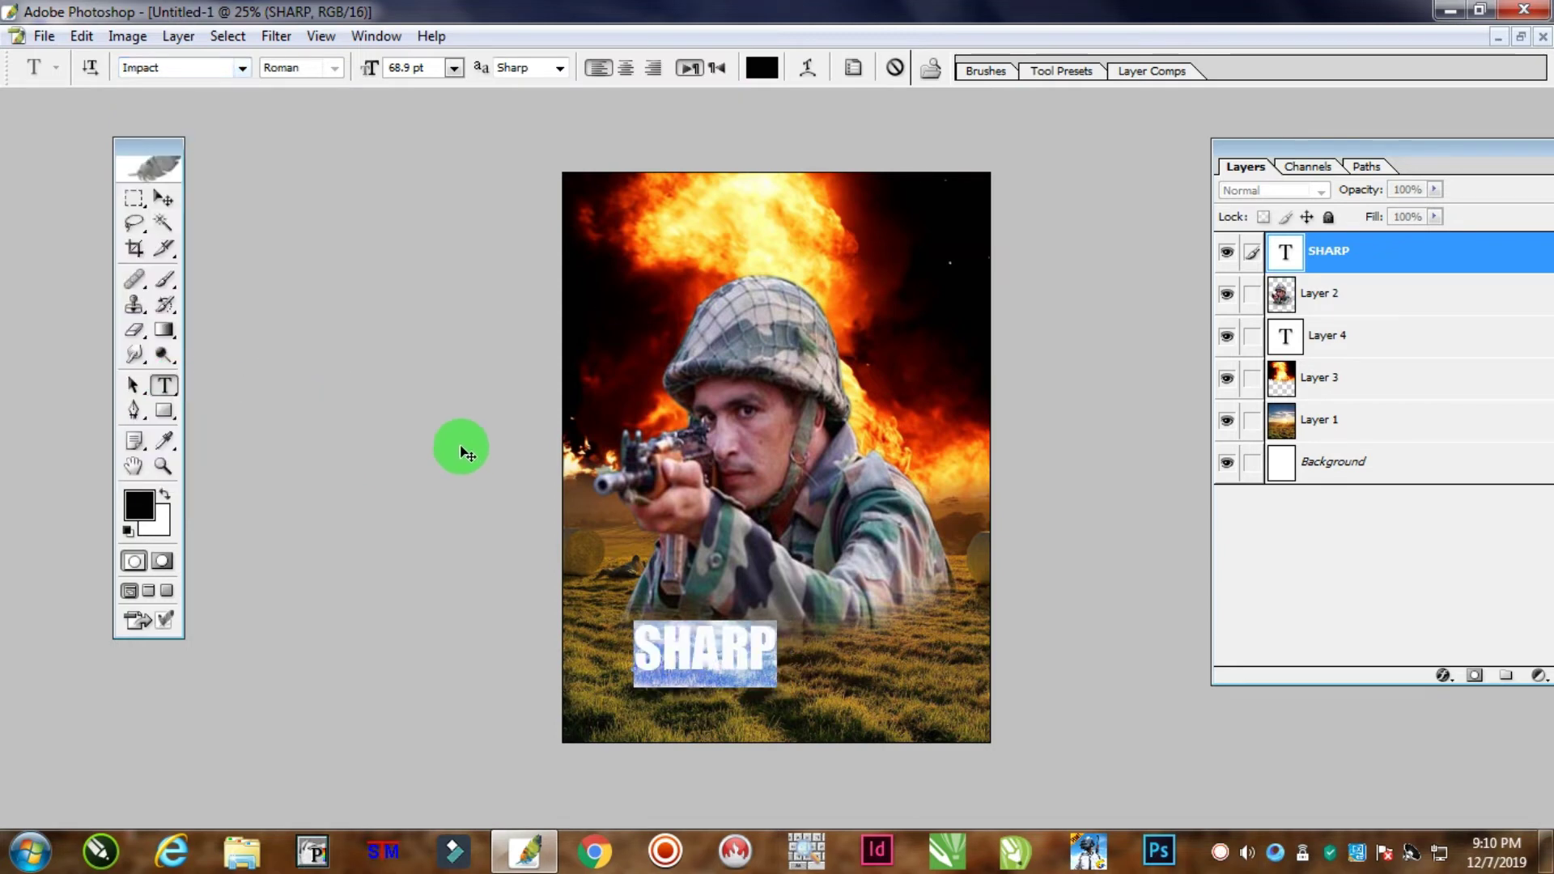
{"action": "left_click", "coordinate": [163, 198]}
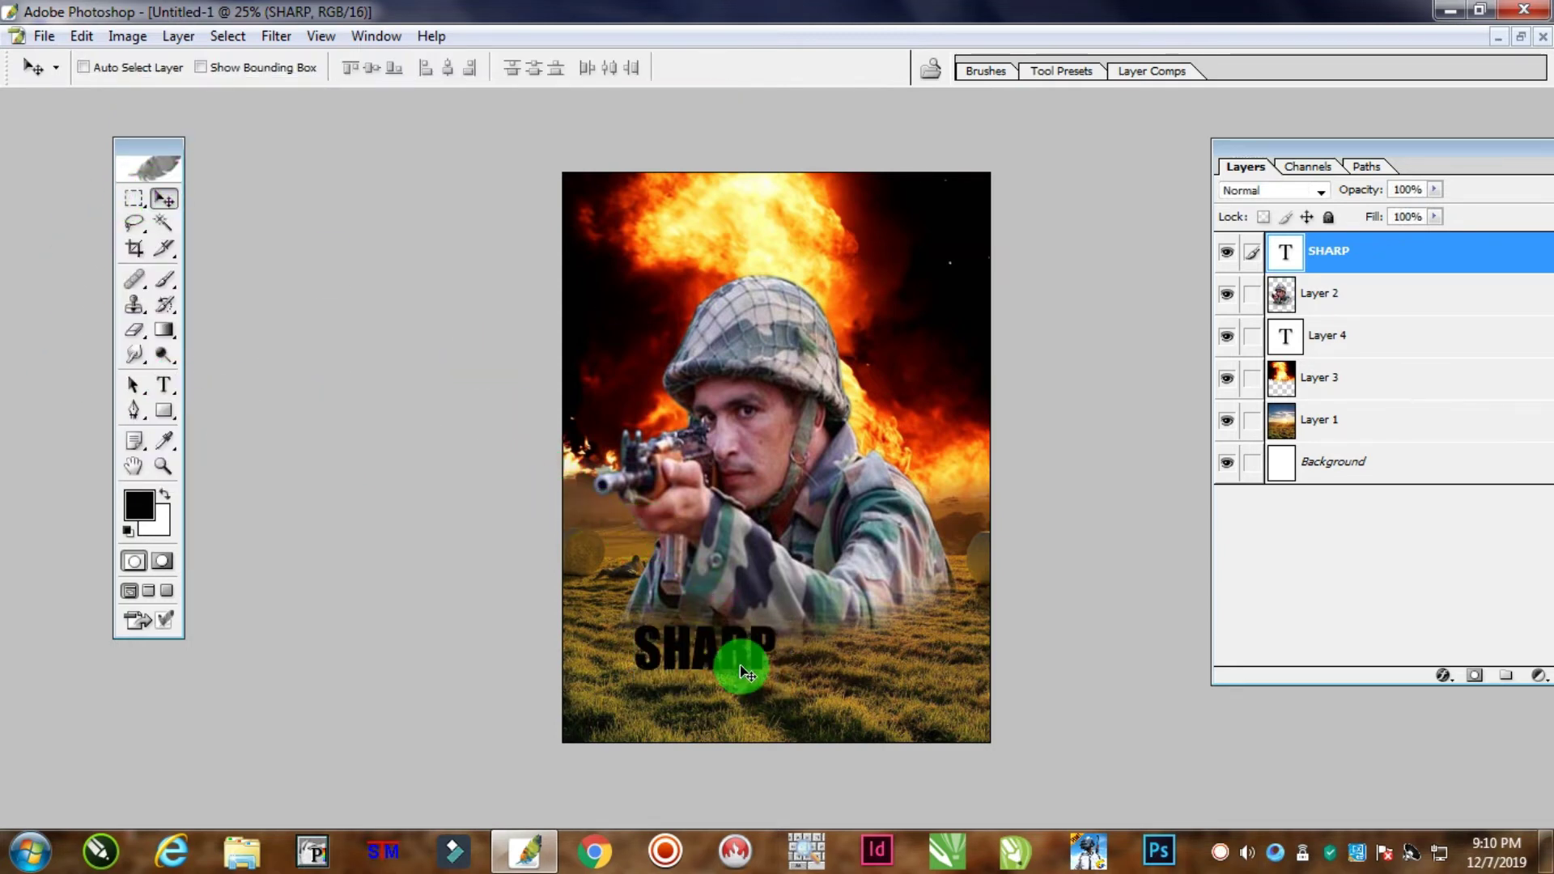
Enlarge the SHARP text to about 254% width and 264% height with Free Transform and nudge it up over the soldier's lower edge
{"action": "key", "text": "ctrl+t"}
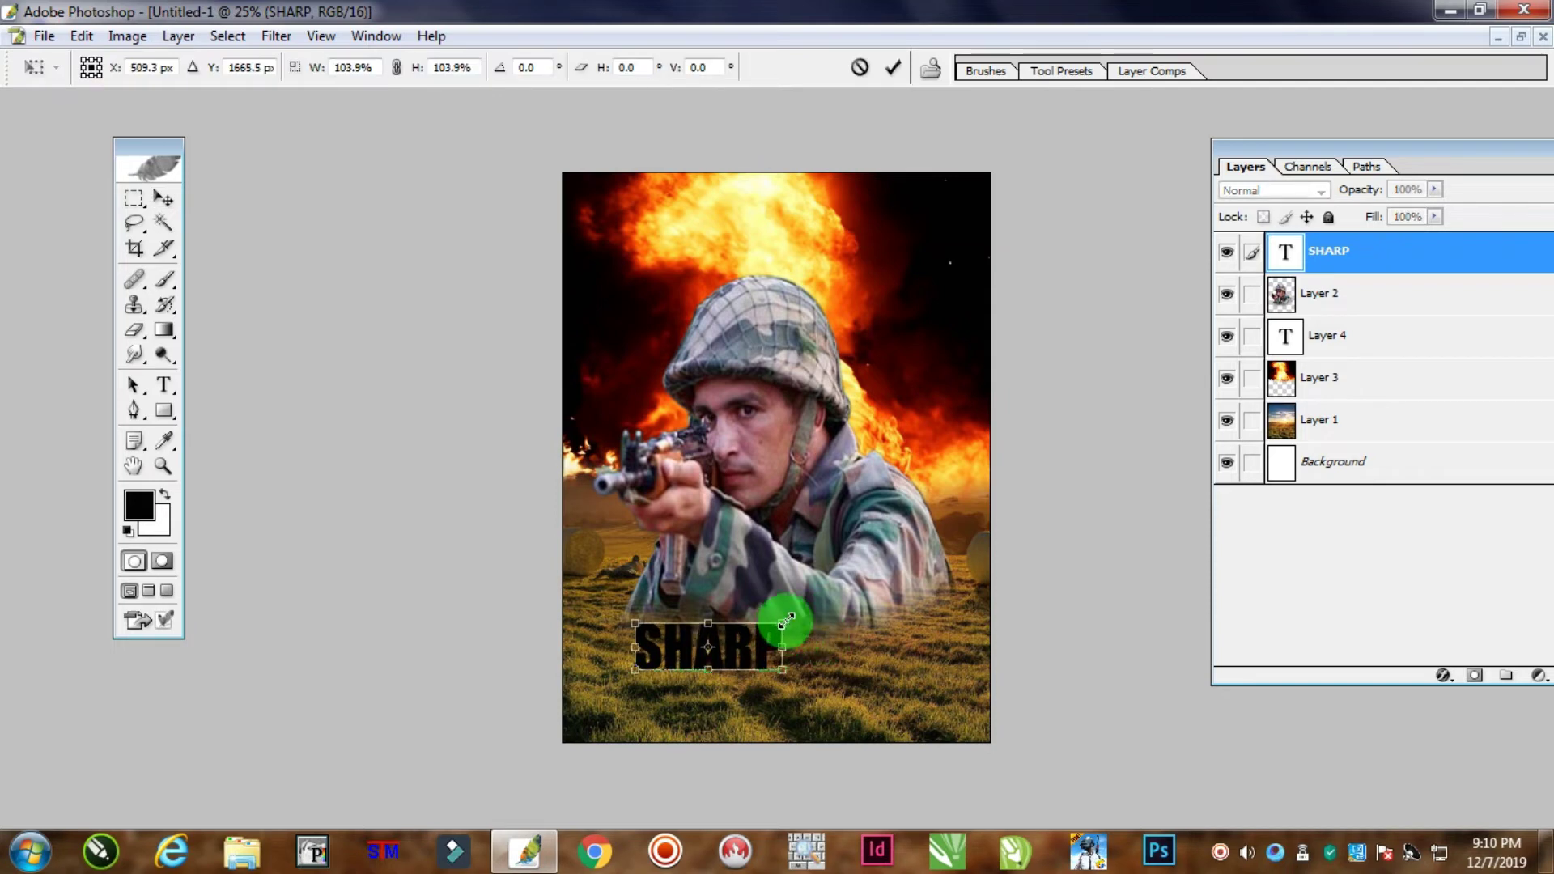
{"action": "left_click_drag", "start_coordinate": [783, 623], "coordinate": [904, 552]}
{"action": "left_click_drag", "start_coordinate": [916, 674], "coordinate": [949, 703]}
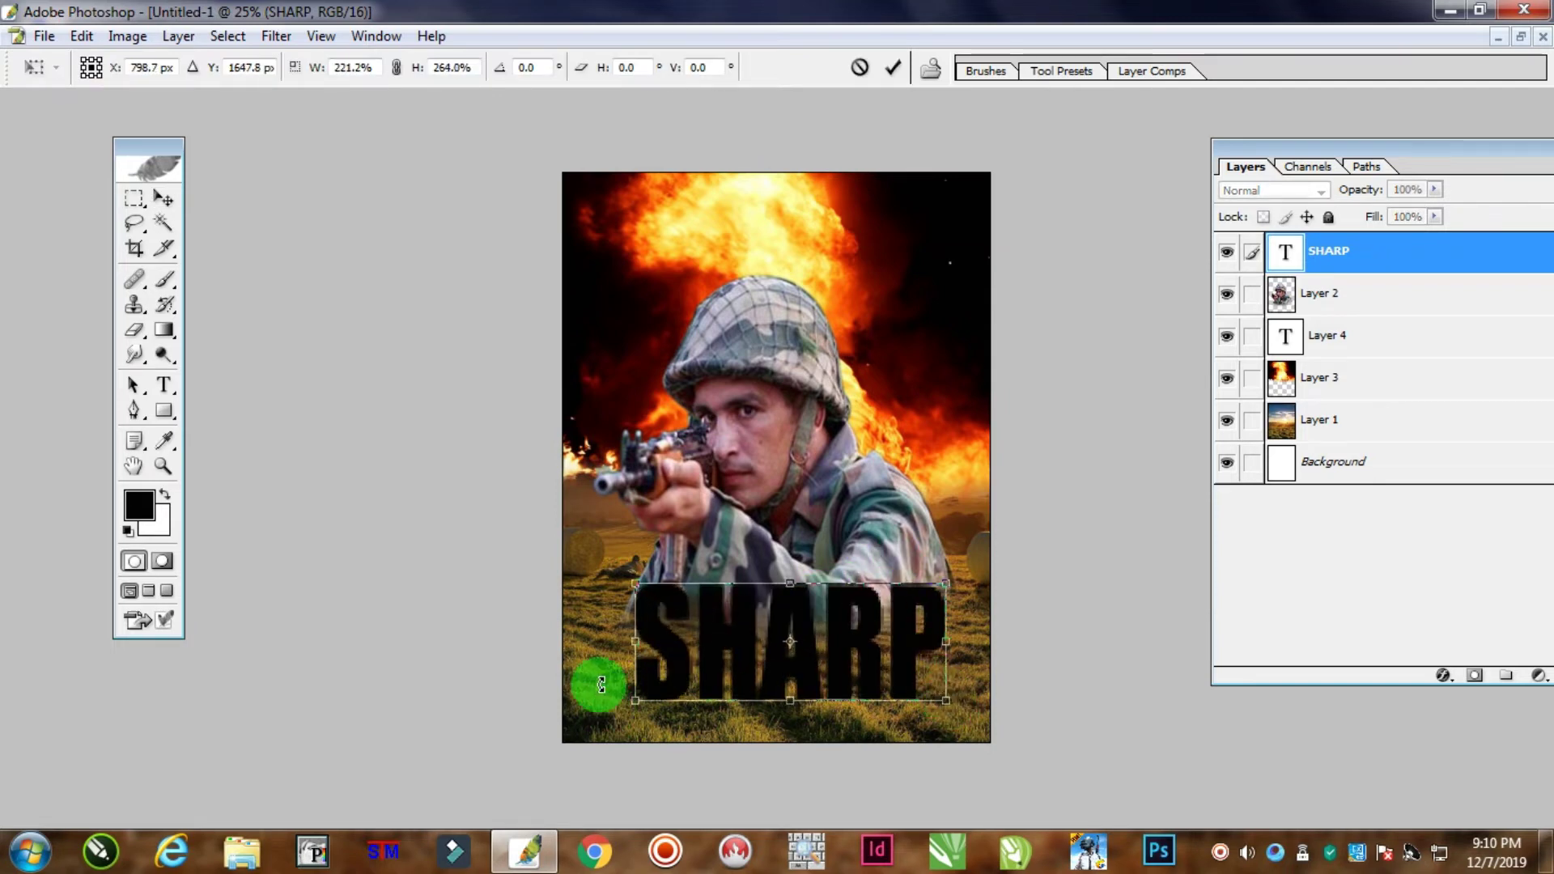
{"action": "left_click_drag", "start_coordinate": [636, 644], "coordinate": [580, 639]}
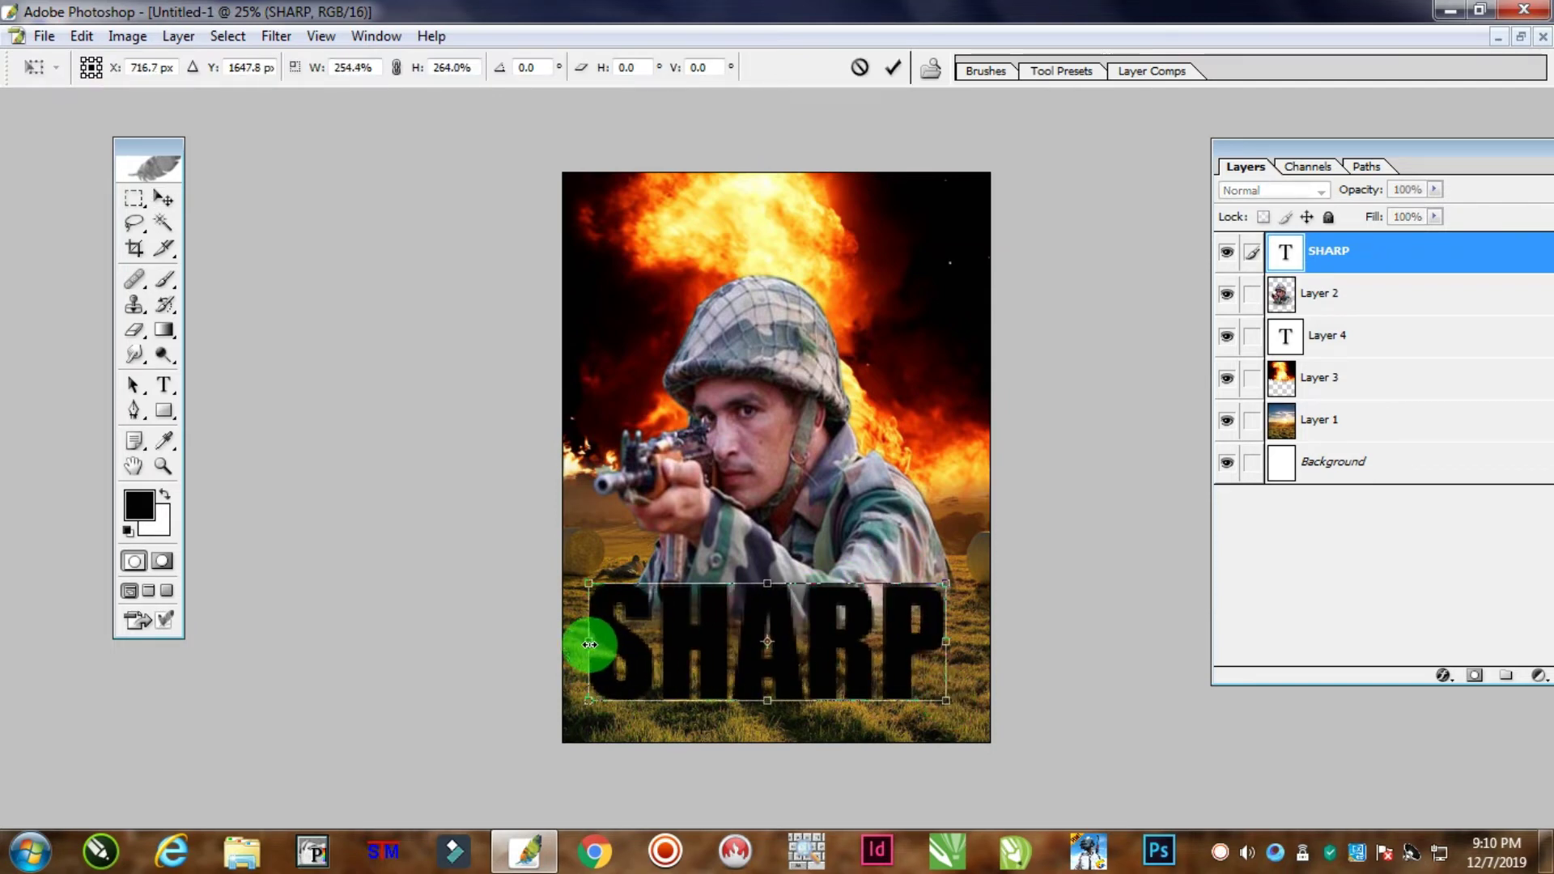
{"action": "double_click", "coordinate": [858, 618]}
{"action": "left_click_drag", "start_coordinate": [860, 618], "coordinate": [859, 607]}
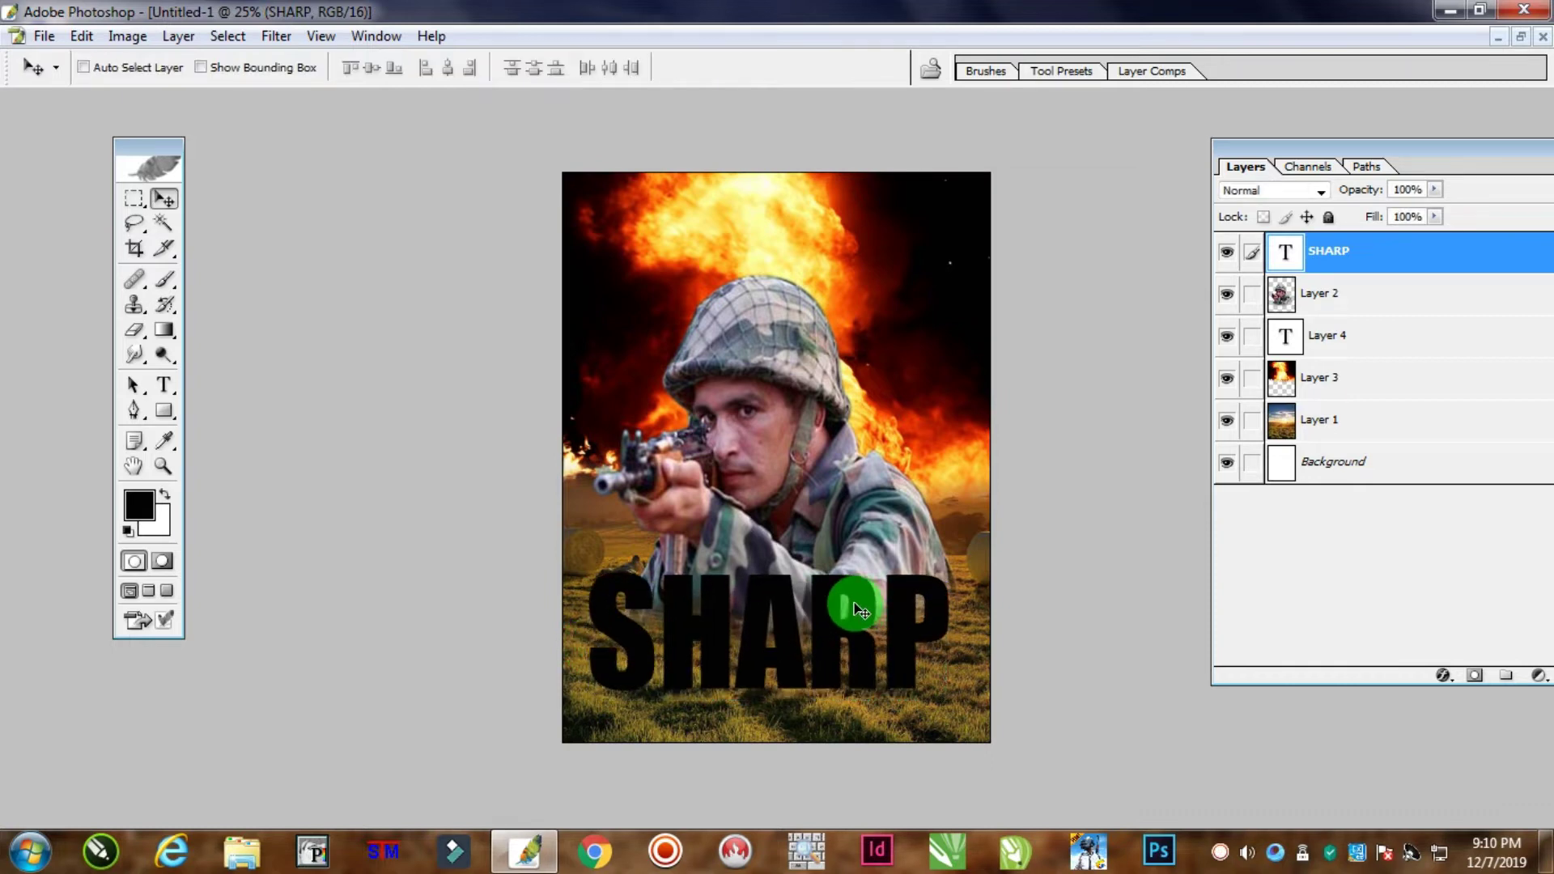
Reduce the SHARP text's height from its lower edge, widen it to about 103.8% with Free Transform, and nudge it into place
{"action": "key", "text": "ctrl+t"}
{"action": "left_click_drag", "start_coordinate": [769, 689], "coordinate": [774, 664]}
{"action": "double_click", "coordinate": [923, 621]}
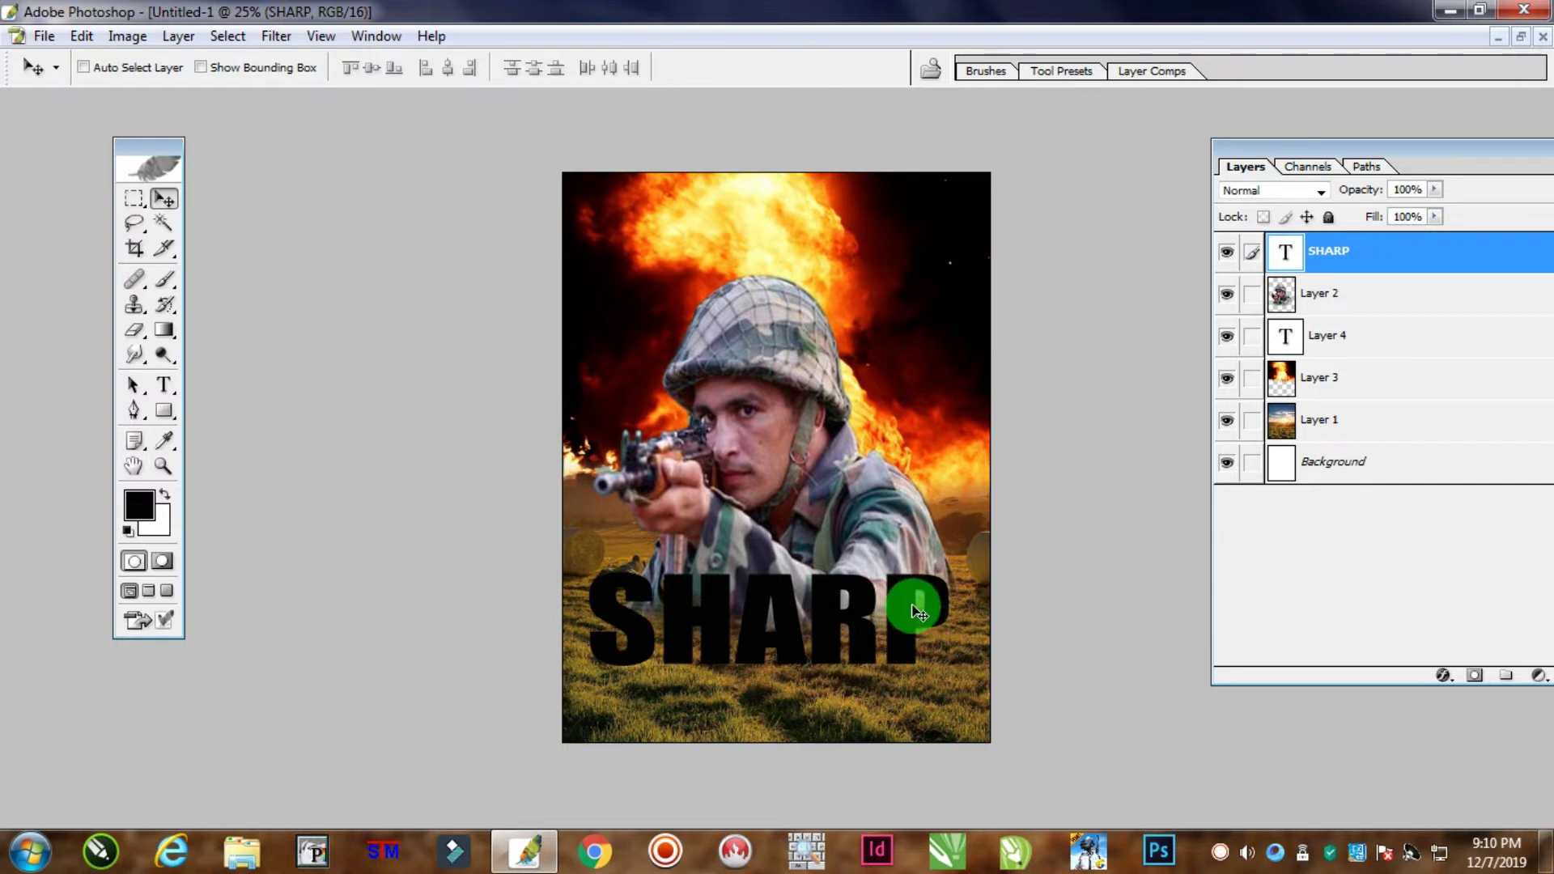
{"action": "key", "text": "ctrl+t"}
{"action": "left_click_drag", "start_coordinate": [953, 621], "coordinate": [964, 620]}
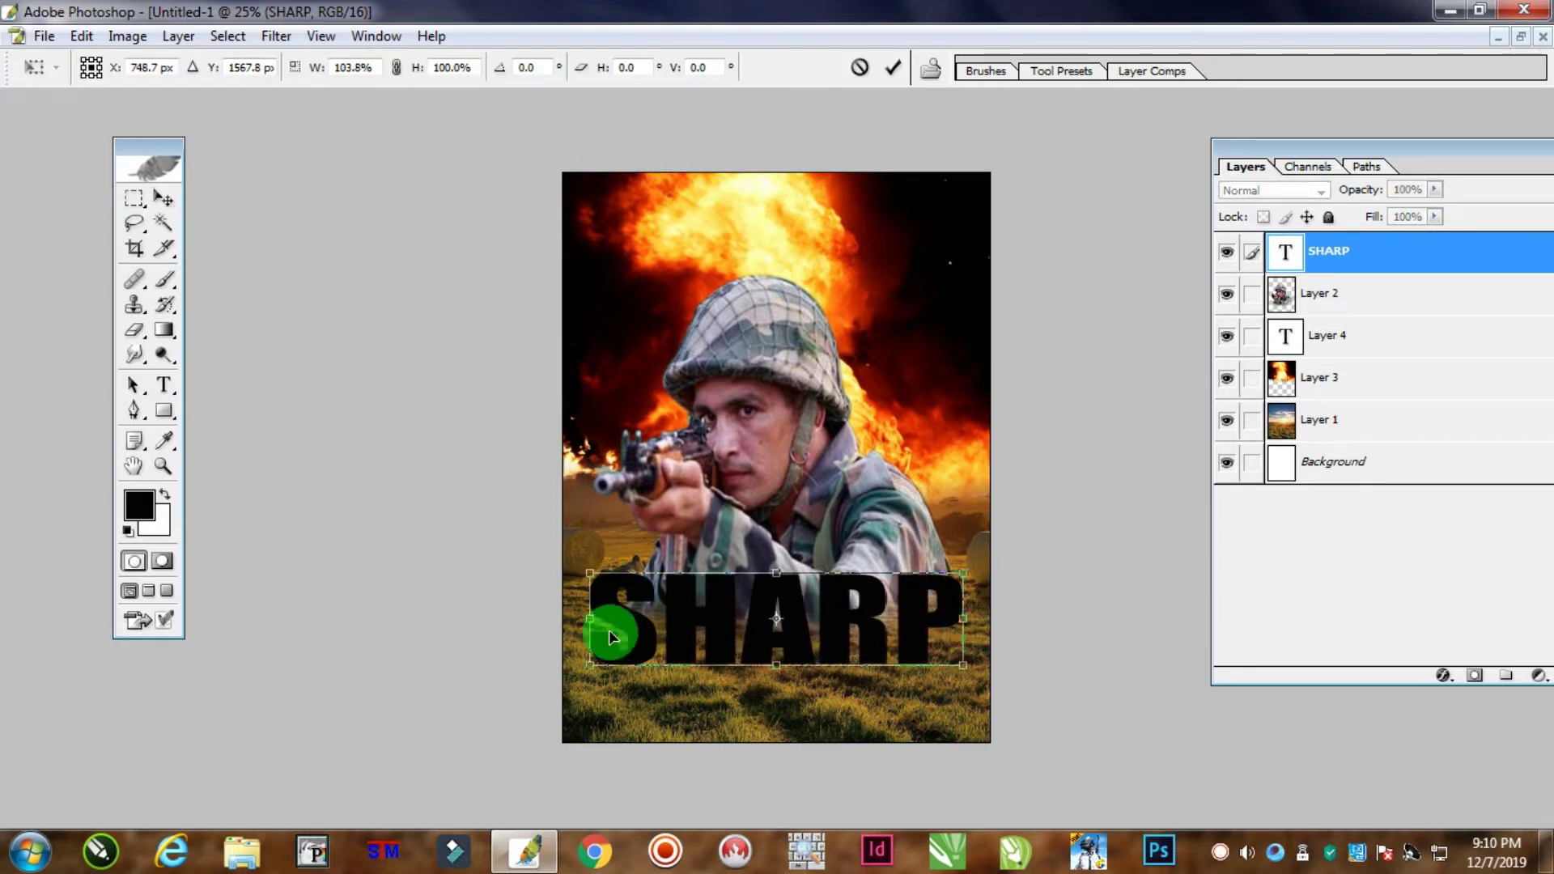
{"action": "double_click", "coordinate": [858, 622]}
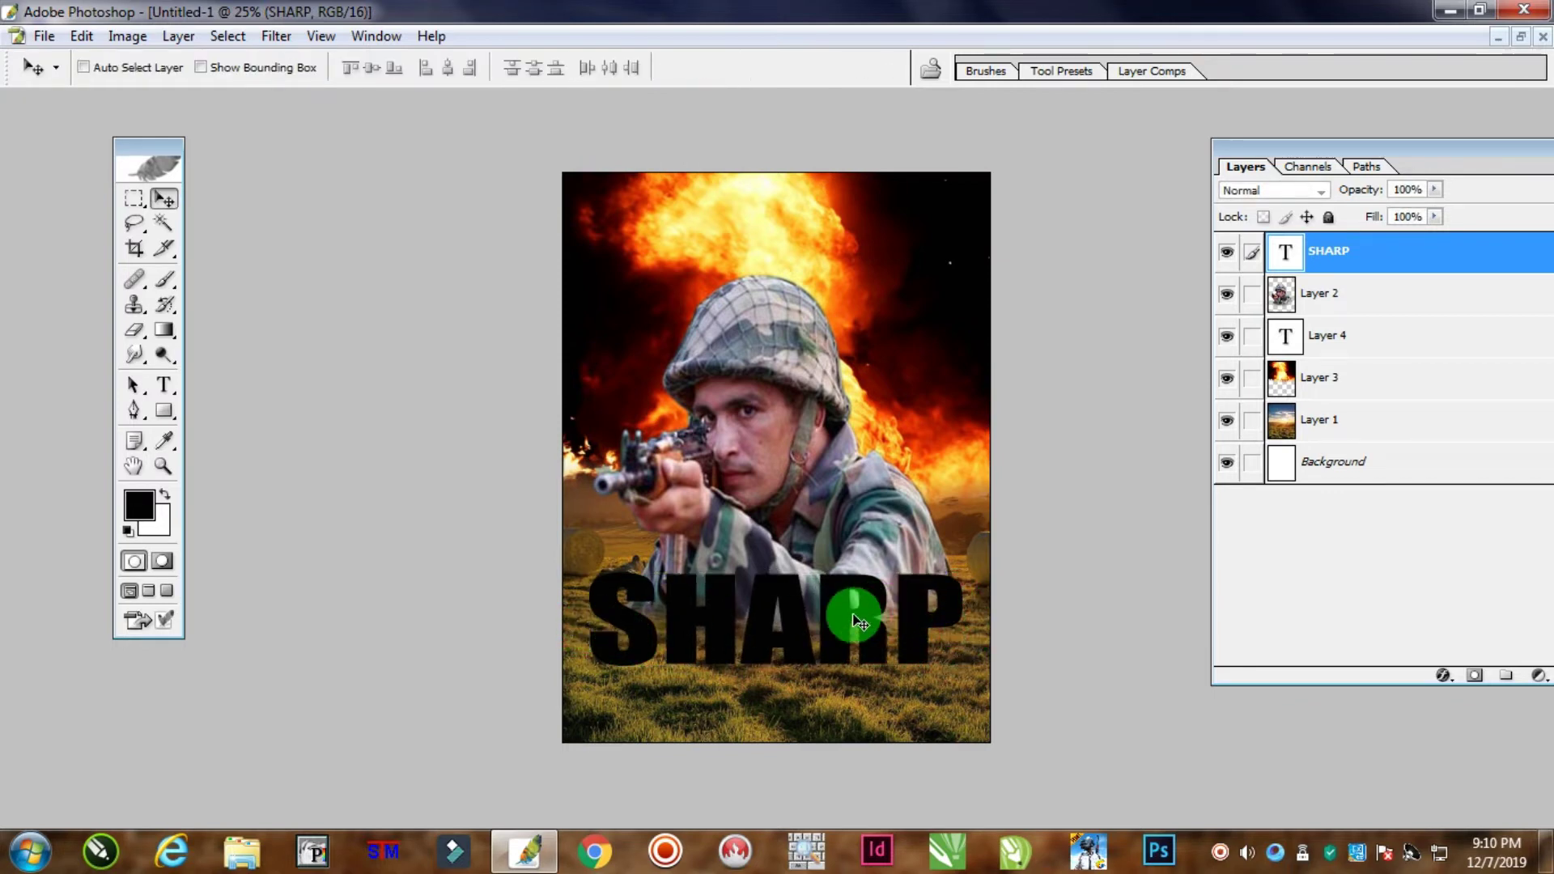
{"action": "left_click_drag", "start_coordinate": [851, 605], "coordinate": [857, 608]}
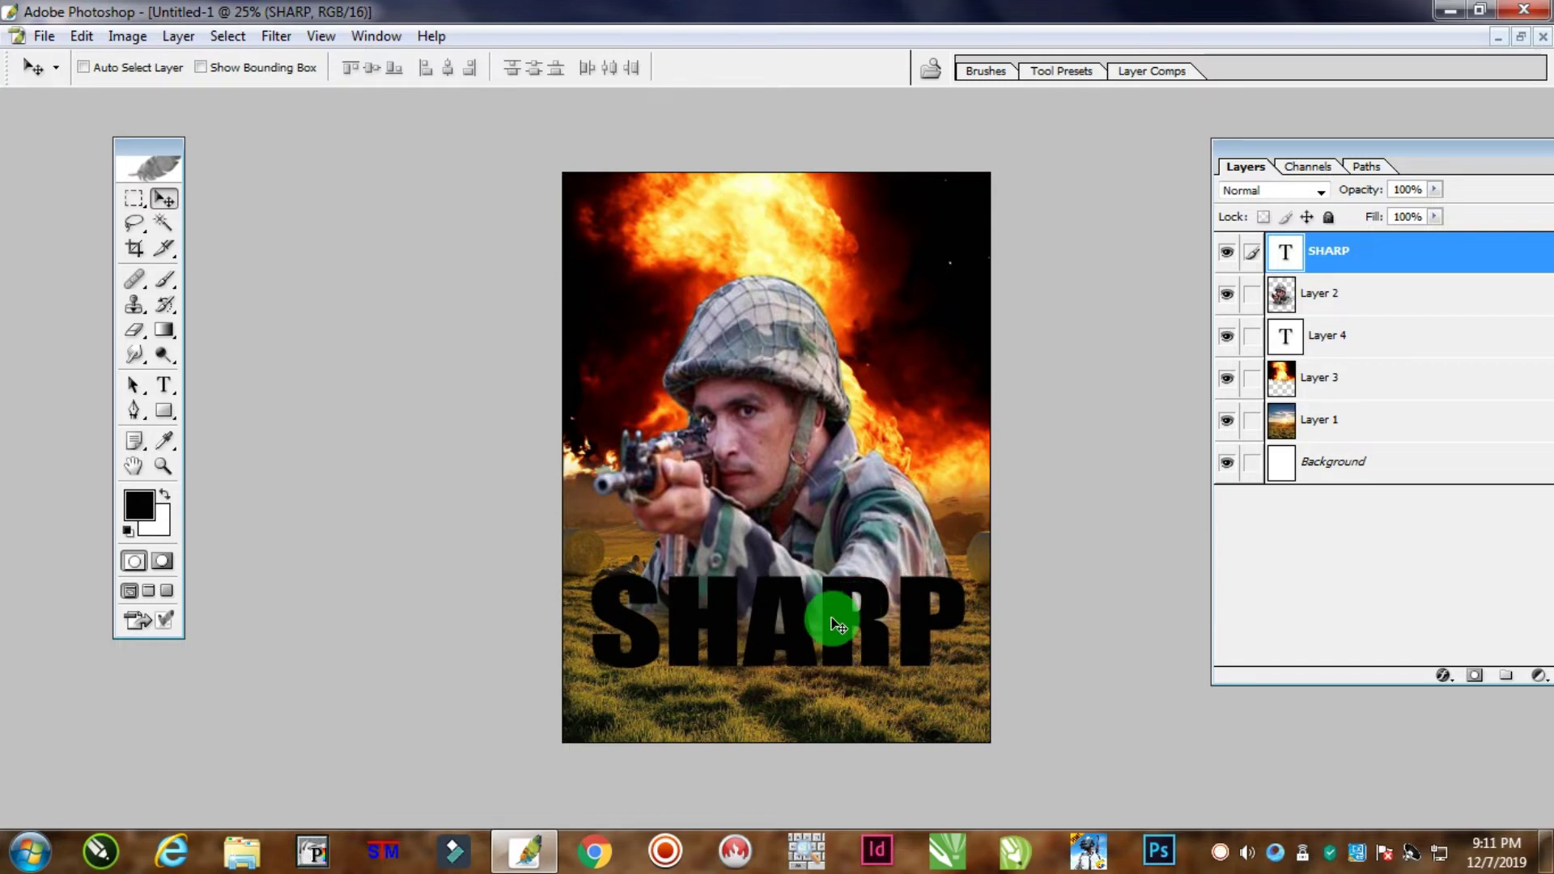
Shrink the soldier layer slightly with Free Transform and reposition it centrally so that its lower edge sits behind the SHARP text
{"action": "right_click", "coordinate": [773, 353]}
{"action": "left_click", "coordinate": [830, 368]}
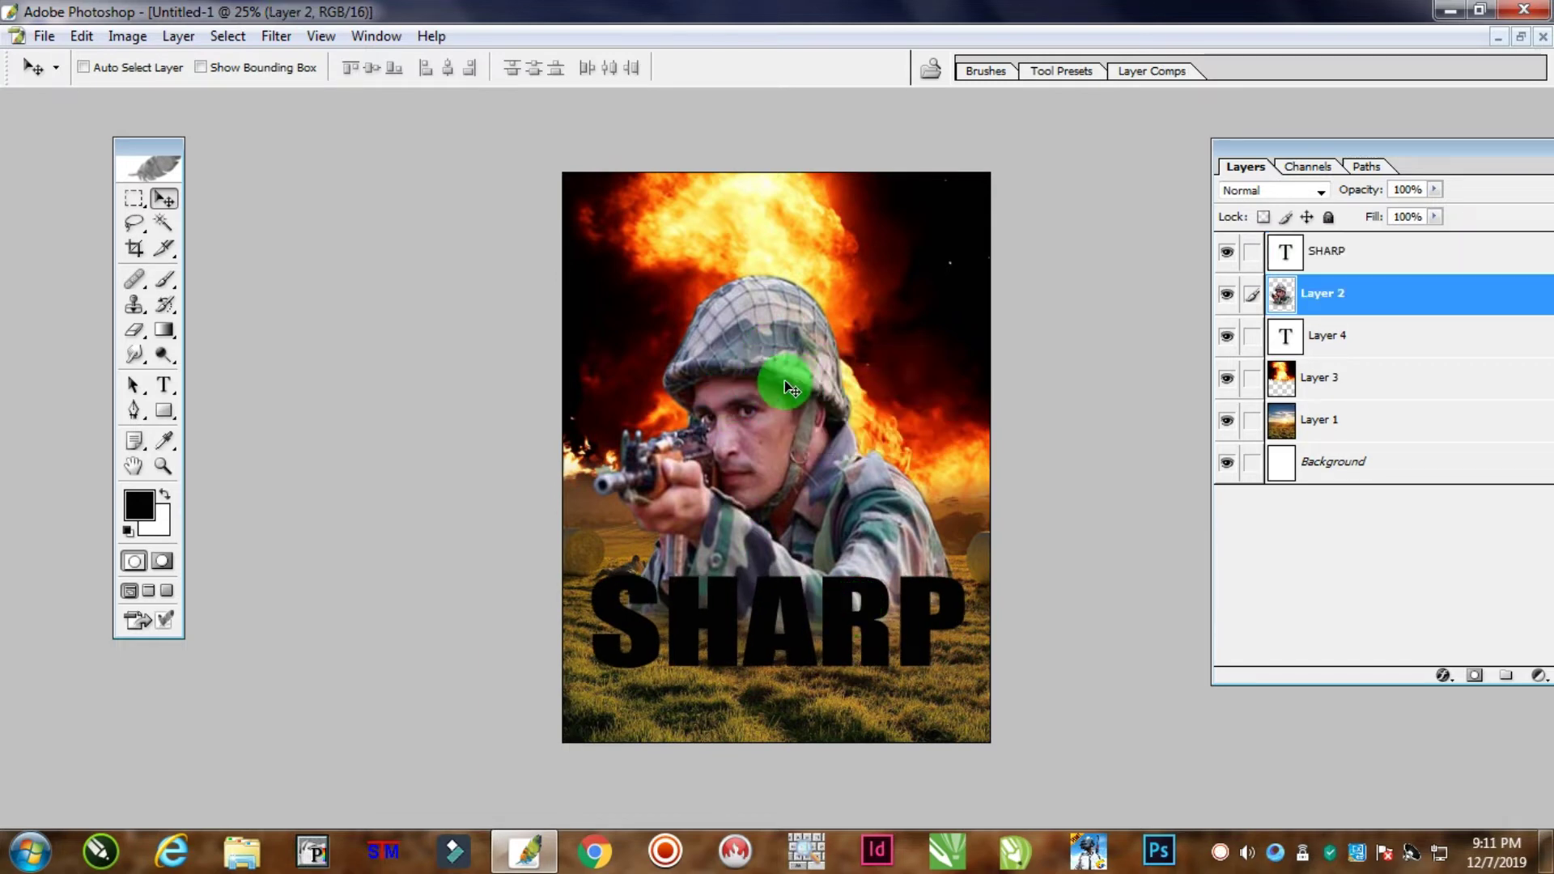
{"action": "key", "text": "ctrl+t"}
{"action": "left_click_drag", "start_coordinate": [964, 271], "coordinate": [925, 354]}
{"action": "key", "text": "Return"}
{"action": "left_click_drag", "start_coordinate": [784, 454], "coordinate": [795, 435]}
{"action": "left_click_drag", "start_coordinate": [877, 590], "coordinate": [880, 597]}
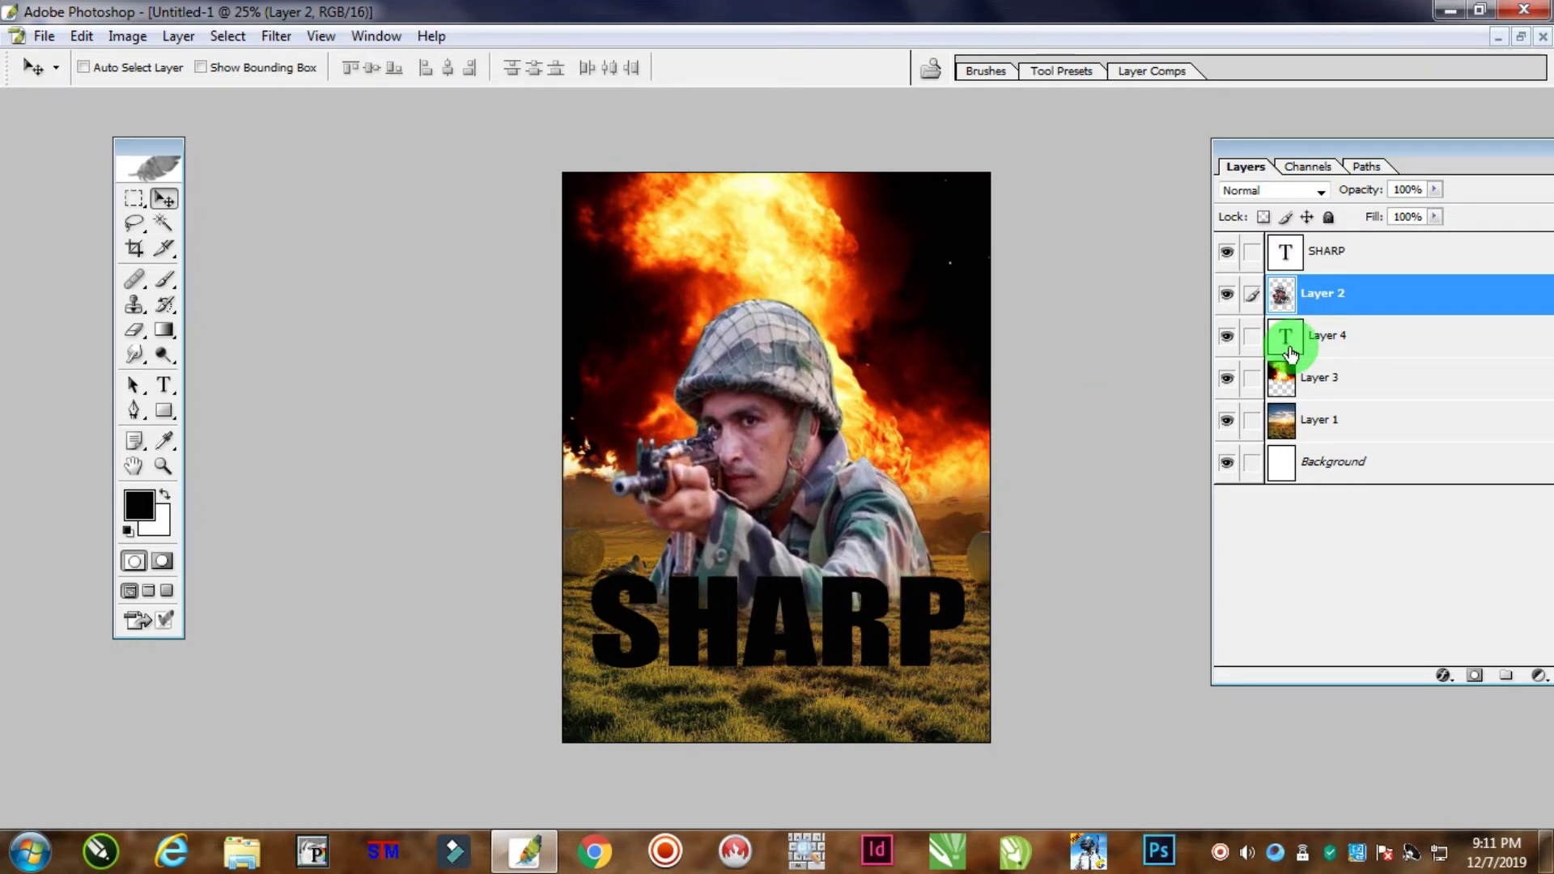
Edit the Gradient tool's custom red gradient, setting the colour stop at 15% to dark red 670E16
{"action": "left_click", "coordinate": [163, 332]}
{"action": "left_click", "coordinate": [109, 67]}
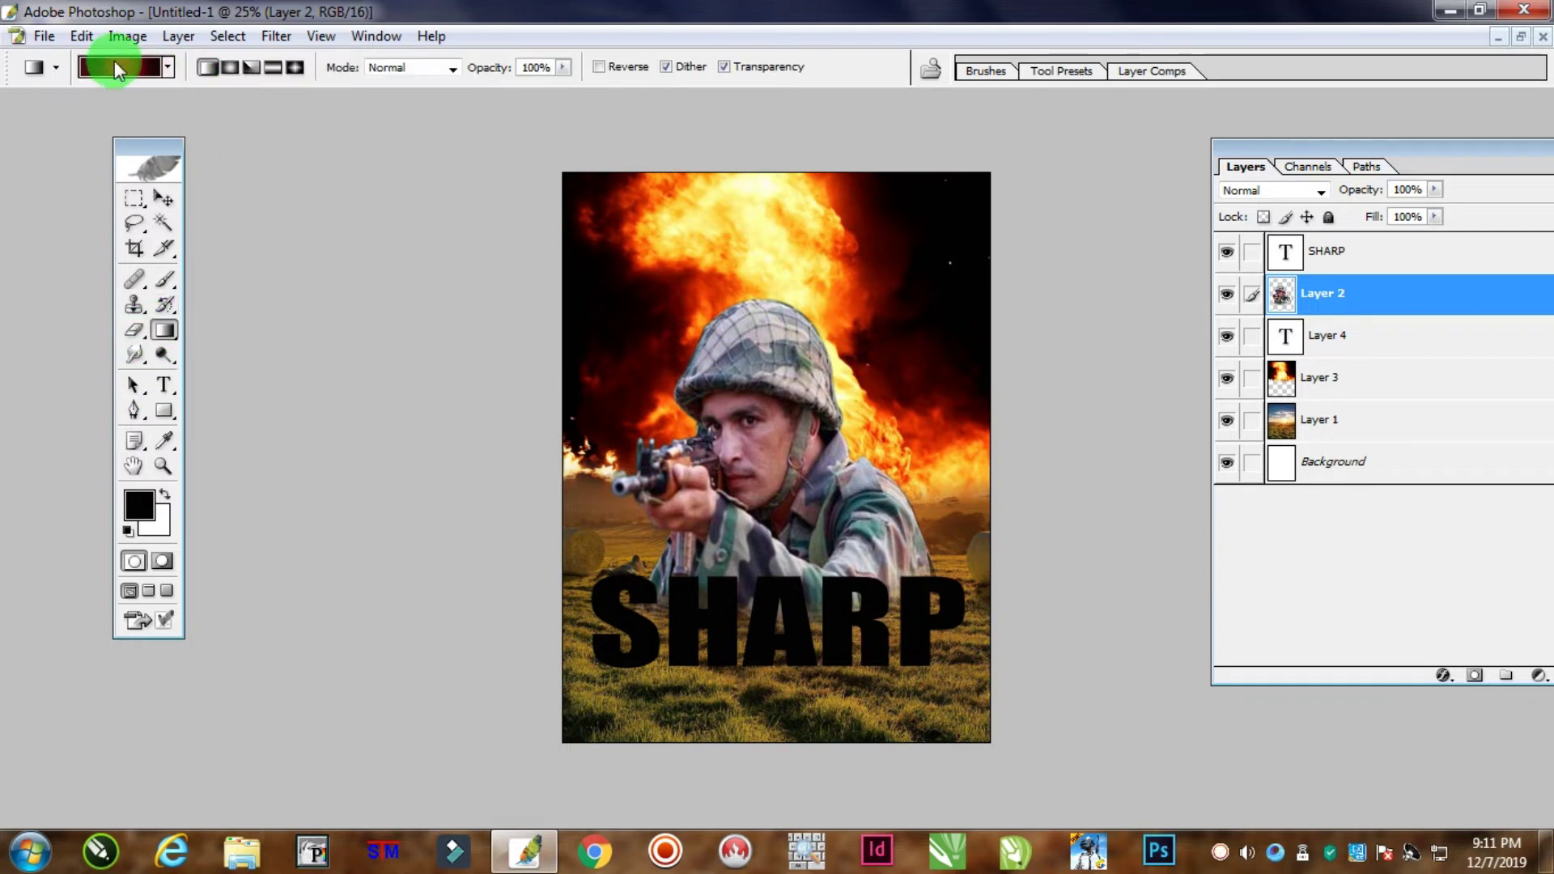
{"action": "left_click", "coordinate": [792, 521]}
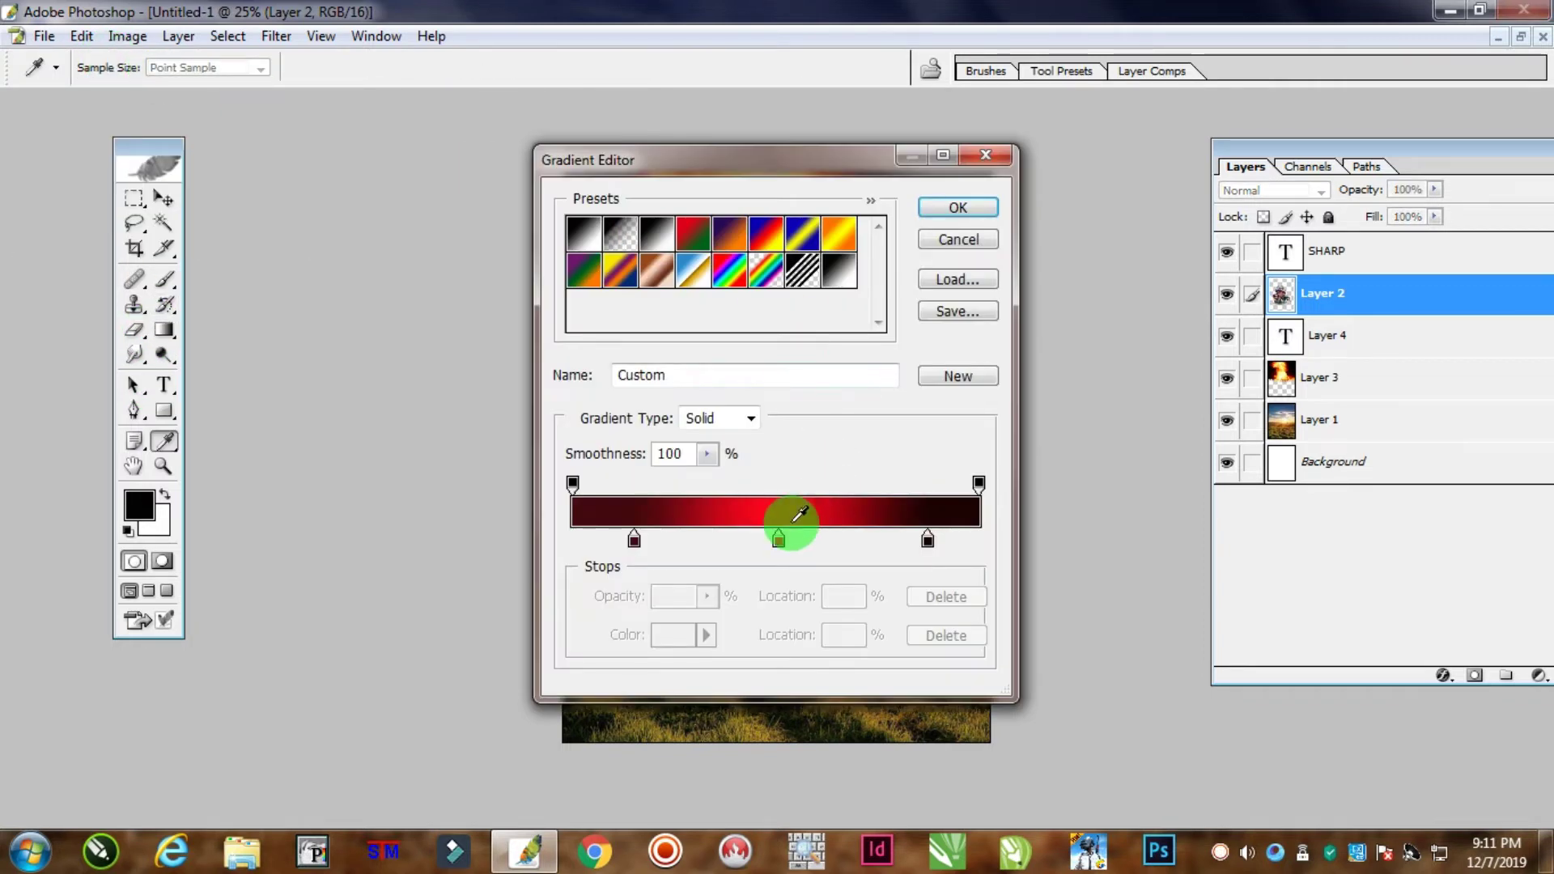
{"action": "left_click", "coordinate": [635, 540]}
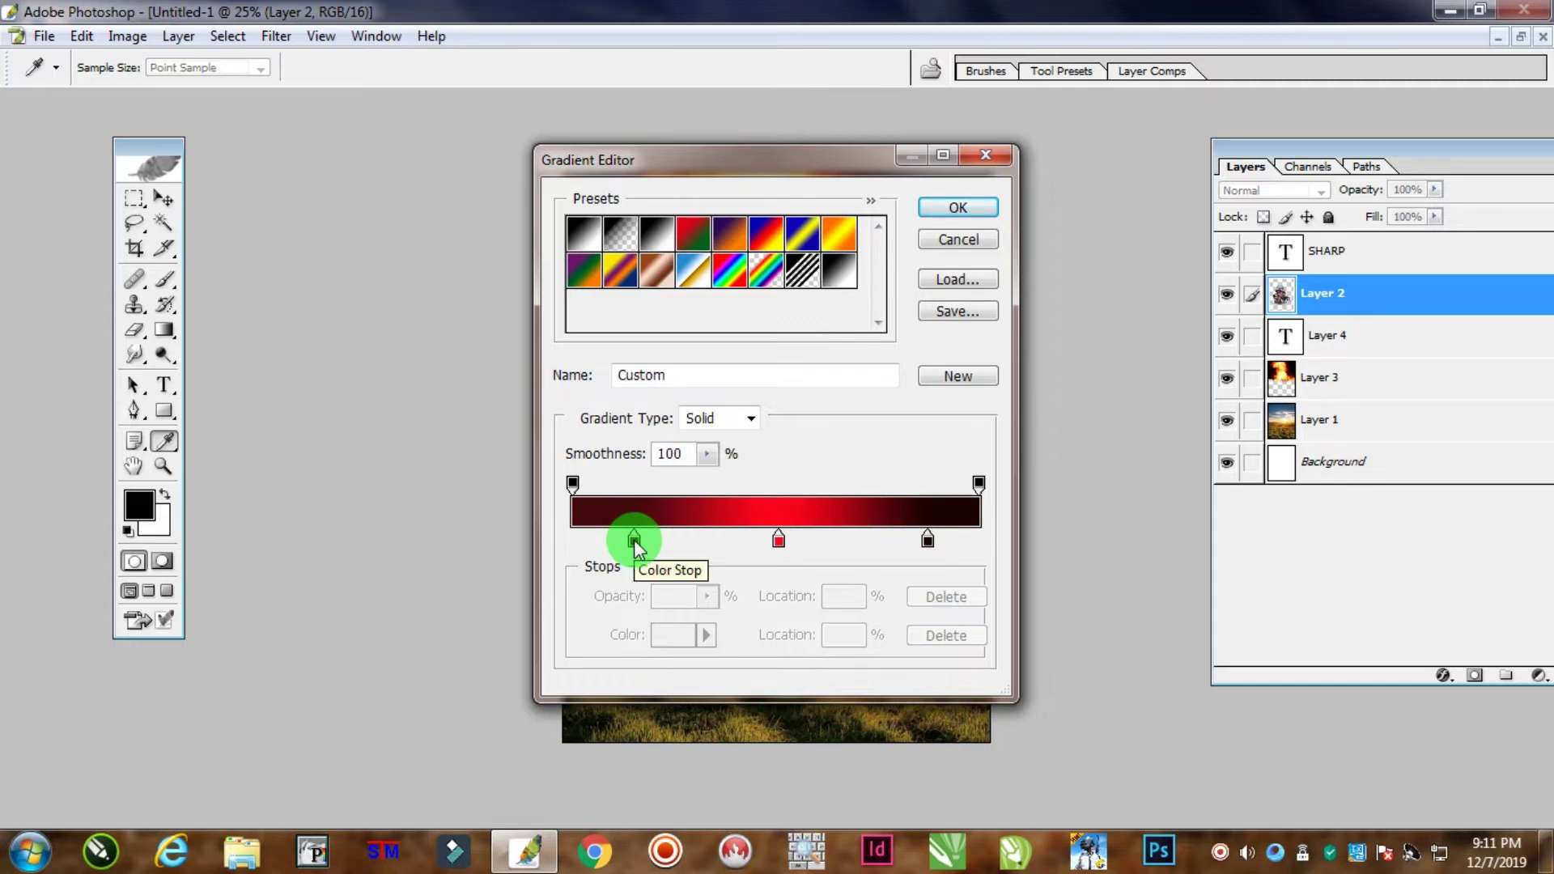
{"action": "left_click", "coordinate": [633, 539]}
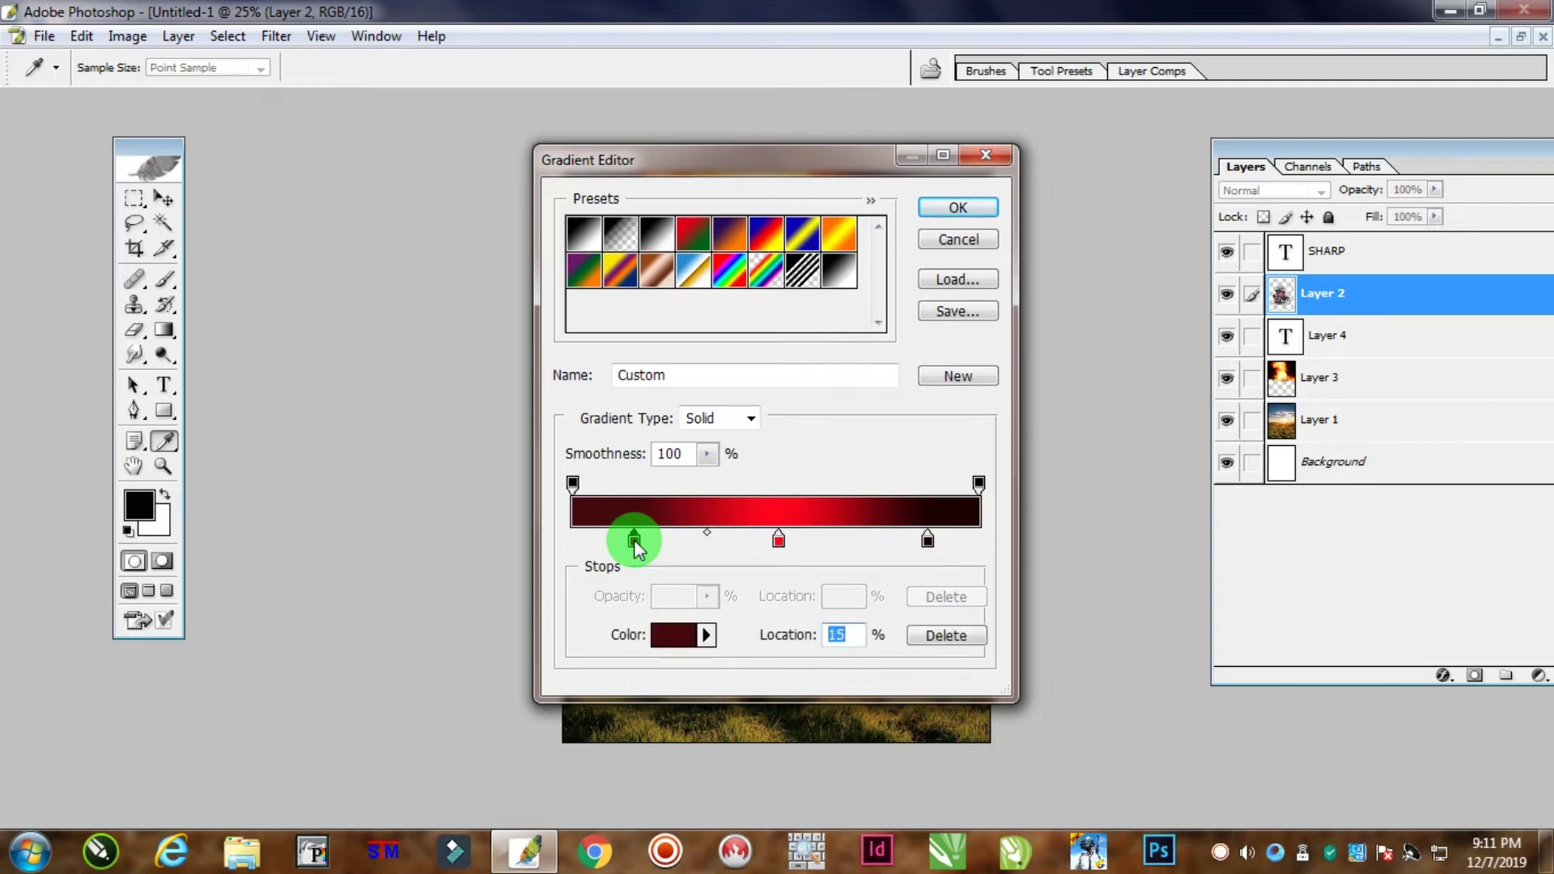
{"action": "left_click", "coordinate": [684, 634]}
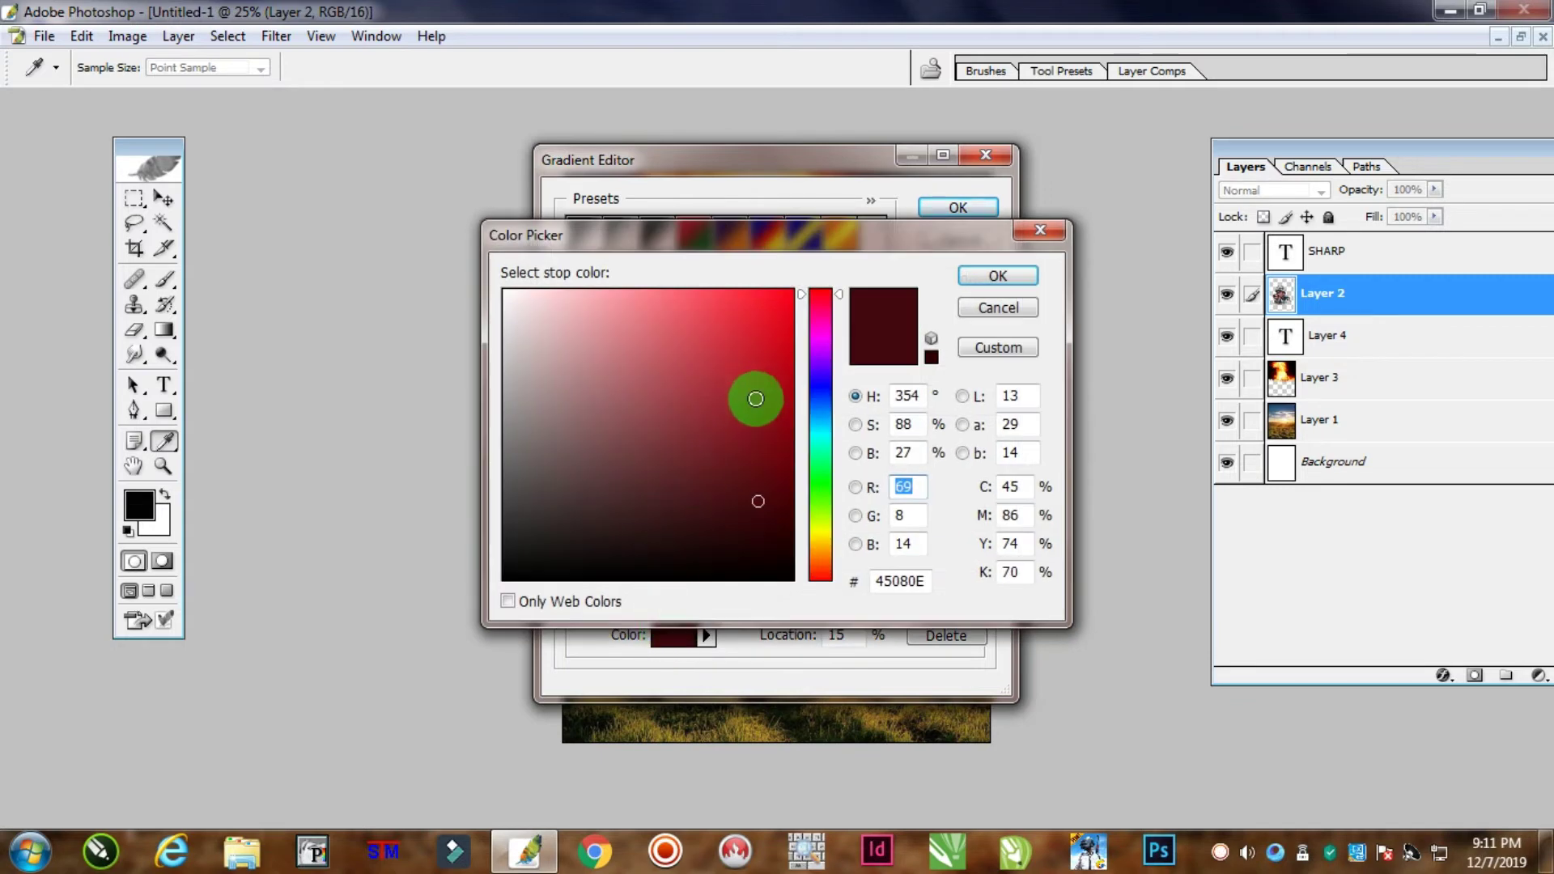
{"action": "left_click_drag", "start_coordinate": [758, 510], "coordinate": [752, 460]}
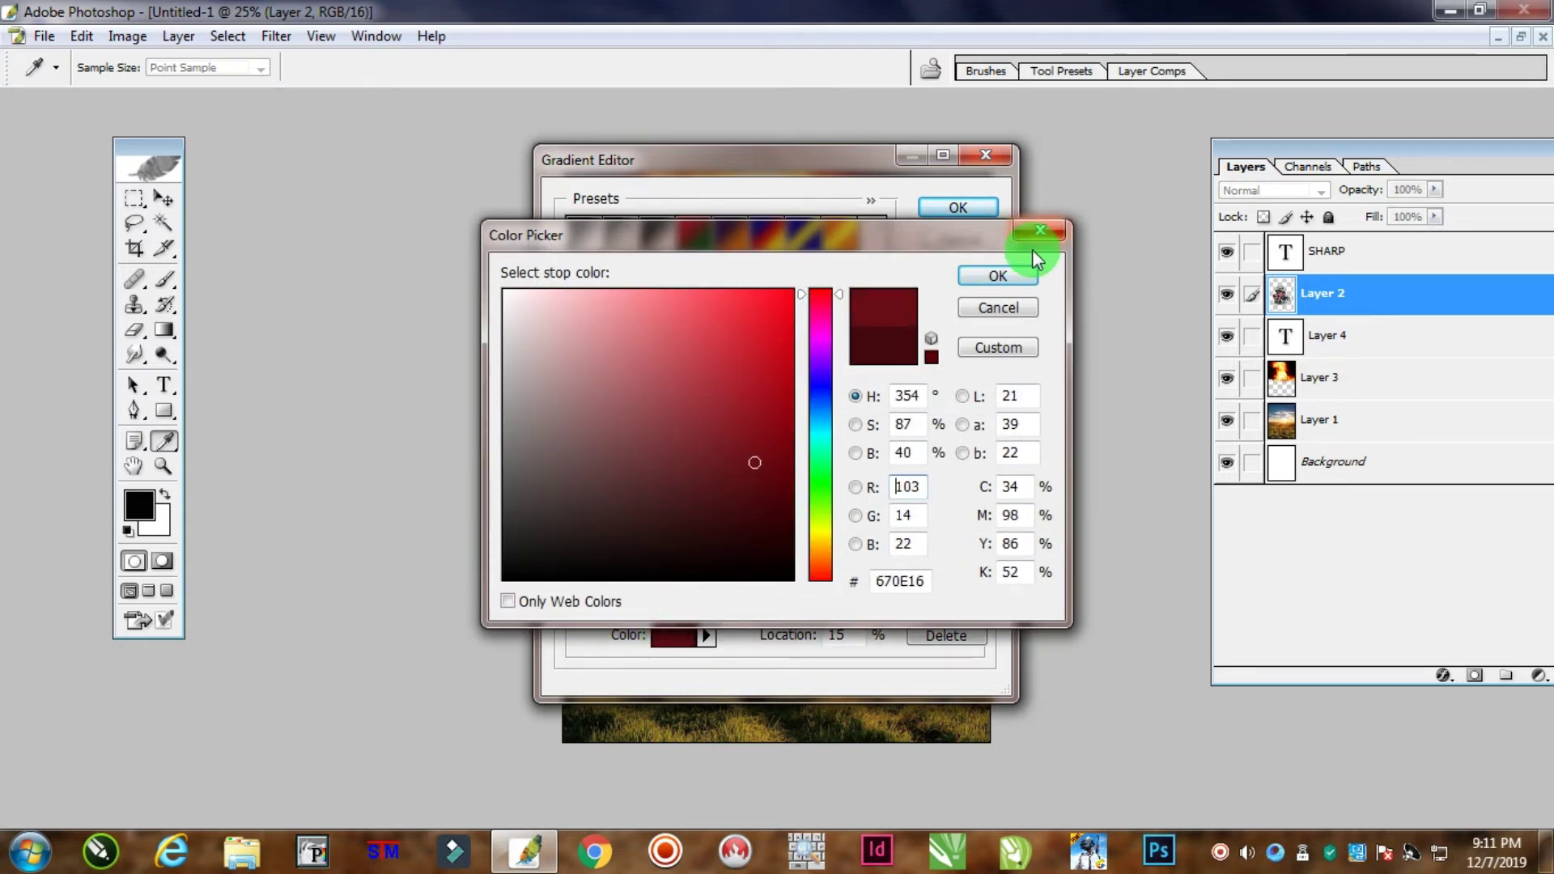
{"action": "left_click", "coordinate": [1000, 277]}
Lighten the gradient's 87% stop to a dark red, move the bright red stop to 50%, and accept the gradient
{"action": "double_click", "coordinate": [928, 538]}
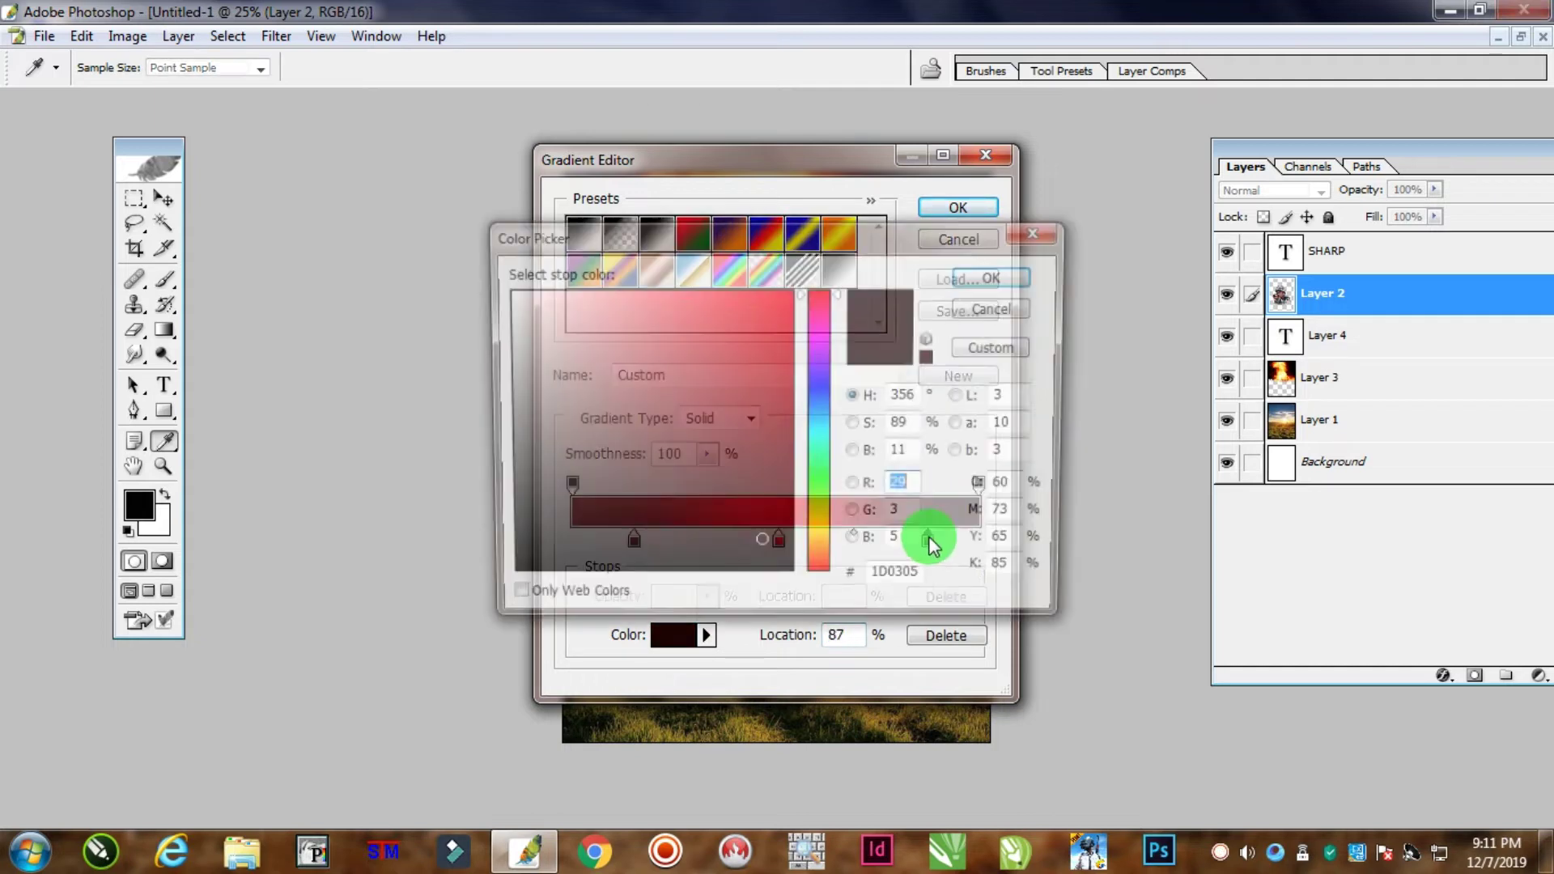
{"action": "left_click_drag", "start_coordinate": [762, 550], "coordinate": [754, 503]}
{"action": "left_click", "coordinate": [998, 276]}
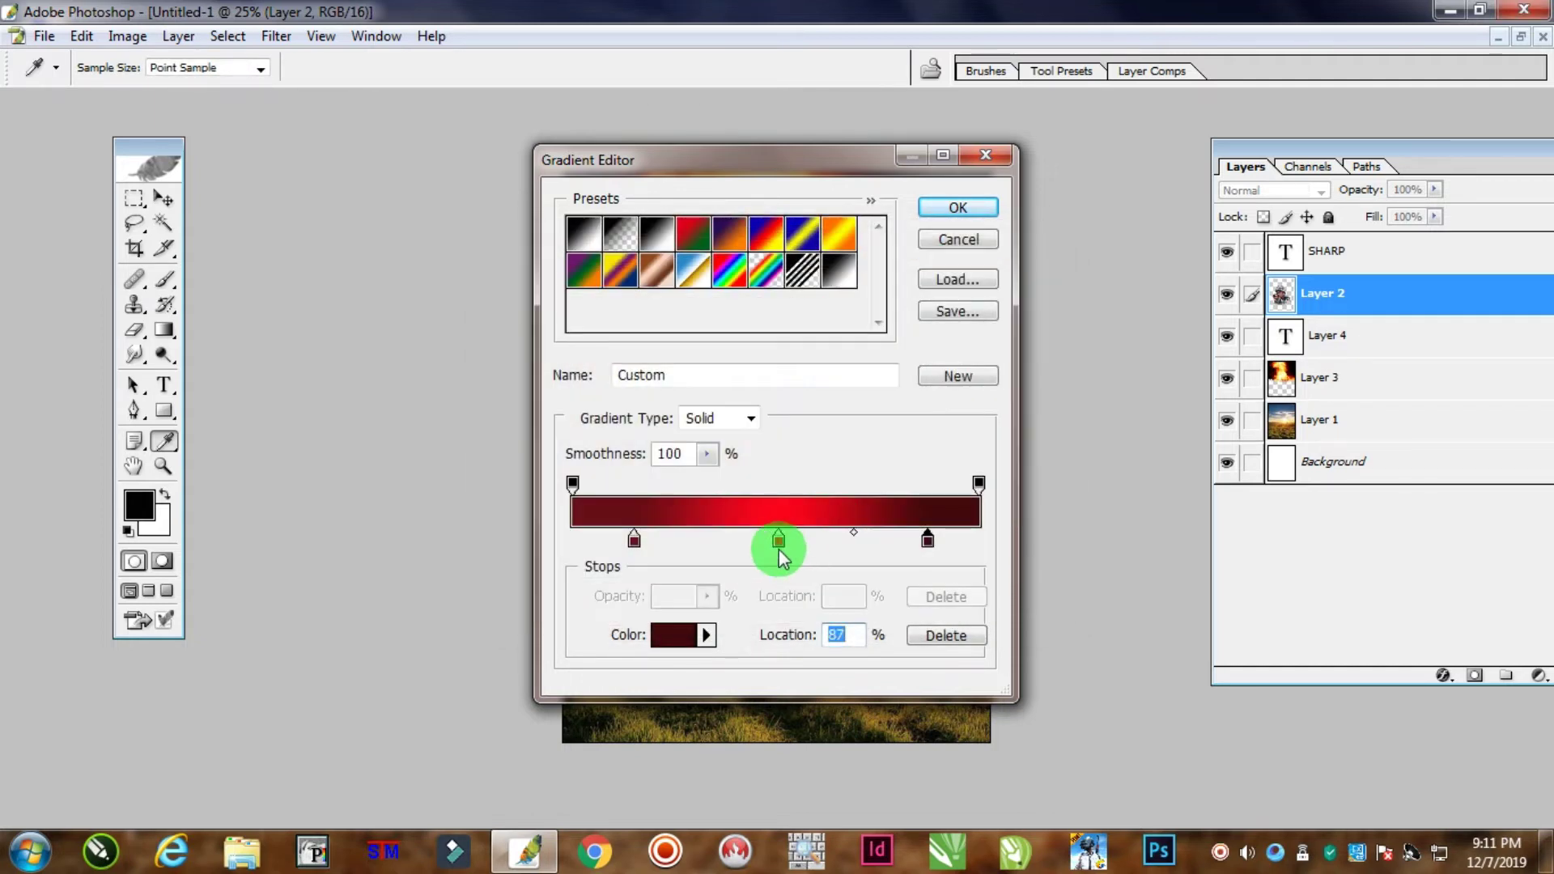
{"action": "left_click", "coordinate": [773, 538]}
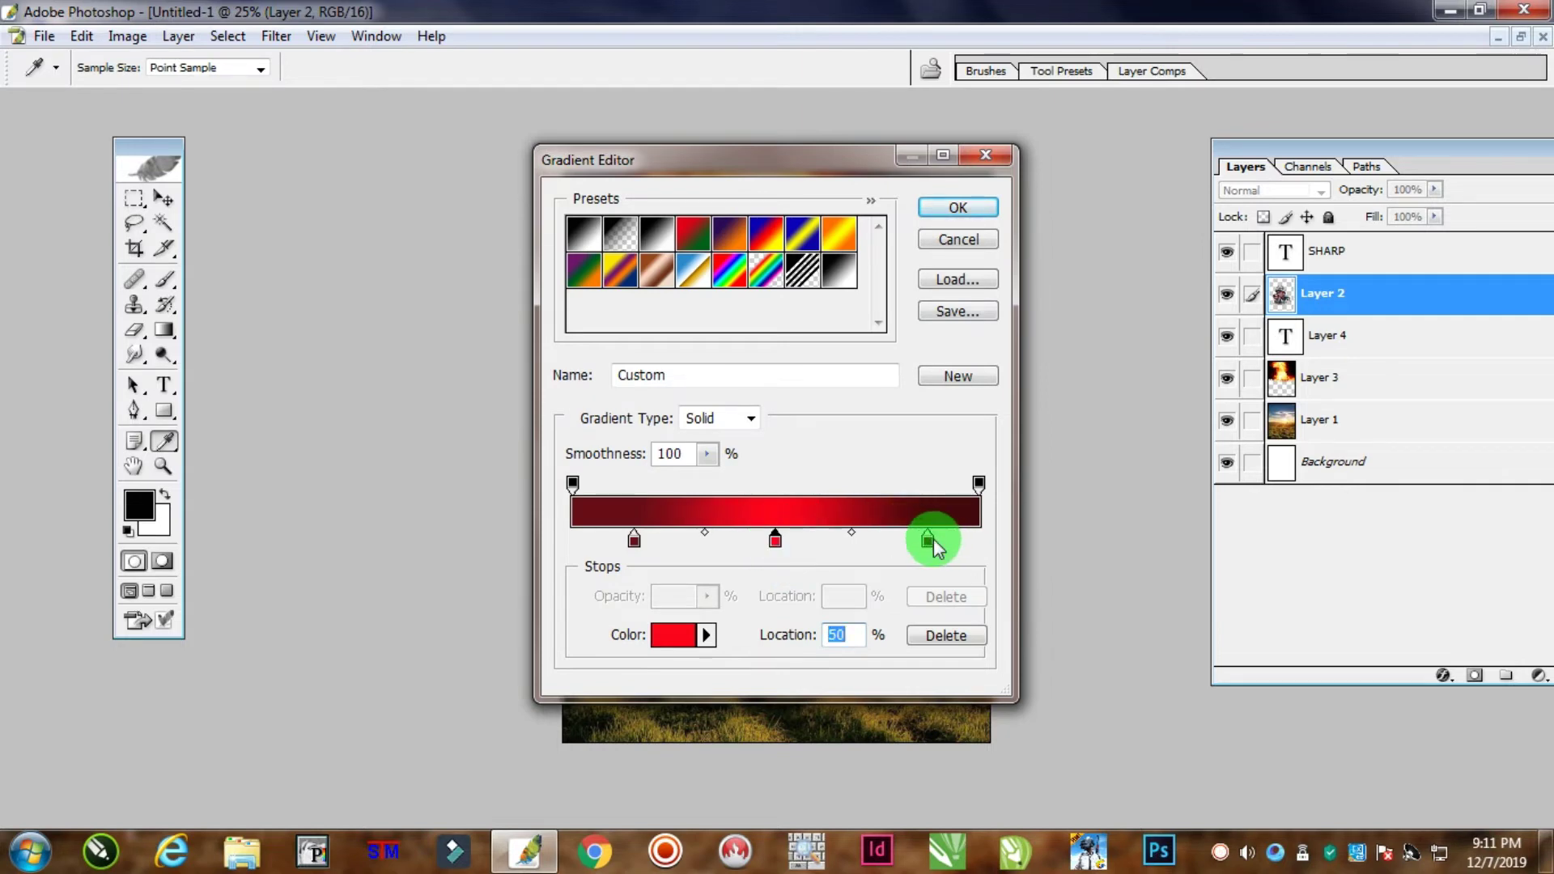
{"action": "left_click", "coordinate": [957, 207]}
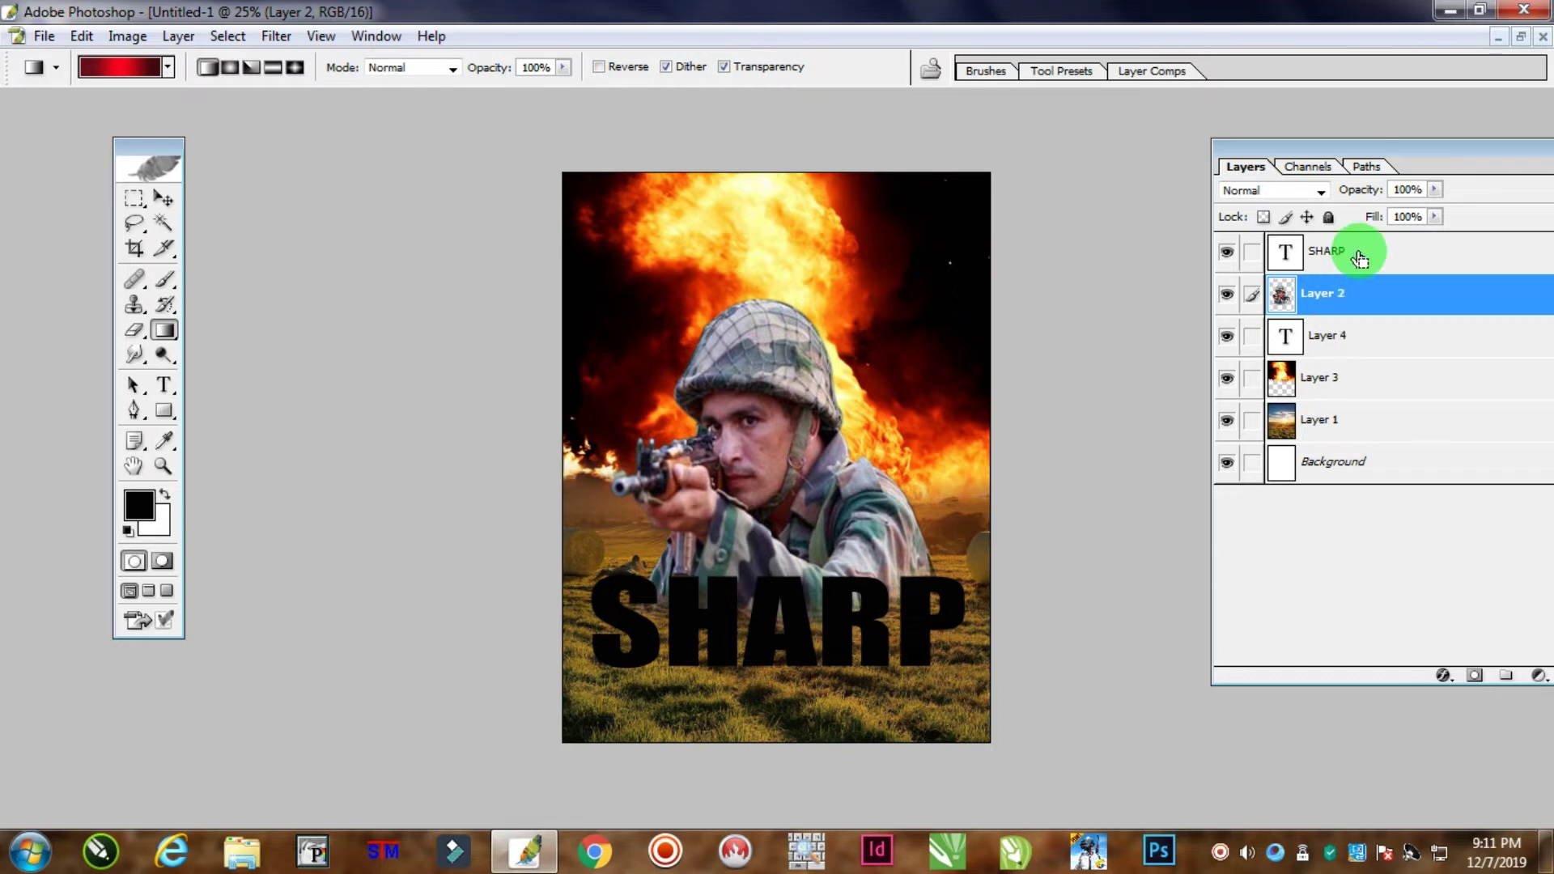
Delete the empty text layer Layer 4 and load the SHARP letters as a selection
{"action": "left_click", "coordinate": [1228, 340]}
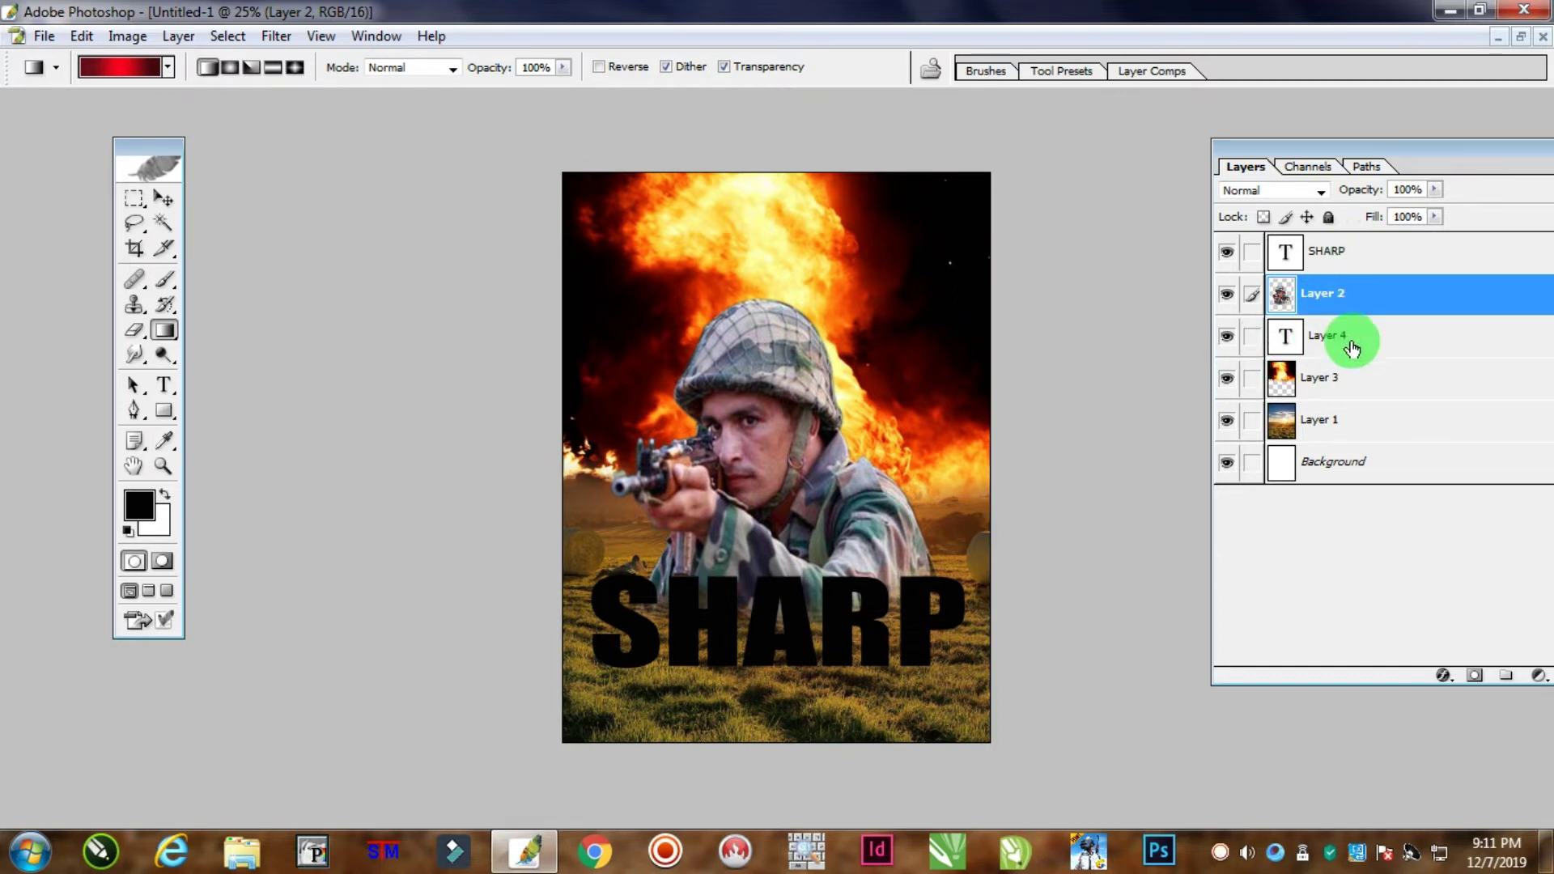
{"action": "left_click_drag", "start_coordinate": [1278, 142], "coordinate": [1190, 129]}
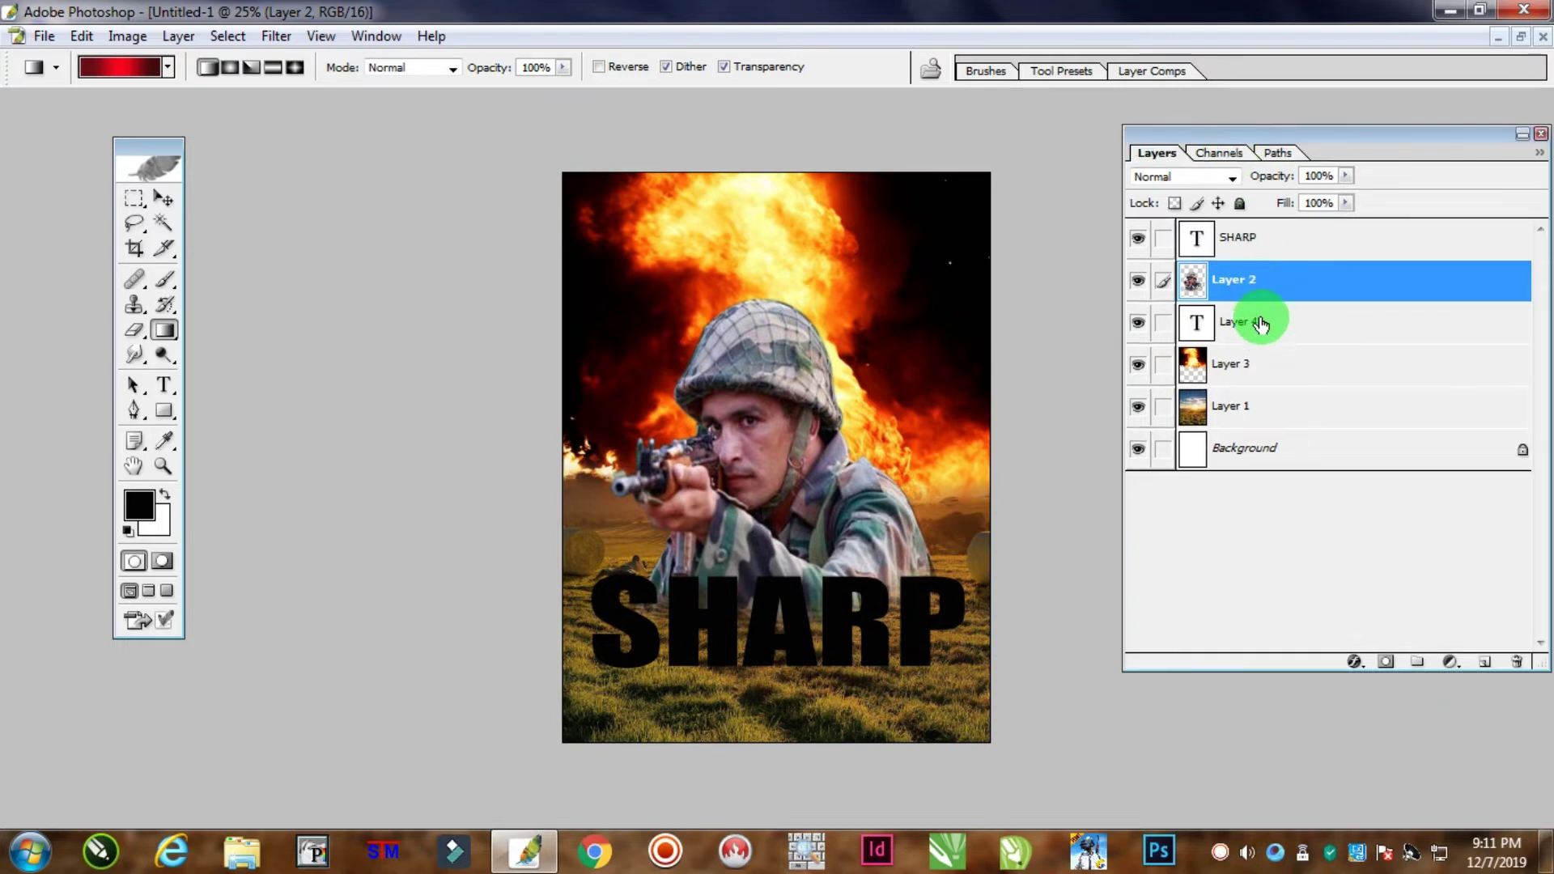
{"action": "left_click_drag", "start_coordinate": [1265, 320], "coordinate": [1519, 660]}
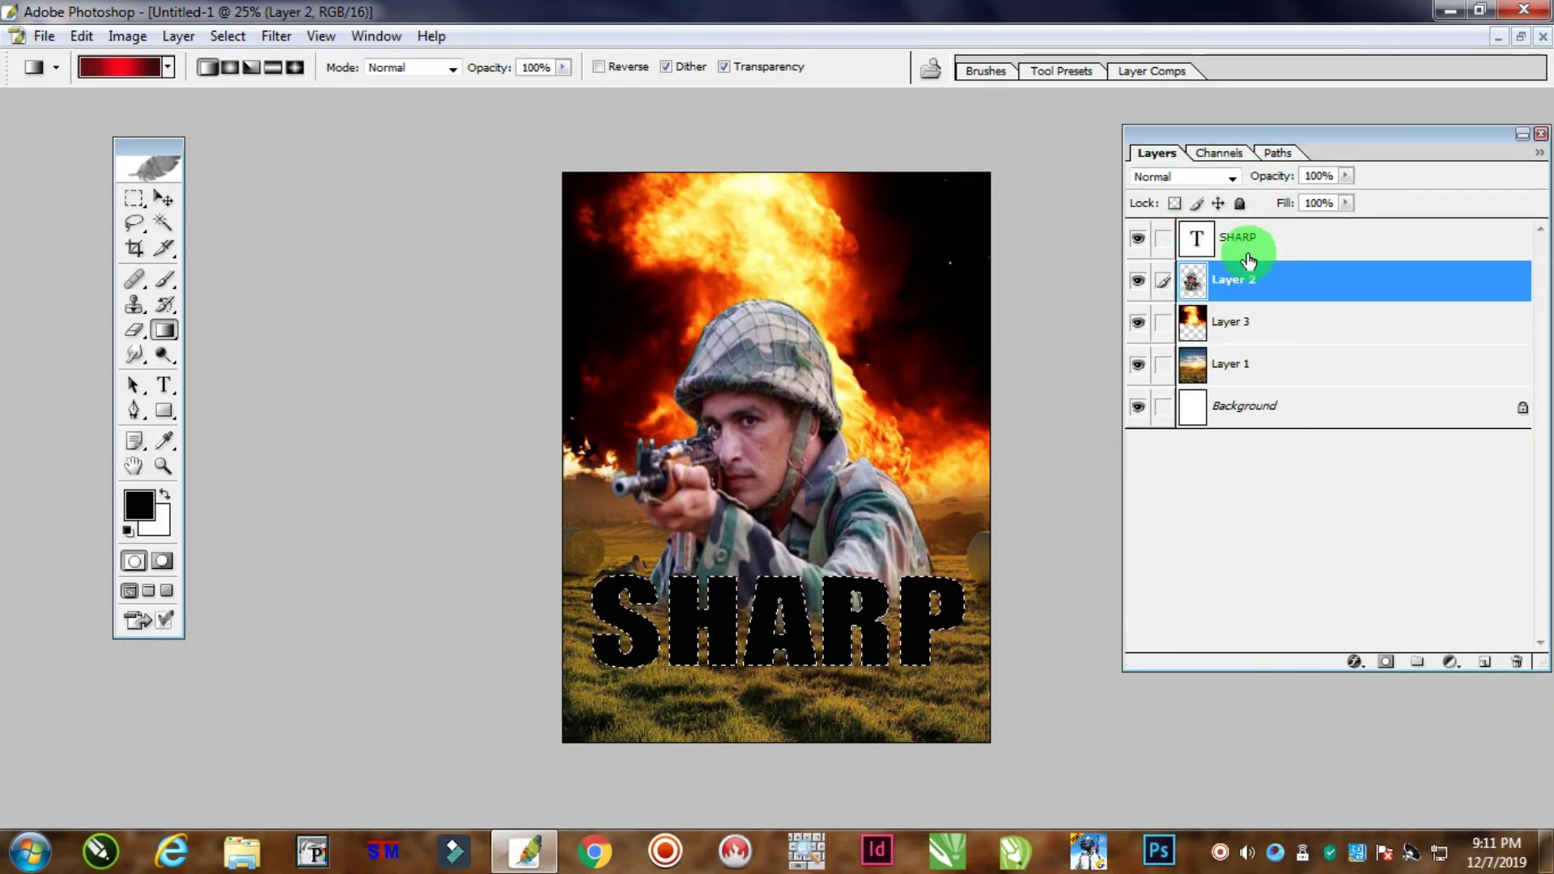
Try to fill the SHARP-shaped selection with the red gradient on the soldier layer
{"action": "key", "text": "ctrl+plus"}
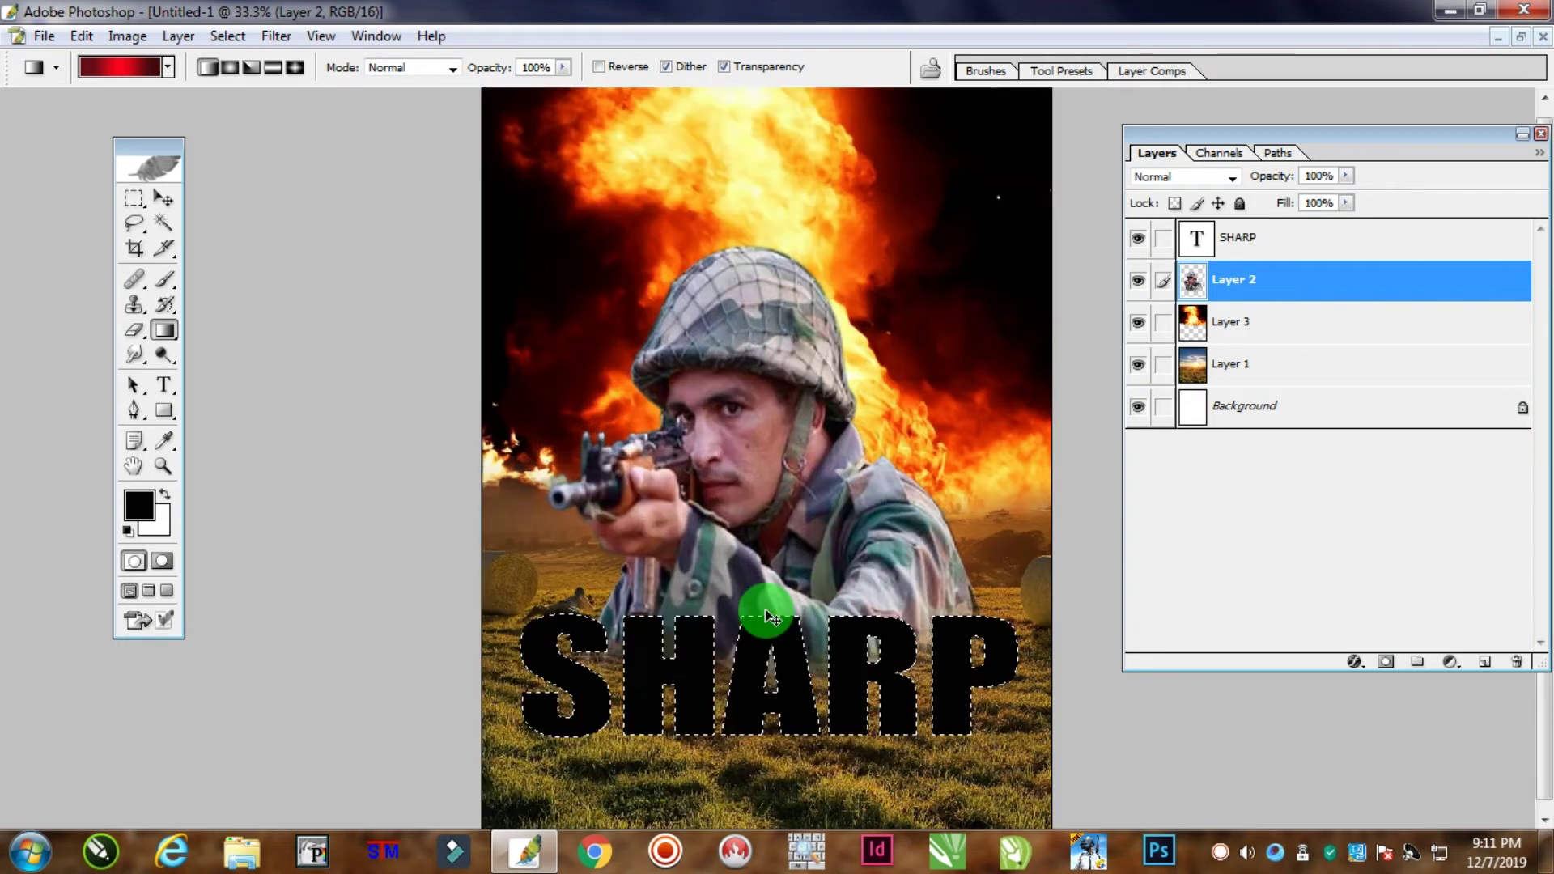
{"action": "left_click_drag", "start_coordinate": [743, 621], "coordinate": [693, 512]}
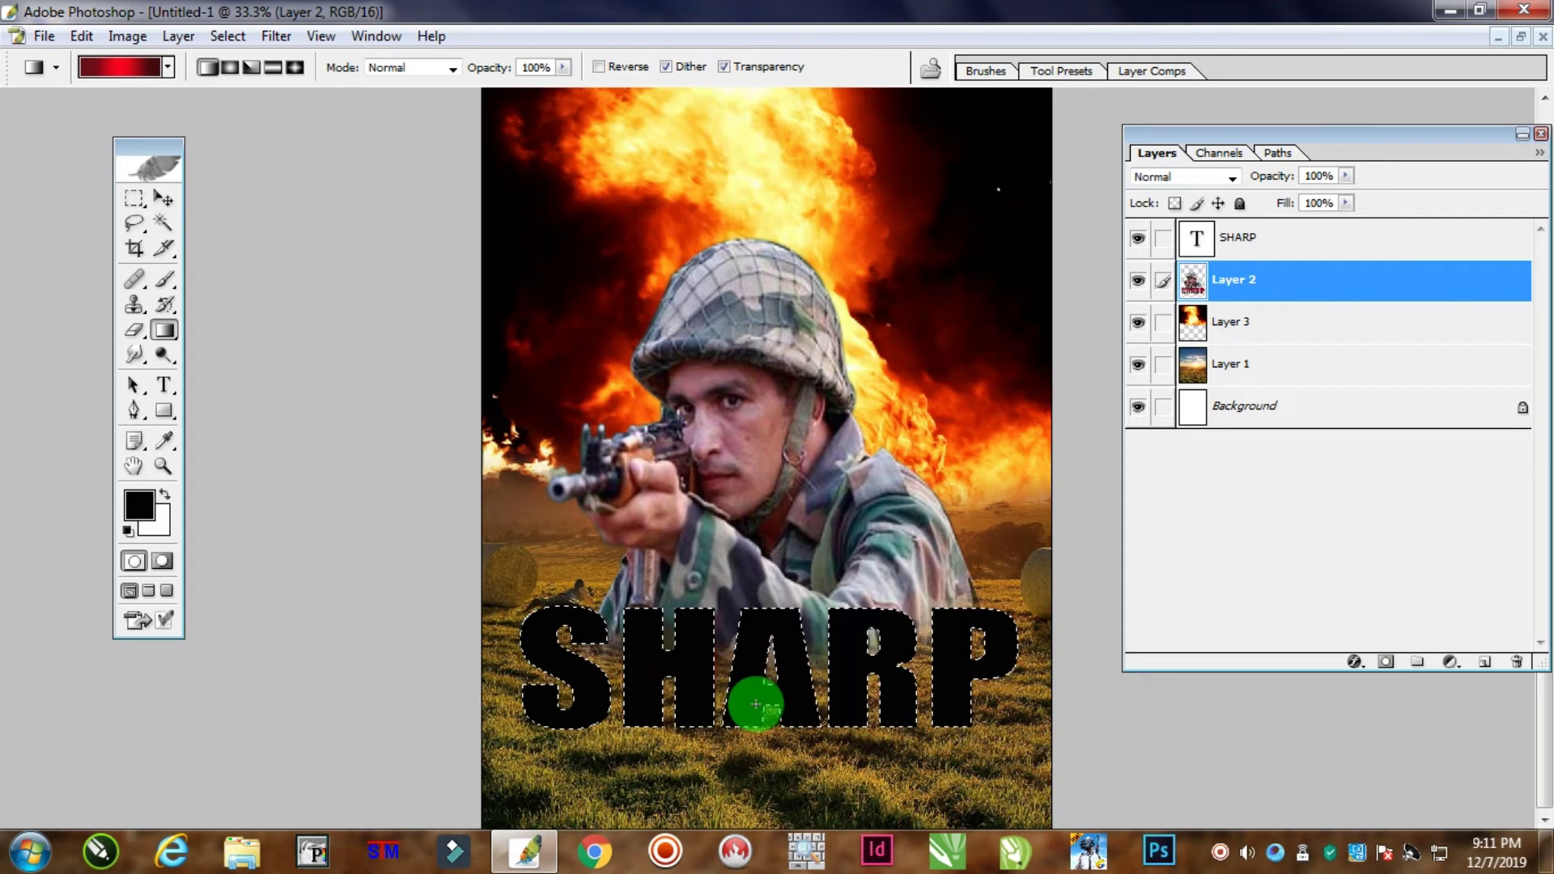
Create a new empty layer above the SHARP text layer
{"action": "left_click", "coordinate": [1260, 242]}
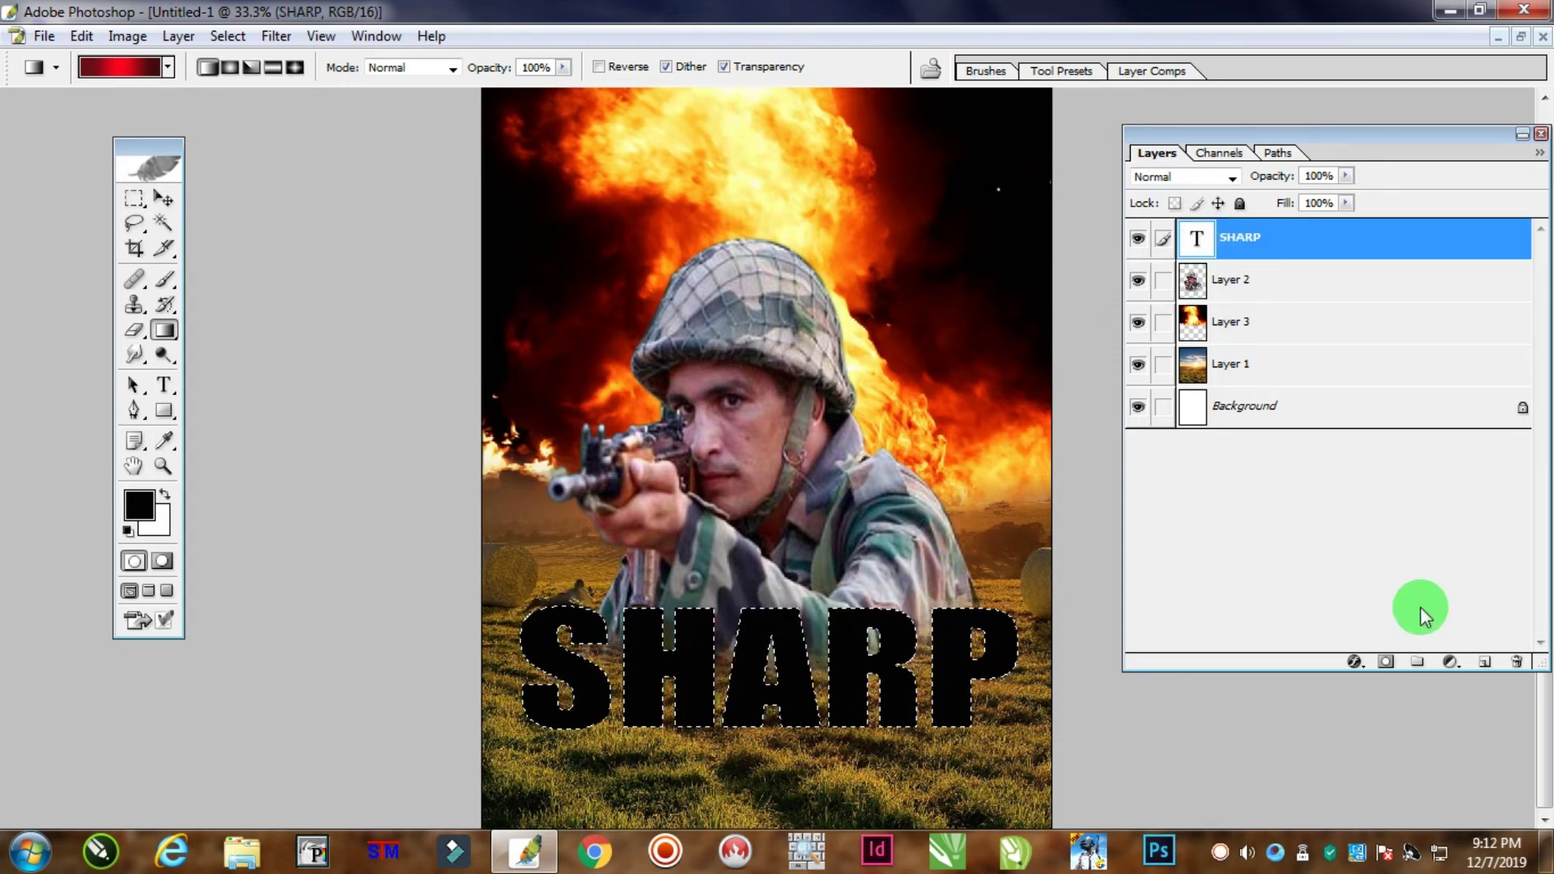
{"action": "left_click", "coordinate": [1483, 664]}
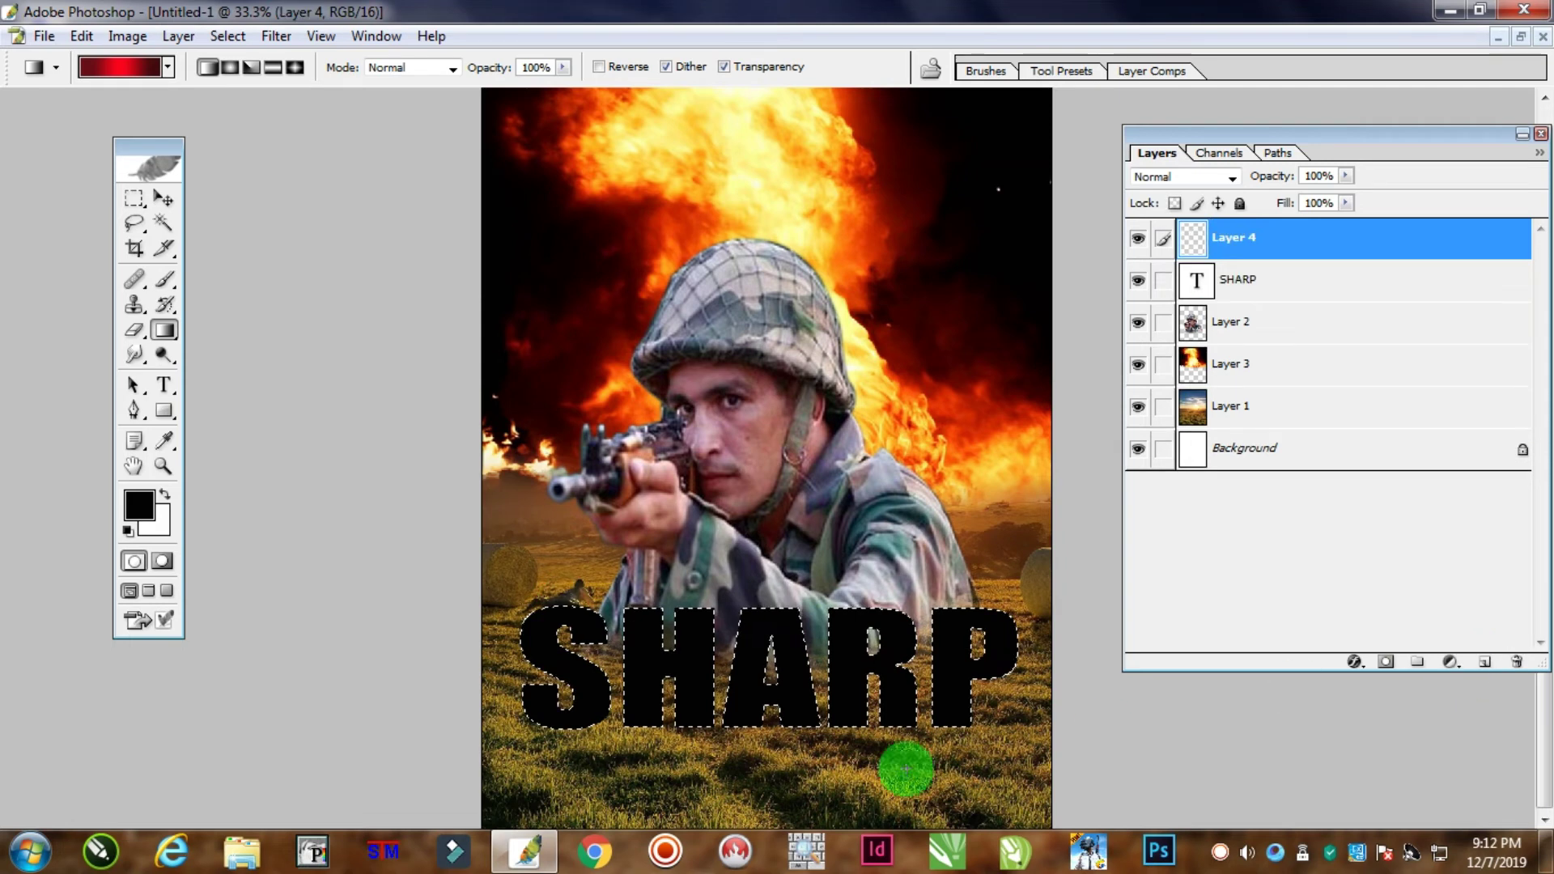
Hide the SHARP text layer and darken the gradient's 15% and 87% stops to very dark reds, using #310609 for the 87% stop
{"action": "left_click", "coordinate": [1138, 284]}
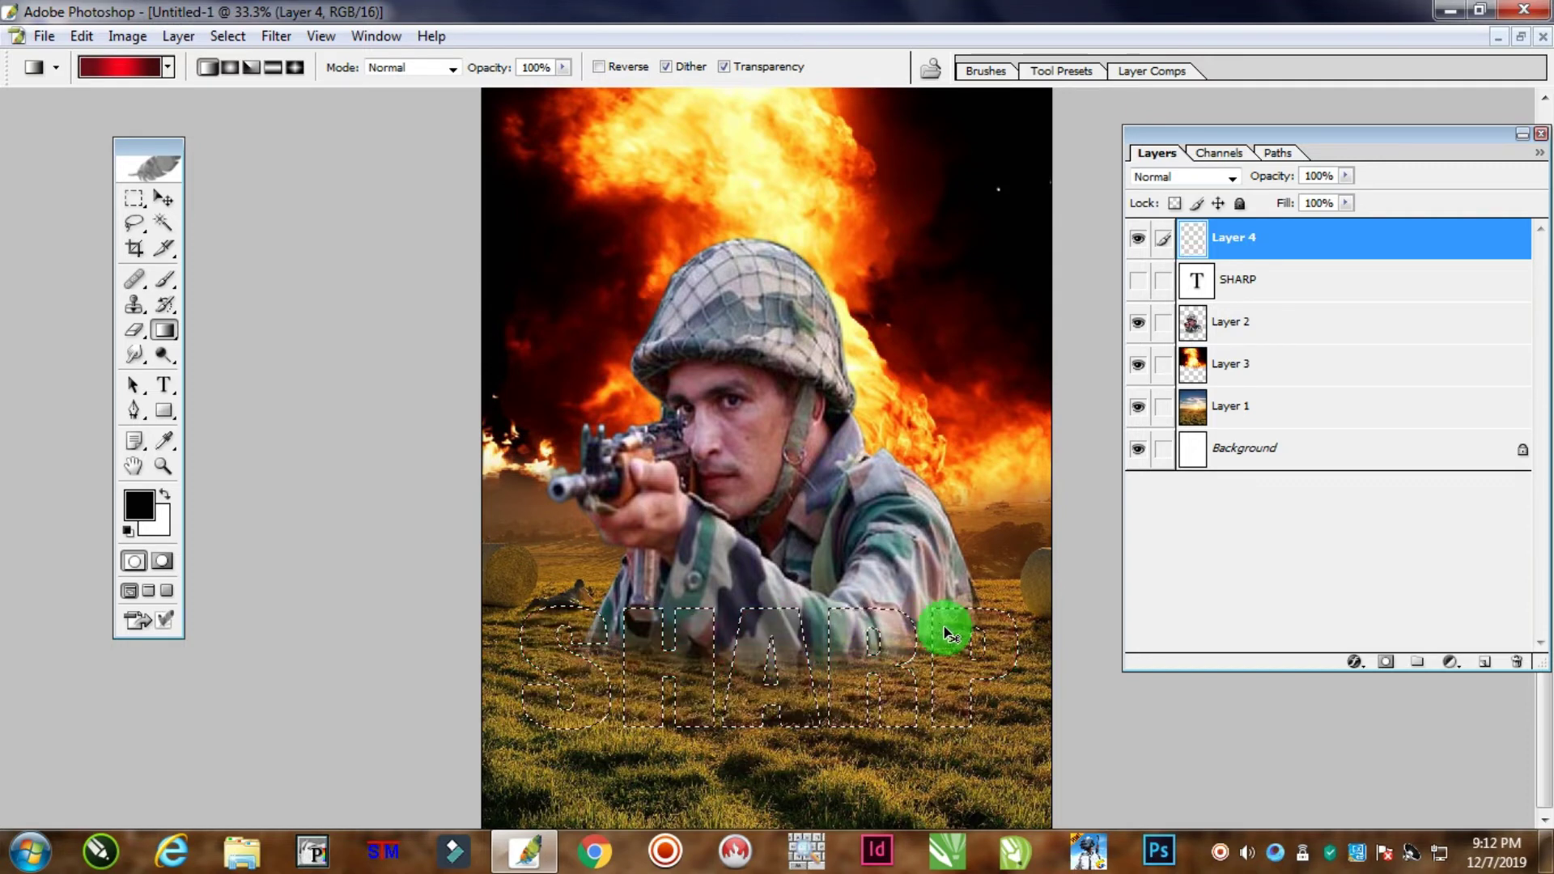
{"action": "left_click", "coordinate": [122, 65]}
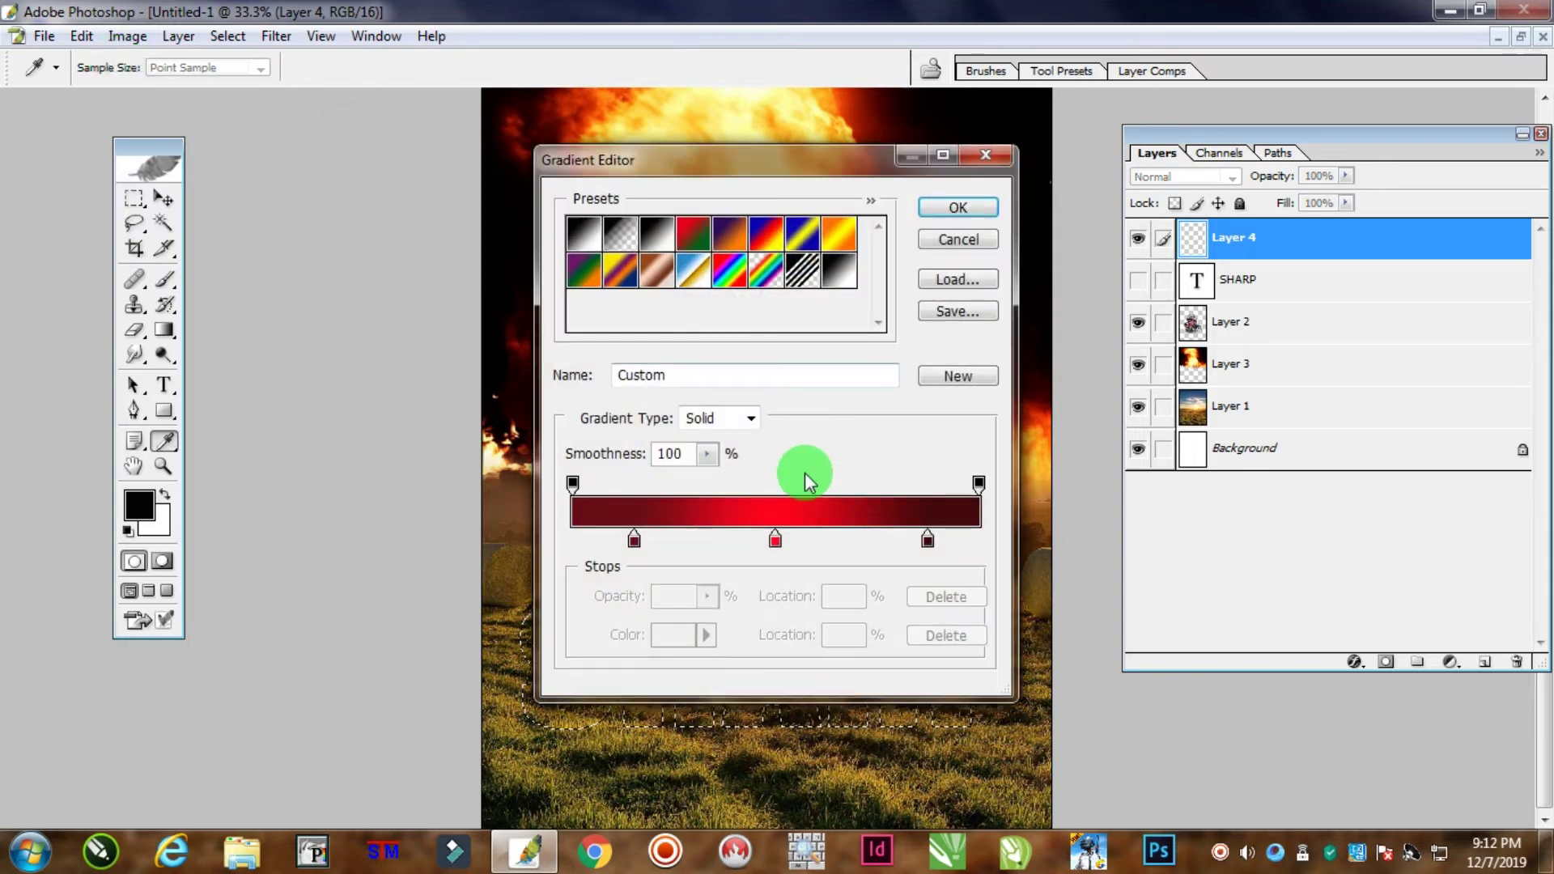
{"action": "left_click", "coordinate": [684, 633]}
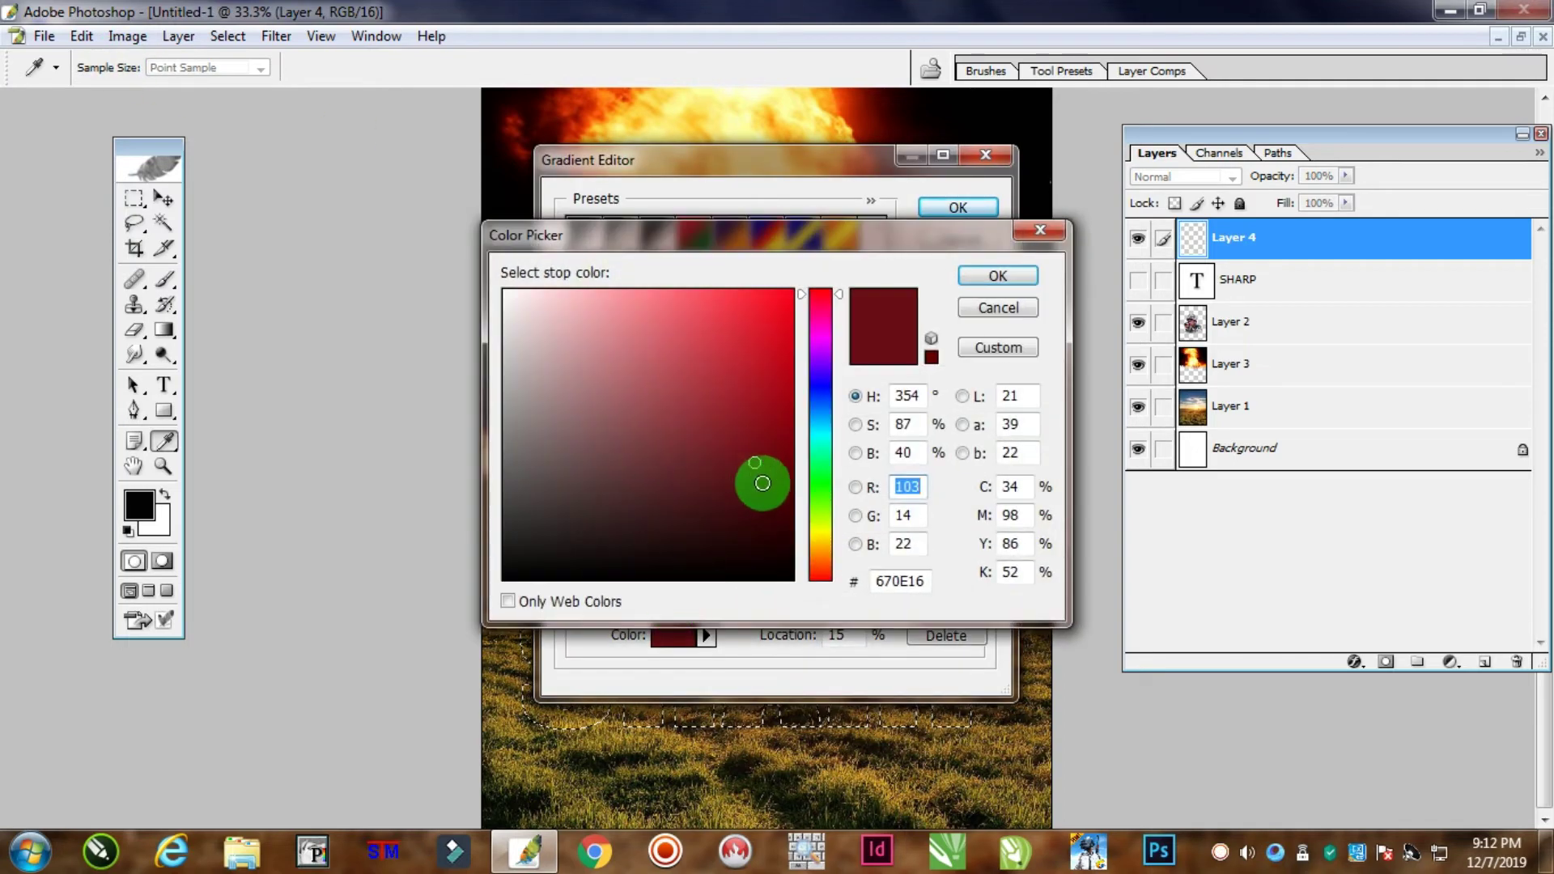
{"action": "left_click_drag", "start_coordinate": [755, 465], "coordinate": [761, 520]}
{"action": "left_click", "coordinate": [1001, 275]}
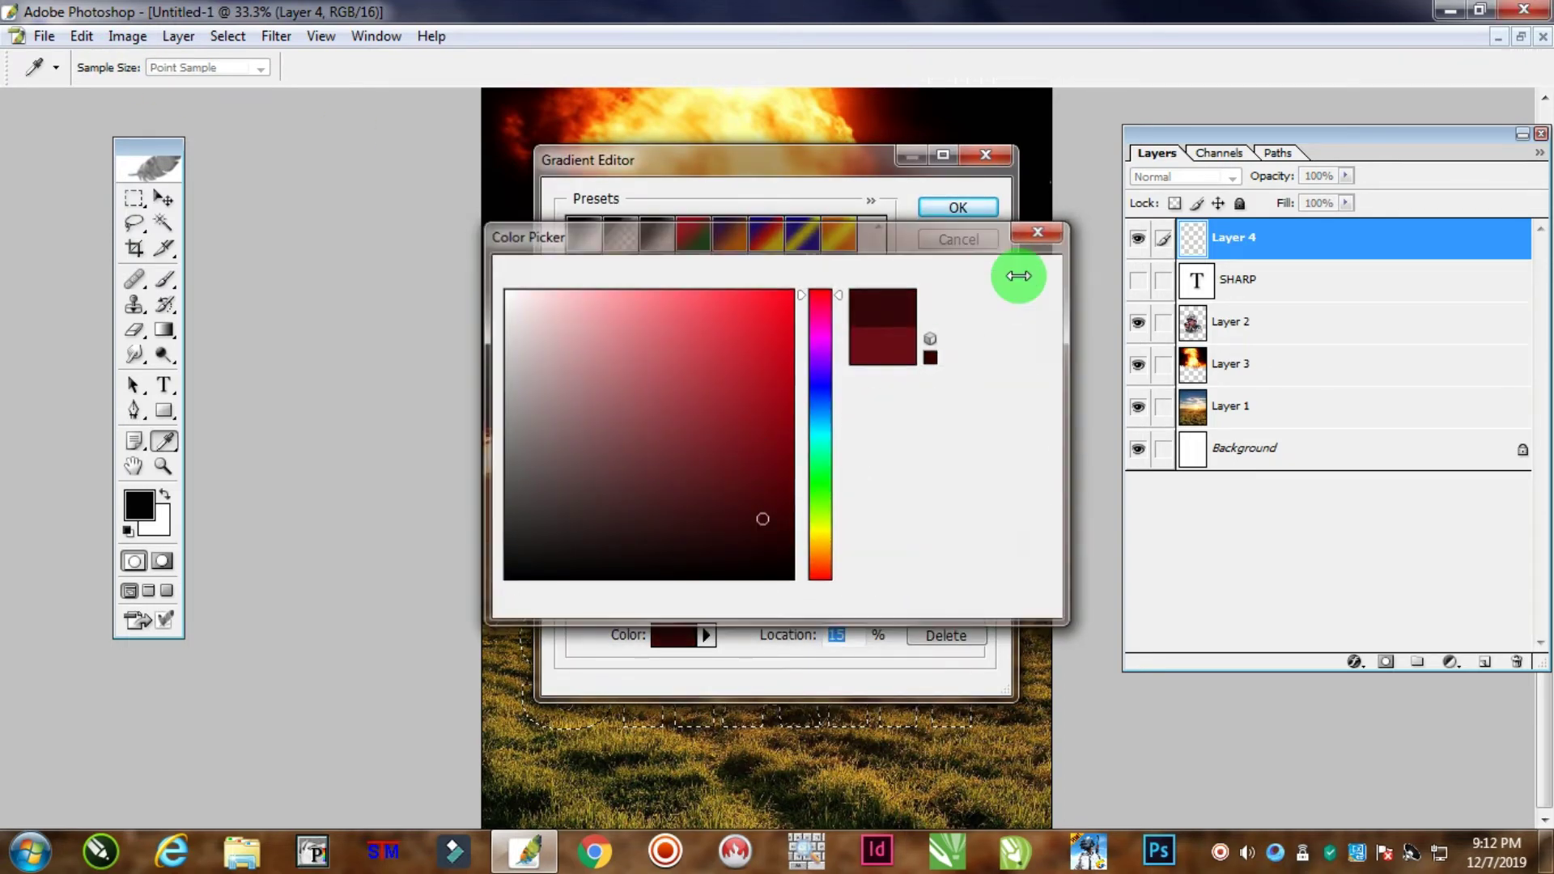
{"action": "double_click", "coordinate": [928, 540]}
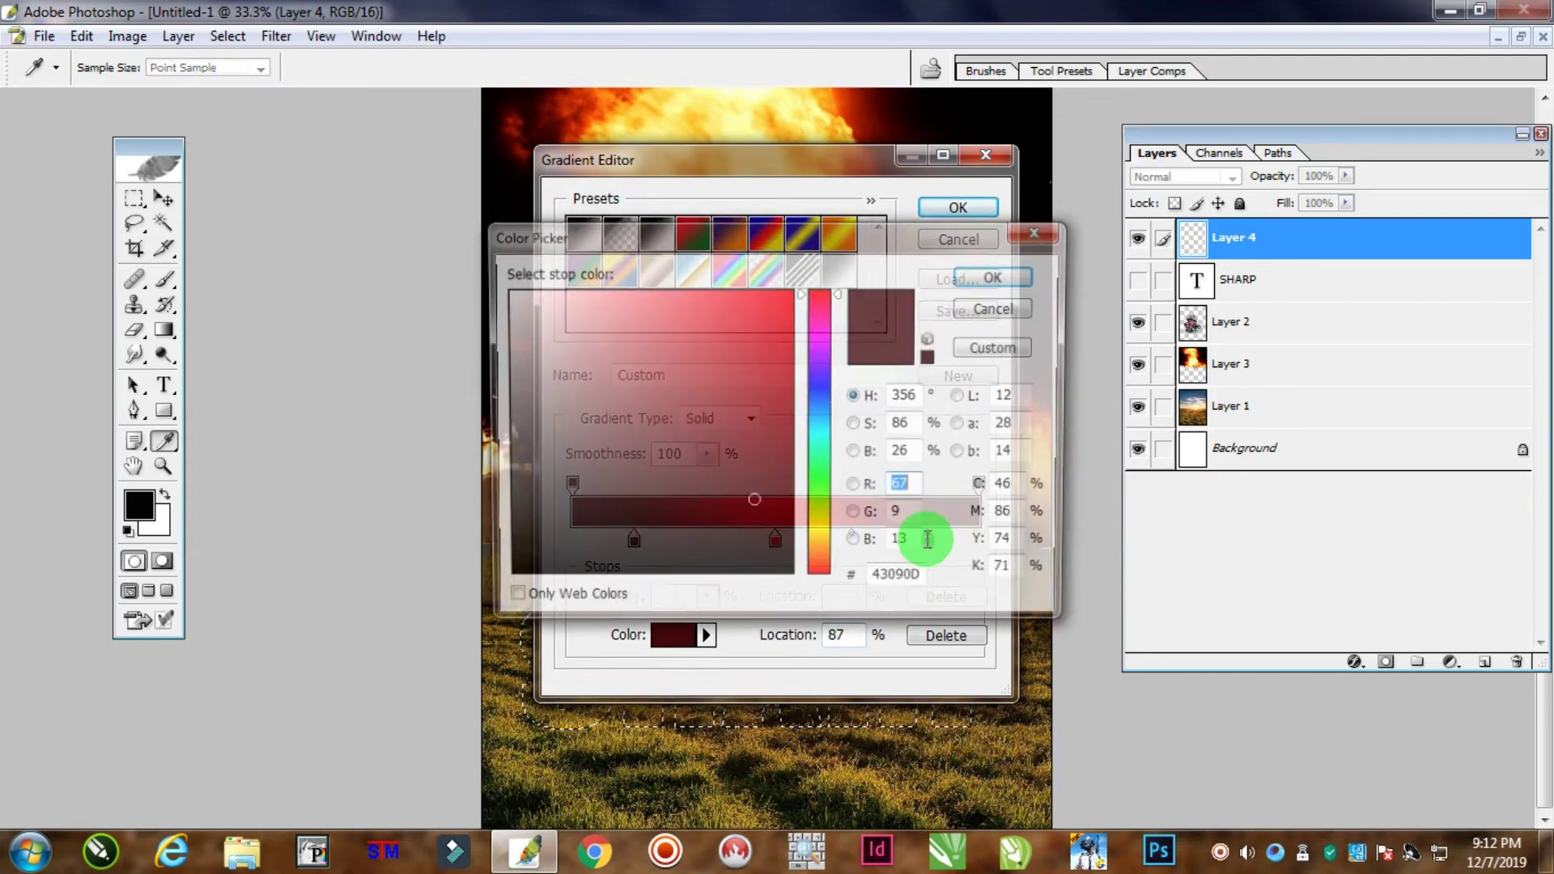
{"action": "left_click_drag", "start_coordinate": [768, 410], "coordinate": [756, 524]}
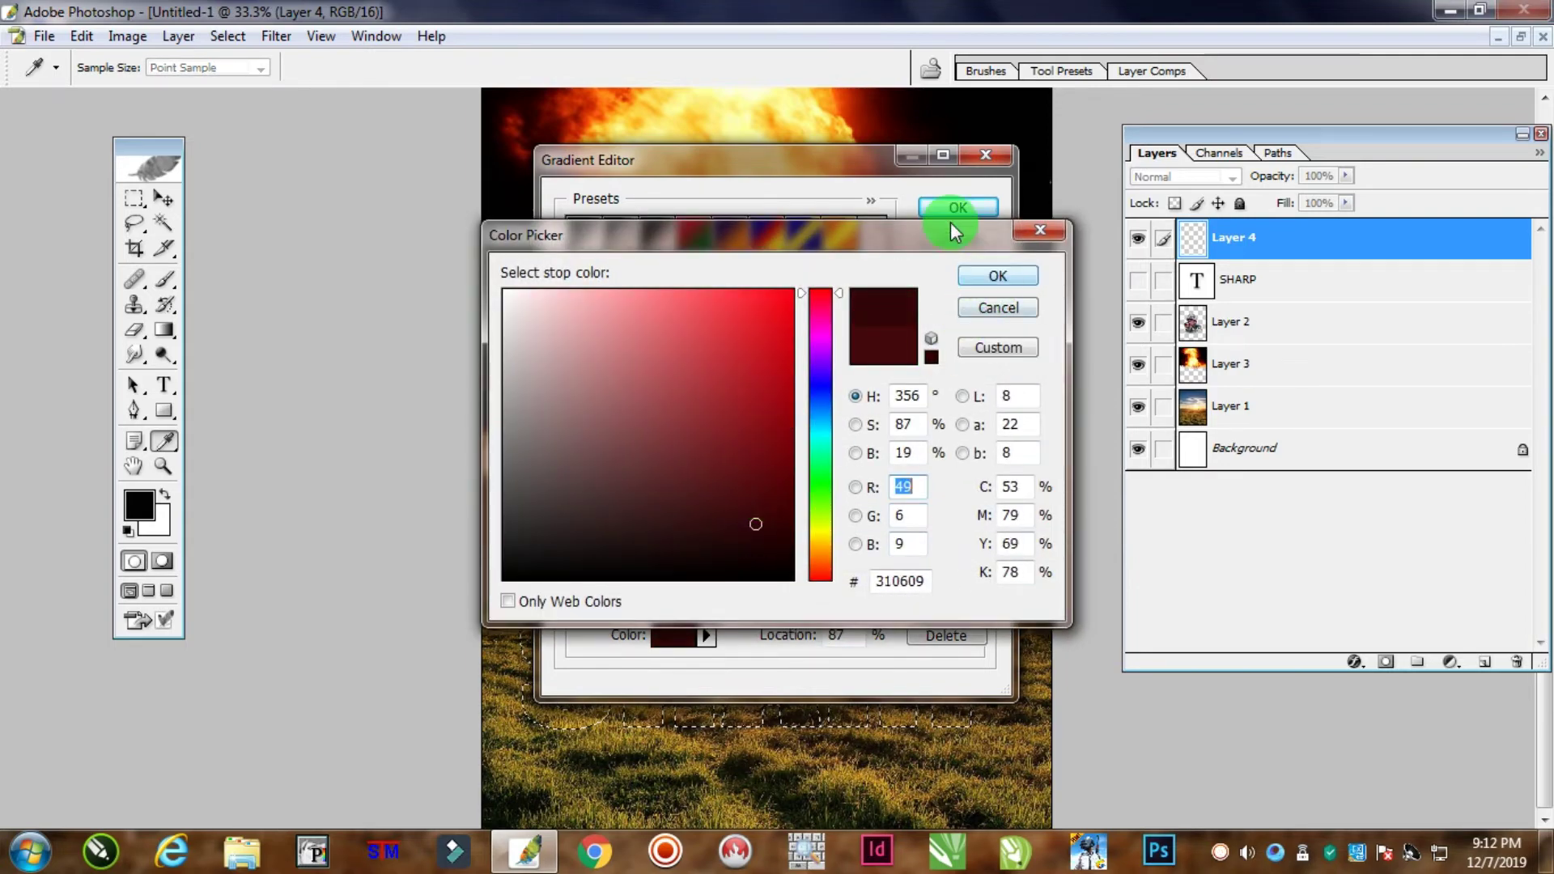
{"action": "left_click", "coordinate": [997, 275]}
{"action": "left_click", "coordinate": [957, 207]}
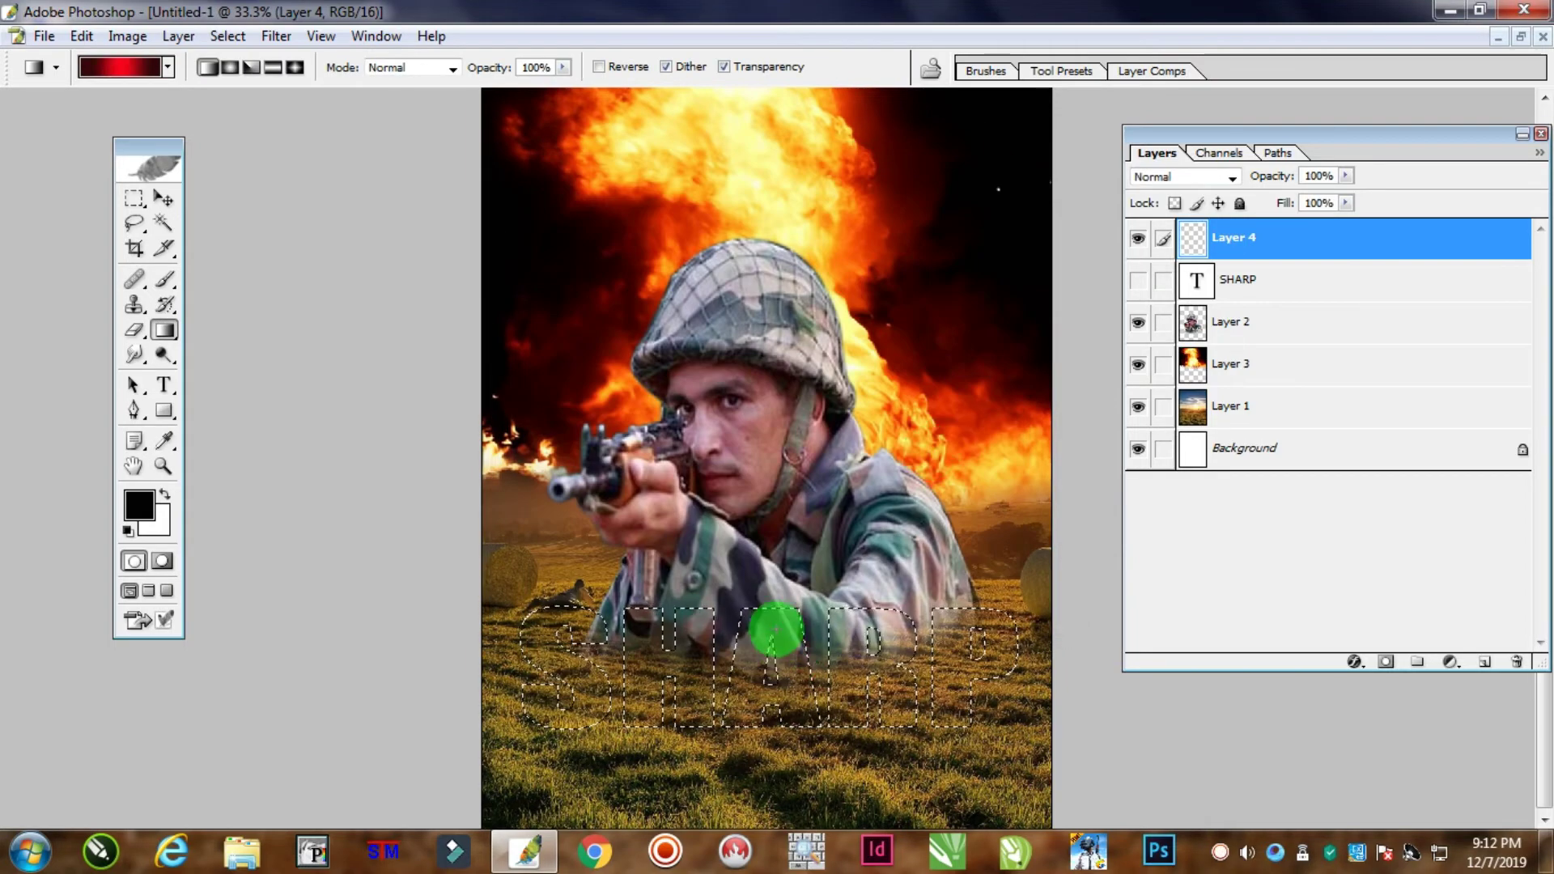
Fill the SHARP-shaped selection on Layer 4 with the red gradient running vertically through the letters, and deselect
{"action": "left_click_drag", "start_coordinate": [775, 630], "coordinate": [777, 706]}
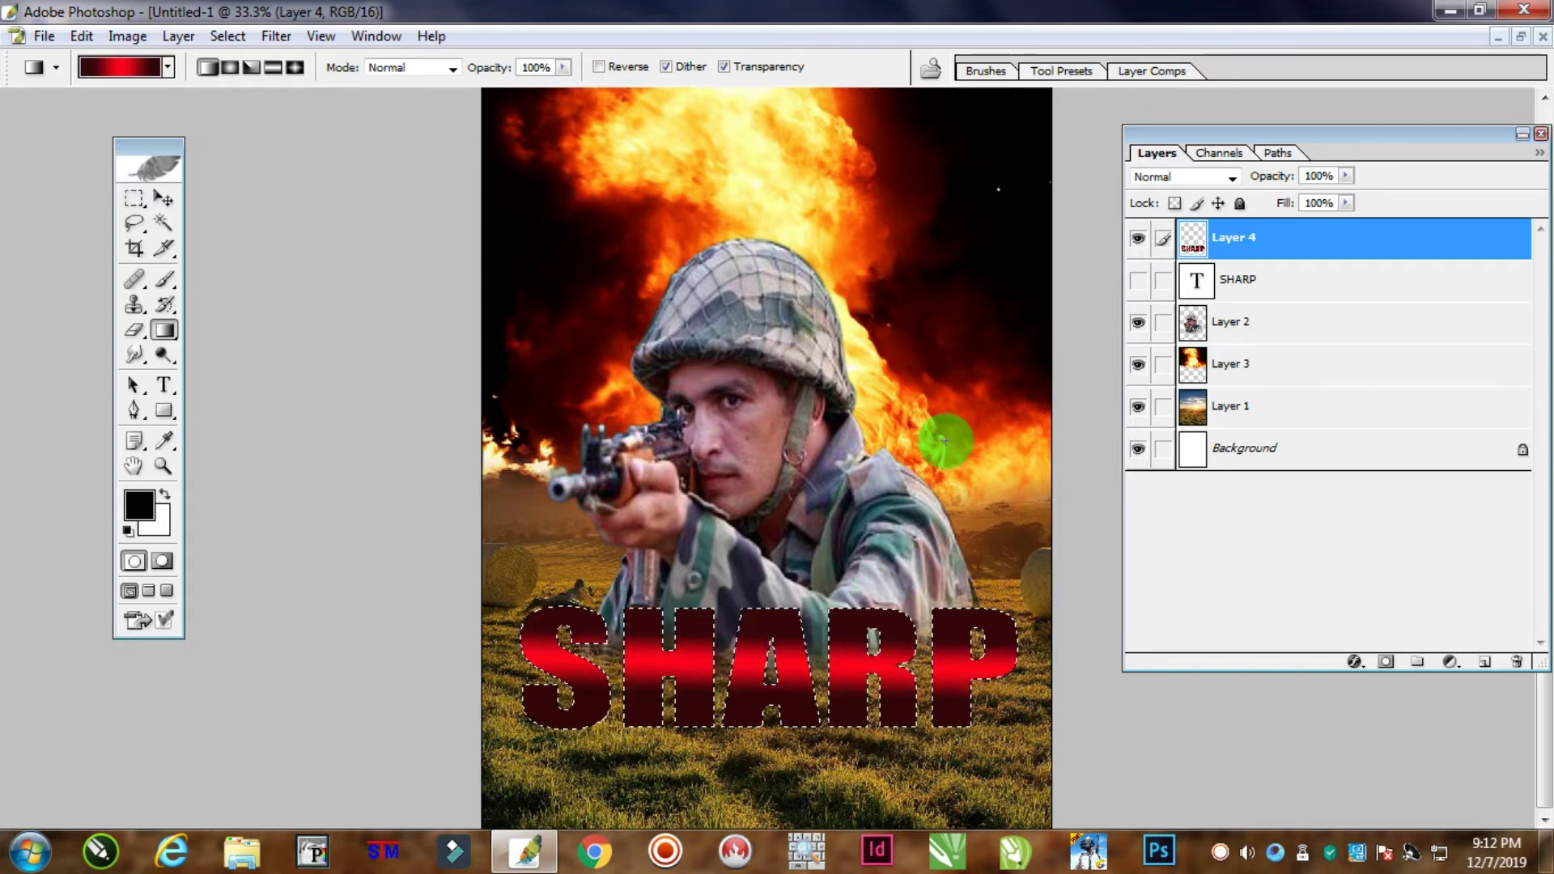
{"action": "key", "text": "ctrl+d"}
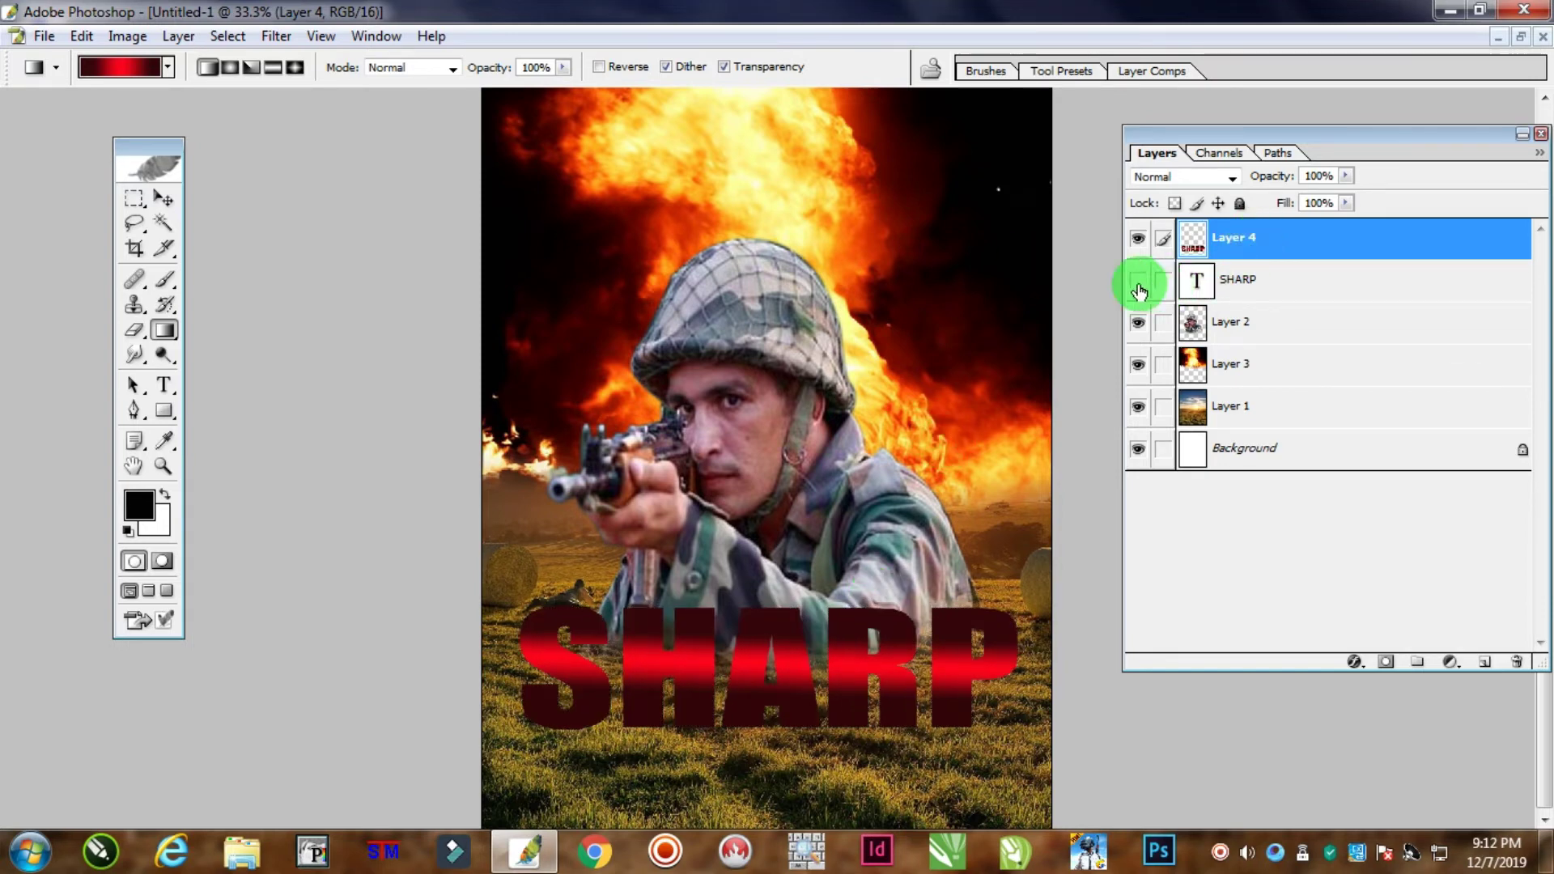
{"action": "left_click", "coordinate": [1138, 239]}
{"action": "left_click", "coordinate": [1138, 240]}
{"action": "left_click", "coordinate": [1140, 283]}
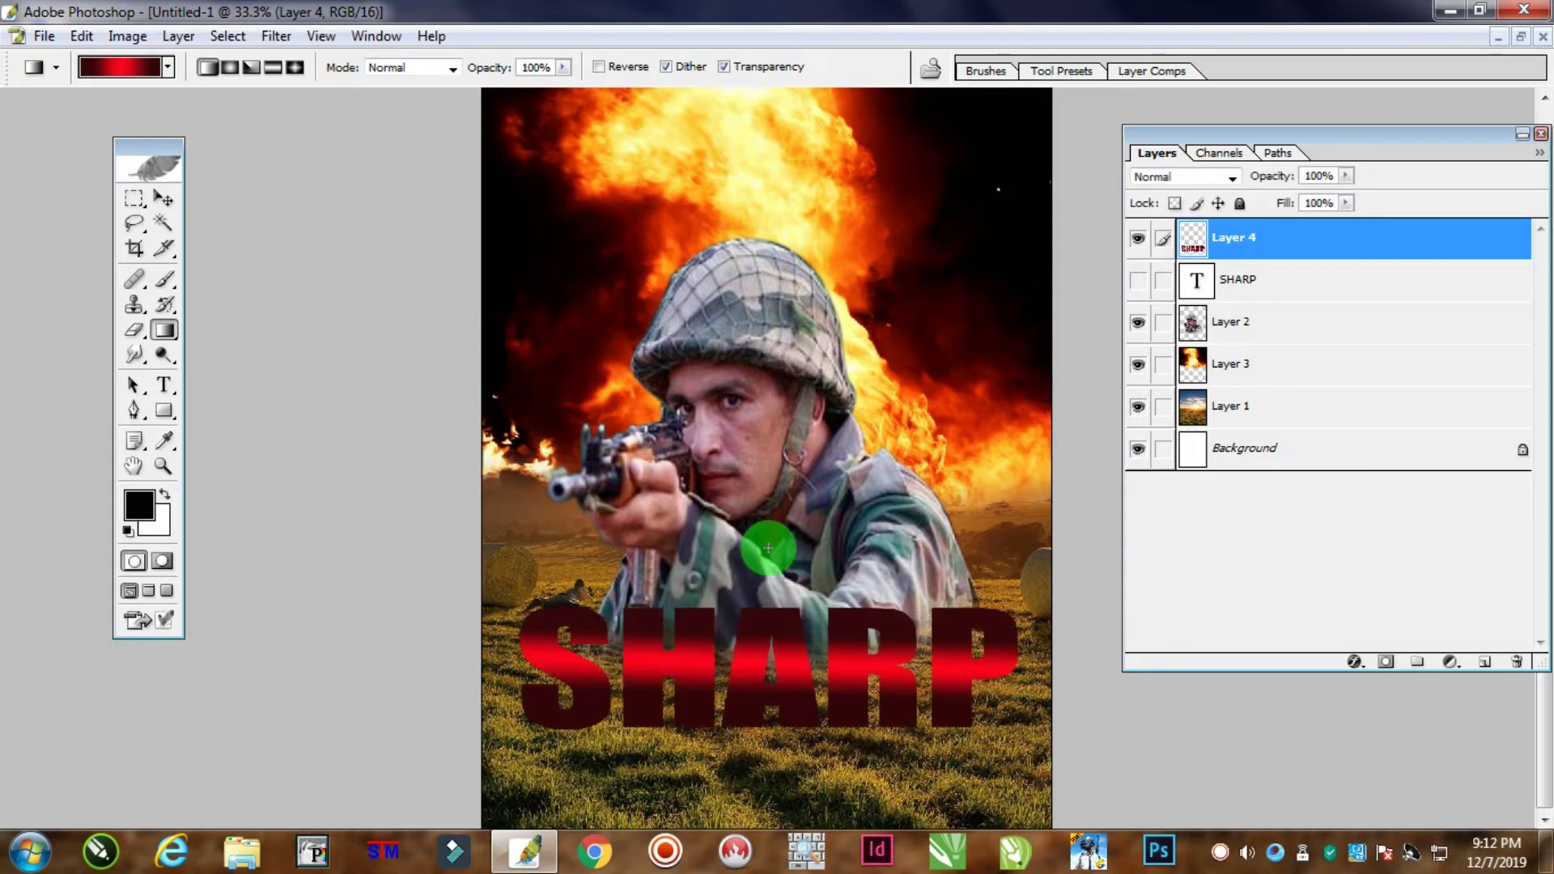
Reduce the height of the gradient SHARP lettering on Layer 4 slightly and nudge it a little to the left
{"action": "key", "text": "ctrl+minus"}
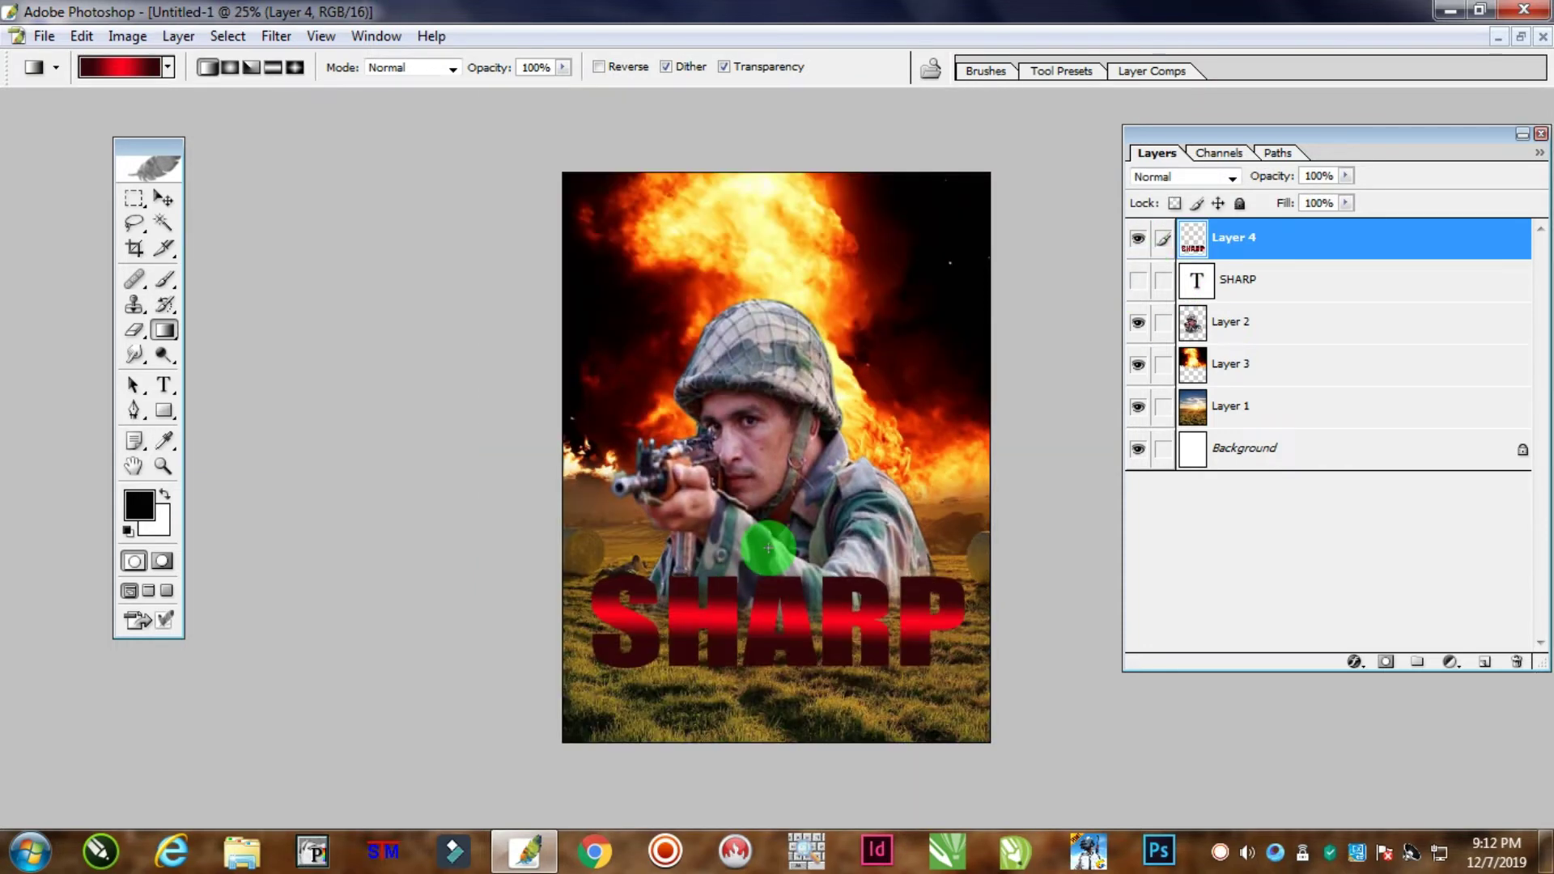
{"action": "left_click", "coordinate": [164, 198]}
{"action": "key", "text": "ctrl+t"}
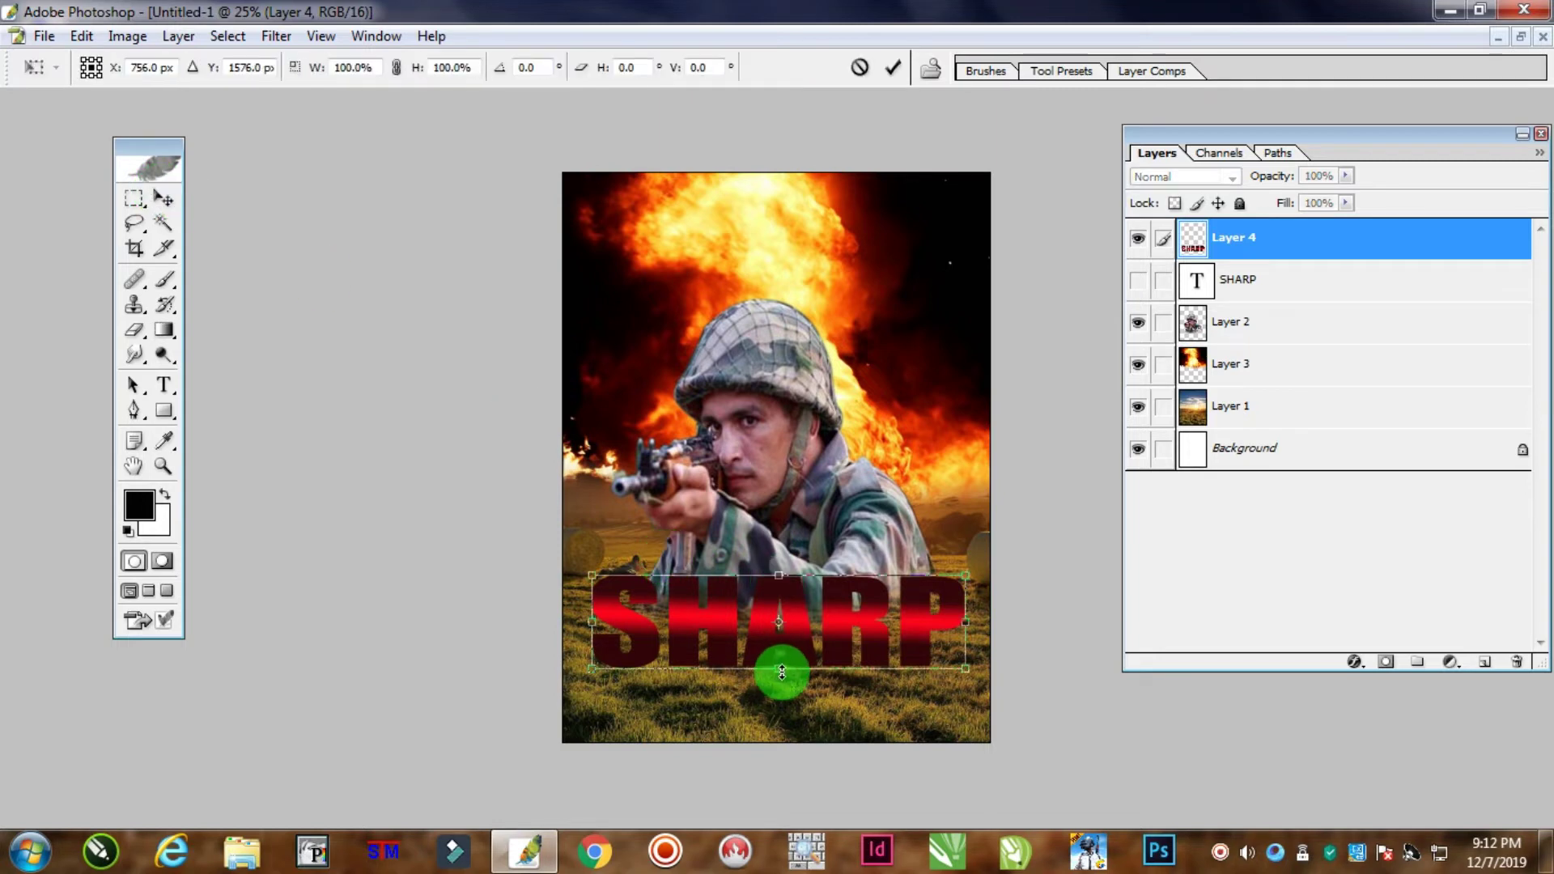
{"action": "left_click_drag", "start_coordinate": [780, 669], "coordinate": [780, 665]}
{"action": "double_click", "coordinate": [874, 603]}
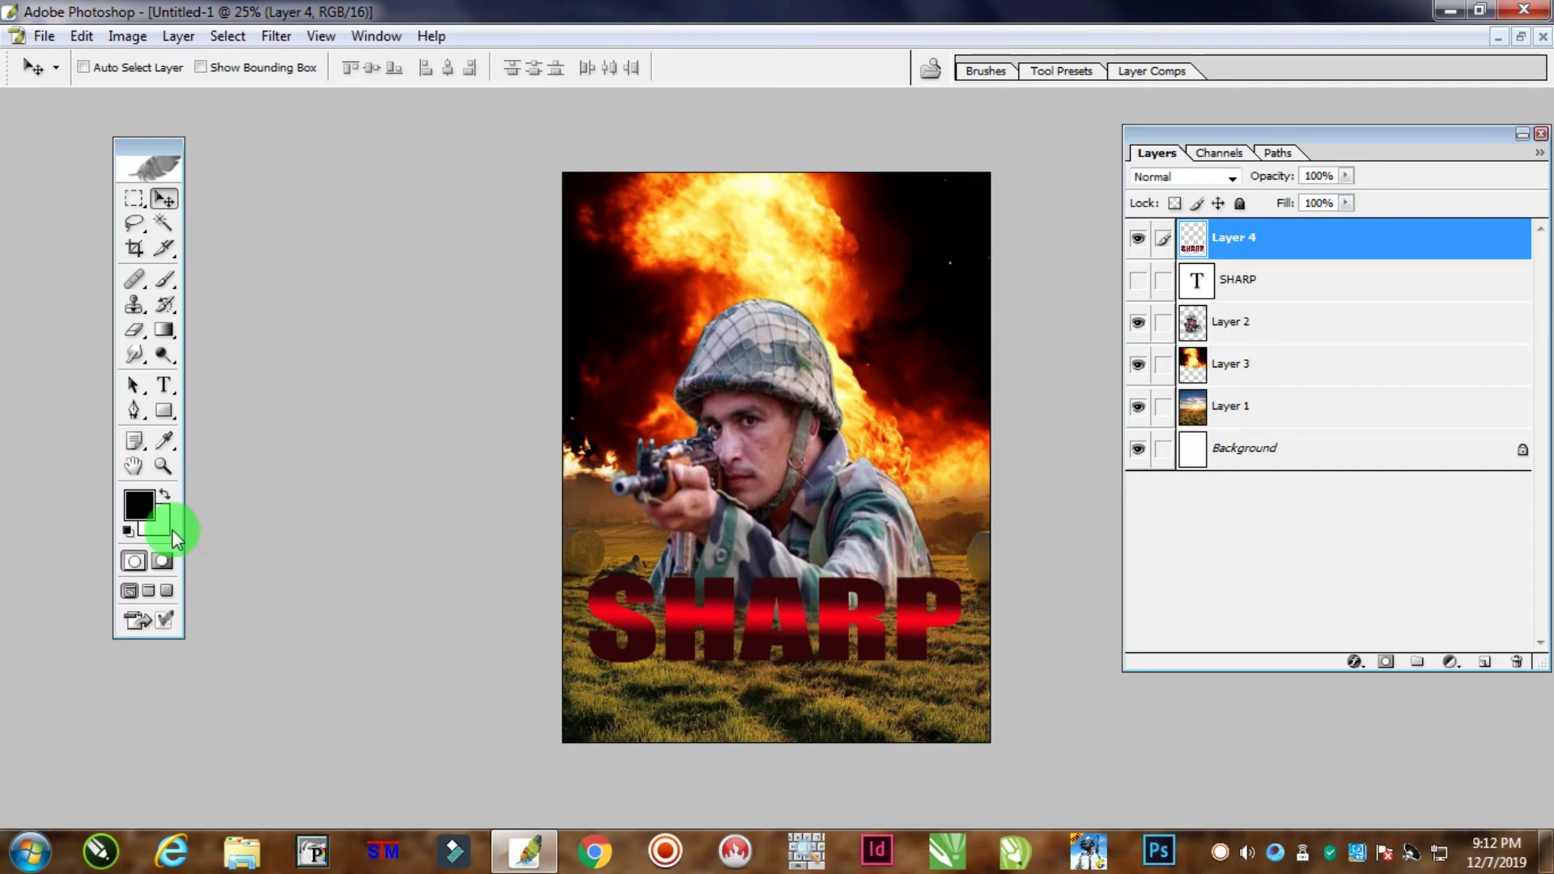
Add the text SHOOTER on the grass beneath the SHARP title, in Impact at 68.9 pt
{"action": "left_click", "coordinate": [166, 385]}
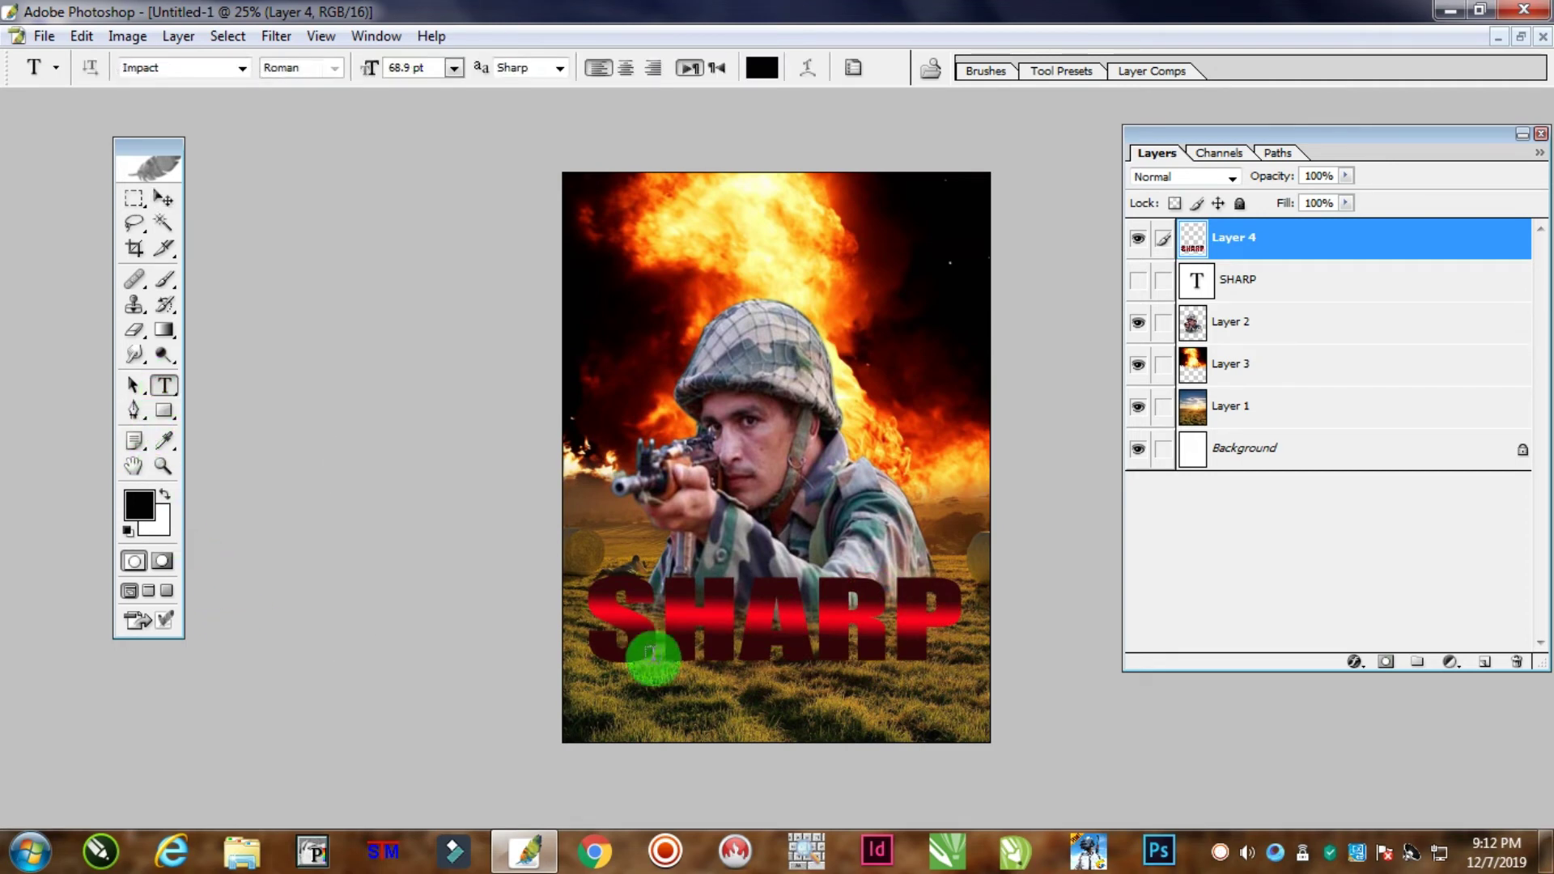
{"action": "left_click", "coordinate": [684, 710]}
{"action": "left_click", "coordinate": [170, 69]}
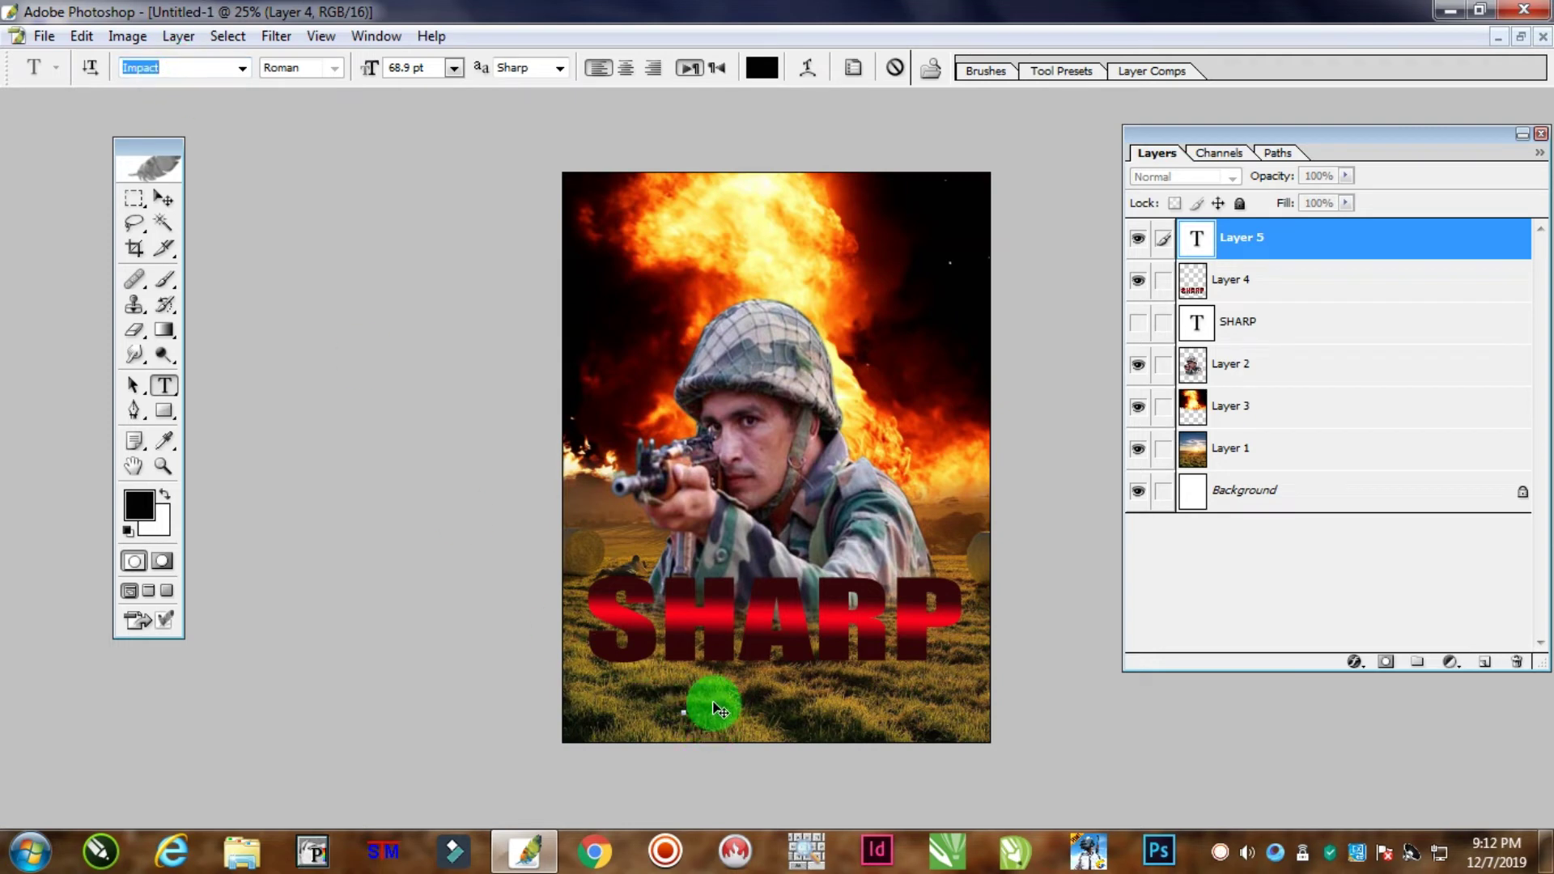
{"action": "type", "text": "SHOOTER"}
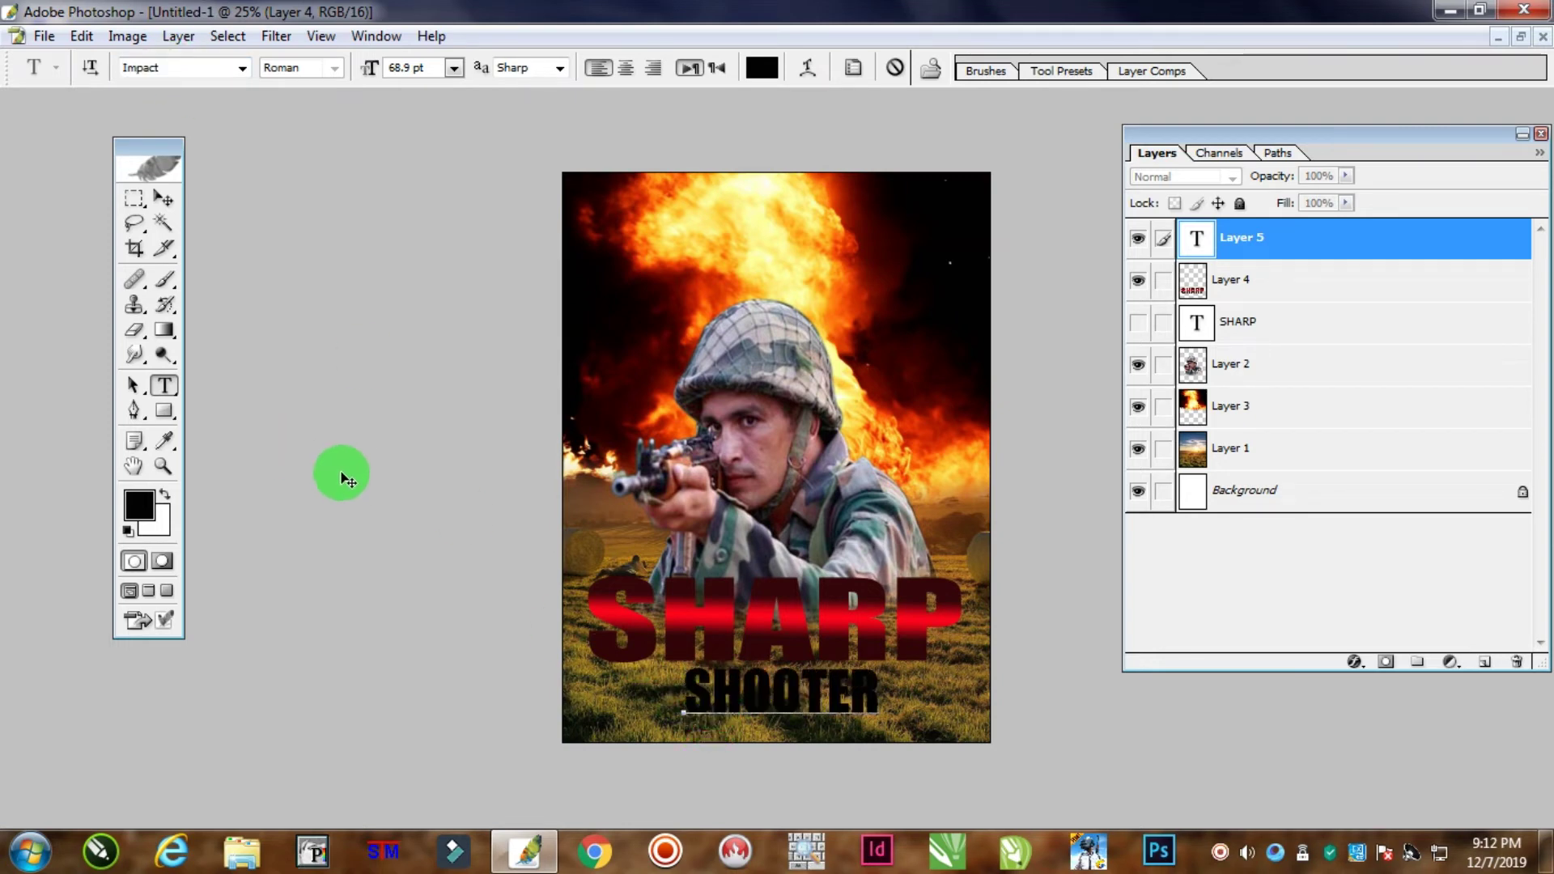
Set the whole SHOOTER text to the BlackJack font with the near-black color #020202, and commit the text
{"action": "key", "text": "ctrl+a"}
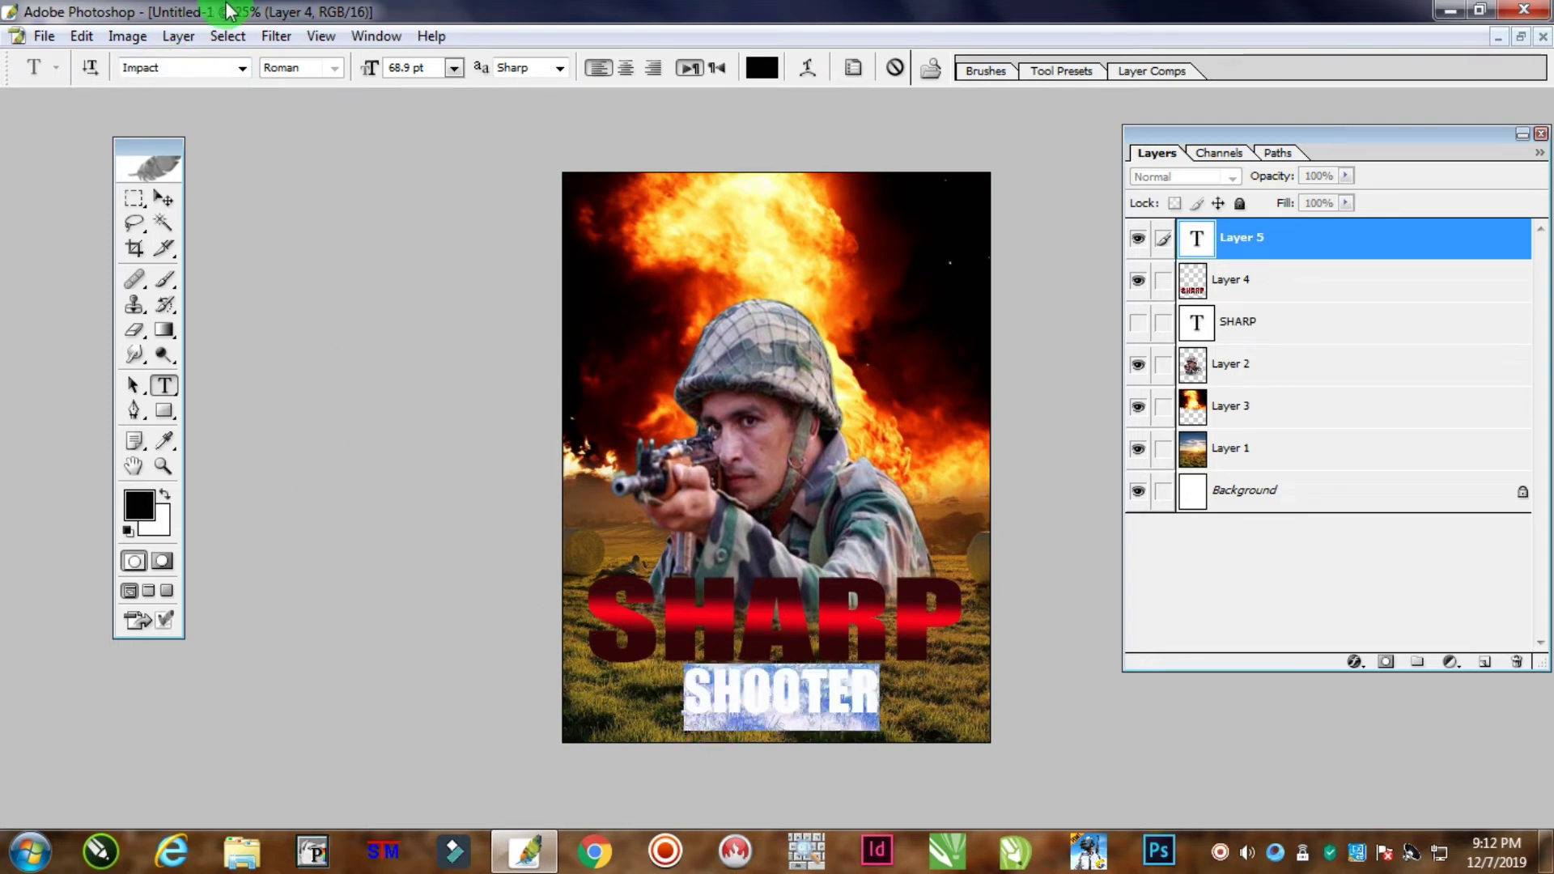
{"action": "left_click", "coordinate": [202, 68]}
{"action": "left_click", "coordinate": [241, 70]}
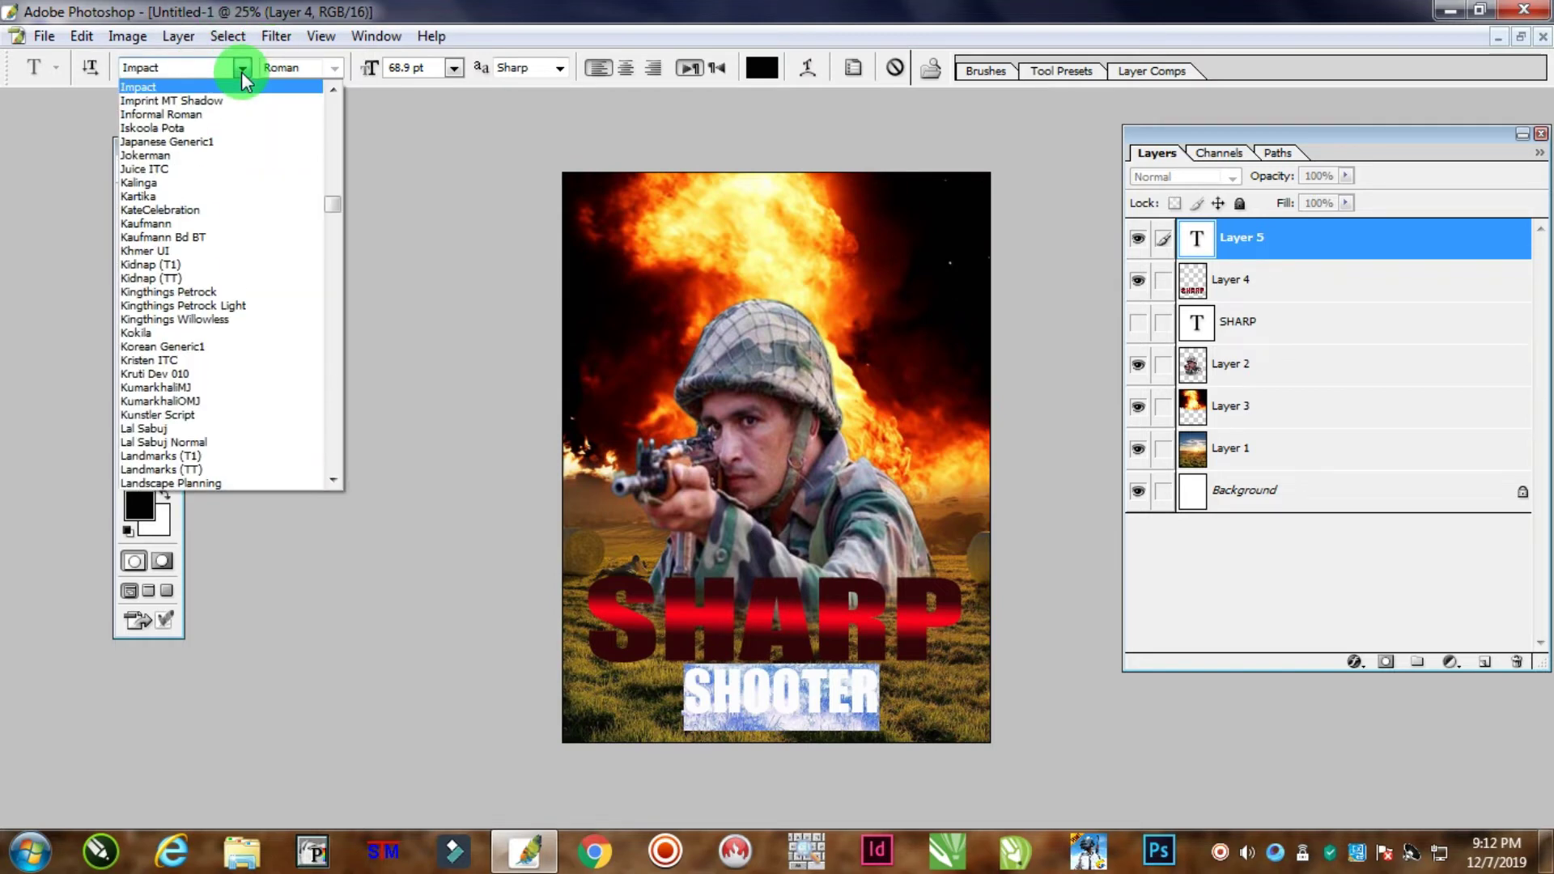
{"action": "left_click_drag", "start_coordinate": [334, 195], "coordinate": [330, 135]}
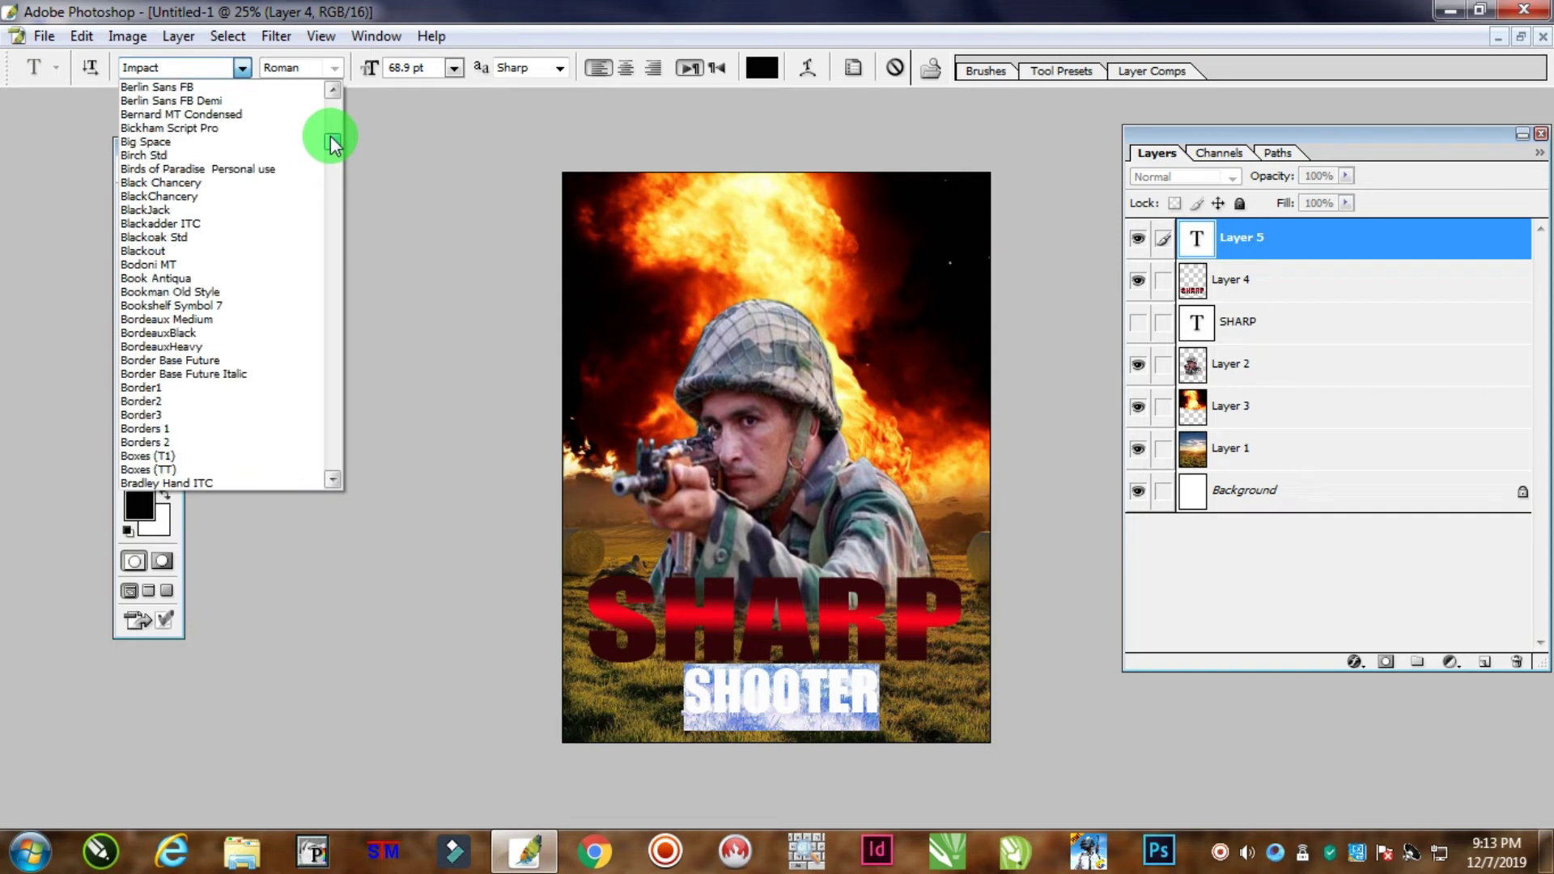
{"action": "left_click", "coordinate": [154, 208]}
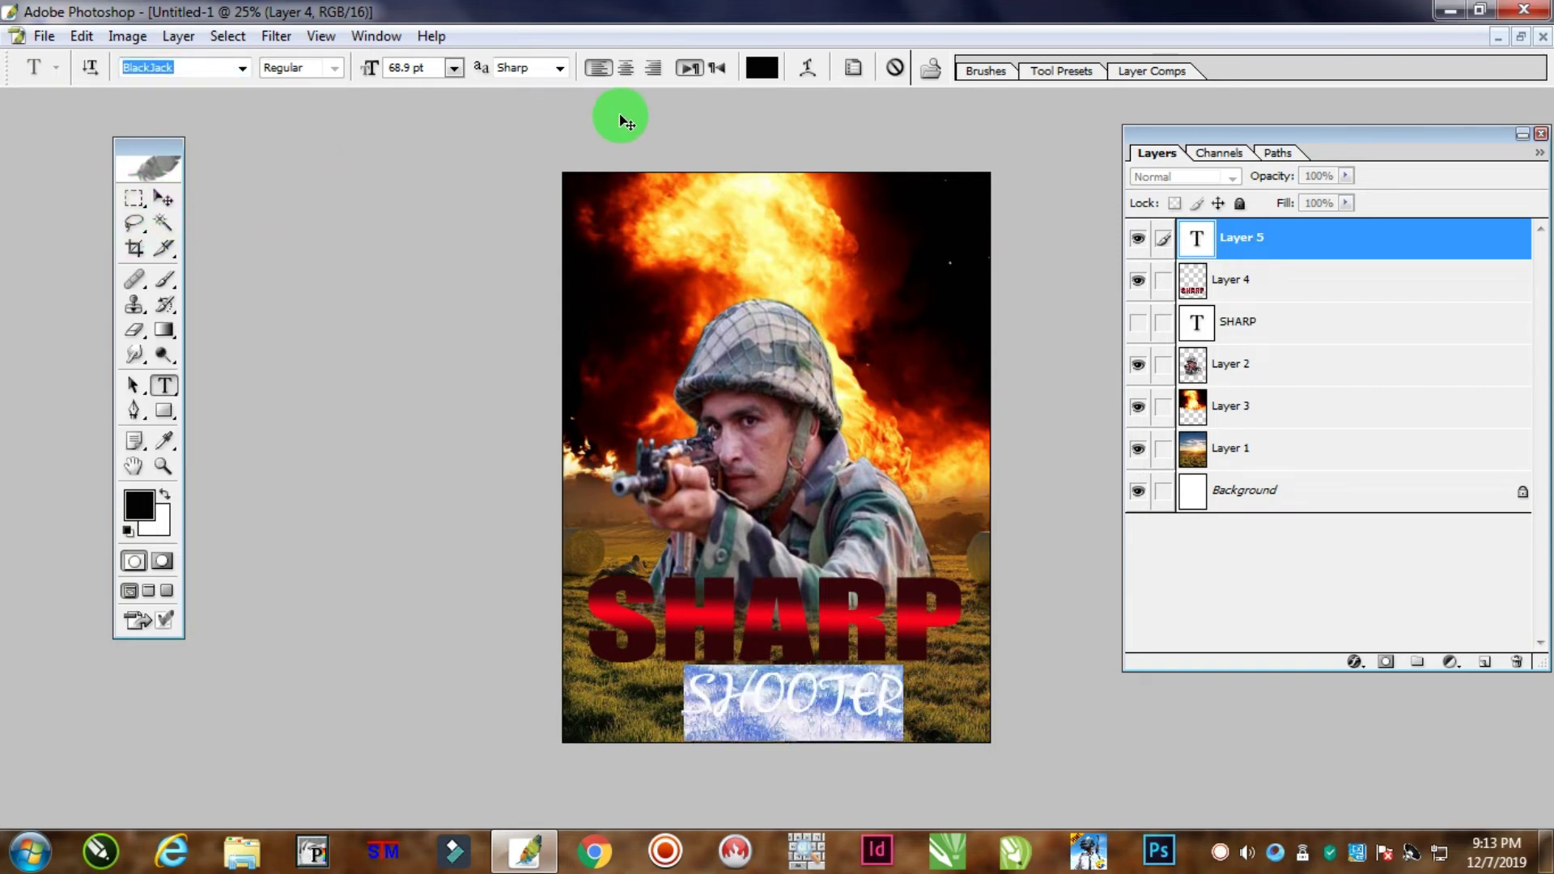
{"action": "left_click", "coordinate": [761, 67]}
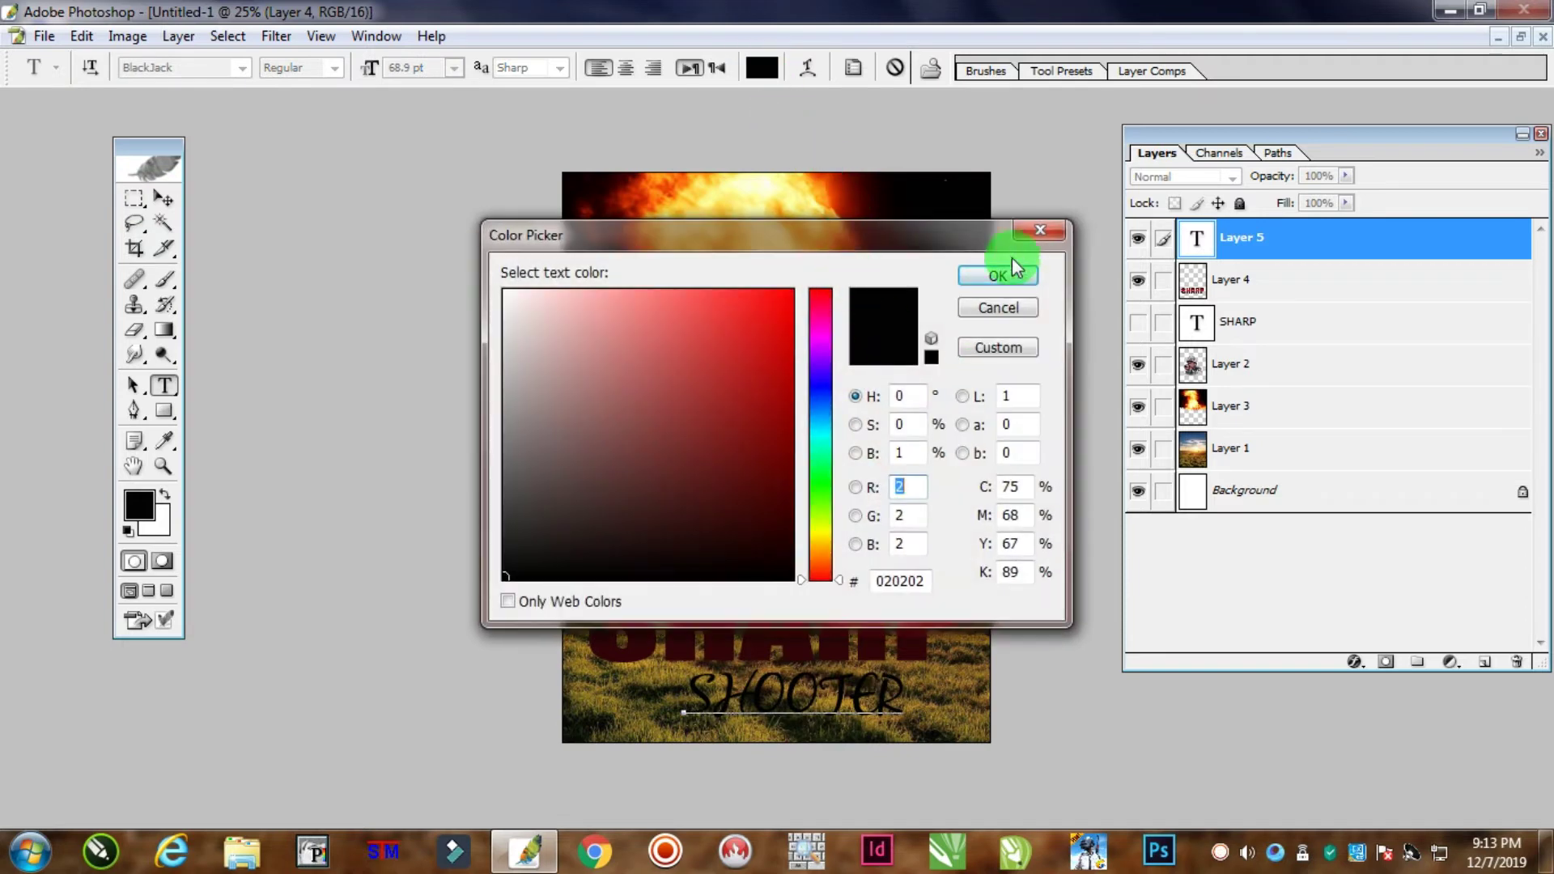
{"action": "left_click", "coordinate": [998, 276]}
{"action": "left_click", "coordinate": [164, 198]}
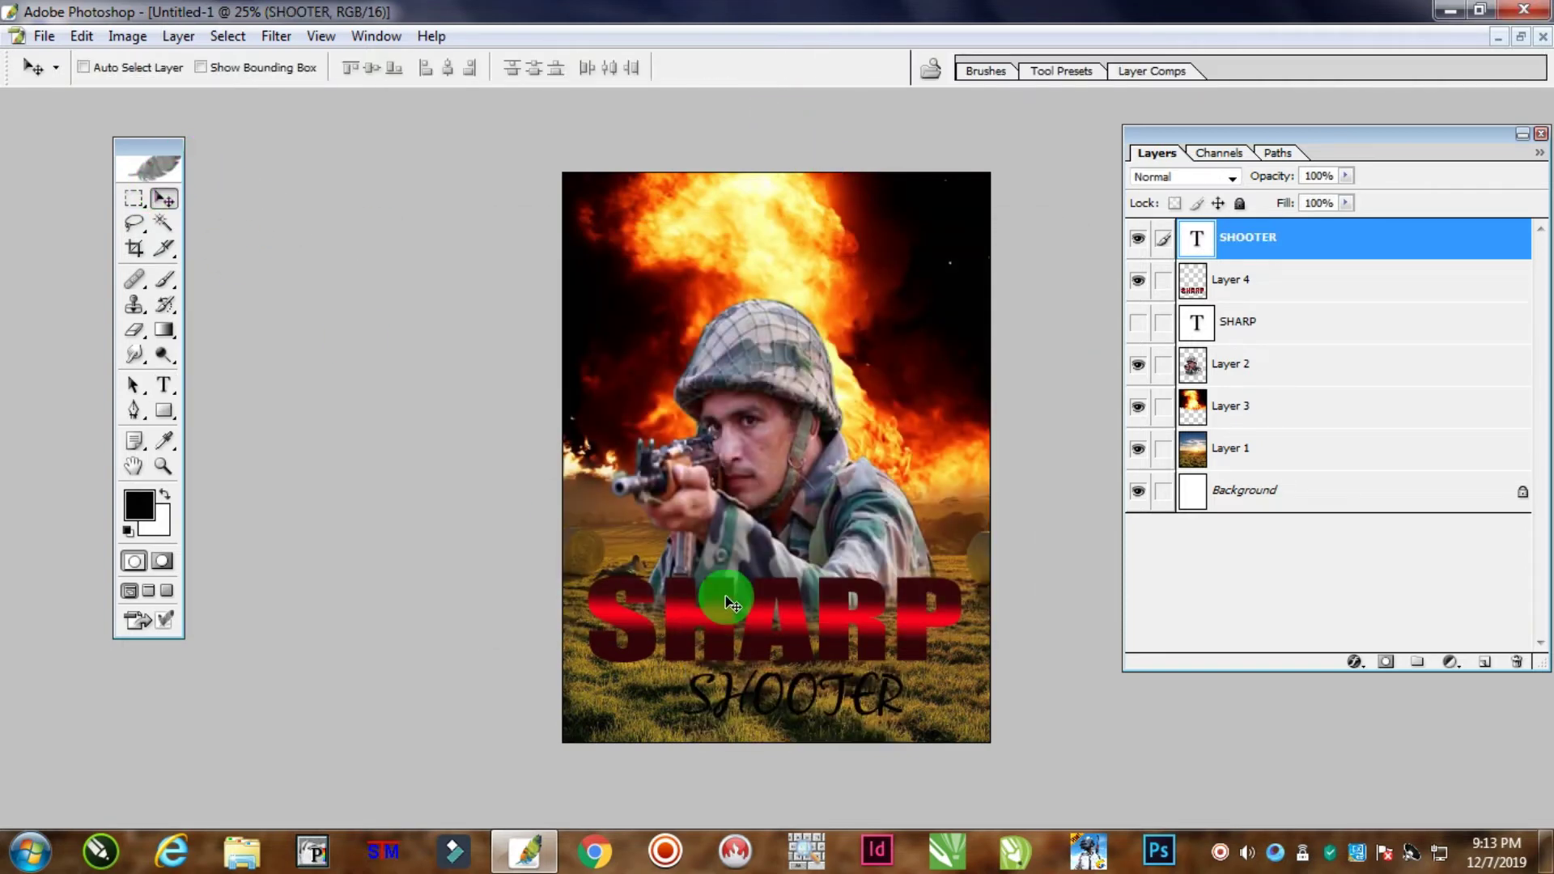
Rotate the SHOOTER text a few degrees counterclockwise so that it rises toward its right end
{"action": "key", "text": "ctrl+t"}
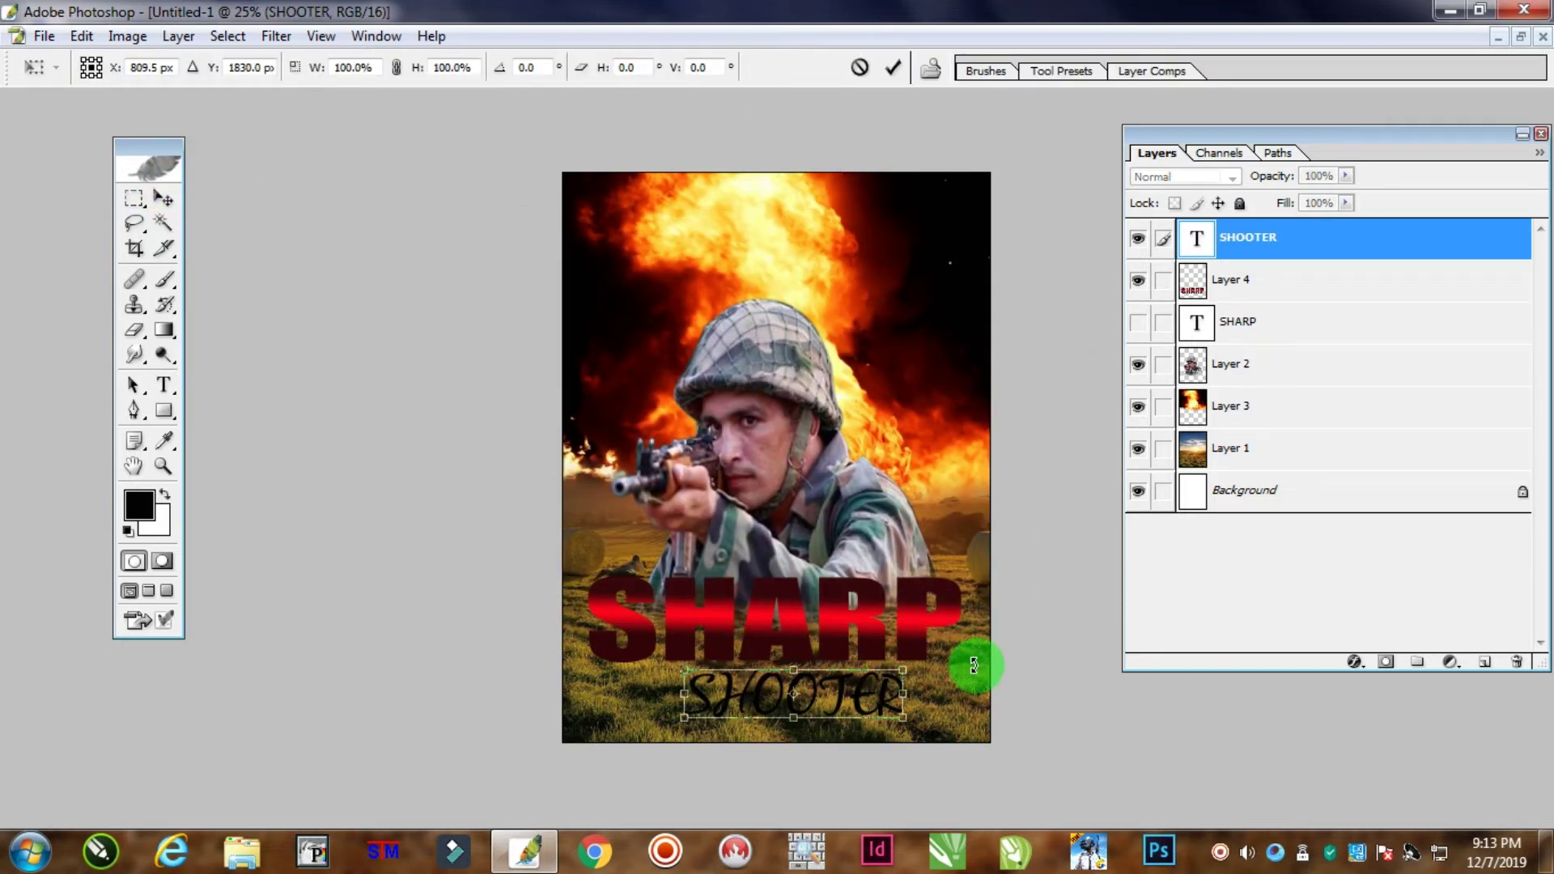
{"action": "left_click_drag", "start_coordinate": [973, 665], "coordinate": [976, 649]}
{"action": "key", "text": "Return"}
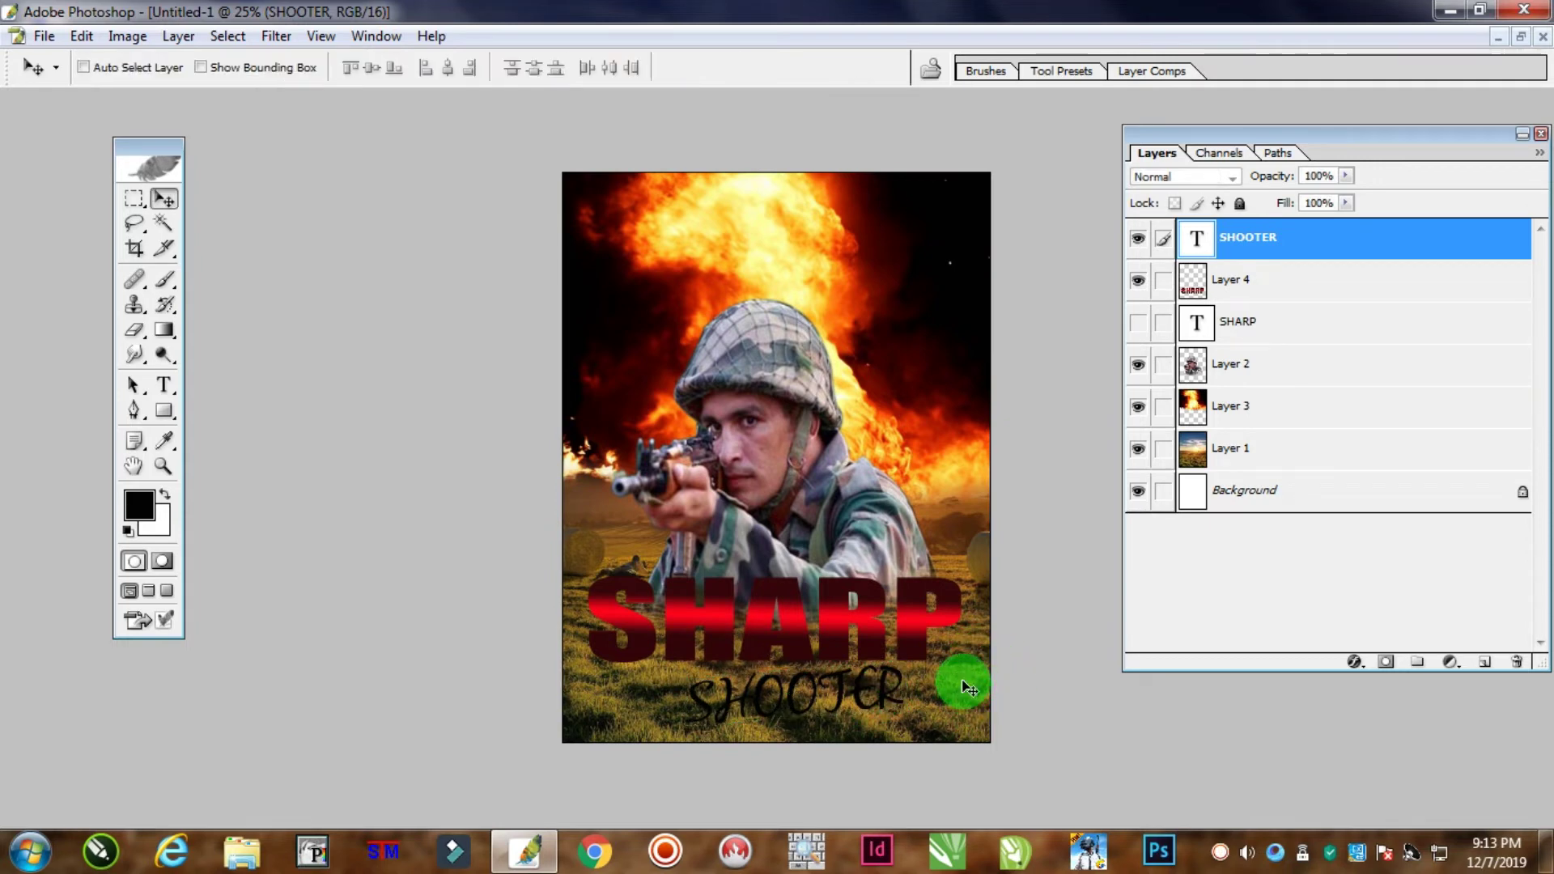
Enlarge the tilted SHOOTER text slightly and nudge it up and left beneath the SHARP title
{"action": "key", "text": "ctrl+t"}
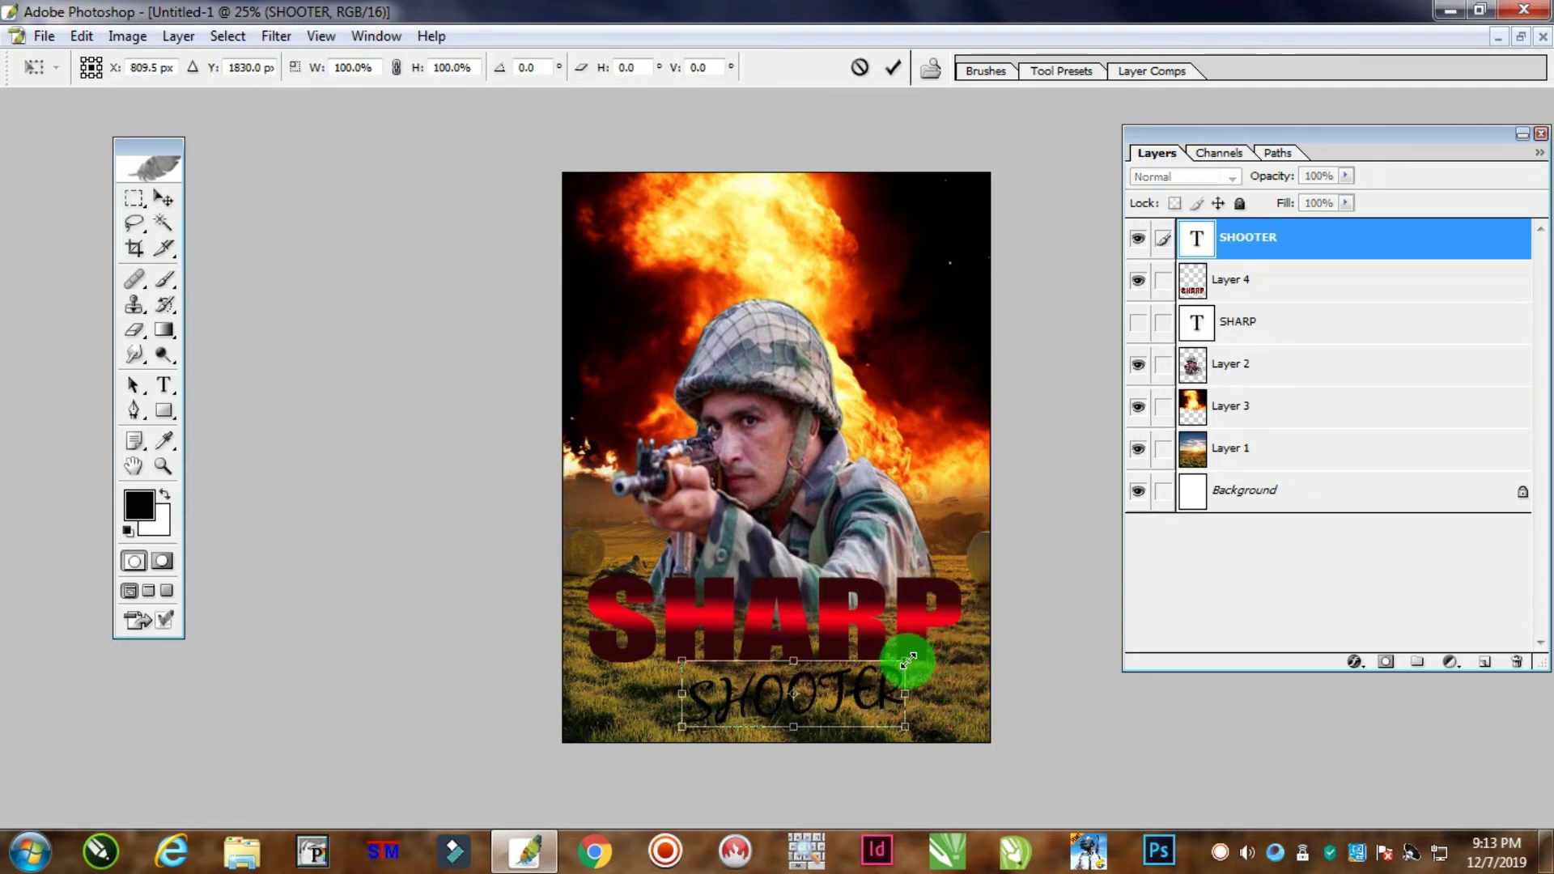
{"action": "left_click_drag", "start_coordinate": [907, 659], "coordinate": [934, 648]}
{"action": "key", "text": "Return"}
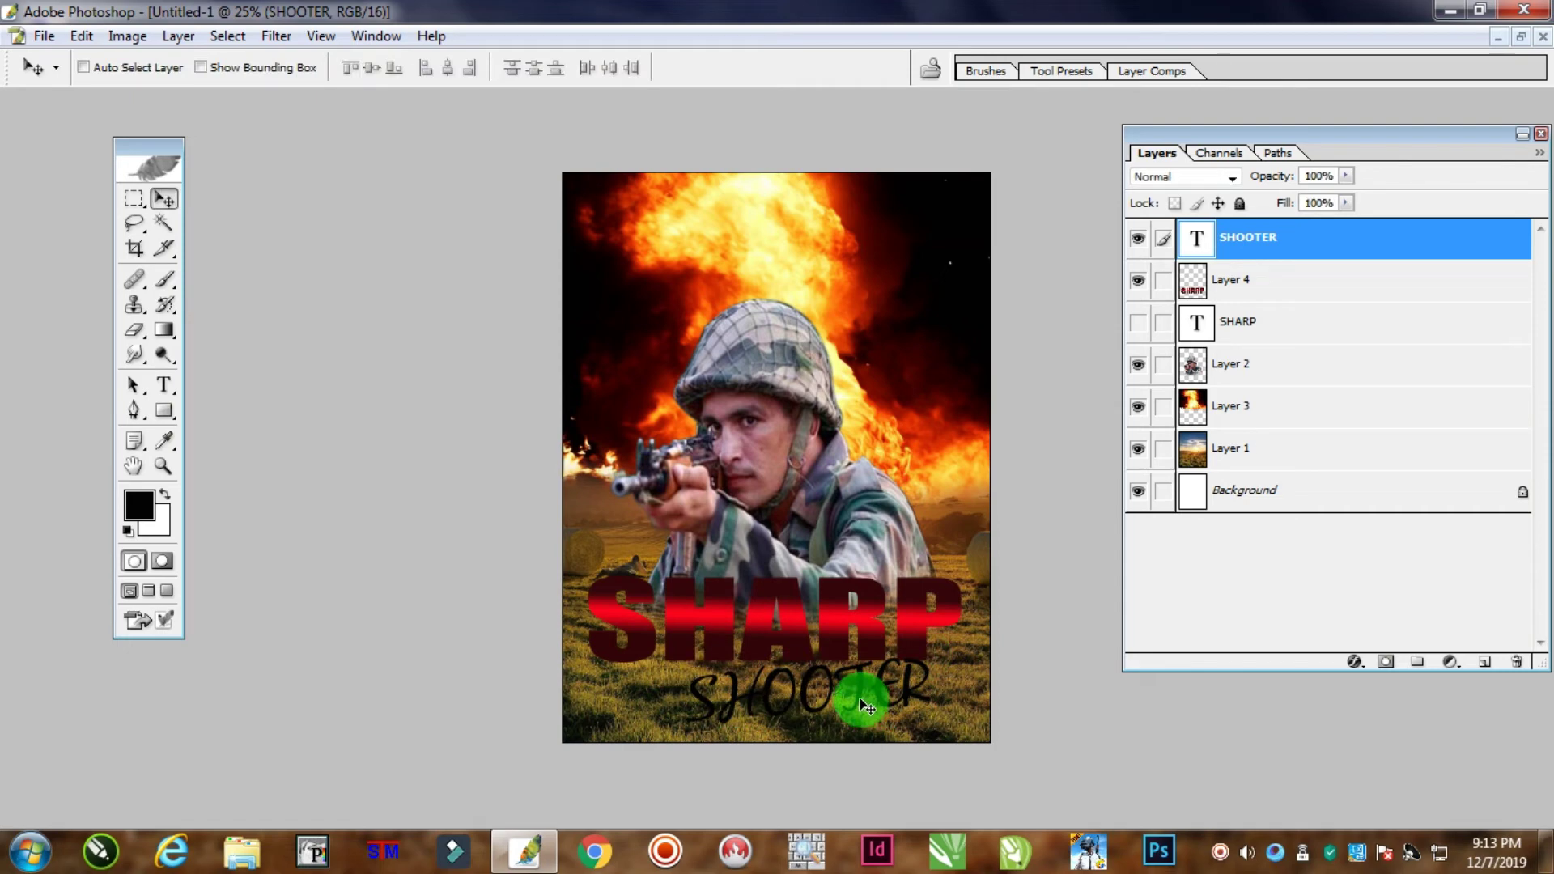
{"action": "left_click_drag", "start_coordinate": [859, 699], "coordinate": [857, 696]}
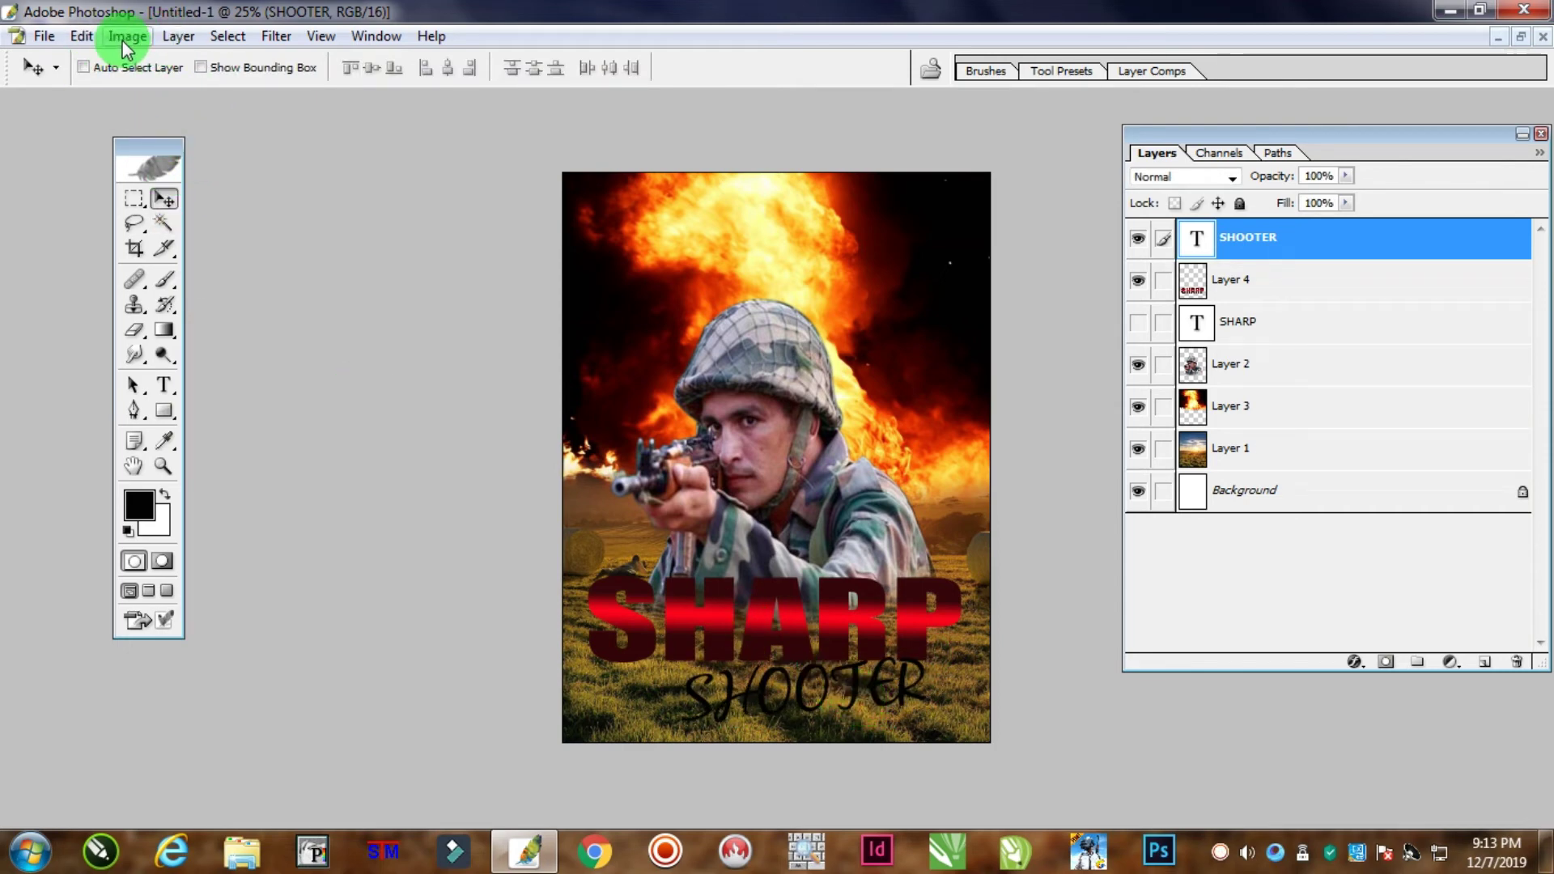
Add an Outer Glow to the SHOOTER text layer with 83% opacity, 4% spread and 24 px size
{"action": "left_click", "coordinate": [220, 37]}
{"action": "mouse_move", "coordinate": [186, 35]}
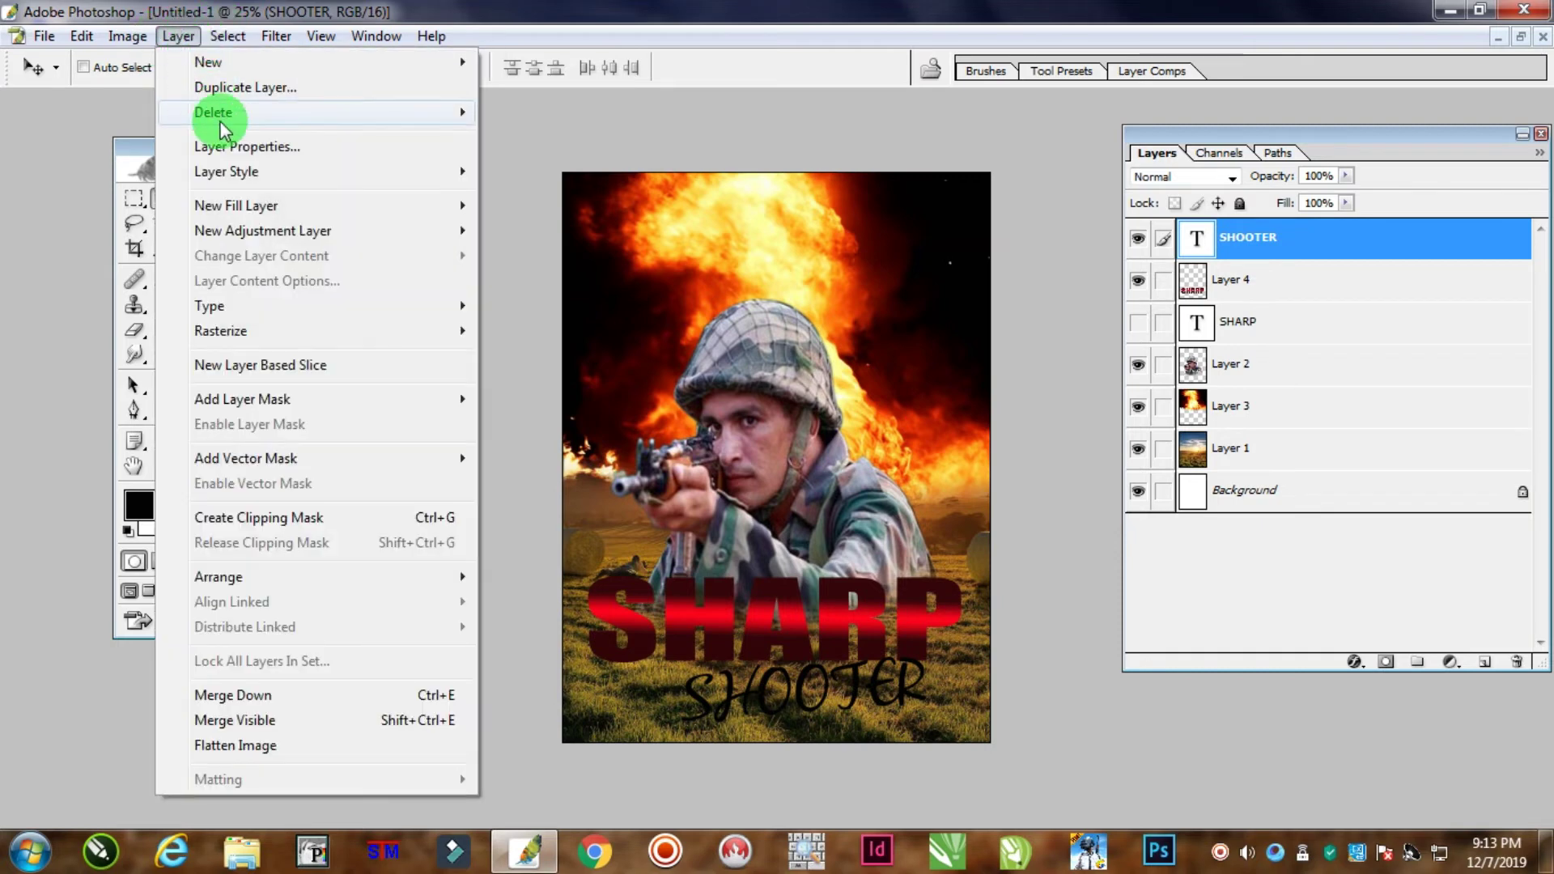
{"action": "mouse_move", "coordinate": [364, 172]}
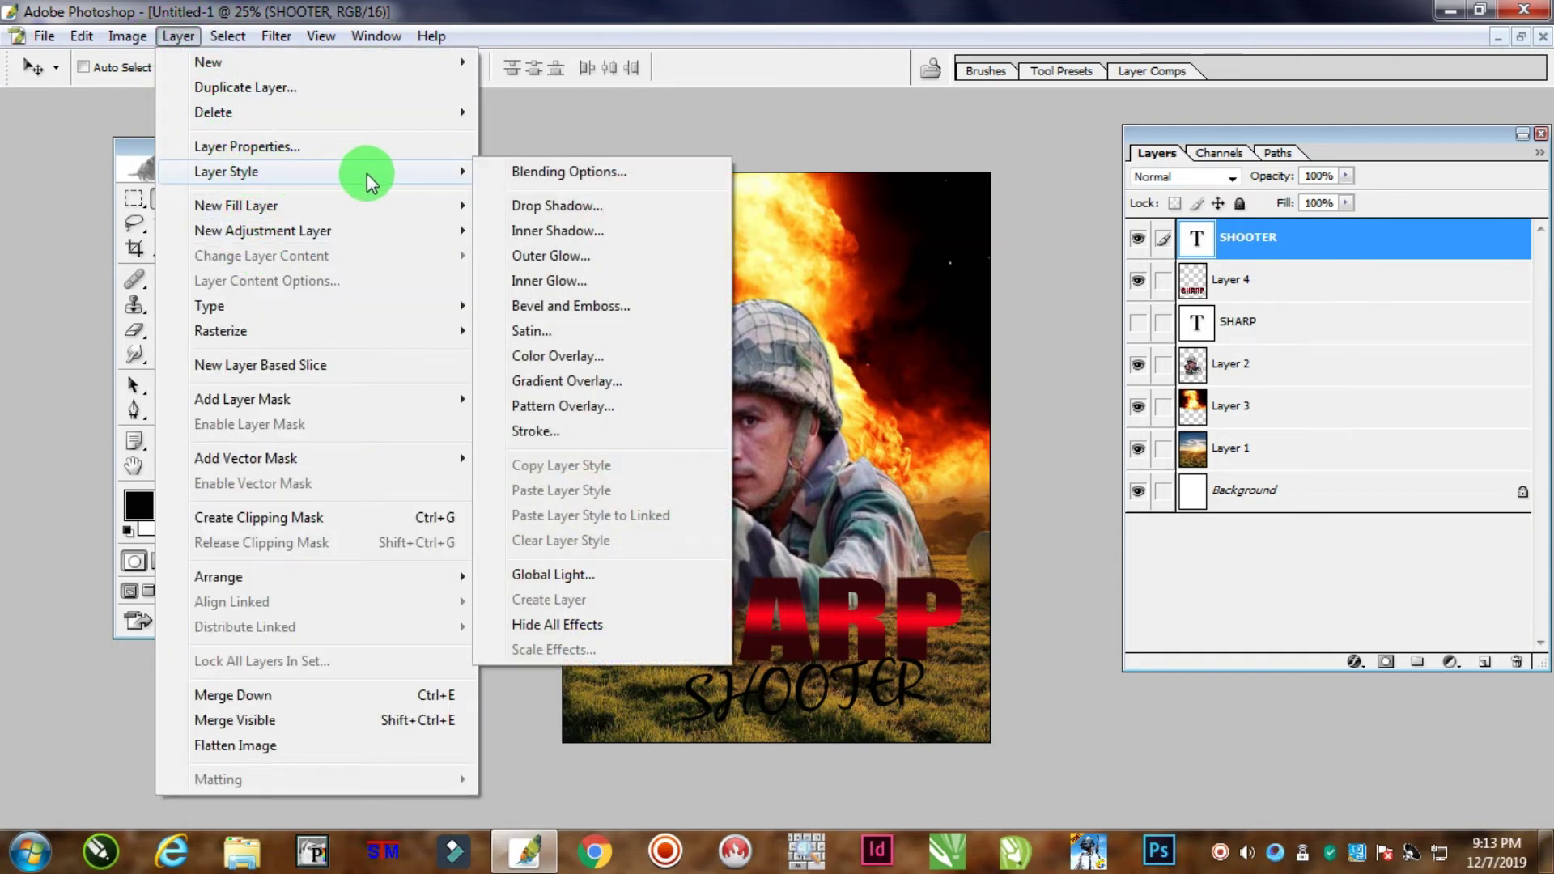
{"action": "left_click", "coordinate": [566, 252]}
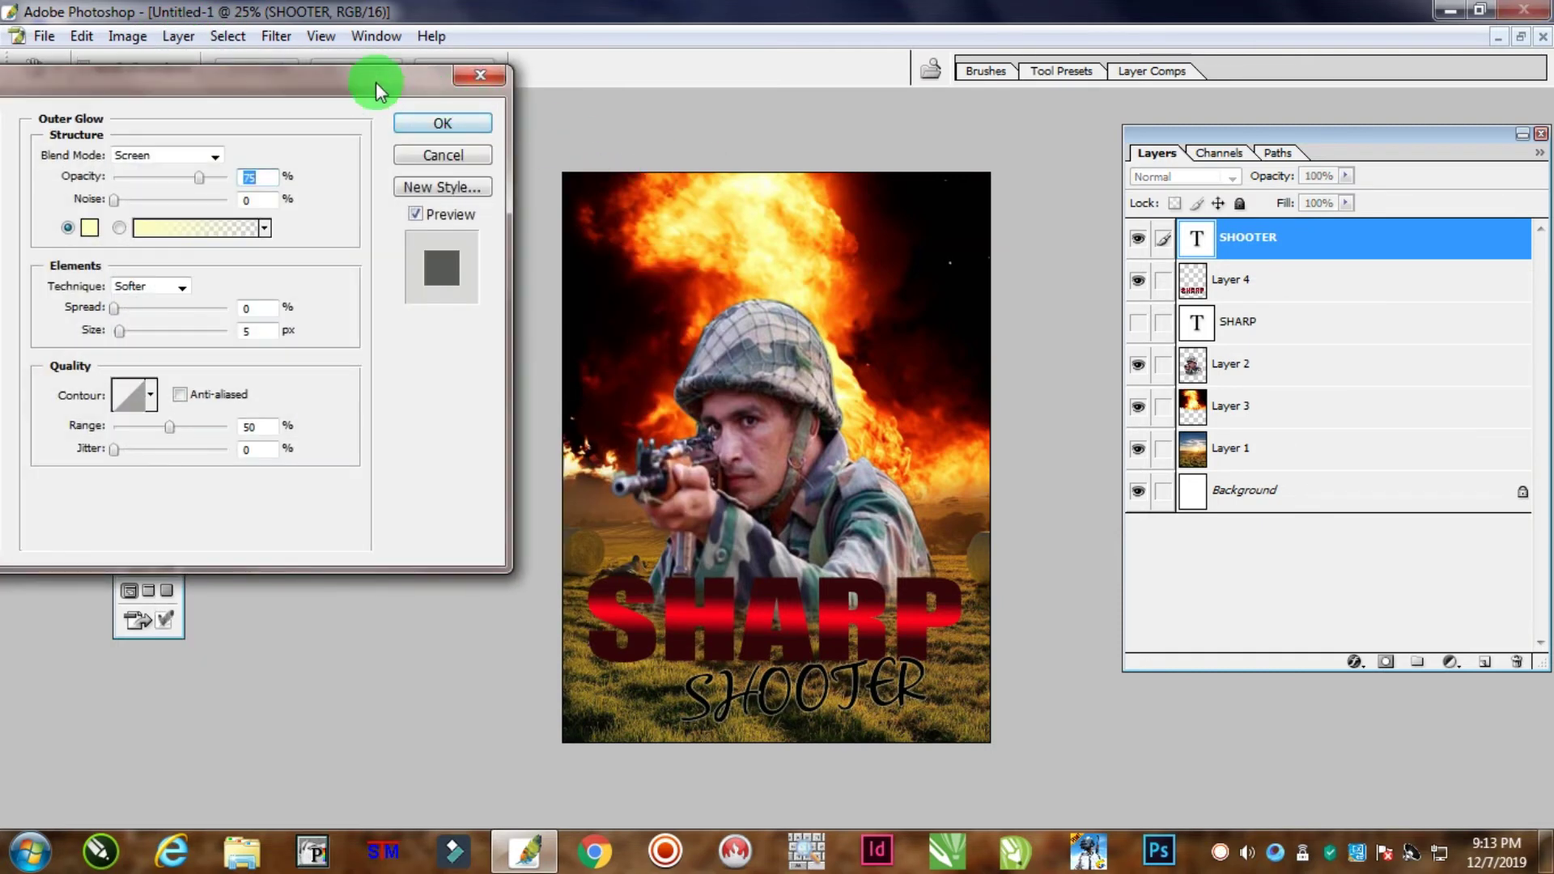
{"action": "left_click_drag", "start_coordinate": [375, 81], "coordinate": [526, 36]}
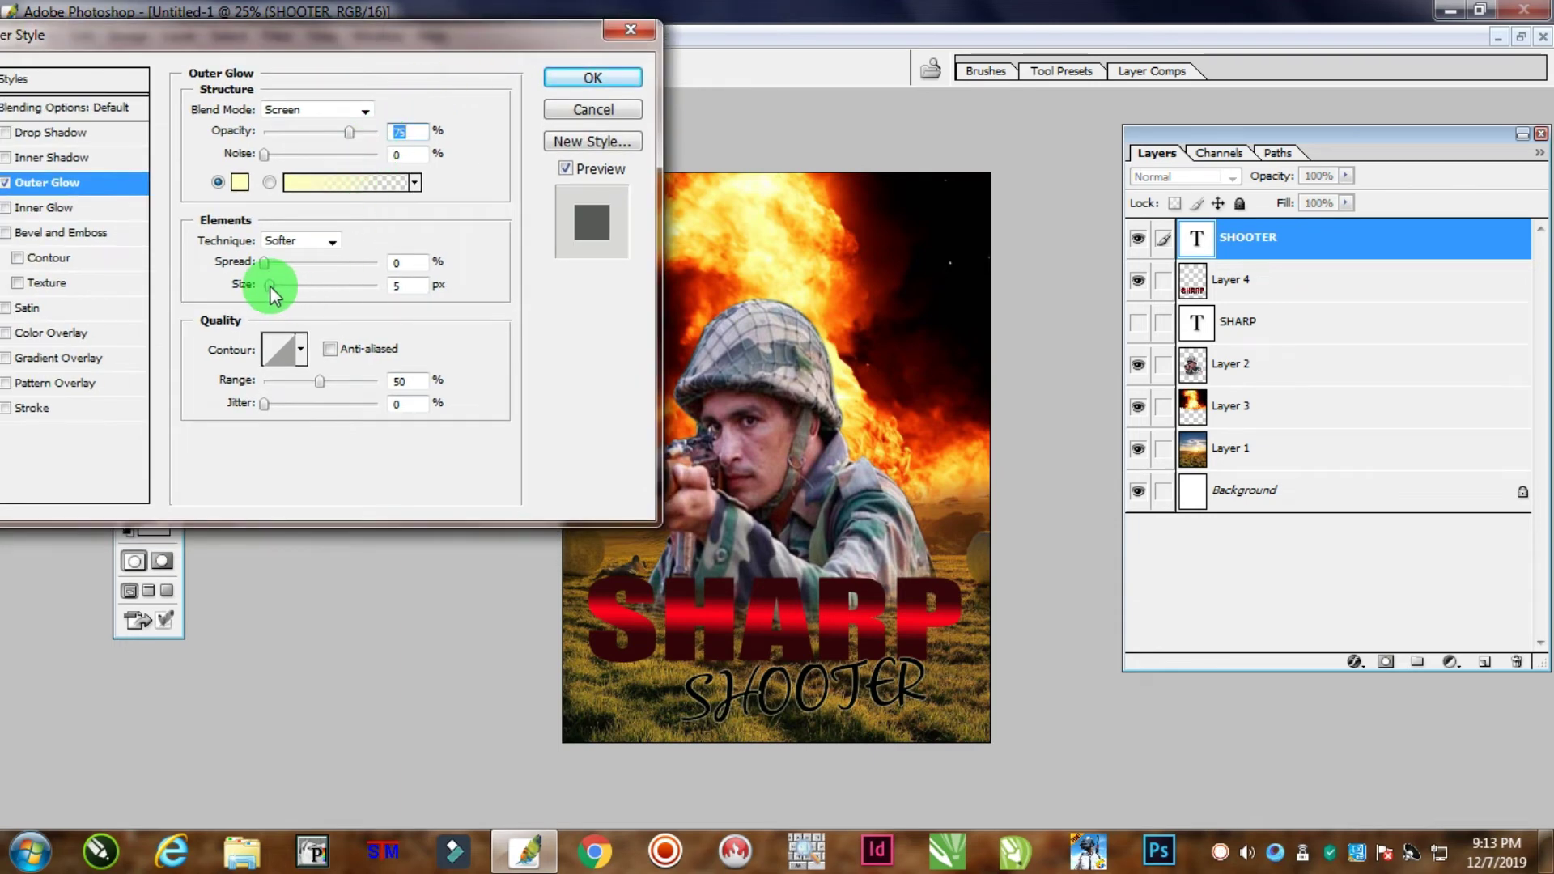
{"action": "left_click_drag", "start_coordinate": [269, 284], "coordinate": [269, 261]}
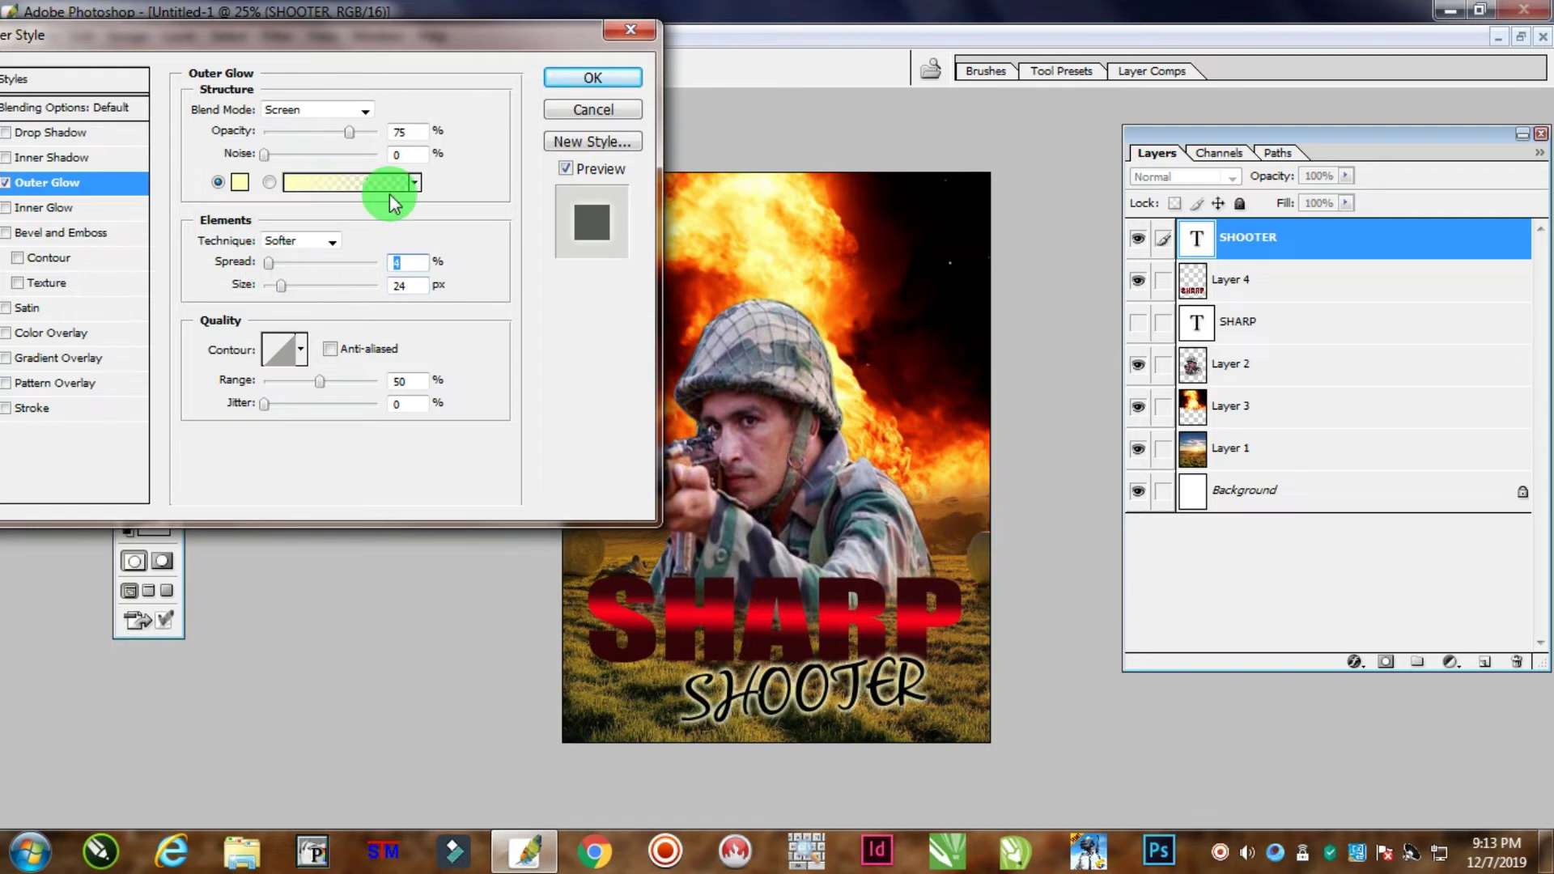
{"action": "left_click", "coordinate": [348, 130]}
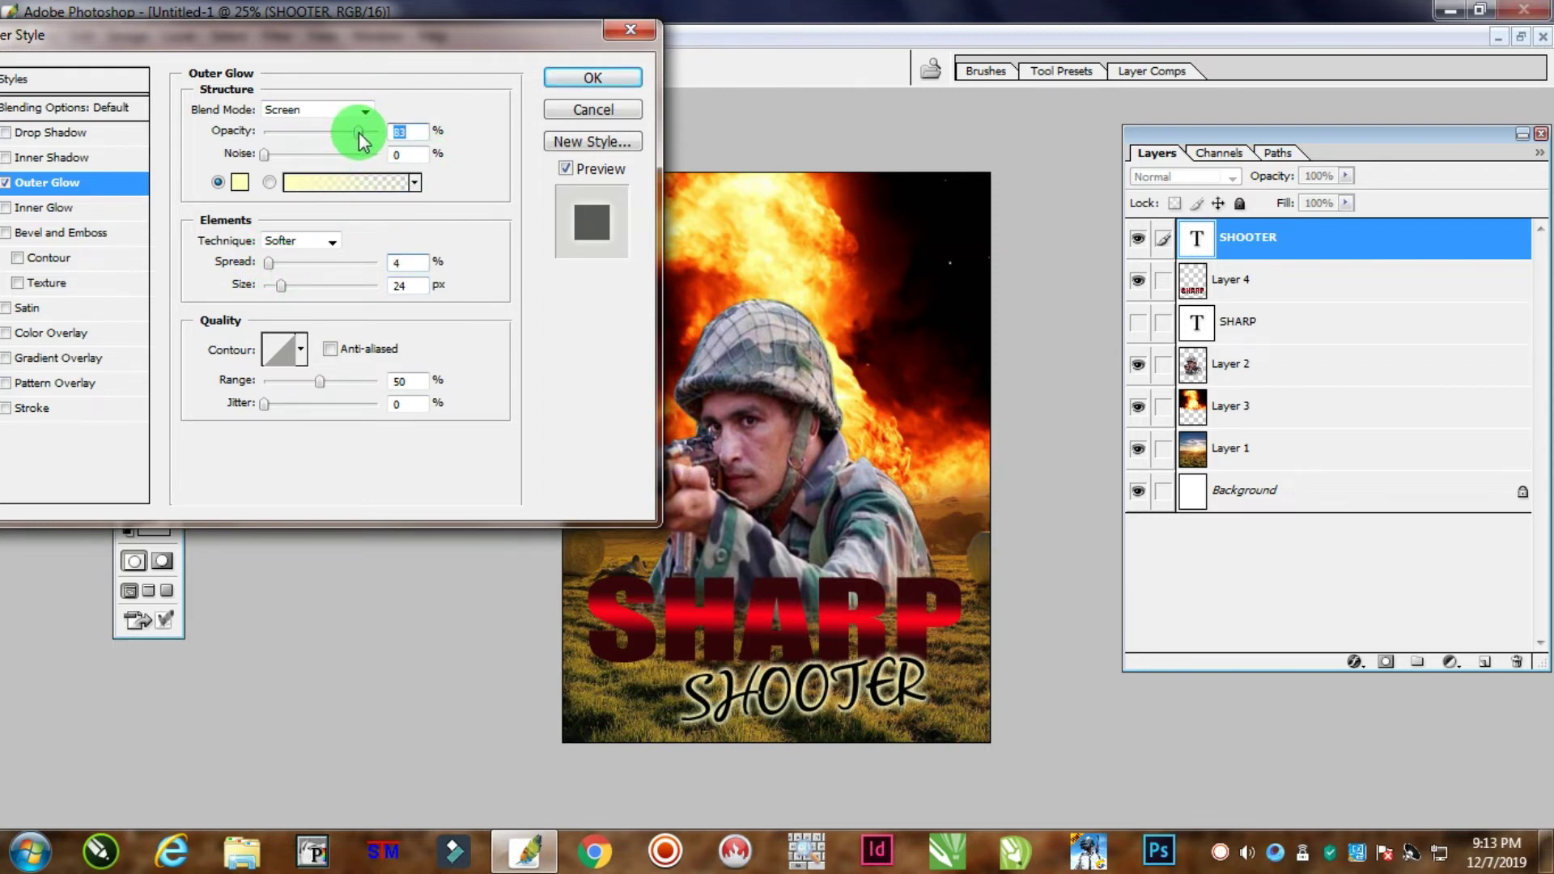
{"action": "left_click", "coordinate": [592, 78]}
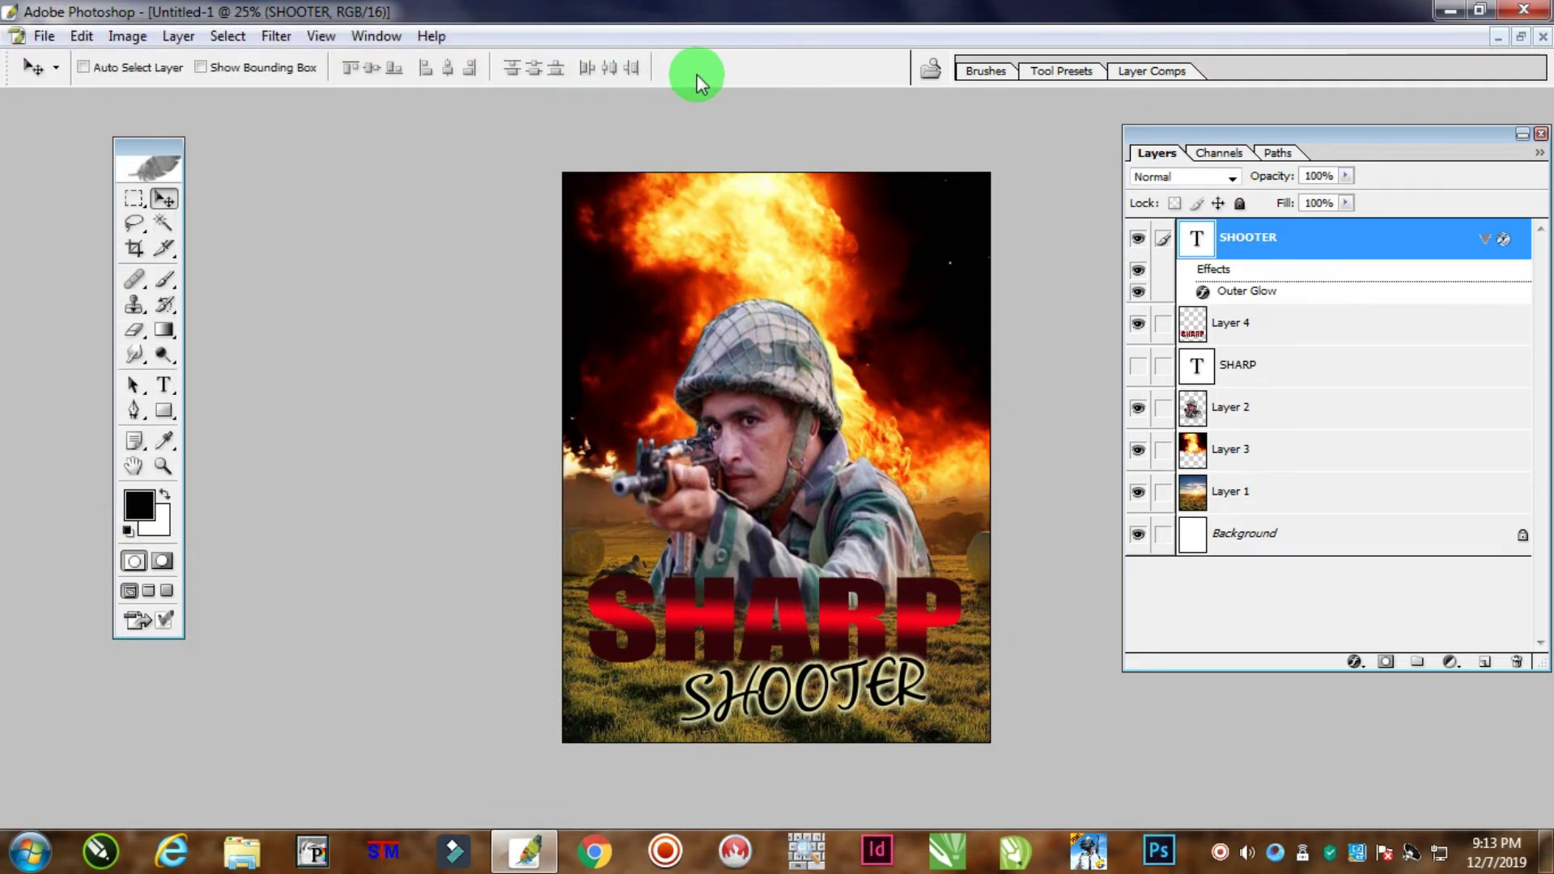
{"action": "left_click", "coordinate": [1149, 364]}
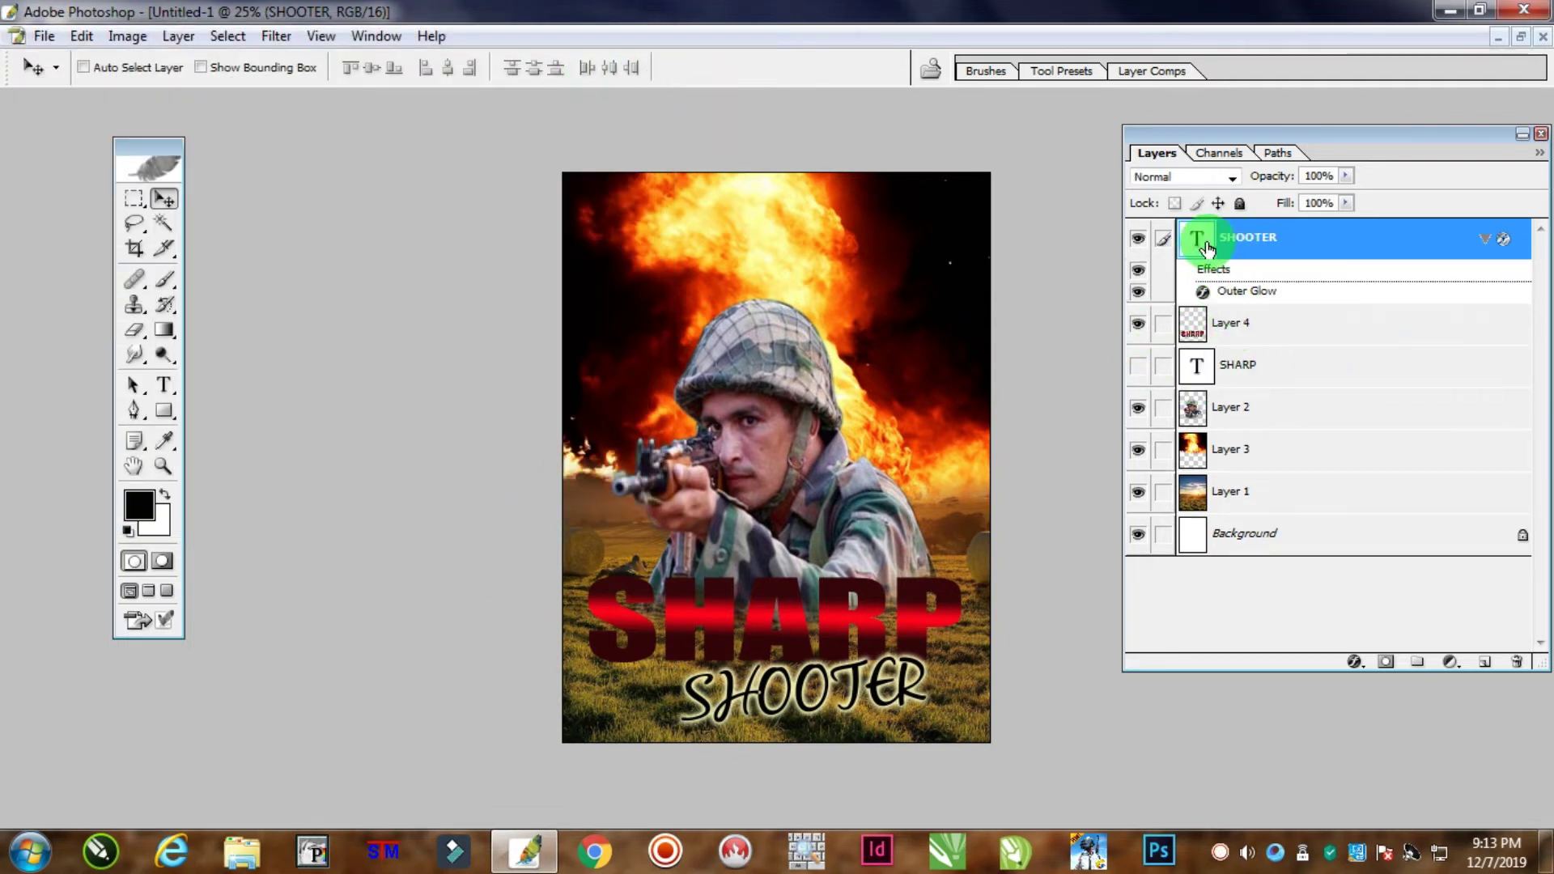
Add an Outer Glow to Layer 4, the red SHARP lettering, with 83% opacity, 3% spread and 27 px size
{"action": "left_click", "coordinate": [1138, 326]}
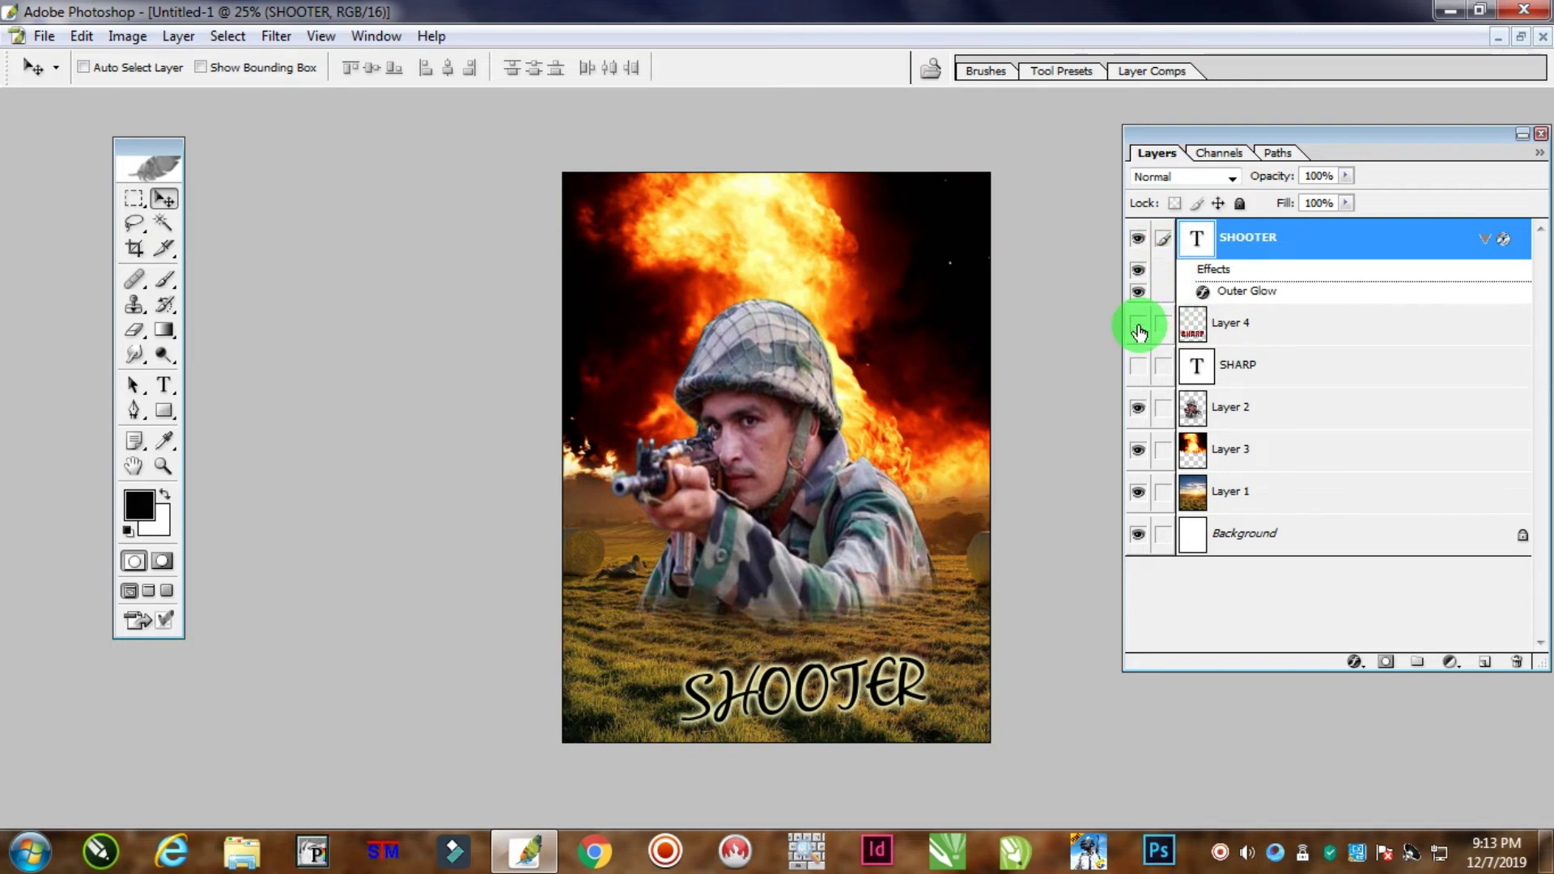
{"action": "left_click", "coordinate": [1138, 326]}
{"action": "left_click", "coordinate": [1158, 323]}
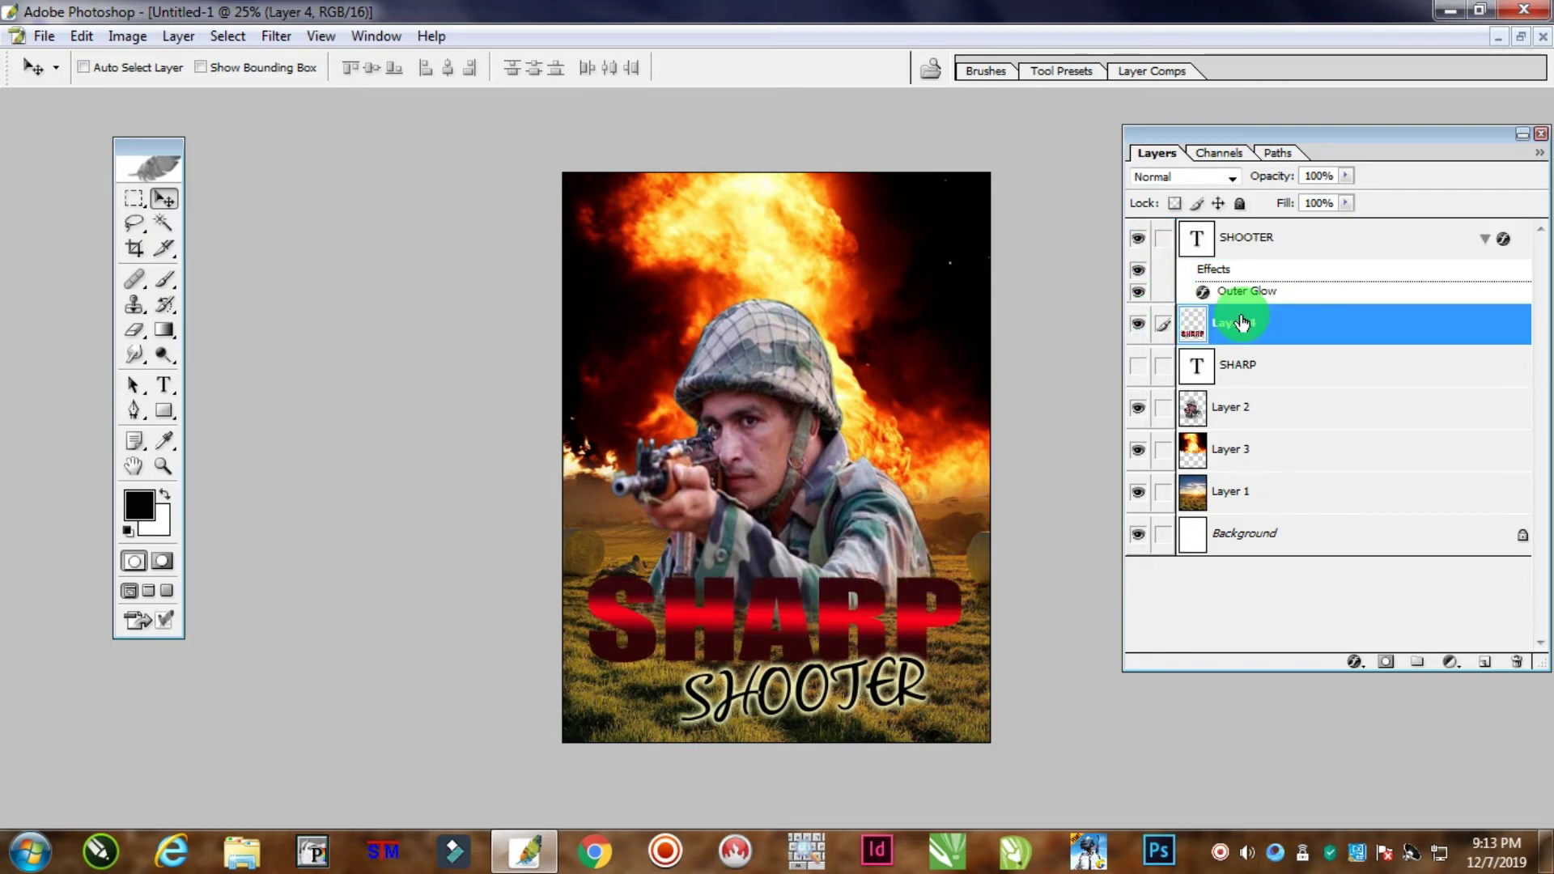
{"action": "left_click", "coordinate": [177, 36]}
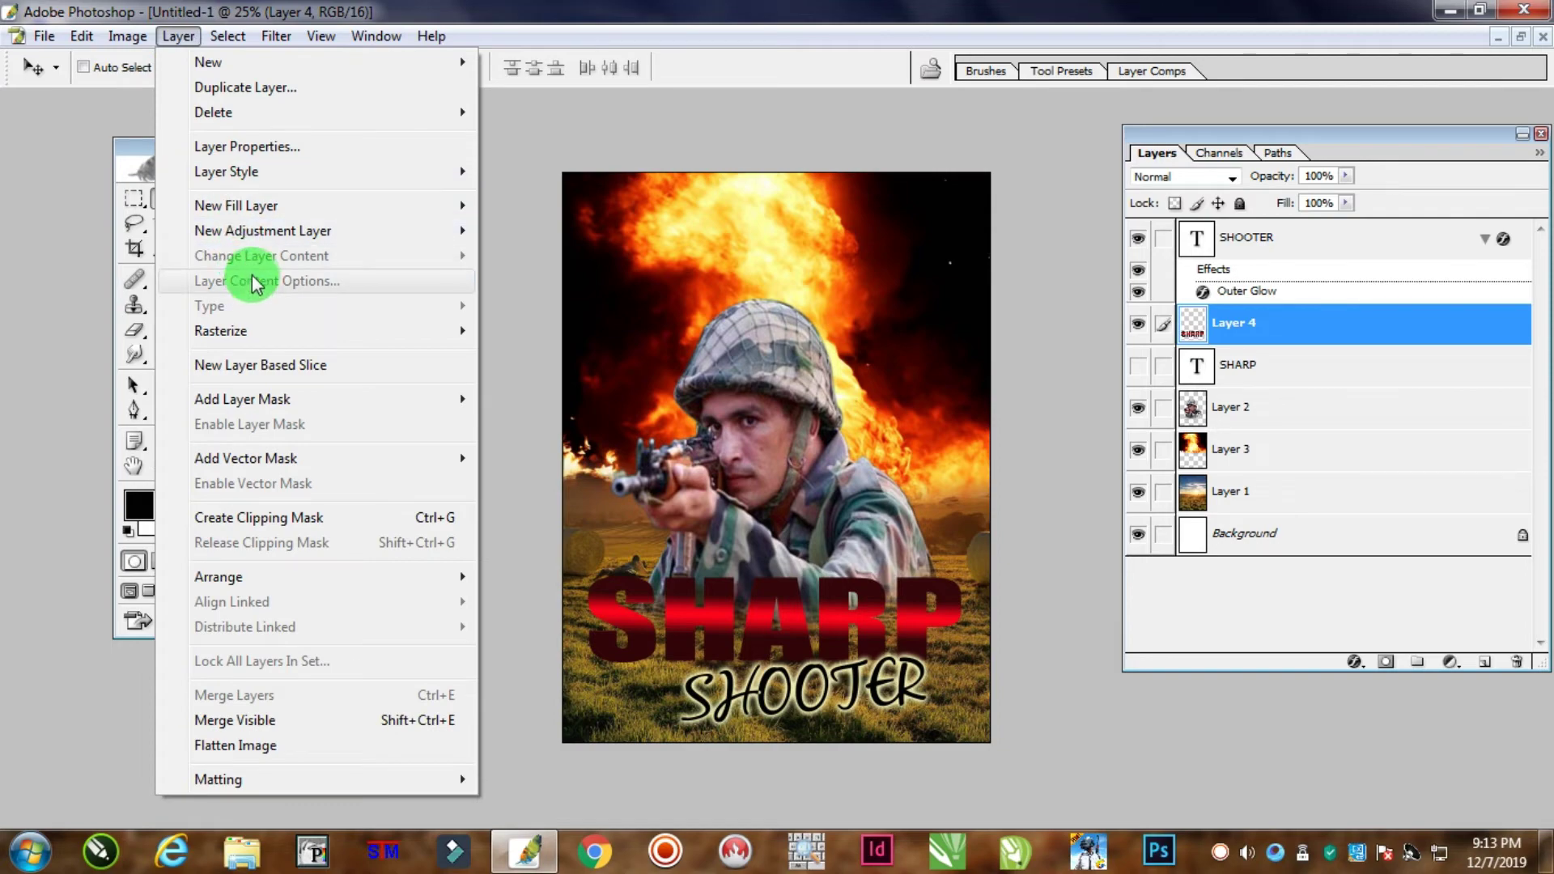
{"action": "mouse_move", "coordinate": [247, 171]}
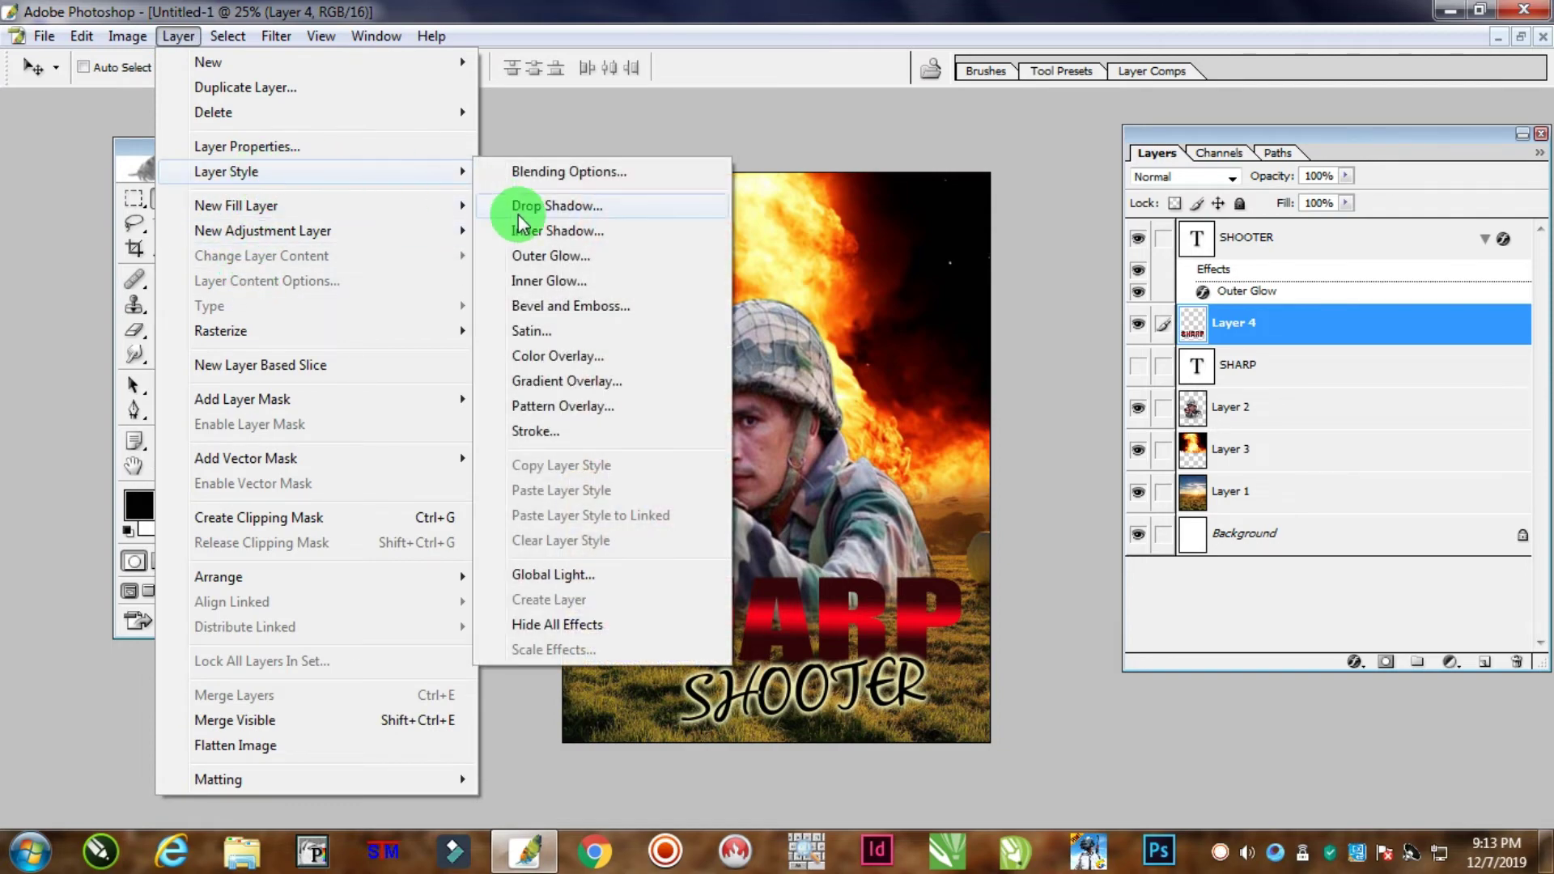
{"action": "left_click", "coordinate": [552, 255]}
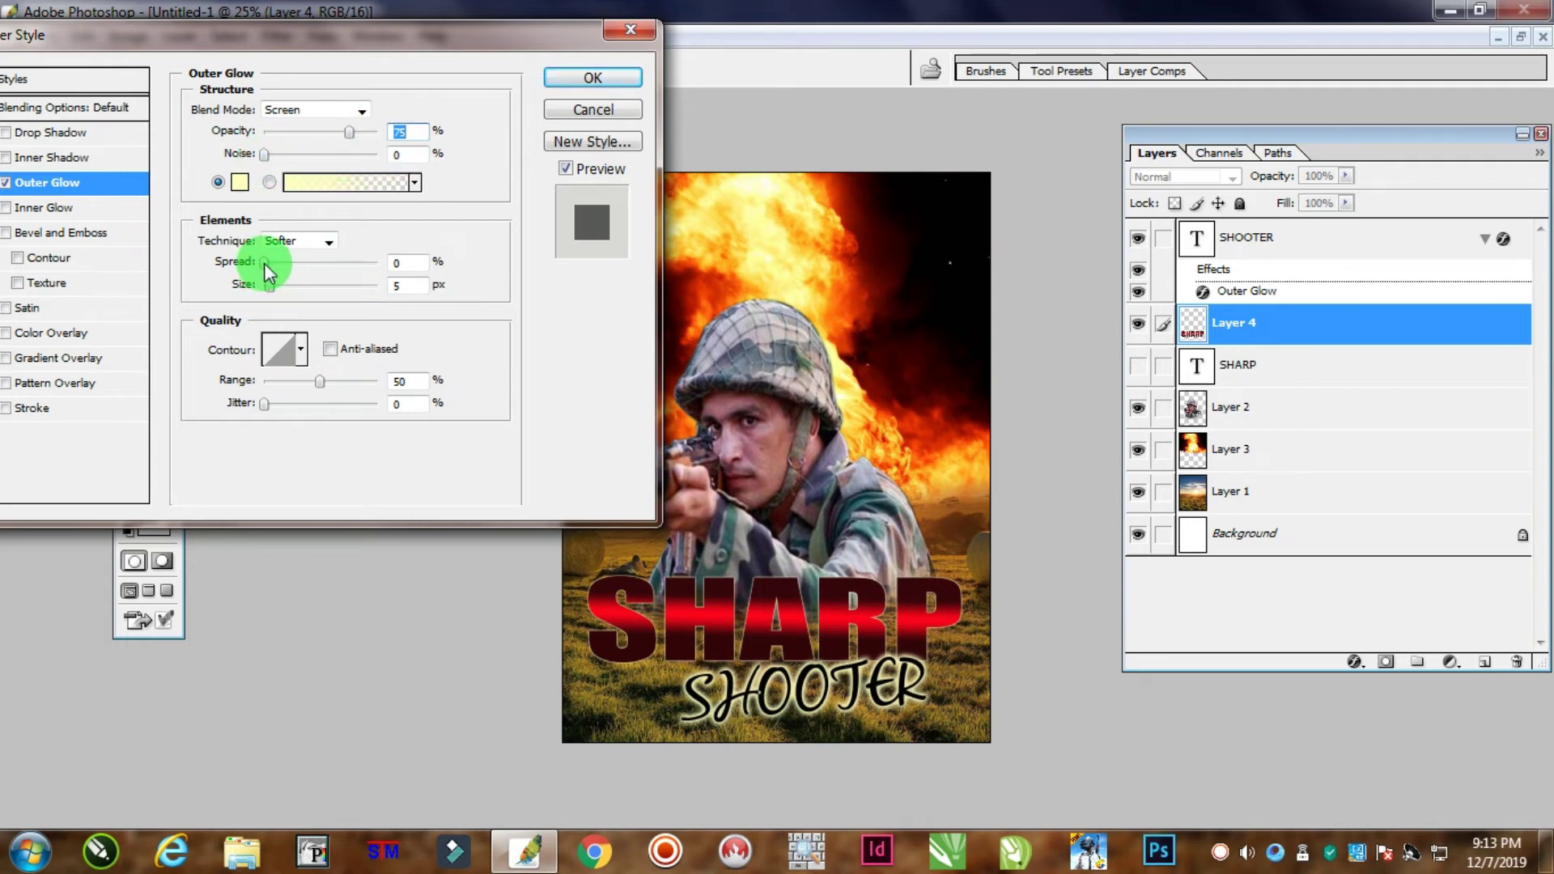
{"action": "left_click_drag", "start_coordinate": [264, 264], "coordinate": [283, 283]}
{"action": "left_click", "coordinate": [275, 284]}
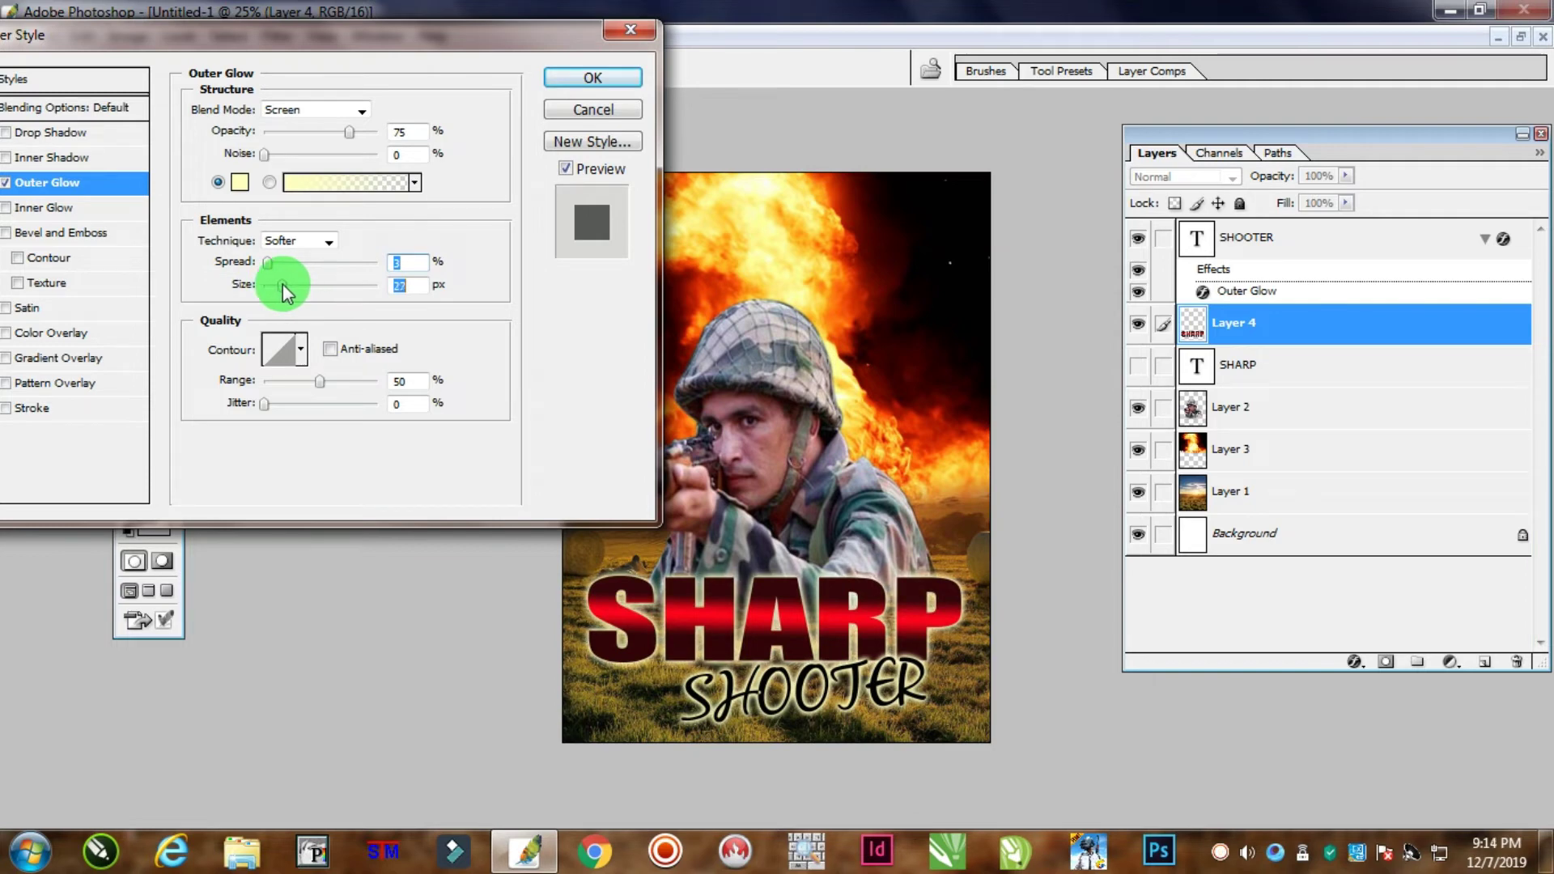
{"action": "left_click", "coordinate": [351, 138]}
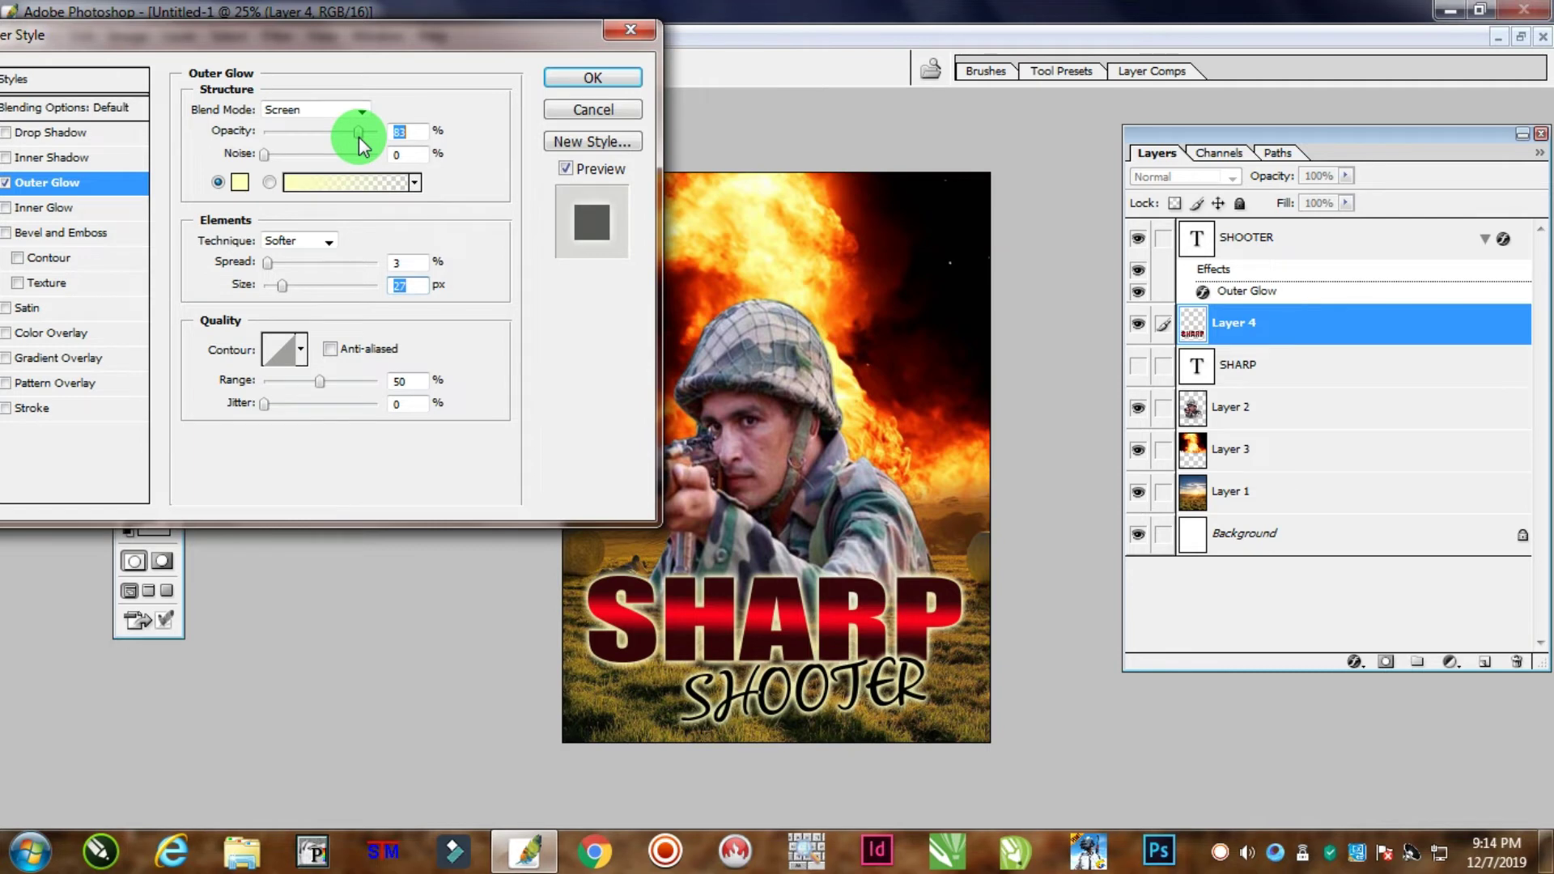
{"action": "left_click", "coordinate": [551, 80]}
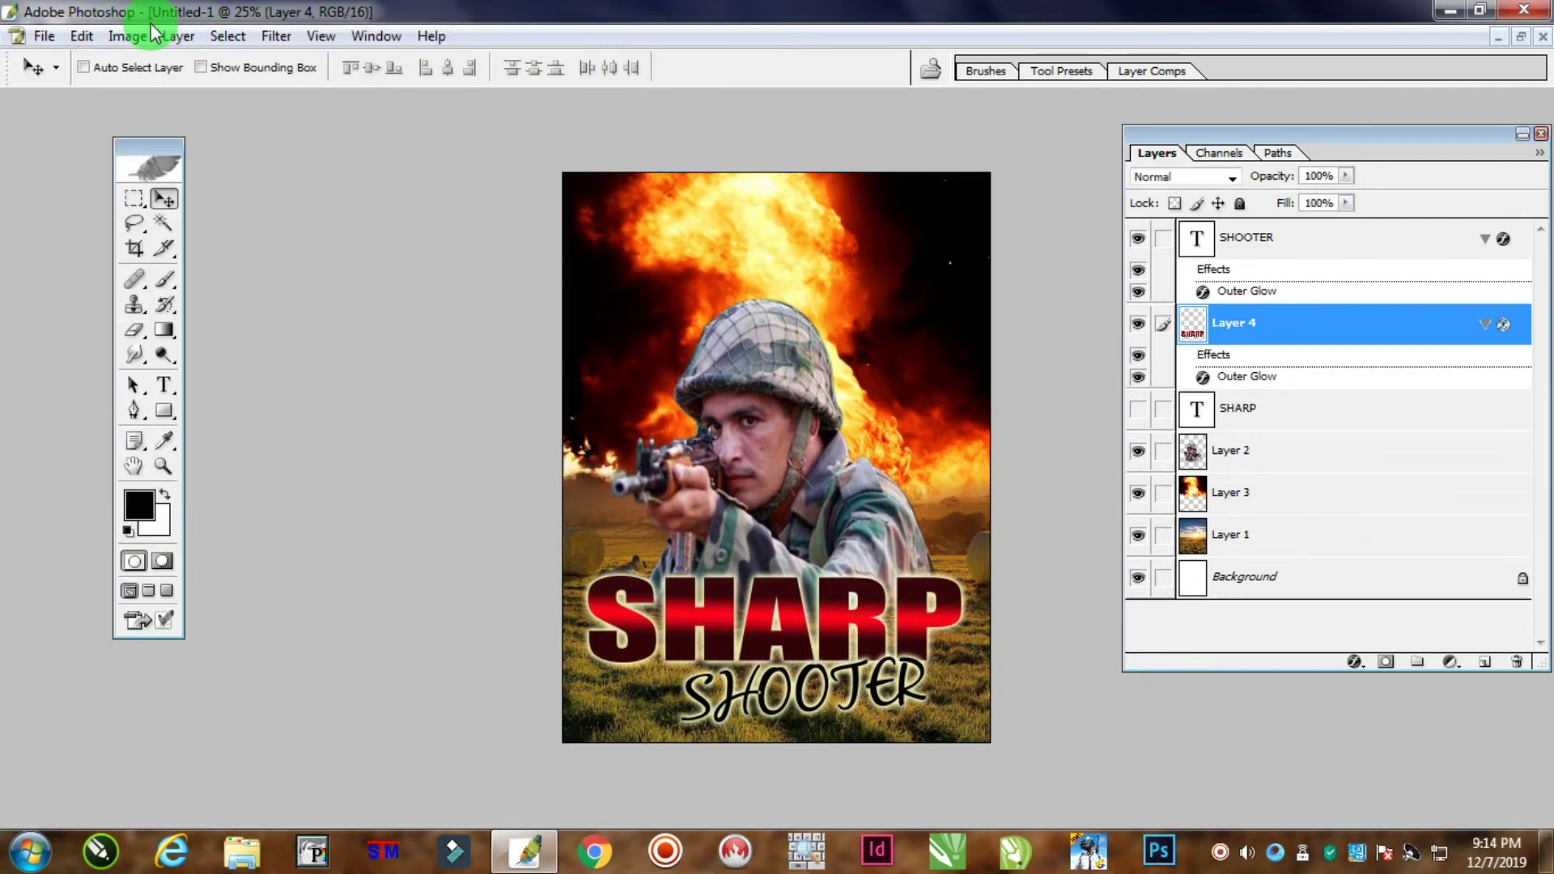
Add a Bevel and Emboss effect in the Emboss style to the SHARP lettering, slightly increasing its size and softening
{"action": "left_click", "coordinate": [193, 39]}
{"action": "mouse_move", "coordinate": [296, 171]}
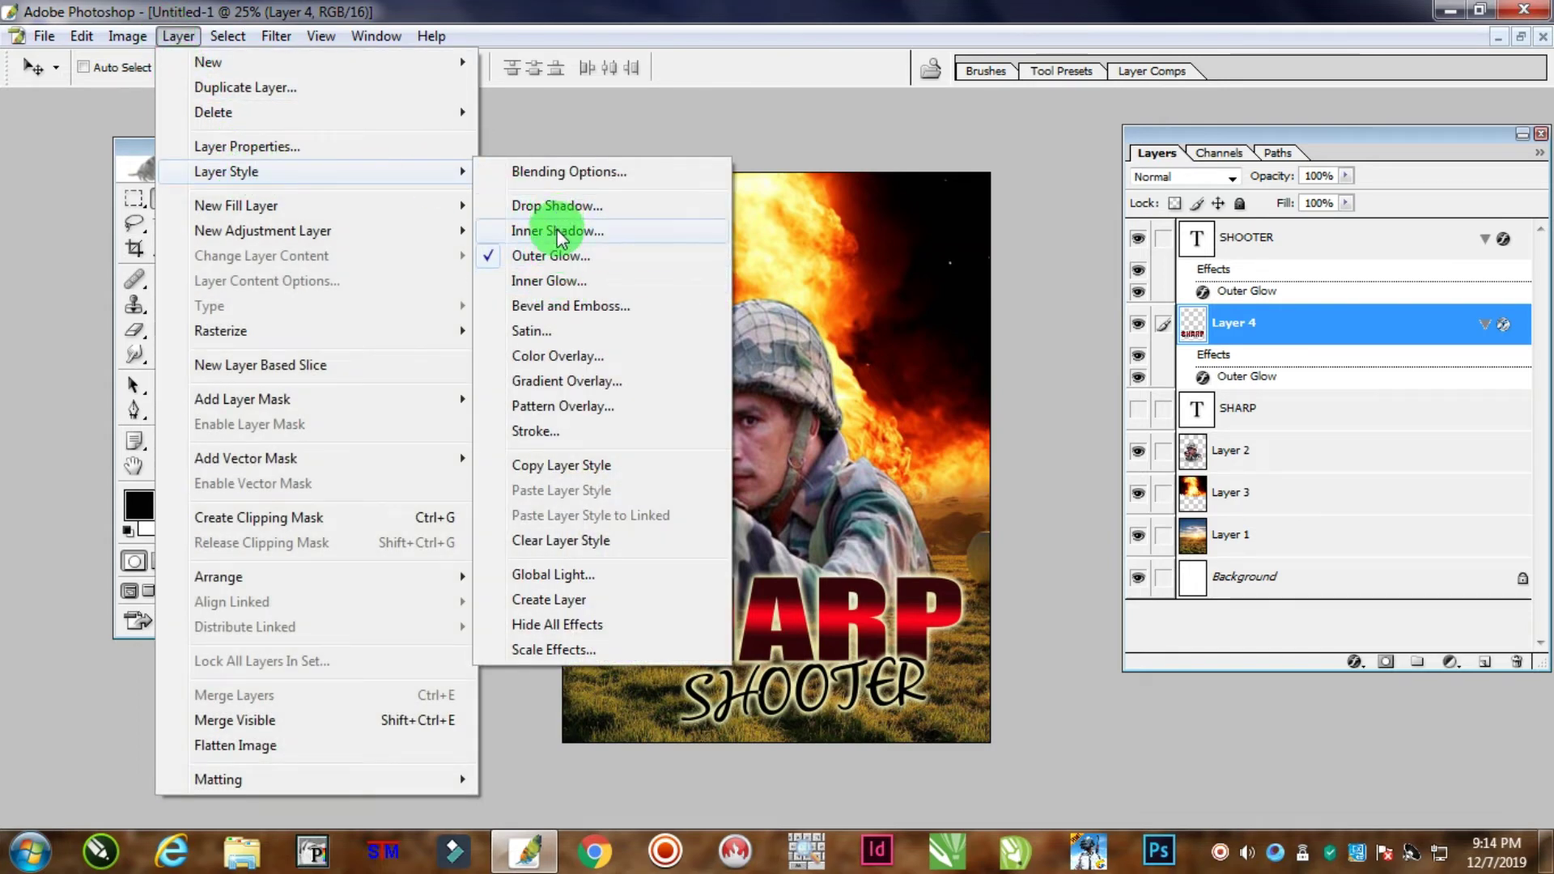
{"action": "left_click", "coordinate": [566, 306]}
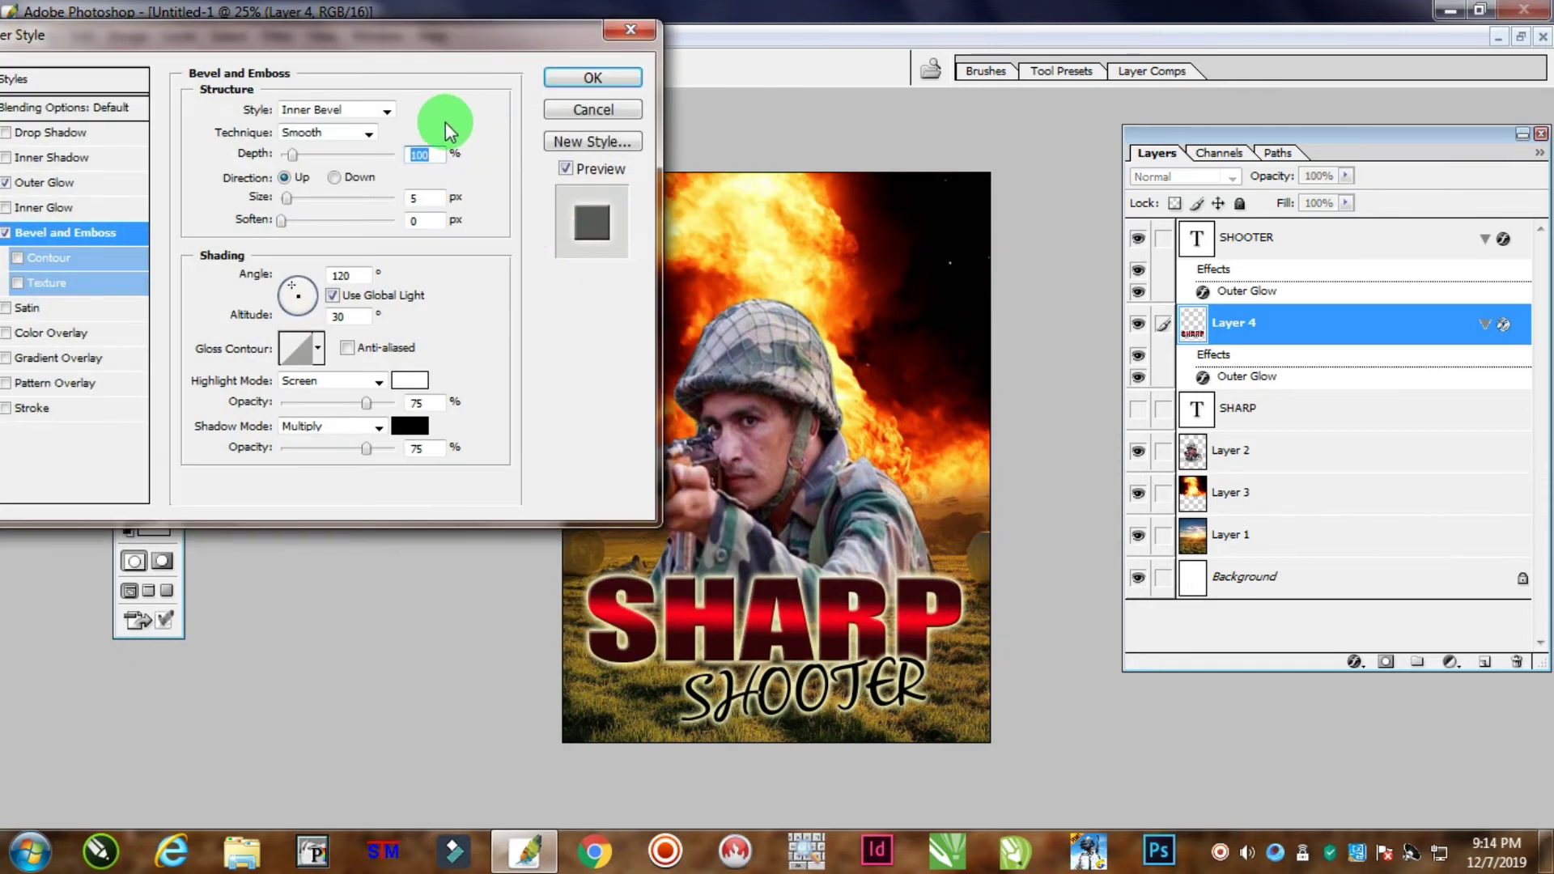
{"action": "left_click_drag", "start_coordinate": [373, 32], "coordinate": [376, 12]}
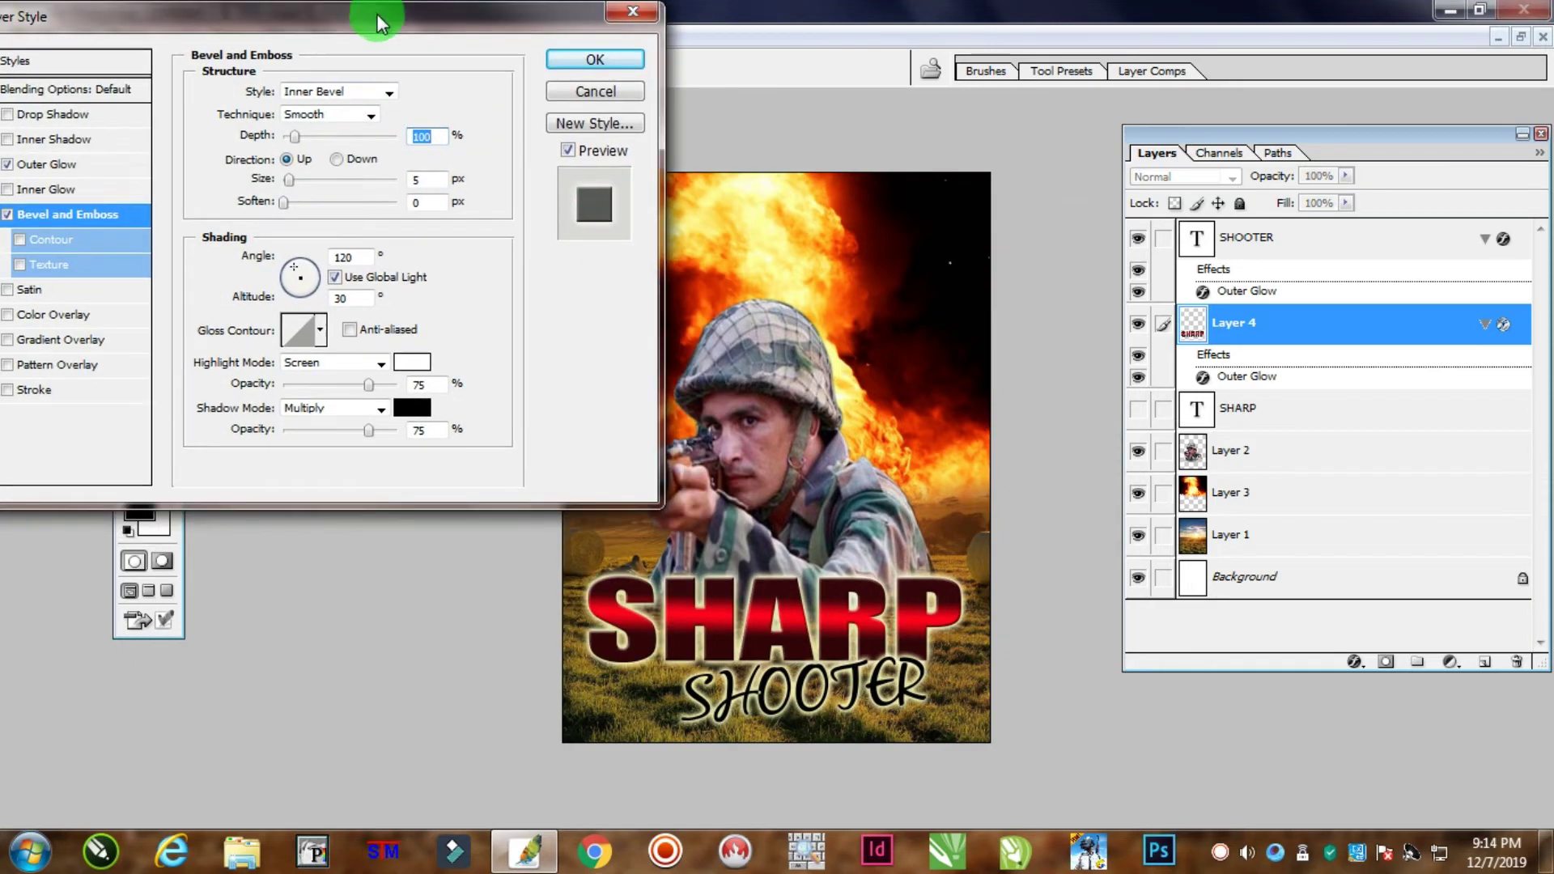
{"action": "left_click", "coordinate": [324, 86]}
{"action": "left_click", "coordinate": [313, 134]}
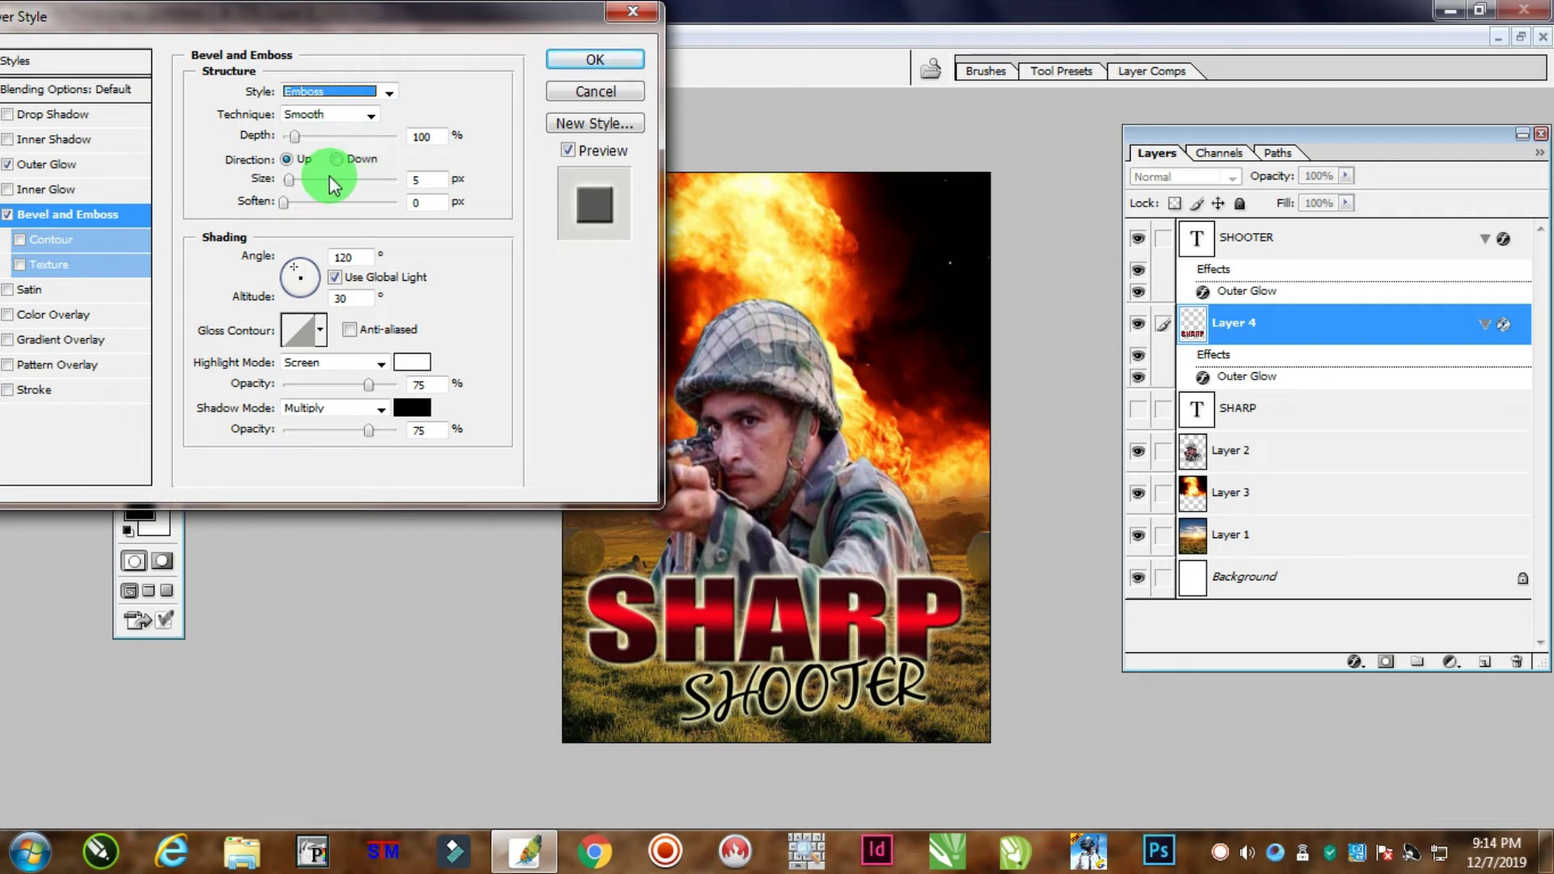
{"action": "left_click", "coordinate": [288, 181]}
{"action": "left_click_drag", "start_coordinate": [289, 181], "coordinate": [294, 204]}
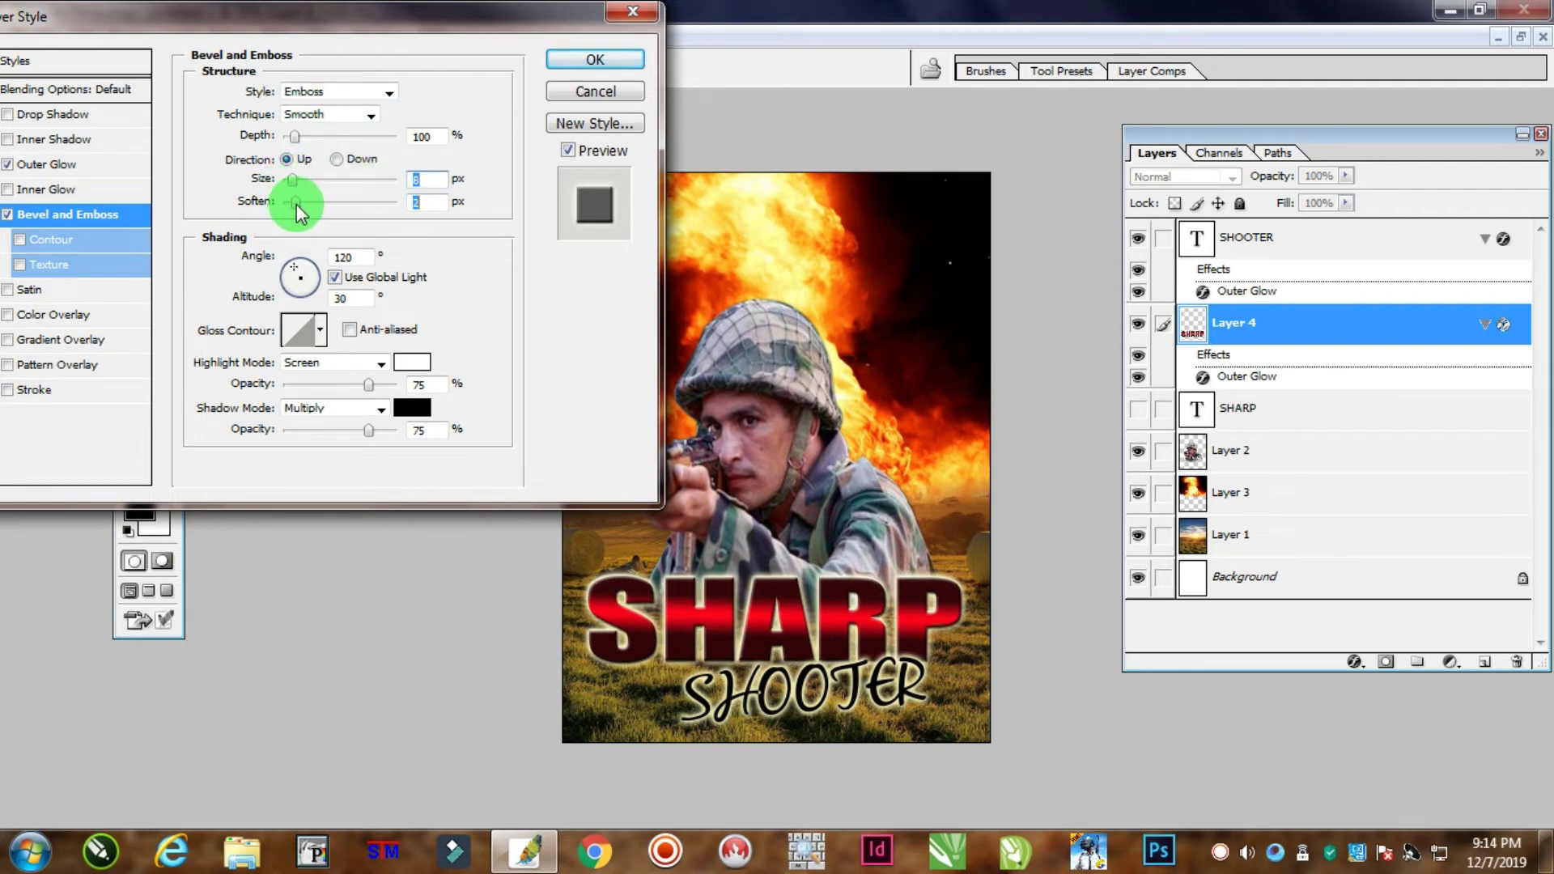
{"action": "left_click", "coordinate": [566, 61]}
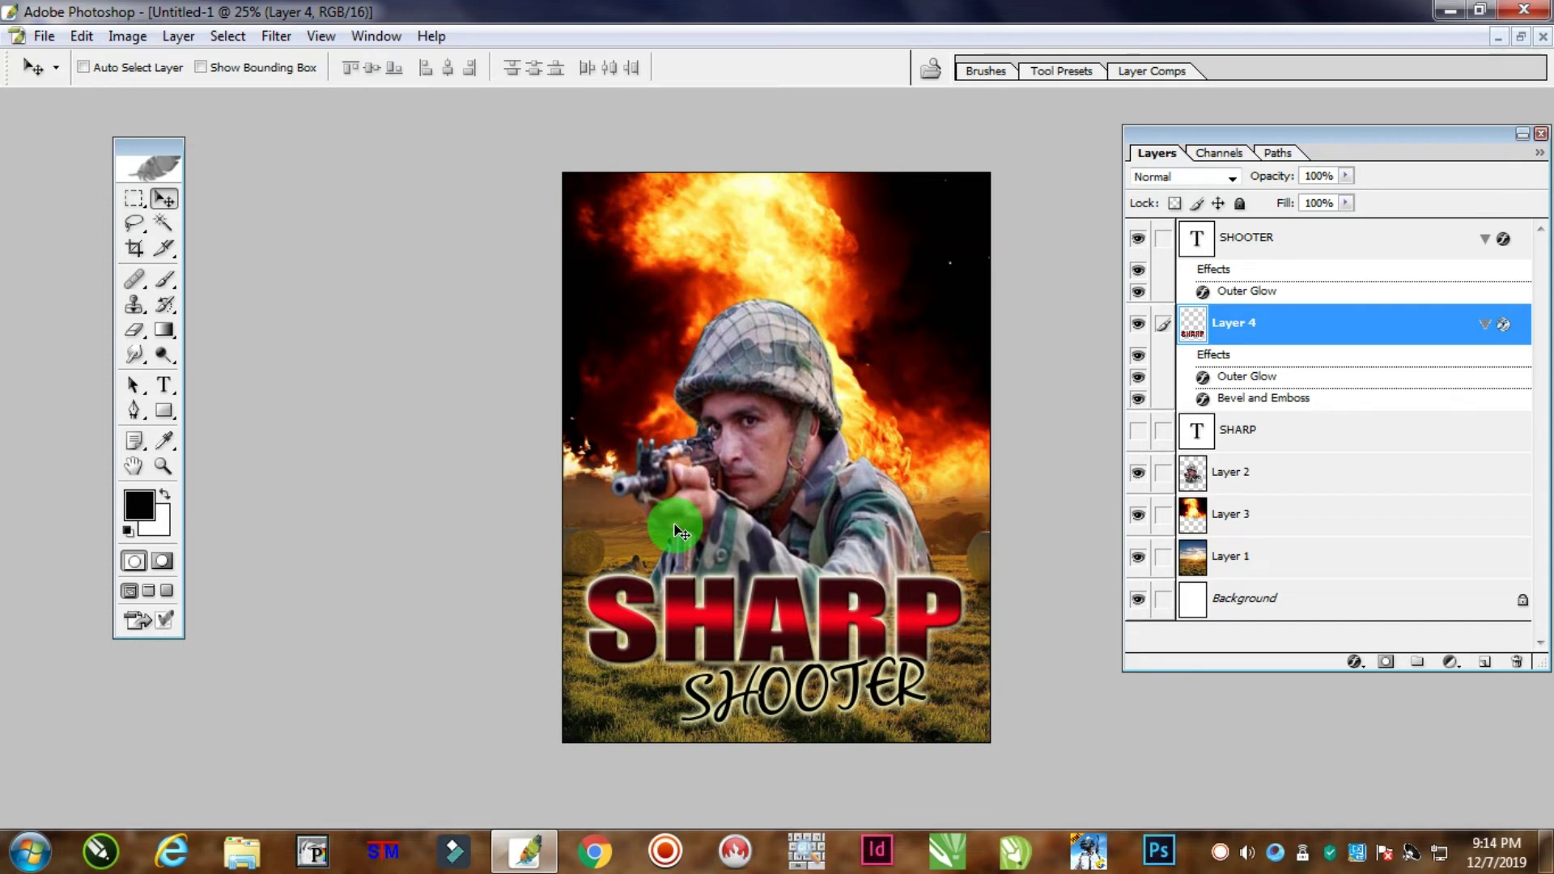
In the open sword image, select the white background with the Magic Wand, invert the selection and copy the sword
{"action": "left_click", "coordinate": [374, 36]}
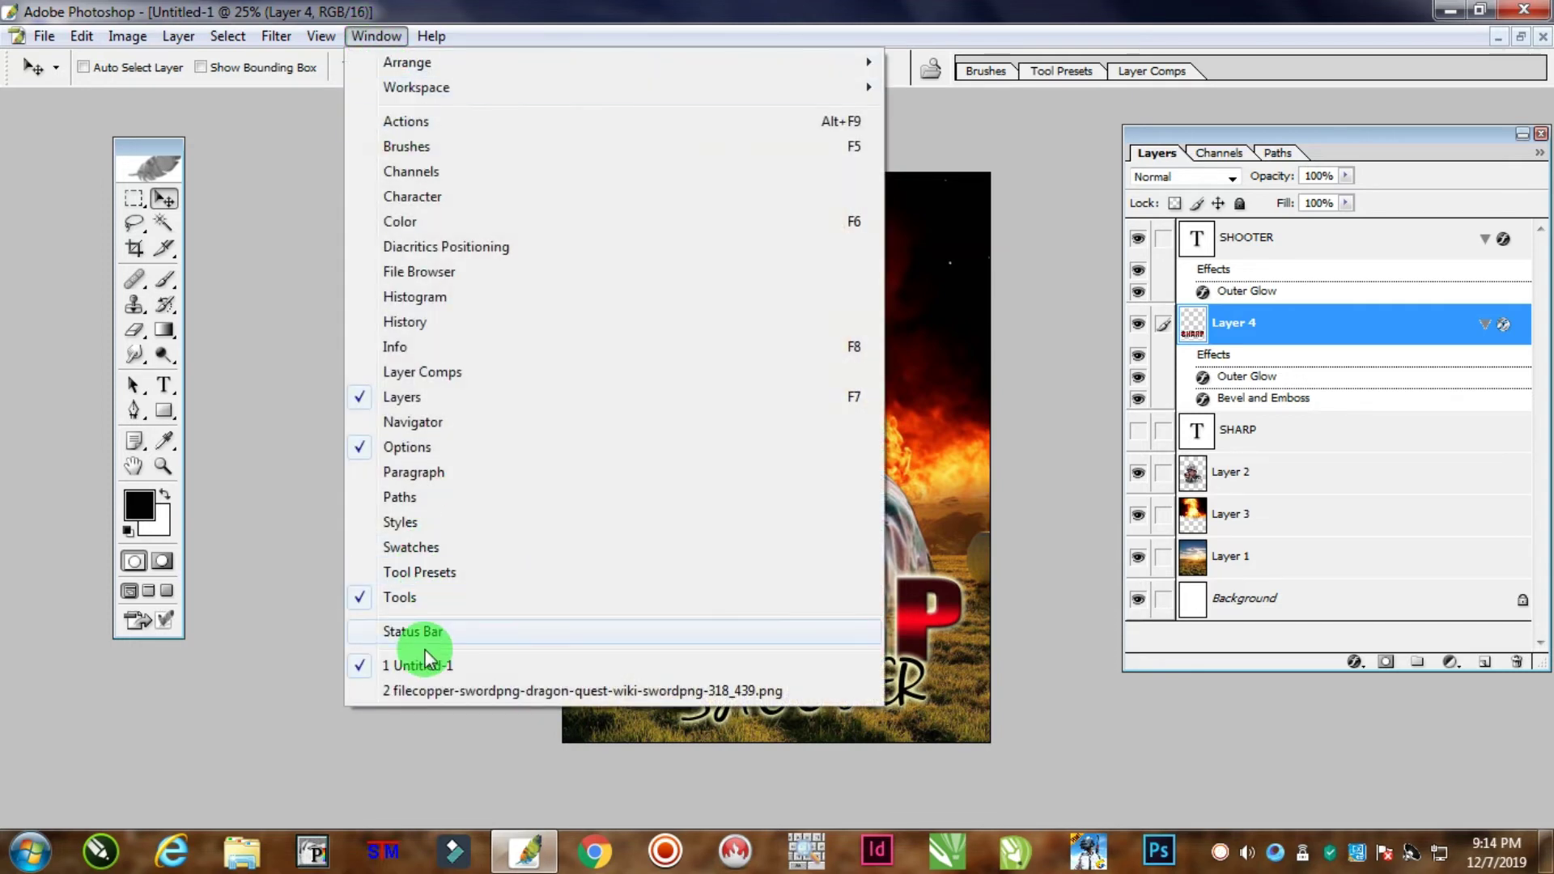
{"action": "left_click", "coordinate": [426, 694]}
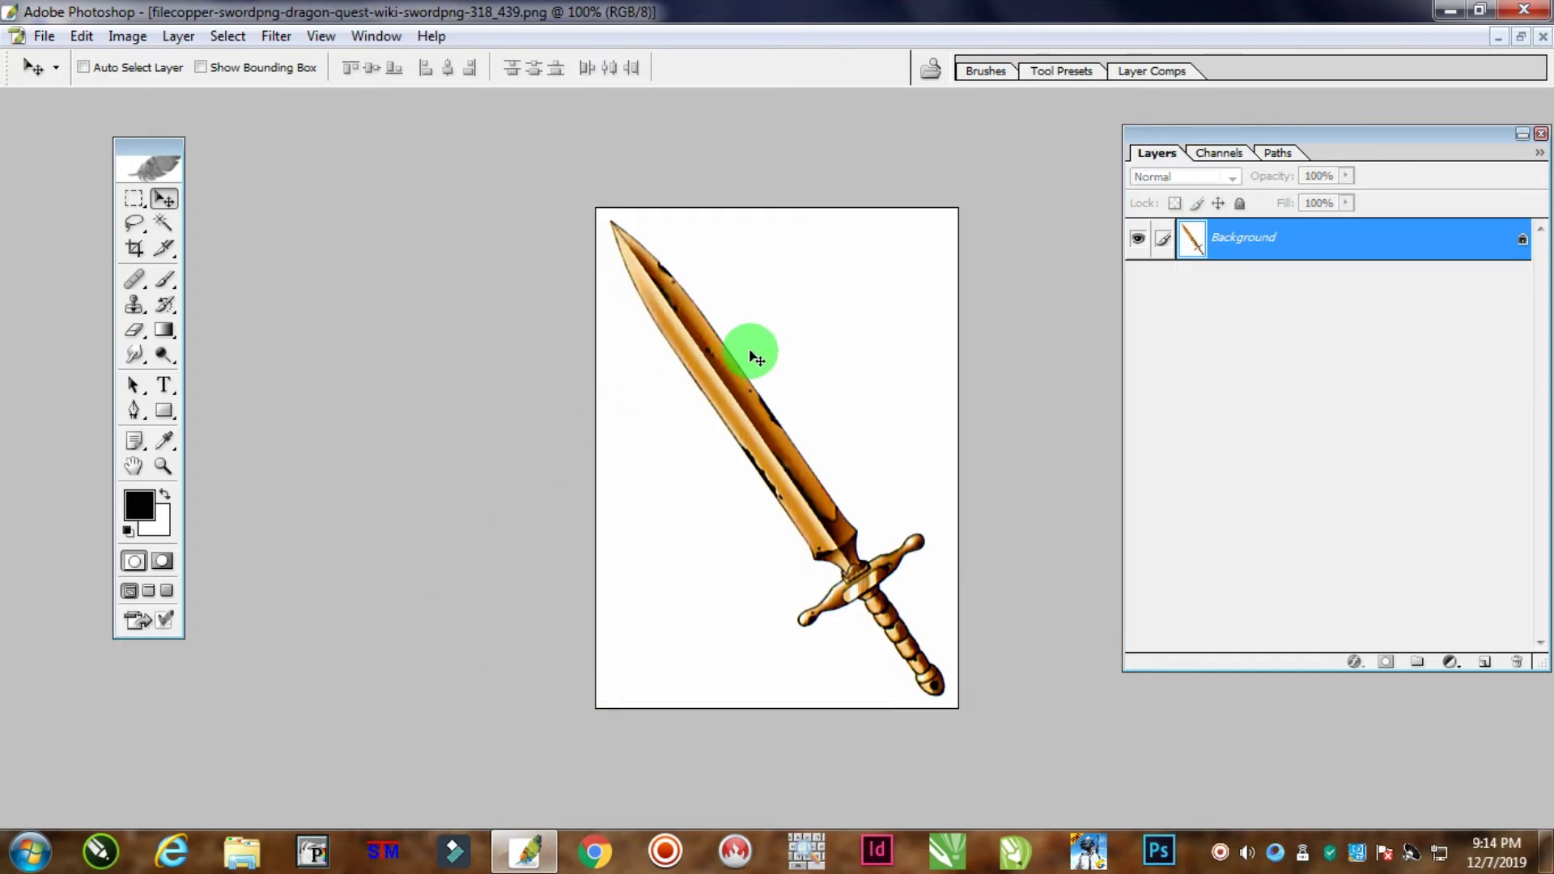
{"action": "left_click", "coordinate": [166, 226]}
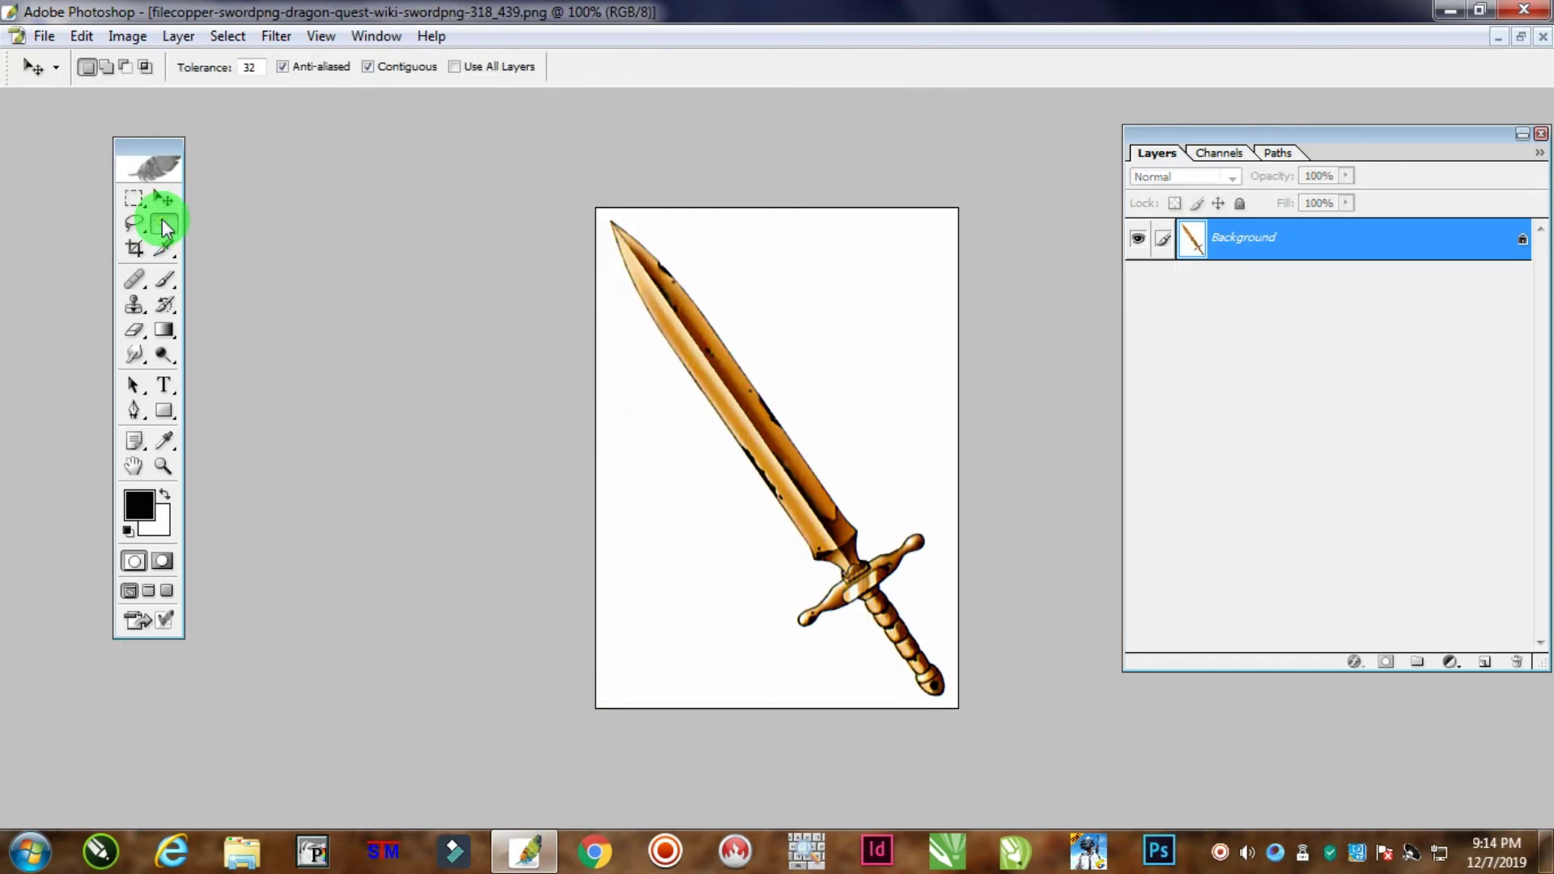
{"action": "left_click", "coordinate": [823, 256]}
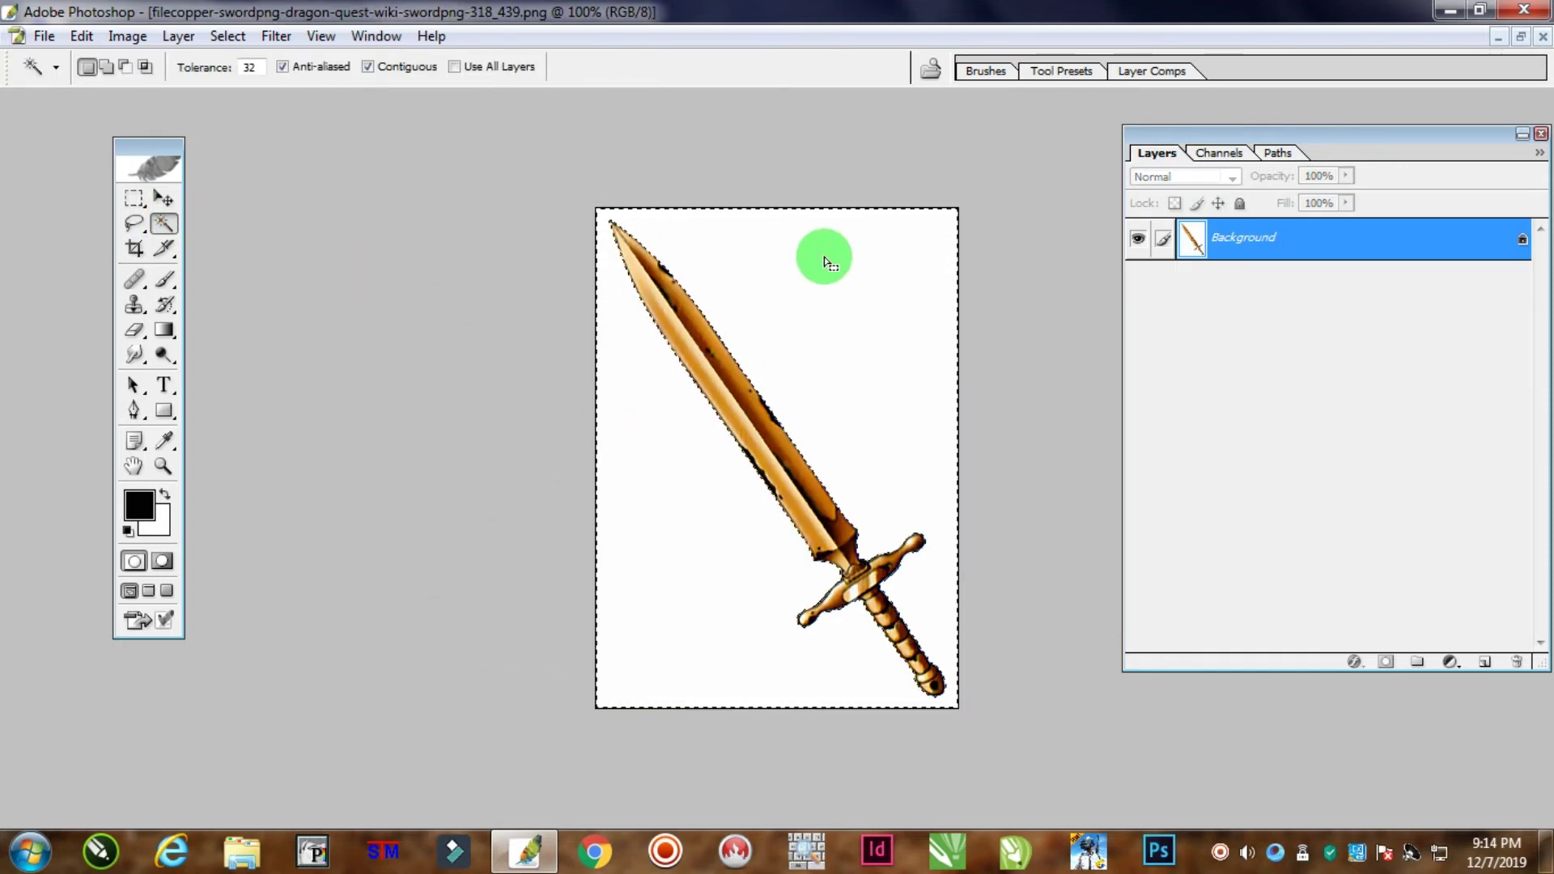
{"action": "left_click", "coordinate": [227, 36]}
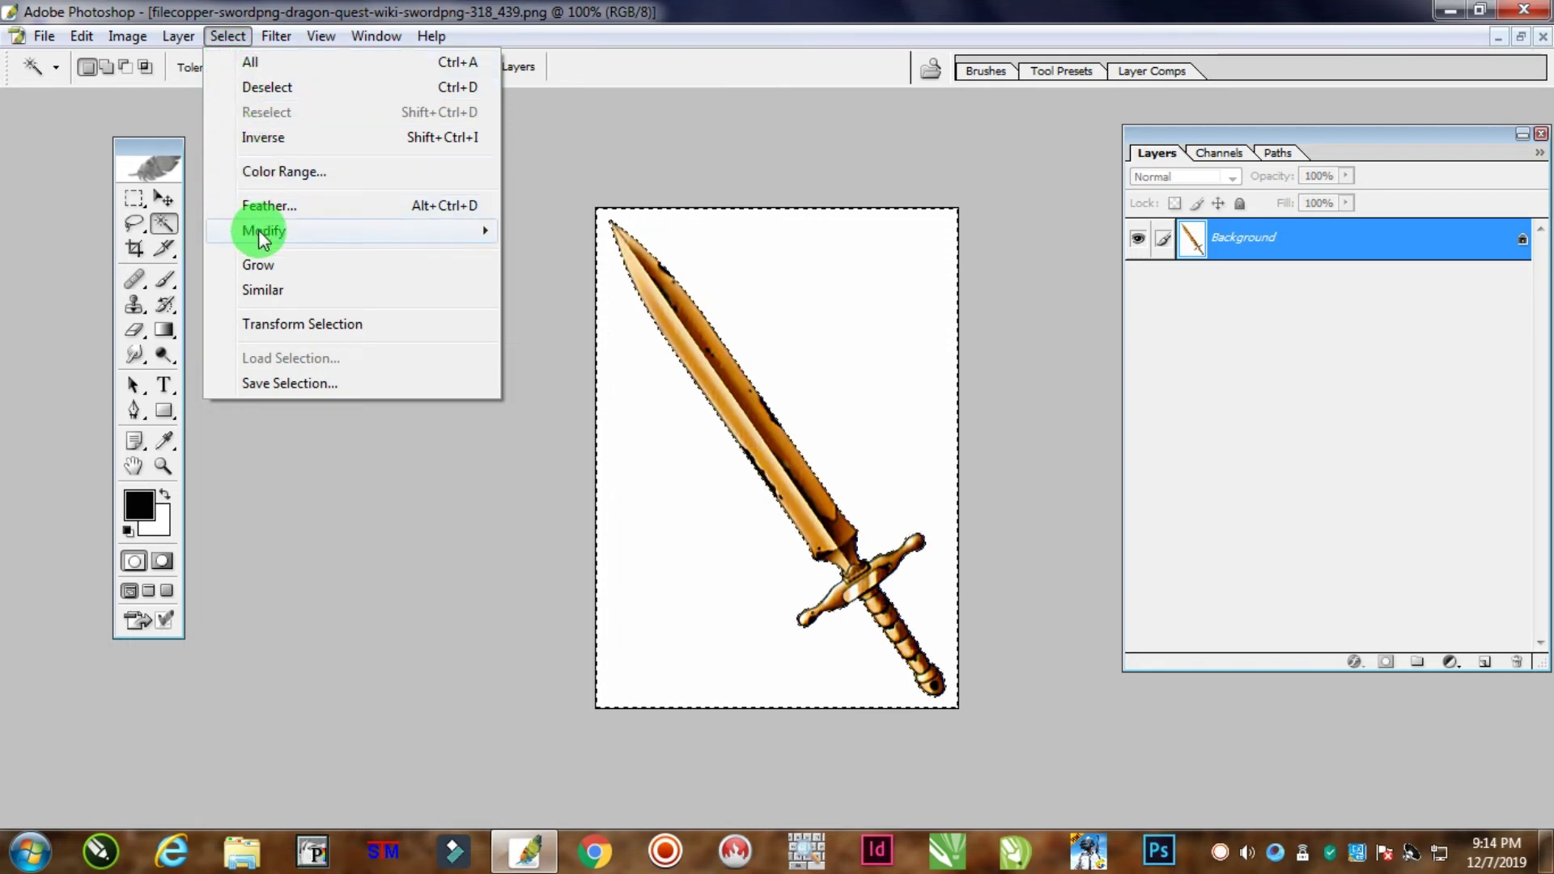
{"action": "left_click", "coordinate": [259, 137]}
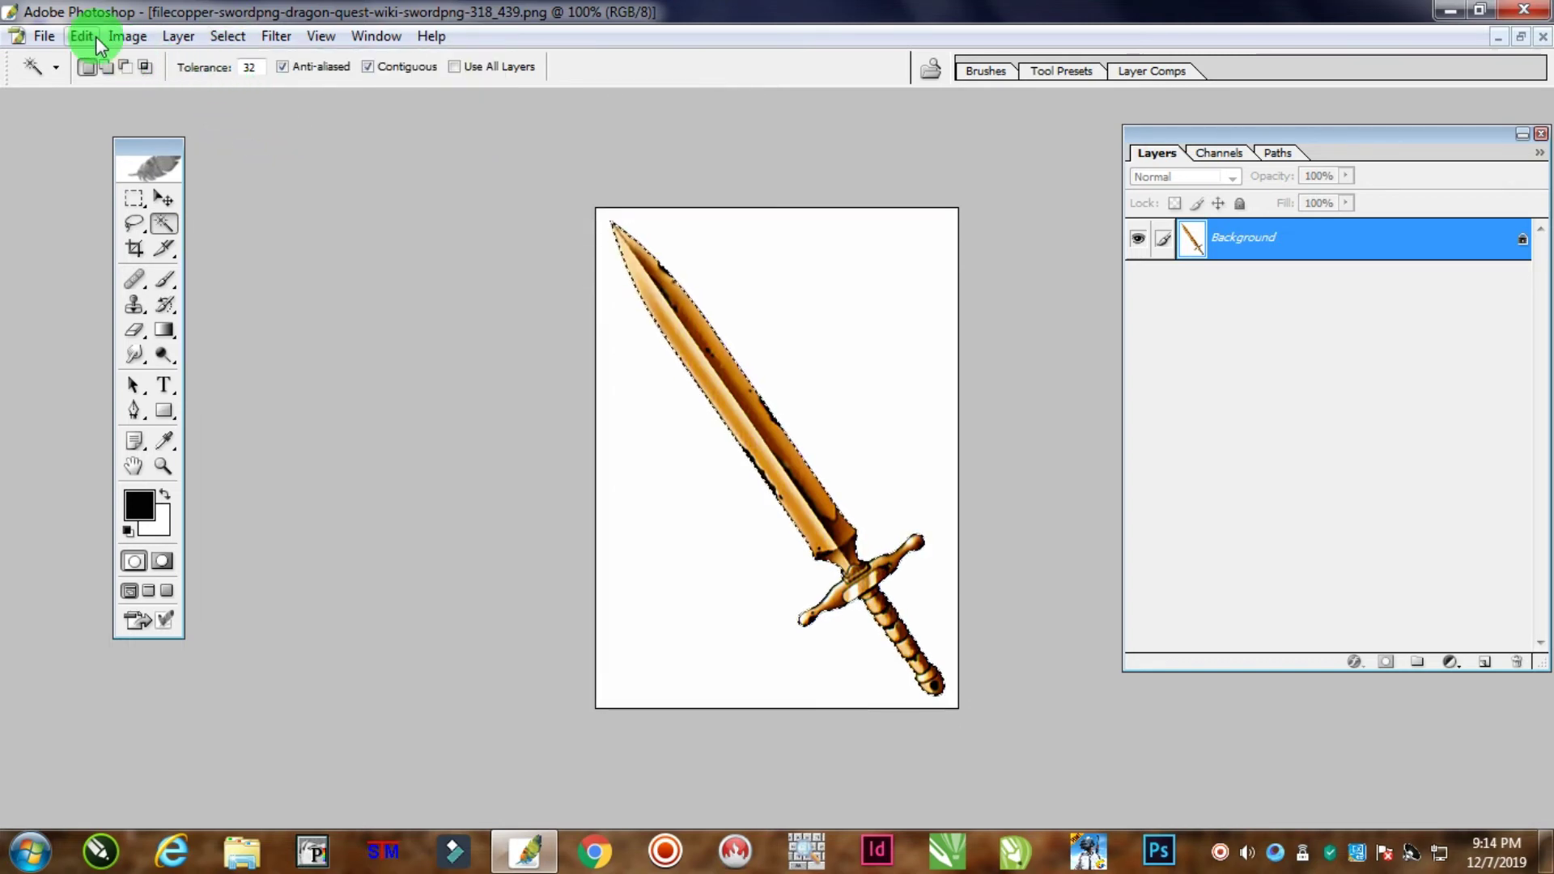
{"action": "left_click", "coordinate": [95, 36]}
{"action": "left_click", "coordinate": [119, 208]}
Return to the Untitled-1 poster and paste the copied sword above the SHARP lettering layer
{"action": "left_click", "coordinate": [376, 36]}
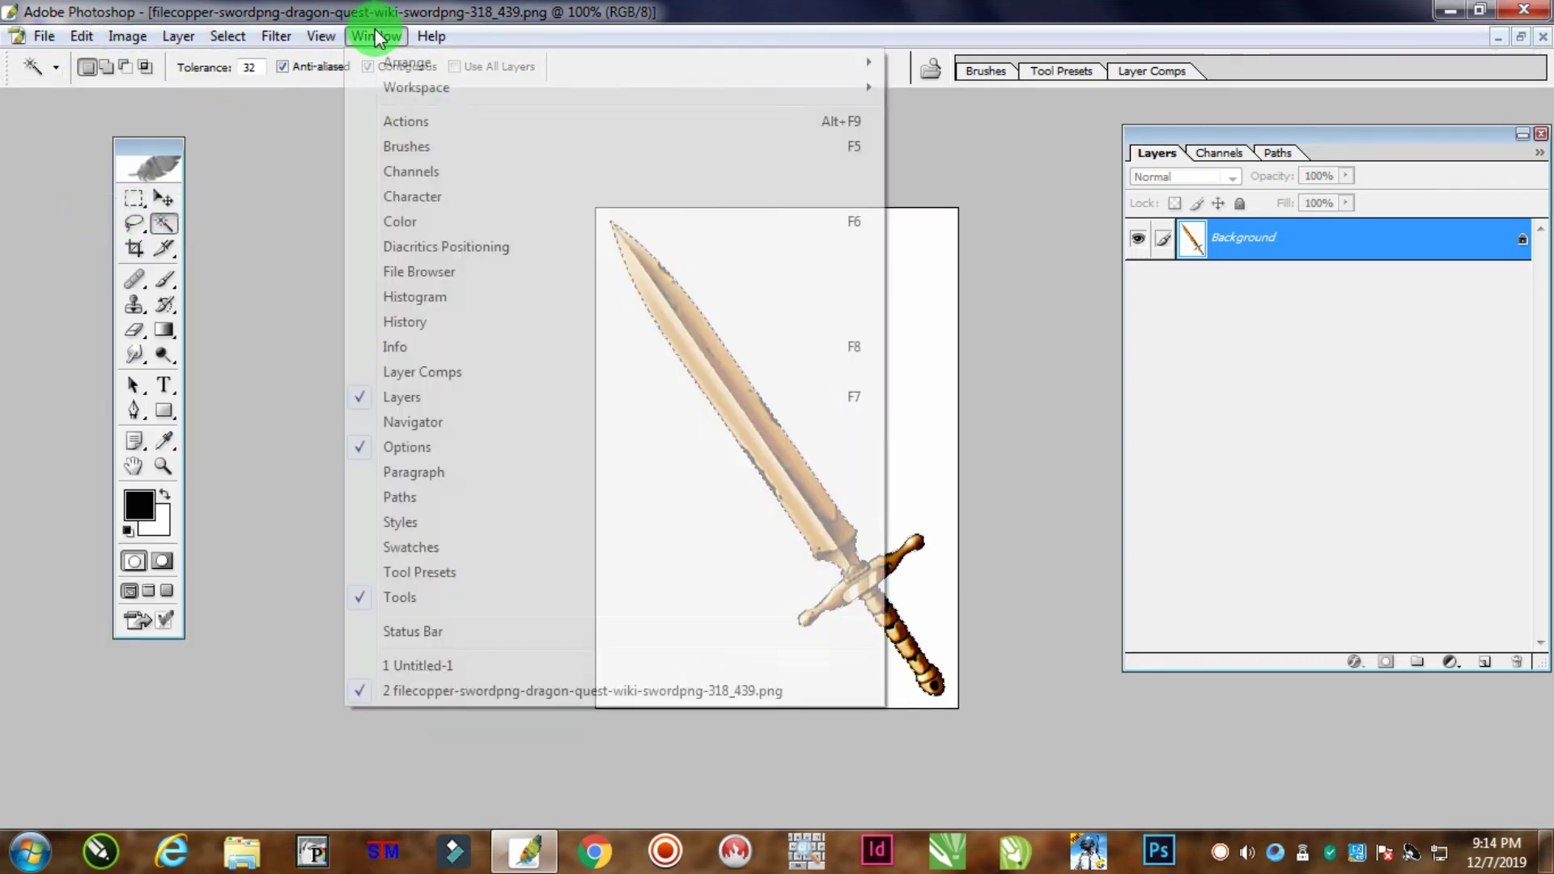
{"action": "left_click", "coordinate": [417, 665]}
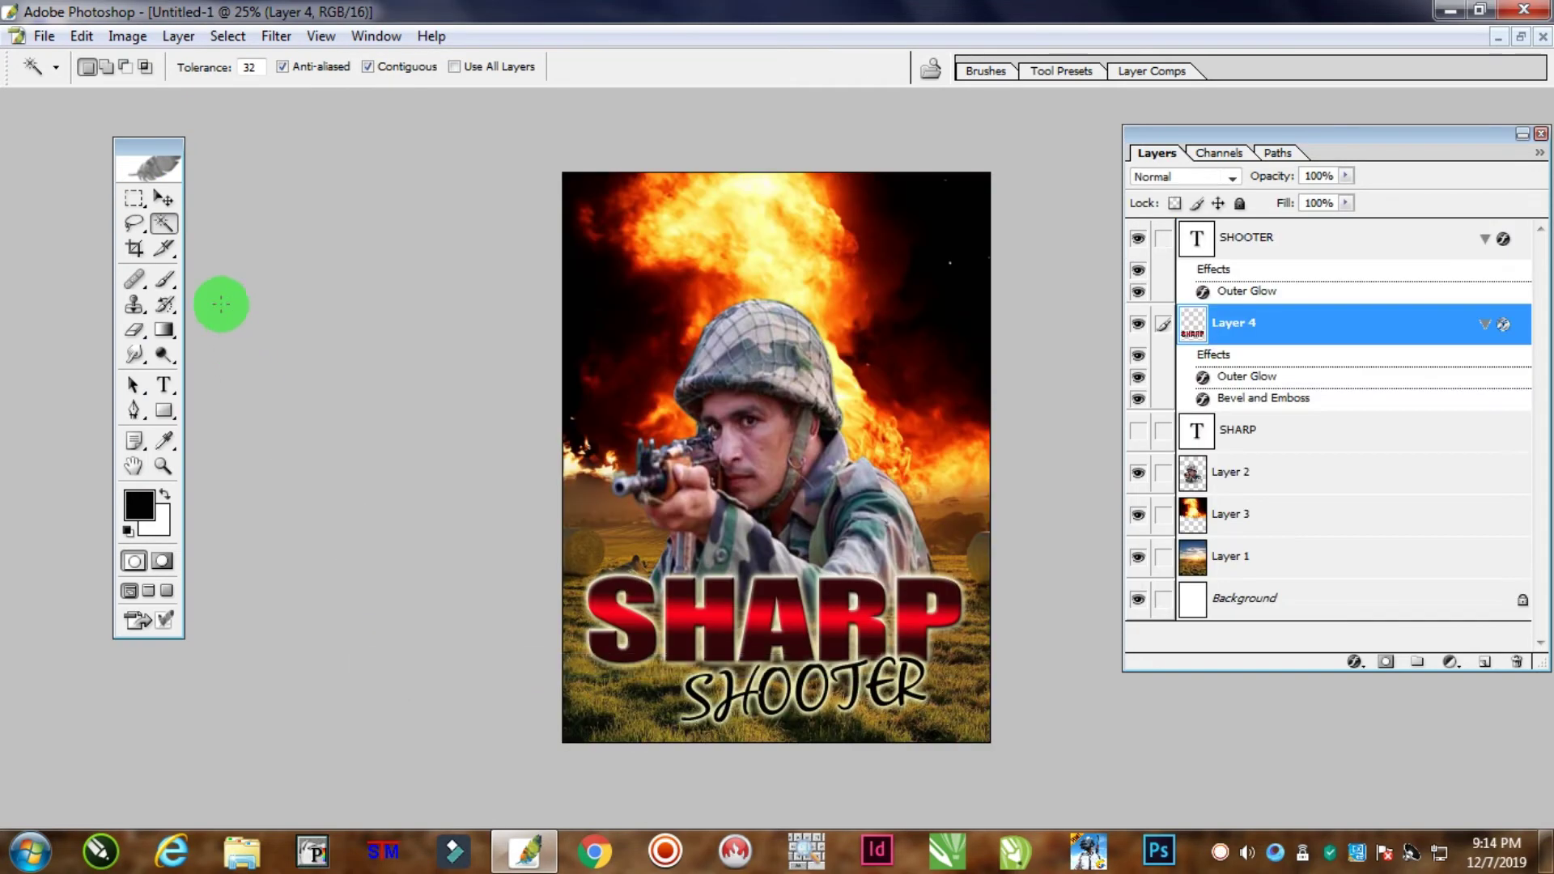
{"action": "left_click", "coordinate": [163, 202]}
{"action": "left_click", "coordinate": [82, 37]}
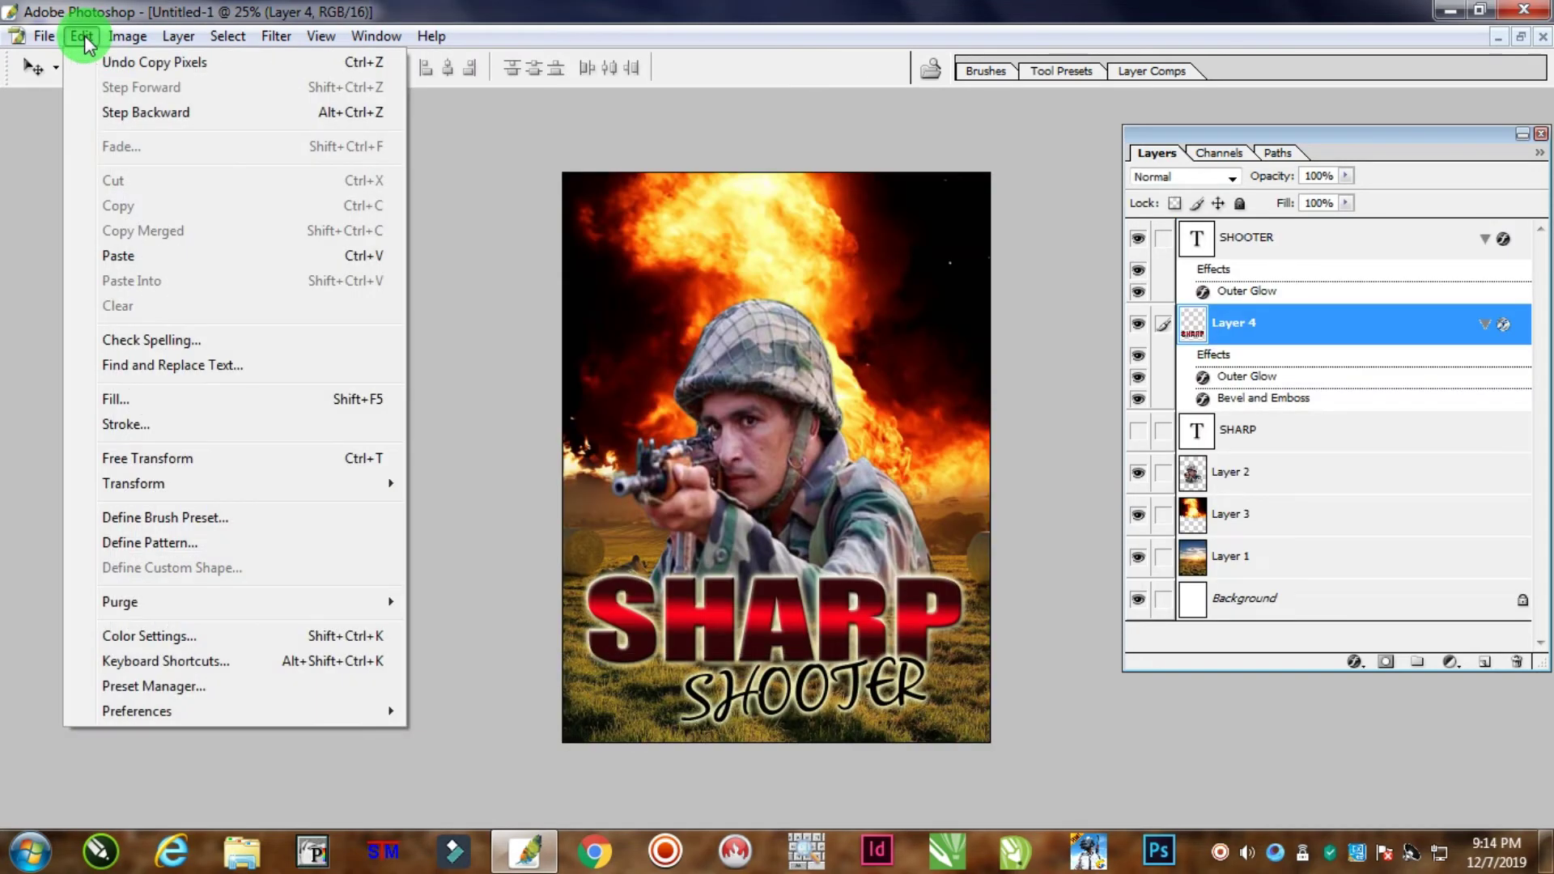
{"action": "left_click", "coordinate": [122, 255]}
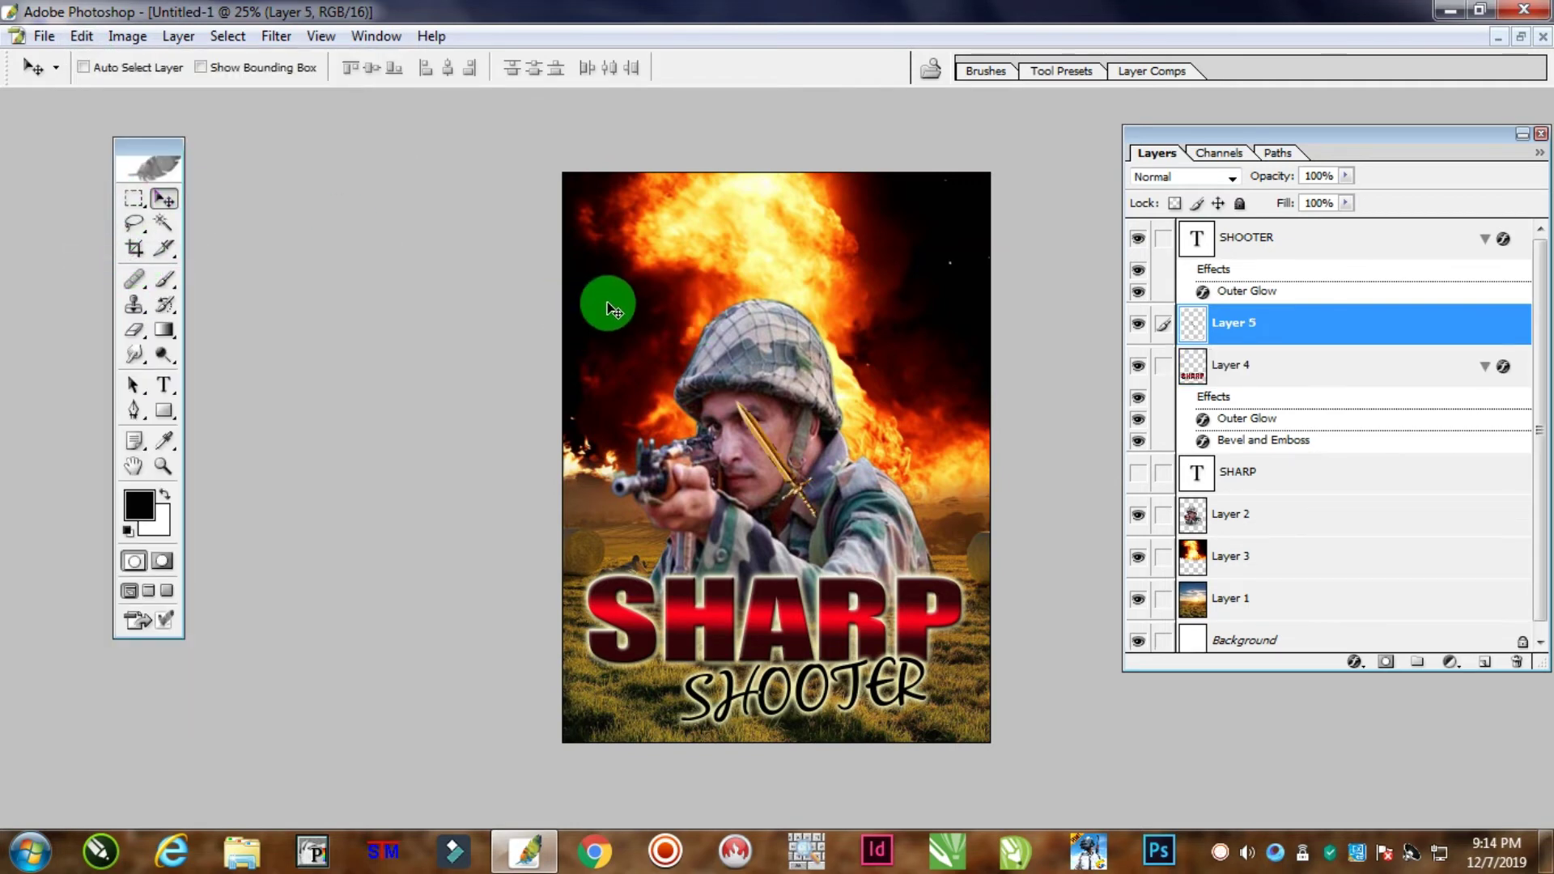
Enlarge the pasted sword to roughly half the poster's height and move it up over the fire beside the helmet
{"action": "key", "text": "ctrl+t"}
{"action": "left_click_drag", "start_coordinate": [827, 527], "coordinate": [981, 718]}
{"action": "key", "text": "Return"}
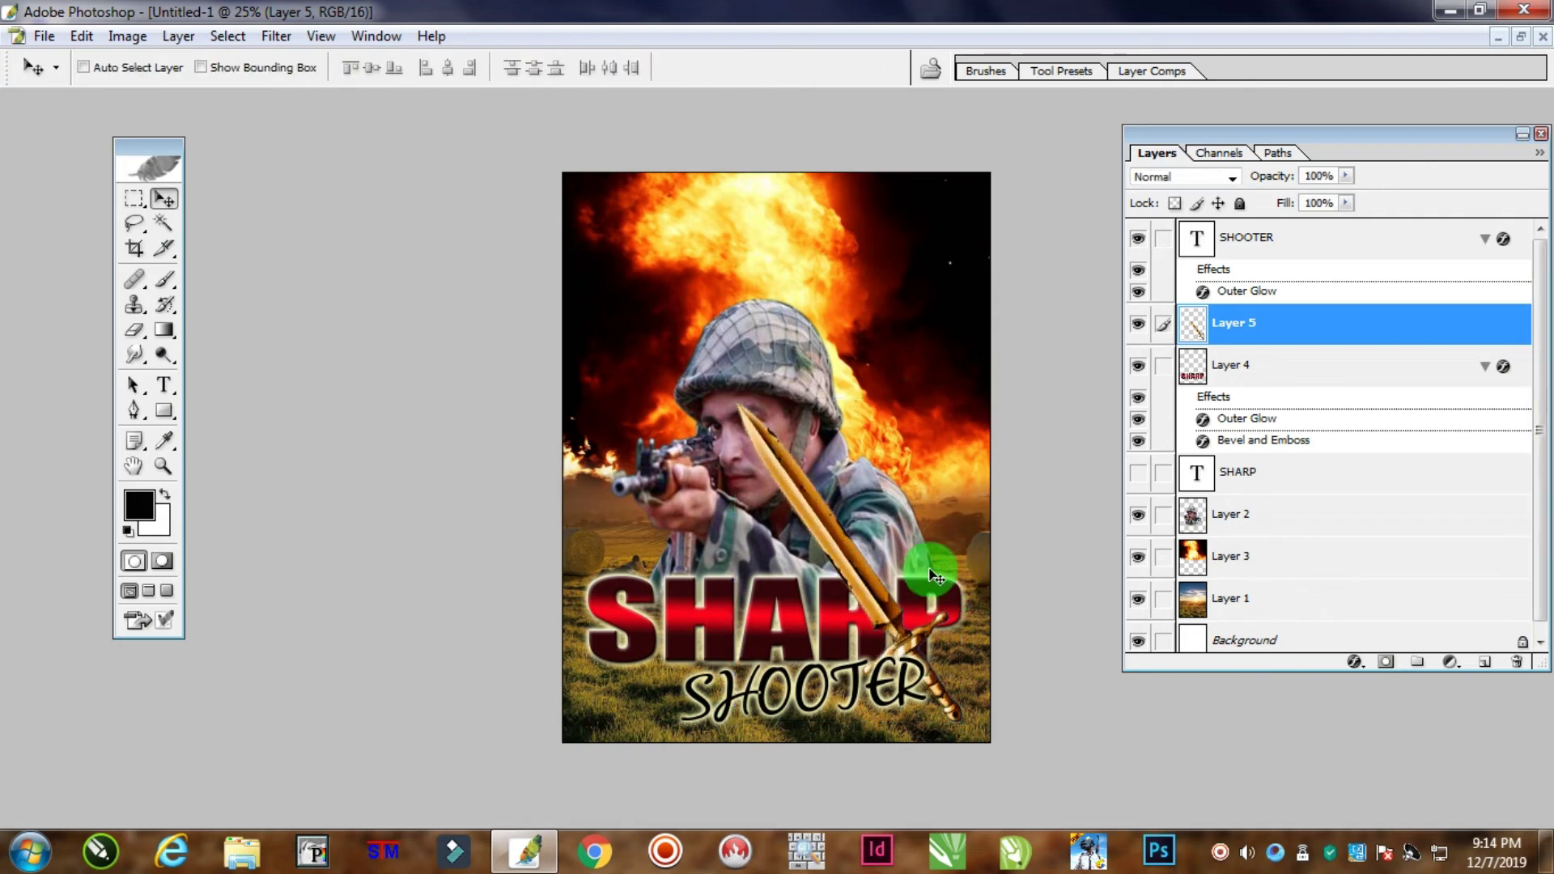
{"action": "left_click_drag", "start_coordinate": [850, 531], "coordinate": [827, 298]}
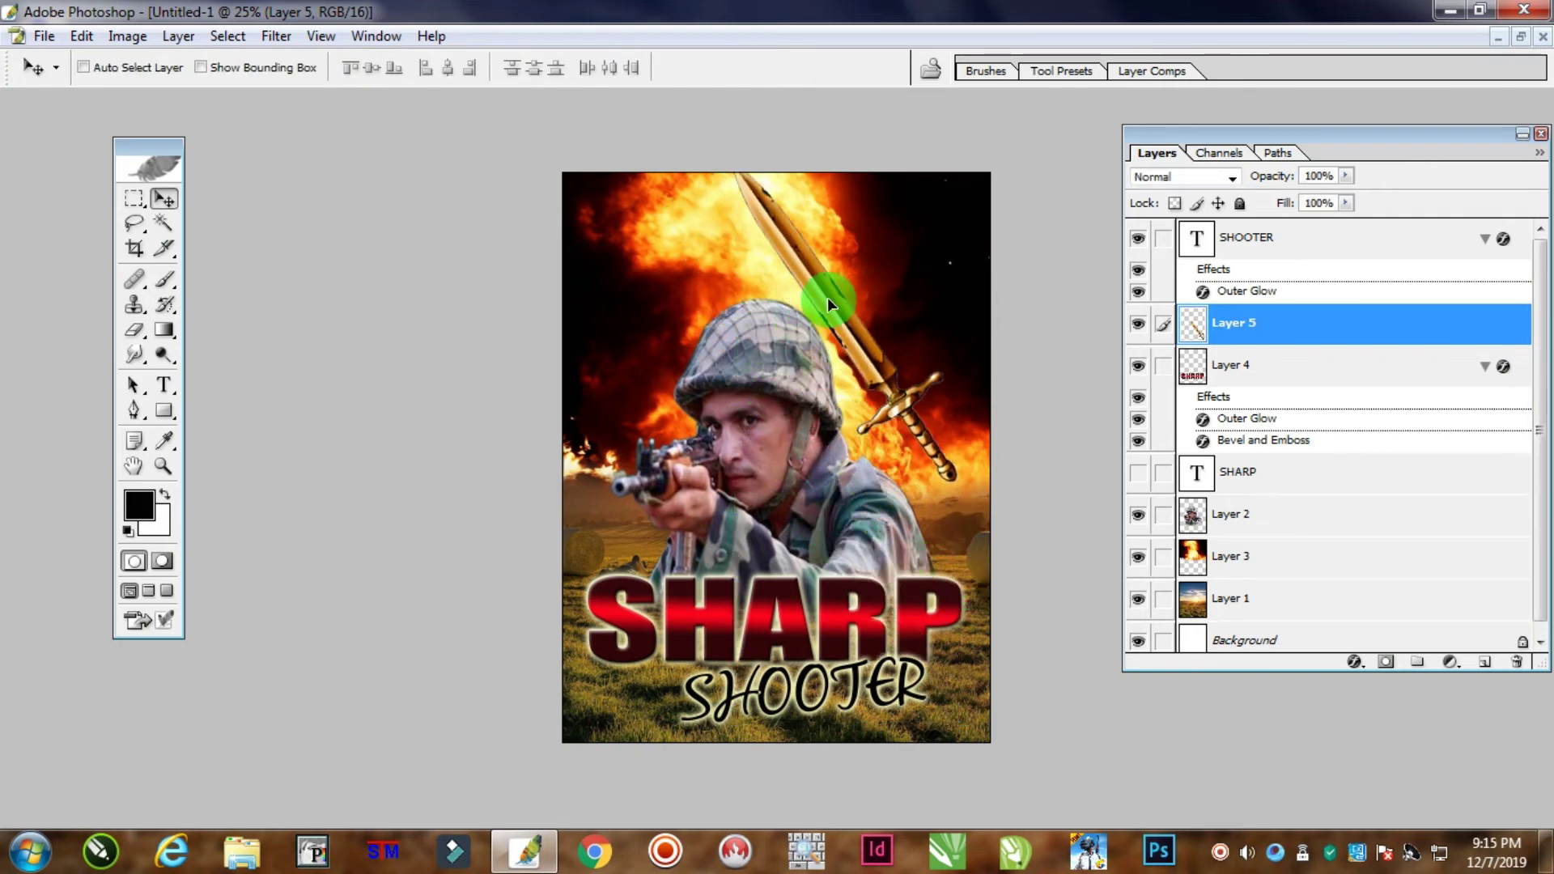
Duplicate the sword layer with the default name and move the copy down over the soldier
{"action": "right_click", "coordinate": [1260, 320]}
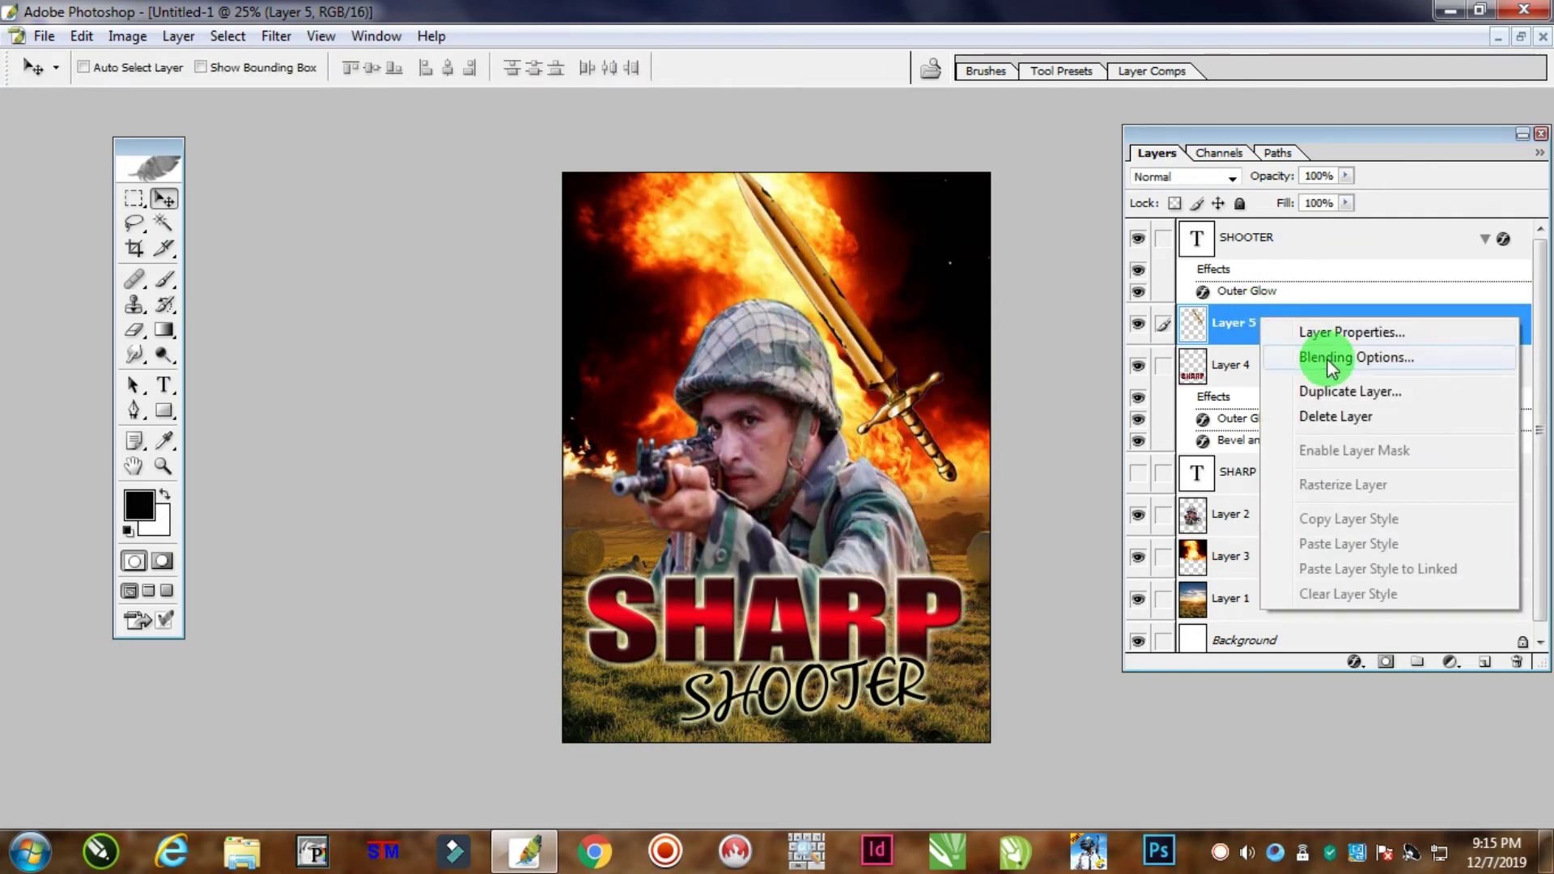
{"action": "left_click", "coordinate": [1331, 392]}
{"action": "left_click", "coordinate": [967, 370]}
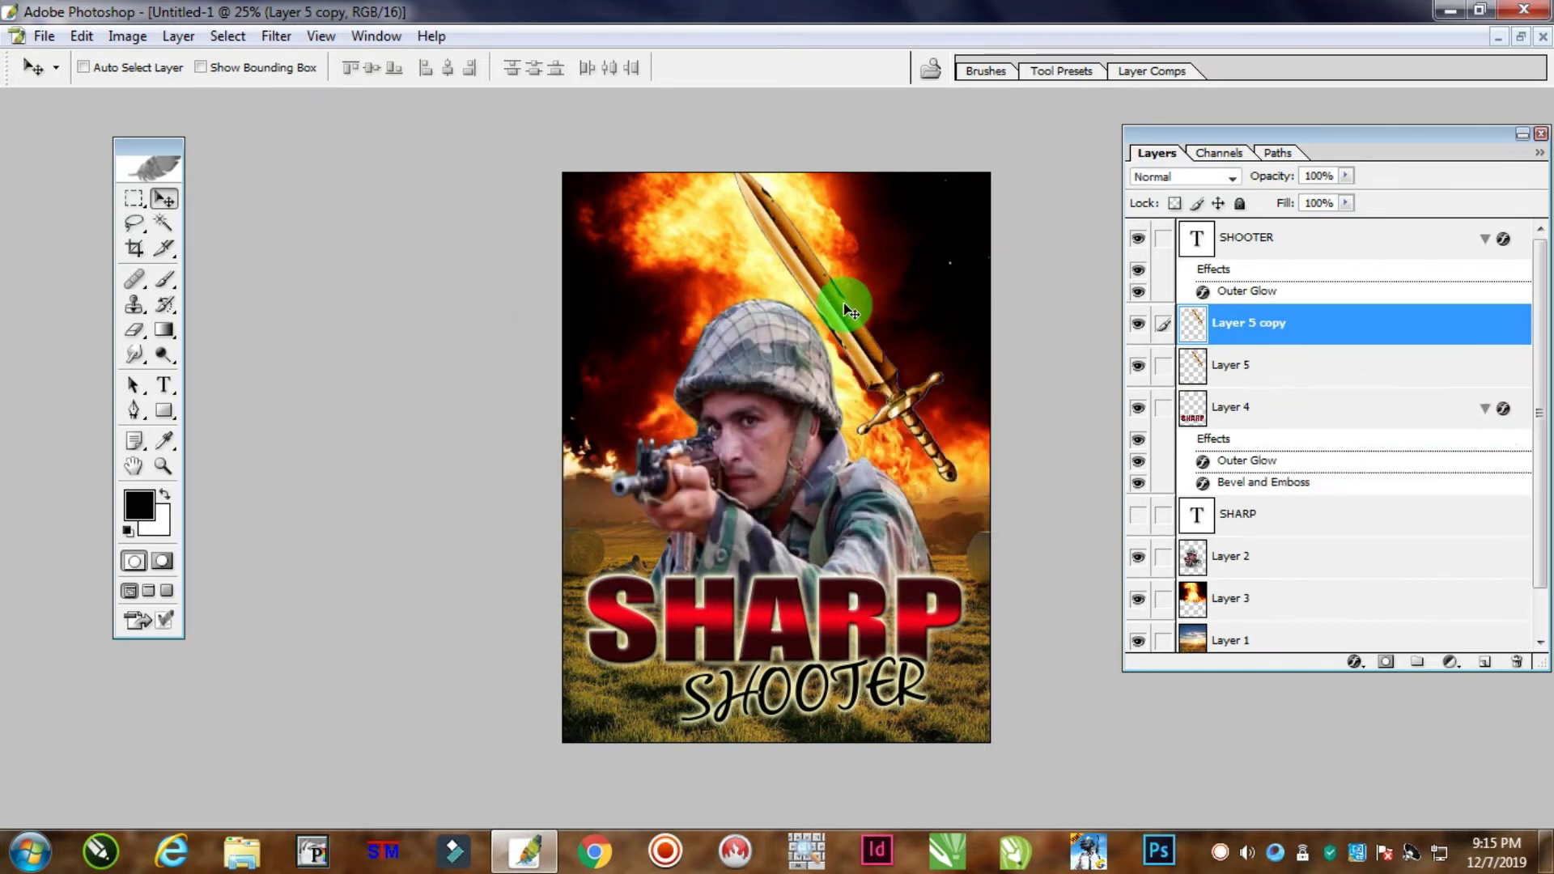
{"action": "left_click_drag", "start_coordinate": [843, 302], "coordinate": [890, 458]}
Rotate the sword copy by -55.8° so that it lies horizontally, and move it down across the SHARP title
{"action": "key", "text": "ctrl+t"}
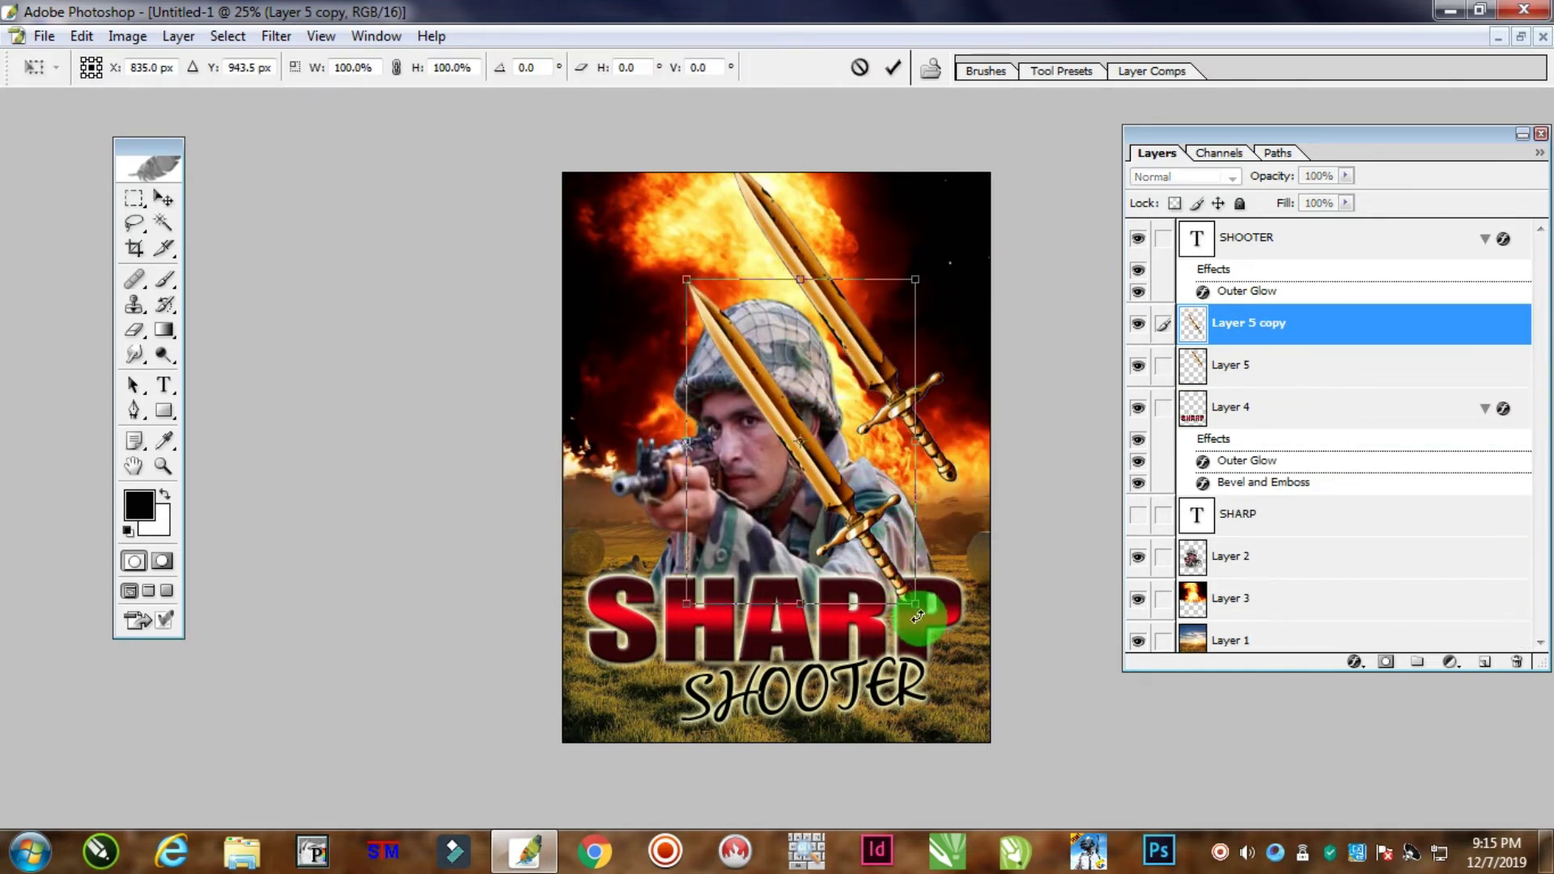
{"action": "left_click_drag", "start_coordinate": [923, 621], "coordinate": [1019, 448]}
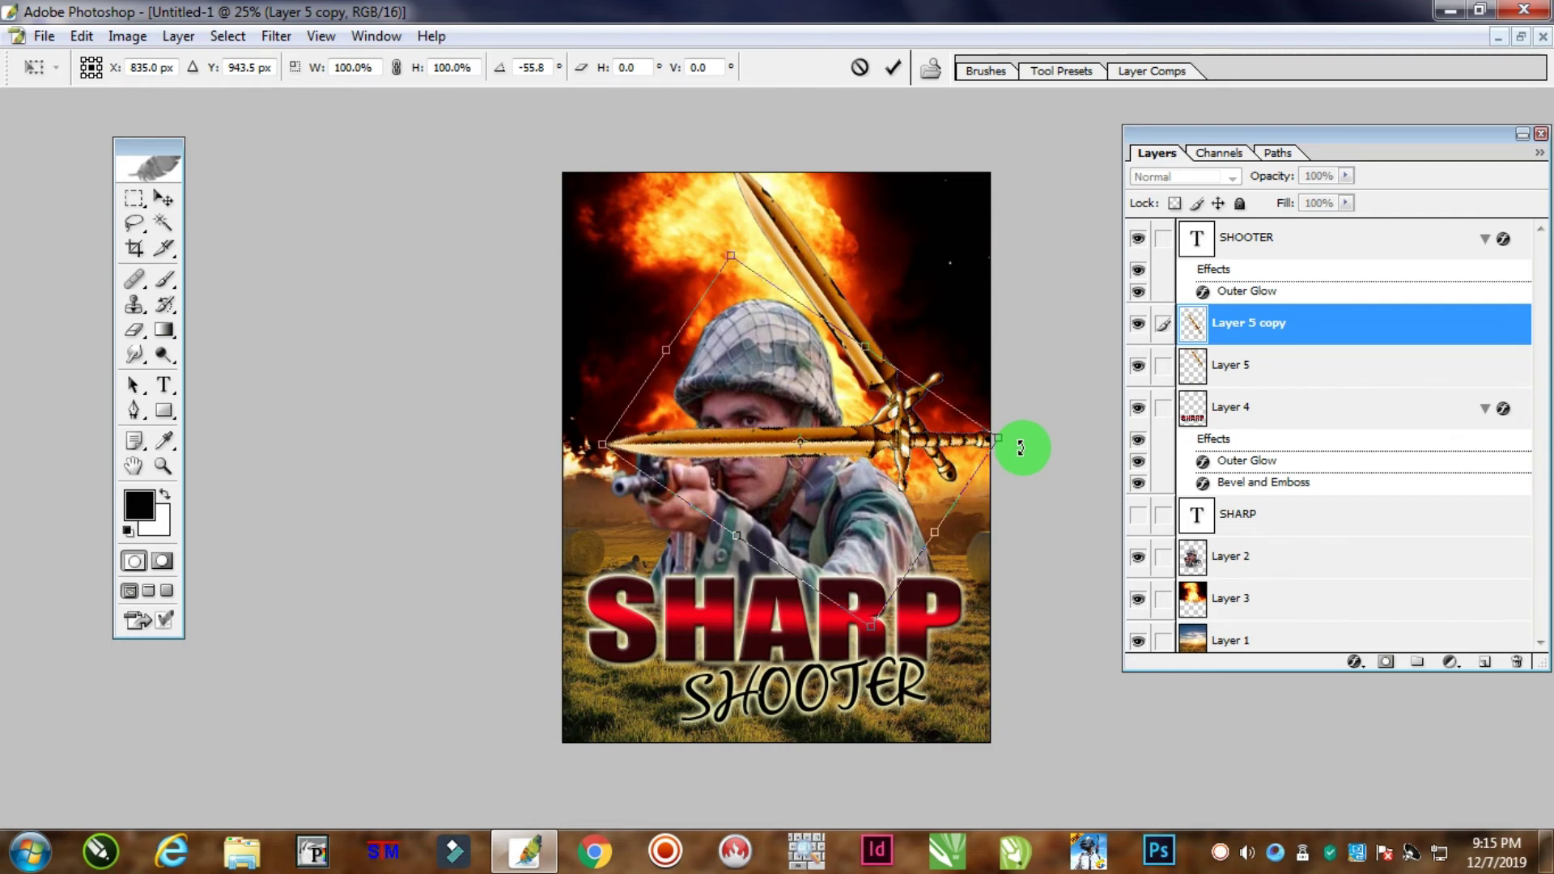
{"action": "key", "text": "Return"}
{"action": "left_click_drag", "start_coordinate": [833, 434], "coordinate": [790, 615]}
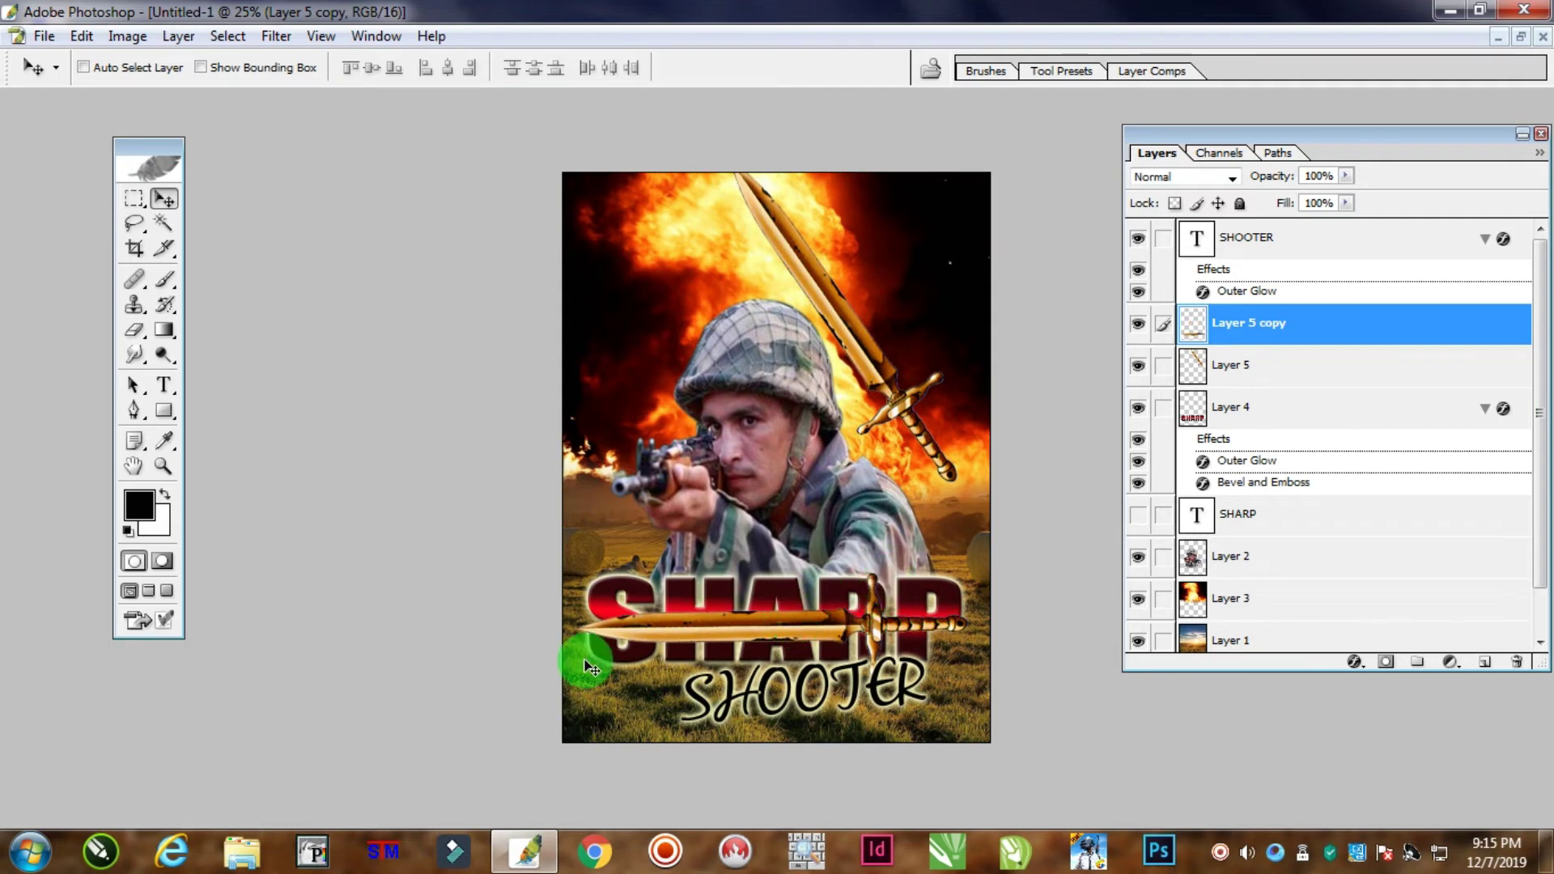
Narrow the horizontal sword to about 90% width and nudge it up so that it fits within the SHARP lettering
{"action": "key", "text": "ctrl+t"}
{"action": "mouse_move", "coordinate": [568, 628]}
{"action": "left_mouse_down"}
{"action": "mouse_move", "coordinate": [599, 637]}
{"action": "mouse_move", "coordinate": [590, 624]}
{"action": "left_mouse_up"}
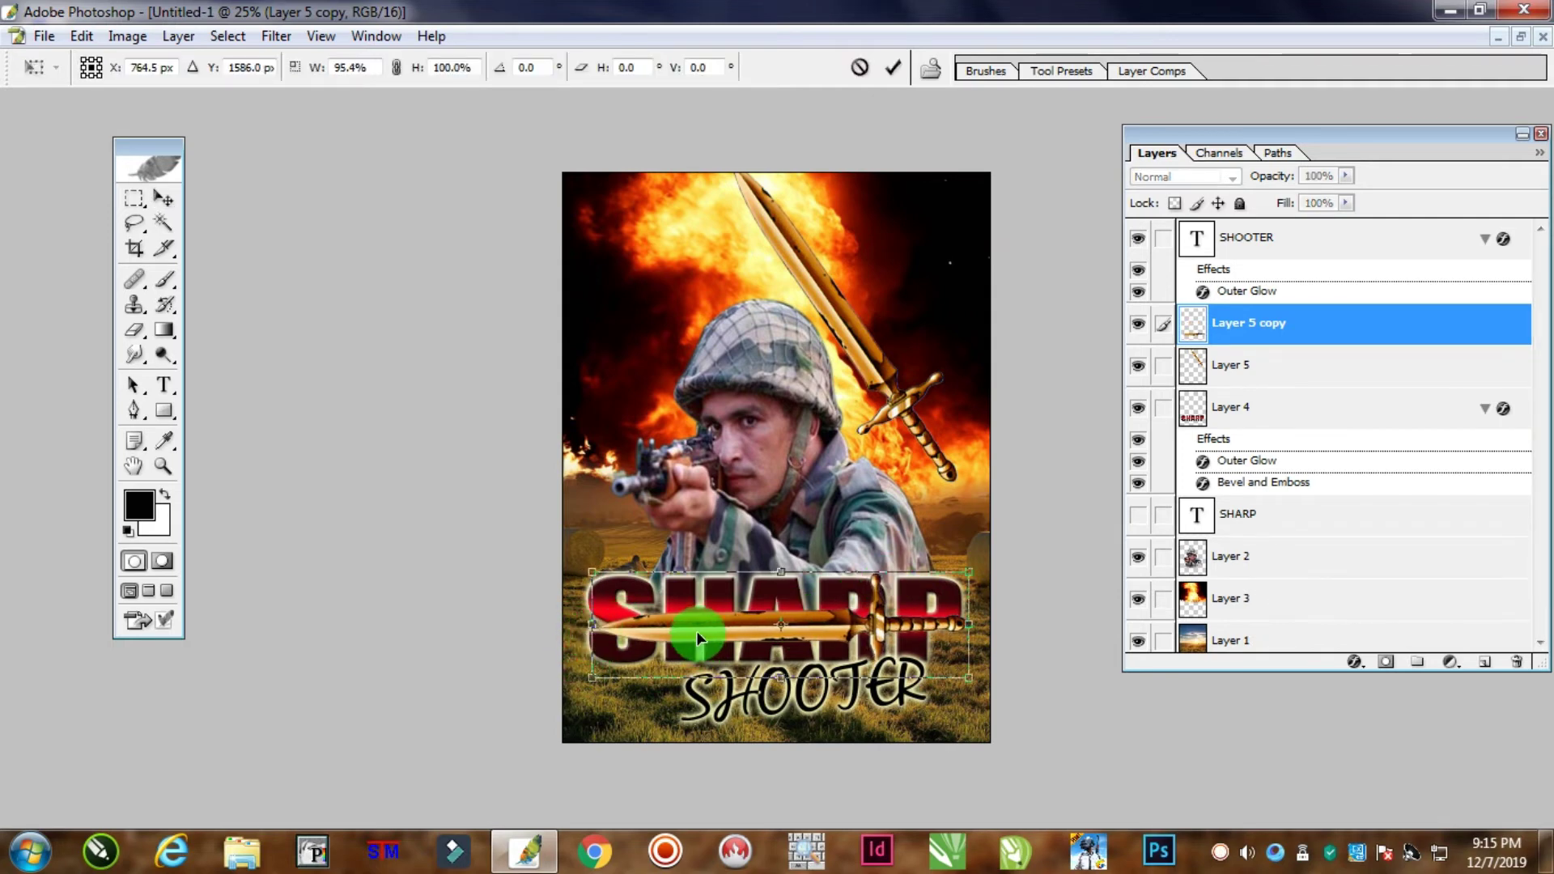
{"action": "left_click_drag", "start_coordinate": [696, 629], "coordinate": [693, 623]}
{"action": "mouse_move", "coordinate": [589, 623]}
{"action": "left_mouse_down"}
{"action": "mouse_move", "coordinate": [572, 628]}
{"action": "mouse_move", "coordinate": [608, 627]}
{"action": "left_mouse_up"}
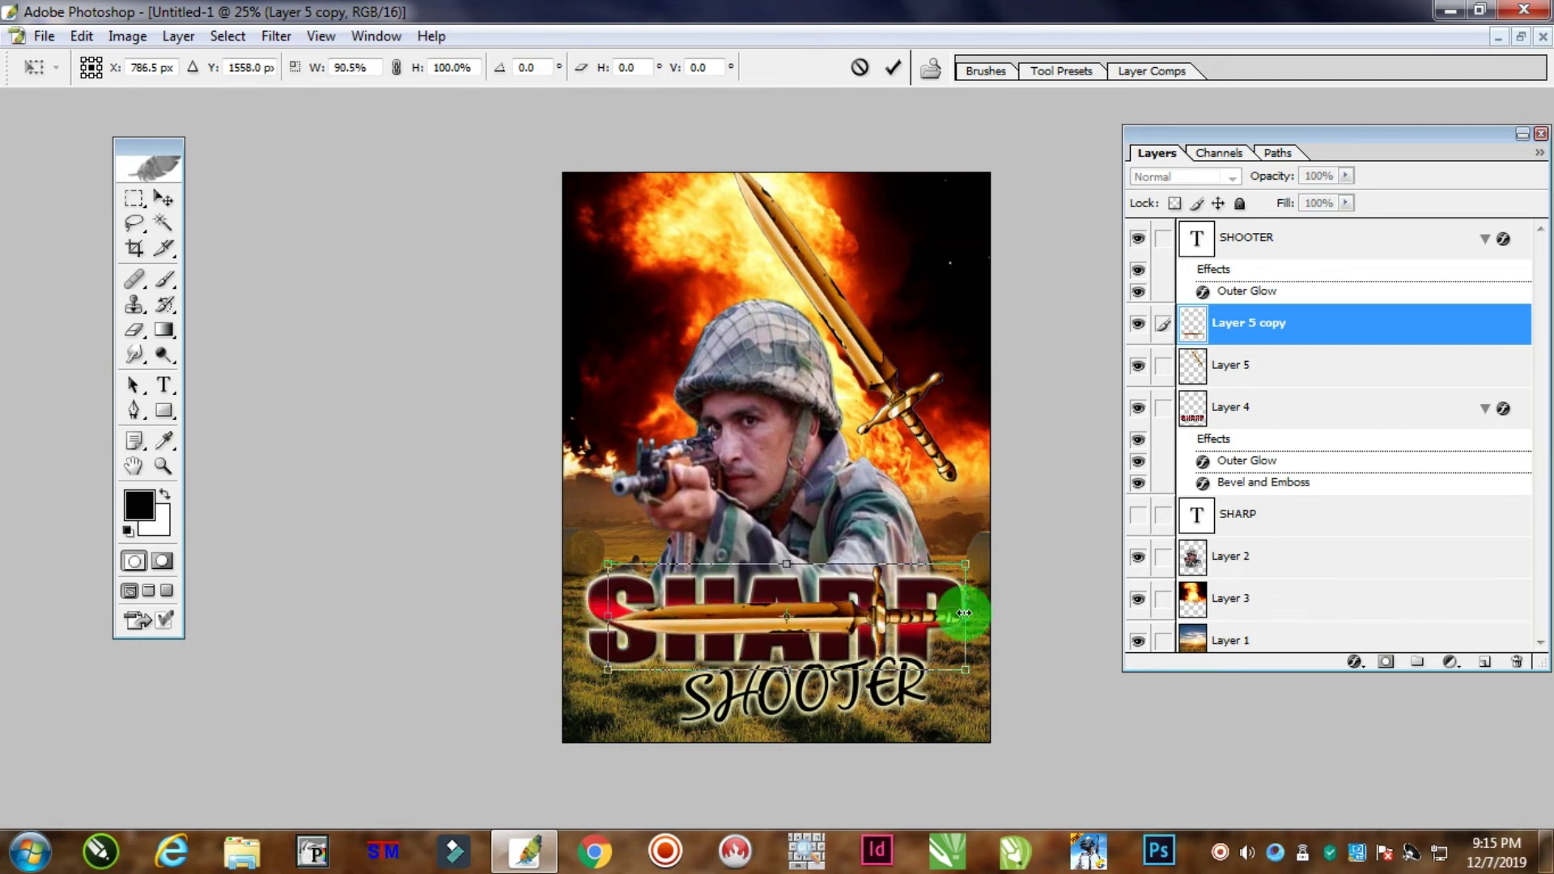
{"action": "left_click_drag", "start_coordinate": [961, 613], "coordinate": [956, 614]}
{"action": "key", "text": "Return"}
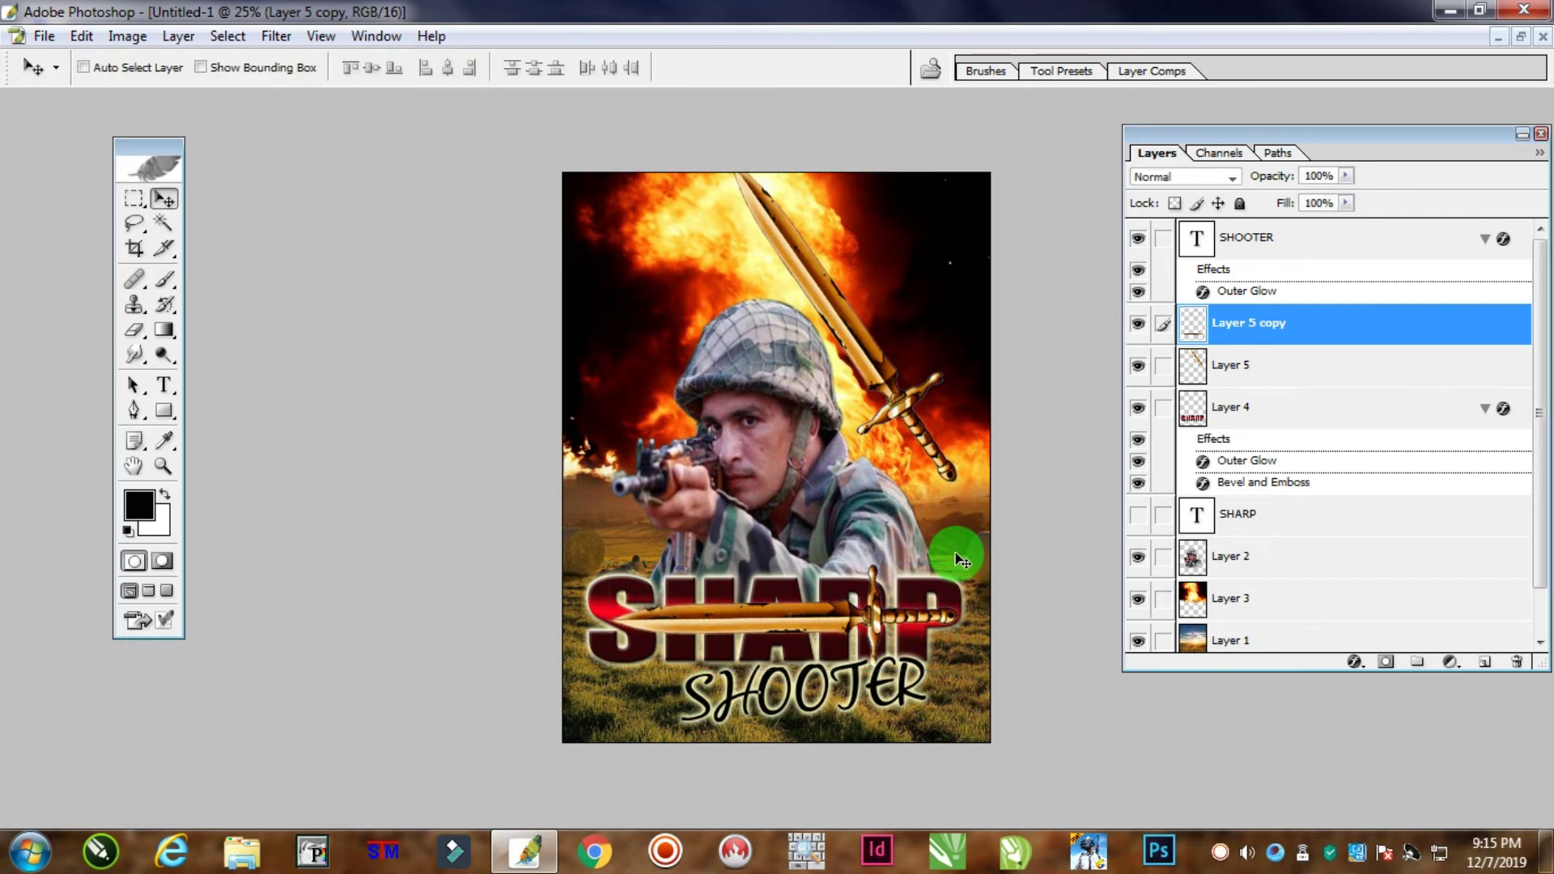
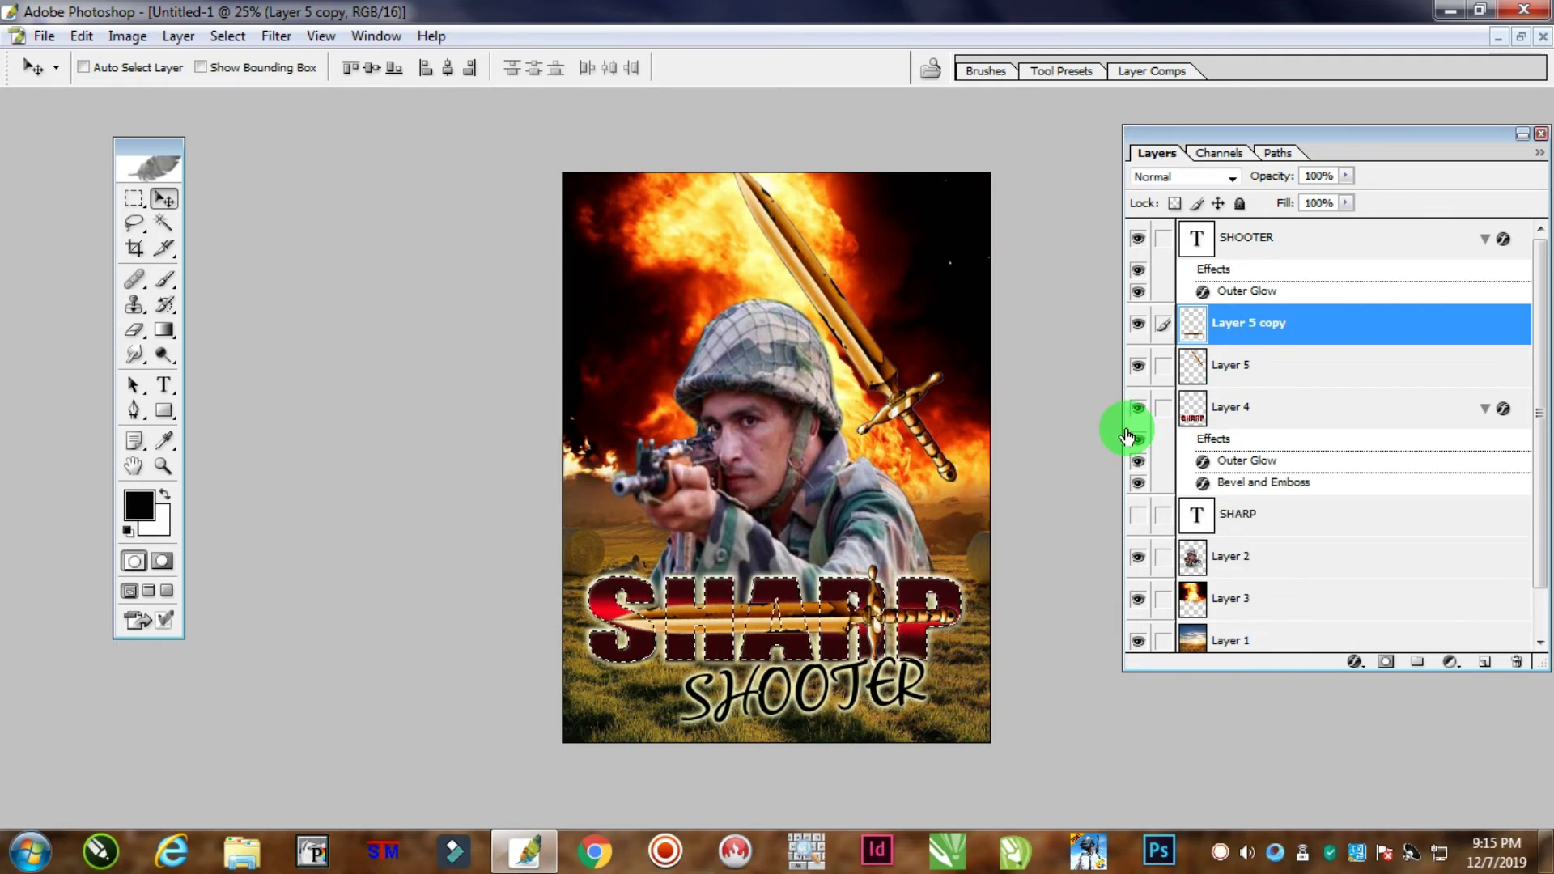
{"action": "left_click", "coordinate": [1244, 413]}
{"action": "key", "text": "ctrl+plus"}
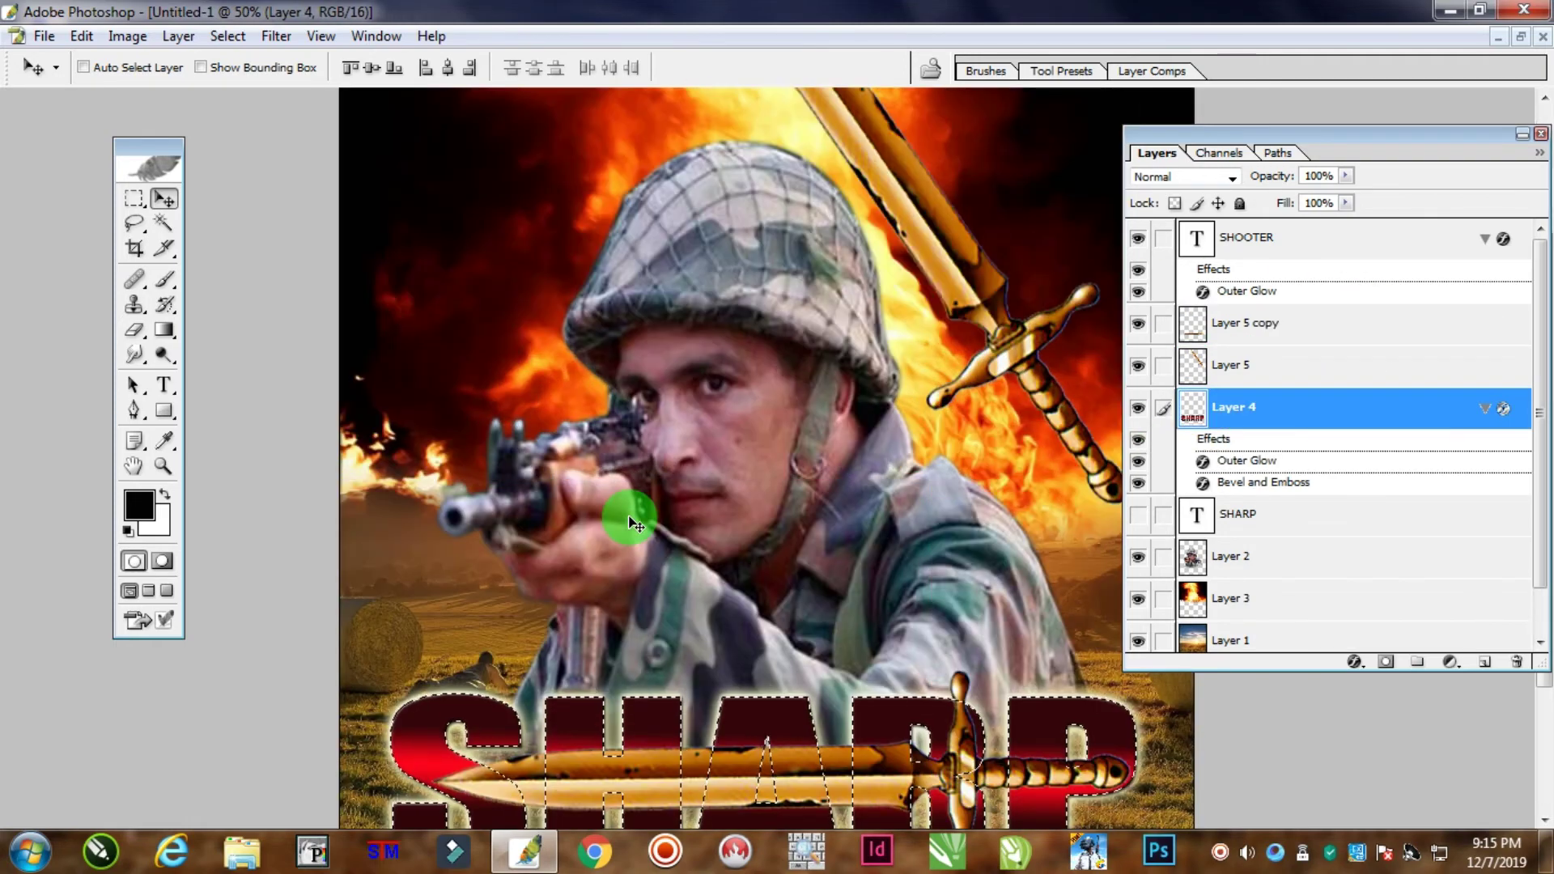
{"action": "scroll", "coordinate": [475, 361], "scroll_direction": "down", "scroll_amount": 3}
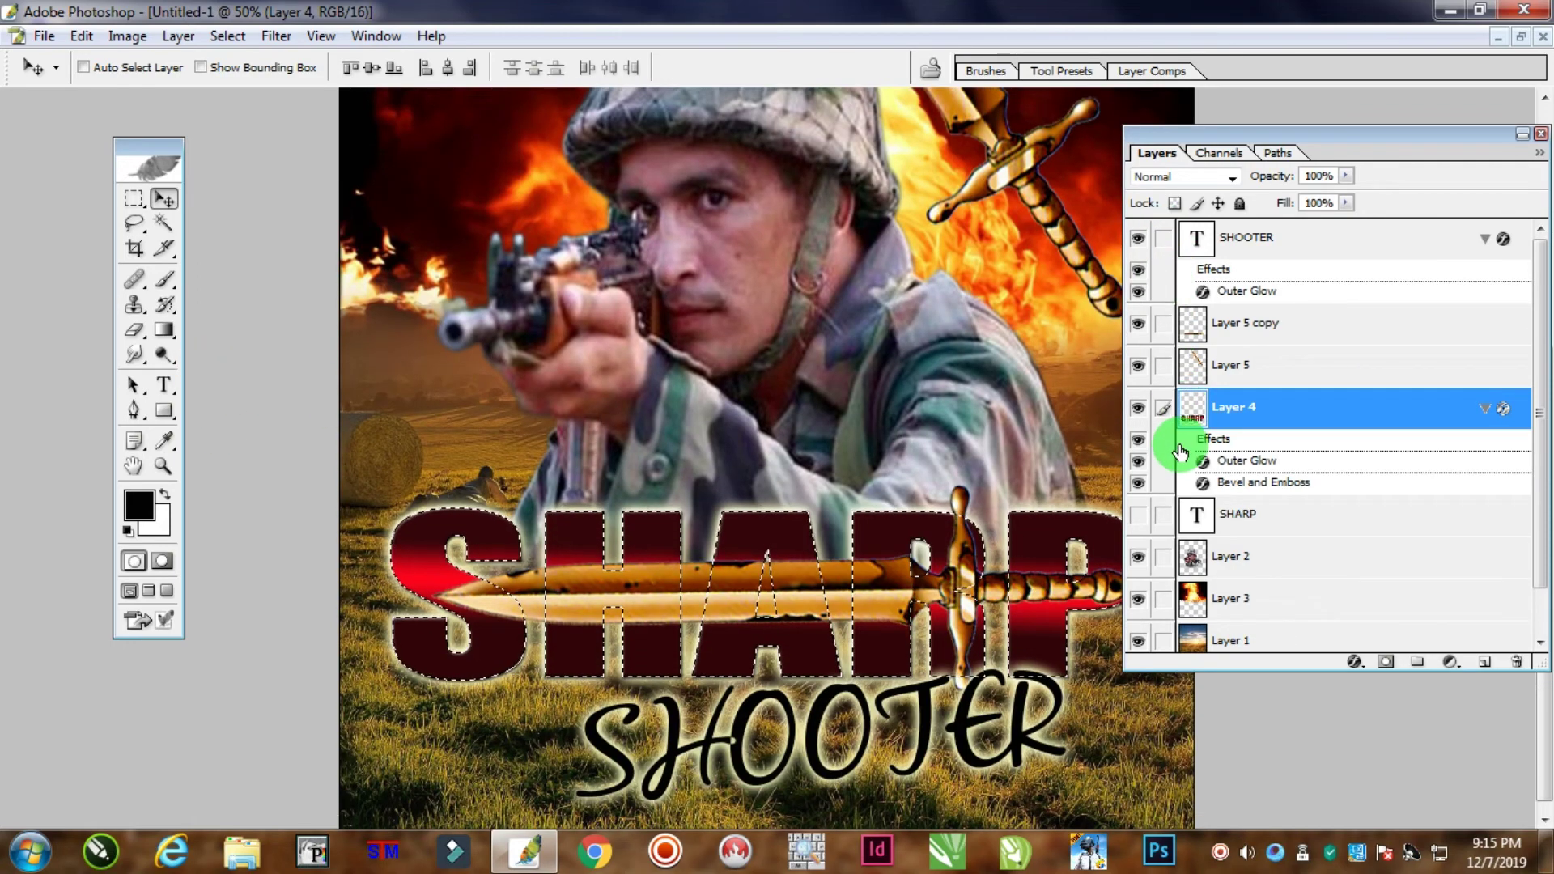
{"action": "left_click", "coordinate": [1210, 368]}
{"action": "left_click", "coordinate": [1214, 406]}
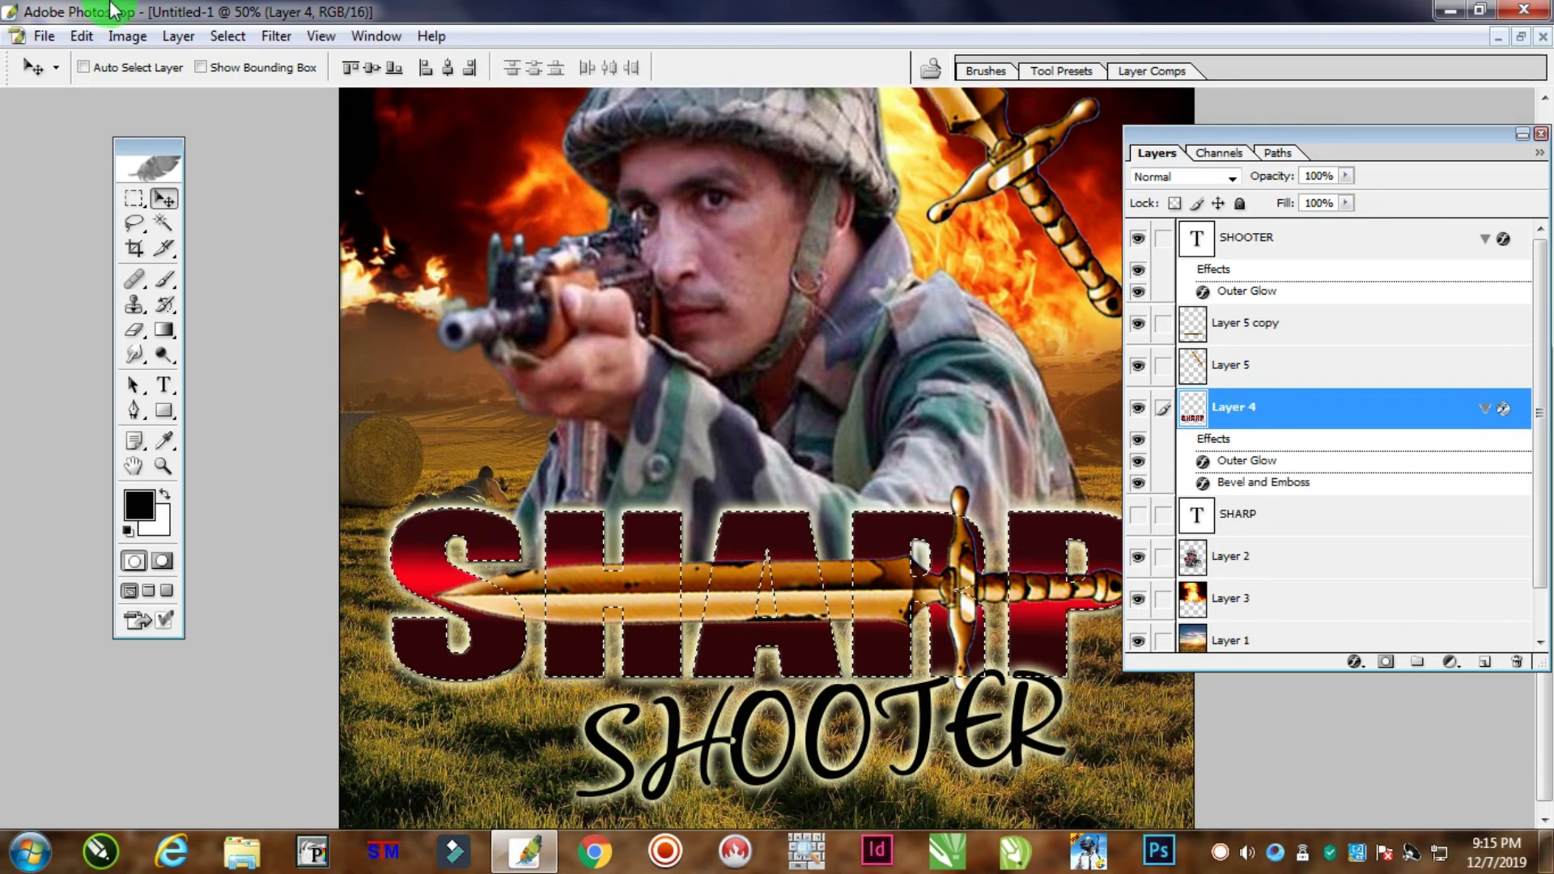
{"action": "left_click", "coordinate": [221, 41]}
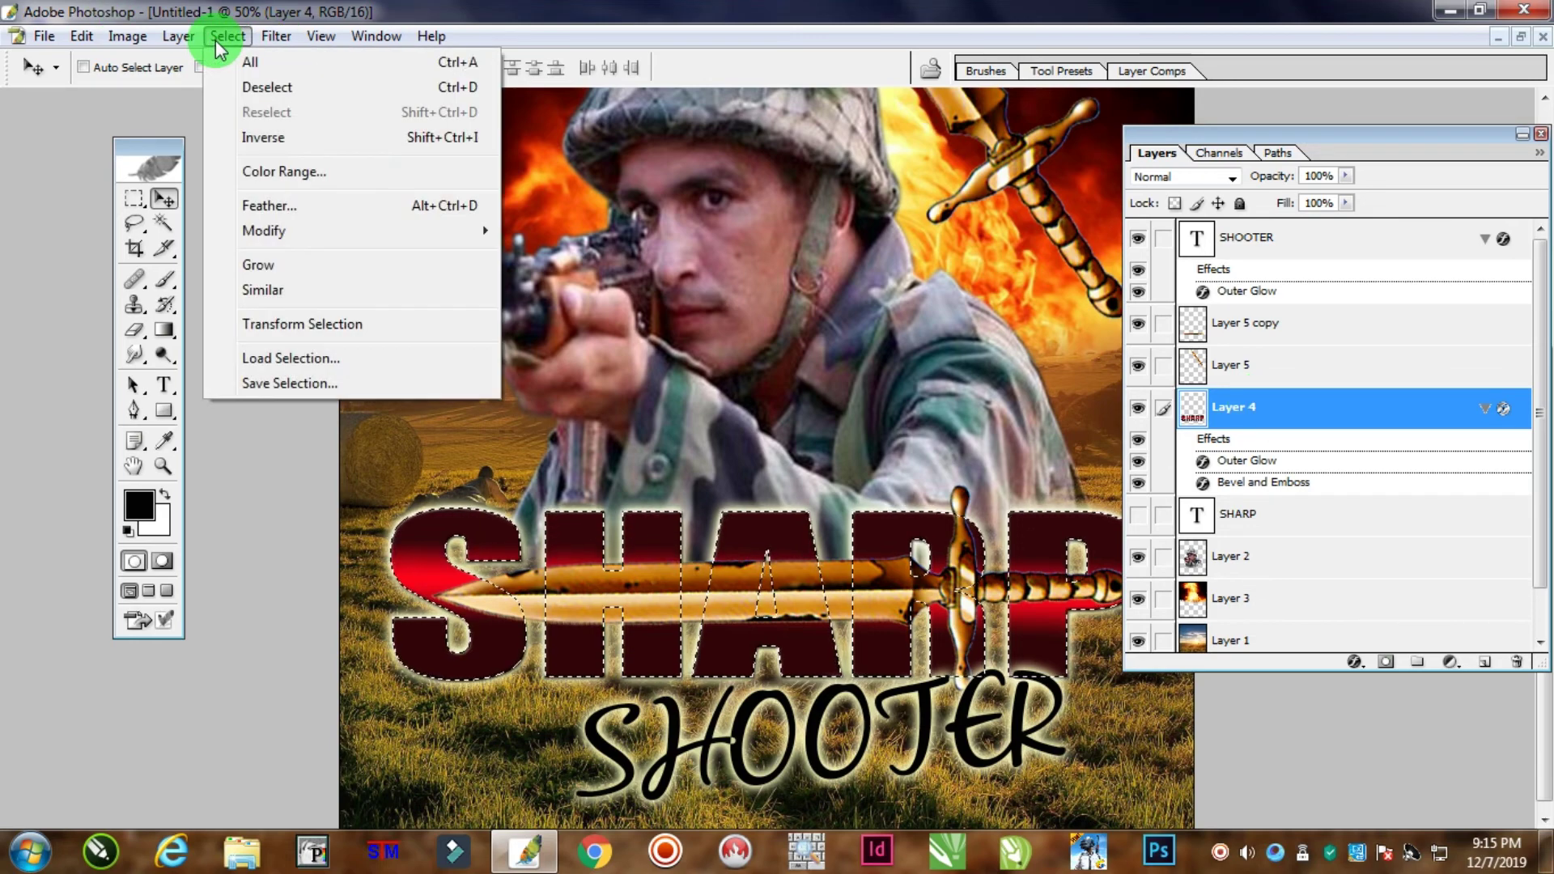
{"action": "left_click", "coordinate": [267, 137]}
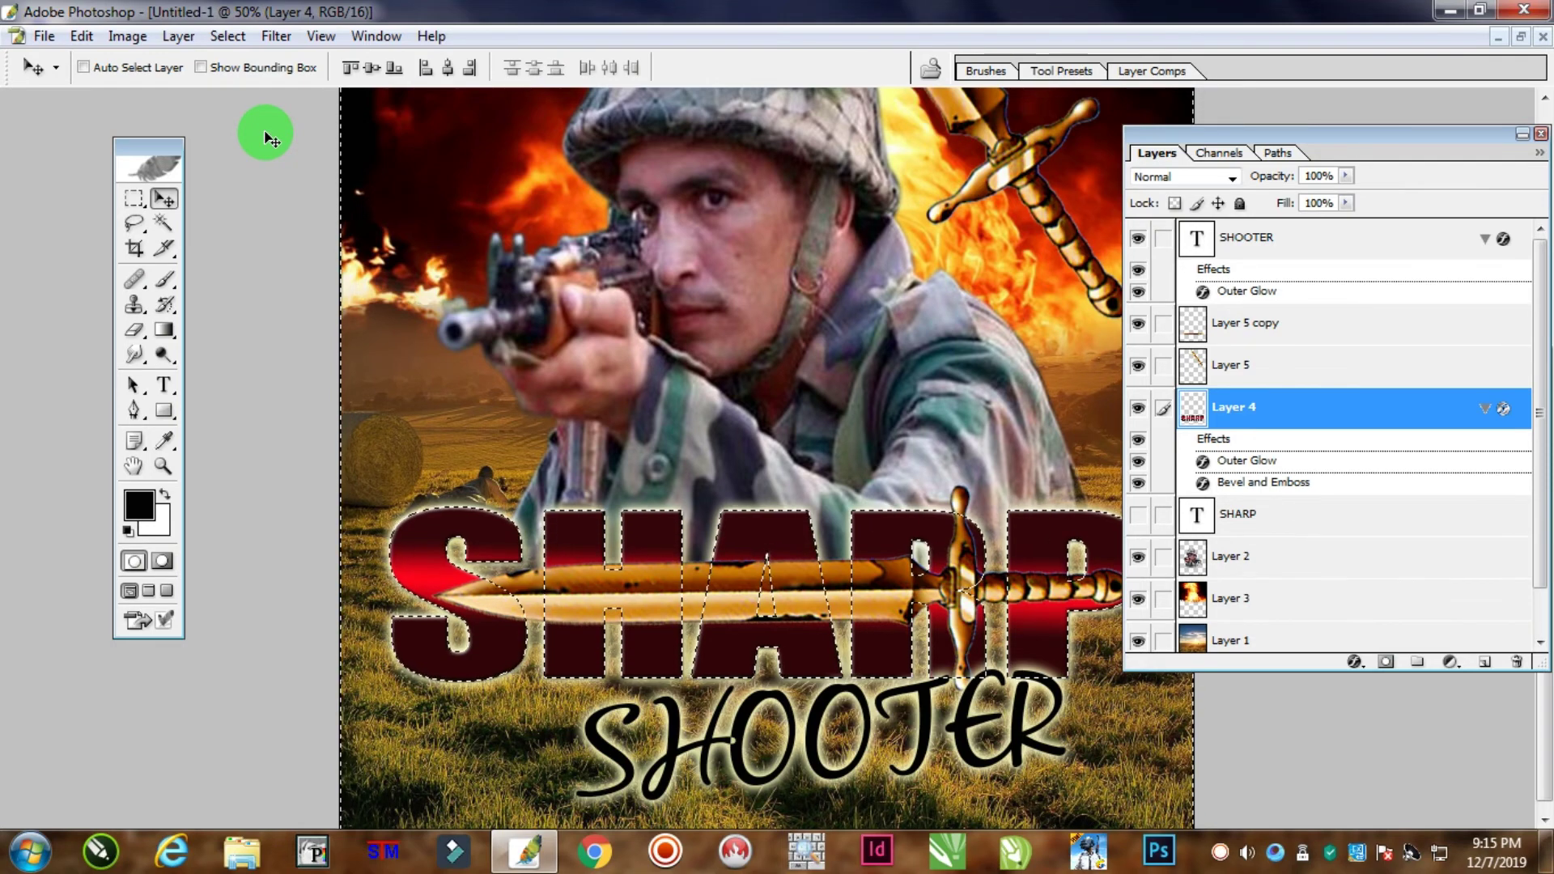
{"action": "key", "text": "ctrl+minus"}
{"action": "key", "text": "ctrl+d"}
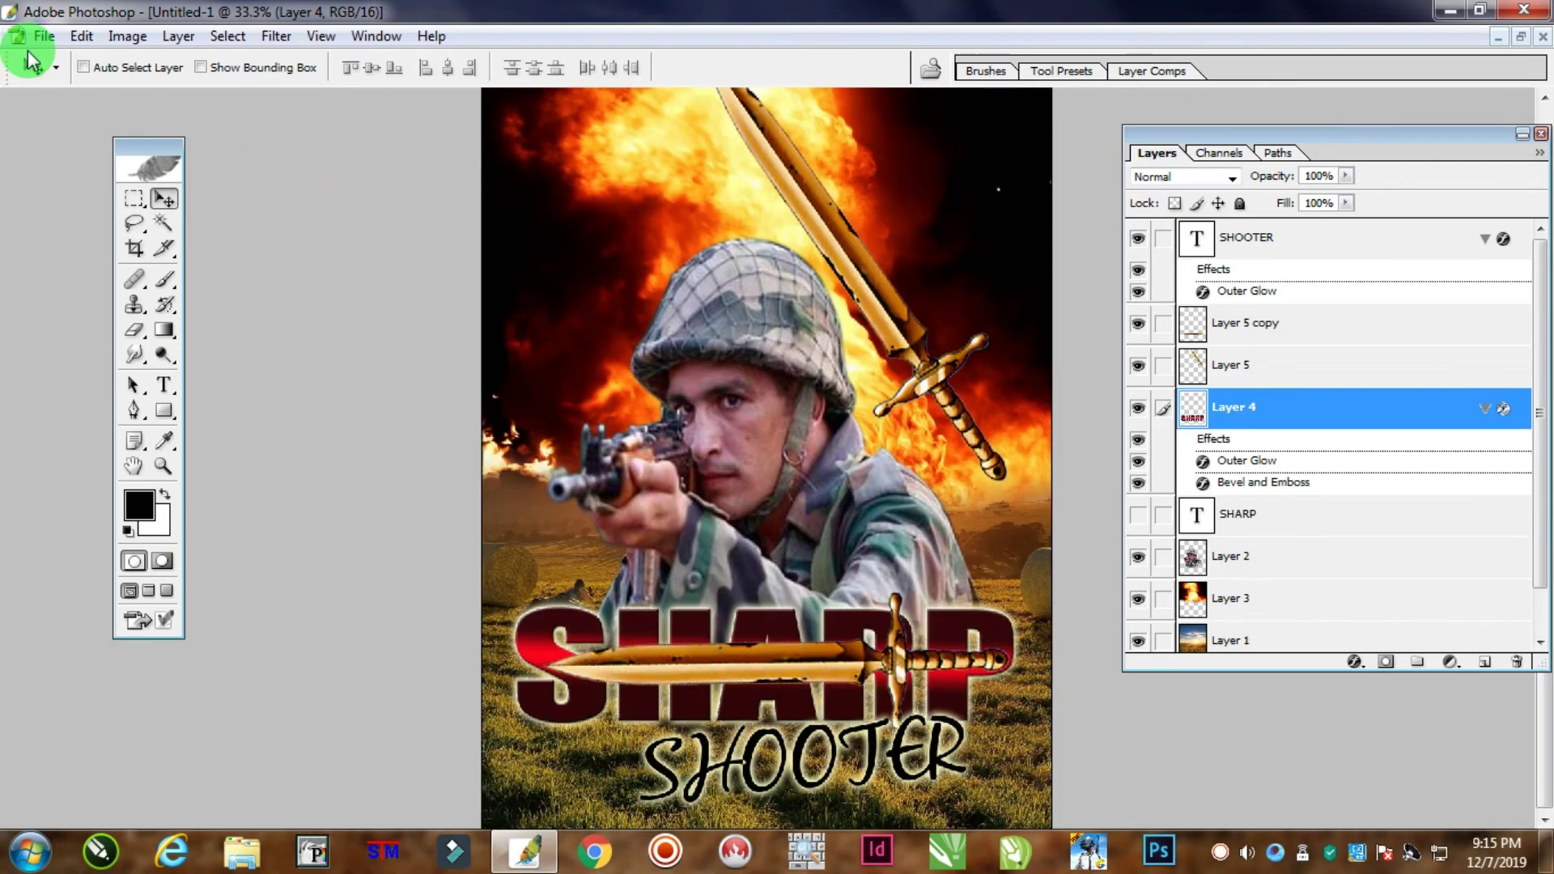
{"action": "left_click_drag", "start_coordinate": [639, 660], "coordinate": [780, 647]}
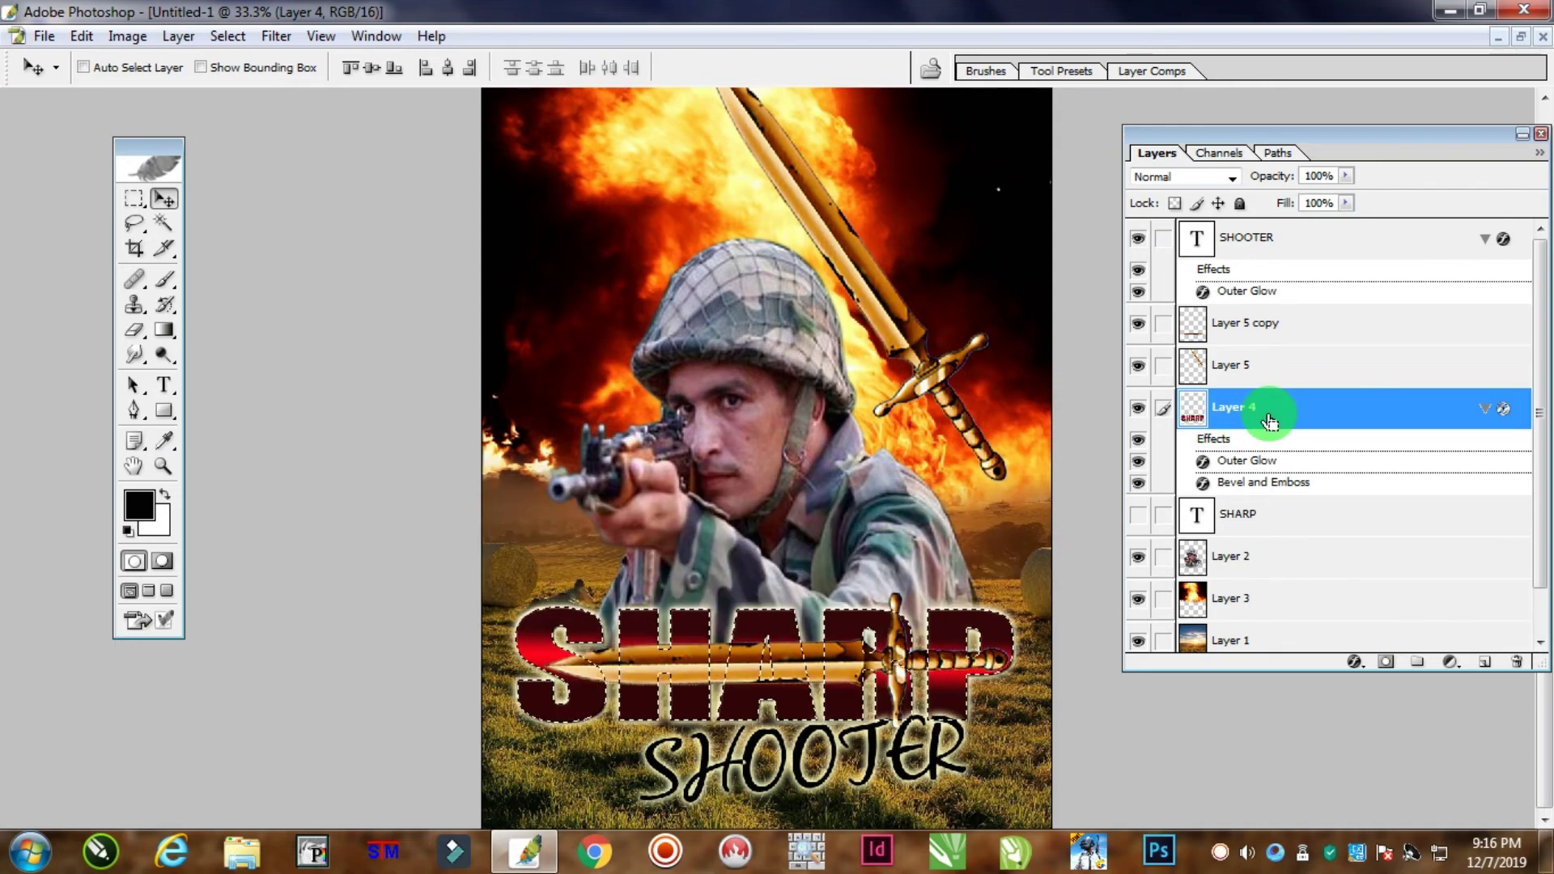
Hide the red SHARP title layer, Layer 4, and make the horizontal sword's layer, Layer 5 copy, active
{"action": "left_click", "coordinate": [1137, 409]}
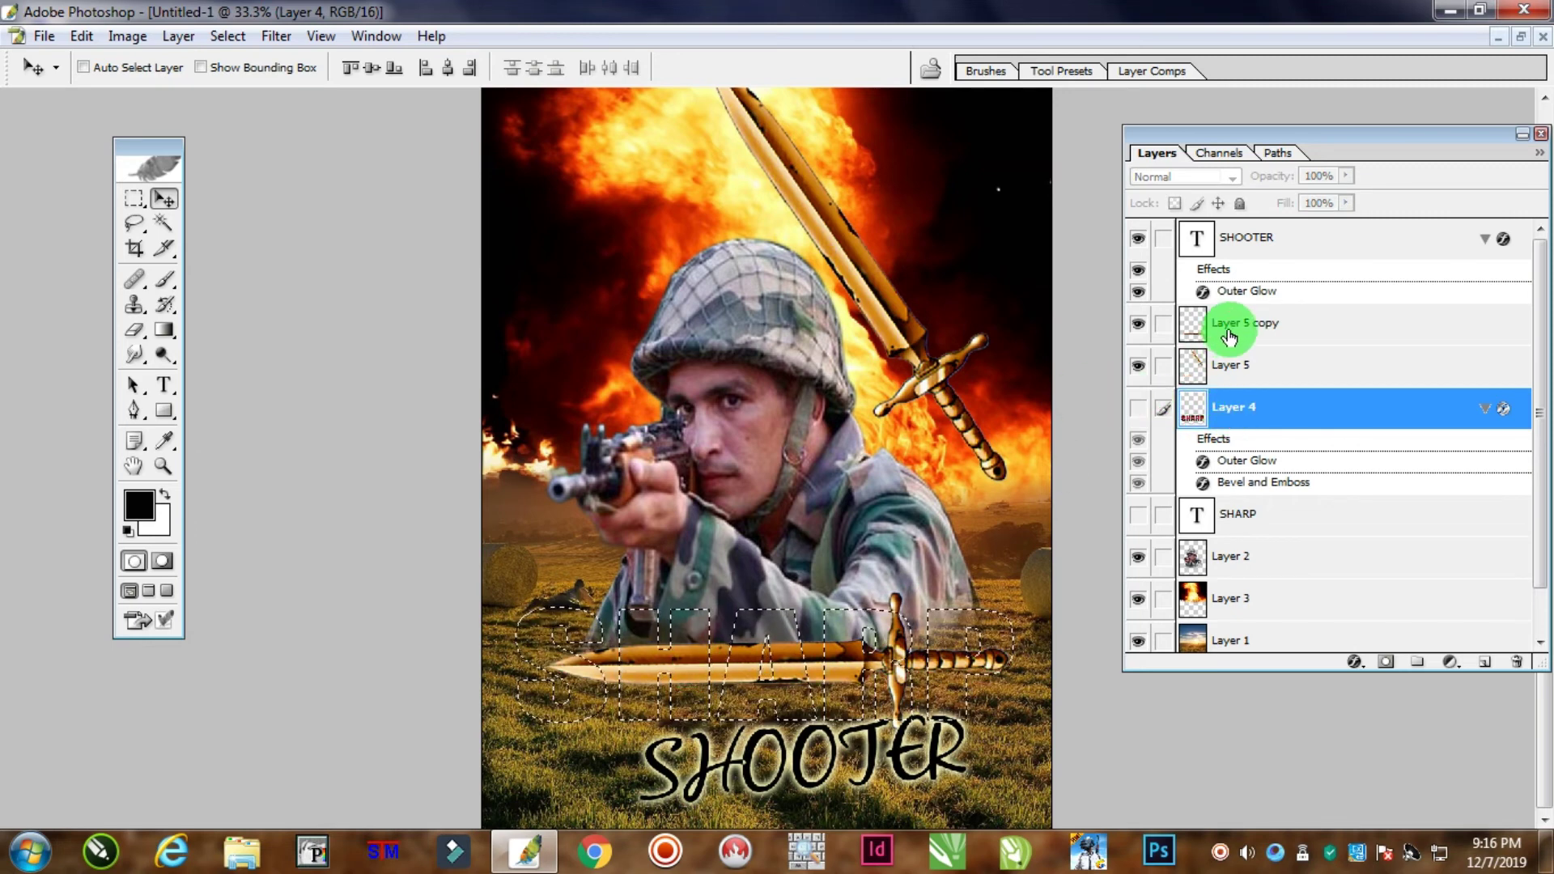
{"action": "left_click", "coordinate": [1139, 328]}
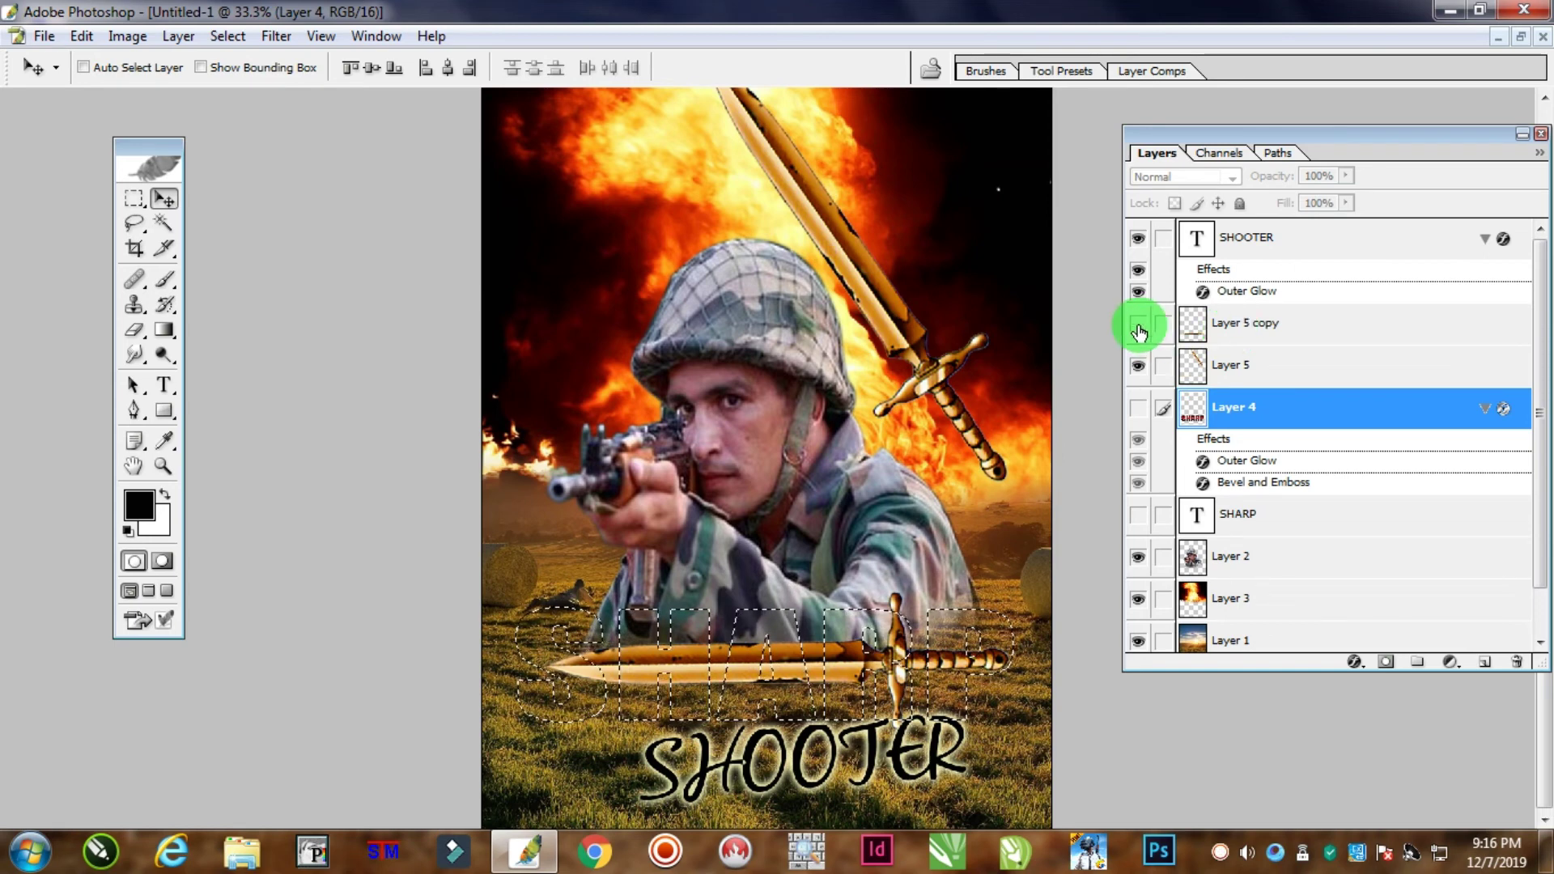
{"action": "left_click", "coordinate": [1138, 327]}
{"action": "left_click", "coordinate": [1284, 323]}
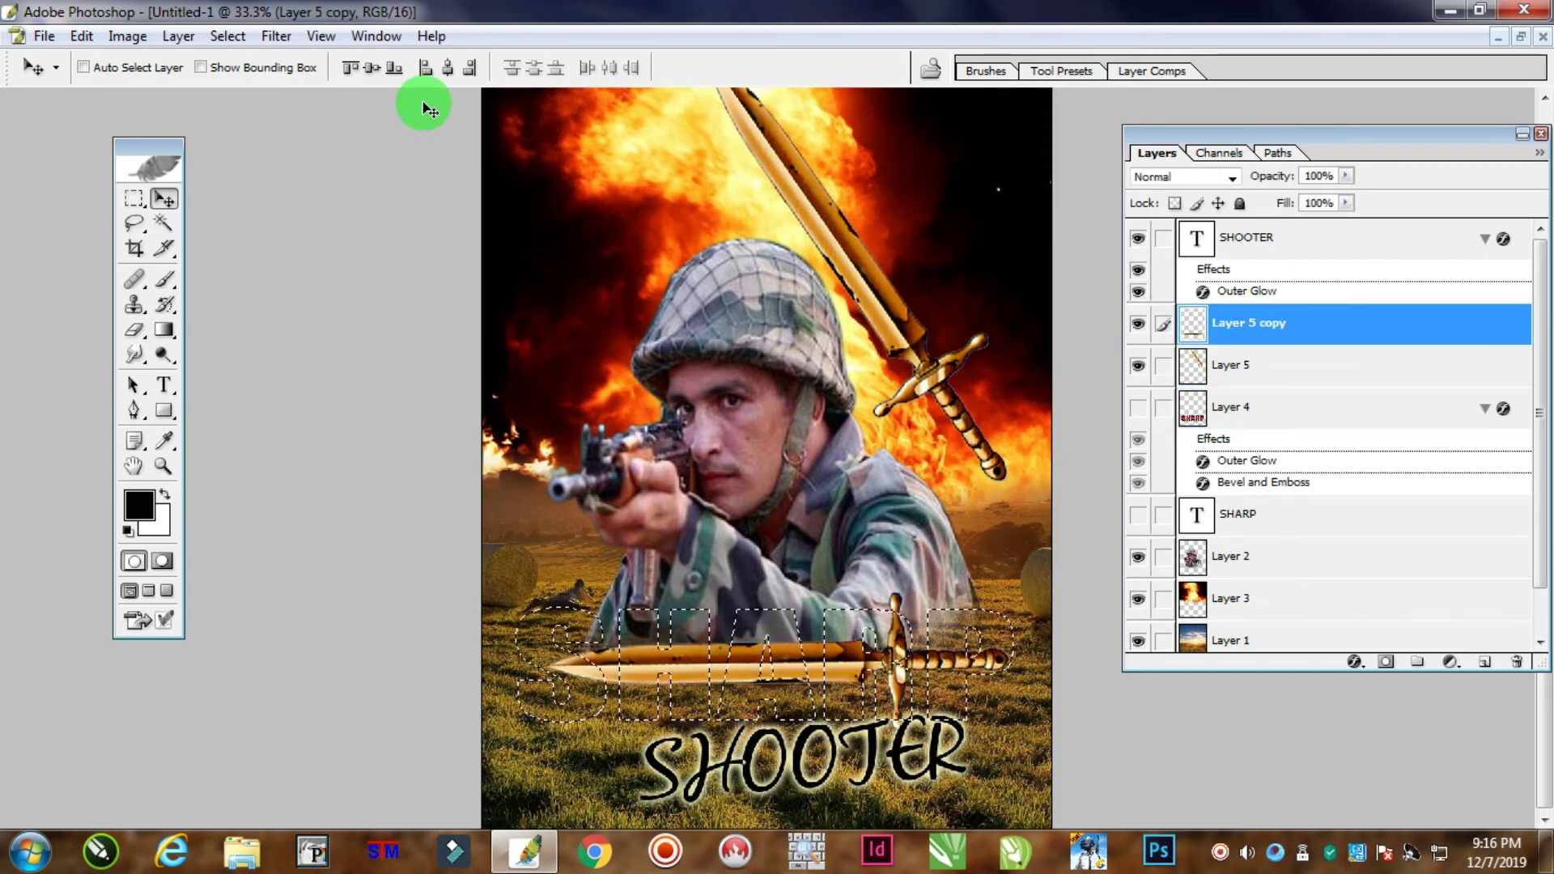
Invert the SHARP-shaped selection, delete the parts of the horizontal sword outside the letters, and deselect
{"action": "left_click", "coordinate": [231, 39]}
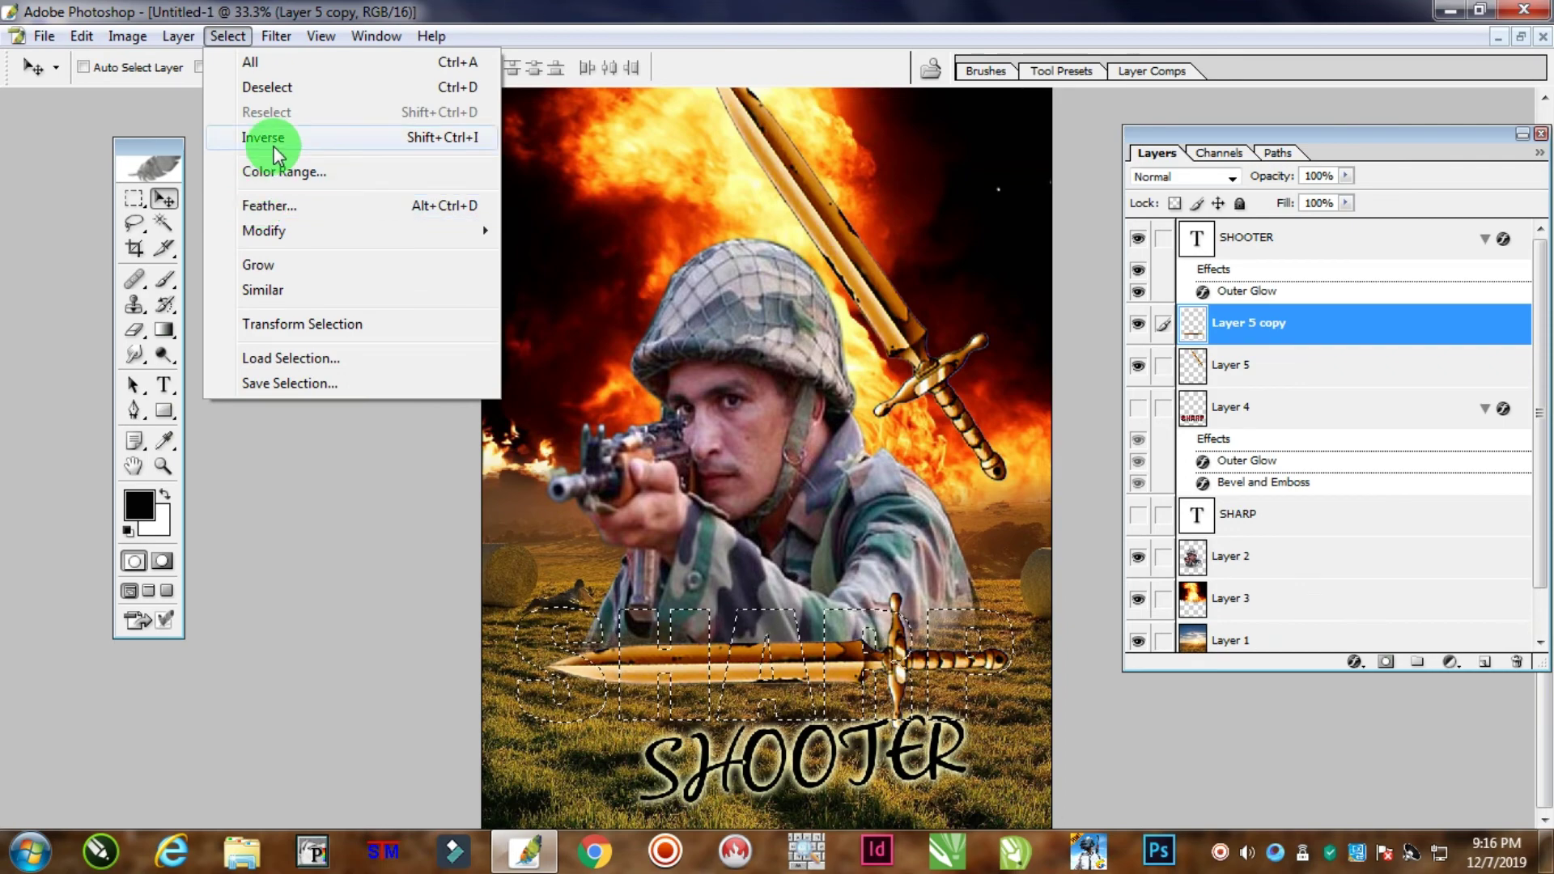
{"action": "left_click", "coordinate": [263, 138]}
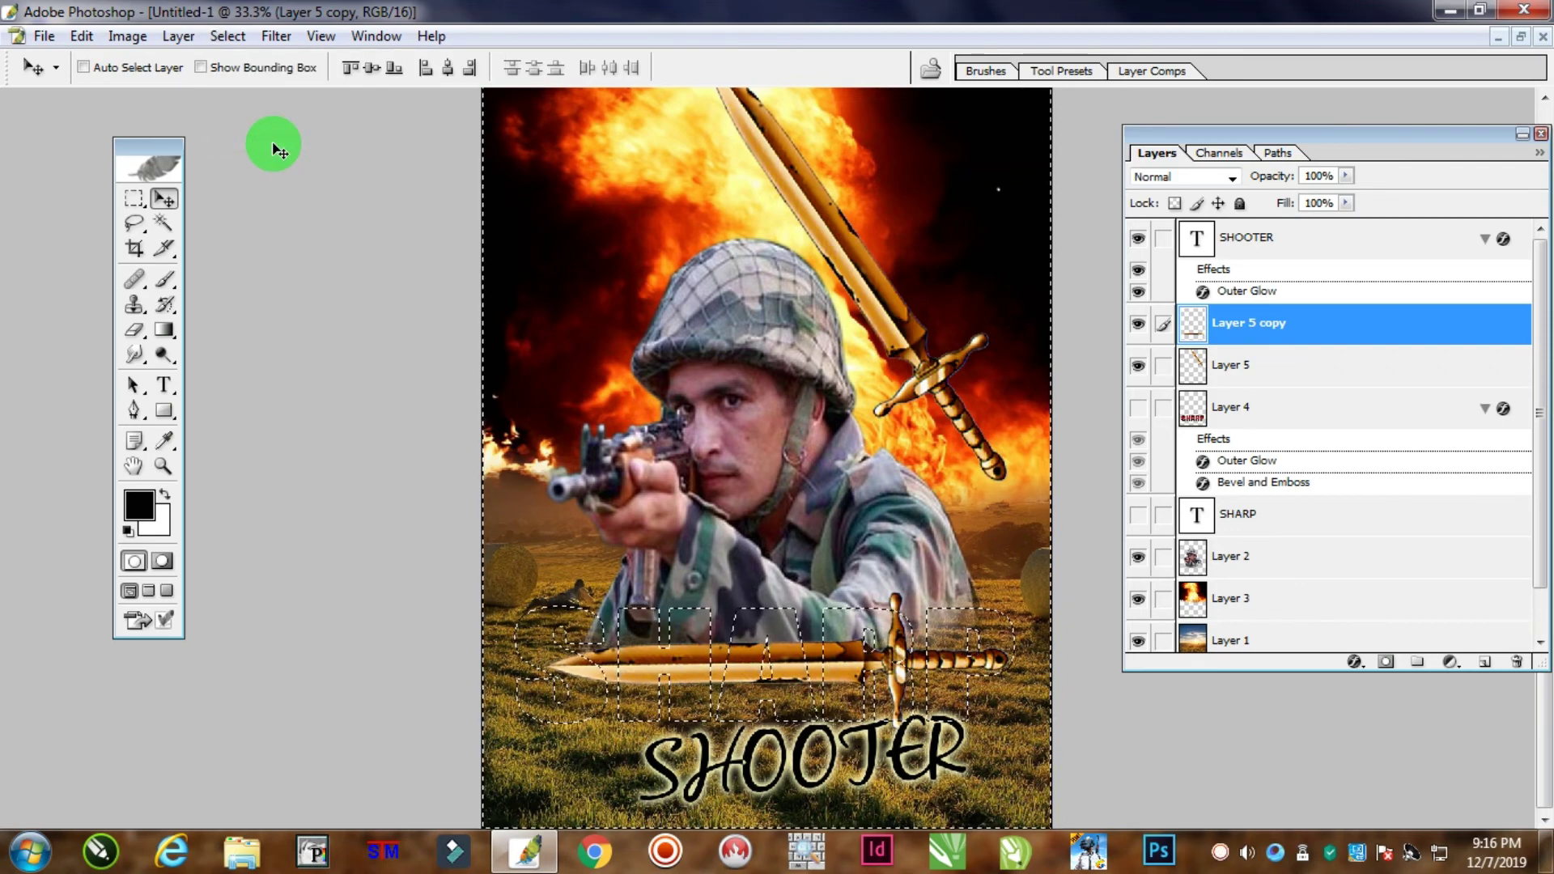
{"action": "key", "text": "Delete"}
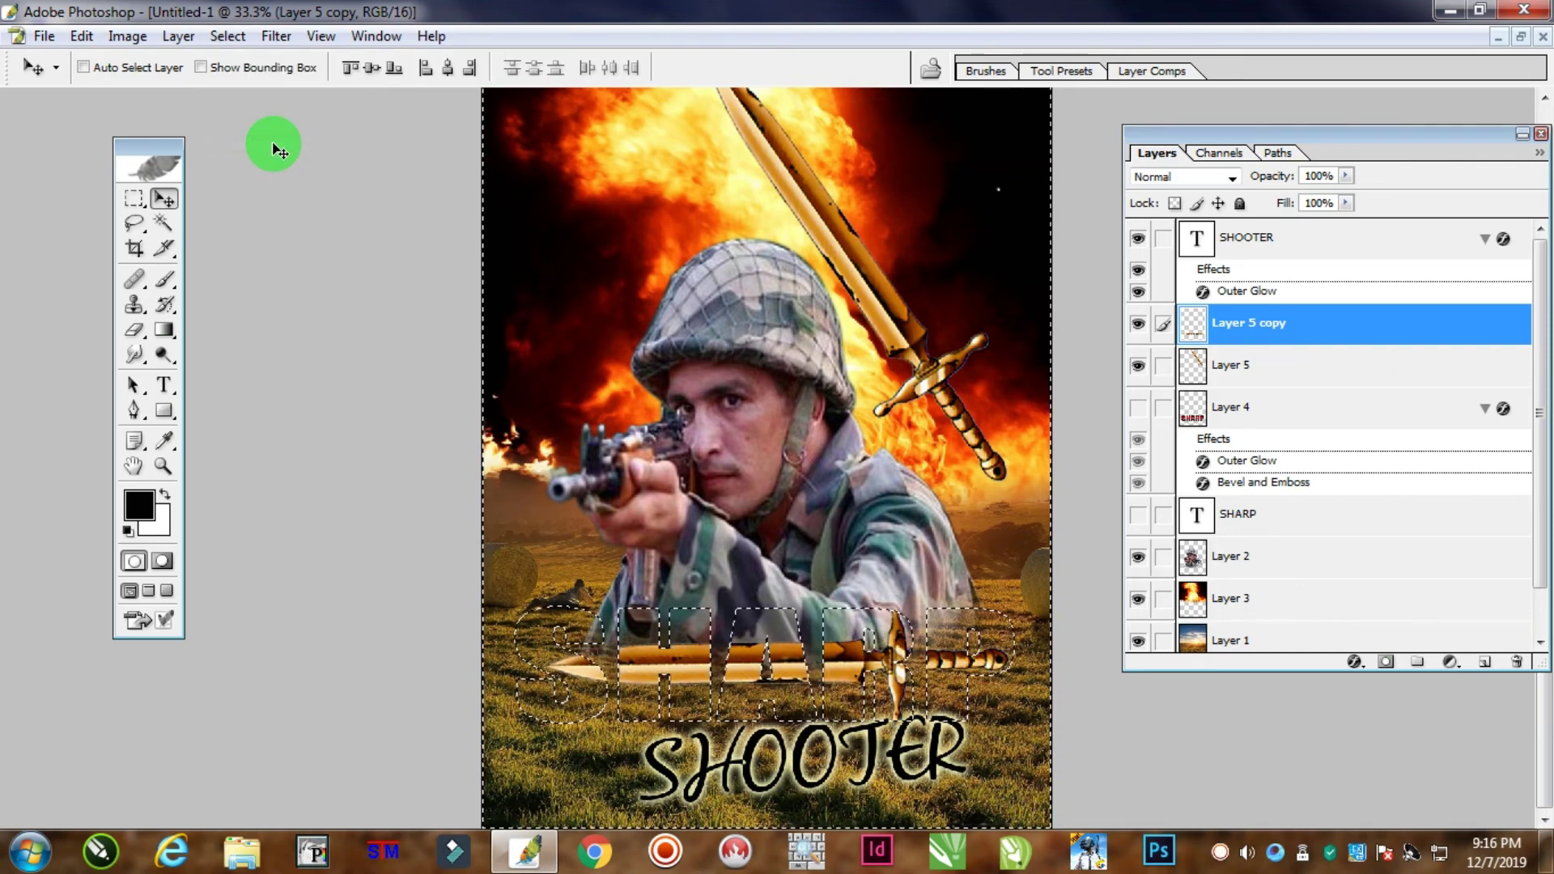
{"action": "key", "text": "ctrl+plus"}
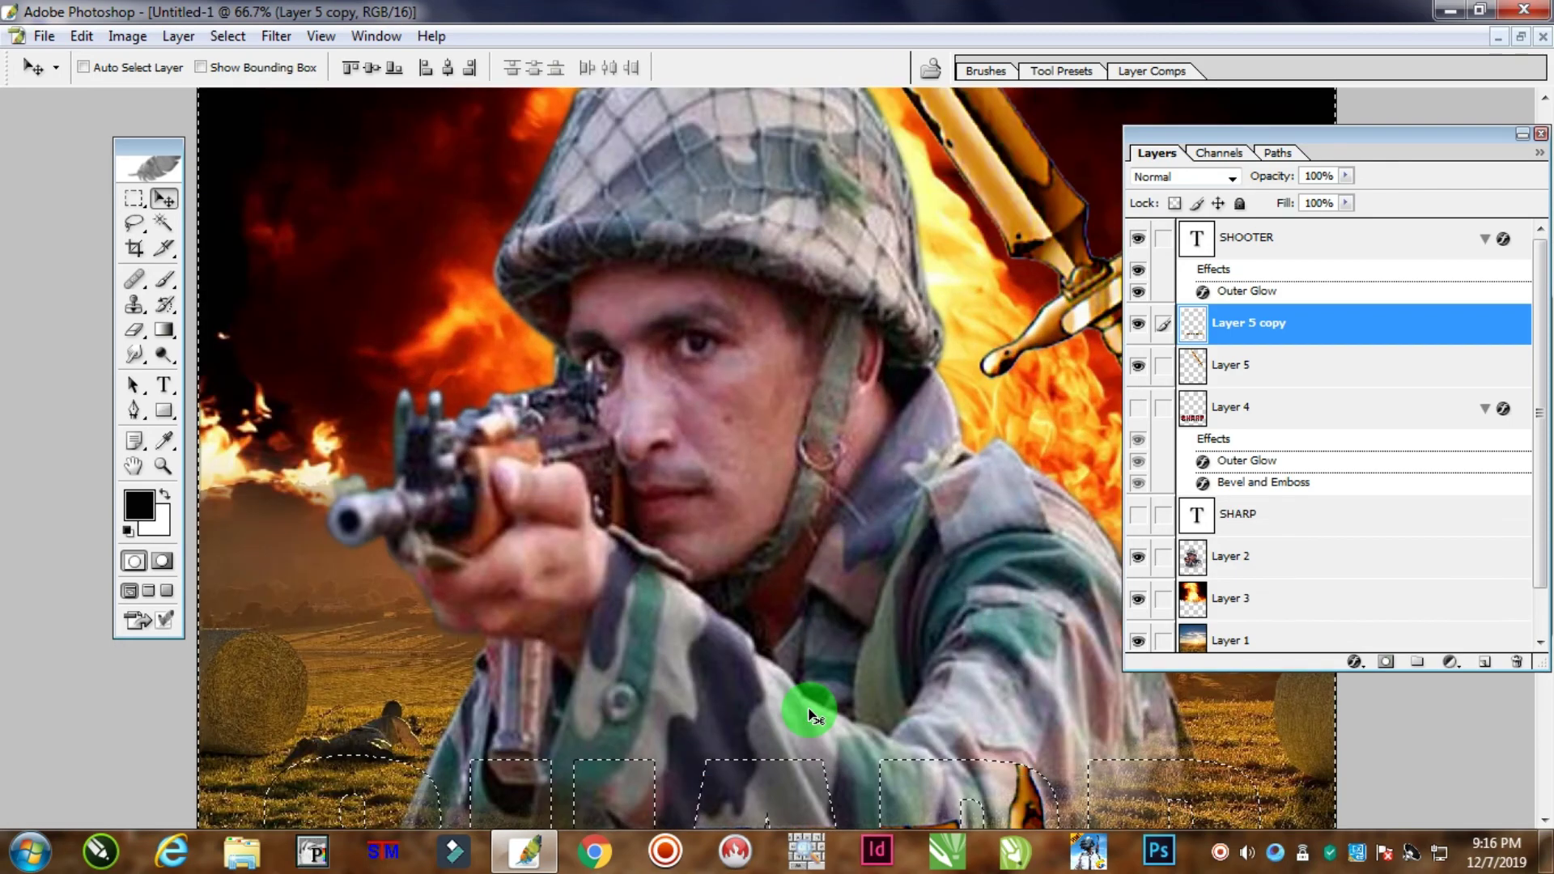
{"action": "left_click_drag", "start_coordinate": [874, 662], "coordinate": [835, 306]}
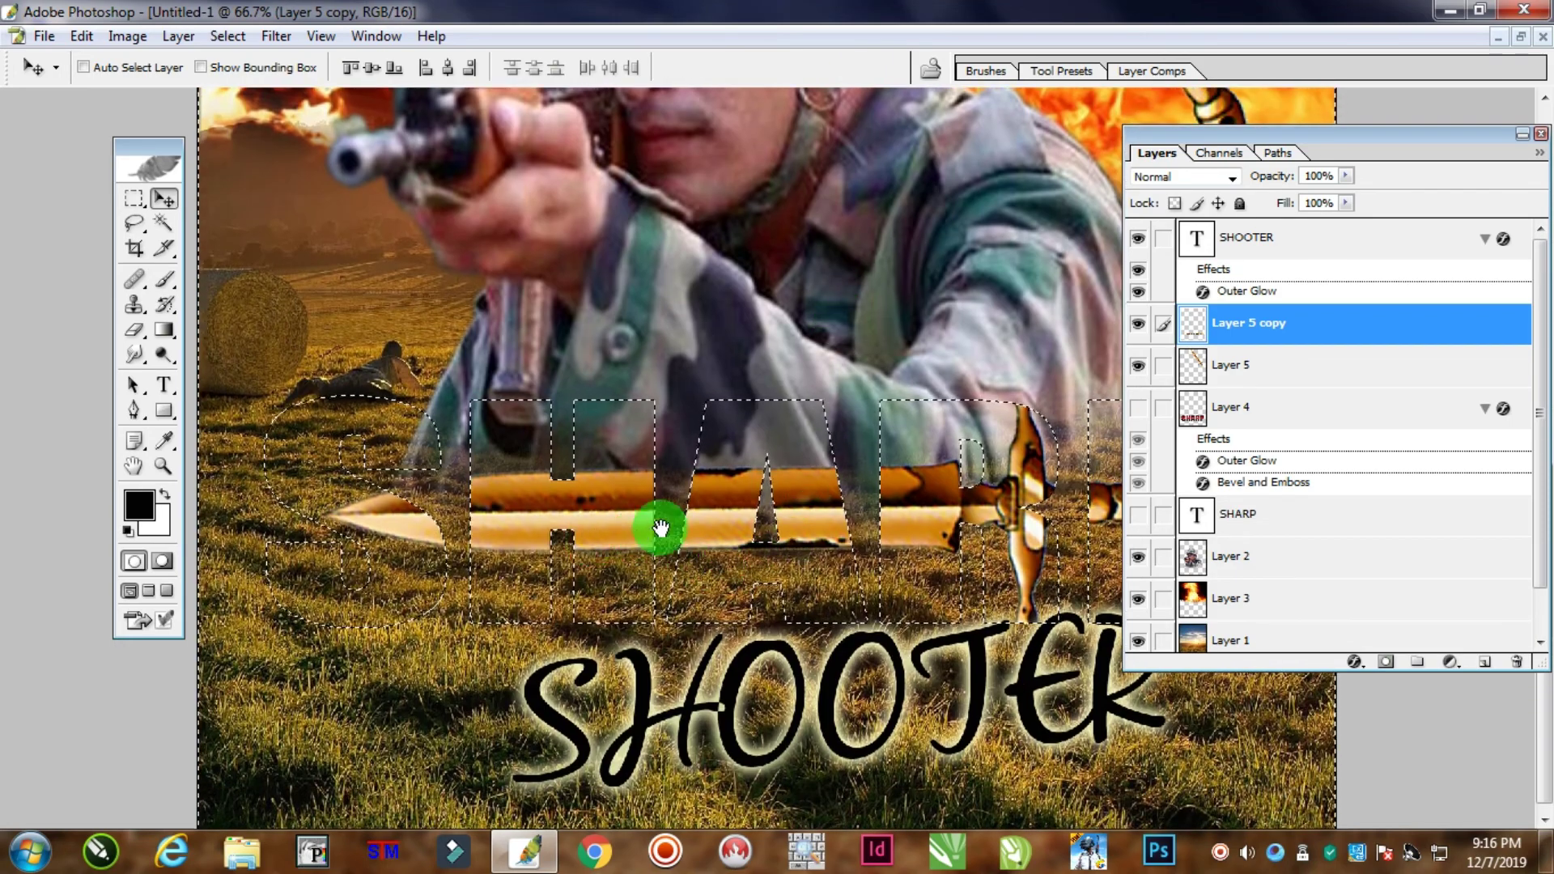
{"action": "left_click_drag", "start_coordinate": [811, 508], "coordinate": [426, 501]}
{"action": "key", "text": "ctrl+minus"}
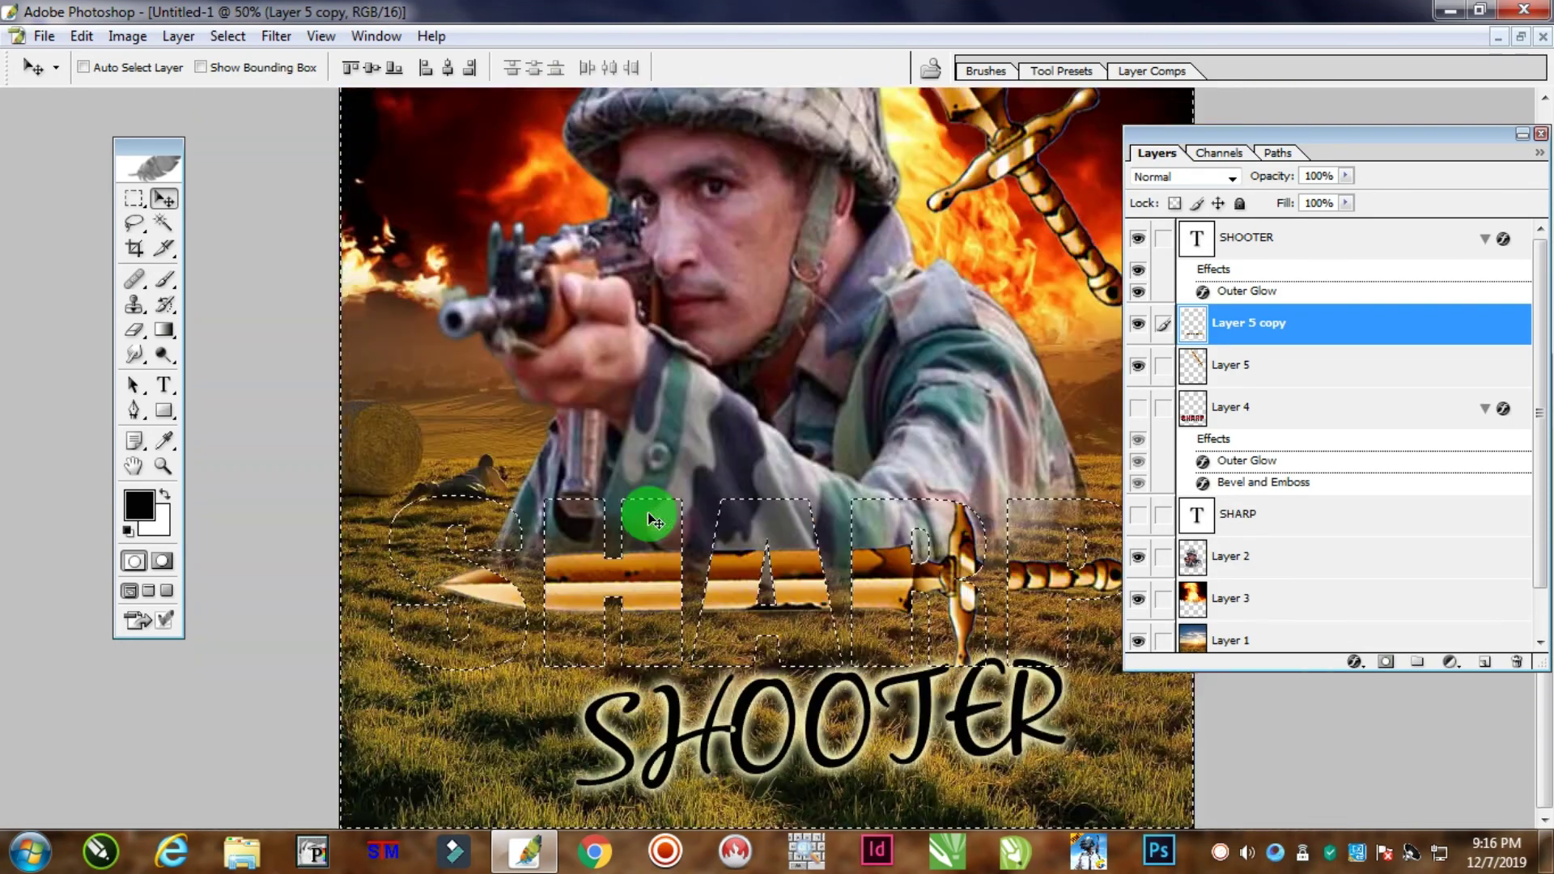
{"action": "key", "text": "ctrl+d"}
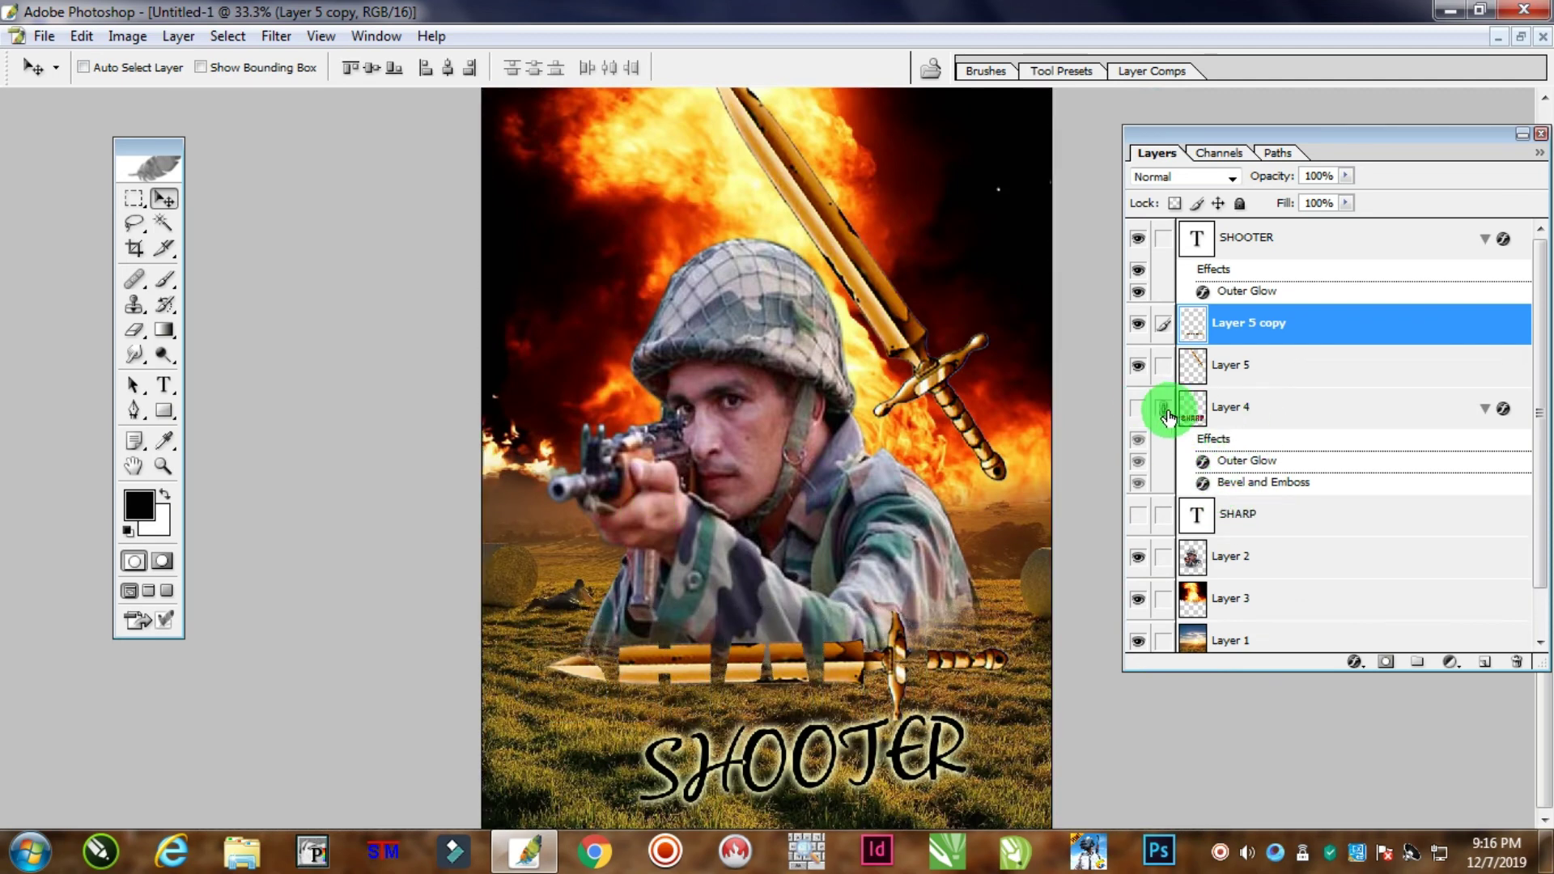
Show the red SHARP title layer, Layer 4, again behind the trimmed sword
{"action": "left_click", "coordinate": [1138, 416]}
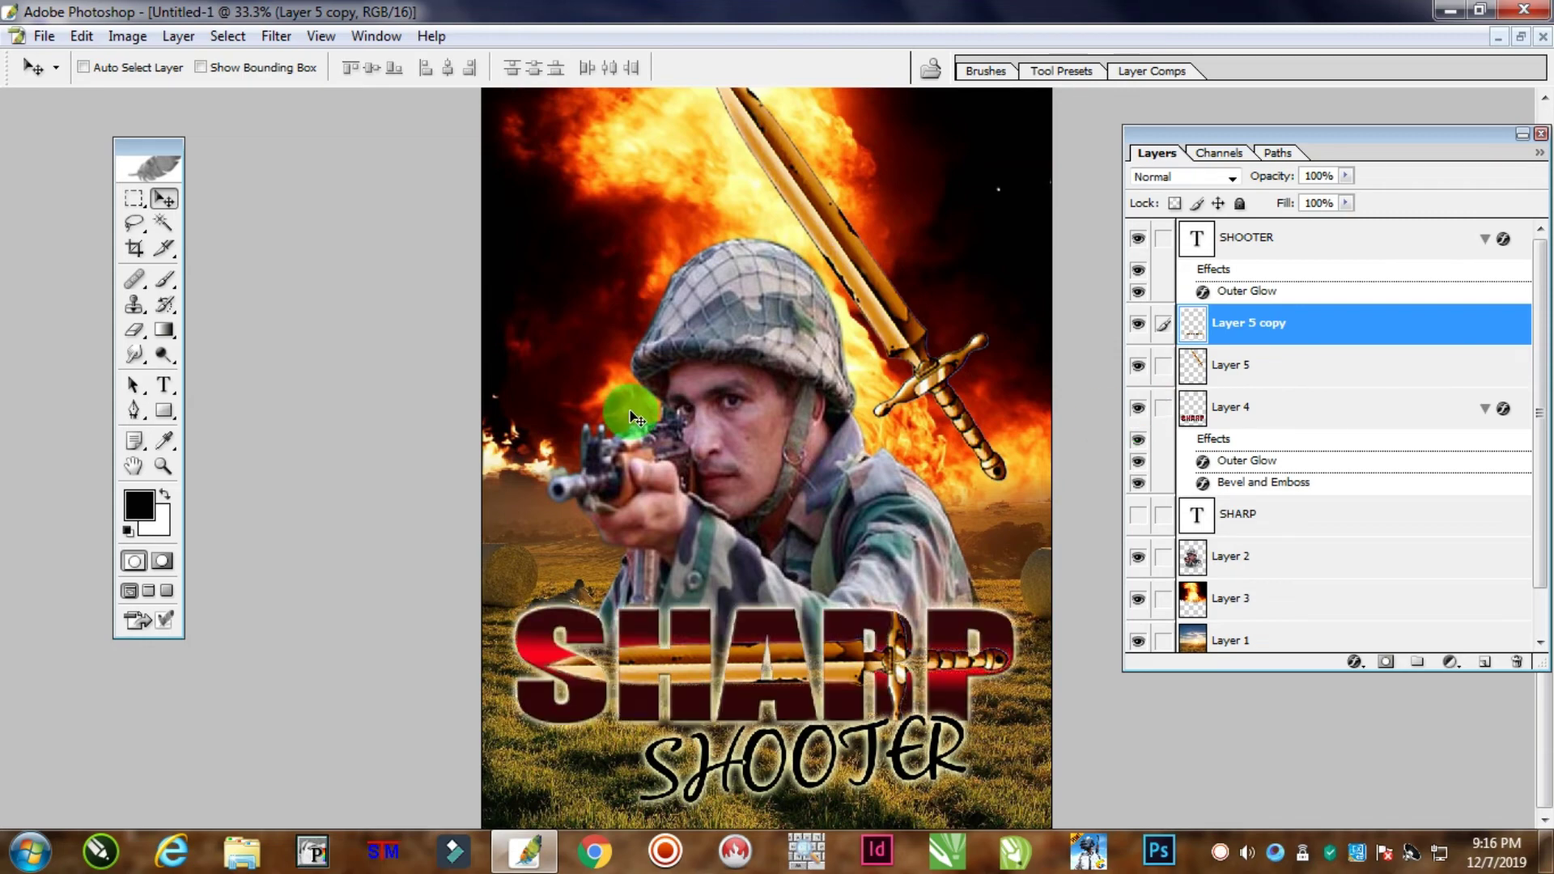
{"action": "key", "text": "ctrl+minus"}
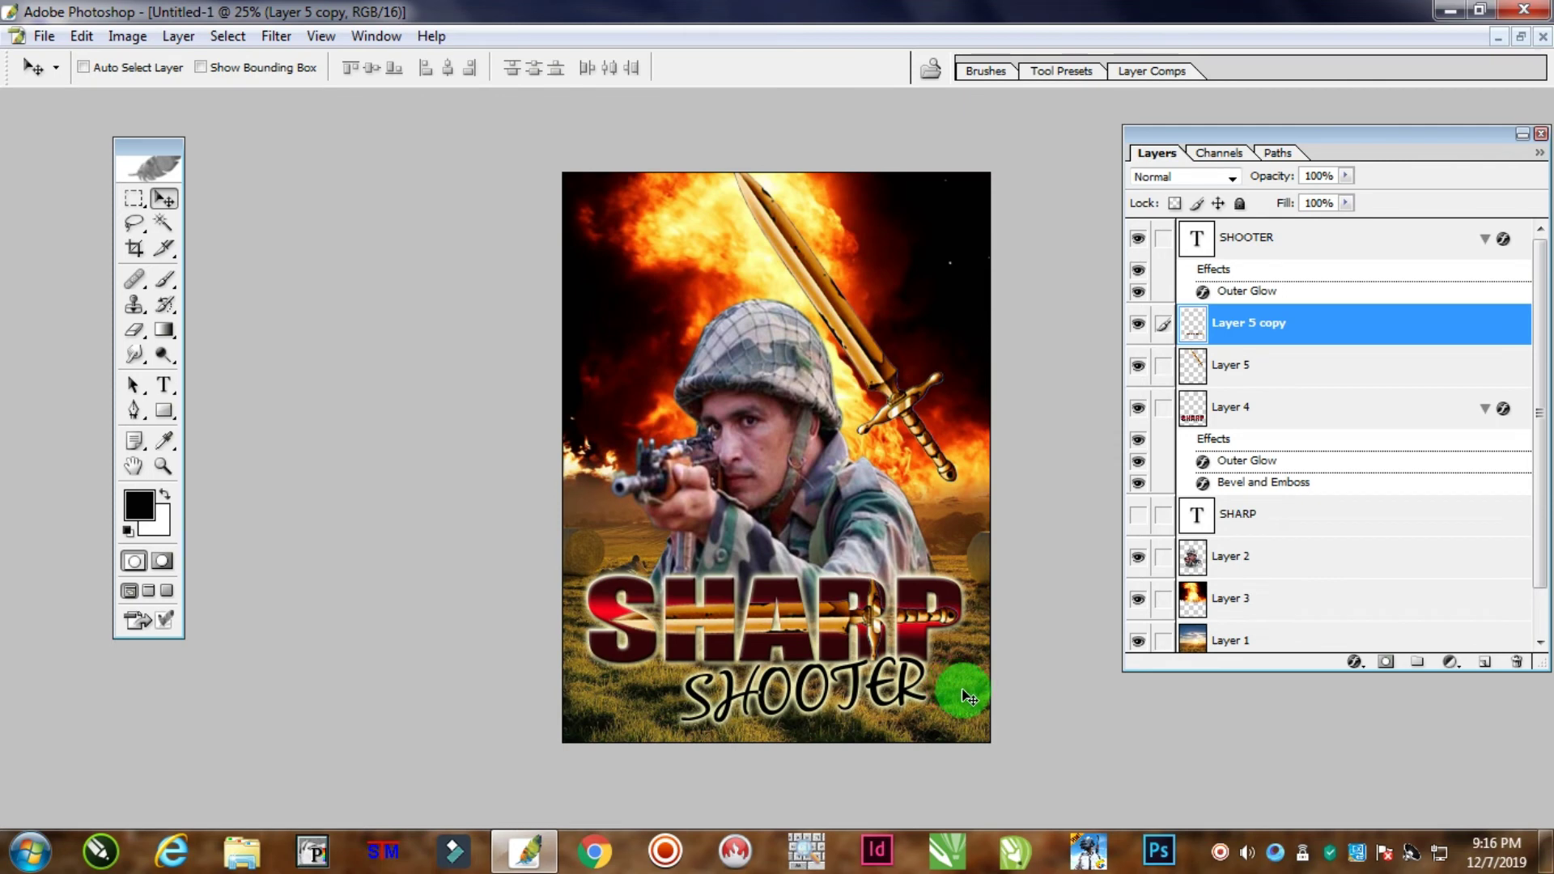
{"action": "key", "text": "ctrl+minus"}
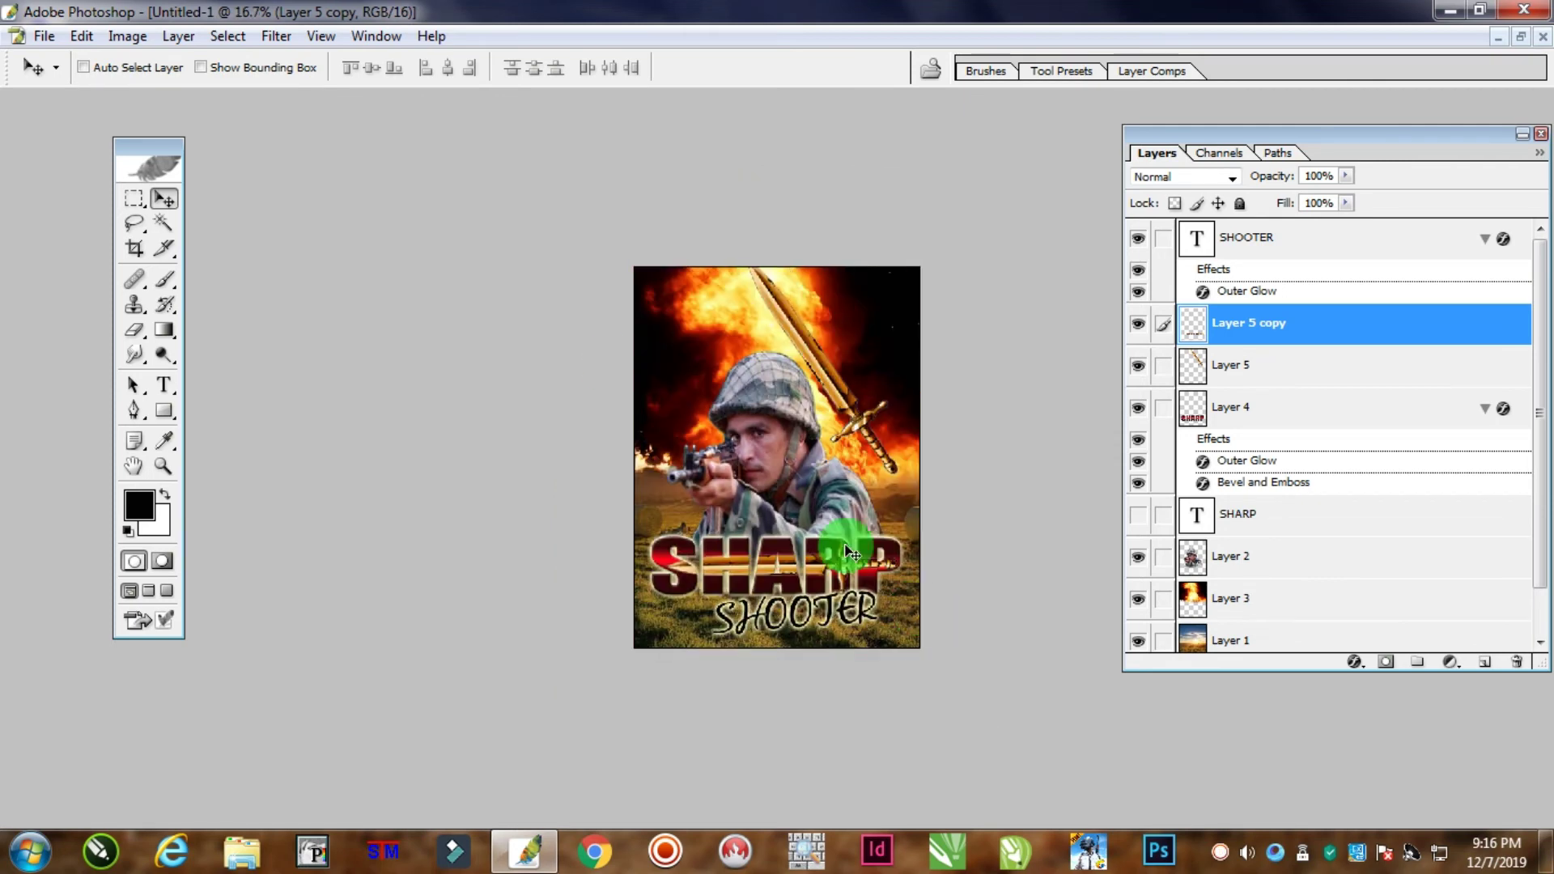
{"action": "key", "text": "ctrl+plus"}
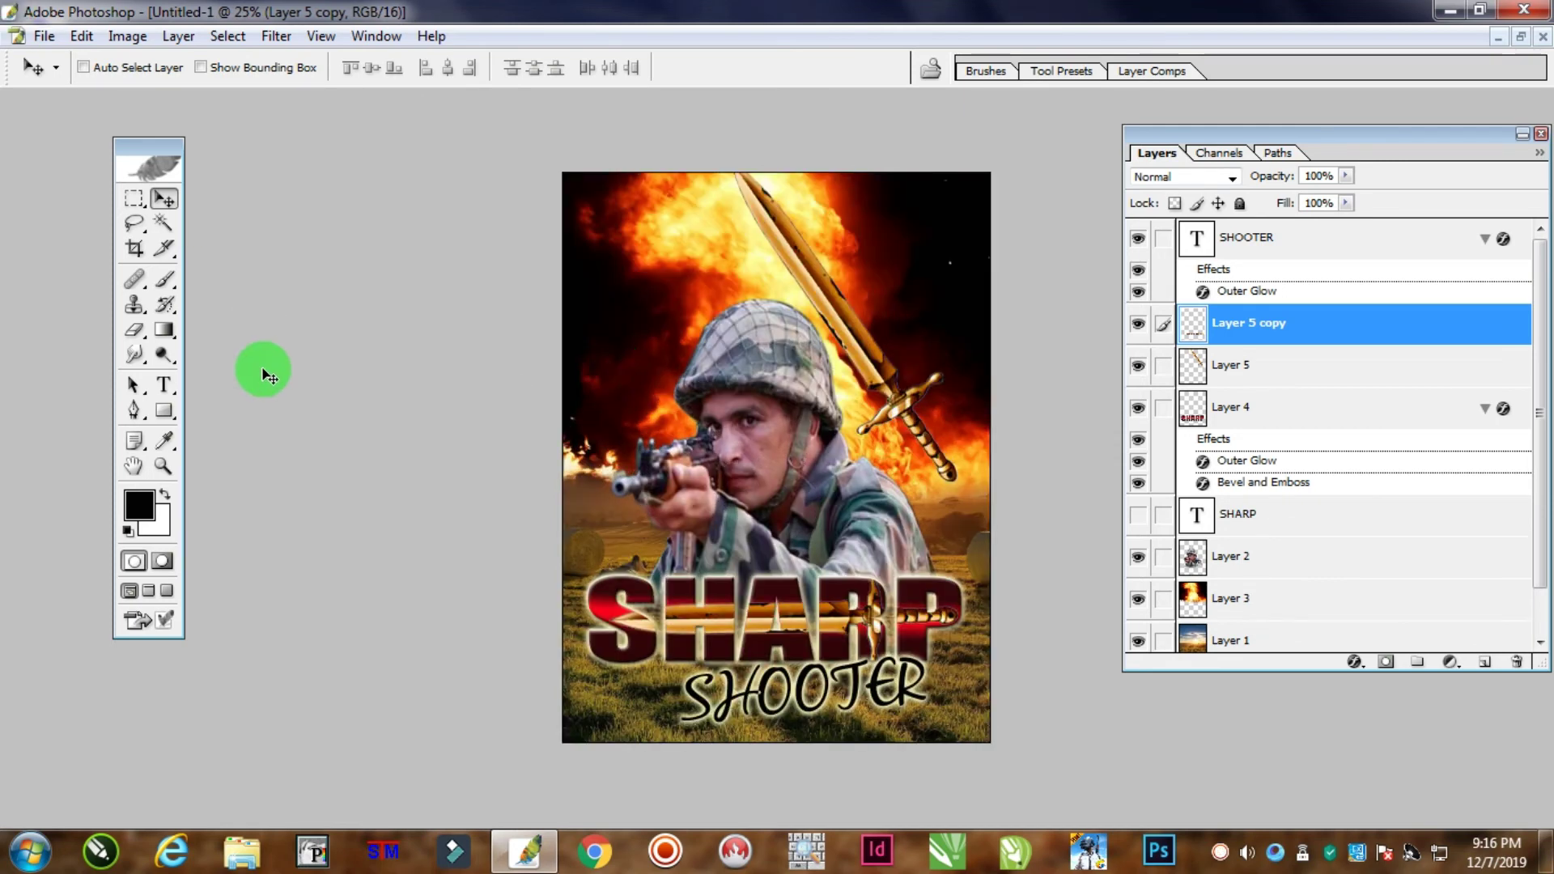
{"action": "left_click", "coordinate": [164, 386]}
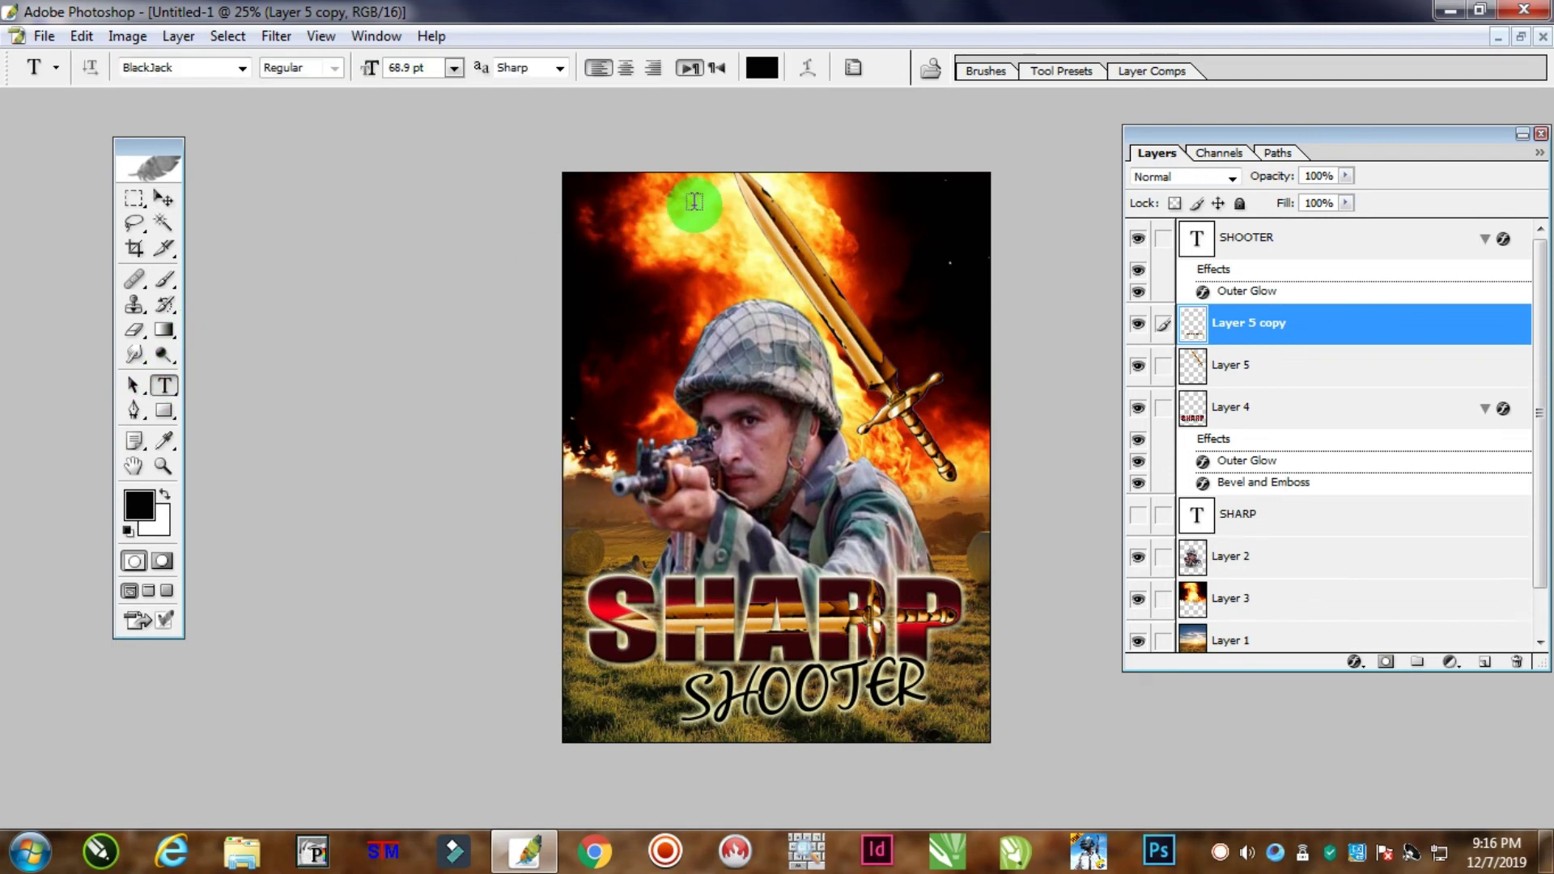
{"action": "left_click", "coordinate": [626, 263]}
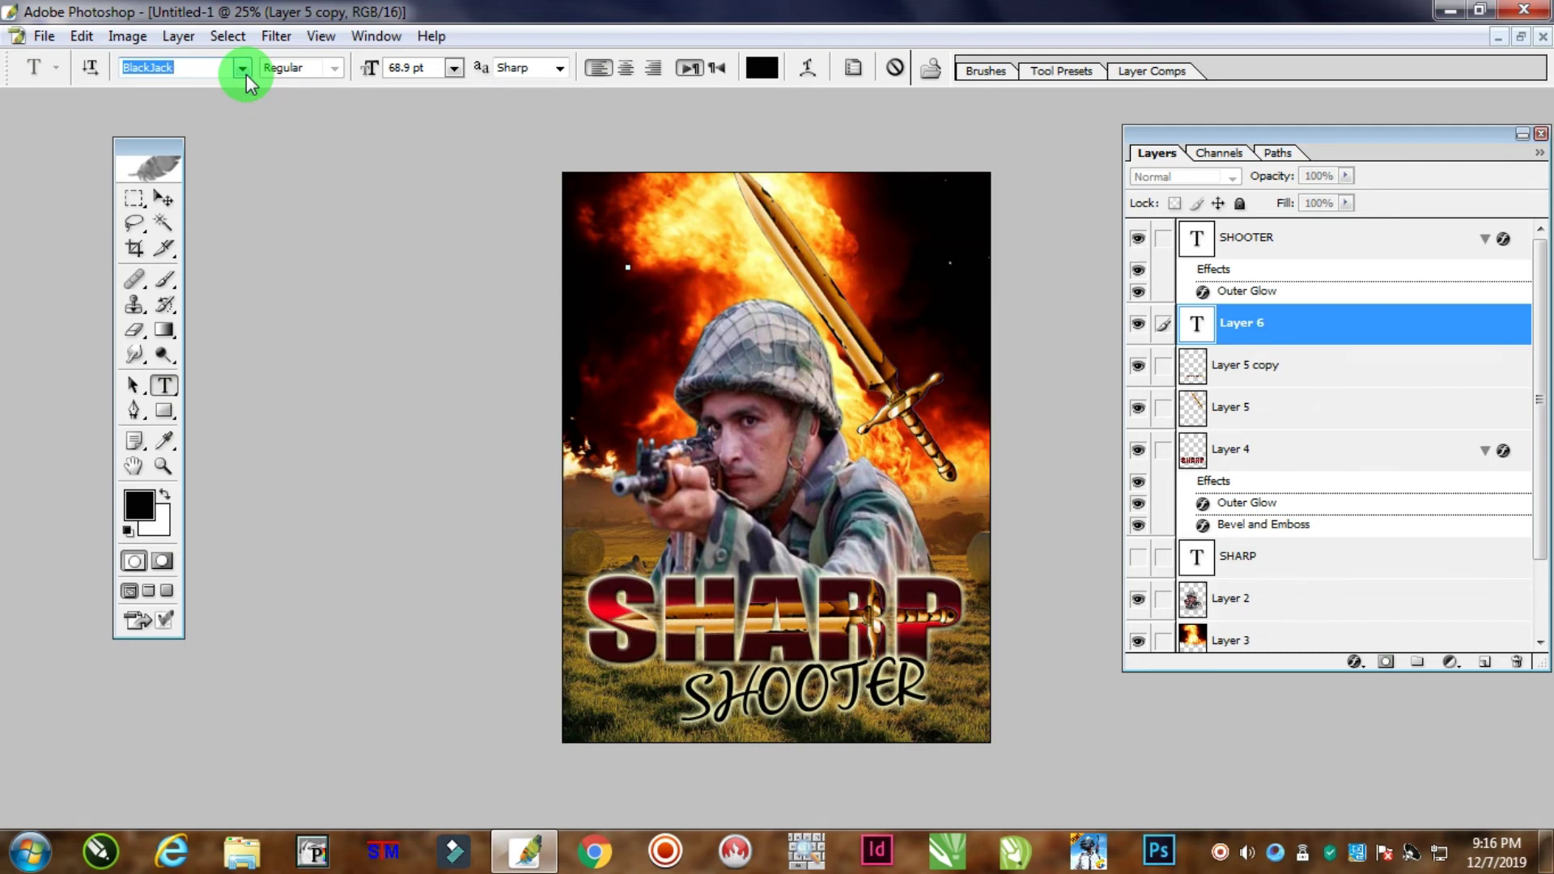
{"action": "left_click", "coordinate": [243, 70]}
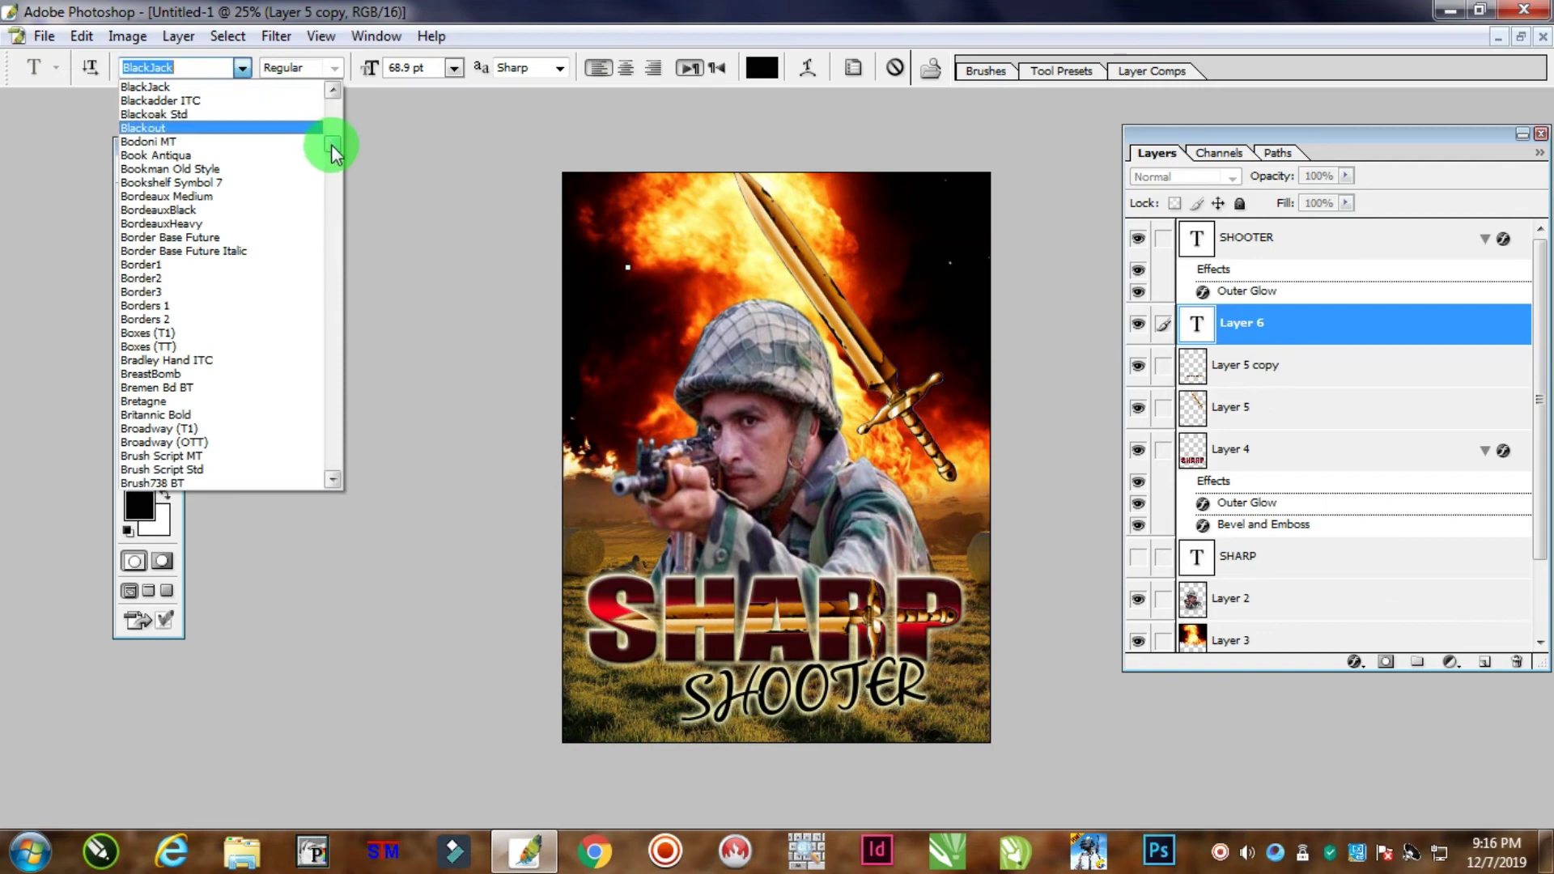
{"action": "left_click_drag", "start_coordinate": [332, 144], "coordinate": [346, 214]}
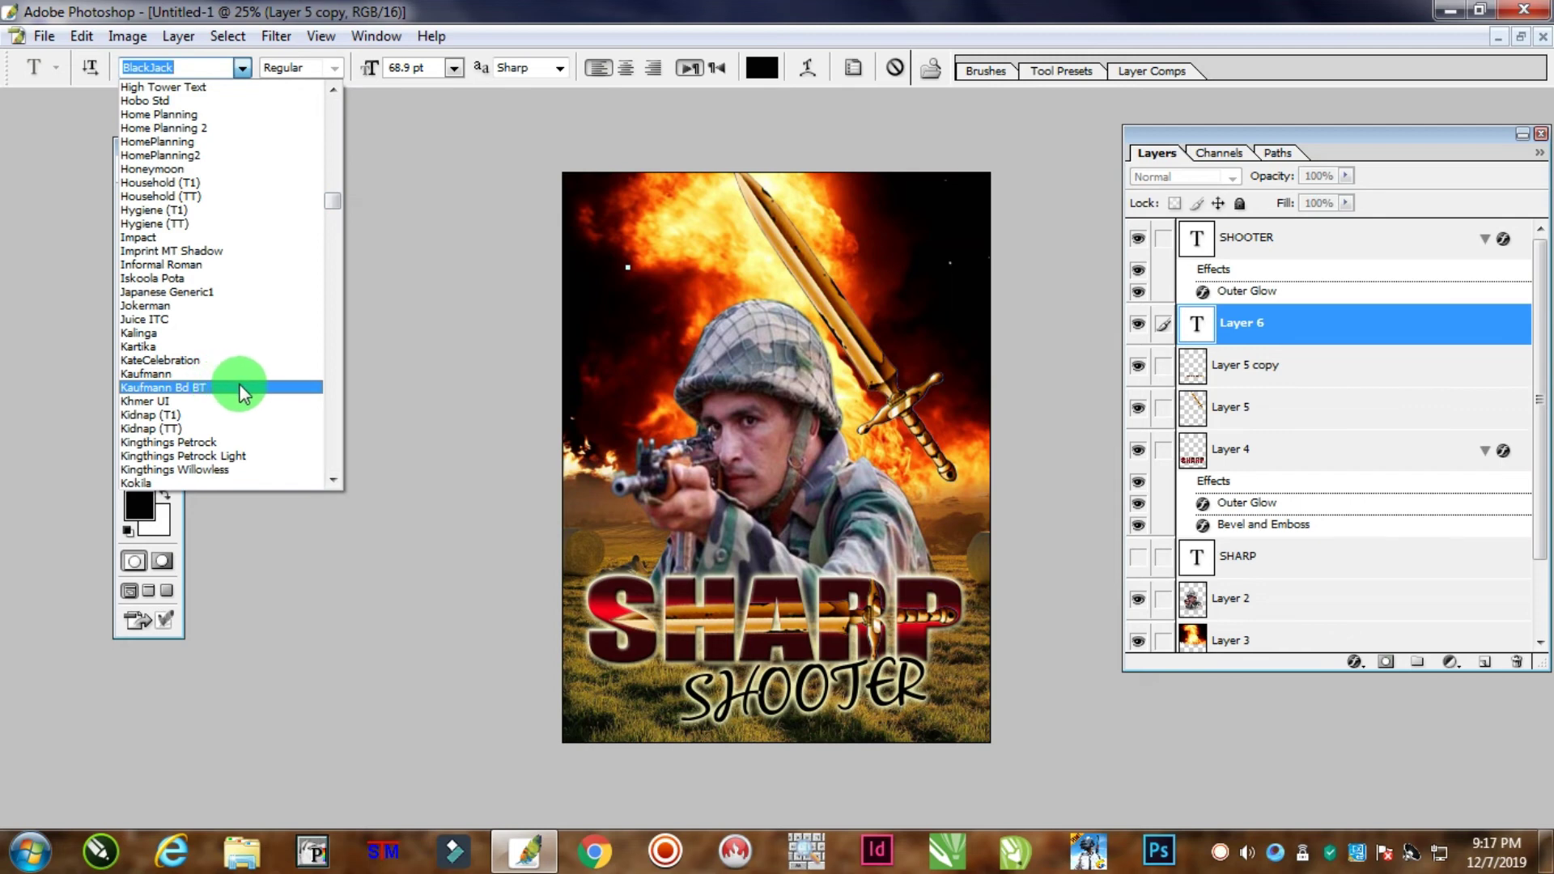
{"action": "left_click", "coordinate": [201, 237]}
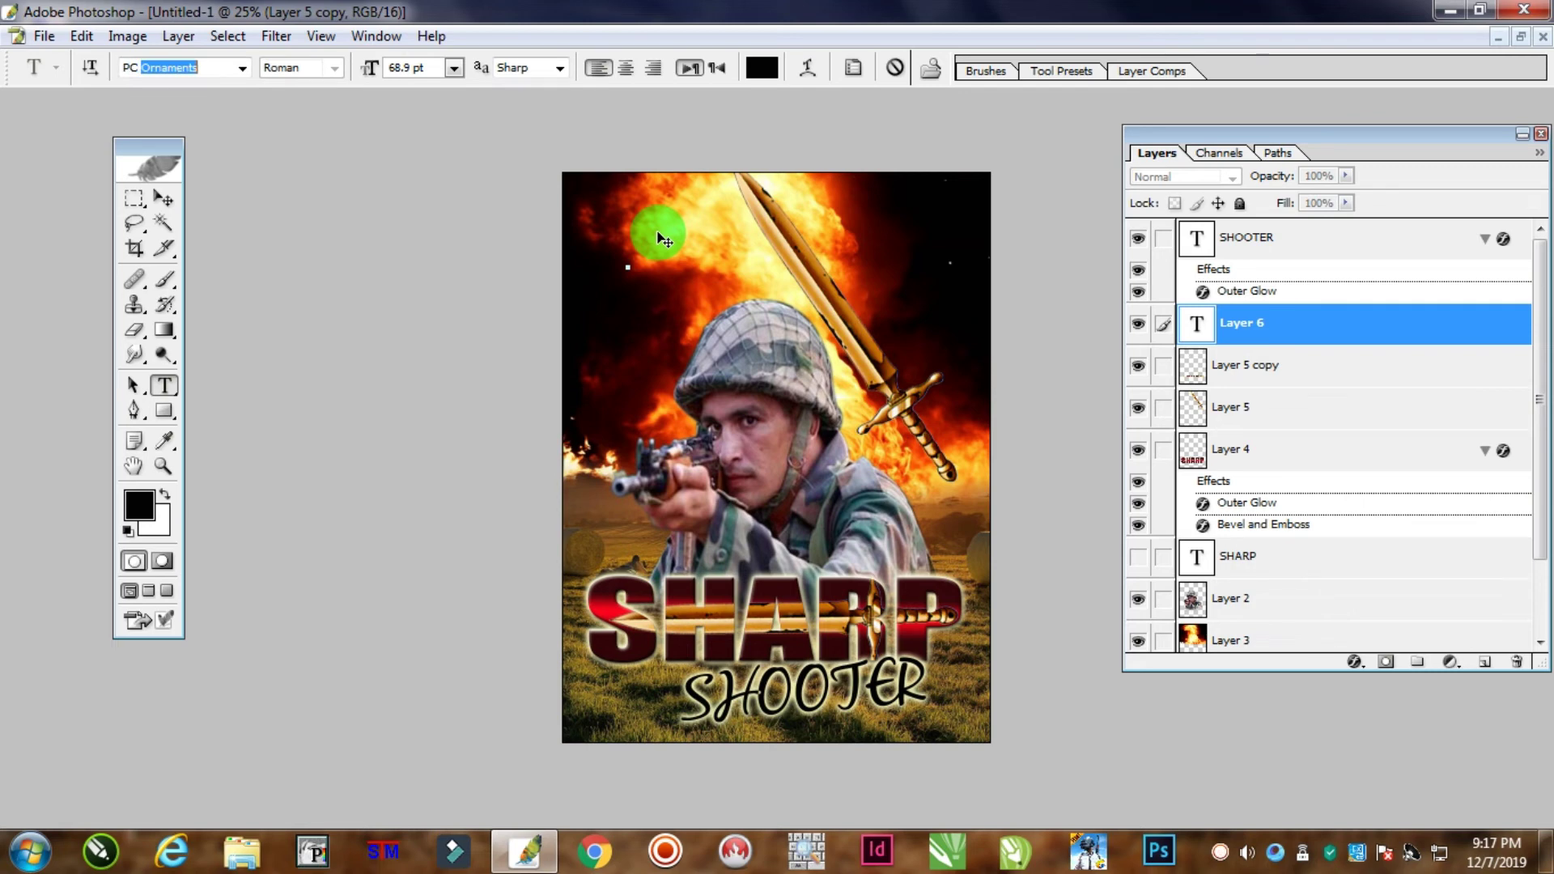
{"action": "left_click", "coordinate": [164, 386]}
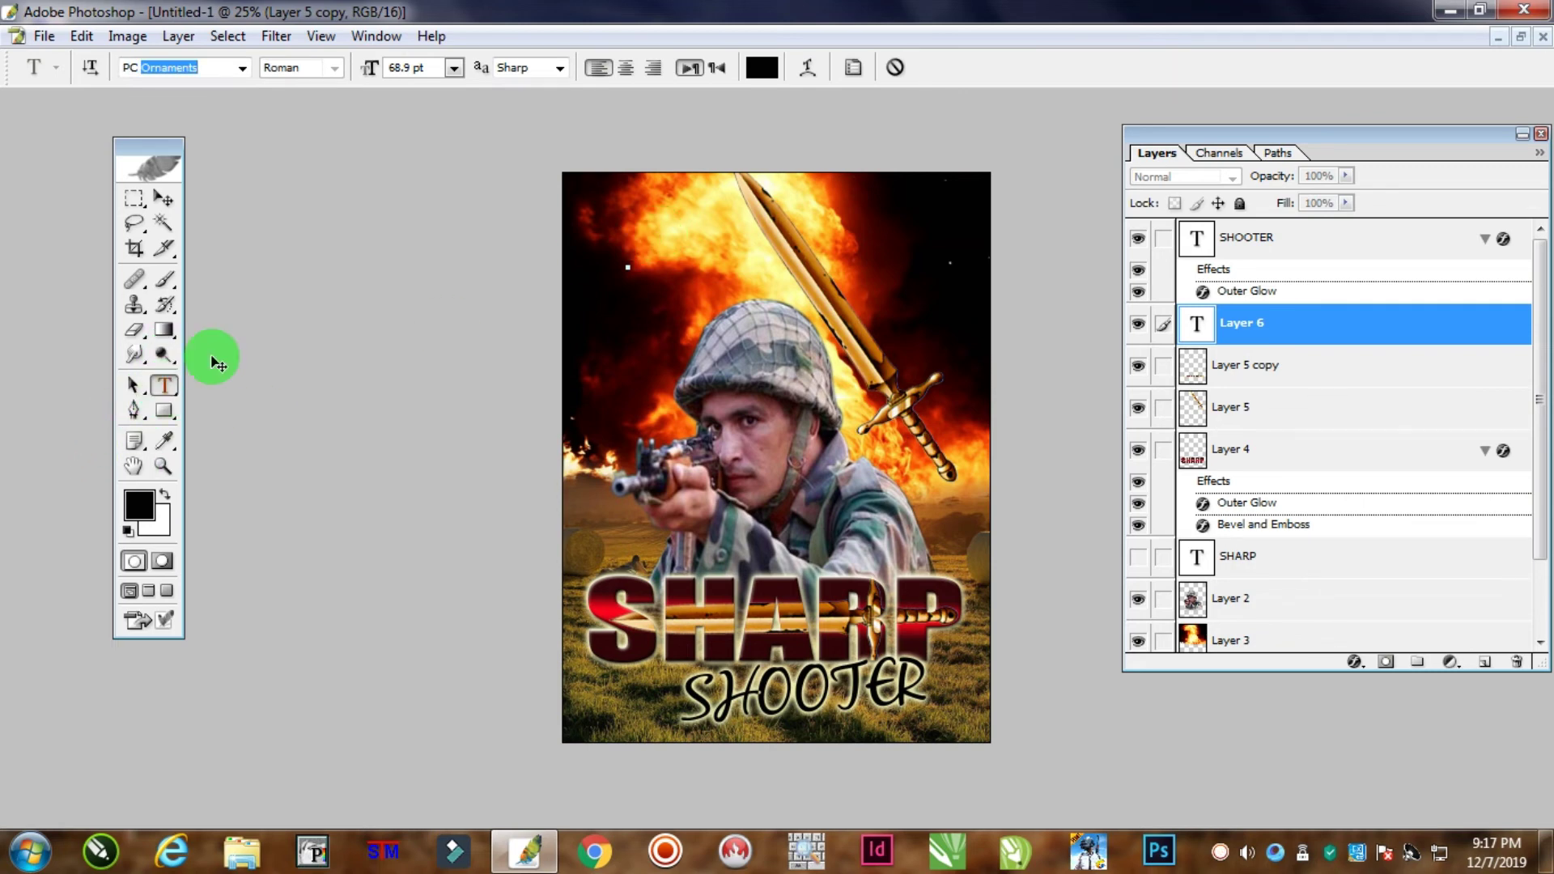
{"action": "left_click", "coordinate": [629, 263]}
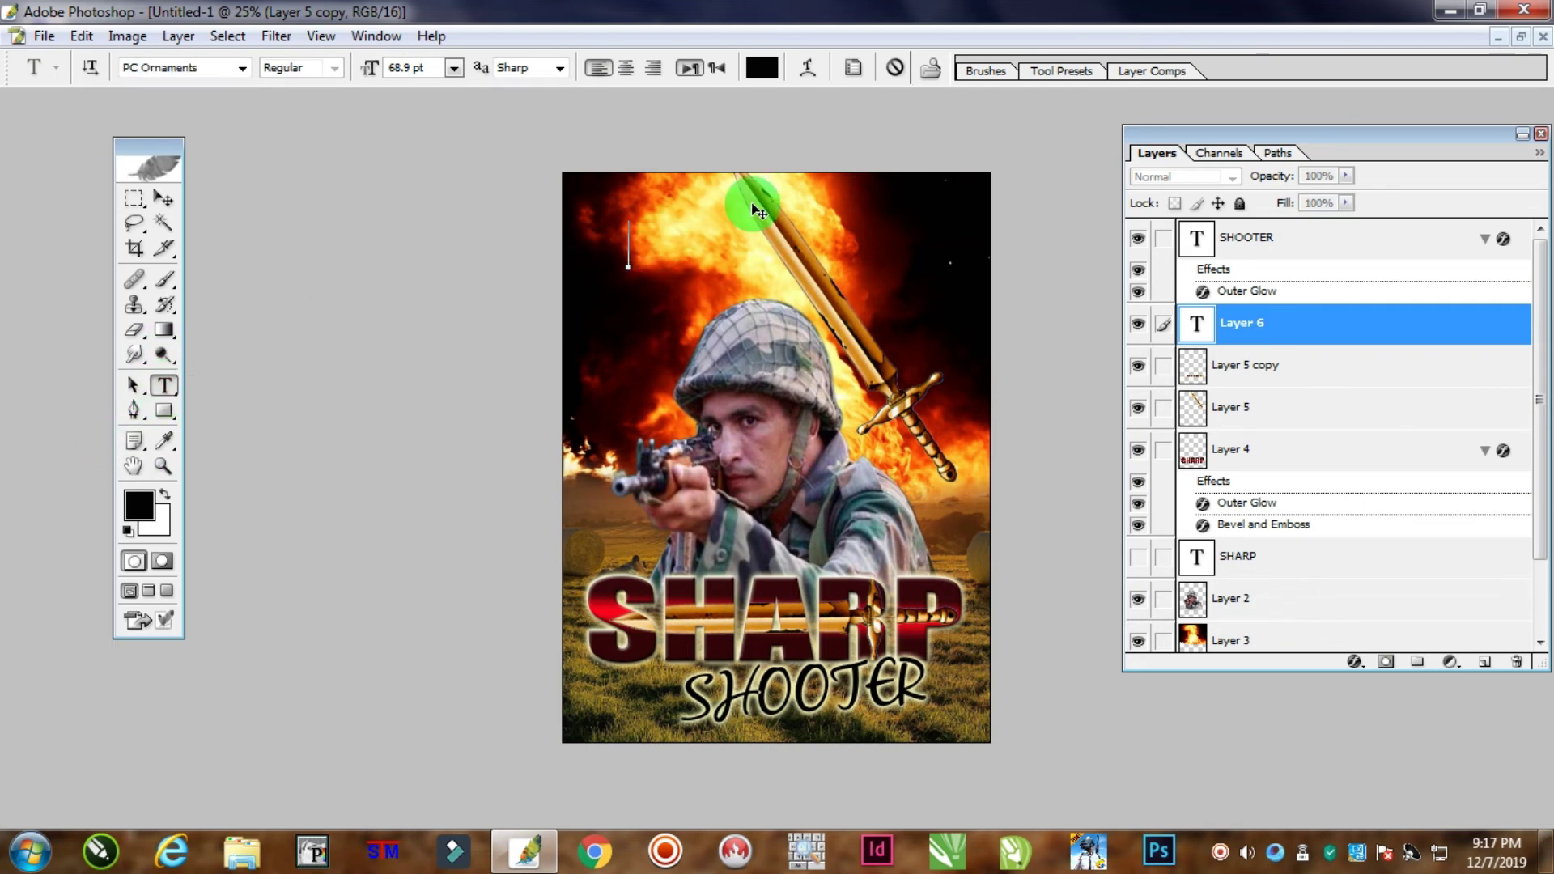
{"action": "type", "text": "a"}
{"action": "key", "text": "ctrl+a"}
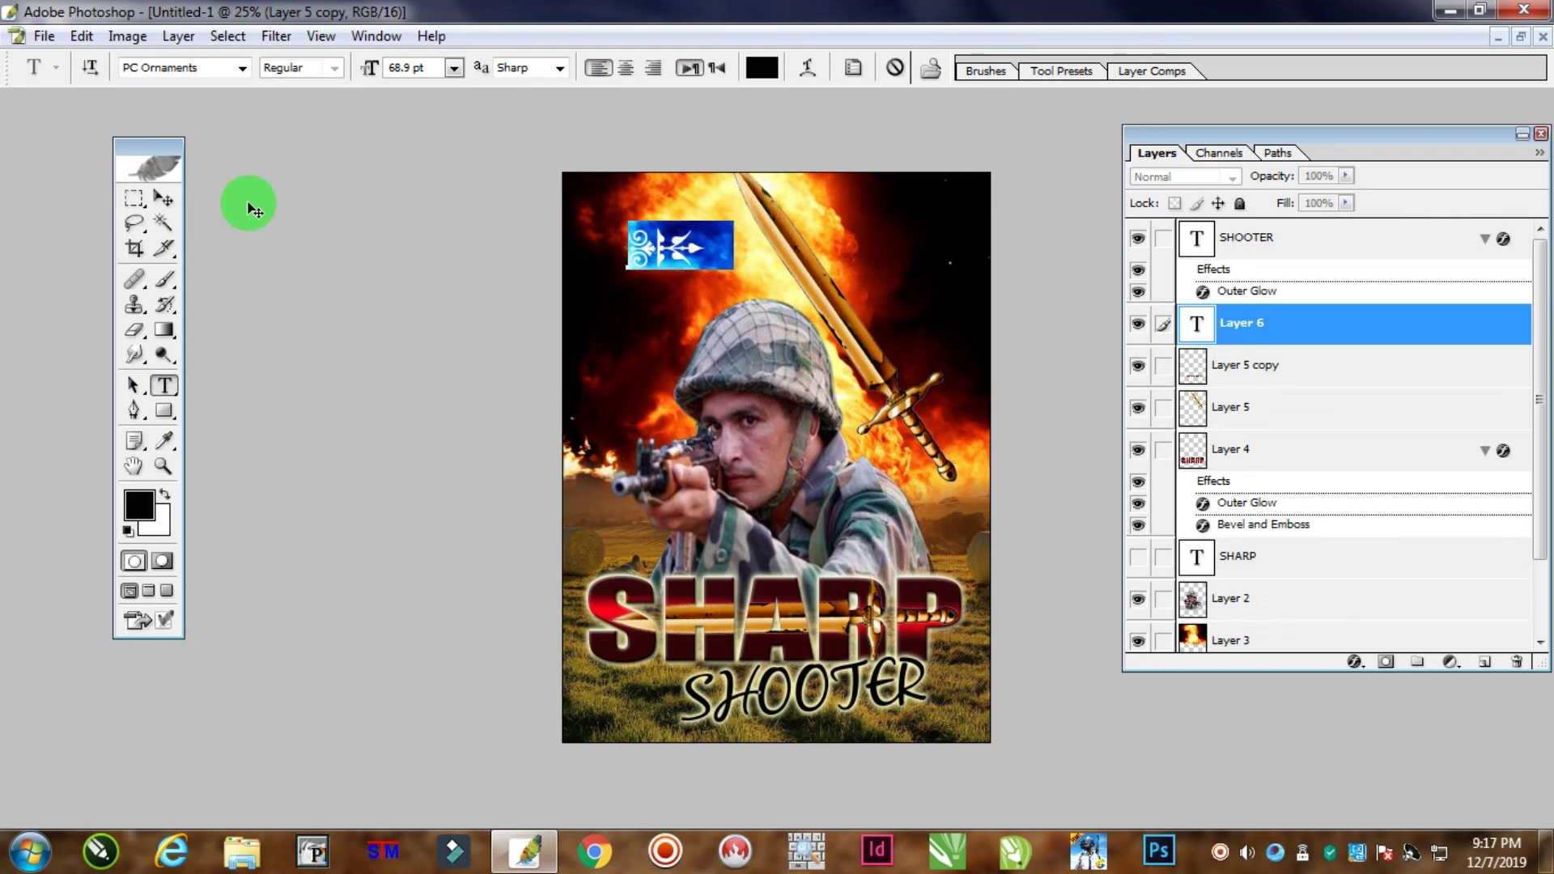
{"action": "key", "text": "Right"}
{"action": "left_click", "coordinate": [164, 197]}
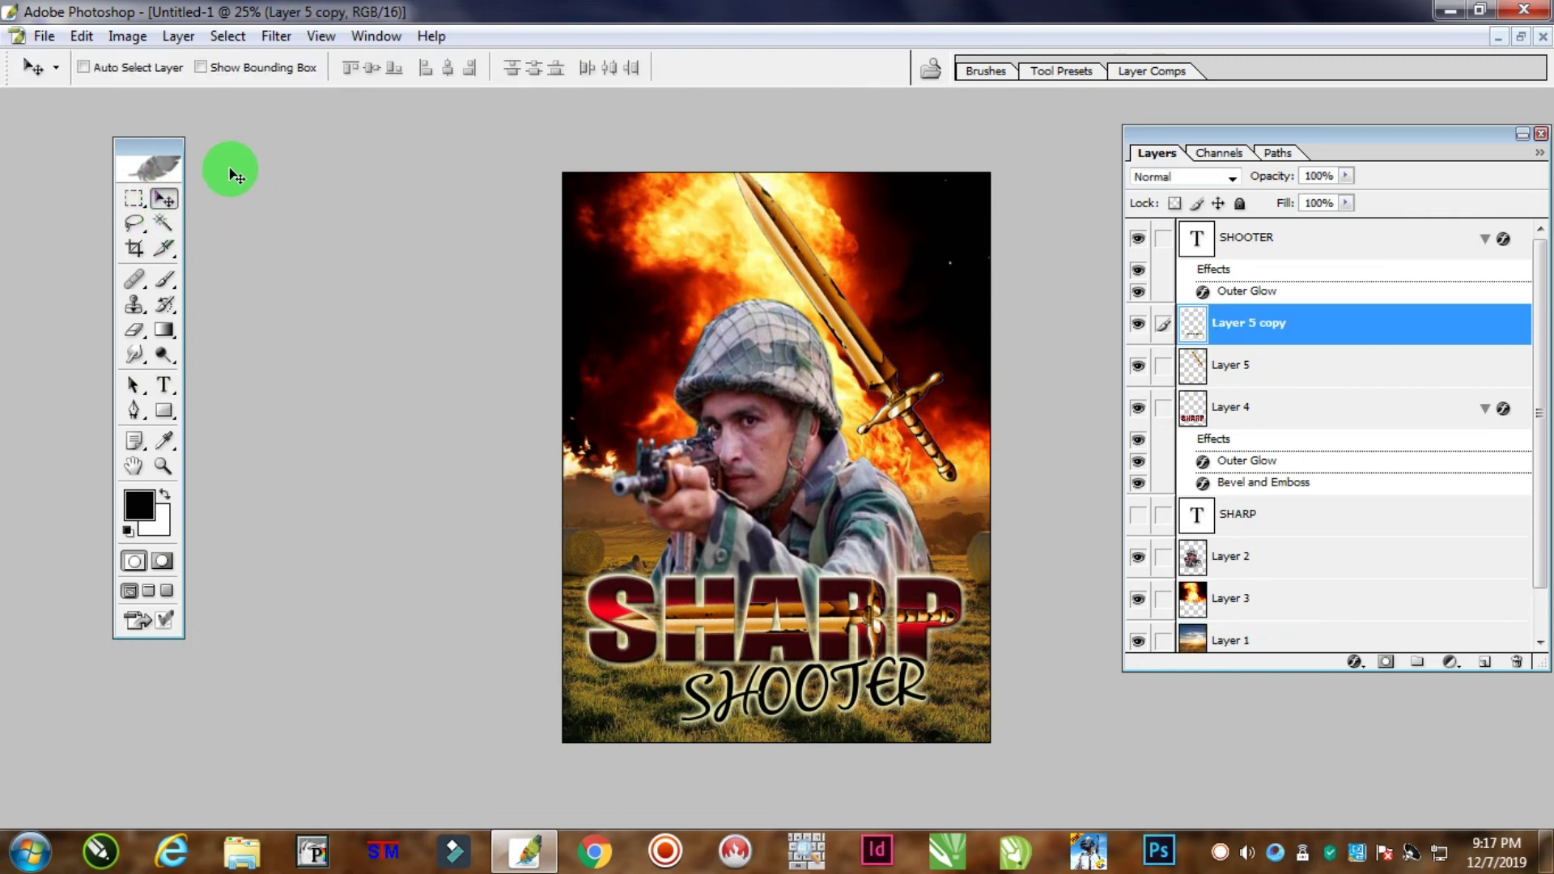
Add the text PC GAME in the Impact font over the fire near the poster's upper-left corner
{"action": "left_click", "coordinate": [165, 386]}
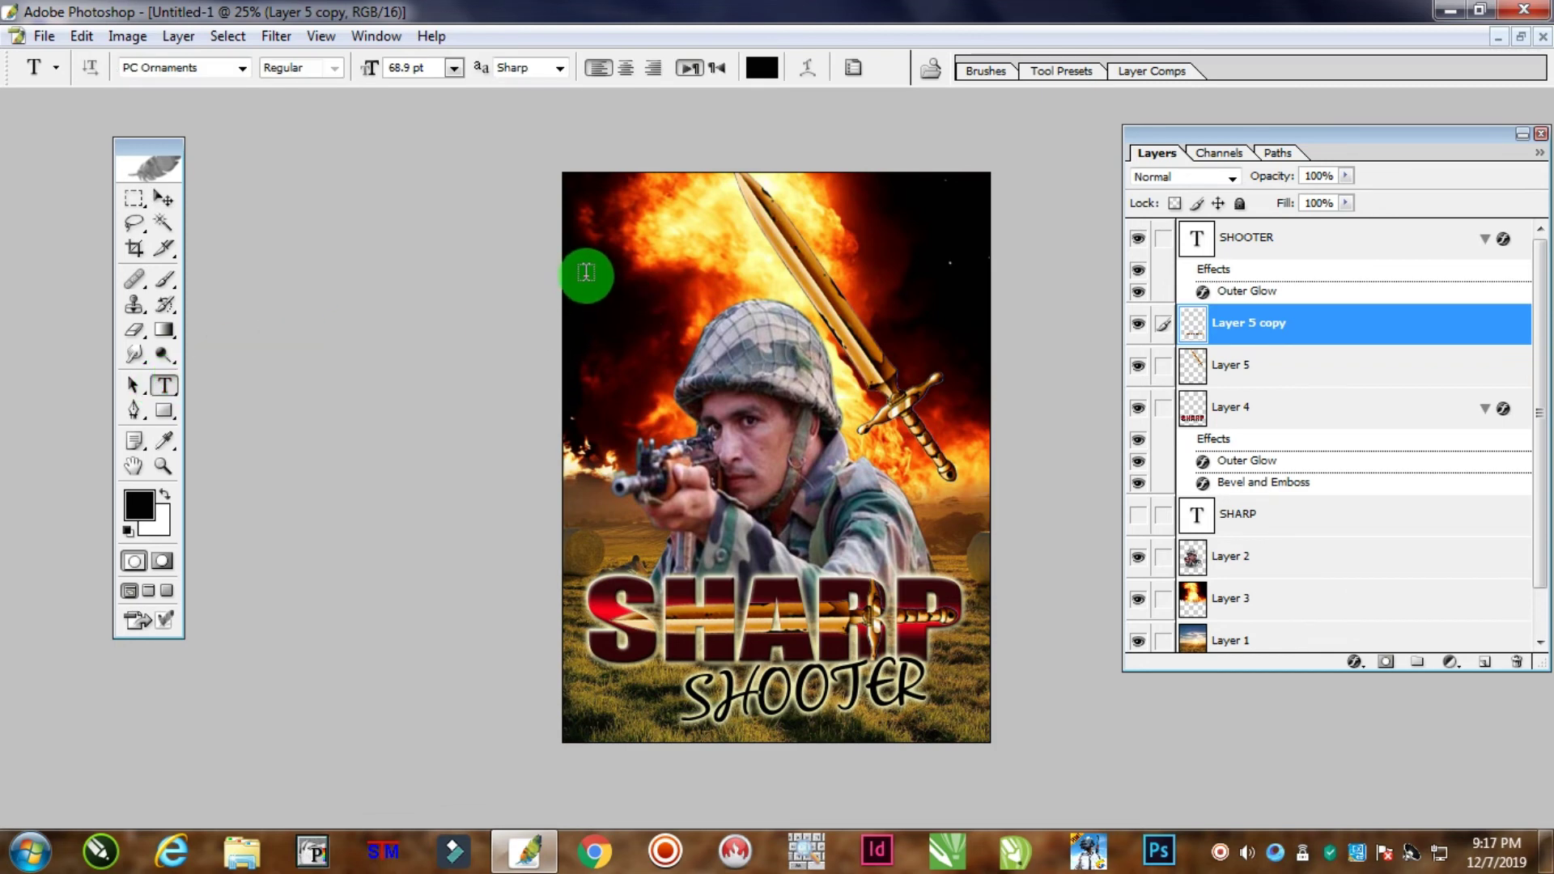
{"action": "left_click", "coordinate": [620, 247]}
{"action": "left_click", "coordinate": [201, 69]}
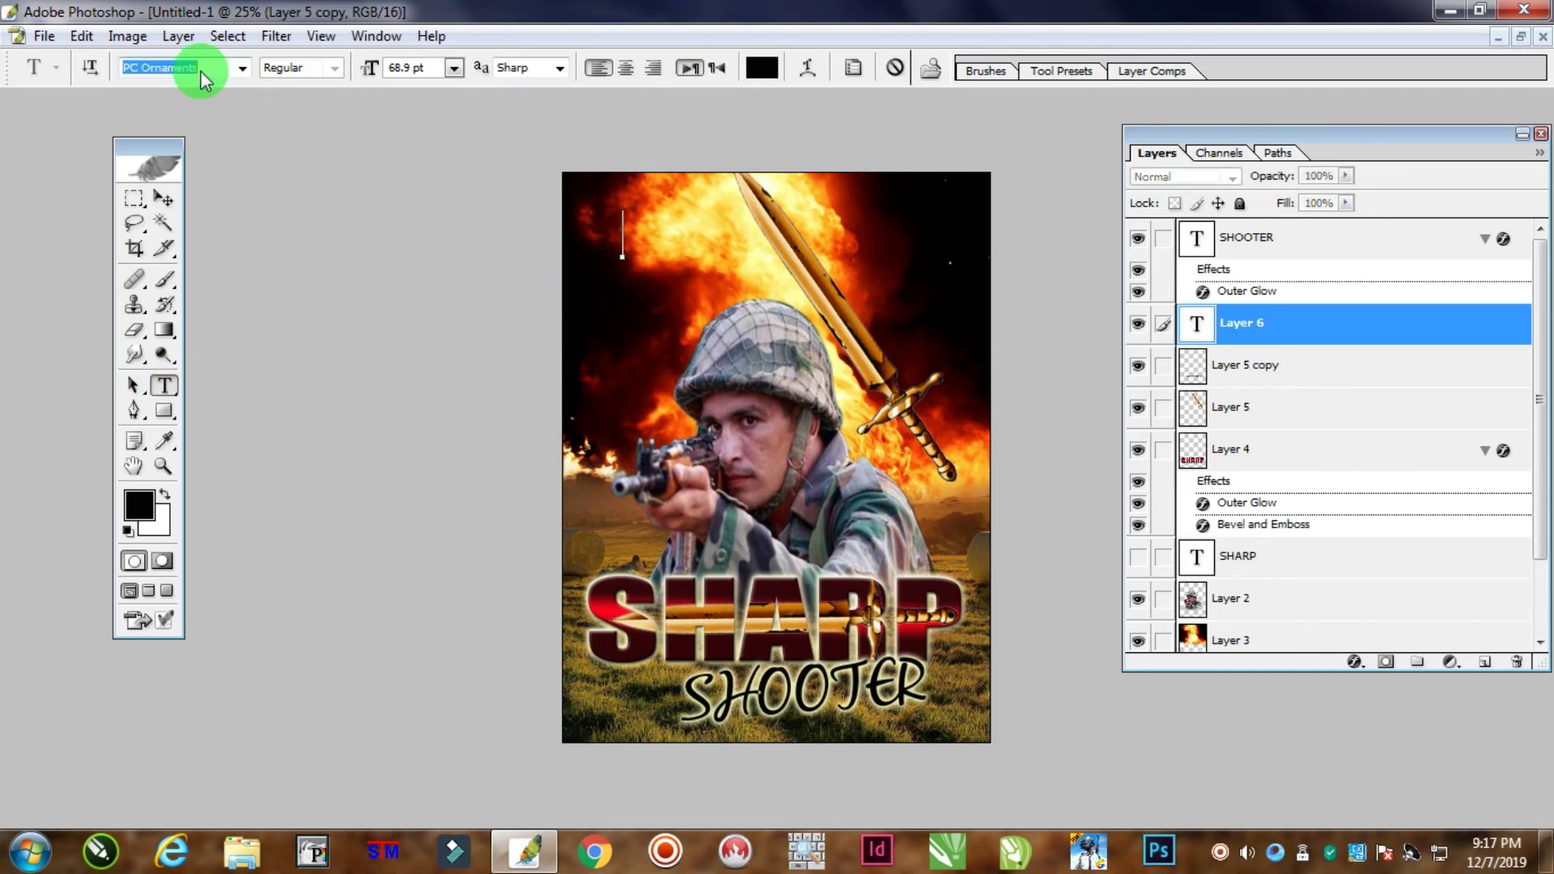
{"action": "left_click", "coordinate": [242, 68]}
{"action": "left_click_drag", "start_coordinate": [333, 255], "coordinate": [322, 193]}
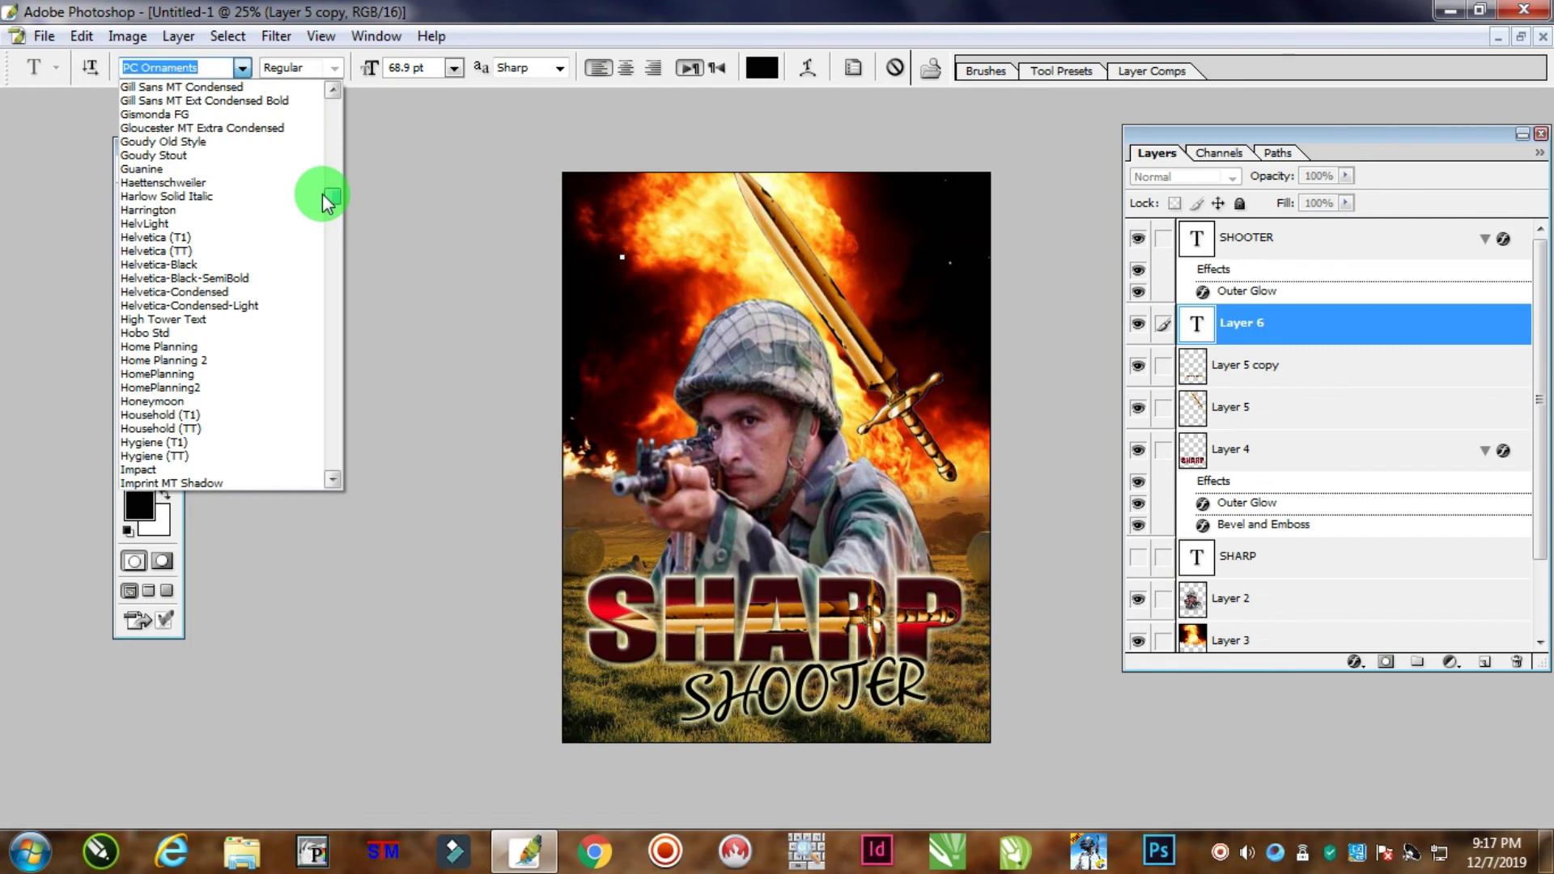
{"action": "left_click", "coordinate": [167, 469]}
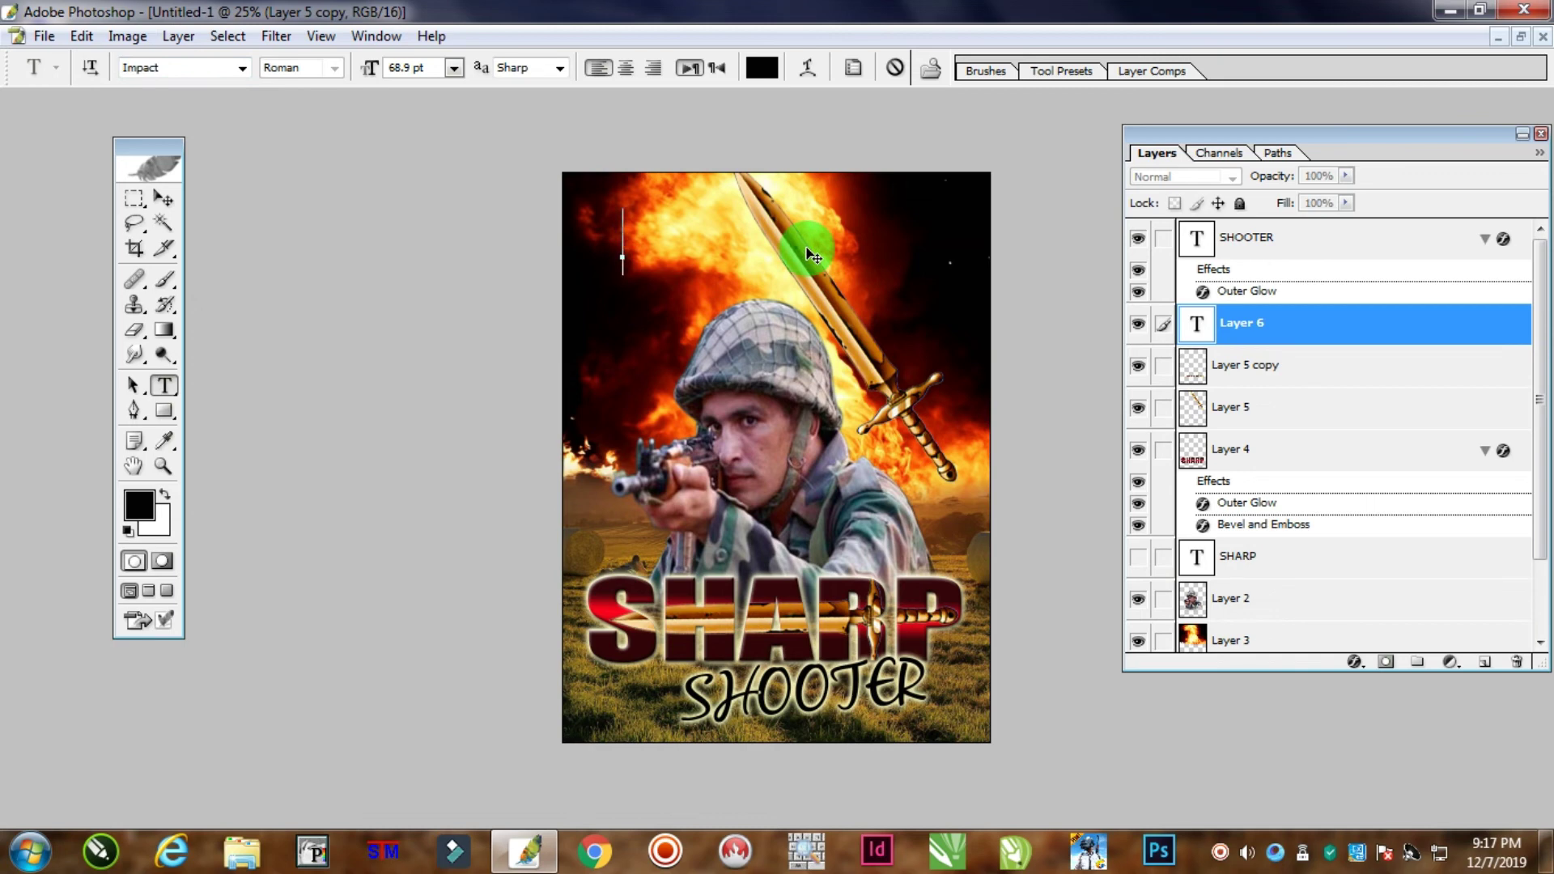
{"action": "type", "text": "PC G AME"}
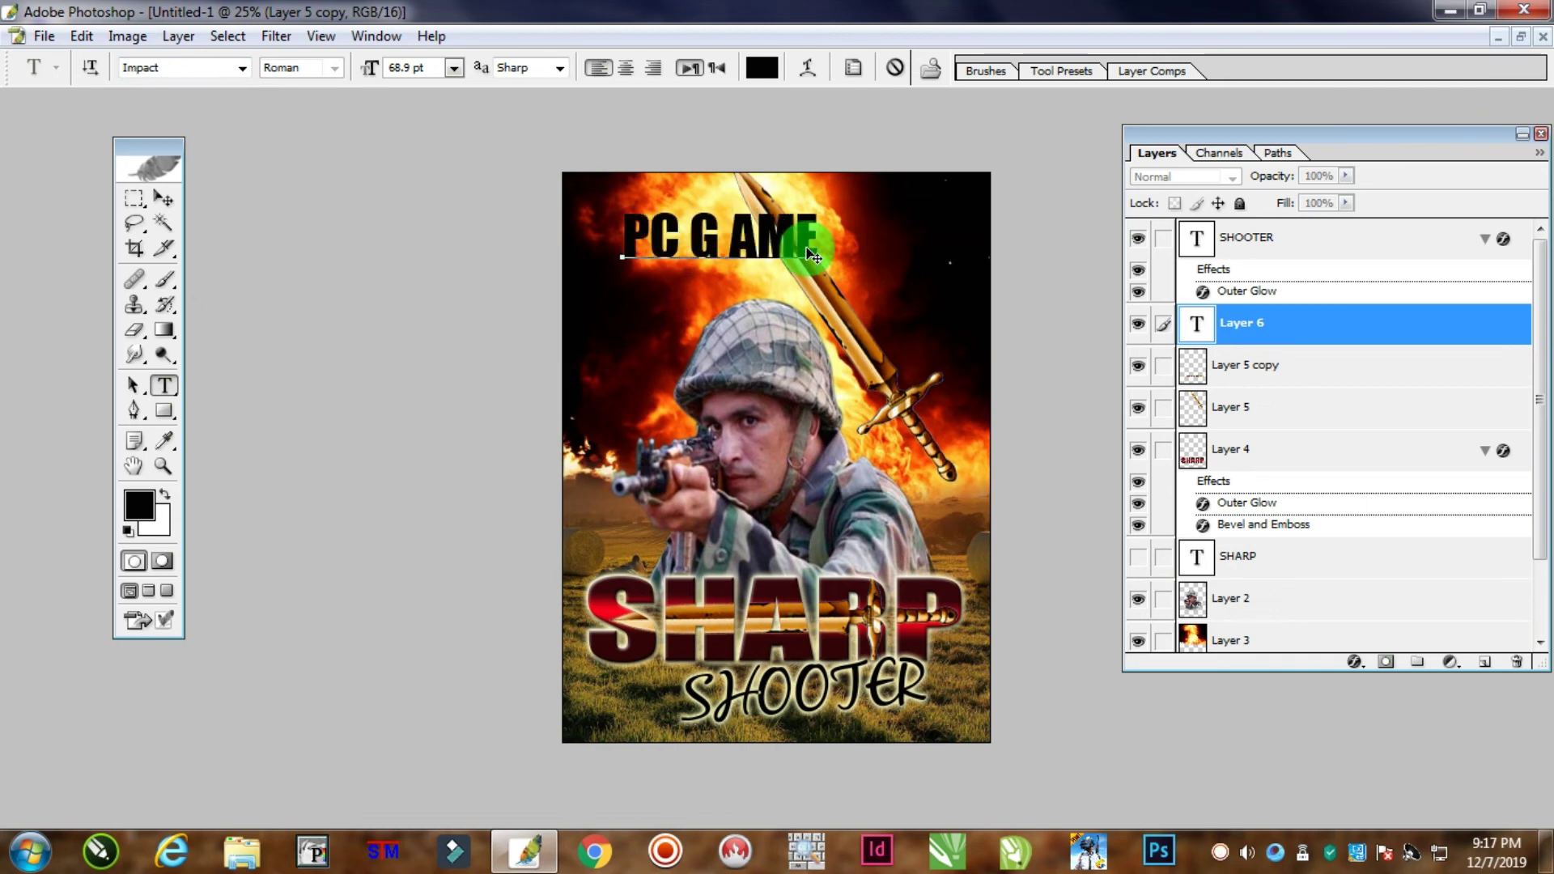
{"action": "key", "text": "BackSpace"}
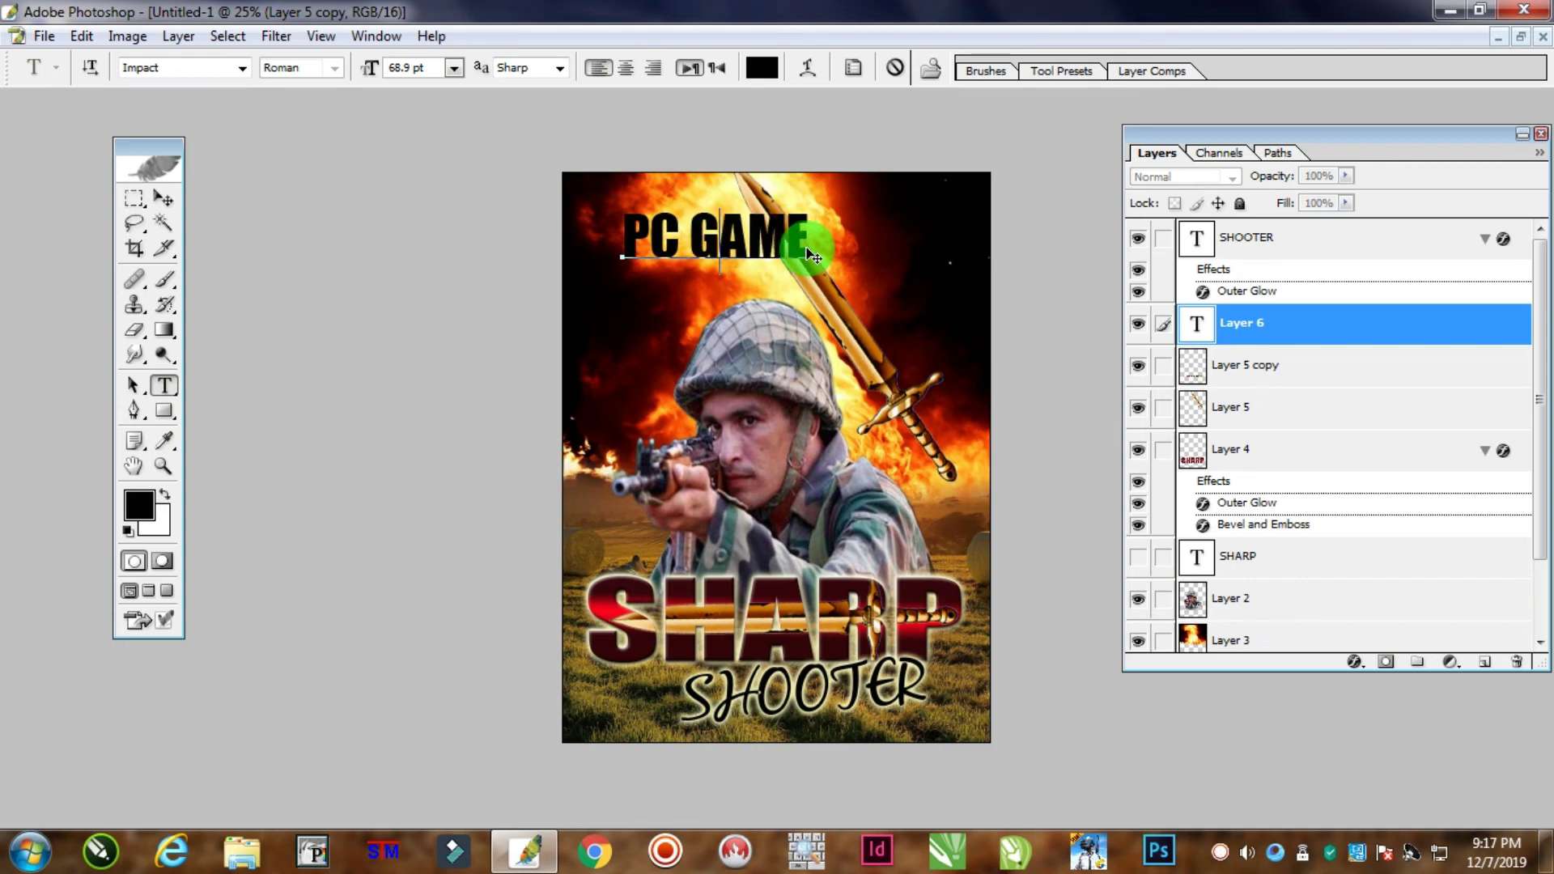
Move the PC GAME text slightly down and left, and scale it down to about 64 pt
{"action": "left_click", "coordinate": [163, 199]}
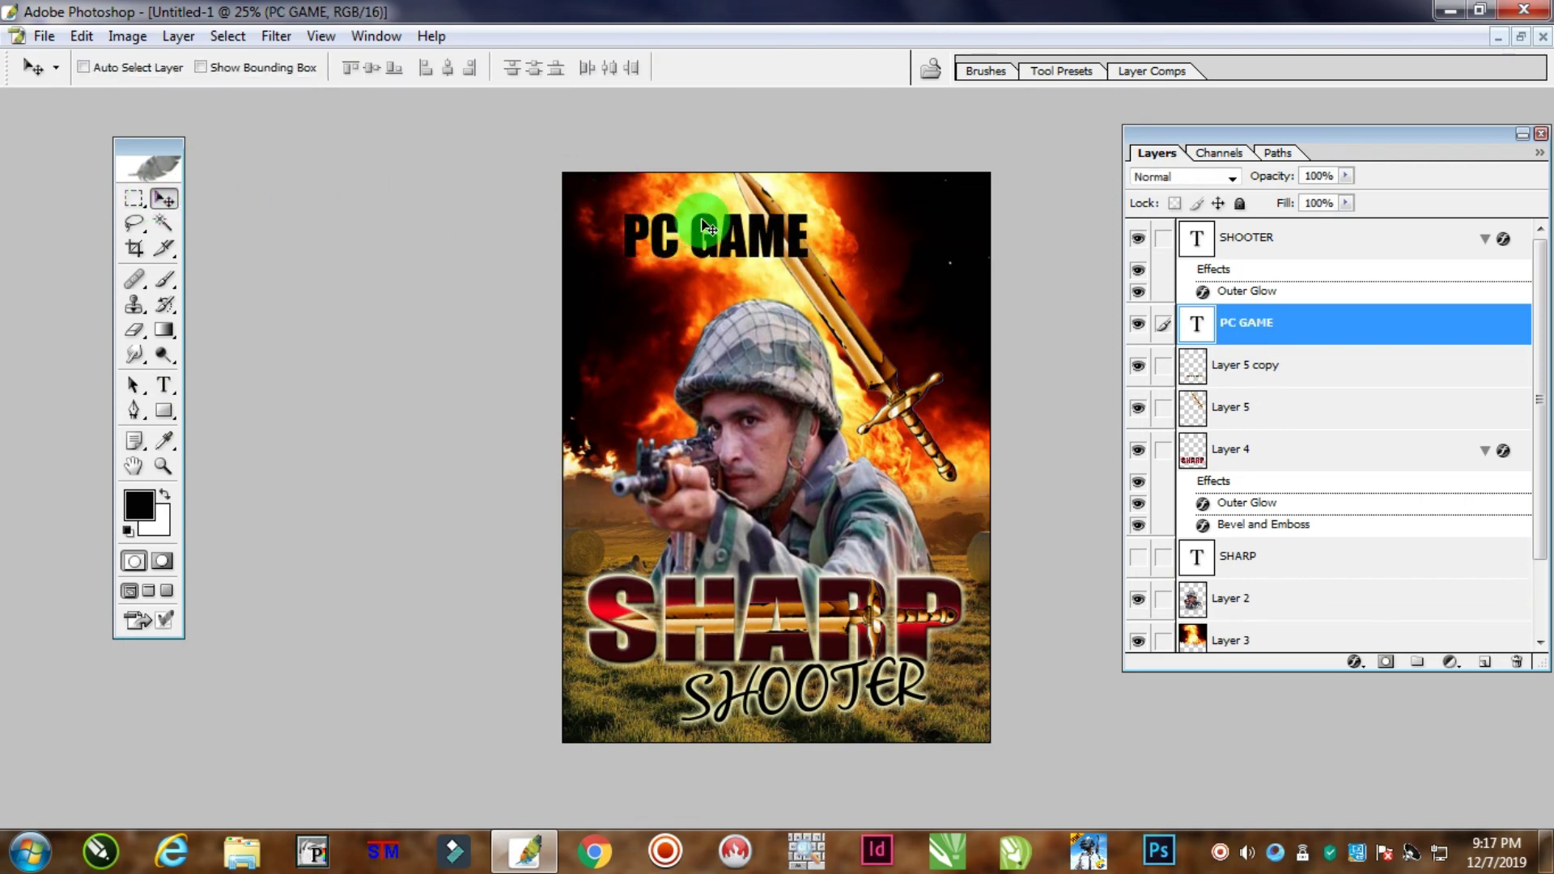
{"action": "left_click_drag", "start_coordinate": [702, 222], "coordinate": [676, 233]}
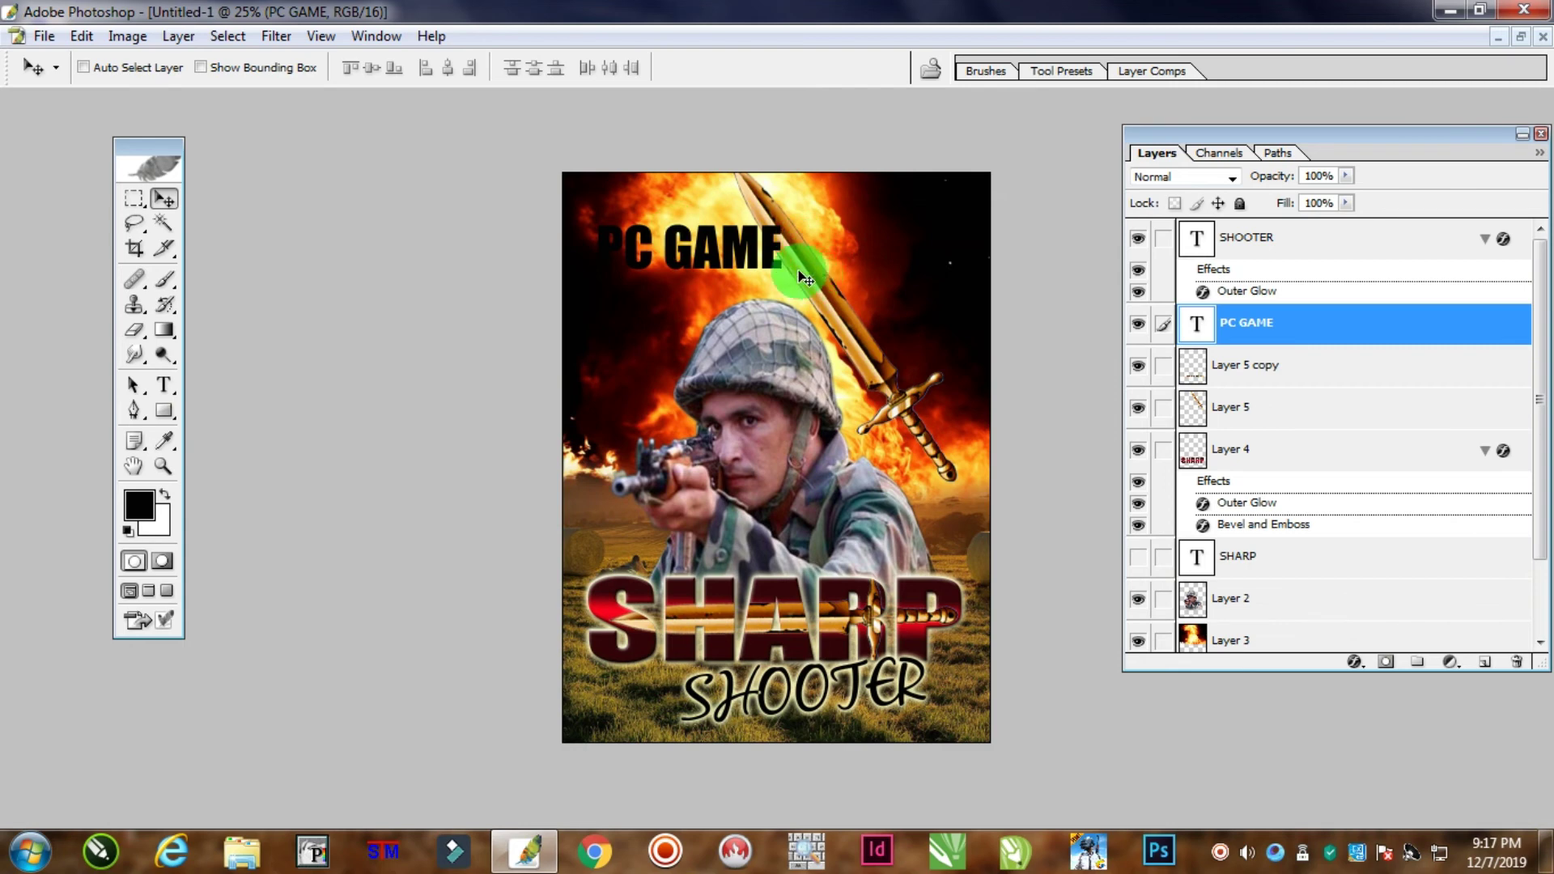
{"action": "key", "text": "ctrl+t"}
{"action": "left_click_drag", "start_coordinate": [784, 232], "coordinate": [743, 254]}
{"action": "double_click", "coordinate": [740, 255]}
Give the PC GAME text an Outer Glow with 78% opacity, 5% noise, 9% spread and 29 px size
{"action": "left_click", "coordinate": [179, 35]}
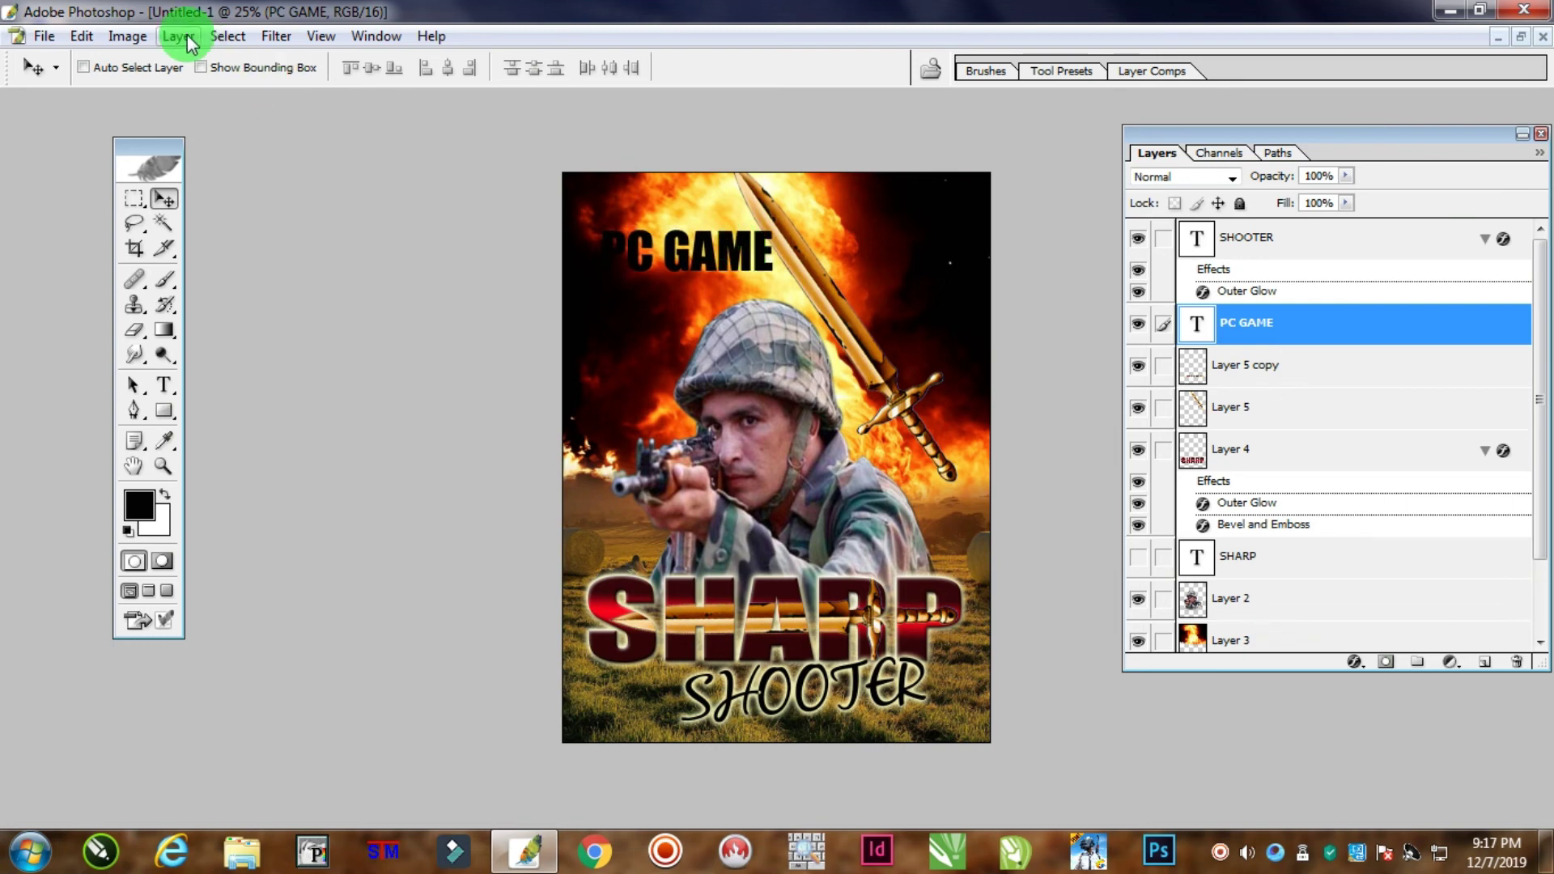
{"action": "left_click", "coordinate": [263, 193]}
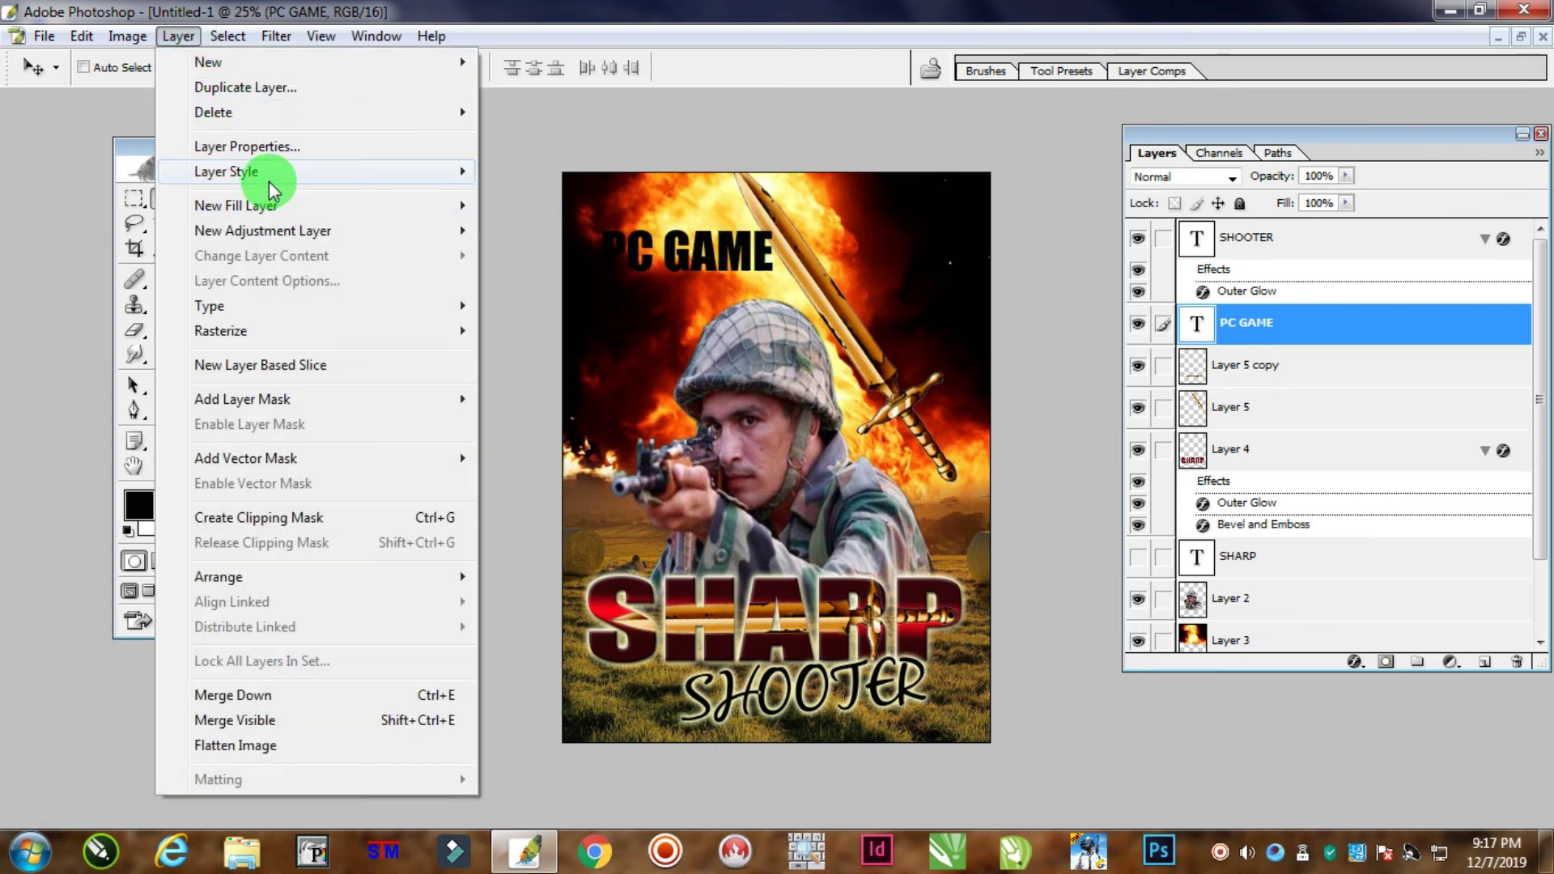
{"action": "mouse_move", "coordinate": [268, 181]}
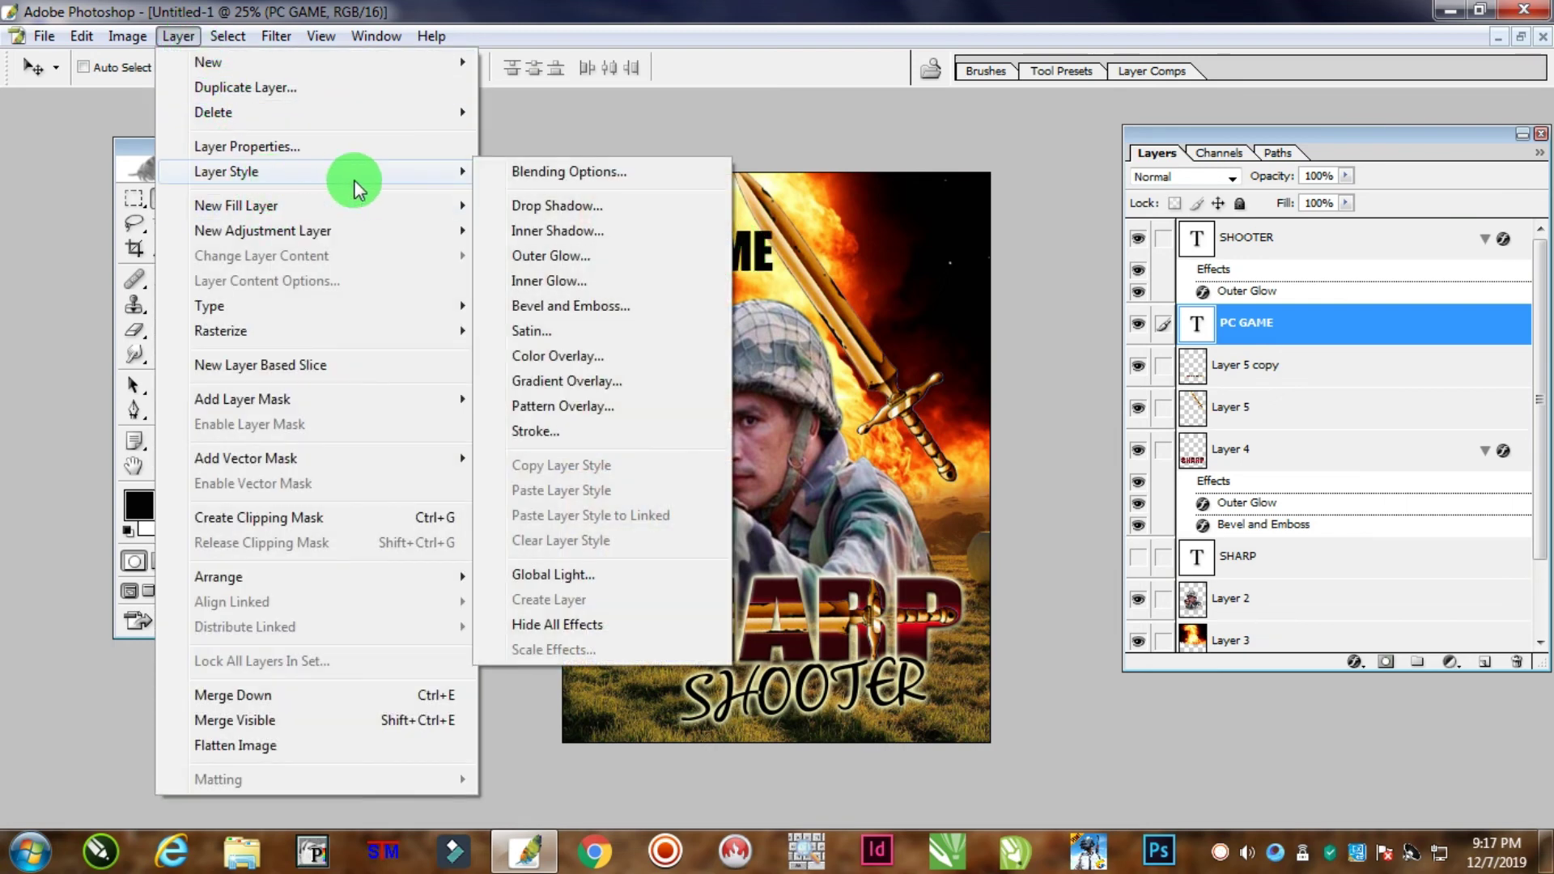
{"action": "left_click", "coordinate": [542, 256]}
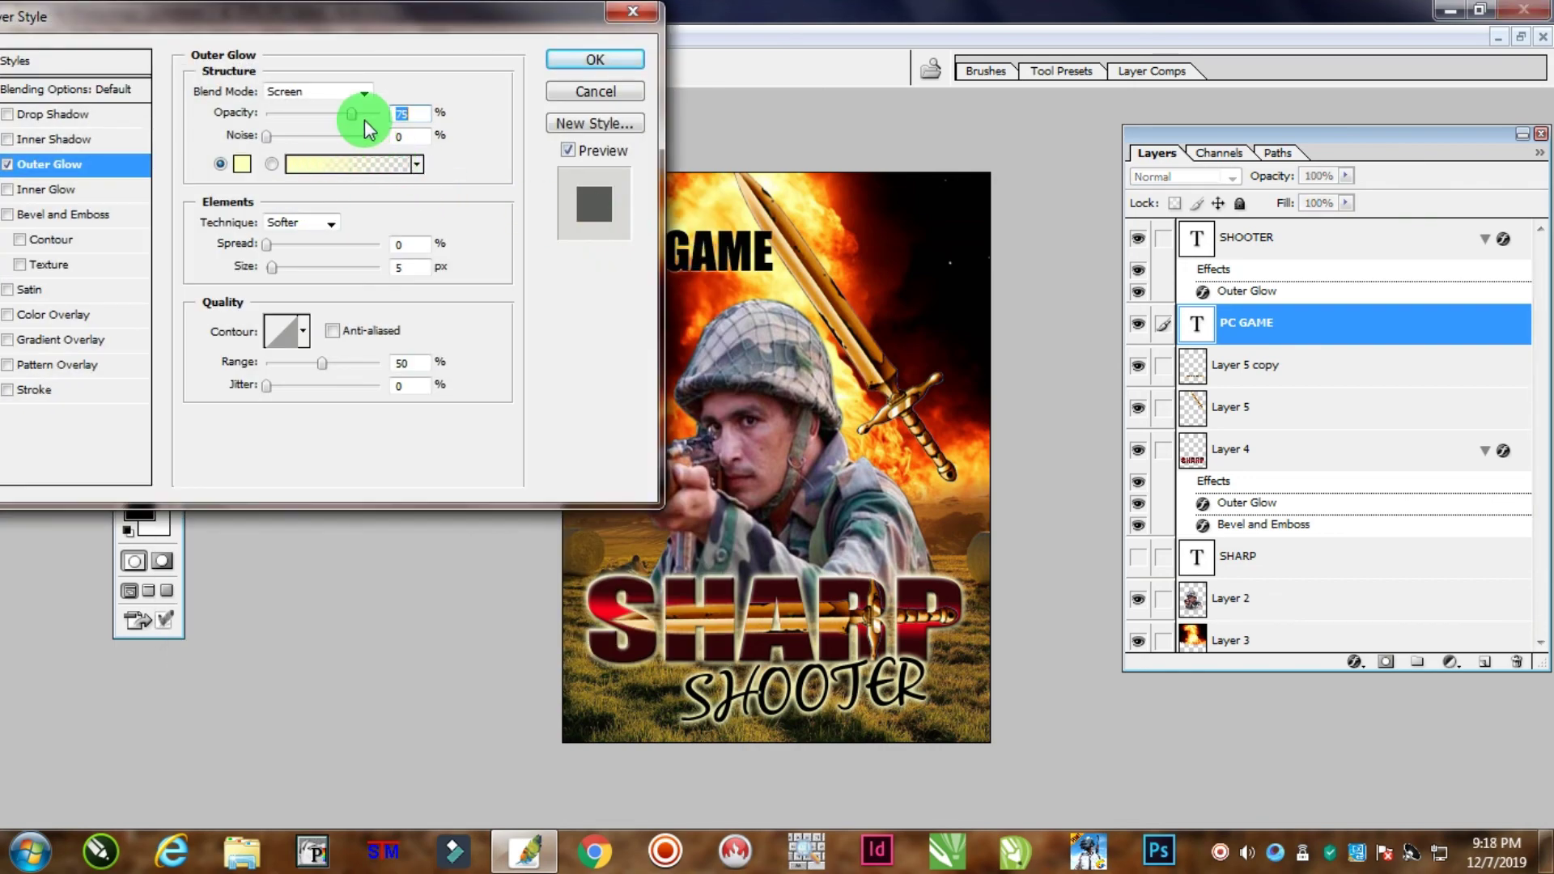
{"action": "left_click_drag", "start_coordinate": [275, 265], "coordinate": [285, 266]}
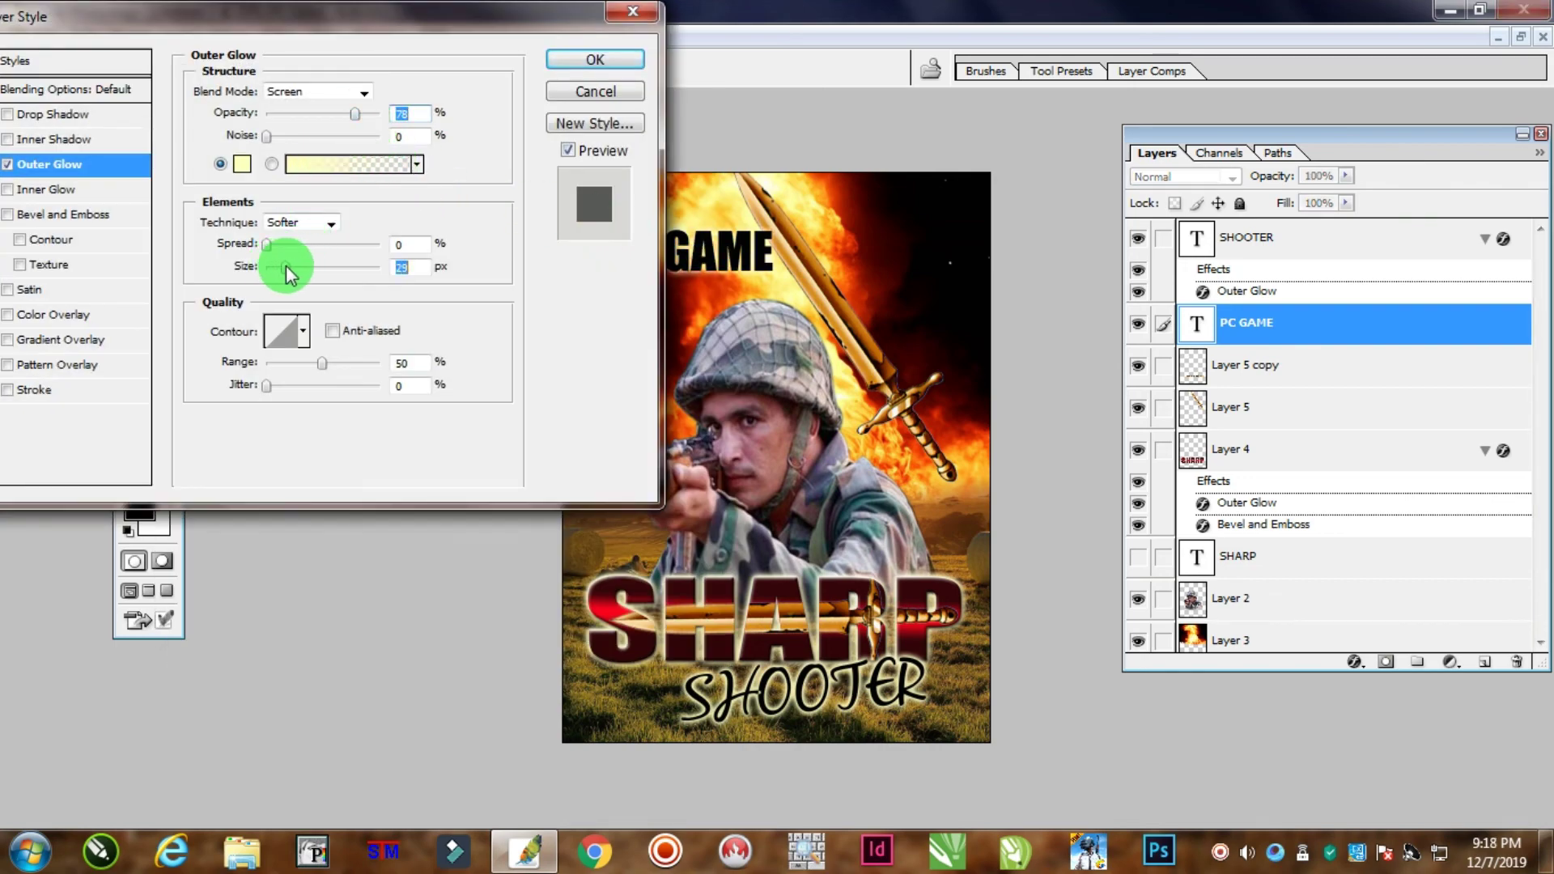
{"action": "left_click_drag", "start_coordinate": [411, 13], "coordinate": [328, 9]}
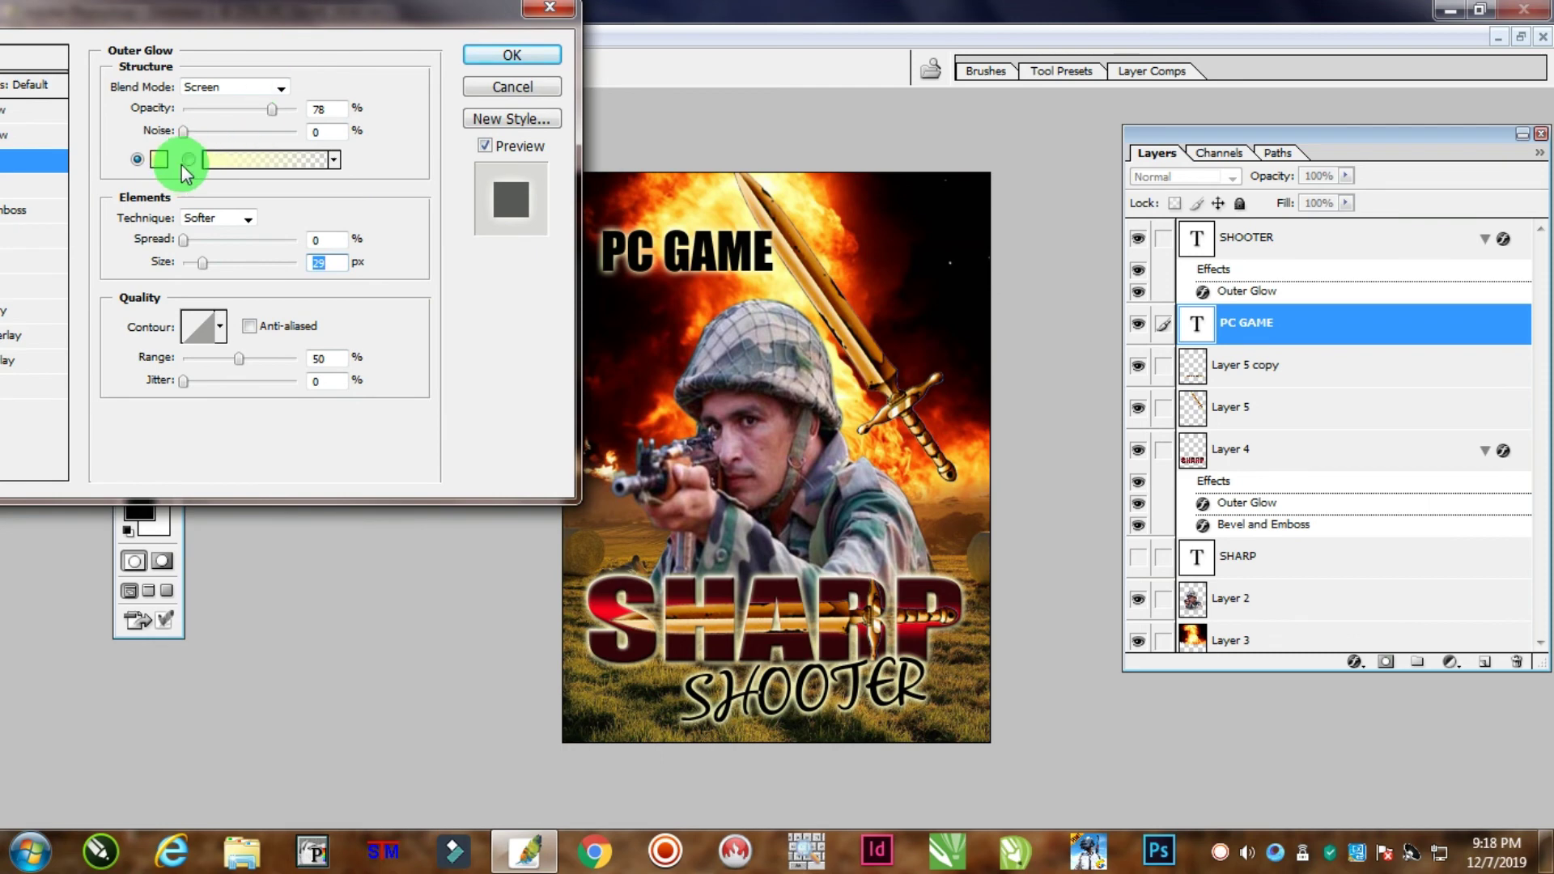
{"action": "left_click_drag", "start_coordinate": [187, 131], "coordinate": [191, 131]}
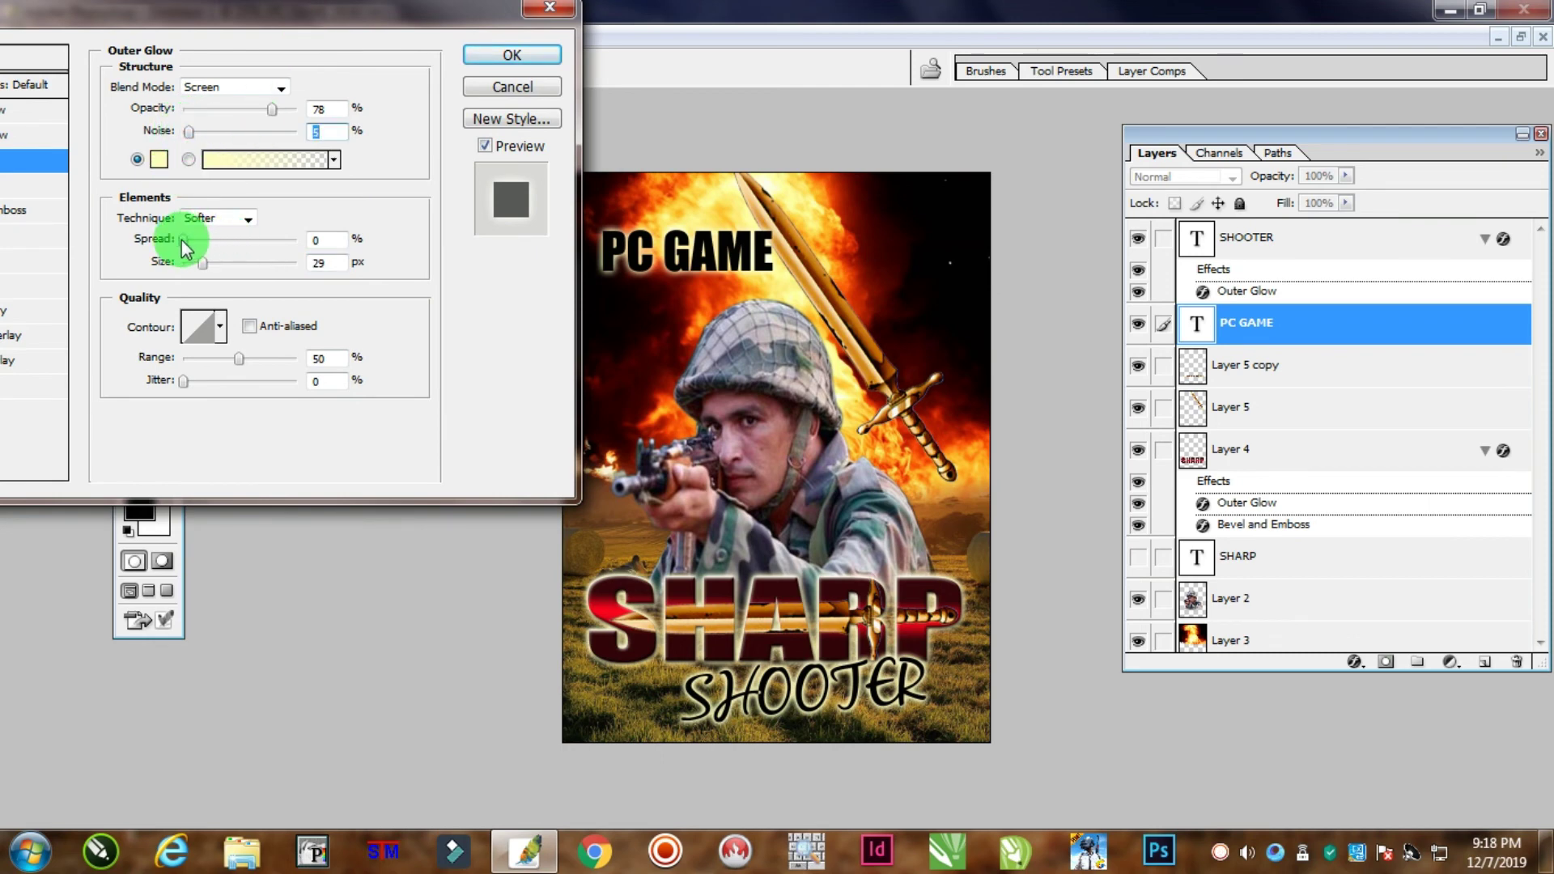
{"action": "left_click_drag", "start_coordinate": [182, 239], "coordinate": [191, 239]}
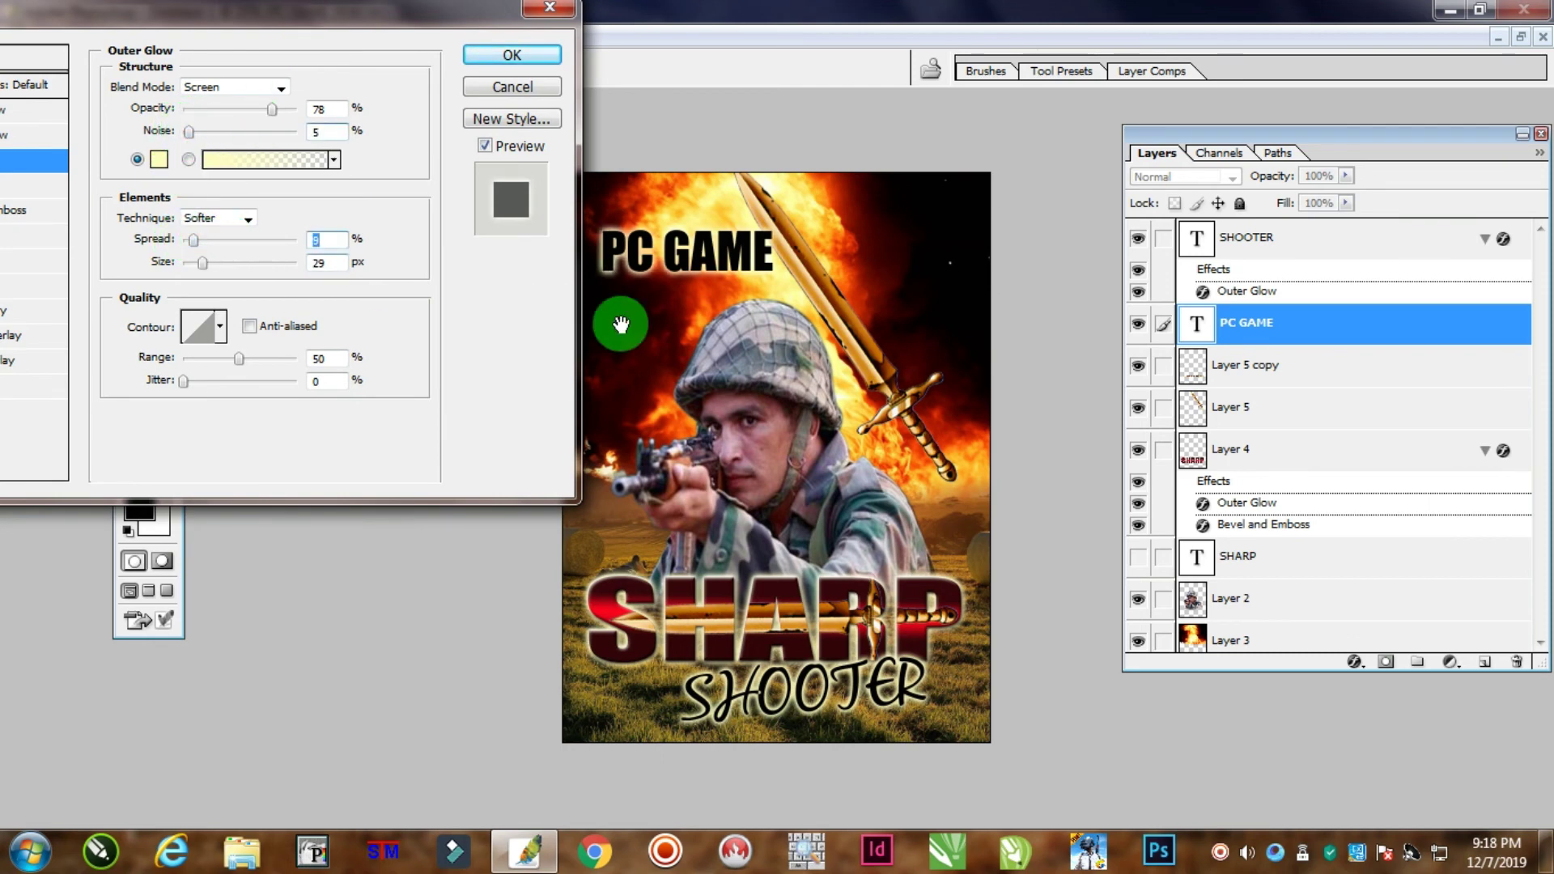
{"action": "left_click", "coordinate": [512, 54]}
Duplicate the PC GAME text layer and place the copy directly below the original text
{"action": "right_click", "coordinate": [1316, 336]}
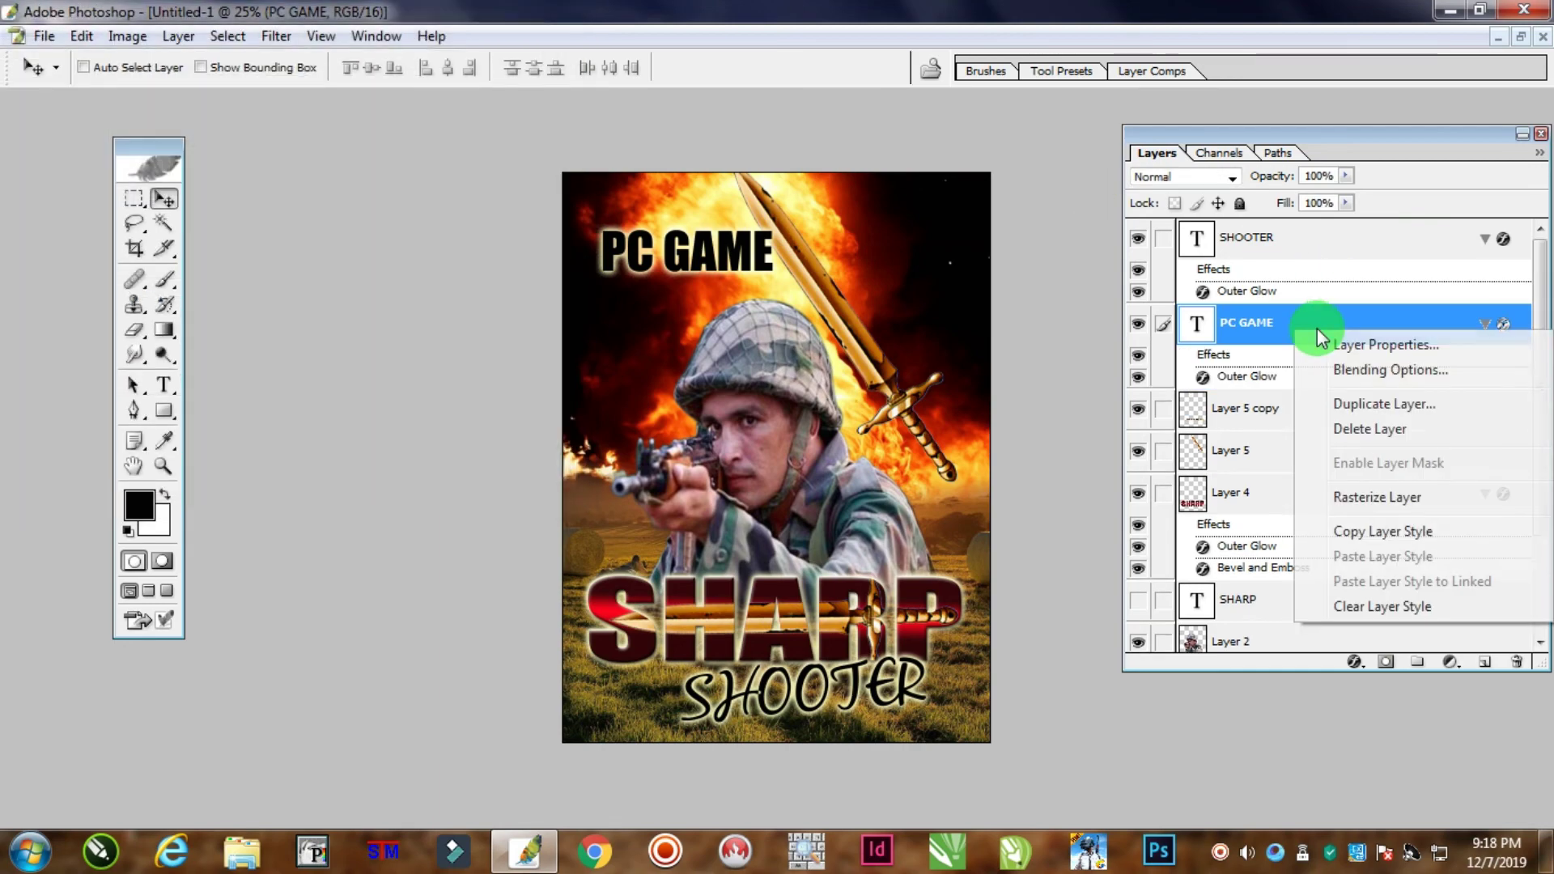
{"action": "left_click", "coordinate": [1367, 404]}
{"action": "left_click", "coordinate": [957, 372]}
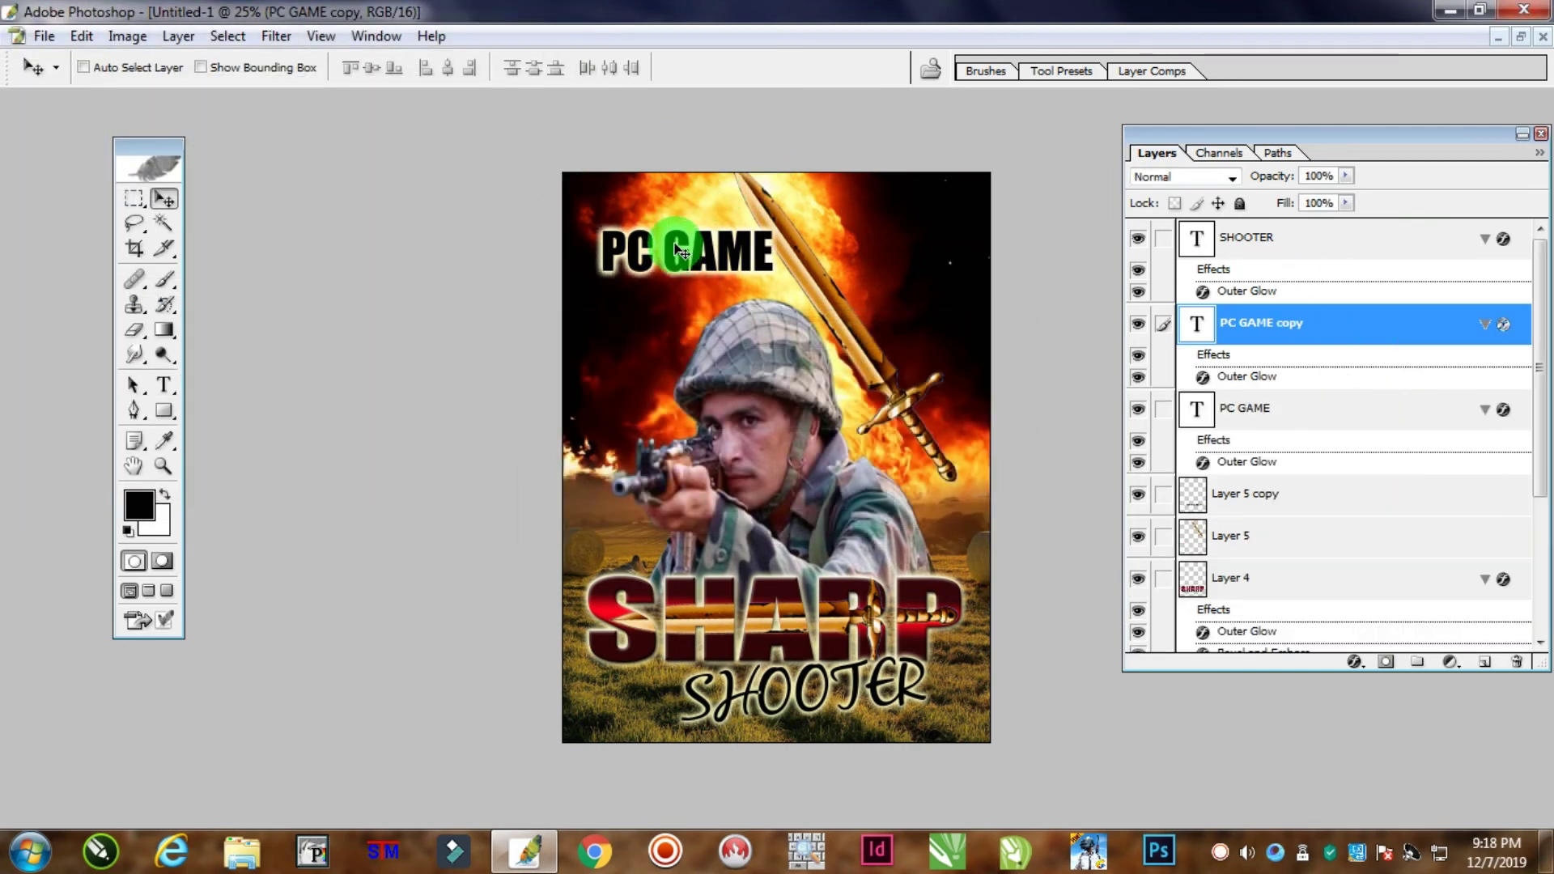
{"action": "left_click_drag", "start_coordinate": [676, 245], "coordinate": [675, 293]}
Make the original PC GAME text layer active and nudge the text slightly up and left
{"action": "right_click", "coordinate": [684, 249]}
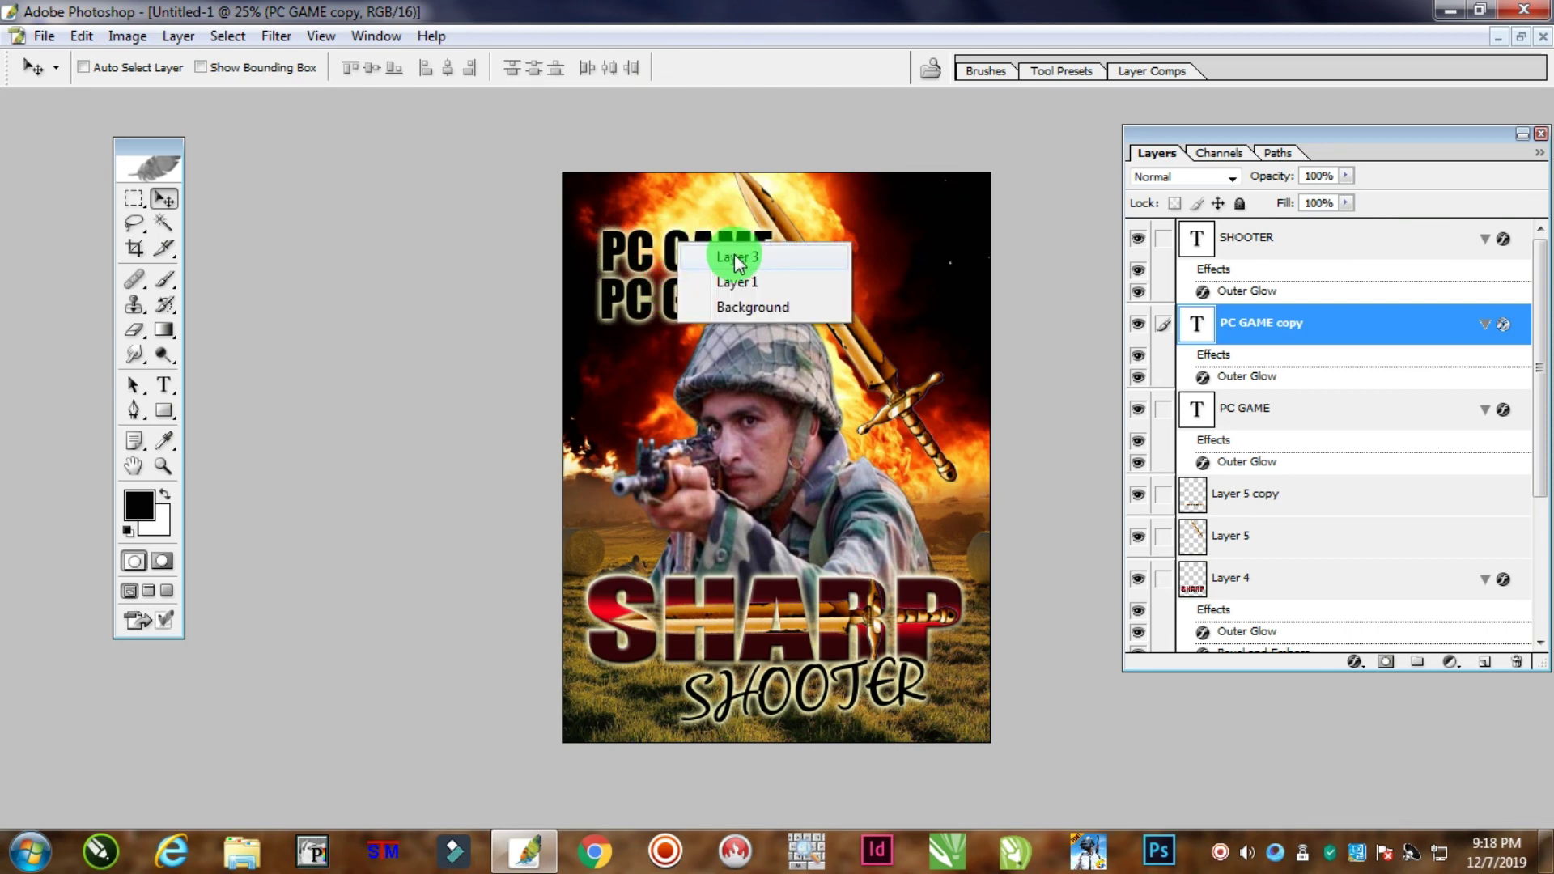
{"action": "left_click", "coordinate": [735, 254]}
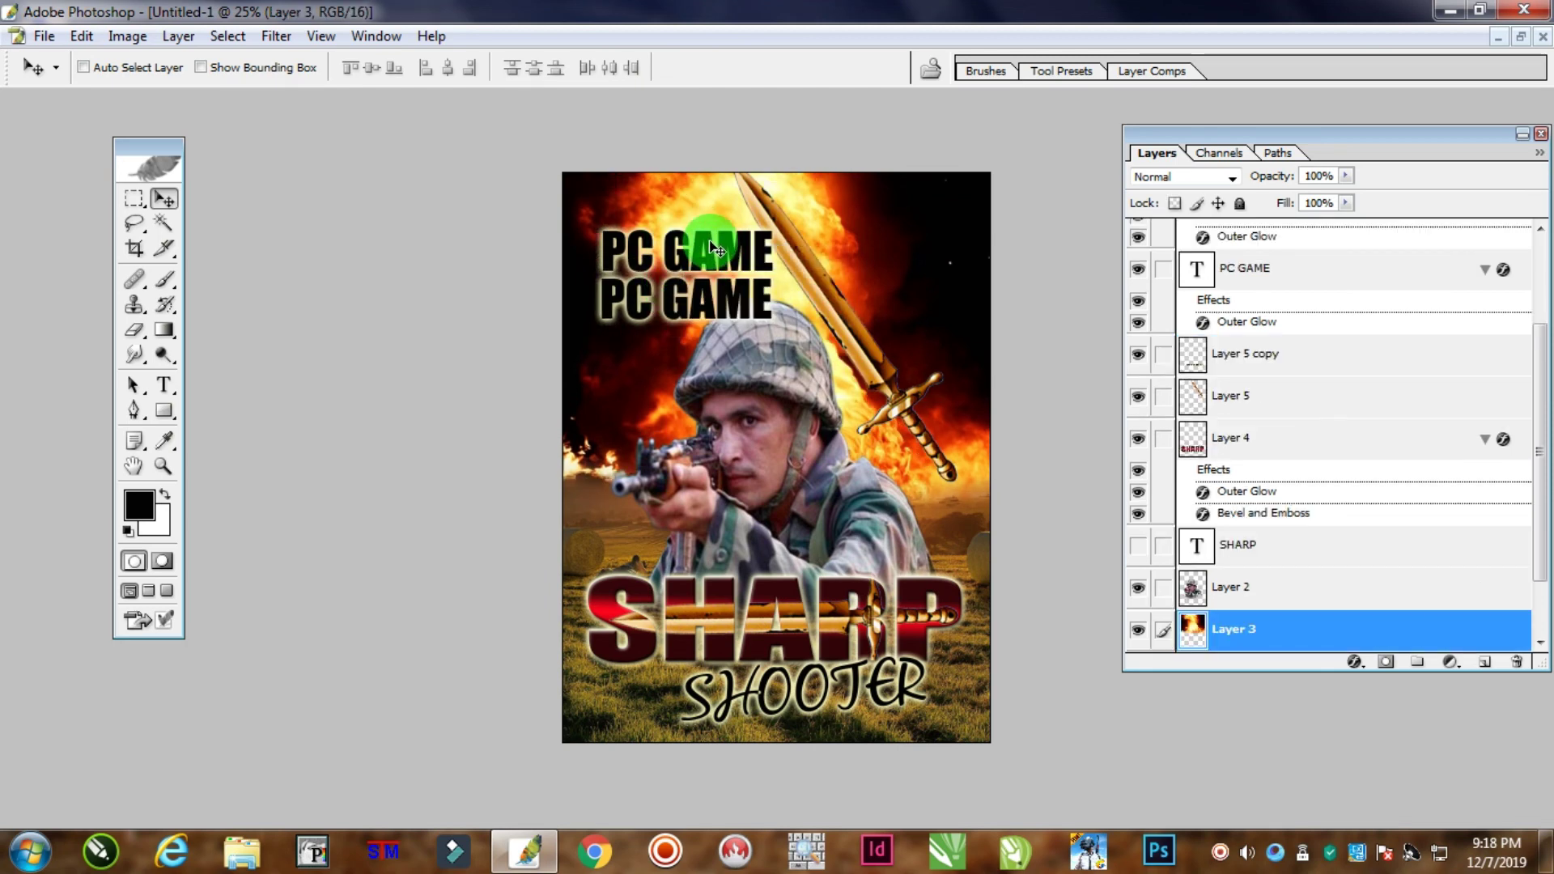
{"action": "right_click", "coordinate": [702, 238]}
{"action": "left_click", "coordinate": [757, 252]}
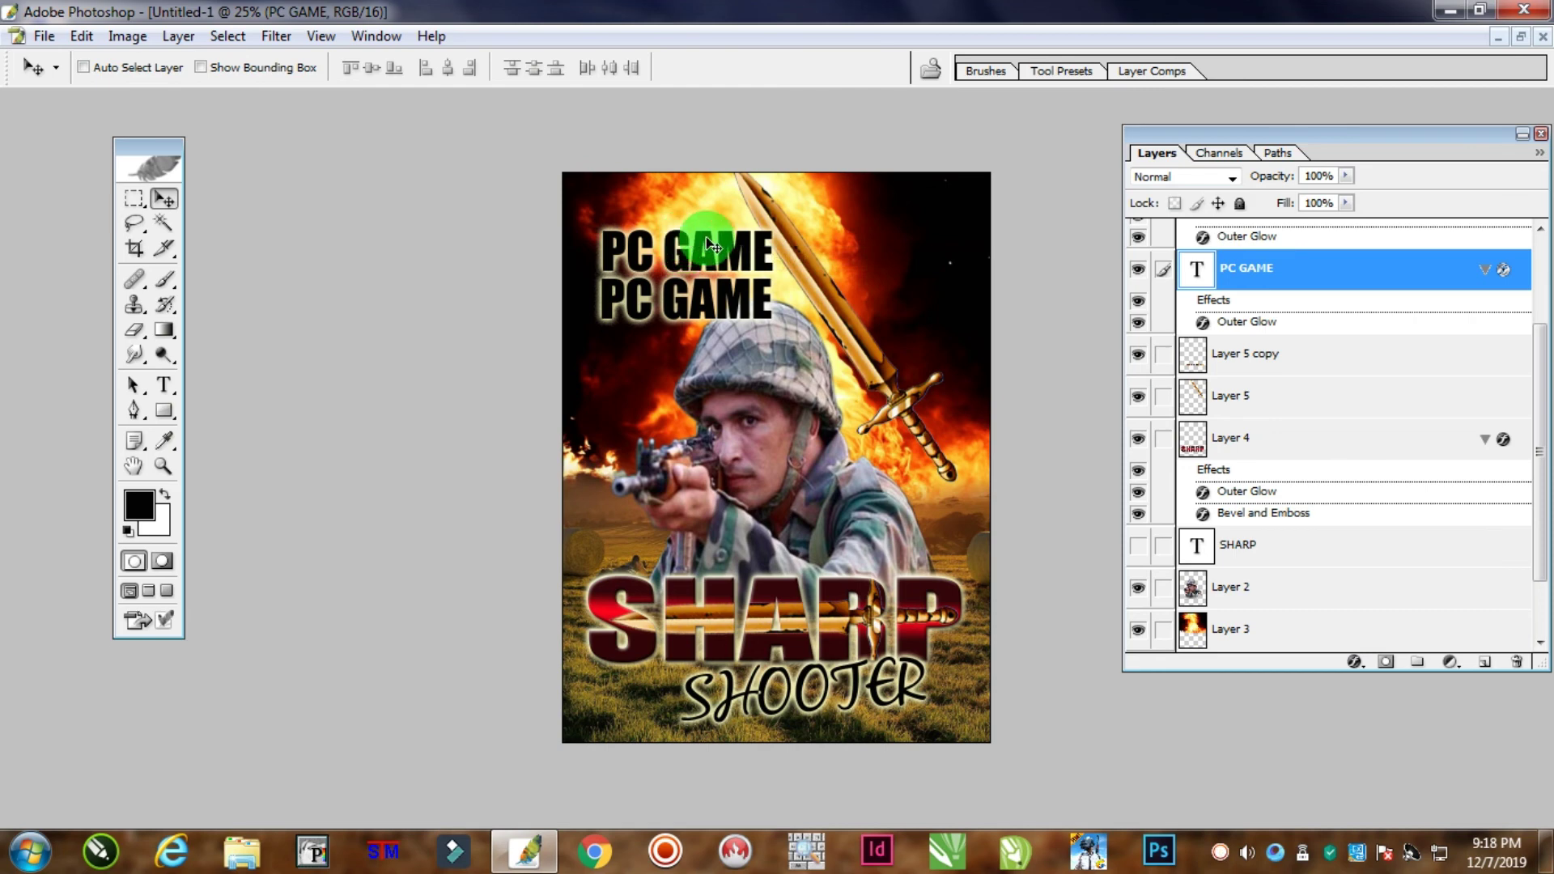
{"action": "left_click_drag", "start_coordinate": [715, 249], "coordinate": [704, 237]}
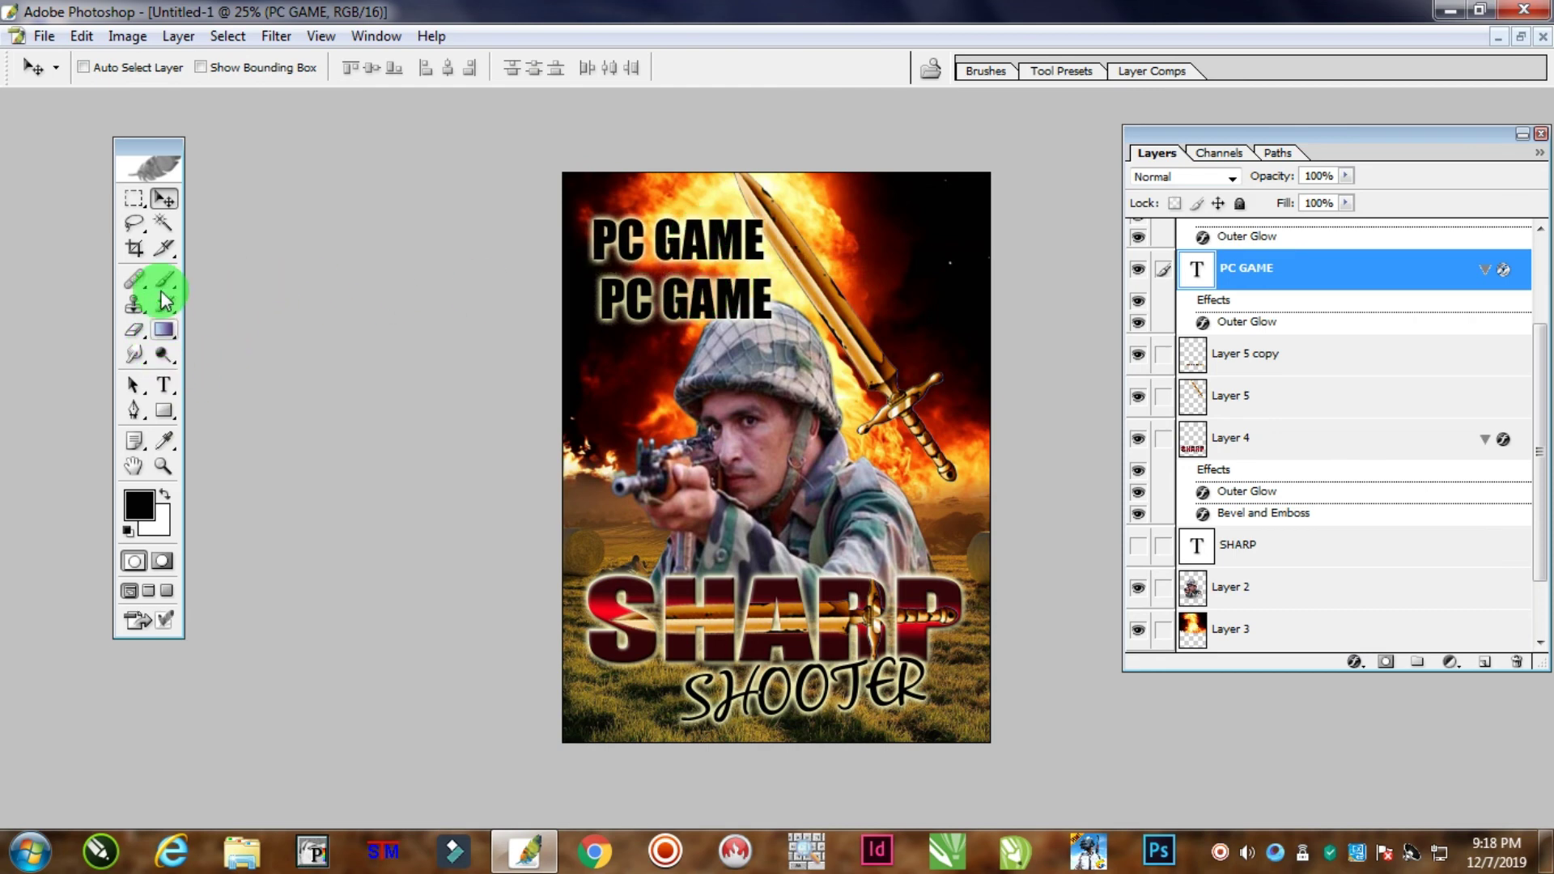
Replace the lower PC GAME copy's text with Coming Soon and align its left edge with the PC GAME text above
{"action": "left_click", "coordinate": [163, 384]}
{"action": "left_click", "coordinate": [646, 298]}
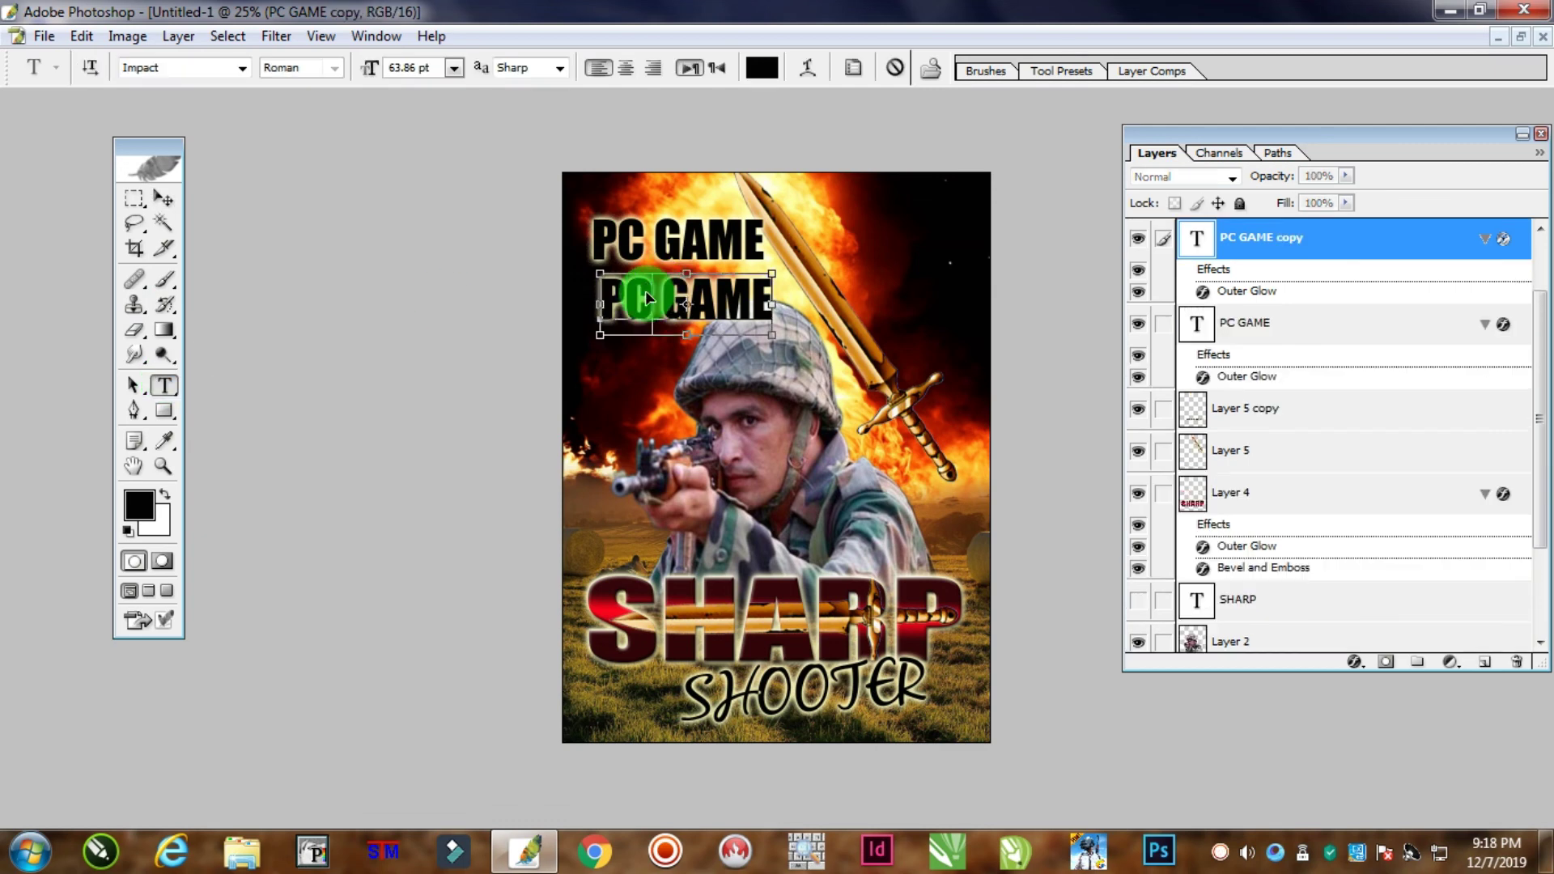
{"action": "key", "text": "ctrl+a"}
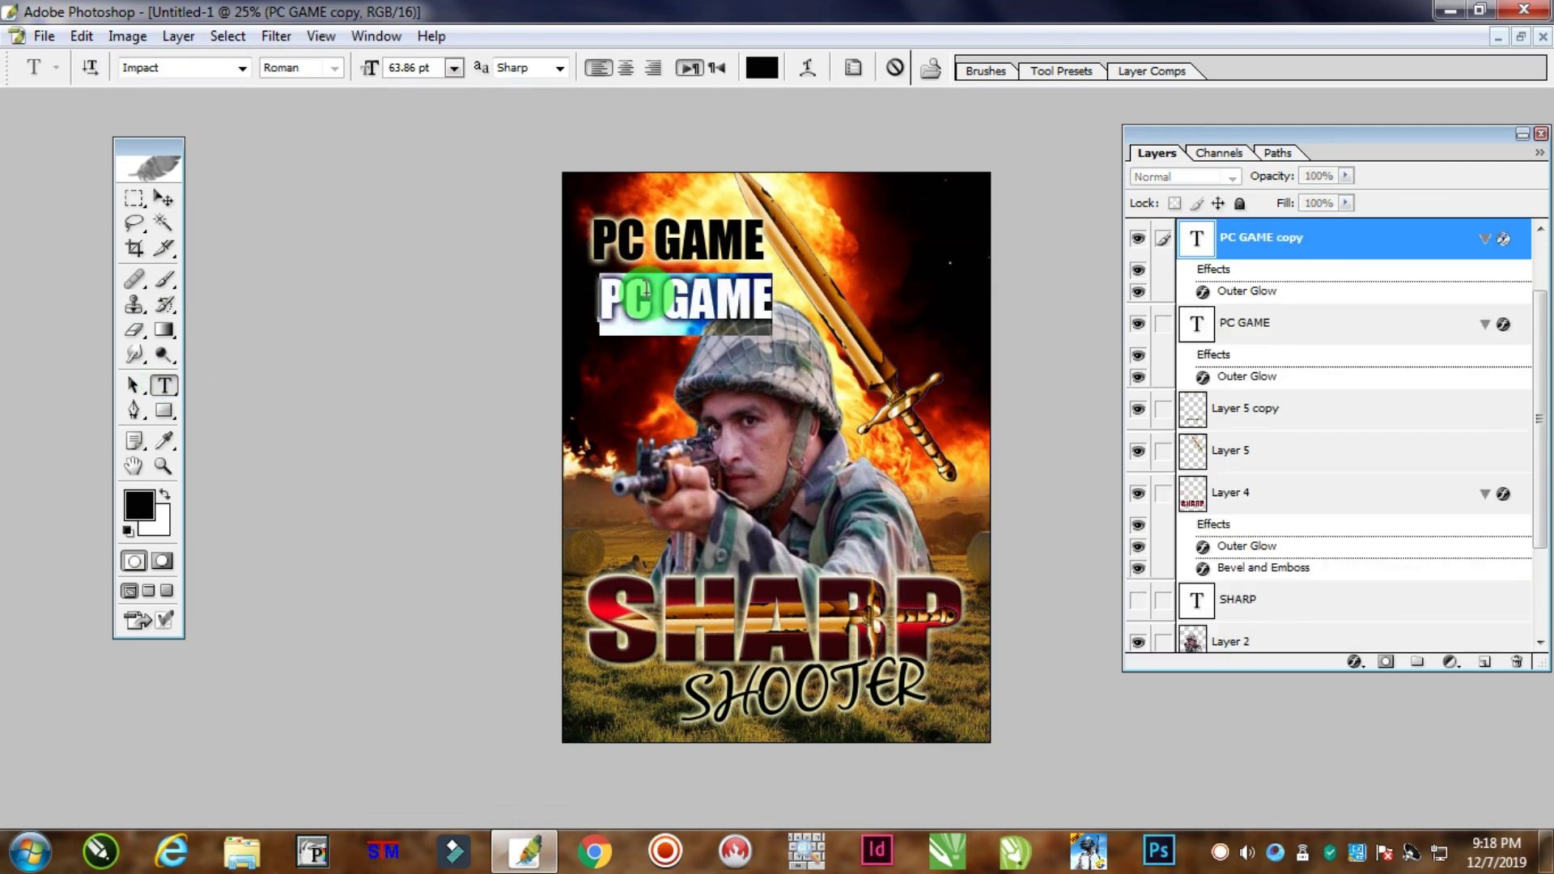
{"action": "type", "text": "Coming Soon"}
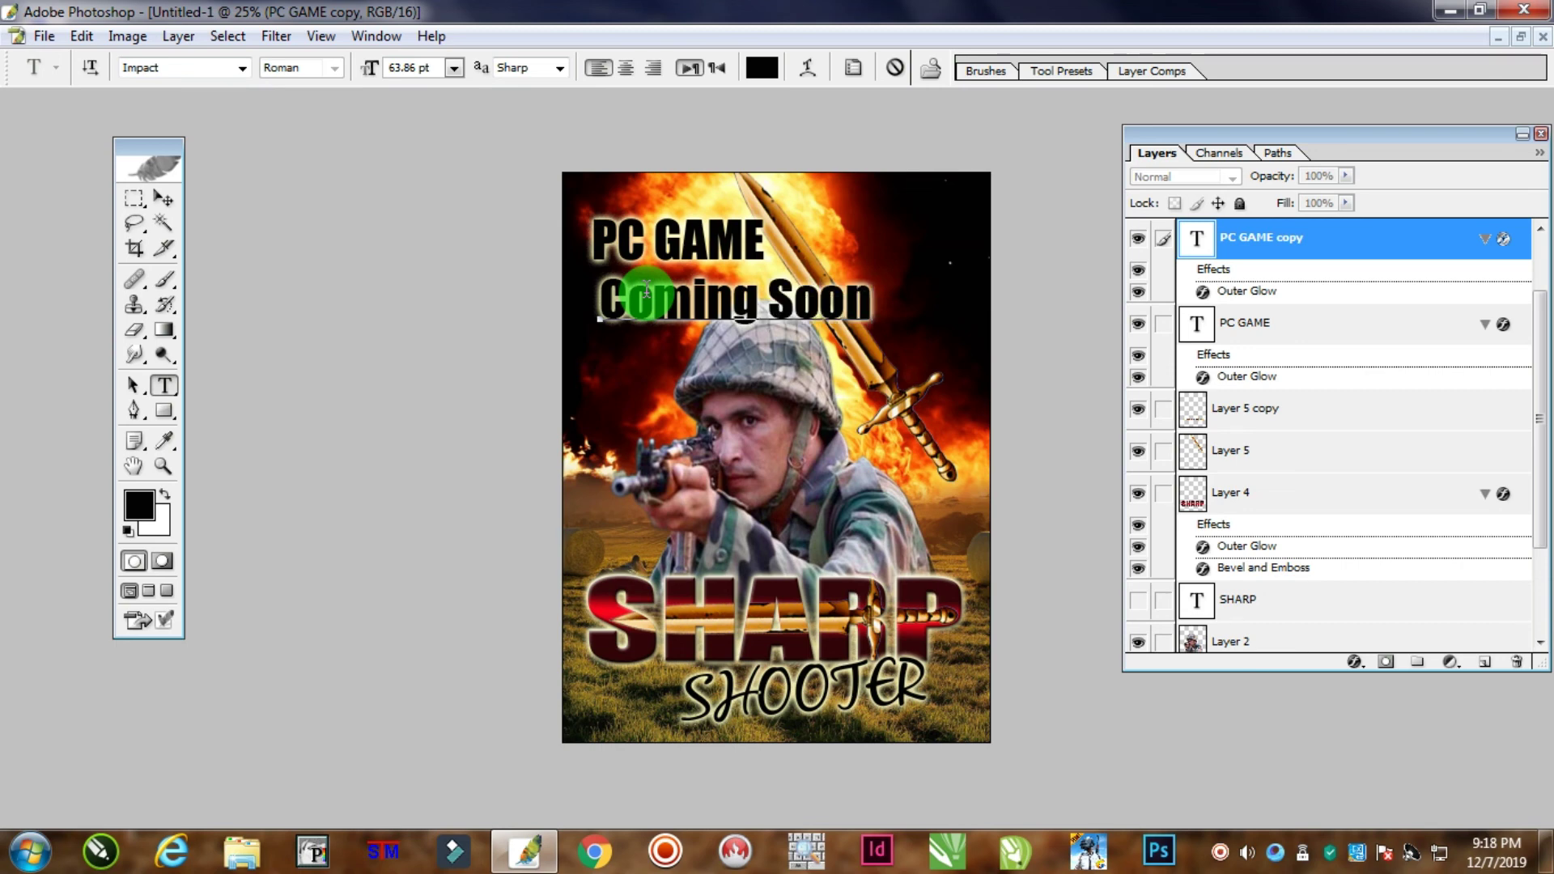
{"action": "left_click", "coordinate": [163, 199]}
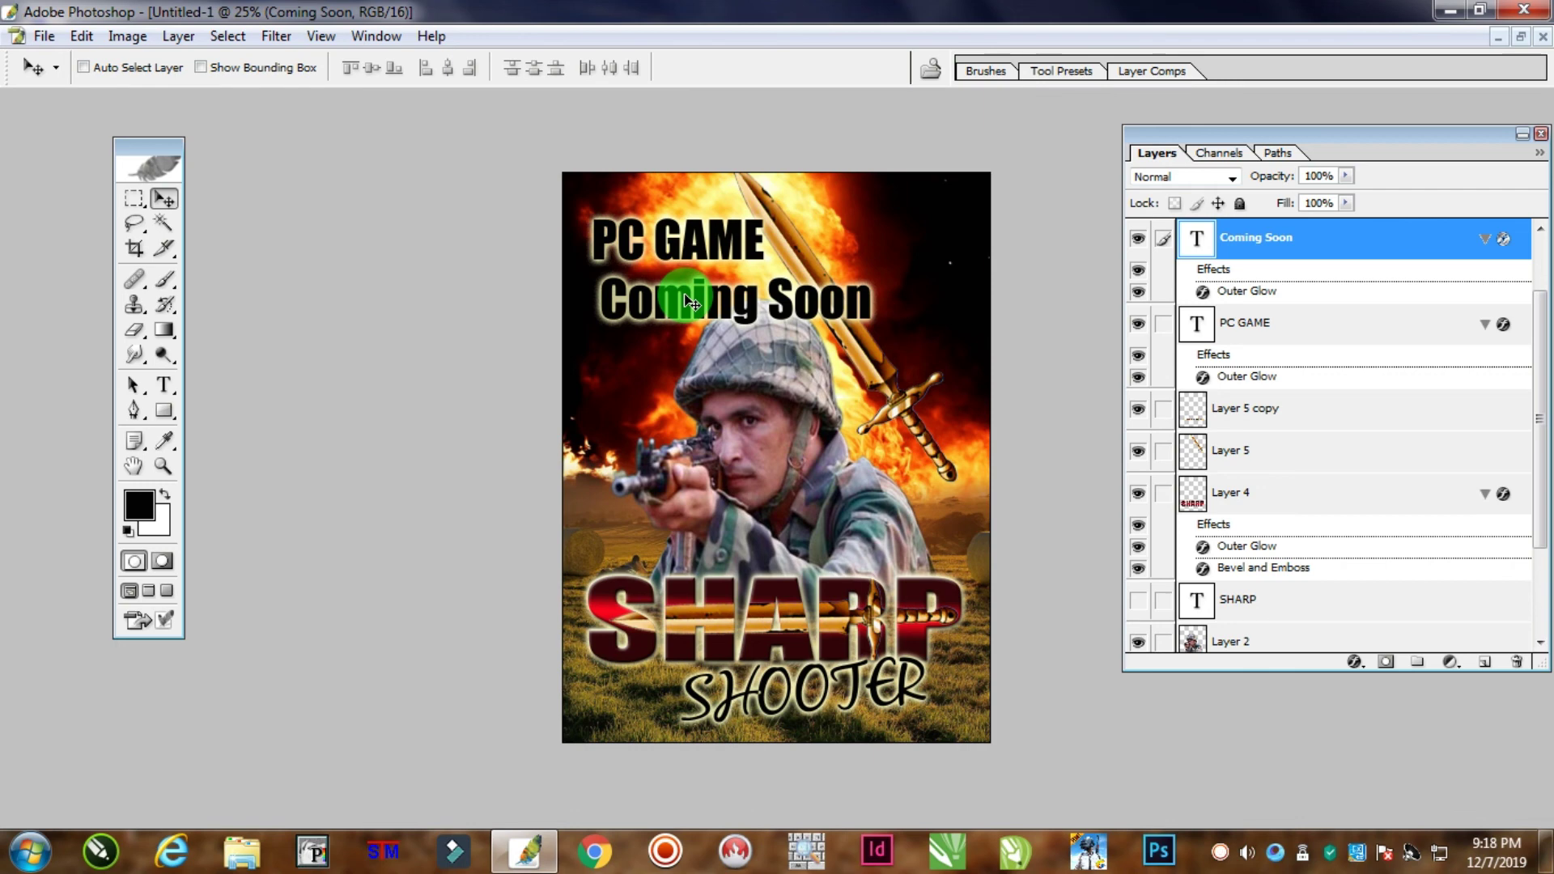
{"action": "left_click_drag", "start_coordinate": [690, 302], "coordinate": [679, 293]}
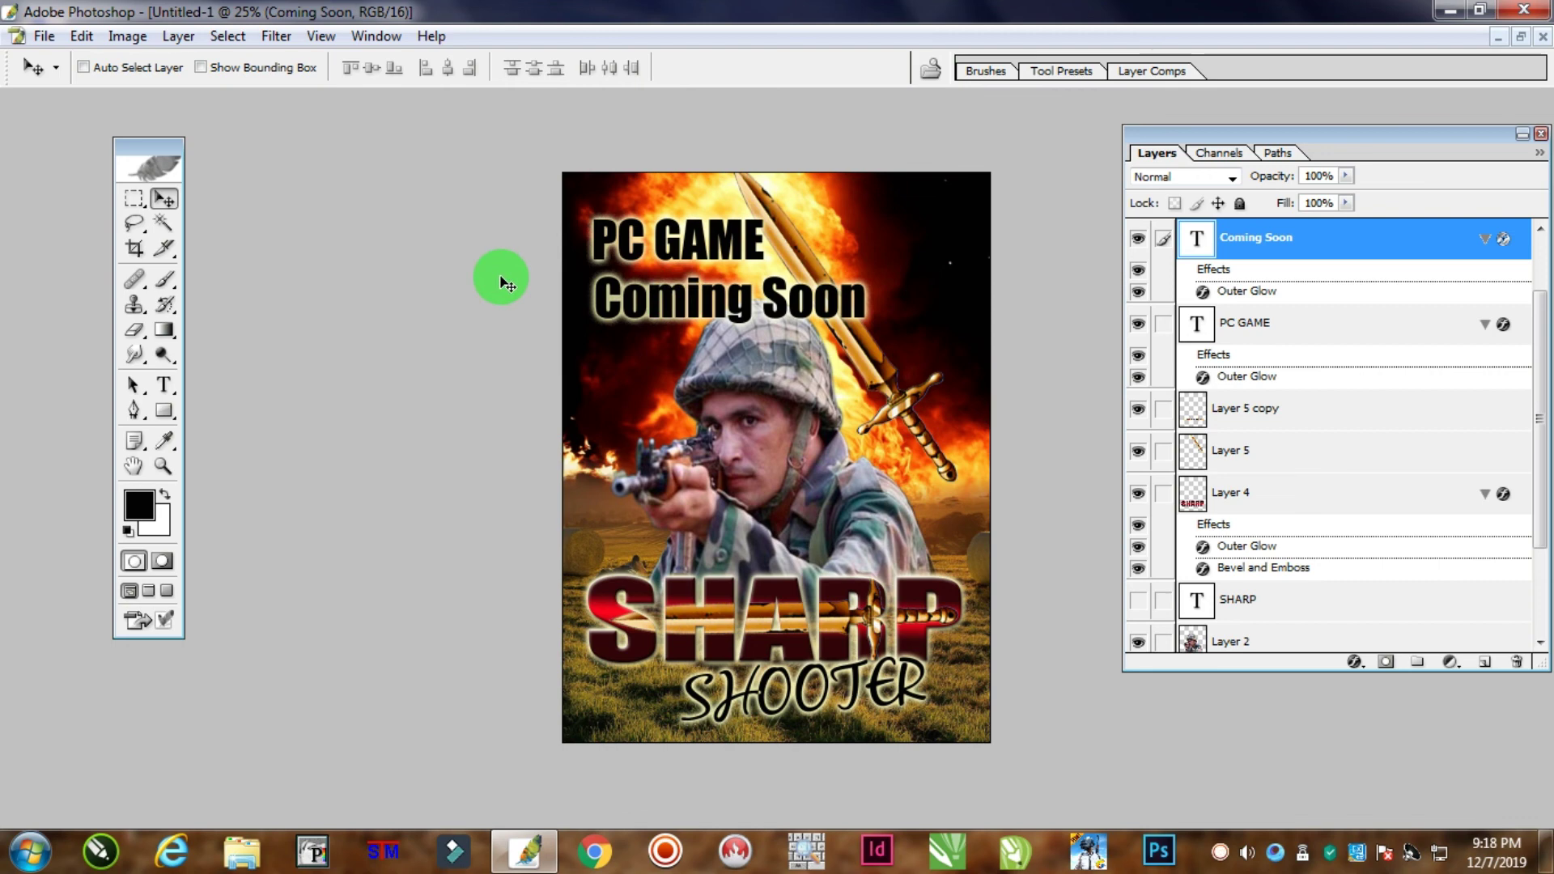
Move the diagonal sword, Layer 5, down and right, and scale it down beside the soldier
{"action": "key", "text": "ctrl+minus"}
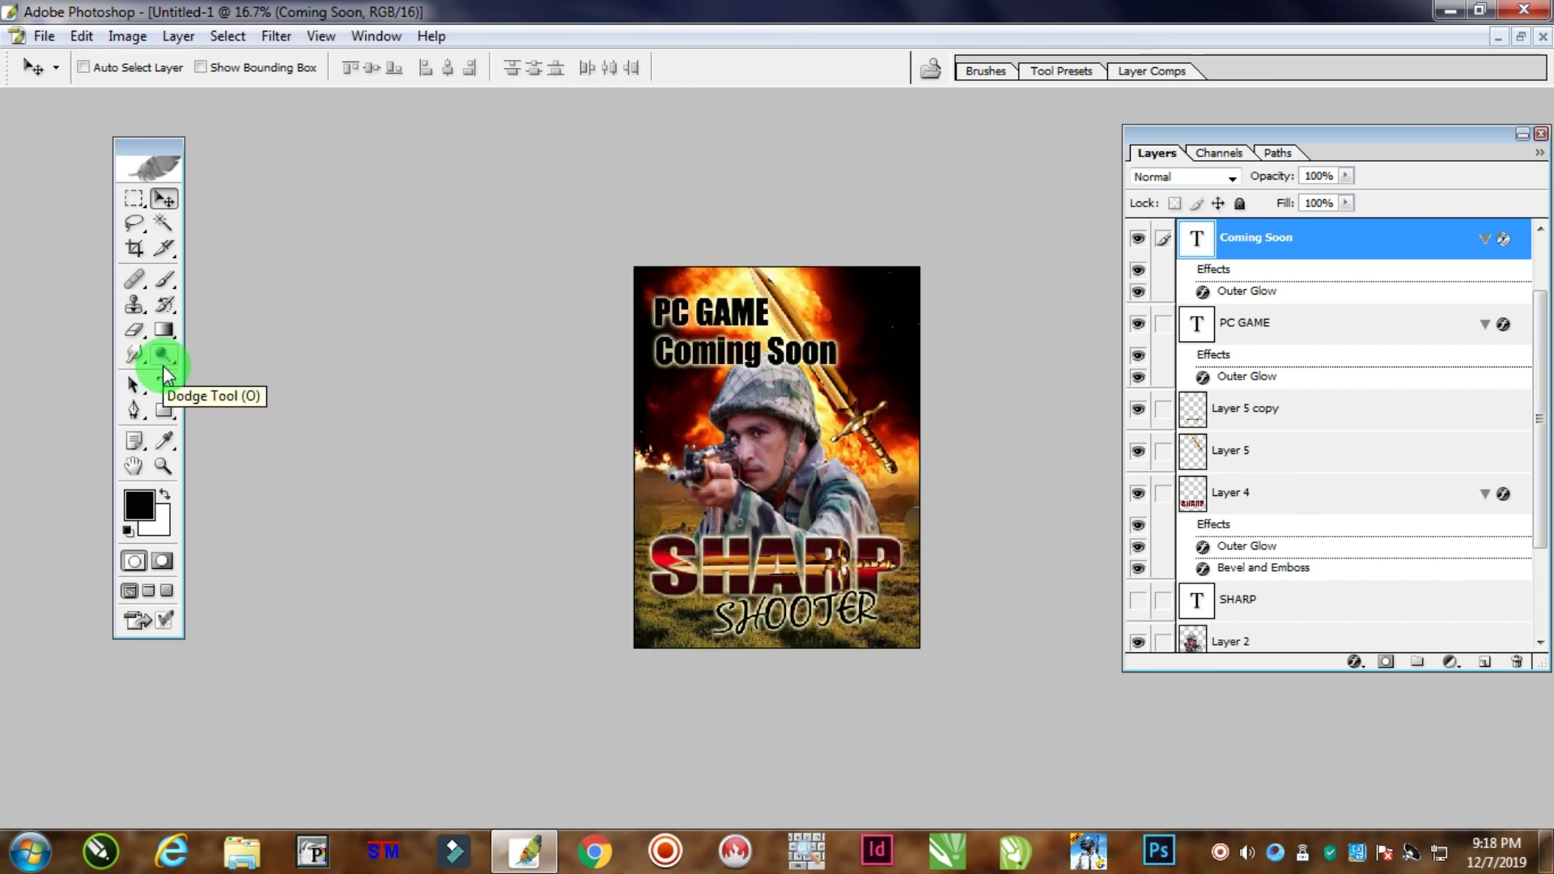
{"action": "right_click", "coordinate": [862, 421]}
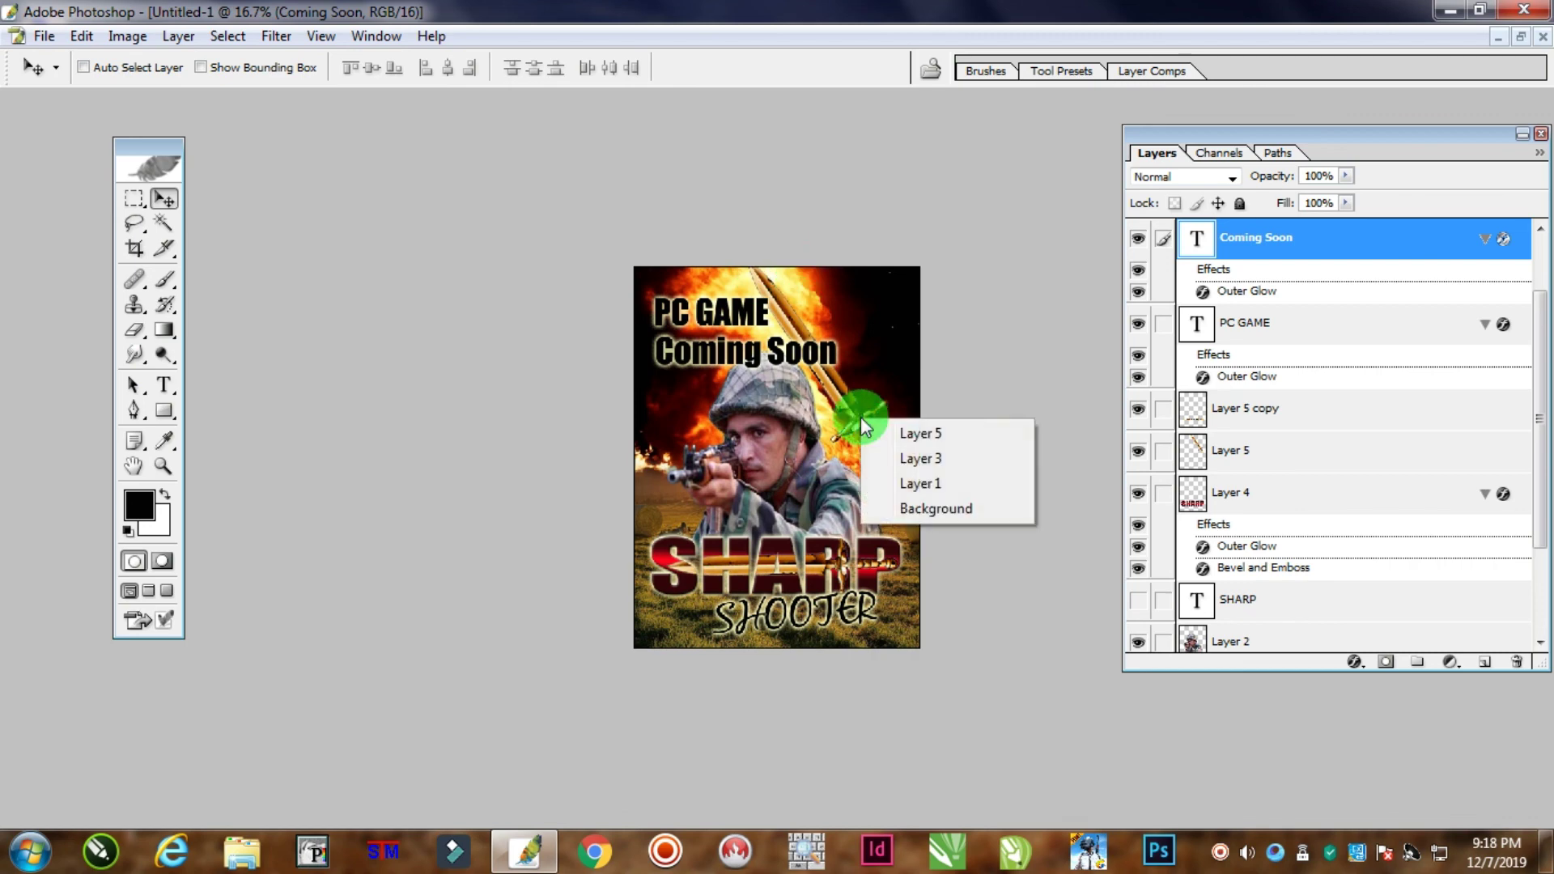
{"action": "left_click", "coordinate": [922, 434]}
{"action": "left_click_drag", "start_coordinate": [861, 436], "coordinate": [876, 463]}
{"action": "key", "text": "ctrl+t"}
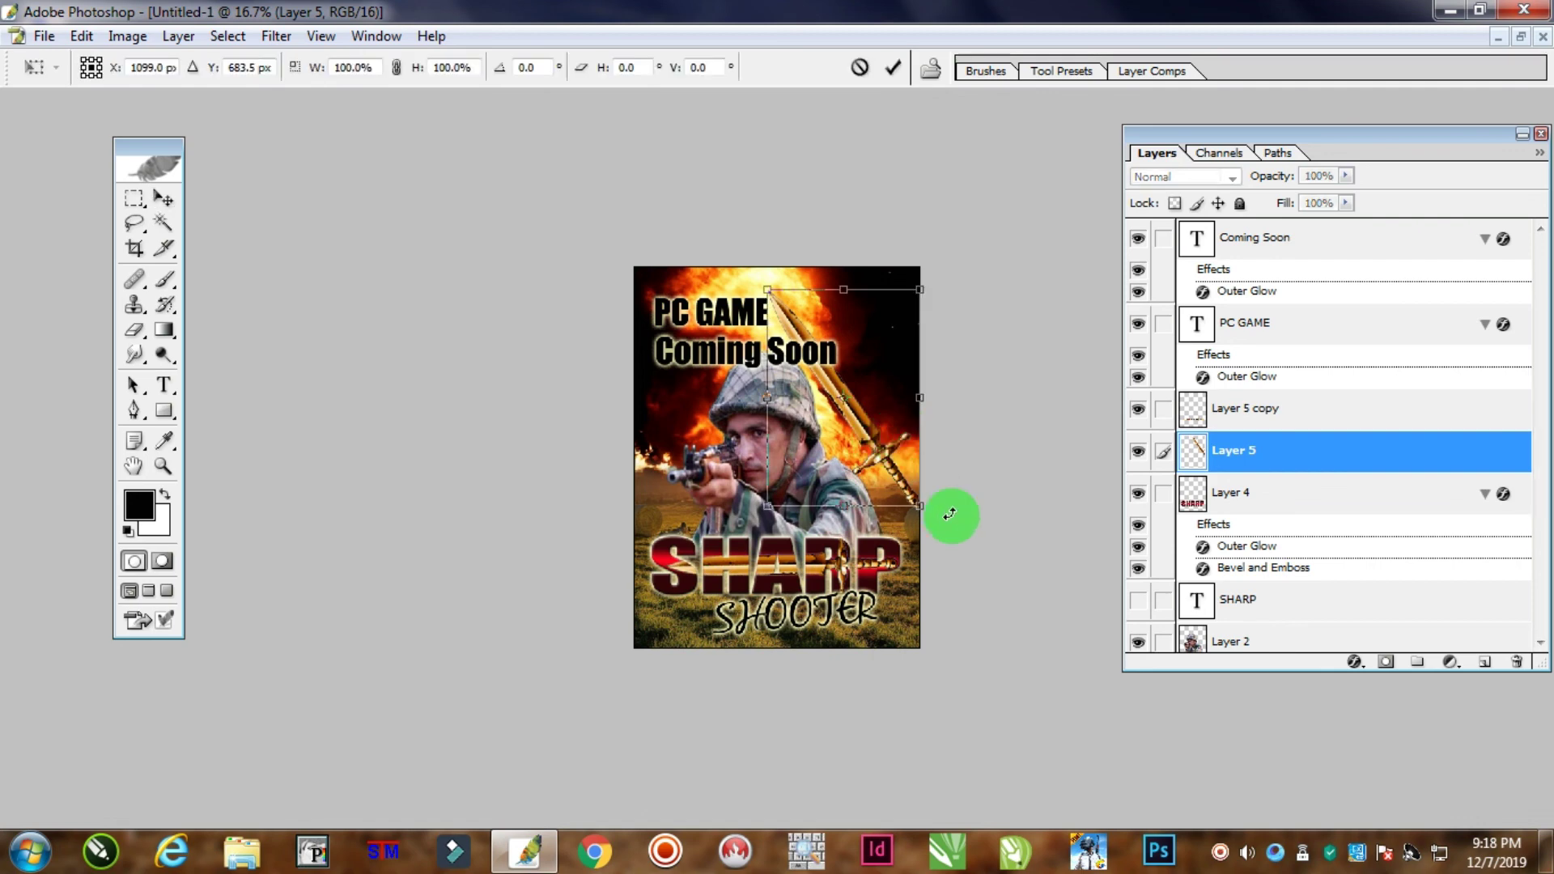
{"action": "left_click_drag", "start_coordinate": [920, 506], "coordinate": [883, 453]}
{"action": "double_click", "coordinate": [875, 442]}
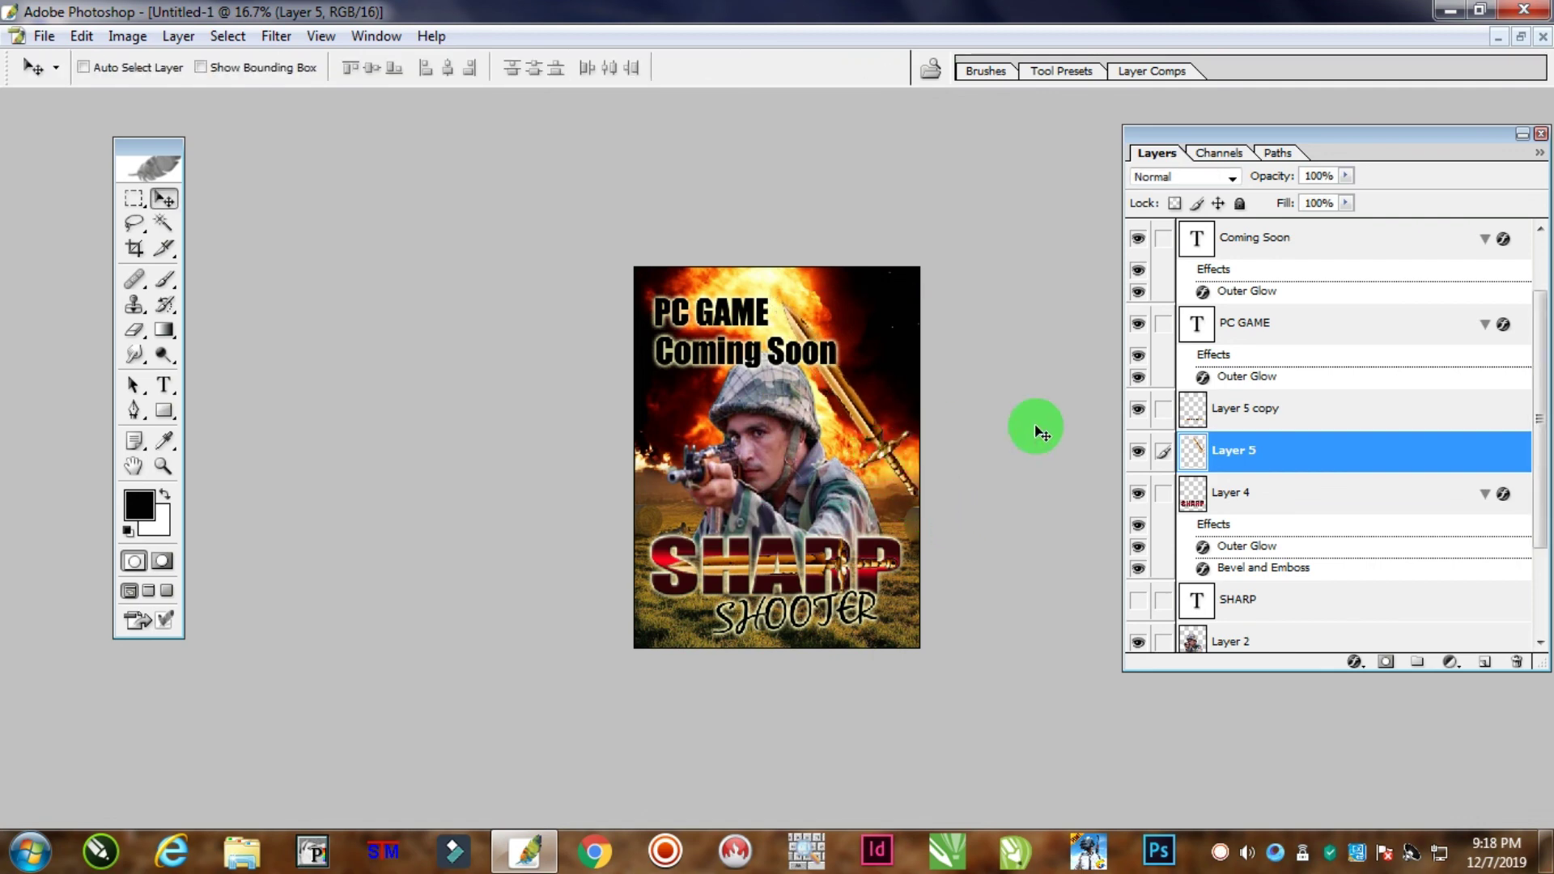
Duplicate the diagonal sword layer, Layer 5, within Untitled-1
{"action": "right_click", "coordinate": [1259, 452]}
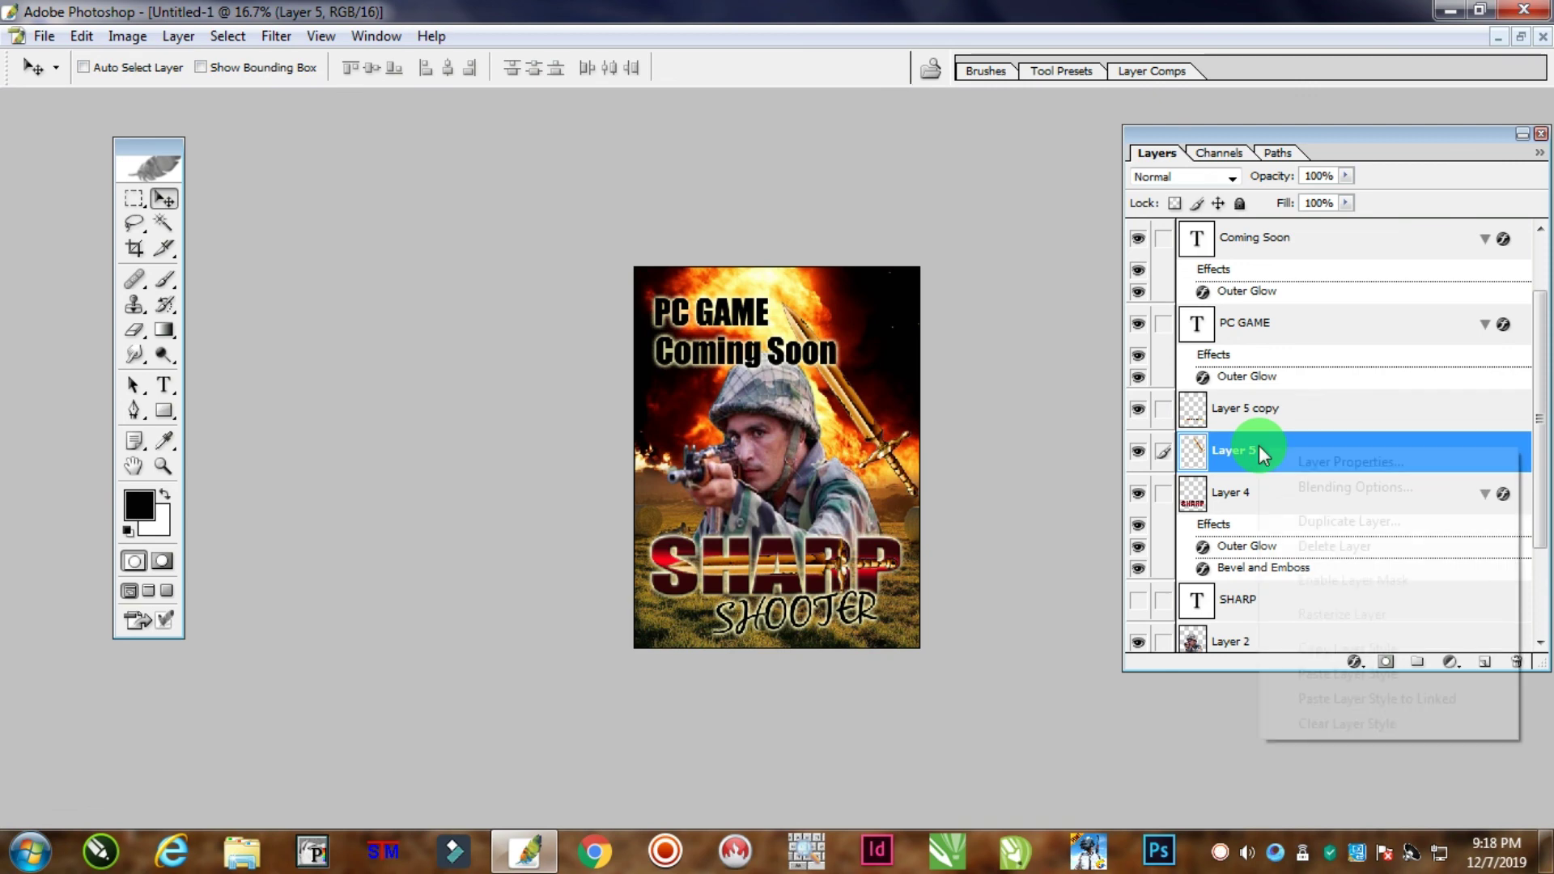
{"action": "left_click", "coordinate": [1314, 522]}
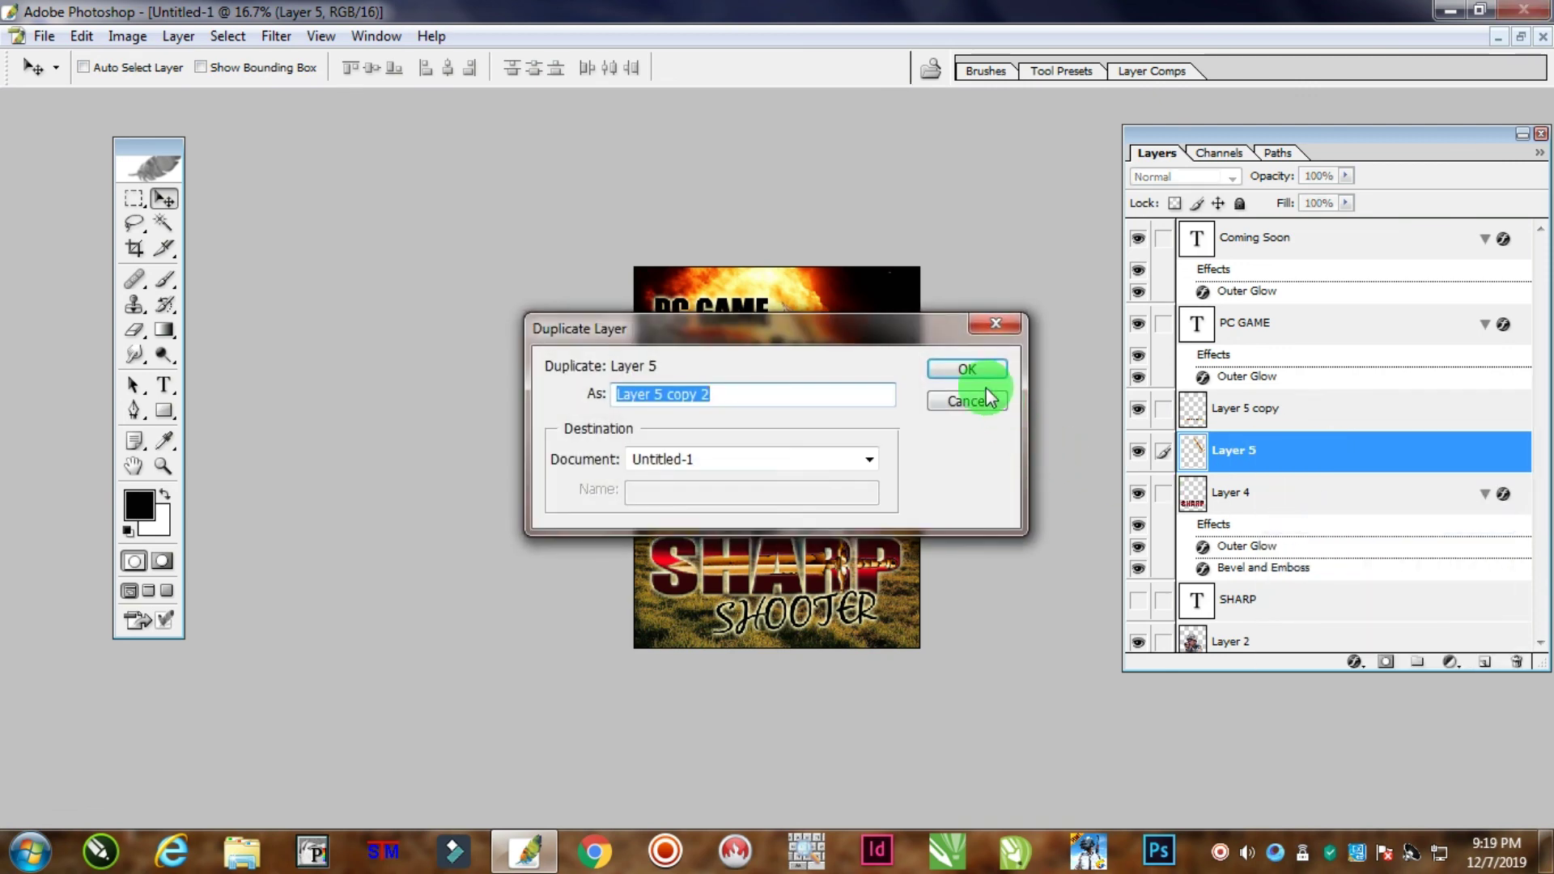
{"action": "left_click", "coordinate": [979, 374]}
Flip the duplicated diagonal sword horizontally and move it to the left of the soldier, mirroring the original sword
{"action": "left_click", "coordinate": [81, 36]}
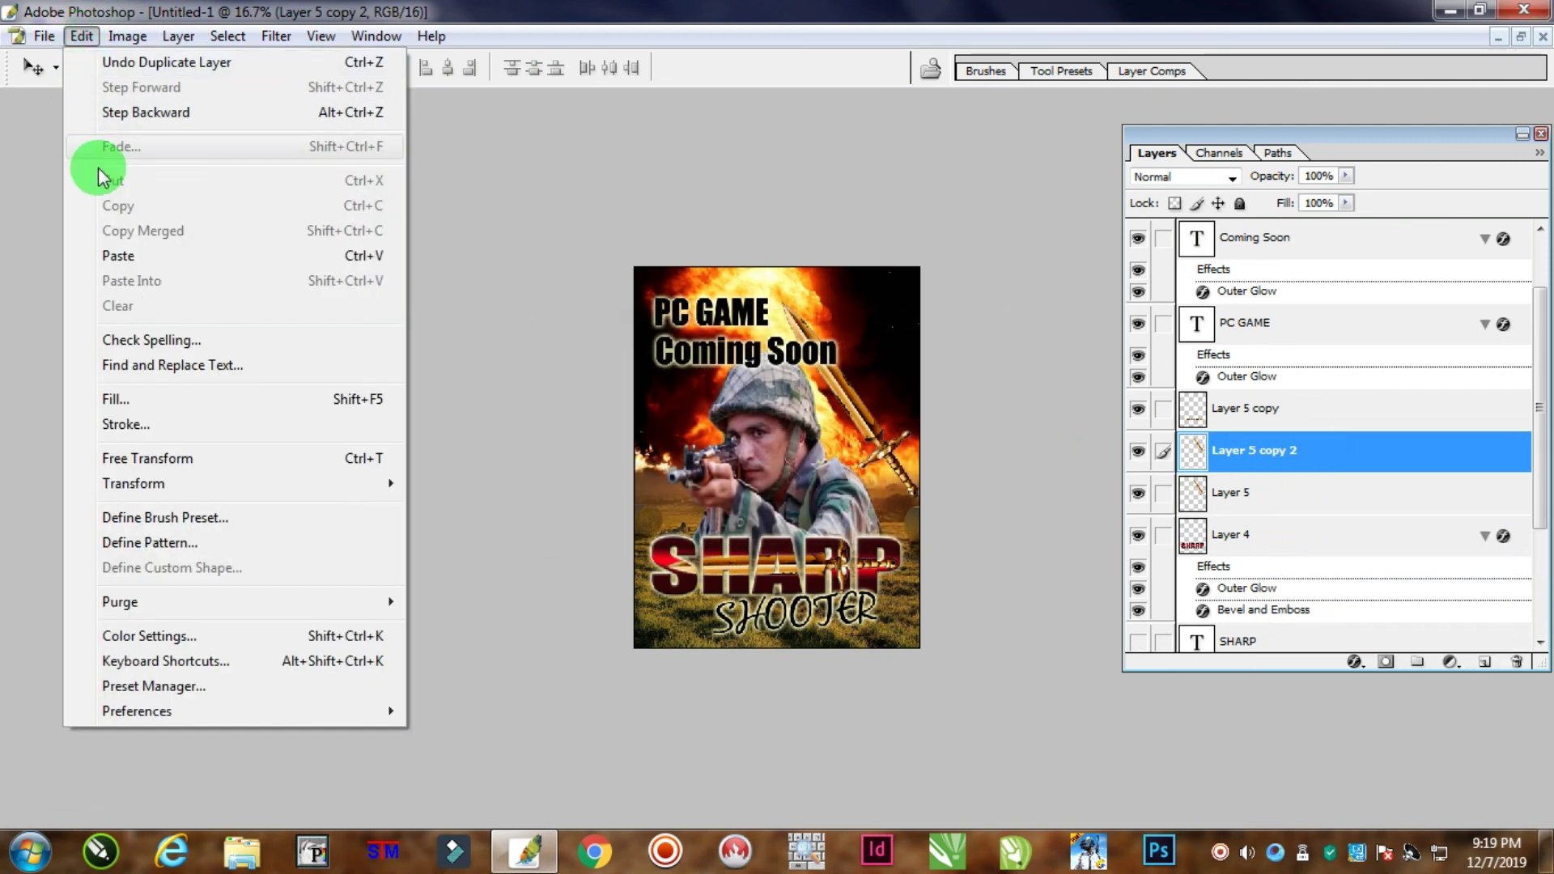
{"action": "mouse_move", "coordinate": [193, 484]}
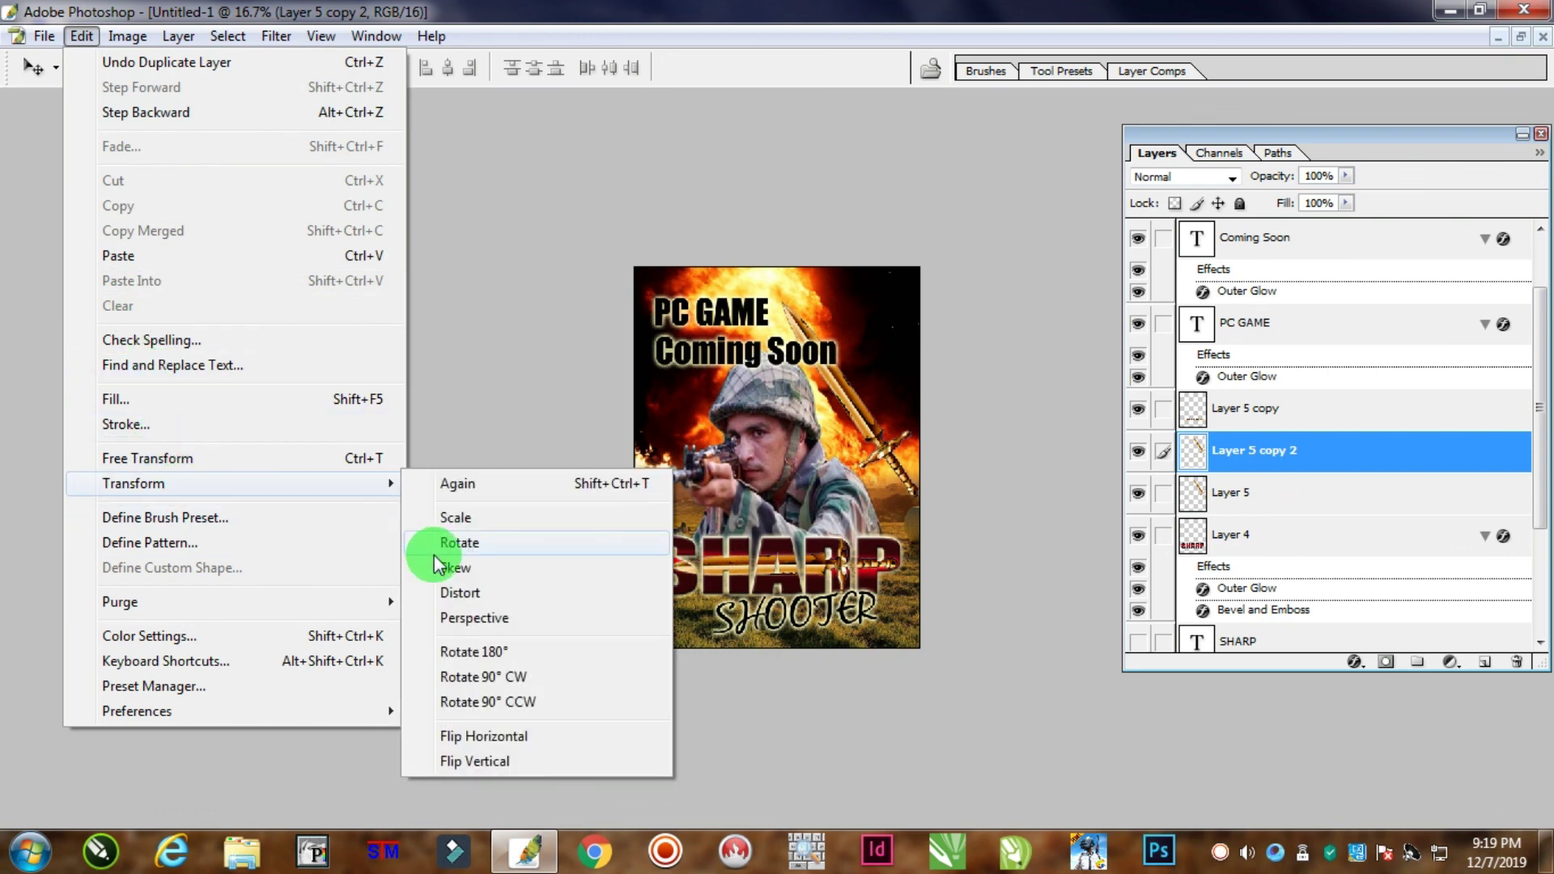
{"action": "left_click", "coordinate": [513, 736]}
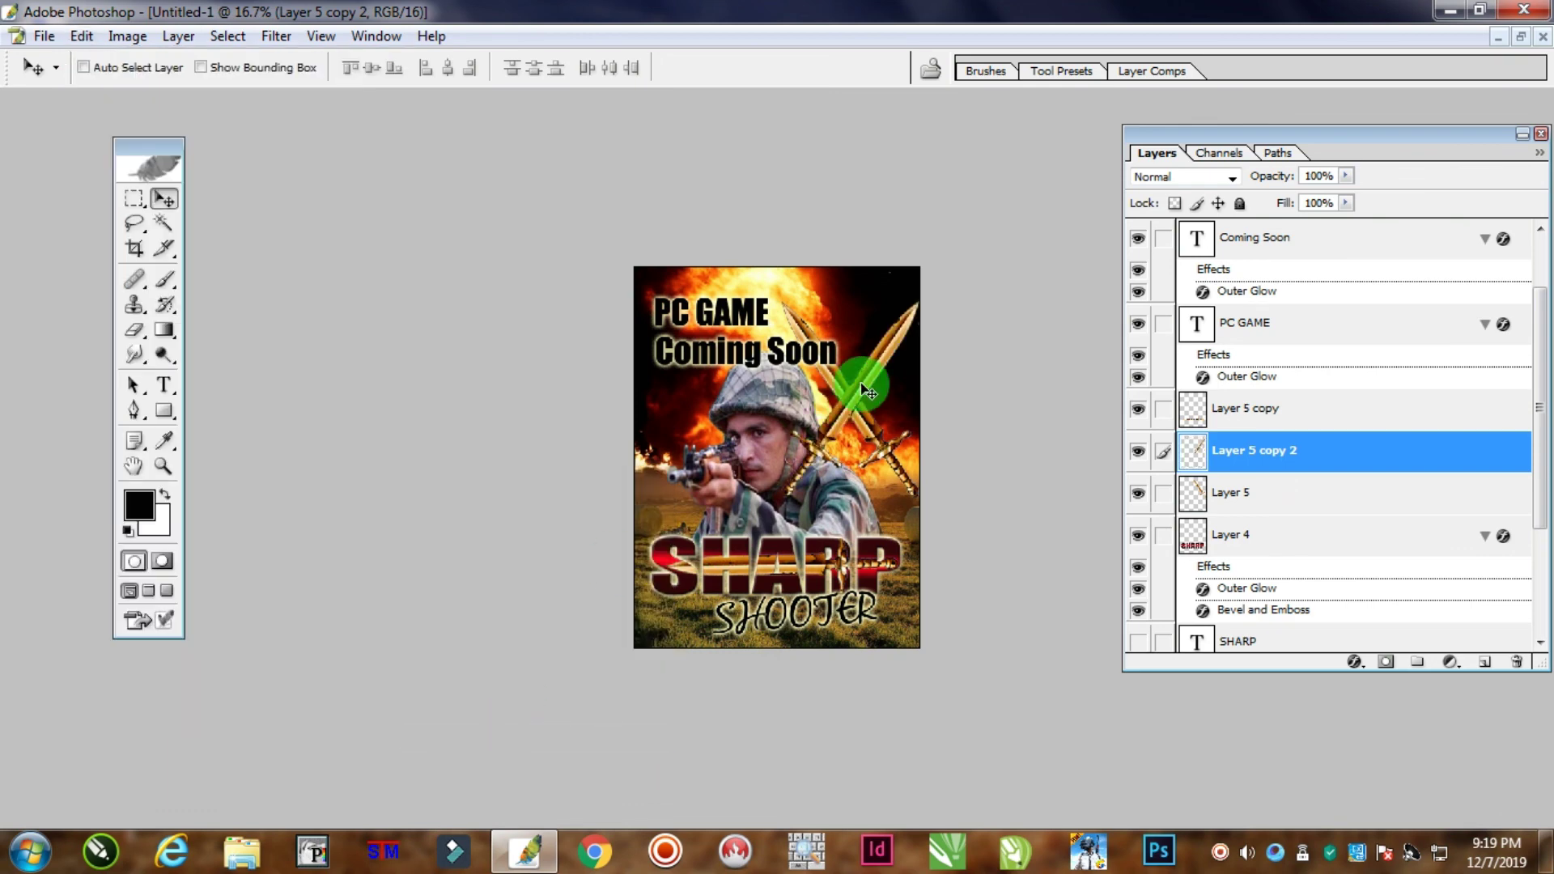
{"action": "left_click_drag", "start_coordinate": [867, 392], "coordinate": [702, 394]}
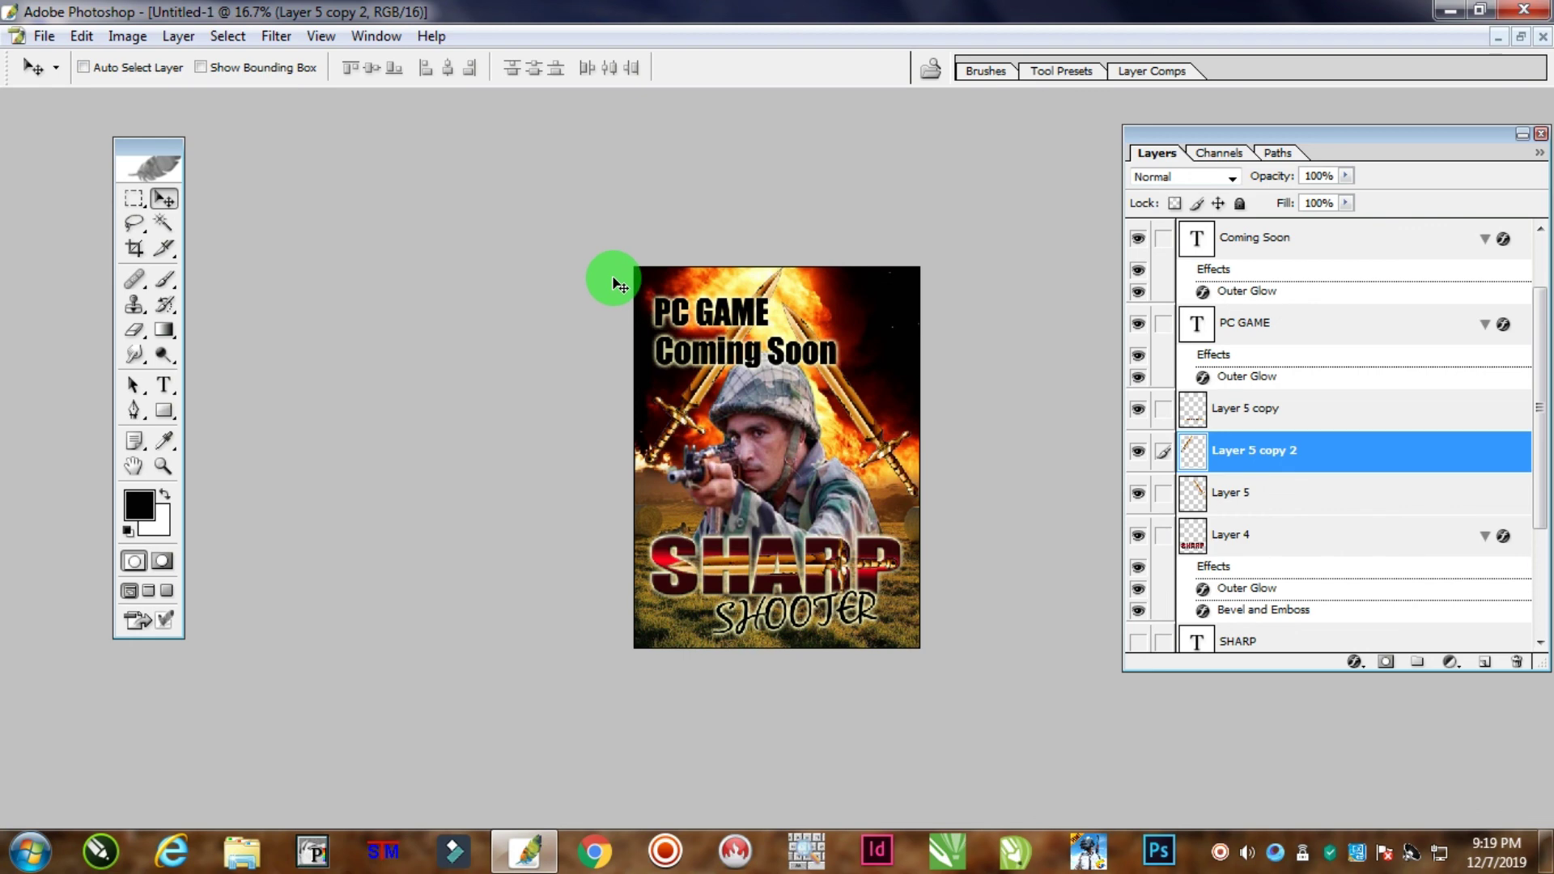
Fit the whole poster on screen, make Layer 4 active, and hide the palettes to examine the overall composition
{"action": "key", "text": "Tab"}
{"action": "key", "text": "Tab"}
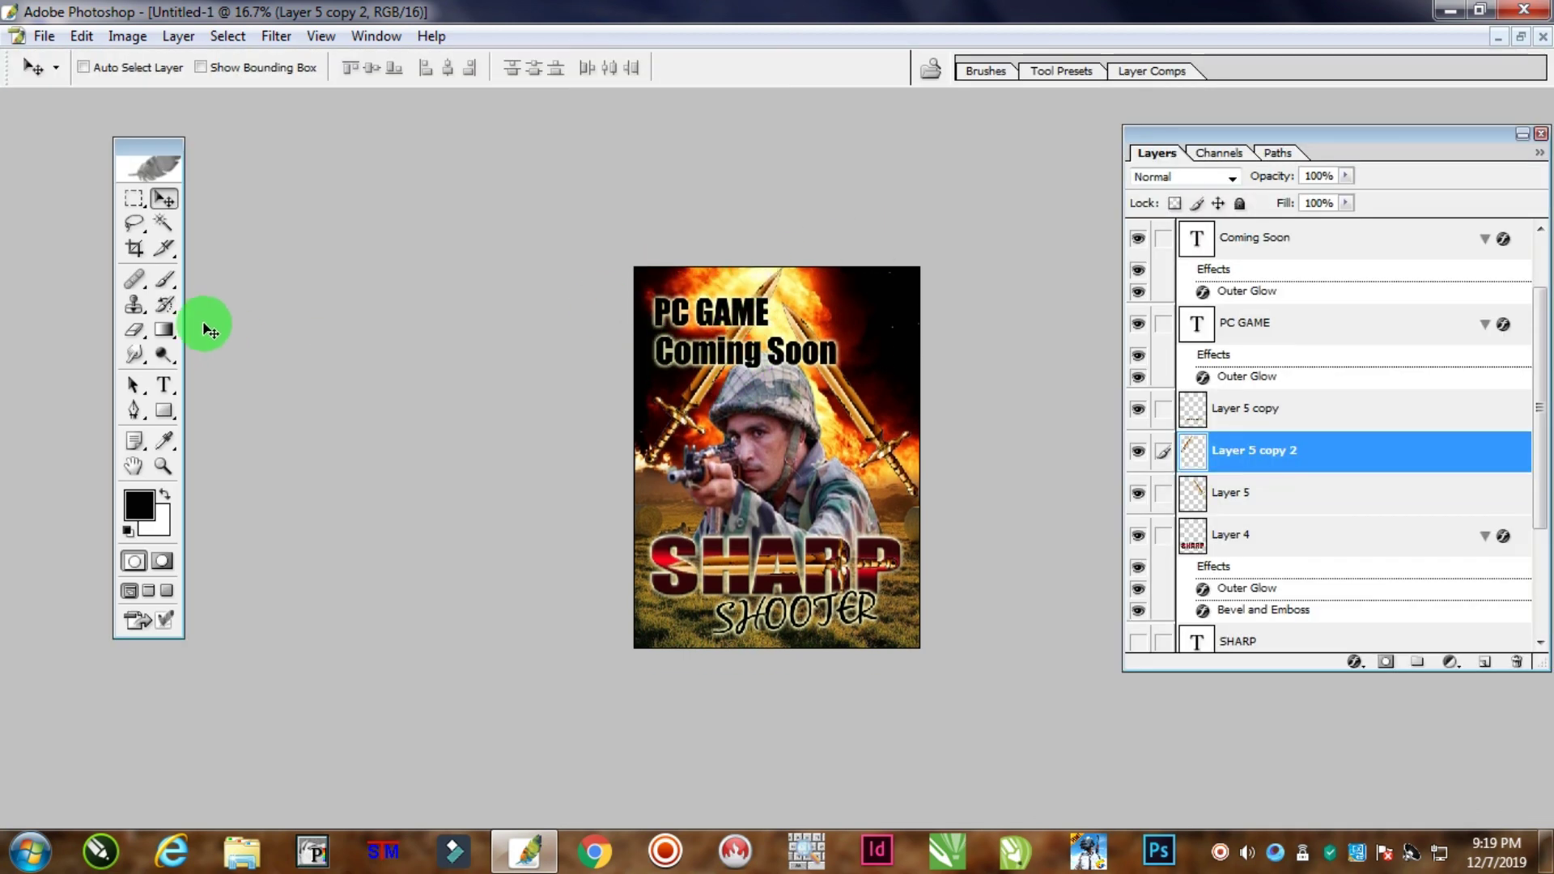
{"action": "left_click", "coordinate": [162, 465]}
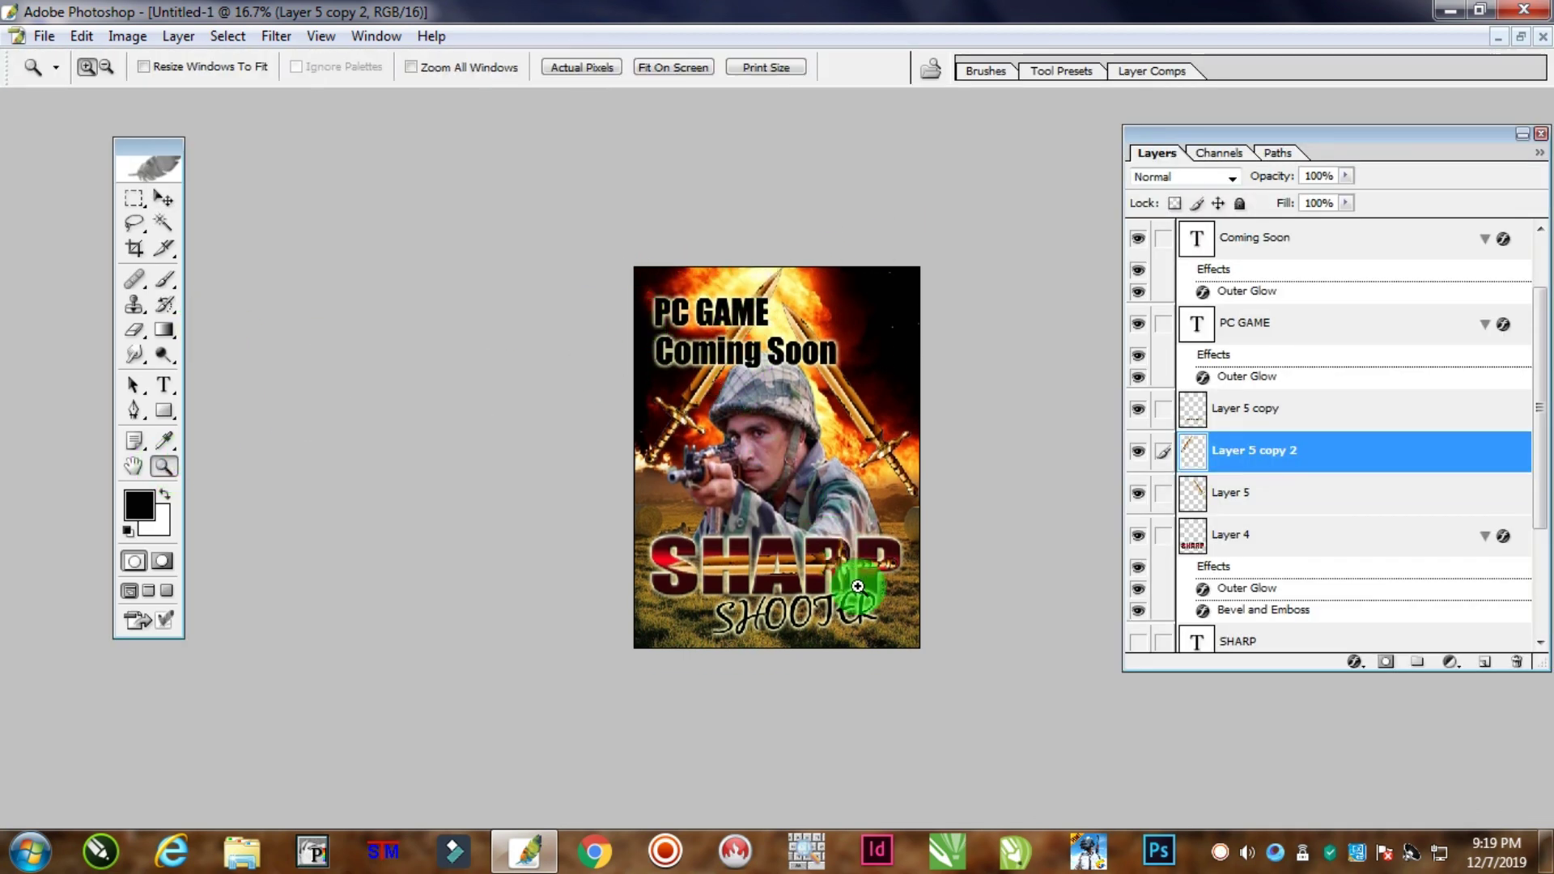
{"action": "key", "text": "ctrl+0"}
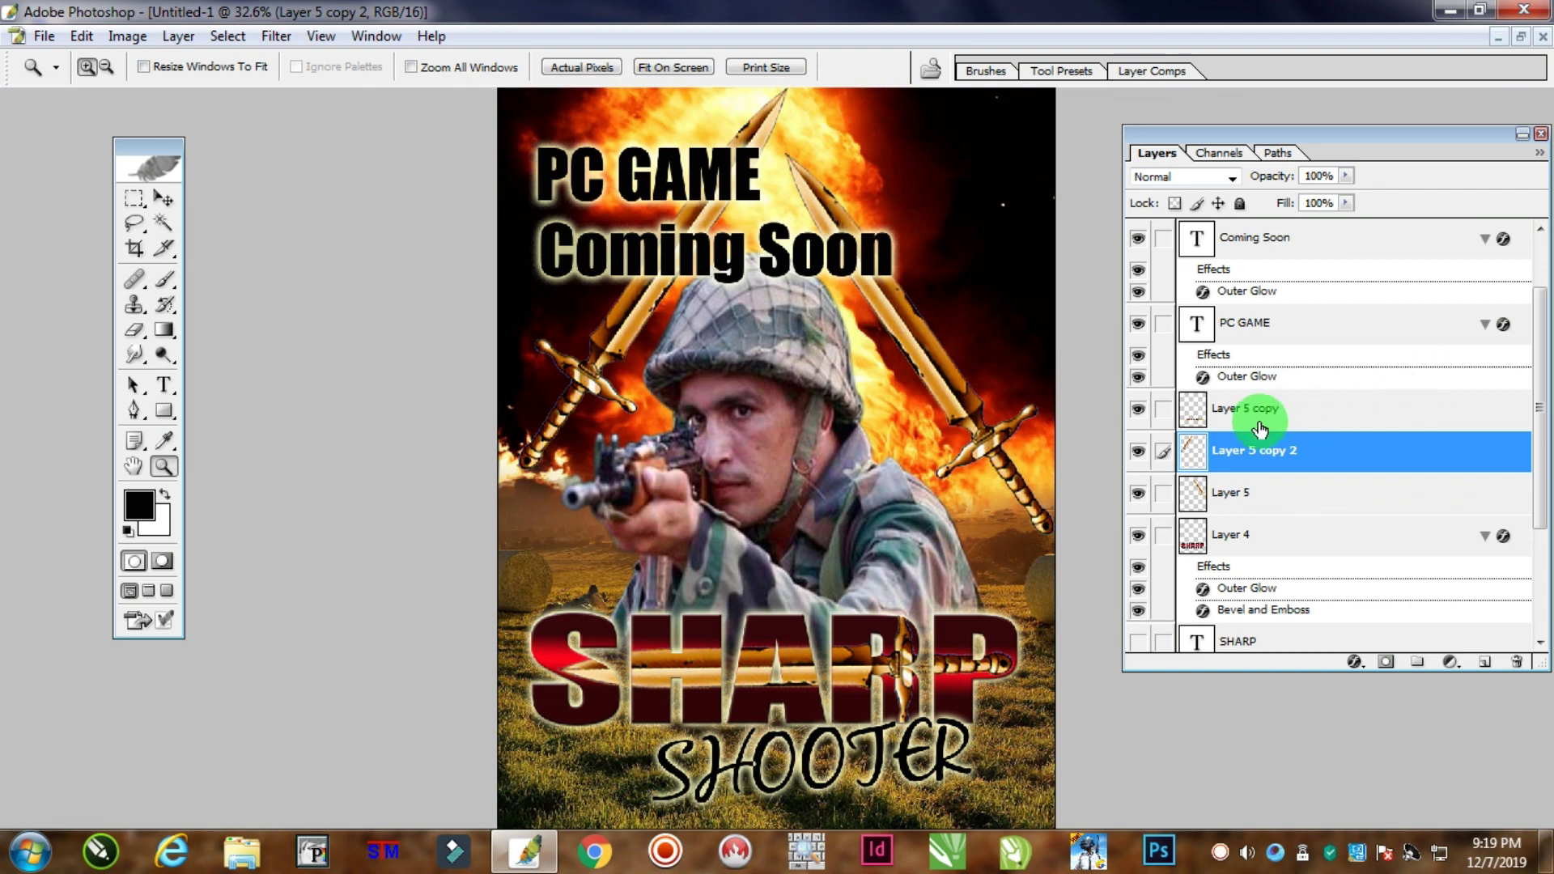
{"action": "left_click", "coordinate": [1269, 541]}
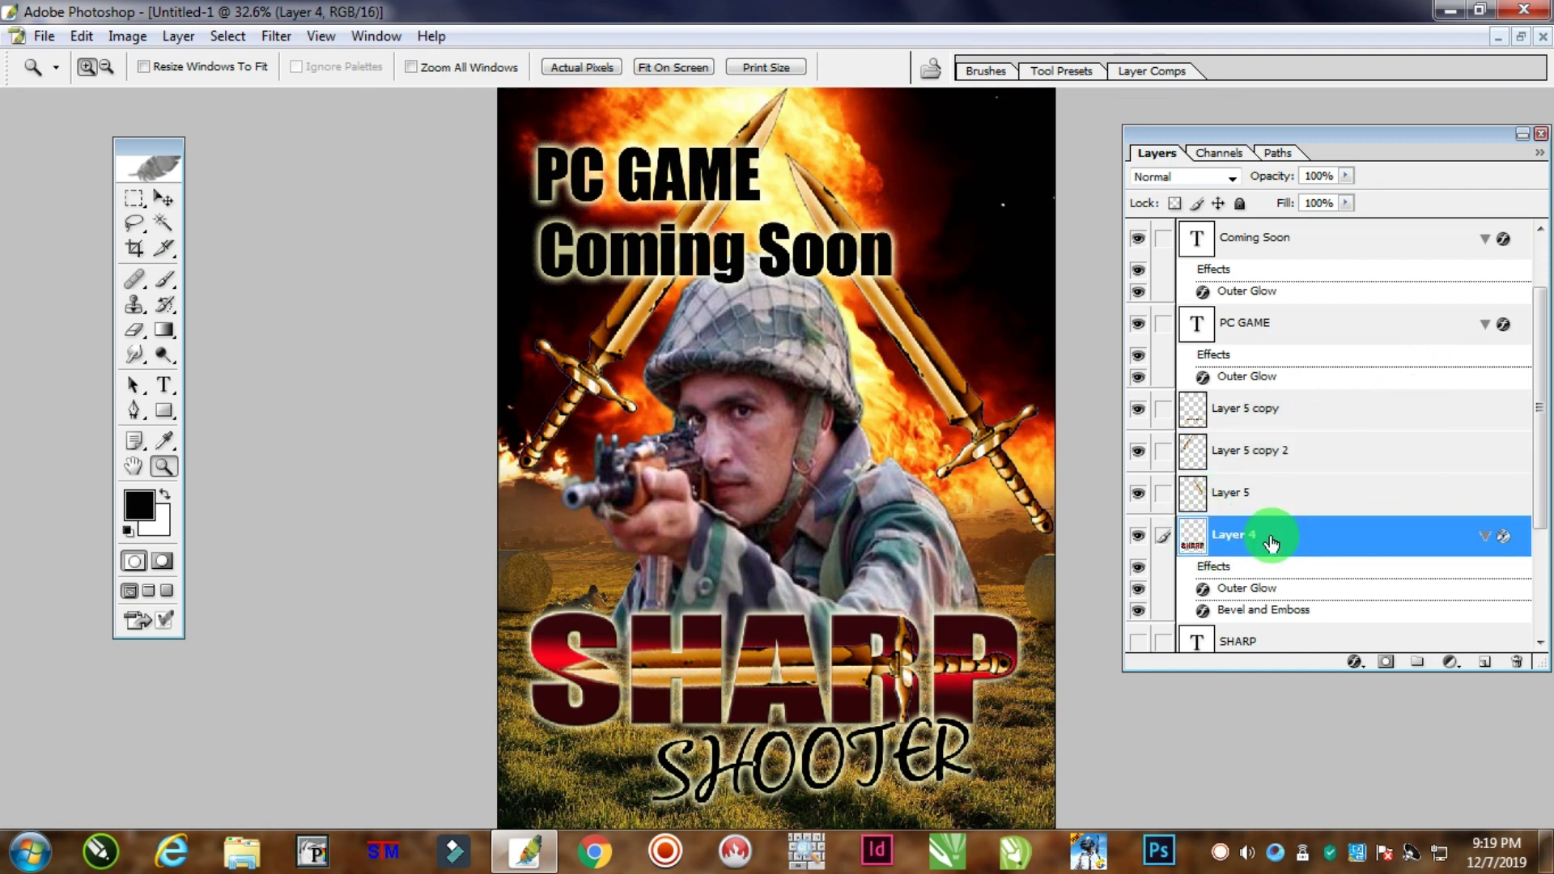
{"action": "left_click", "coordinate": [146, 201]}
{"action": "key", "text": "Tab"}
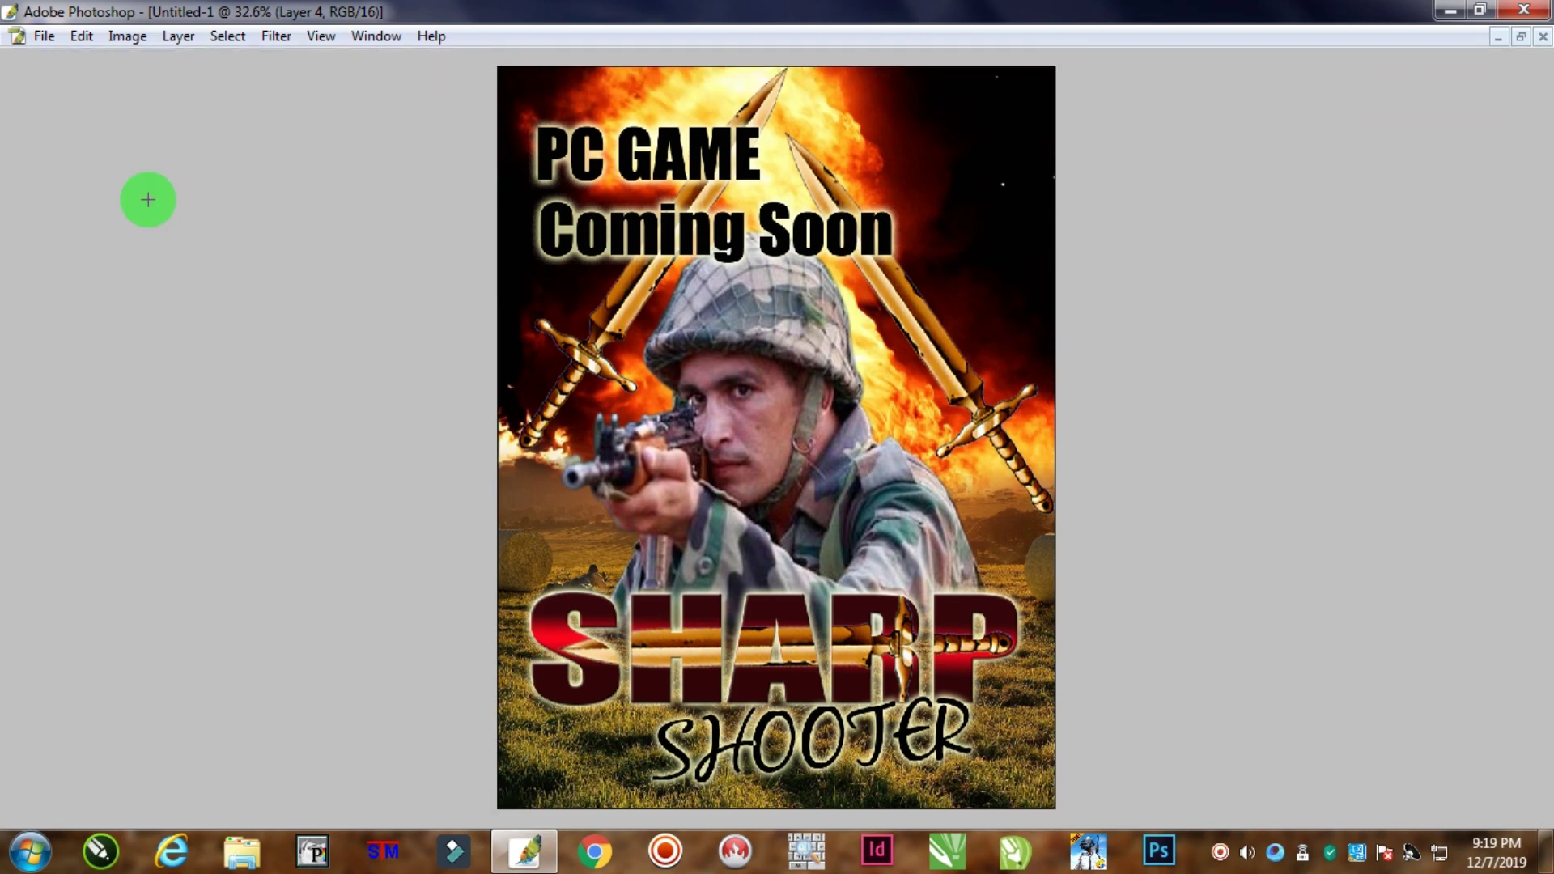